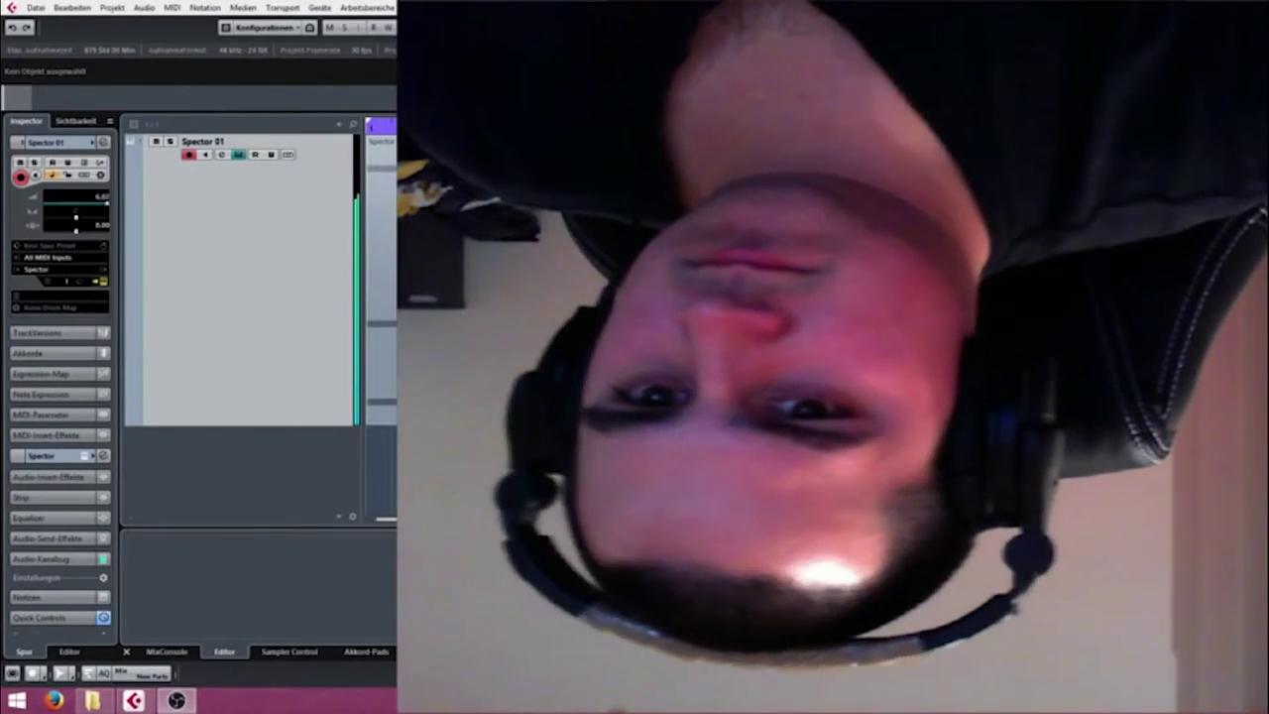
{"action": "left_click", "coordinate": [182, 387]}
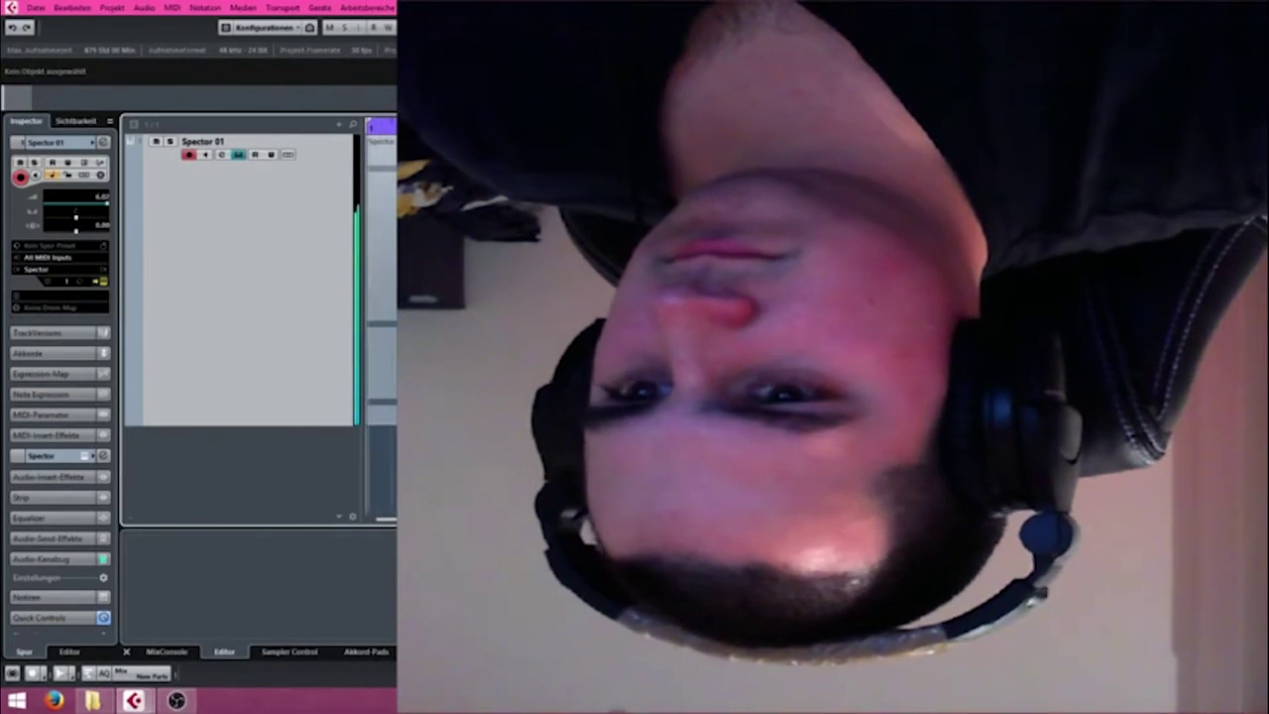
{"action": "mouse_move", "coordinate": [634, 8]}
{"action": "left_mouse_down"}
{"action": "mouse_move", "coordinate": [614, 24]}
{"action": "mouse_move", "coordinate": [649, 17]}
{"action": "left_mouse_up"}
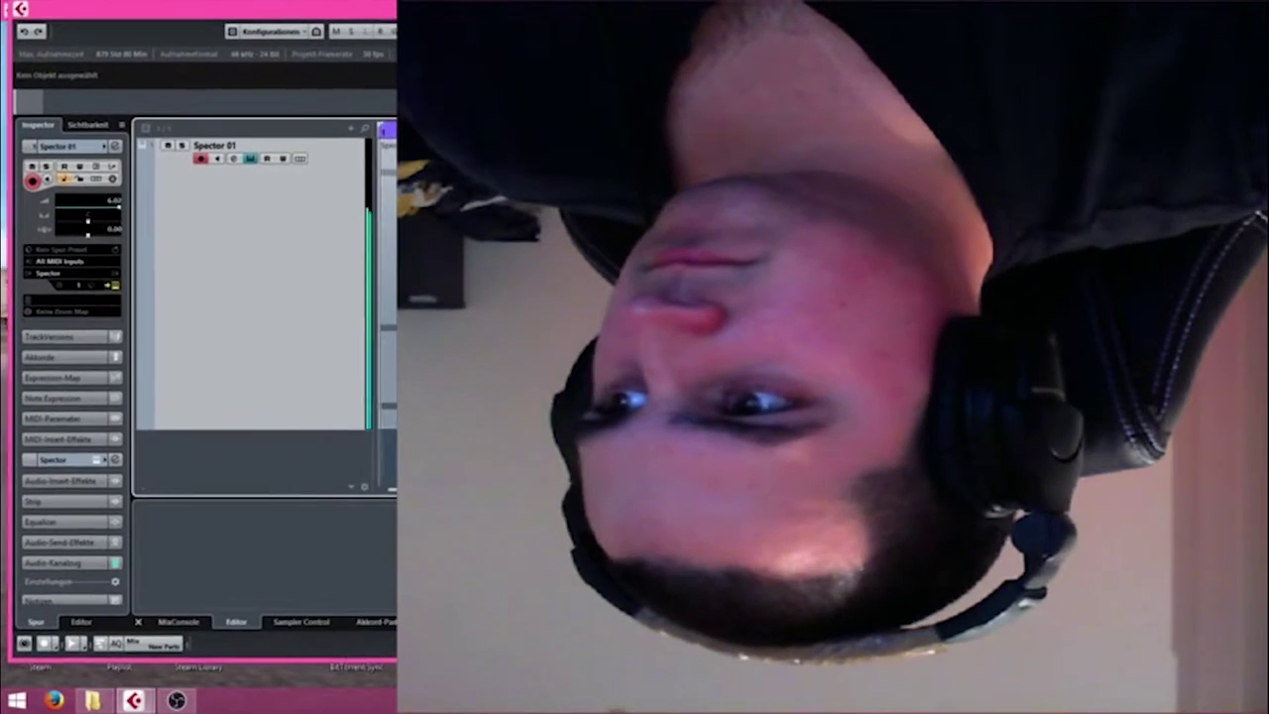
{"action": "key", "text": "super+Up"}
Bring the Spector synth window into view and set its Cut 2 to 73.5 and Cut 1 to 60.5.
{"action": "left_click_drag", "start_coordinate": [515, 43], "coordinate": [110, 26]}
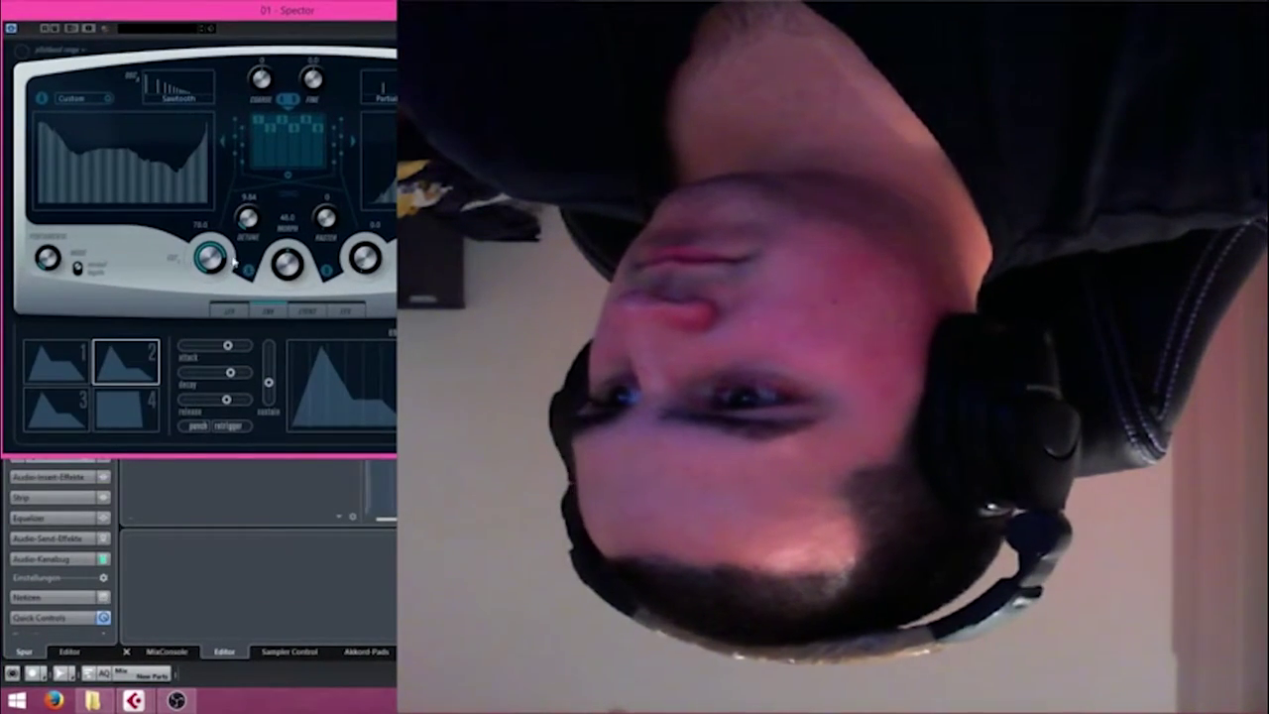
{"action": "left_click_drag", "start_coordinate": [370, 256], "coordinate": [381, 170]}
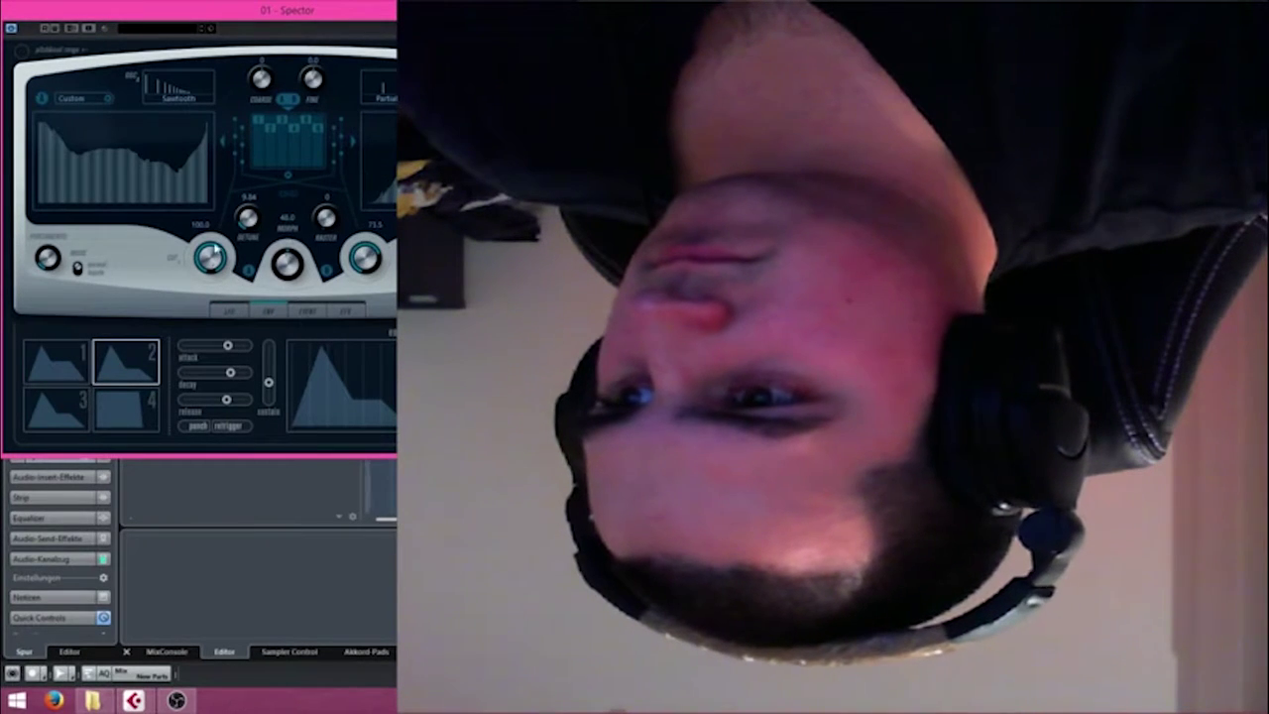
{"action": "left_click_drag", "start_coordinate": [204, 295], "coordinate": [200, 325]}
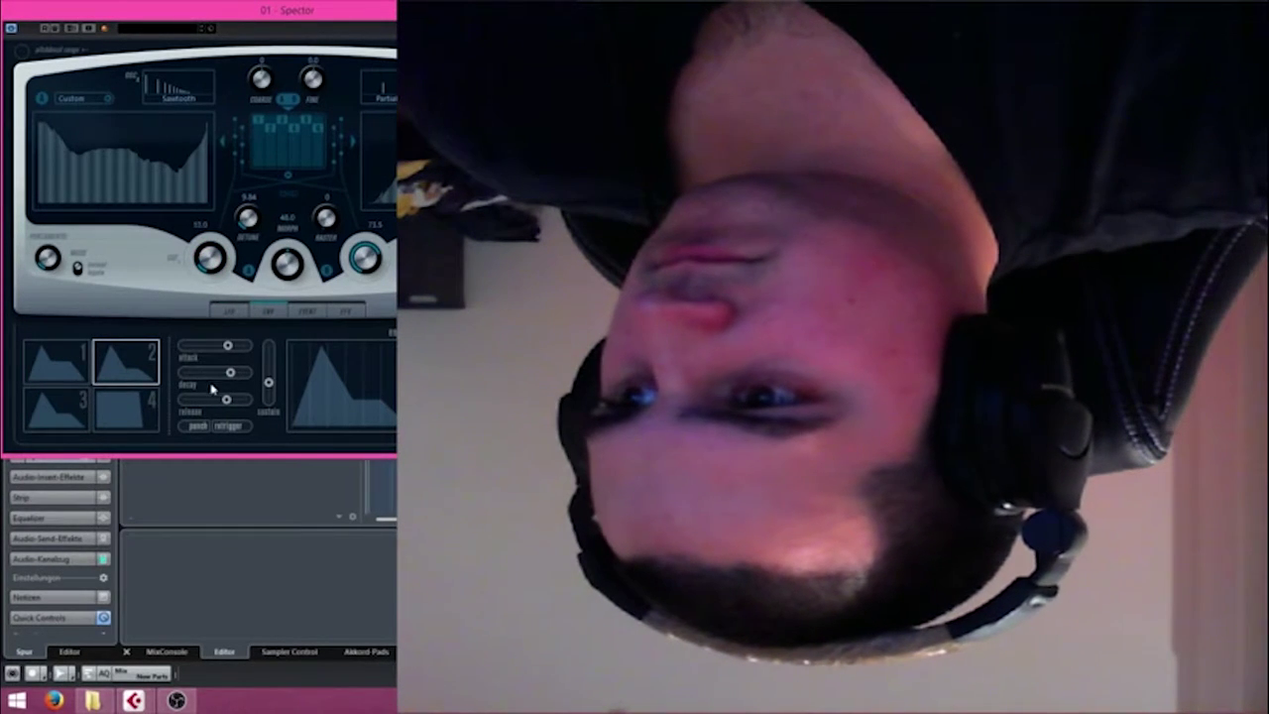
{"action": "left_click_drag", "start_coordinate": [226, 419], "coordinate": [205, 330]}
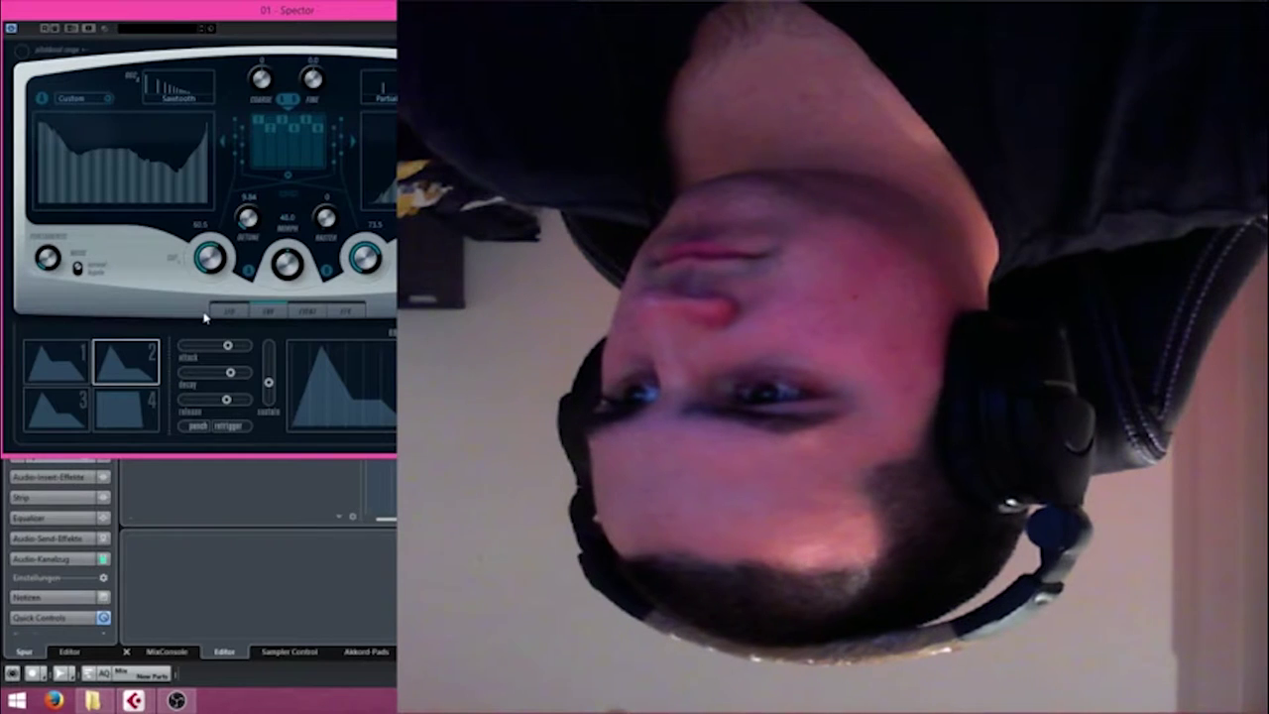
Switch to OBS, crop the webcam source Videoaufnahmegerät through its filter with a value of 150, and leave the filter dialog.
{"action": "left_click", "coordinate": [176, 701]}
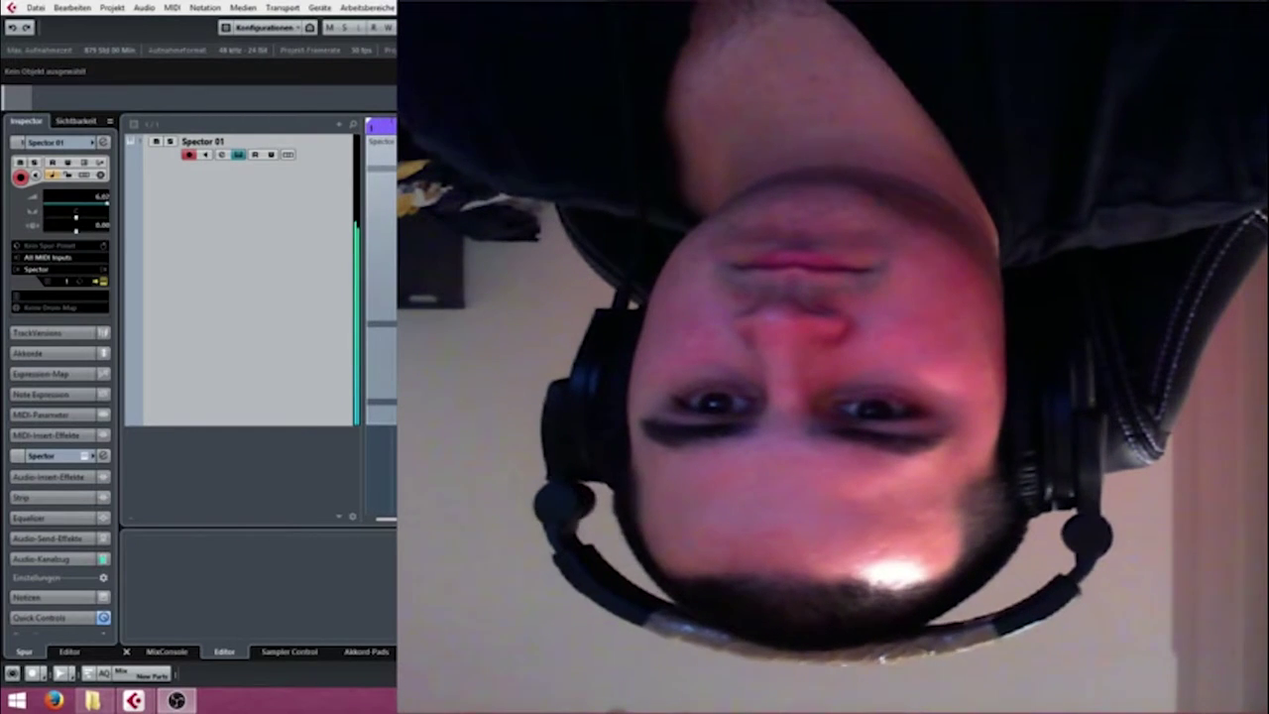
{"action": "type", "text": "00"}
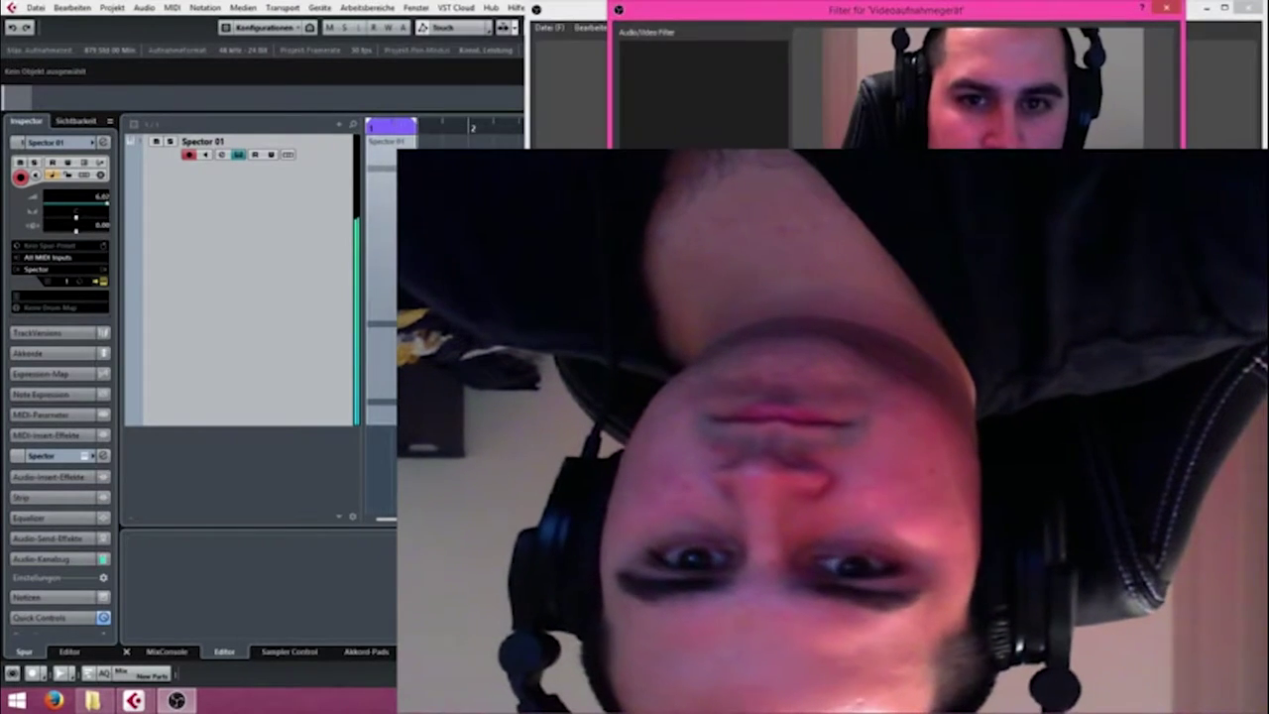
{"action": "key", "text": "BackSpace"}
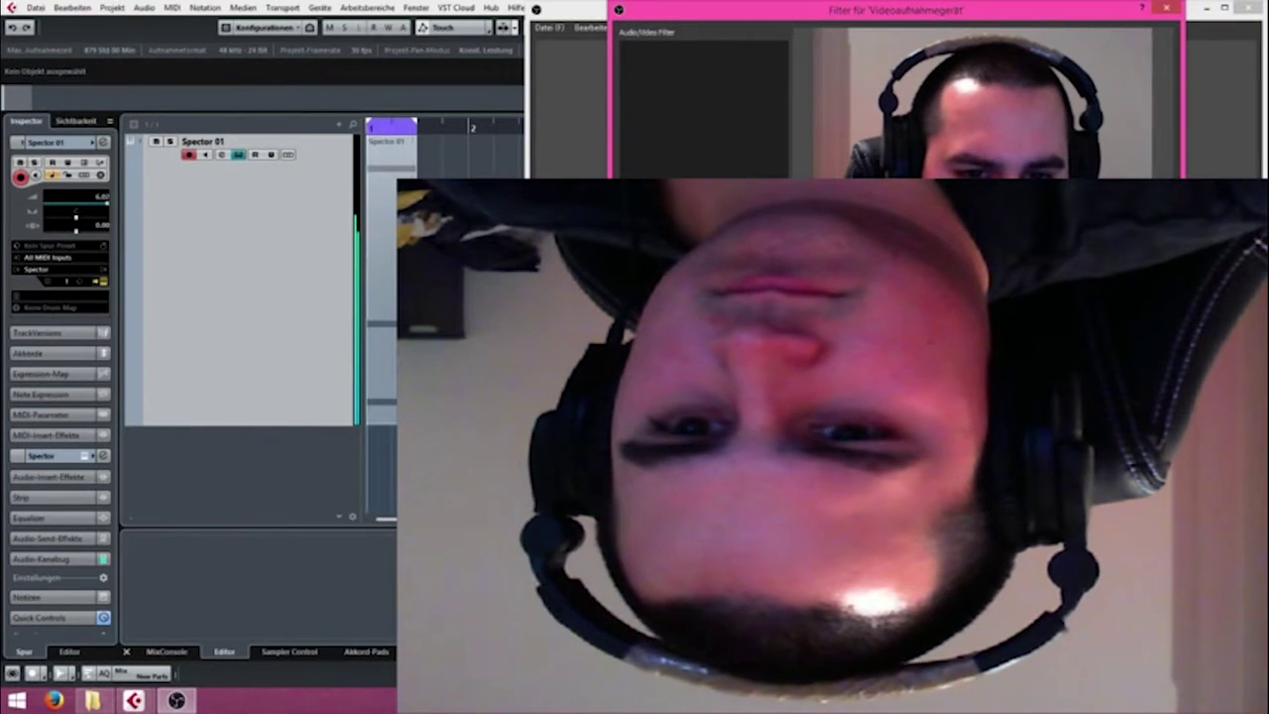
{"action": "type", "text": "150"}
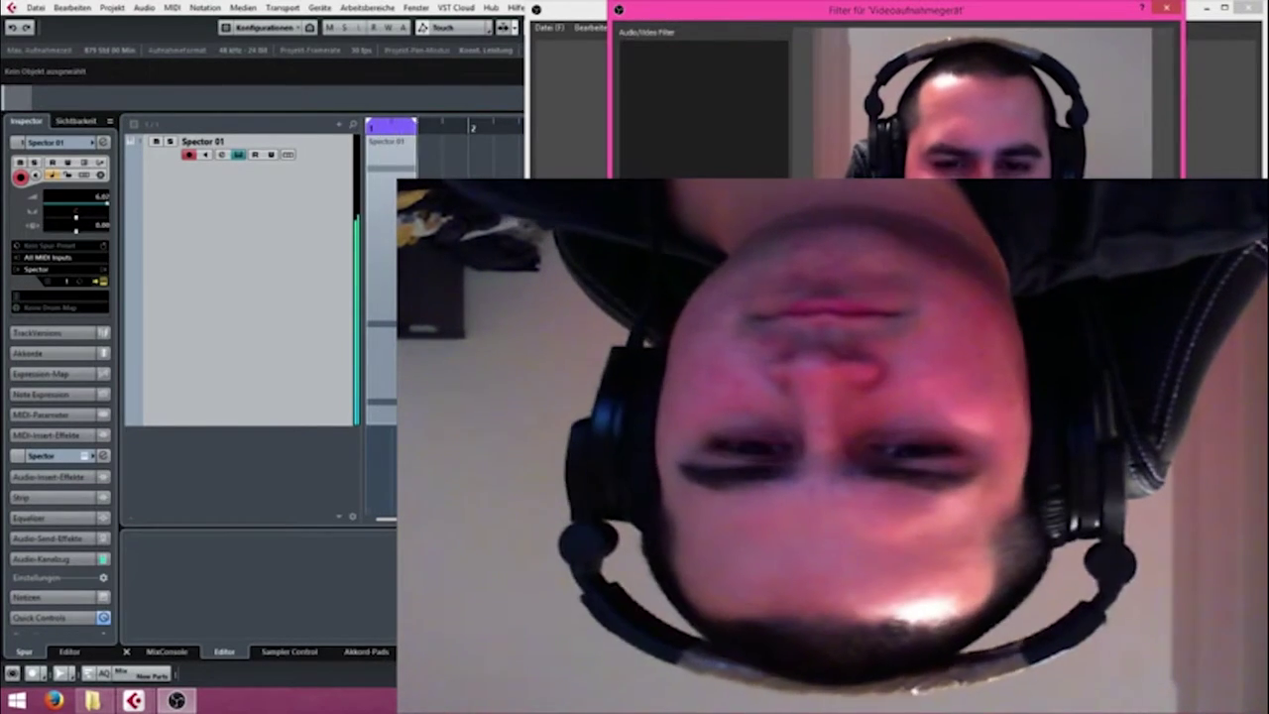
{"action": "key", "text": "Escape"}
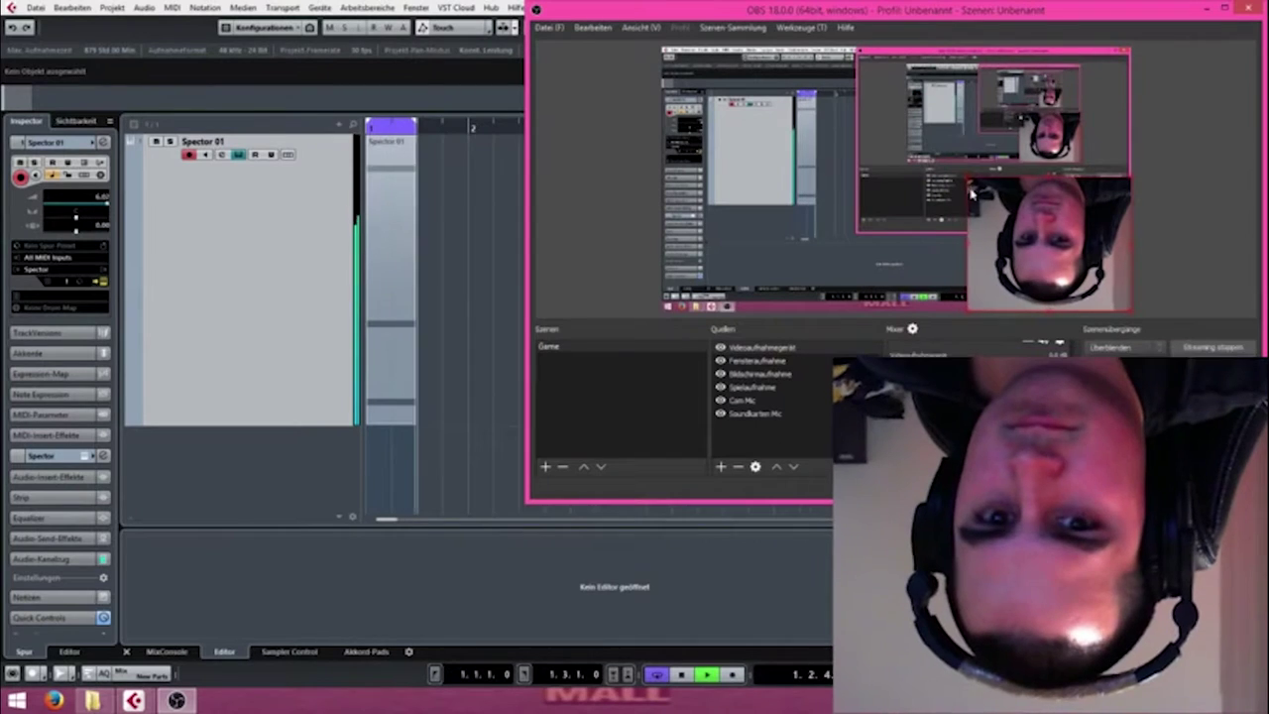
Shrink the webcam image, place it in the upper-right corner of the scene, and minimize OBS.
{"action": "left_click_drag", "start_coordinate": [1029, 217], "coordinate": [1030, 218]}
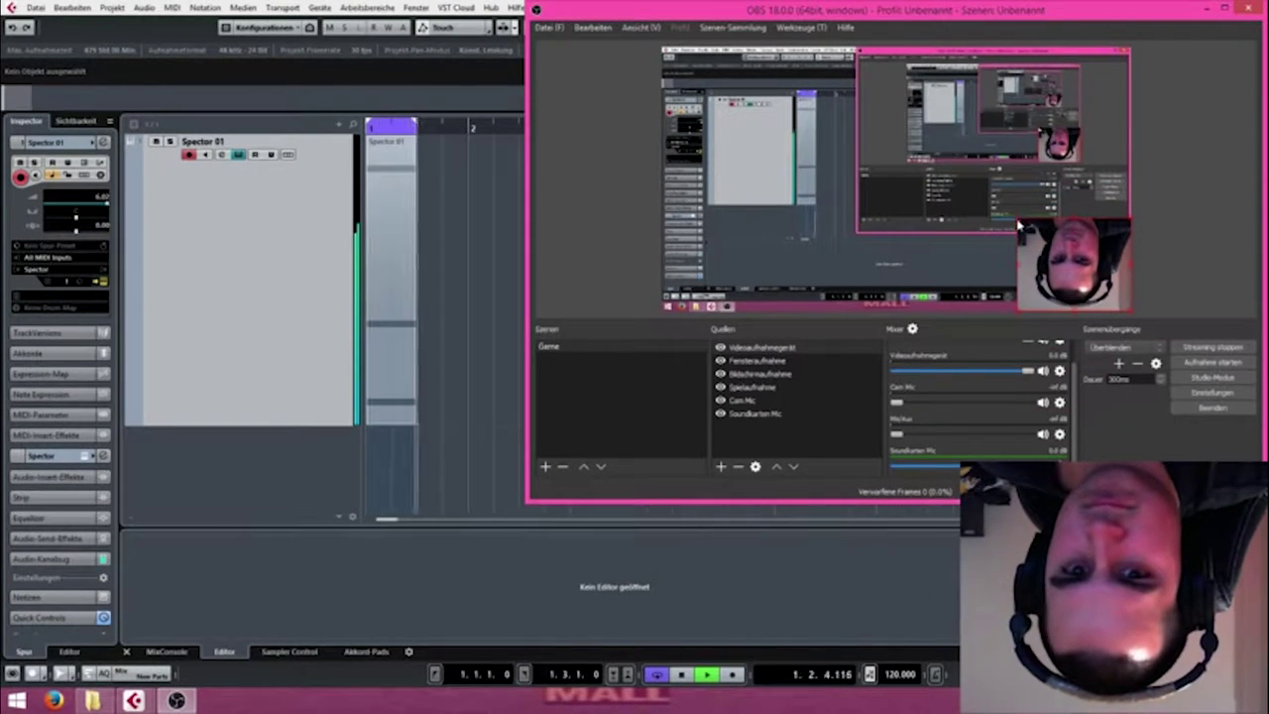
{"action": "left_click_drag", "start_coordinate": [1078, 241], "coordinate": [1087, 87]}
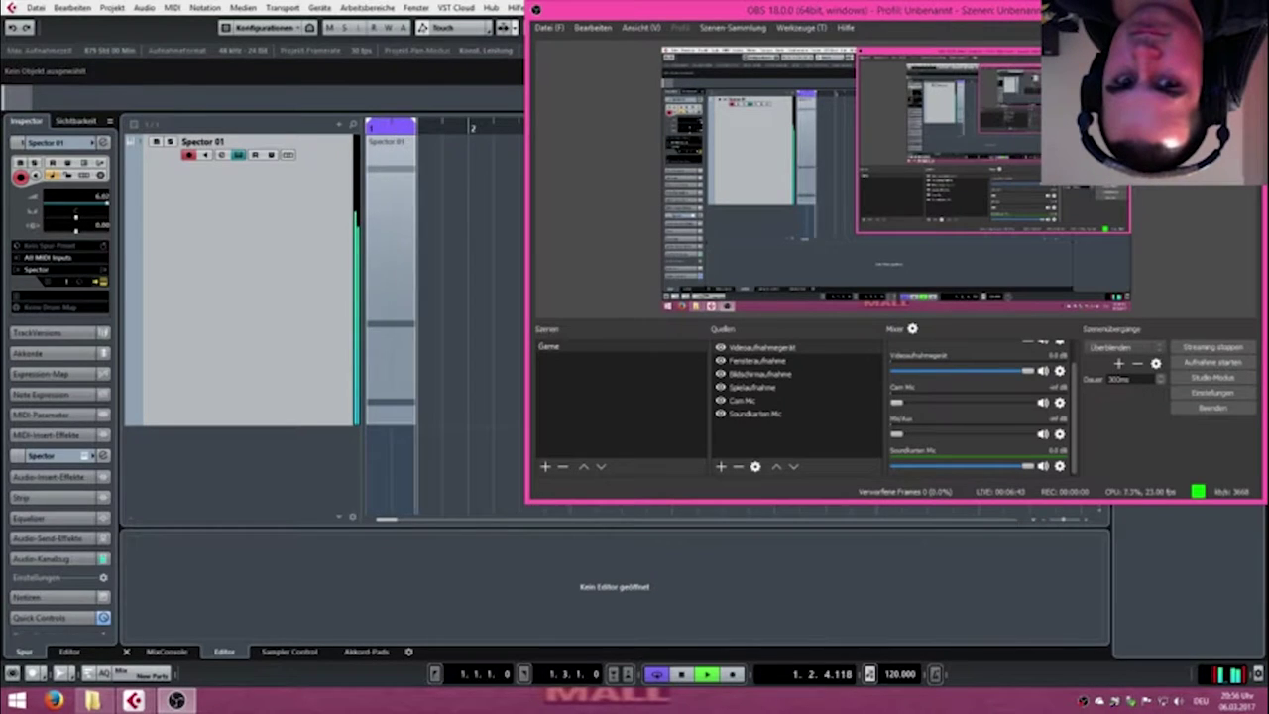
{"action": "left_click", "coordinate": [1207, 9]}
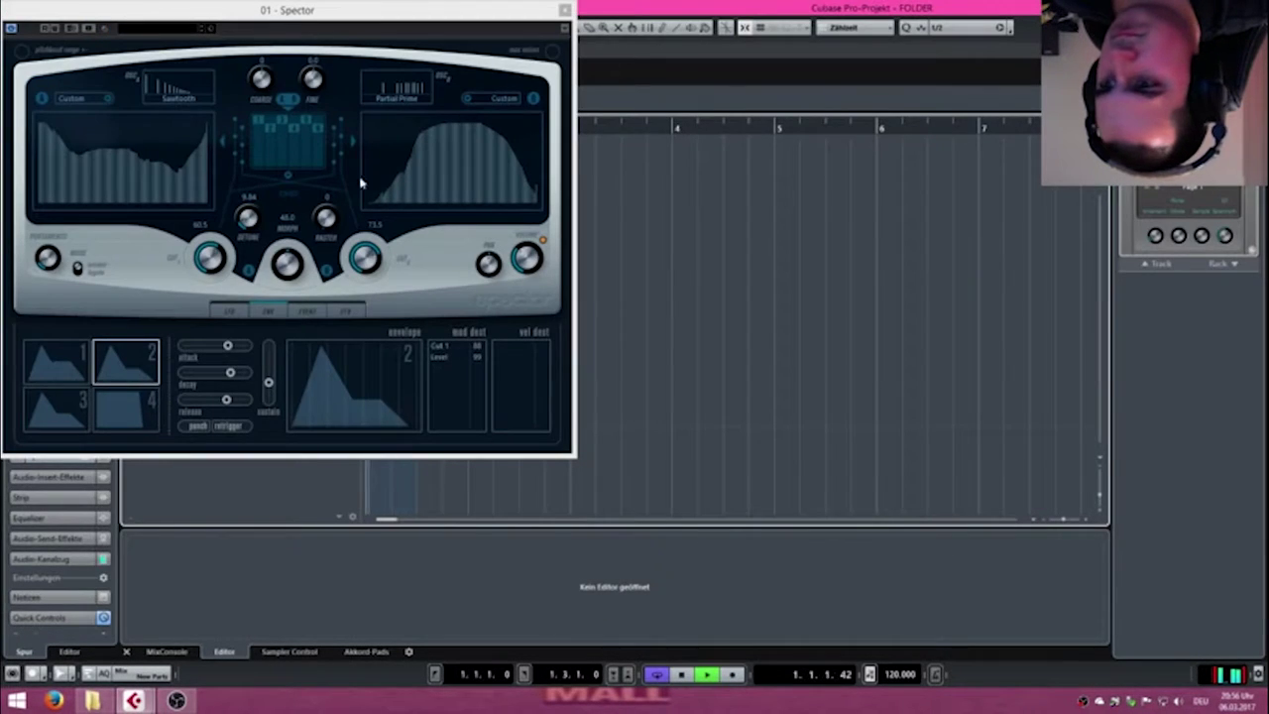
Move the Spector window to mid-screen, redraw oscillator 1's spectrum, and set Detune to 27.03, Raster to 127 and Coarse to -42.
{"action": "left_click_drag", "start_coordinate": [286, 11], "coordinate": [735, 98]}
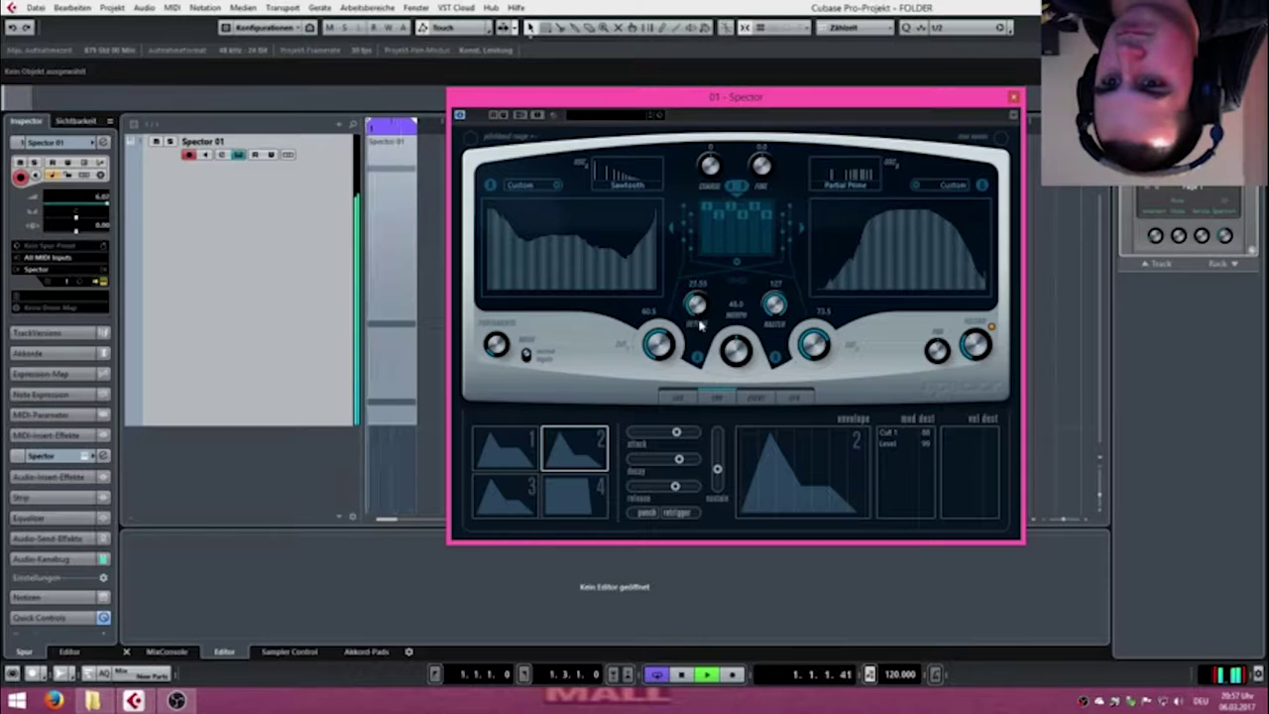
{"action": "mouse_move", "coordinate": [598, 226]}
{"action": "left_mouse_down"}
{"action": "mouse_move", "coordinate": [533, 223]}
{"action": "mouse_move", "coordinate": [529, 278]}
{"action": "left_mouse_up"}
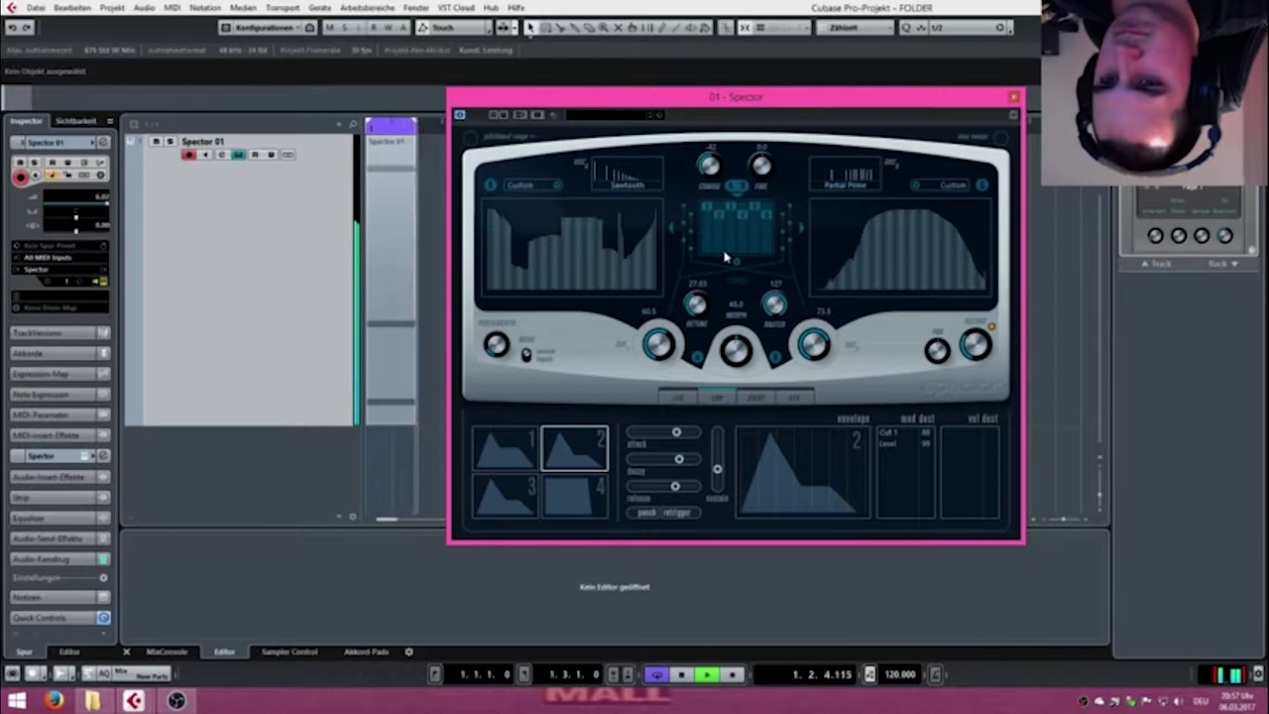
{"action": "left_click_drag", "start_coordinate": [762, 167], "coordinate": [763, 103]}
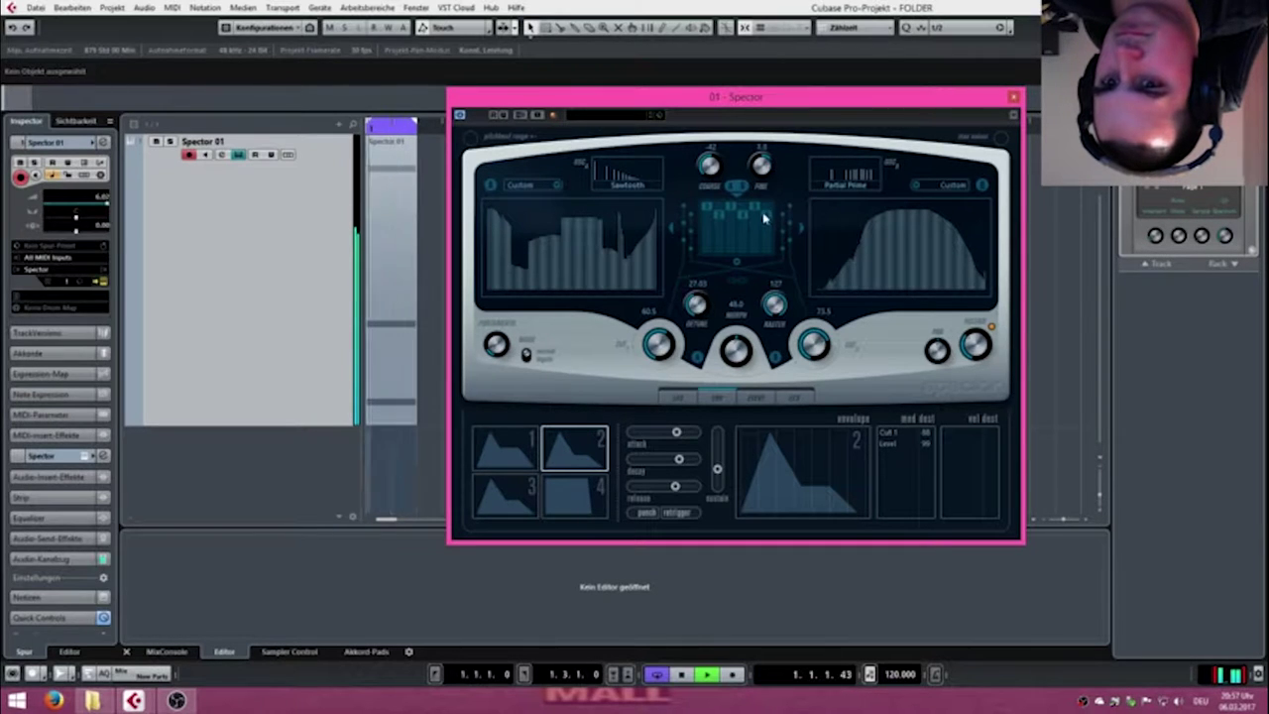
Open the MixConsole and lower the Stereo Out fader to -3.18 and the Spector 01 fader to -1.33.
{"action": "left_click", "coordinate": [286, 394]}
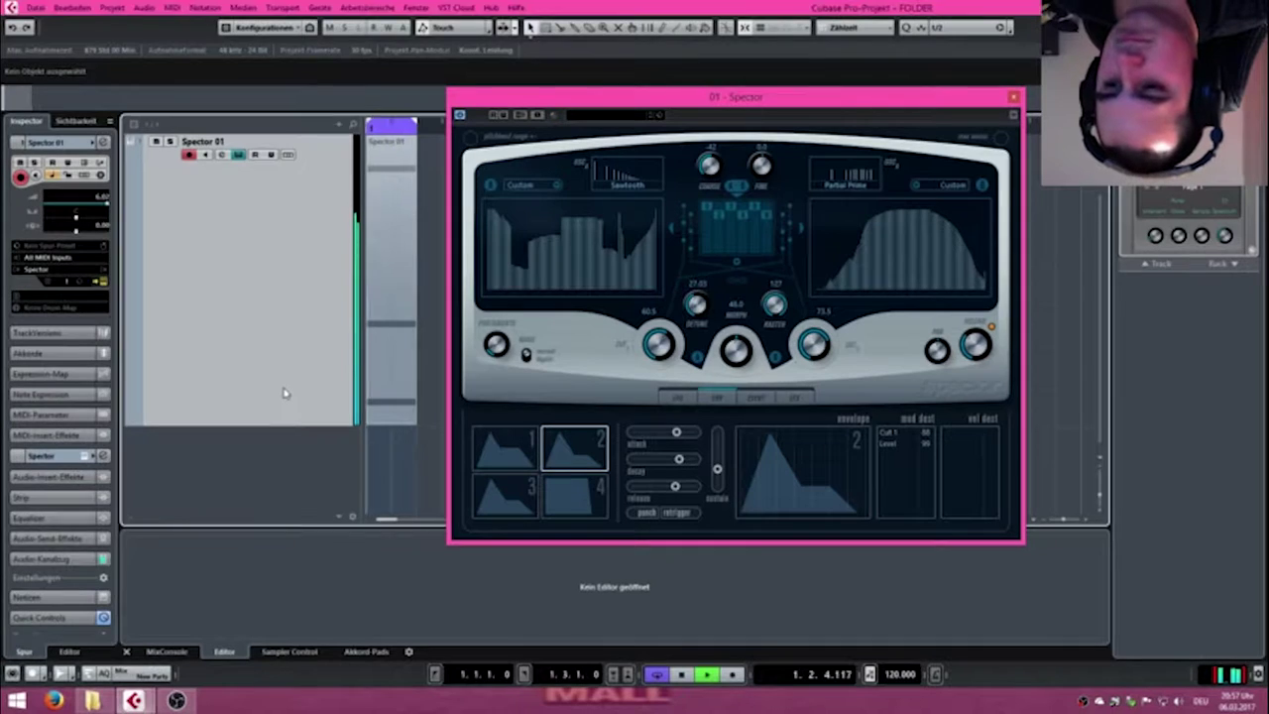
{"action": "key", "text": "F3"}
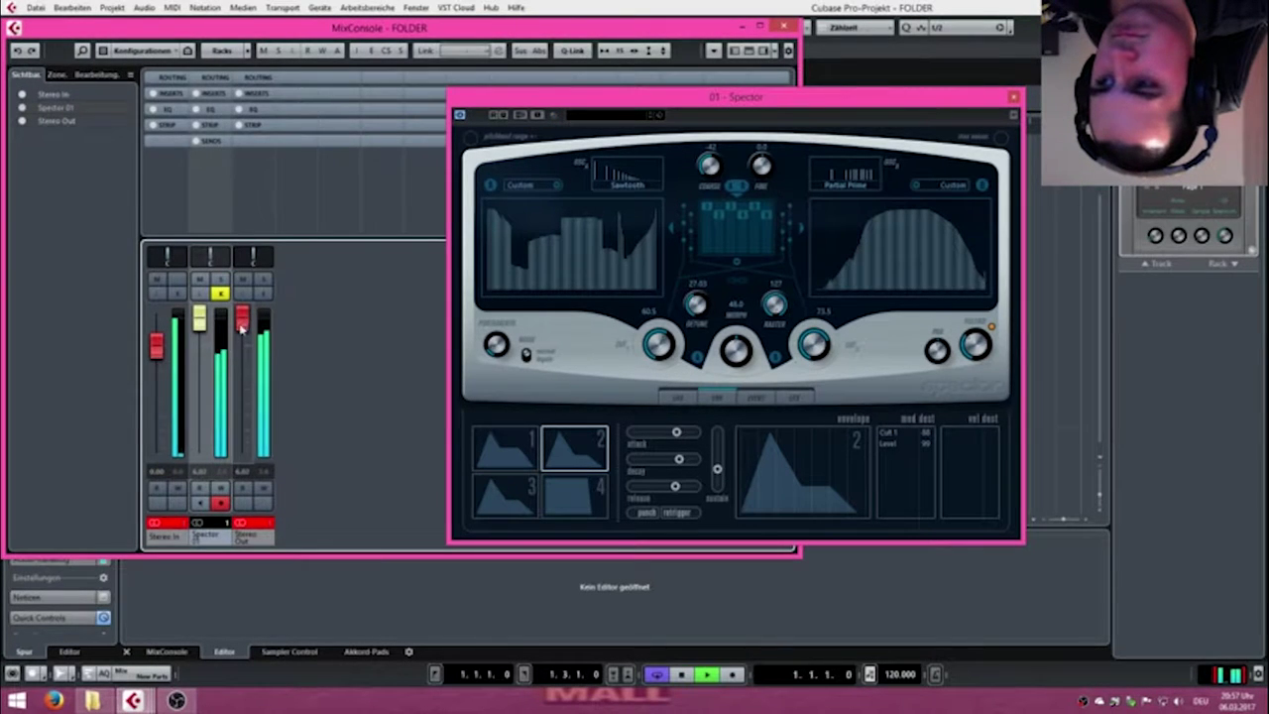
{"action": "left_click_drag", "start_coordinate": [241, 330], "coordinate": [244, 345]}
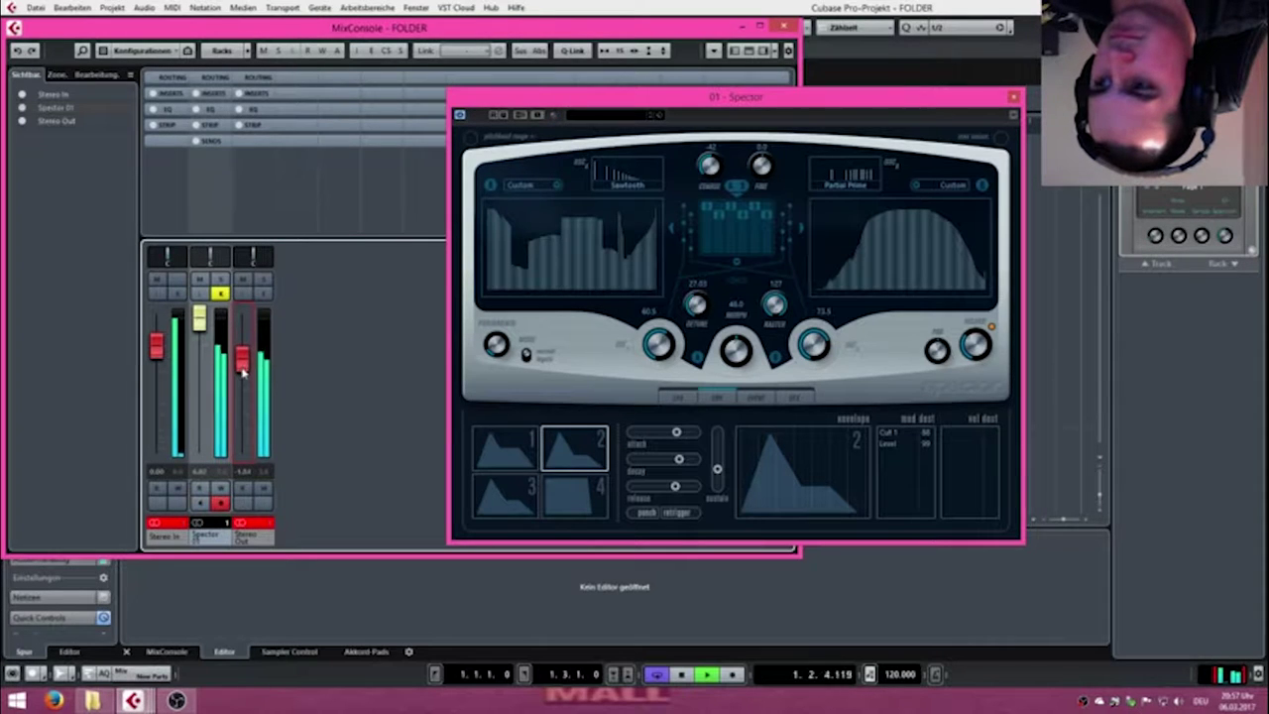
{"action": "left_click_drag", "start_coordinate": [199, 318], "coordinate": [203, 342]}
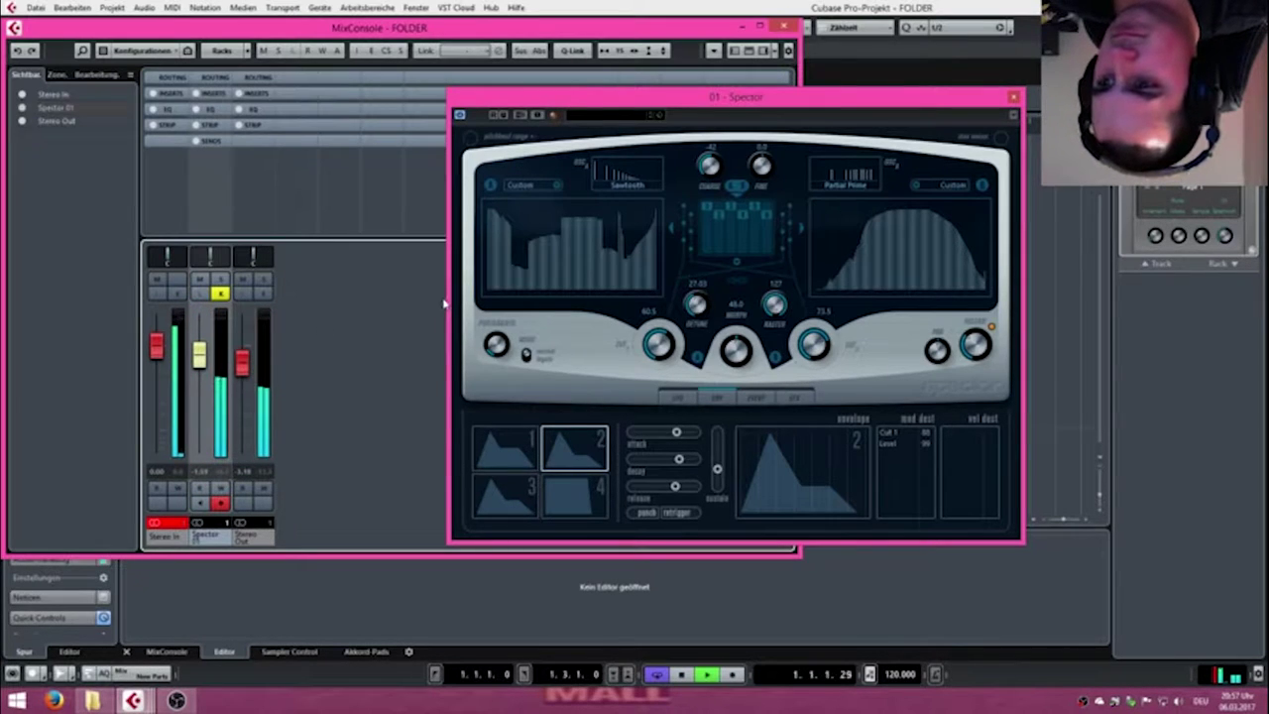
Close the Spector window and lower the Spector 01 channel fader to about -5.7.
{"action": "left_click", "coordinate": [1007, 111]}
{"action": "left_click", "coordinate": [1012, 98]}
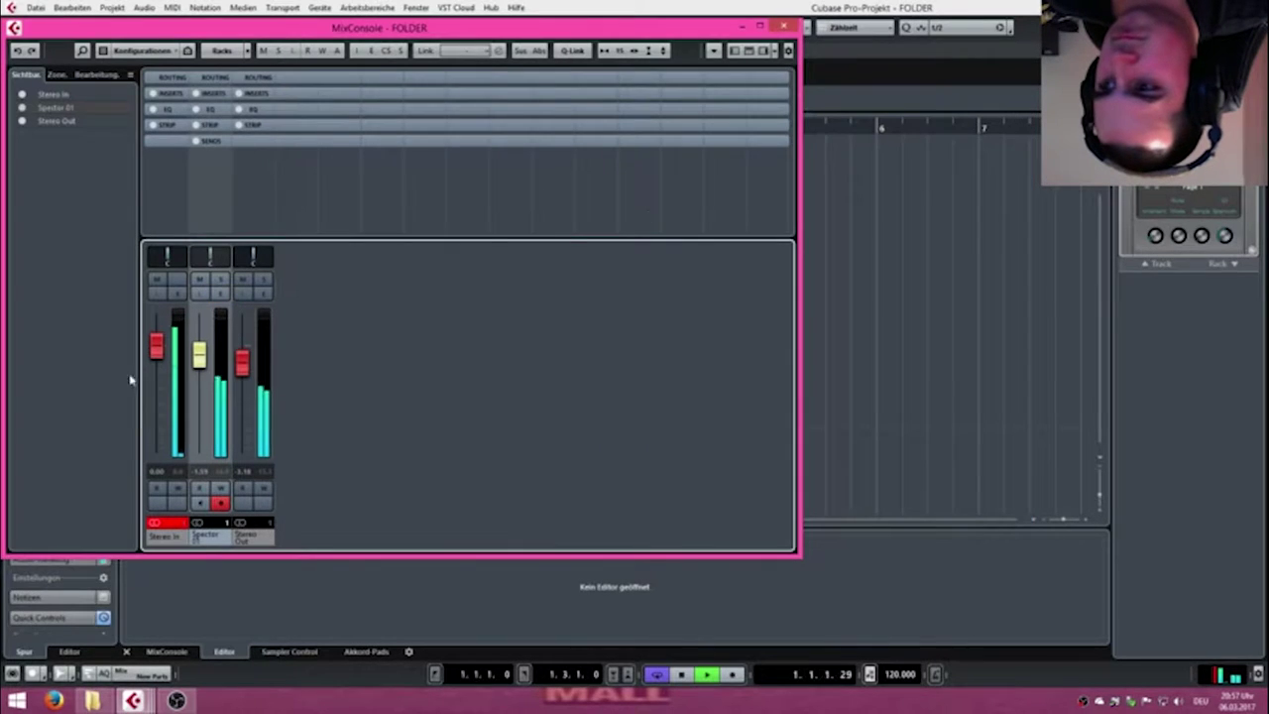
{"action": "left_click_drag", "start_coordinate": [200, 355], "coordinate": [200, 369]}
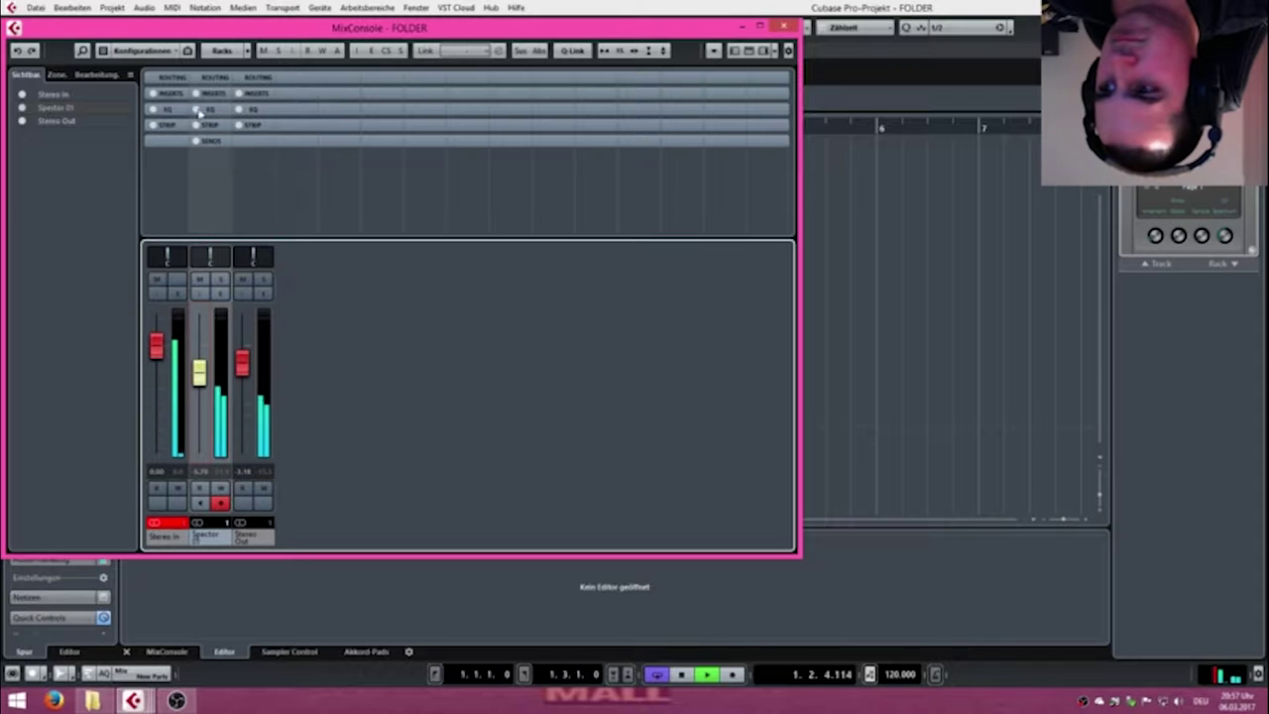
Add the Compressor from the Dynamics effects as the first insert on the Spector 01 channel.
{"action": "left_click", "coordinate": [196, 109]}
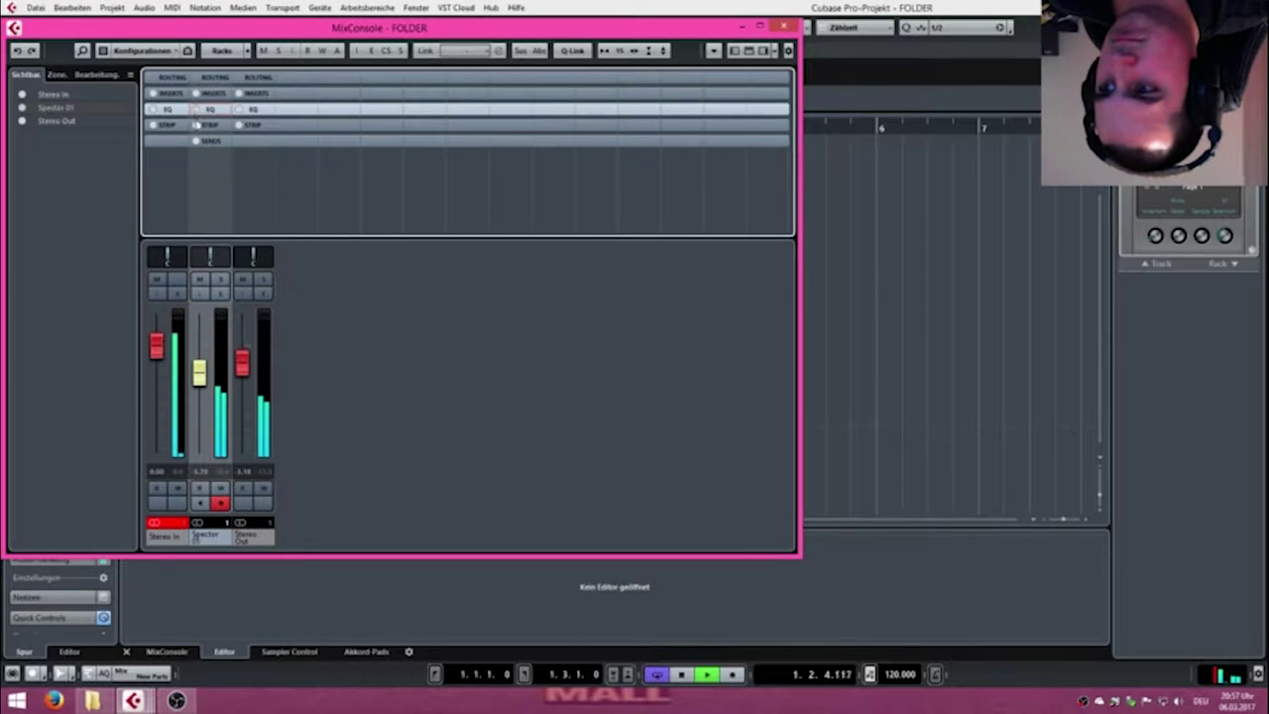
{"action": "left_click", "coordinate": [217, 94]}
{"action": "left_click", "coordinate": [210, 114]}
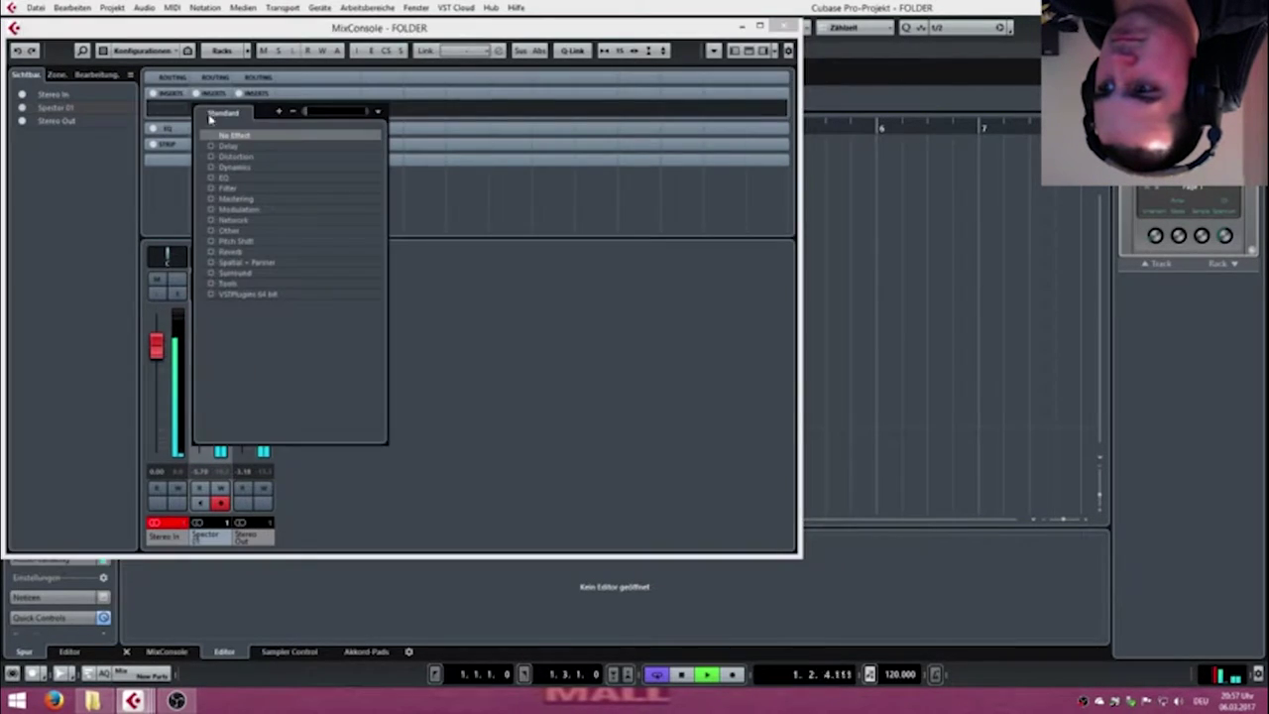
{"action": "left_click", "coordinate": [210, 166]}
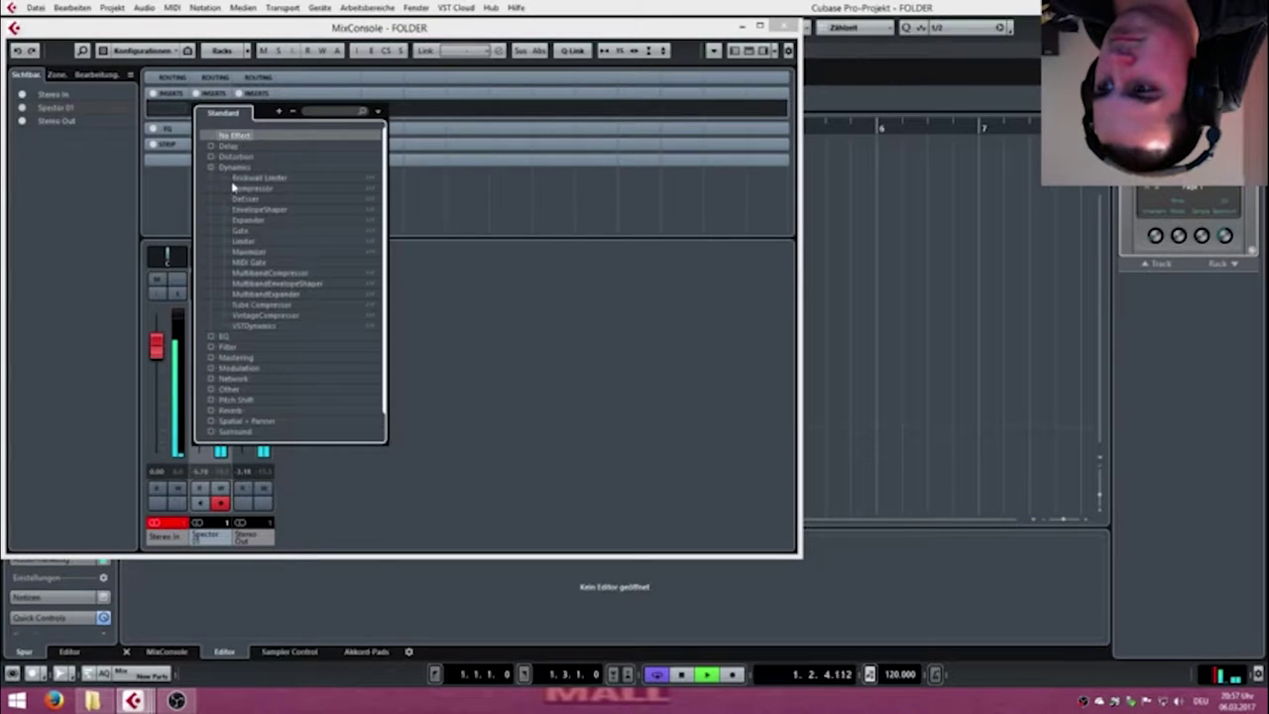
{"action": "left_click", "coordinate": [250, 190]}
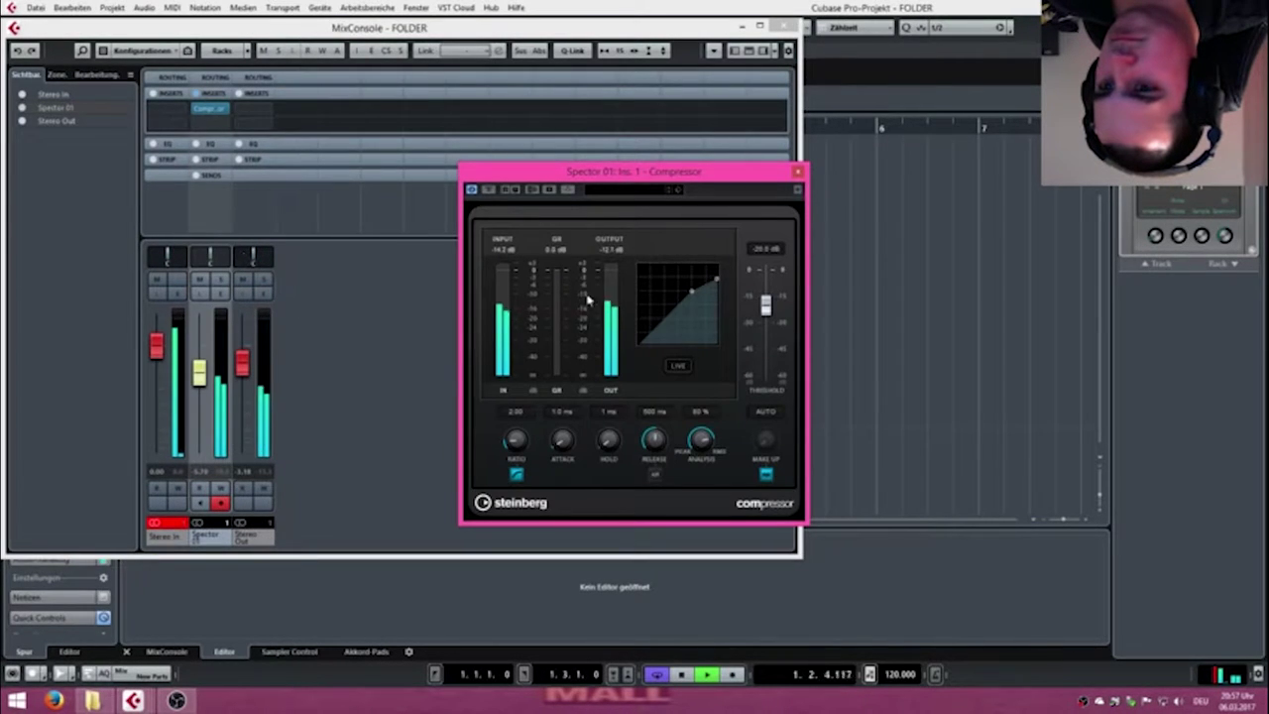
Load the Brass Compression 2 preset in the Compressor.
{"action": "left_click", "coordinate": [635, 189]}
{"action": "left_click", "coordinate": [636, 339]}
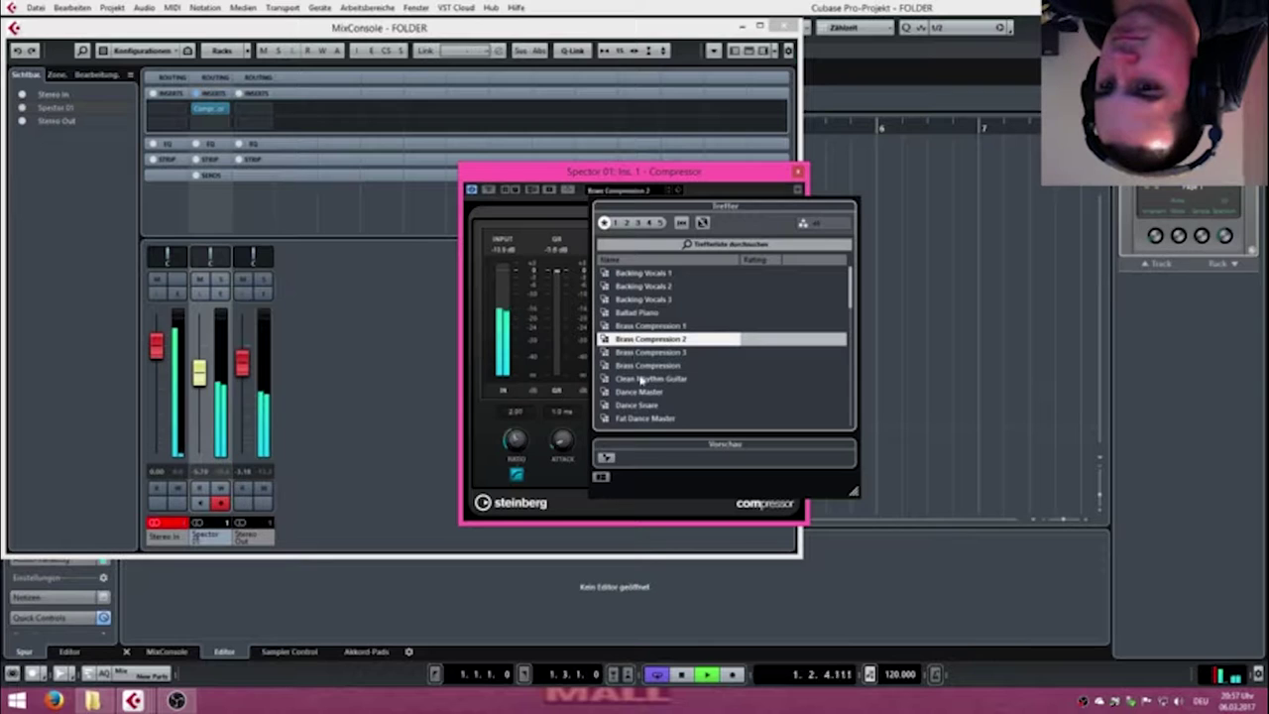
{"action": "left_click", "coordinate": [782, 200]}
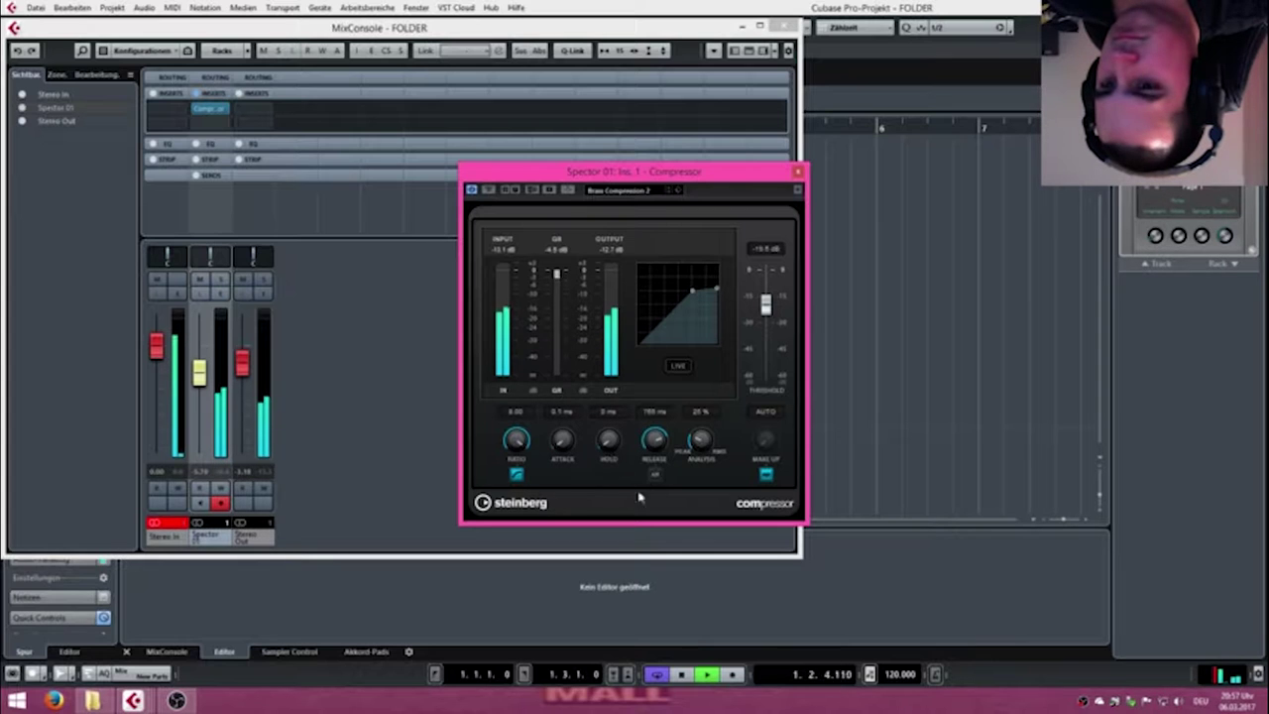
Shorten the Compressor's release to 10 ms, lower the Spector 01 fader to -9.87, and raise the Analysis amount.
{"action": "left_click_drag", "start_coordinate": [659, 394], "coordinate": [661, 543]}
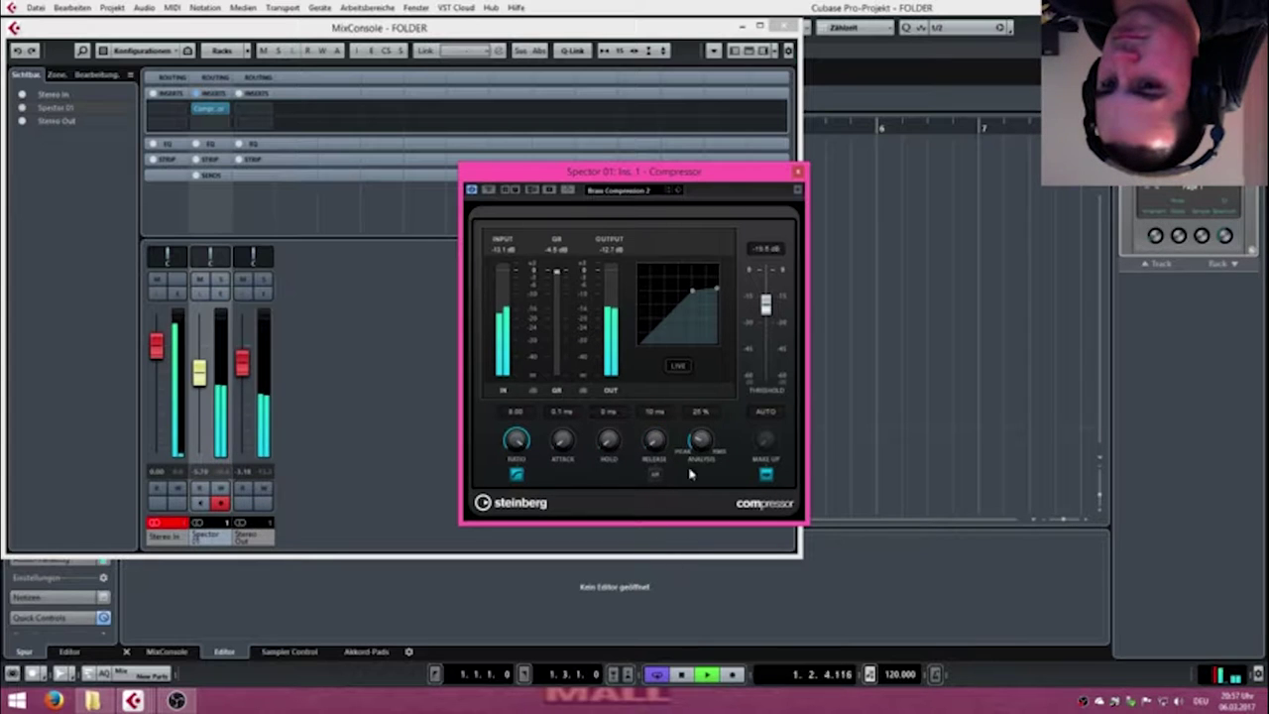
{"action": "left_click", "coordinate": [203, 380]}
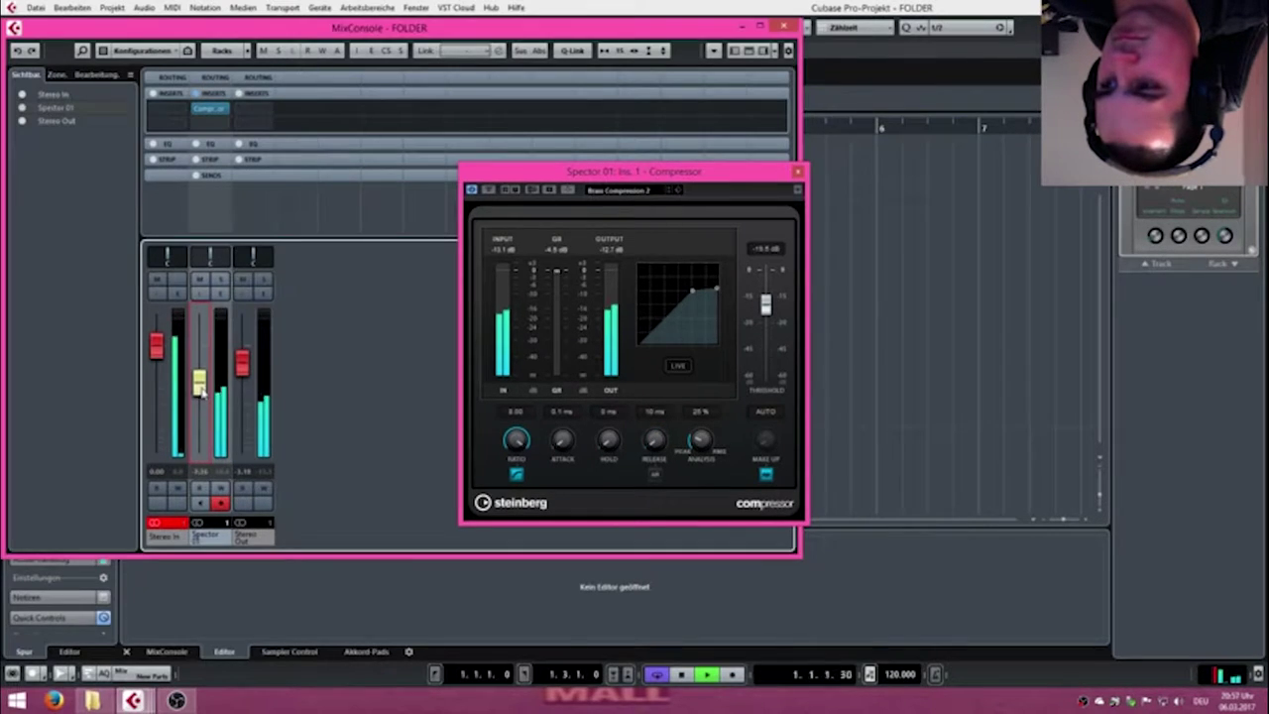
{"action": "left_click", "coordinate": [660, 447]}
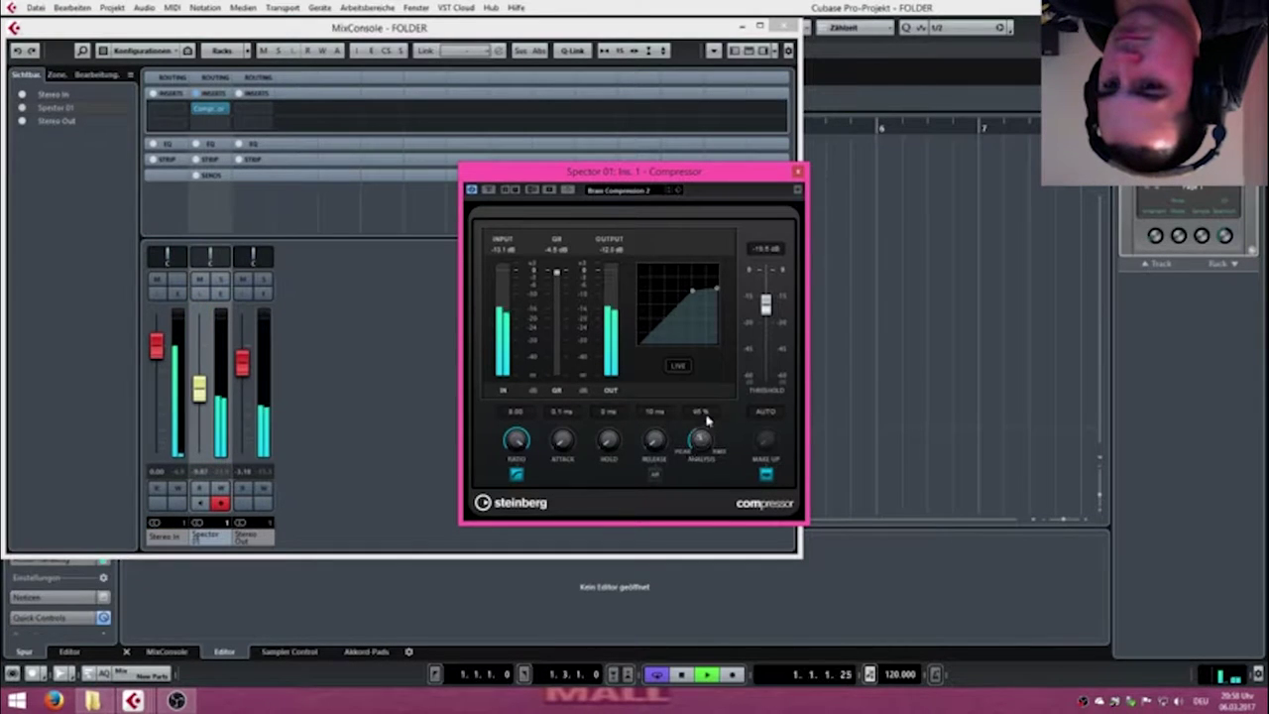
Lower the Compressor's threshold to -60 dB and set Analysis to 0 %.
{"action": "left_click_drag", "start_coordinate": [766, 305], "coordinate": [772, 254]}
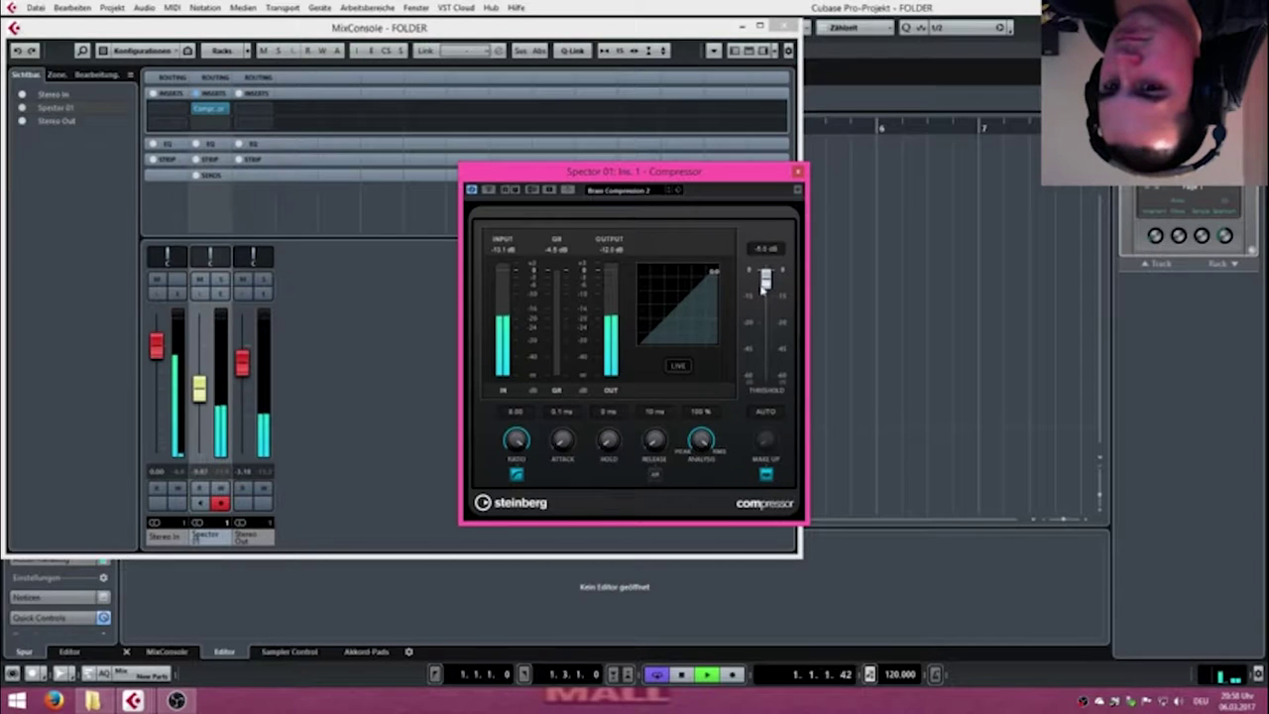
{"action": "left_click_drag", "start_coordinate": [767, 276], "coordinate": [780, 412]}
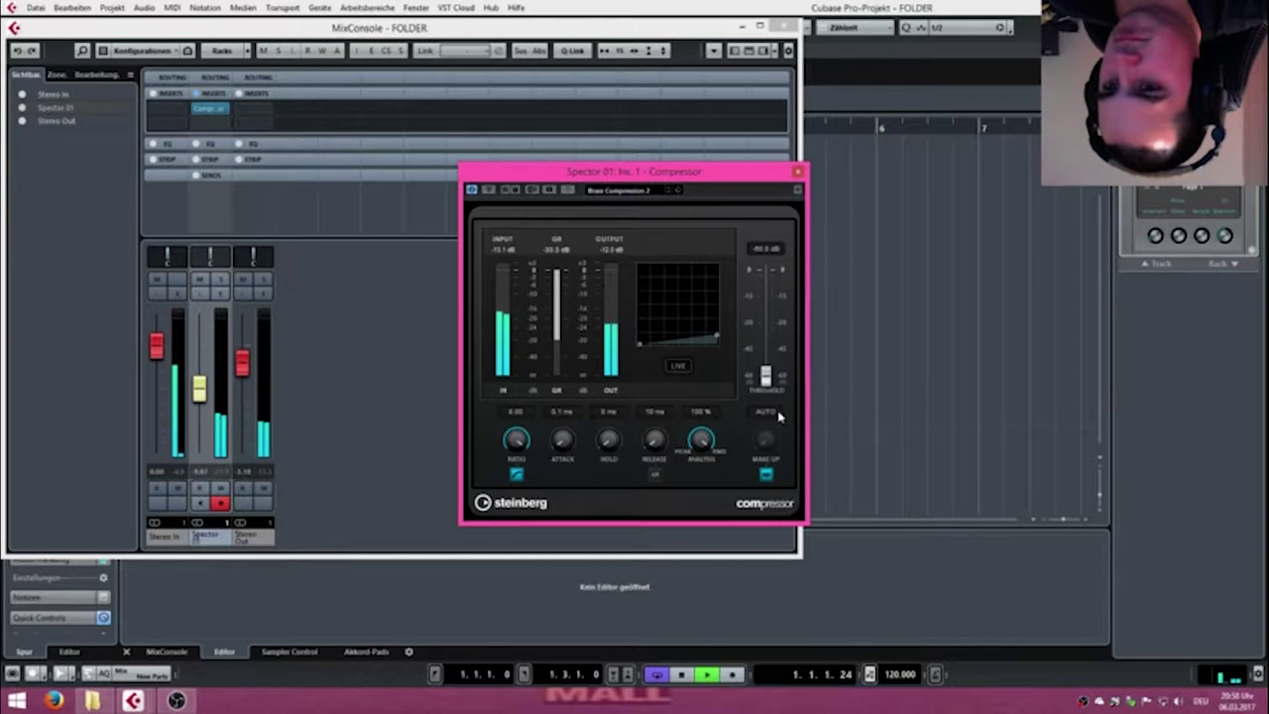
{"action": "left_click_drag", "start_coordinate": [660, 390], "coordinate": [701, 482]}
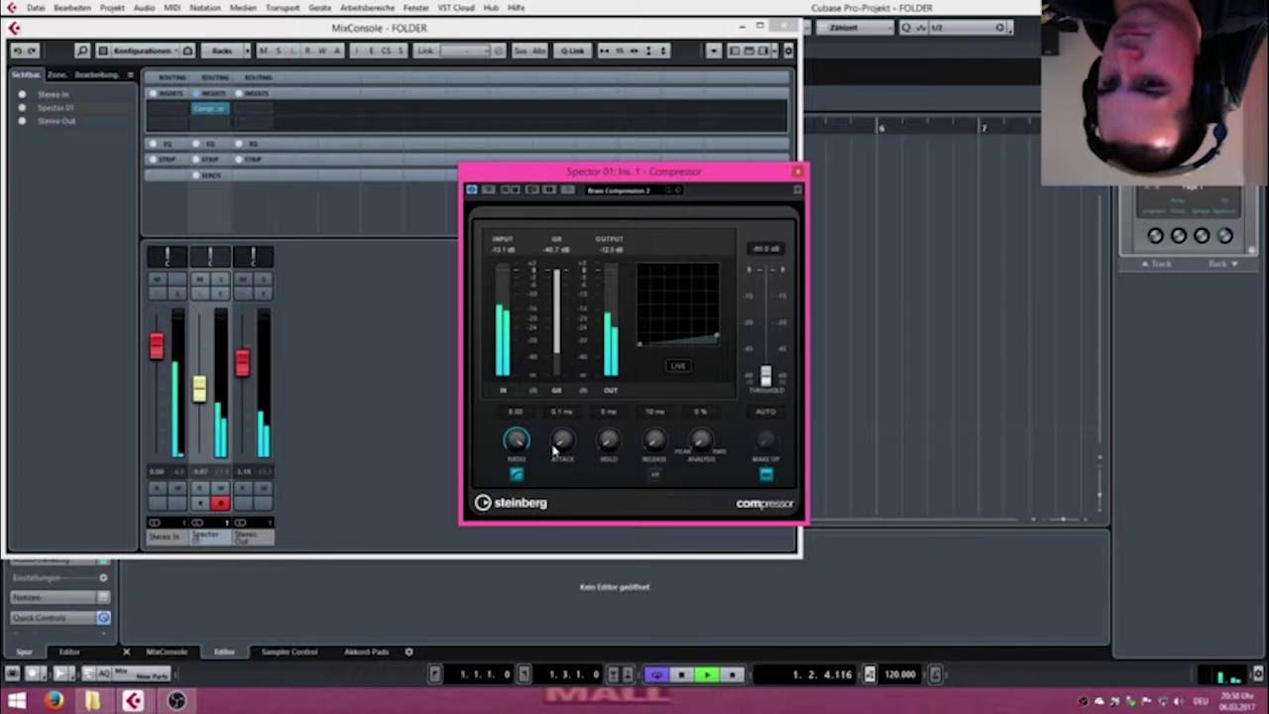
Turn on automatic release in the Compressor, keep automatic make-up enabled, reduce the ratio to 1.00, and close the plug-in.
{"action": "left_click", "coordinate": [655, 476]}
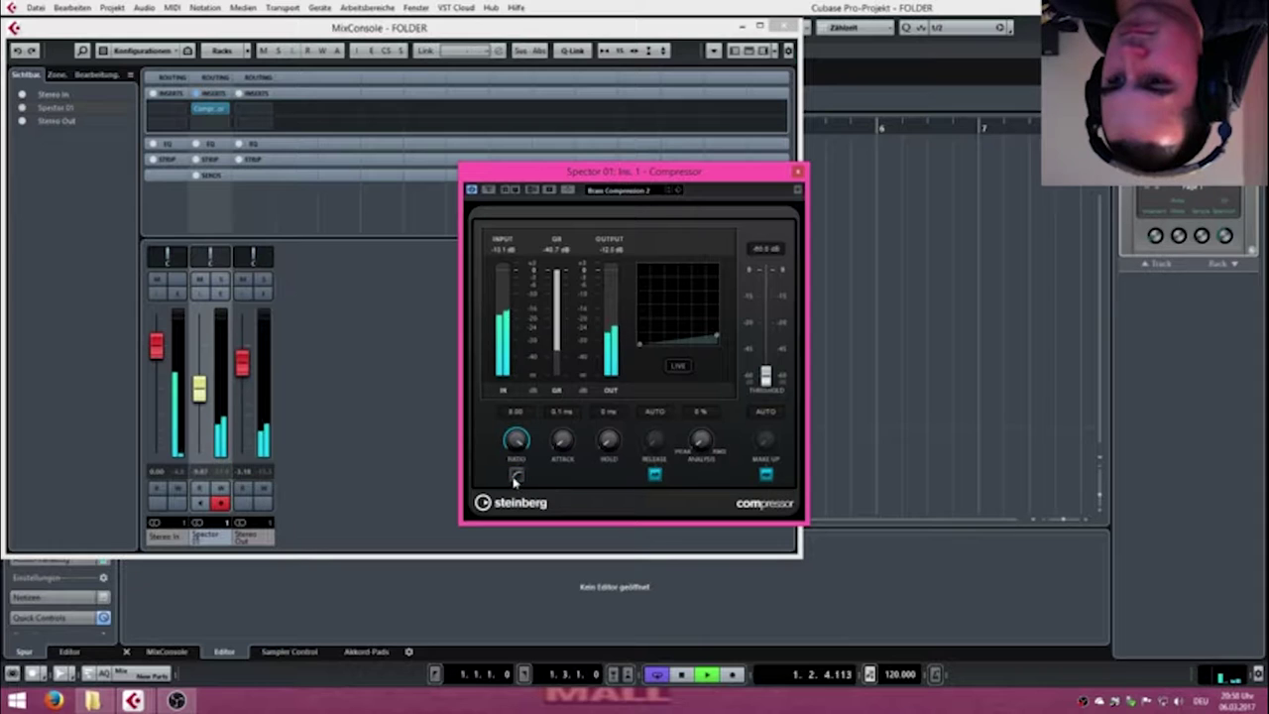
{"action": "left_click", "coordinate": [766, 476]}
{"action": "left_click", "coordinate": [766, 476]}
{"action": "left_click", "coordinate": [767, 476]}
{"action": "left_click", "coordinate": [765, 477]}
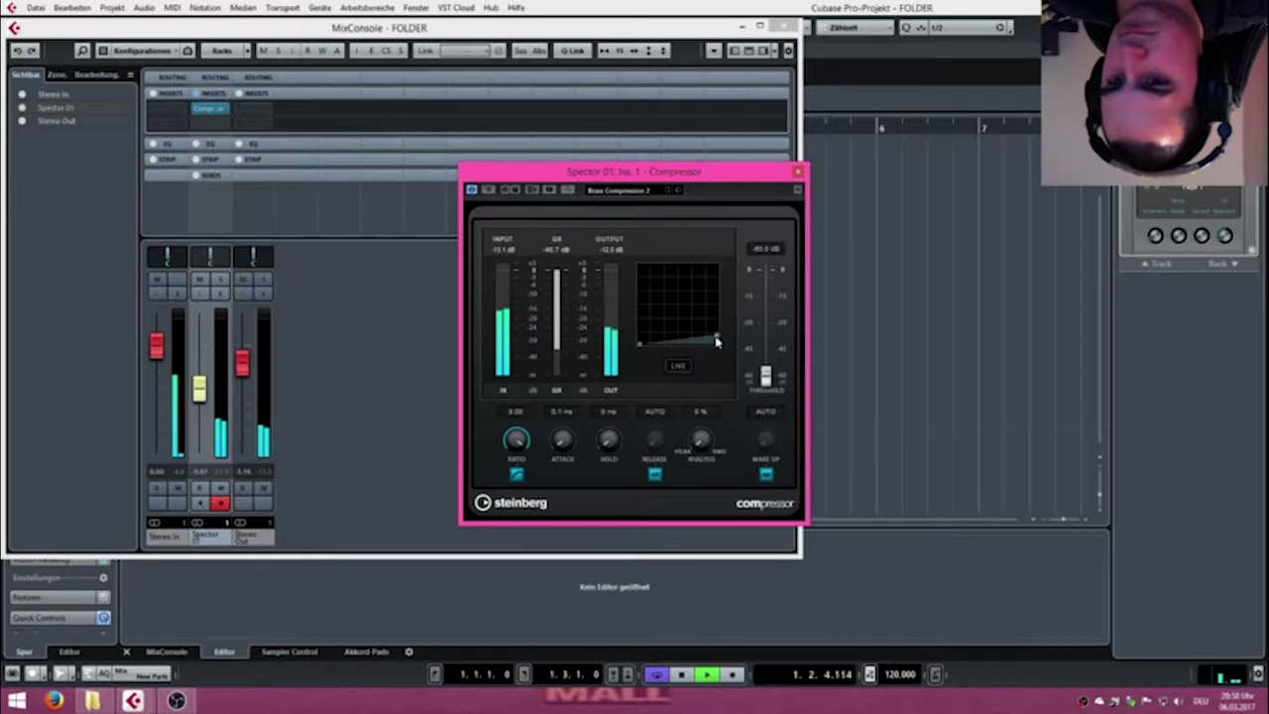
{"action": "left_click_drag", "start_coordinate": [716, 339], "coordinate": [731, 263]}
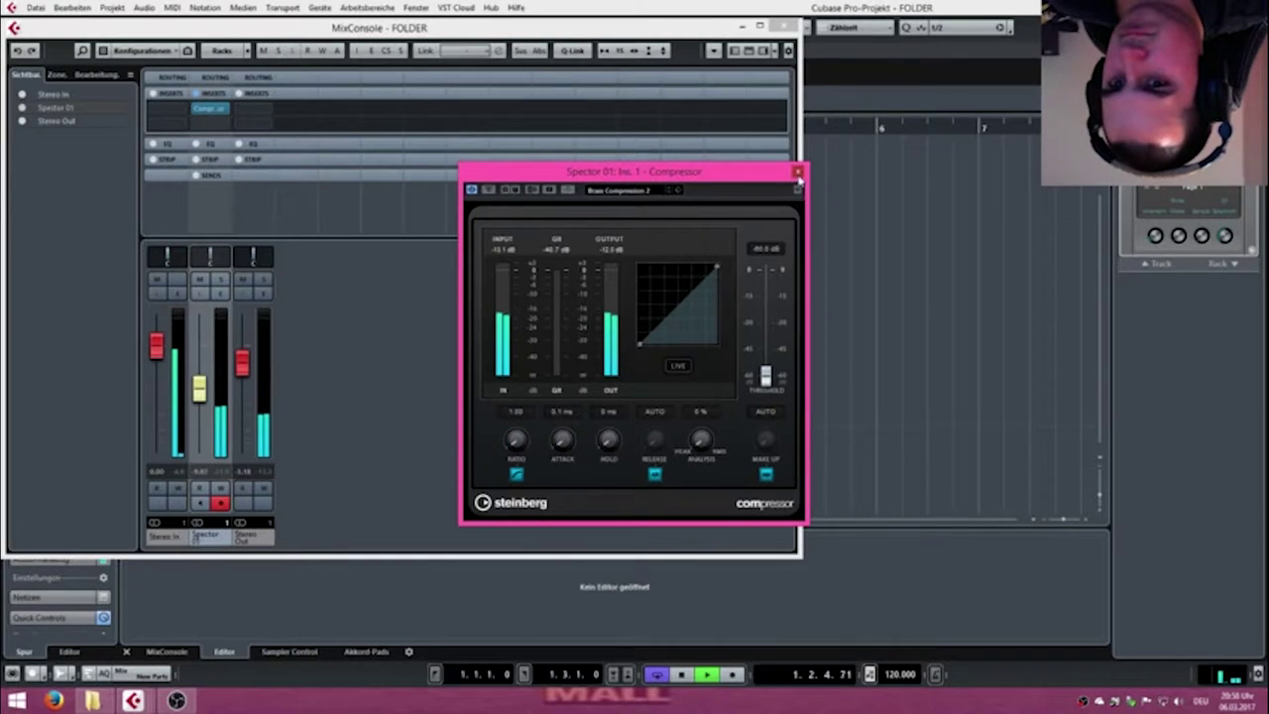
{"action": "left_click", "coordinate": [797, 172]}
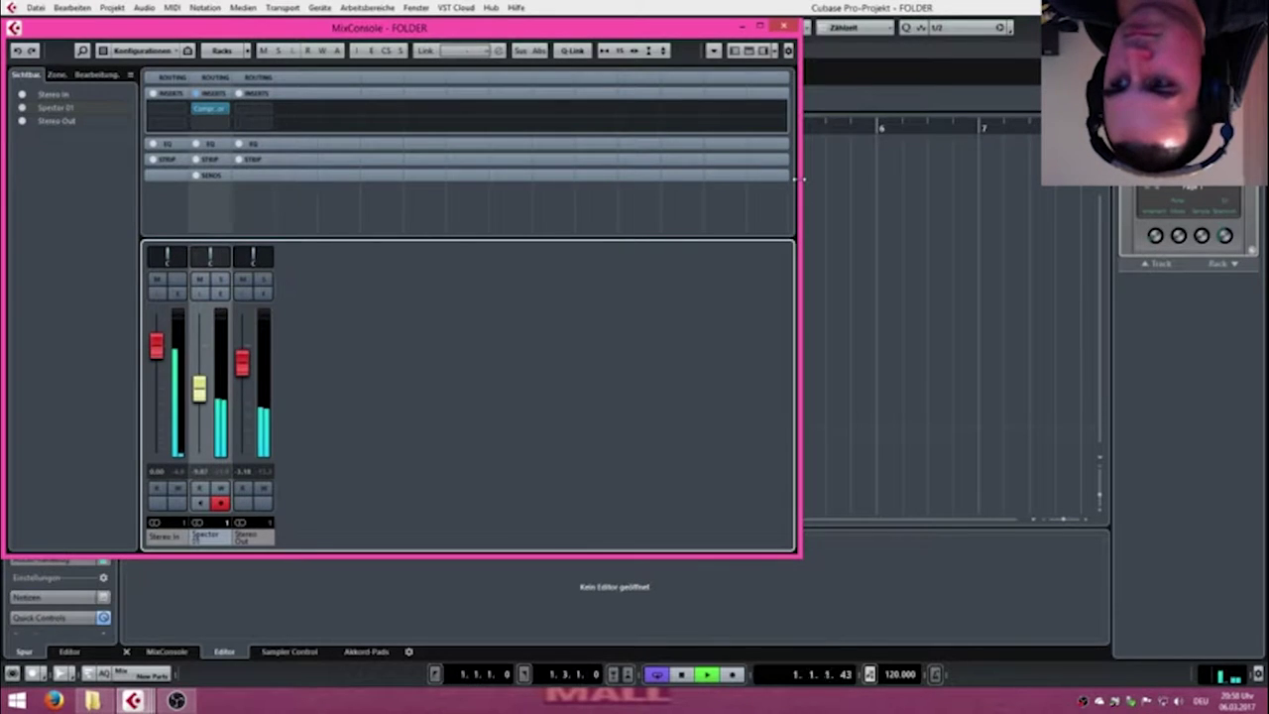
Raise the Stereo Out fader to 2.13, lower the Spector 01 fader to -11.7, clear the Stereo In clip indicator, and widen the MixConsole.
{"action": "left_click_drag", "start_coordinate": [242, 361], "coordinate": [242, 339]}
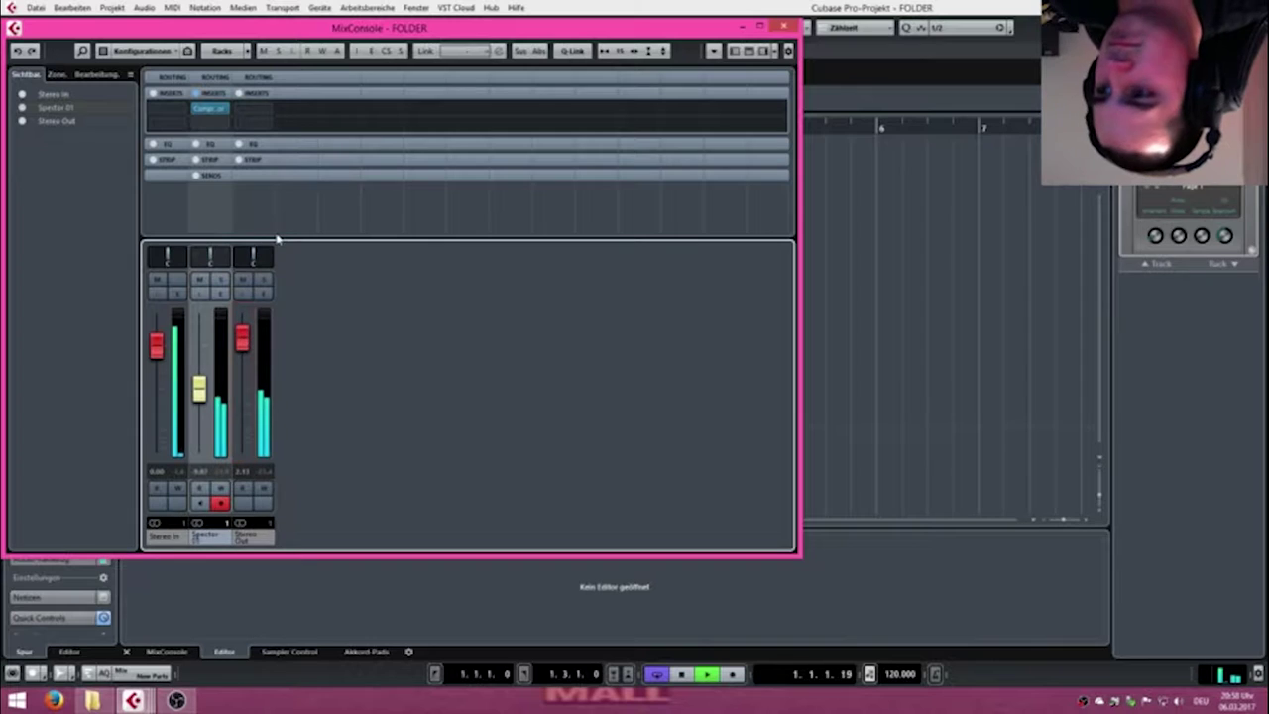
{"action": "mouse_move", "coordinate": [199, 393]}
{"action": "left_mouse_down"}
{"action": "mouse_move", "coordinate": [199, 367]}
{"action": "mouse_move", "coordinate": [203, 398]}
{"action": "left_mouse_up"}
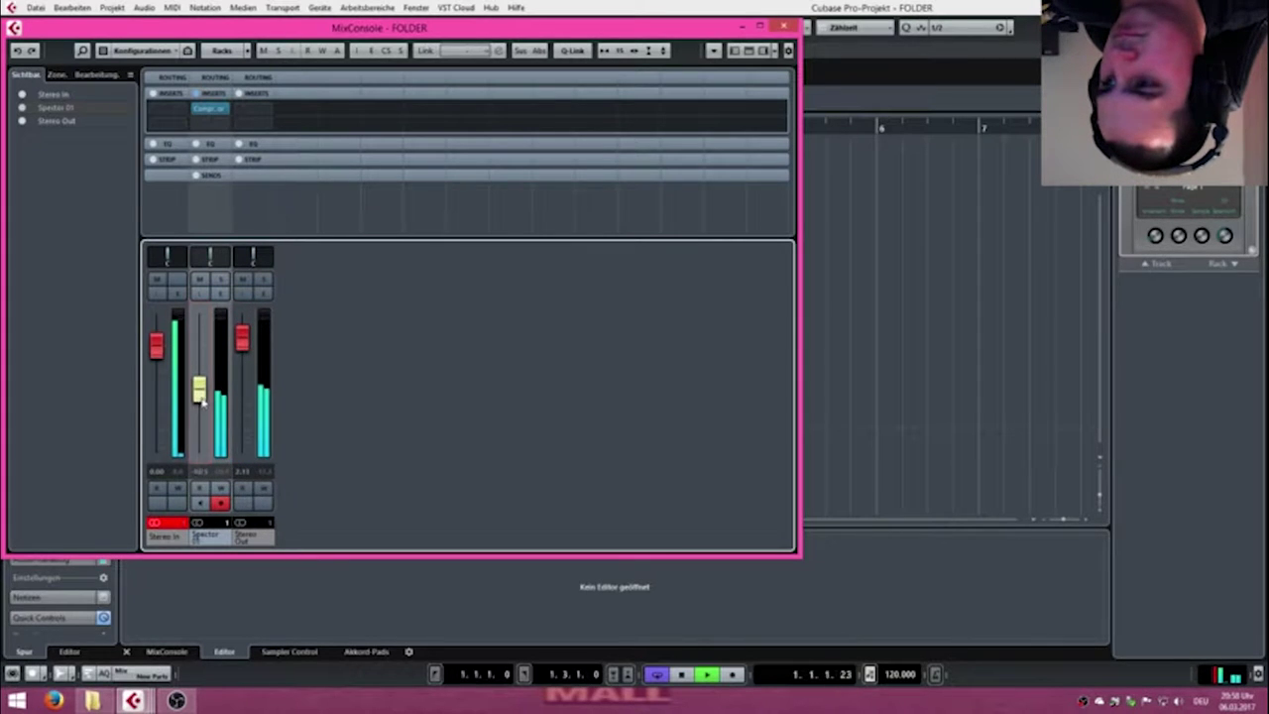
{"action": "left_click", "coordinate": [169, 522]}
{"action": "left_click_drag", "start_coordinate": [803, 330], "coordinate": [1099, 337]}
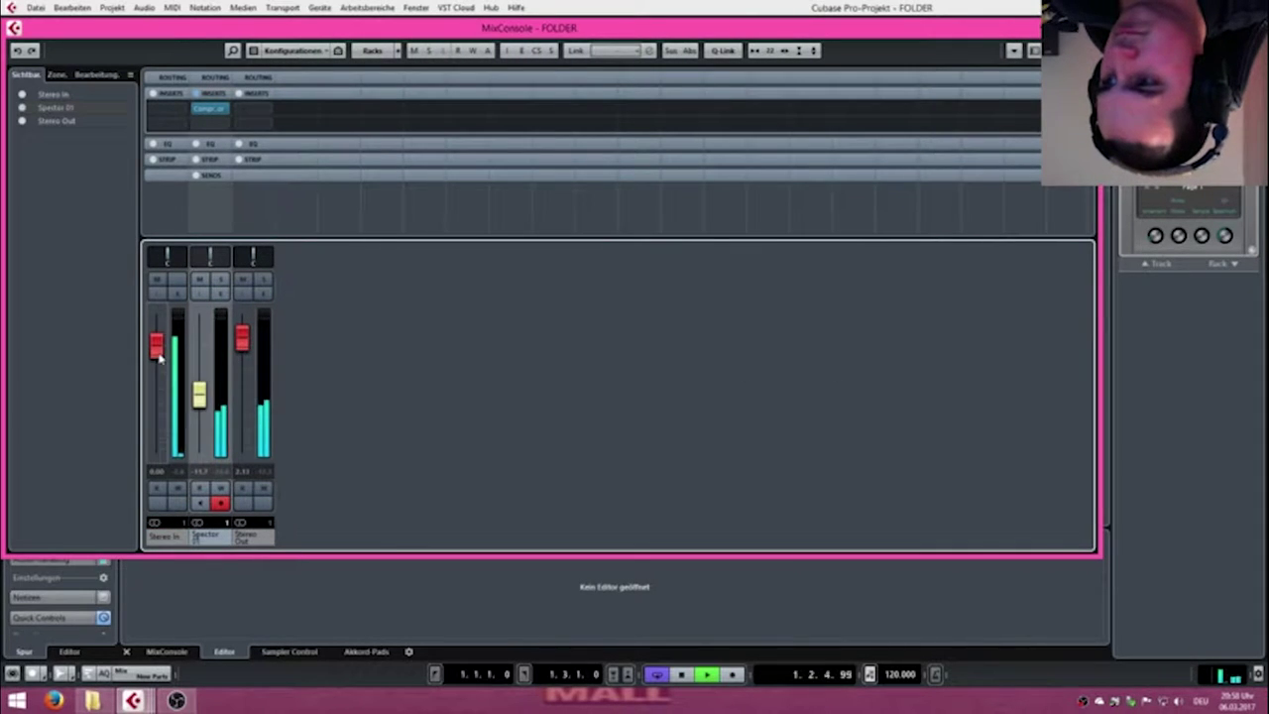
Pan the Stereo In channel hard left and toggle its mute on and off.
{"action": "left_click", "coordinate": [169, 538]}
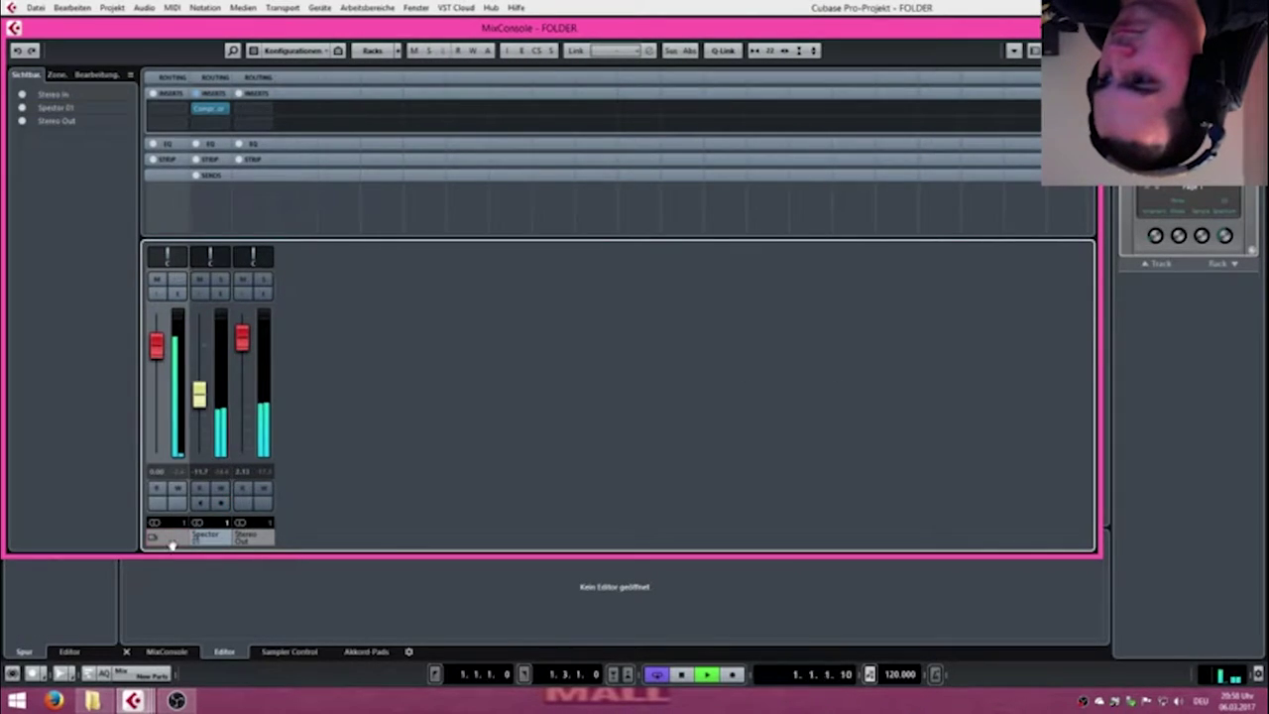
{"action": "mouse_move", "coordinate": [168, 258]}
{"action": "left_mouse_down"}
{"action": "mouse_move", "coordinate": [198, 255]}
{"action": "mouse_move", "coordinate": [150, 255]}
{"action": "left_mouse_up"}
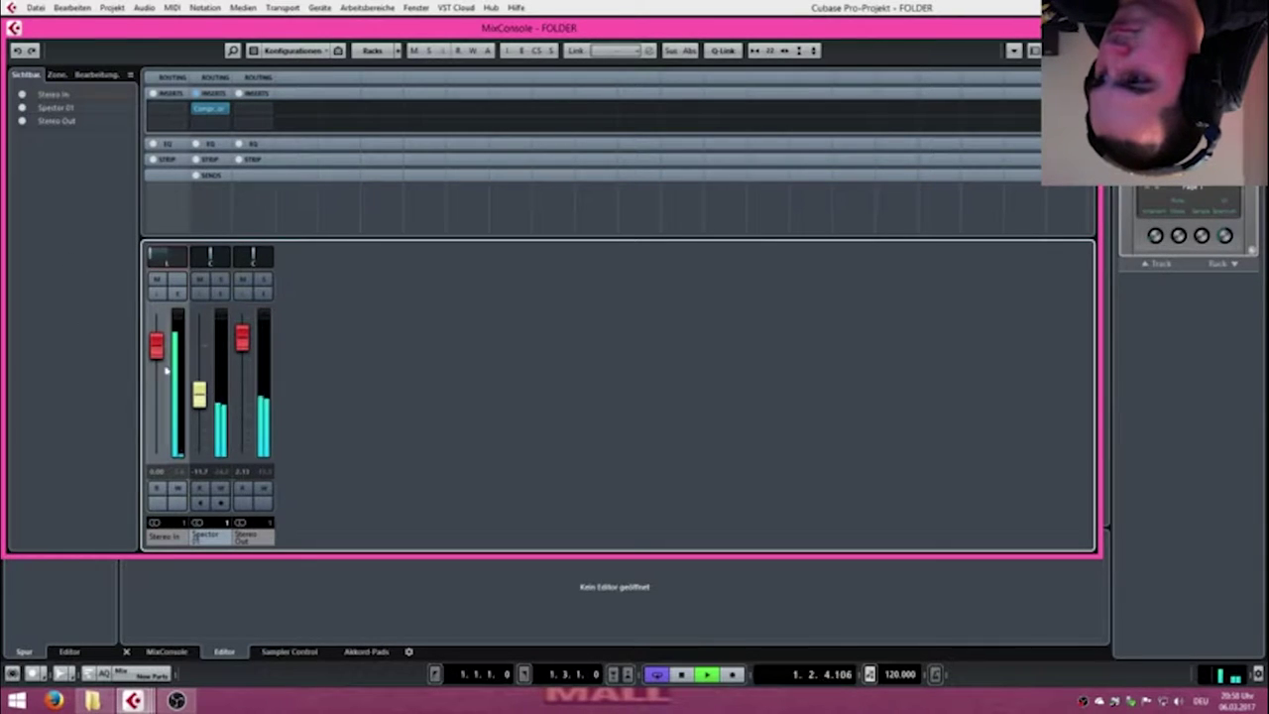
{"action": "left_click", "coordinate": [161, 281]}
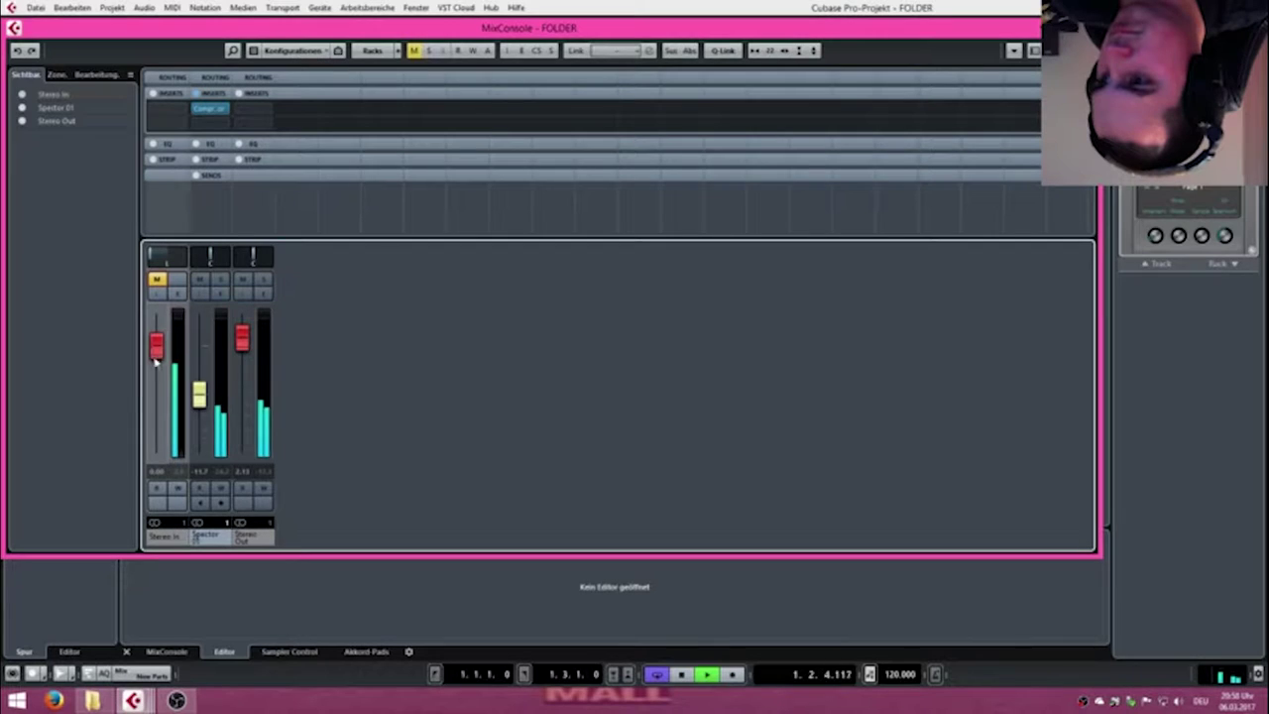
{"action": "left_click", "coordinate": [157, 279]}
Inspect the Stereo In channel settings, close them, and toggle the channel's mute again.
{"action": "left_click", "coordinate": [176, 293]}
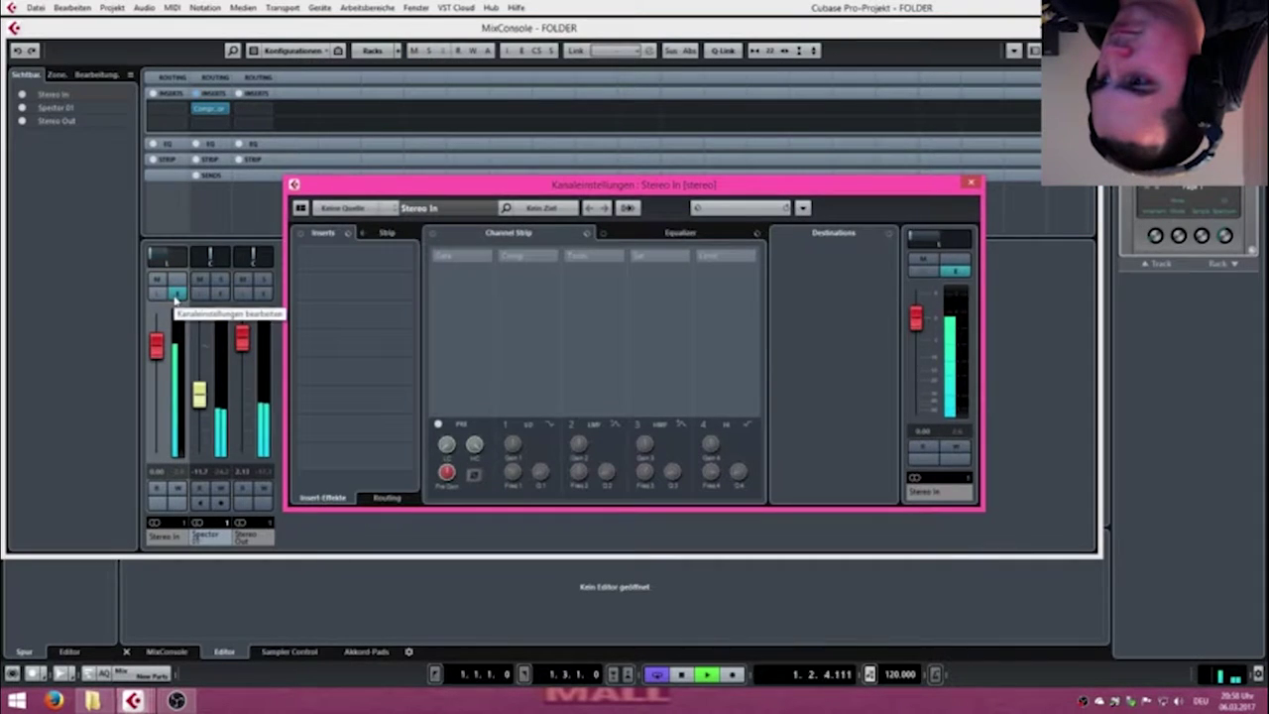
{"action": "left_click", "coordinate": [972, 185]}
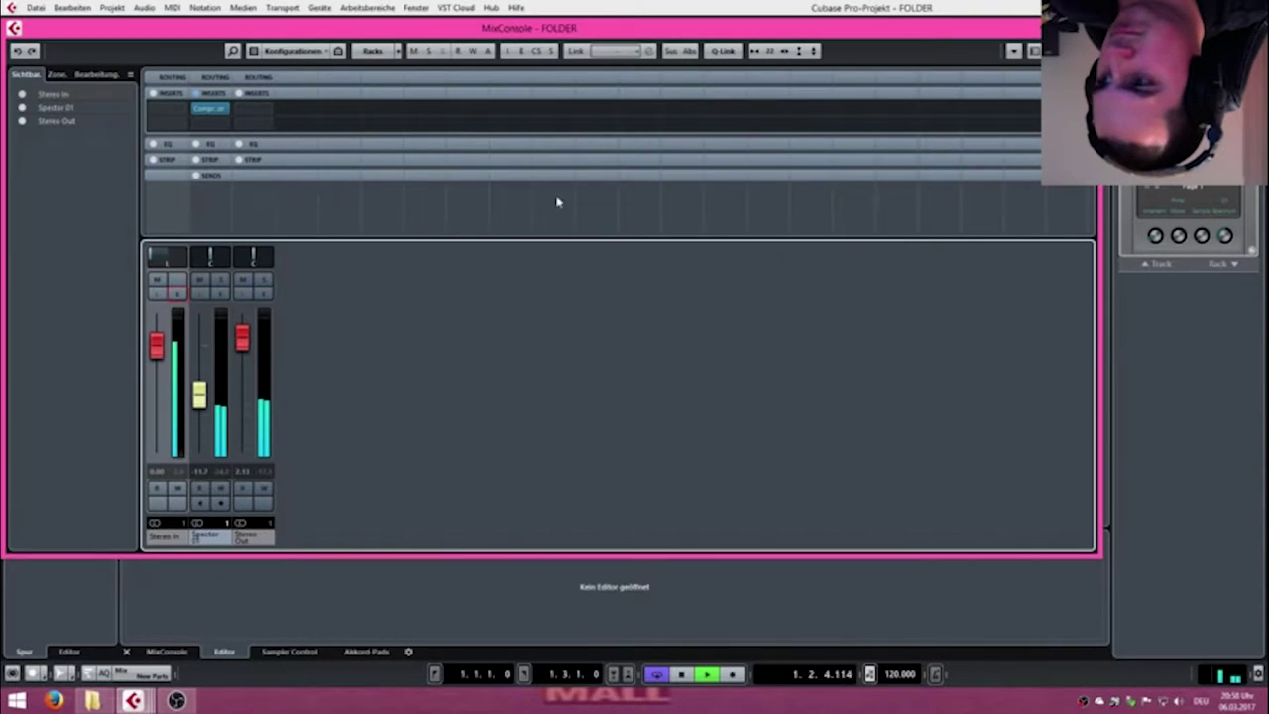
{"action": "left_click", "coordinate": [157, 281]}
{"action": "left_click", "coordinate": [158, 283]}
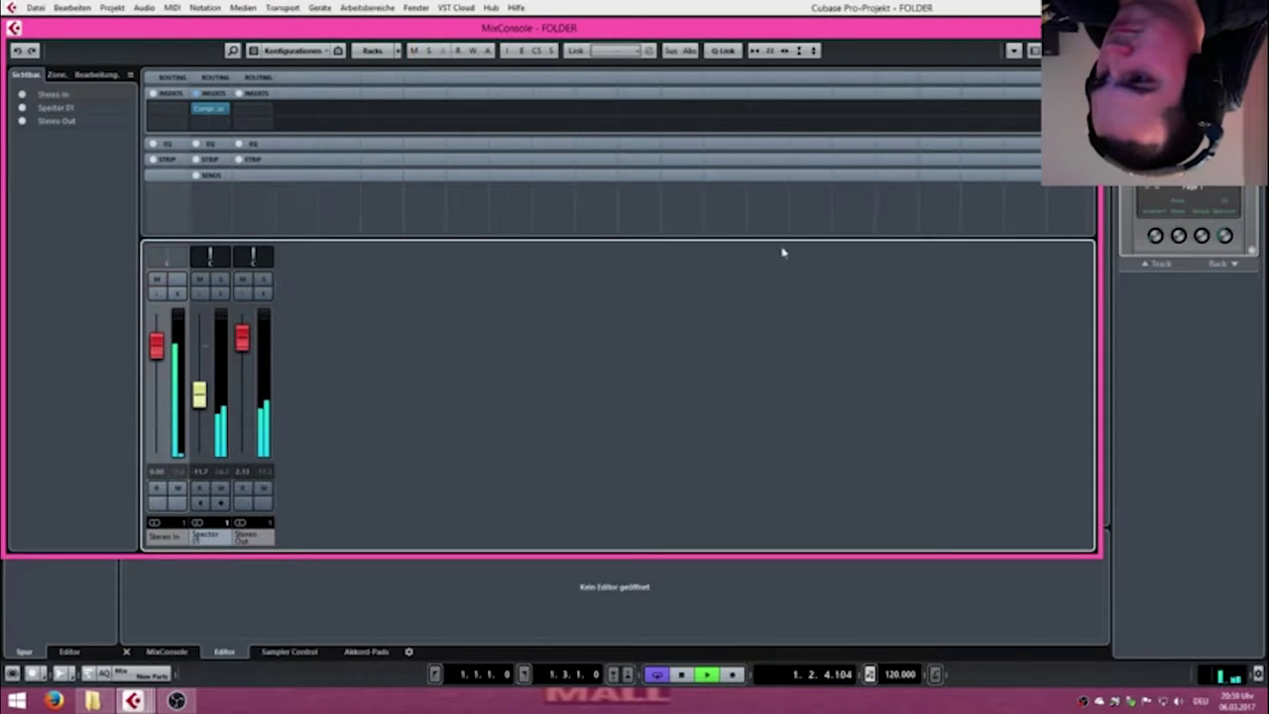
Close the MixConsole, switch to OBS to check the Soundkarten Mic level in its mixer, and return to Cubase.
{"action": "left_click", "coordinate": [1085, 27]}
{"action": "left_click", "coordinate": [177, 700]}
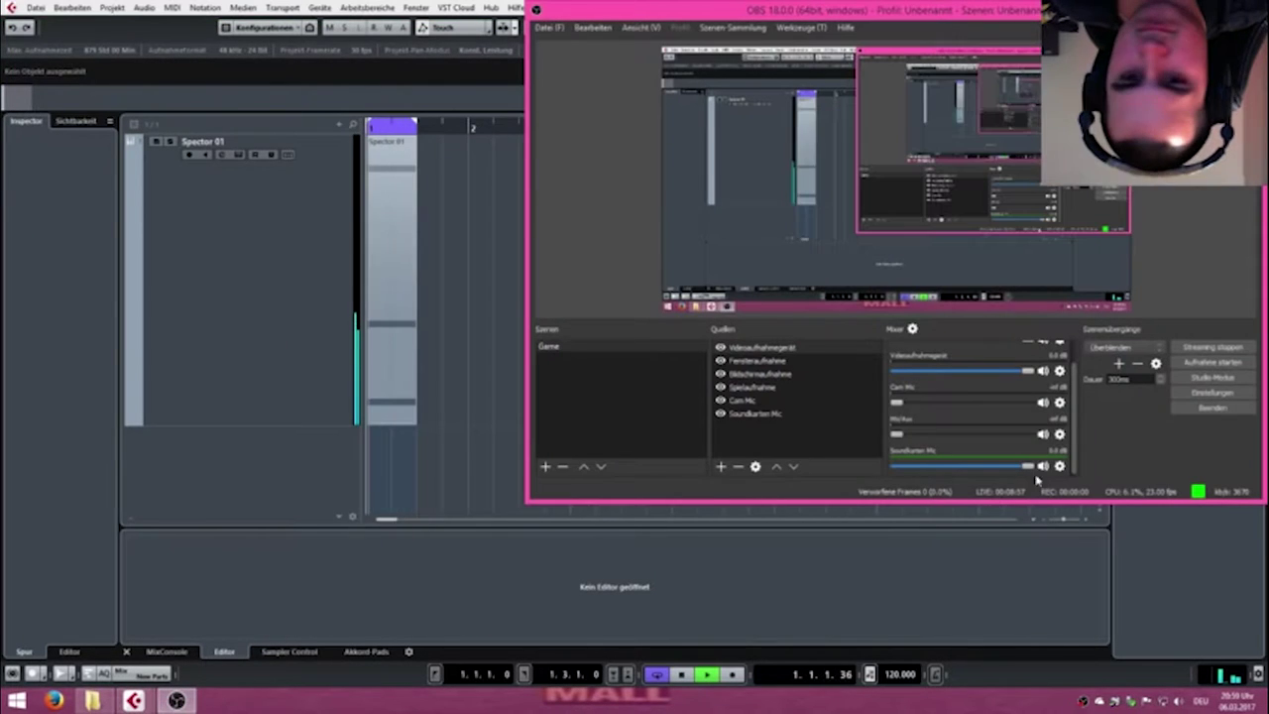
{"action": "mouse_move", "coordinate": [1028, 476]}
{"action": "left_mouse_down"}
{"action": "mouse_move", "coordinate": [902, 472]}
{"action": "mouse_move", "coordinate": [1027, 466]}
{"action": "left_mouse_up"}
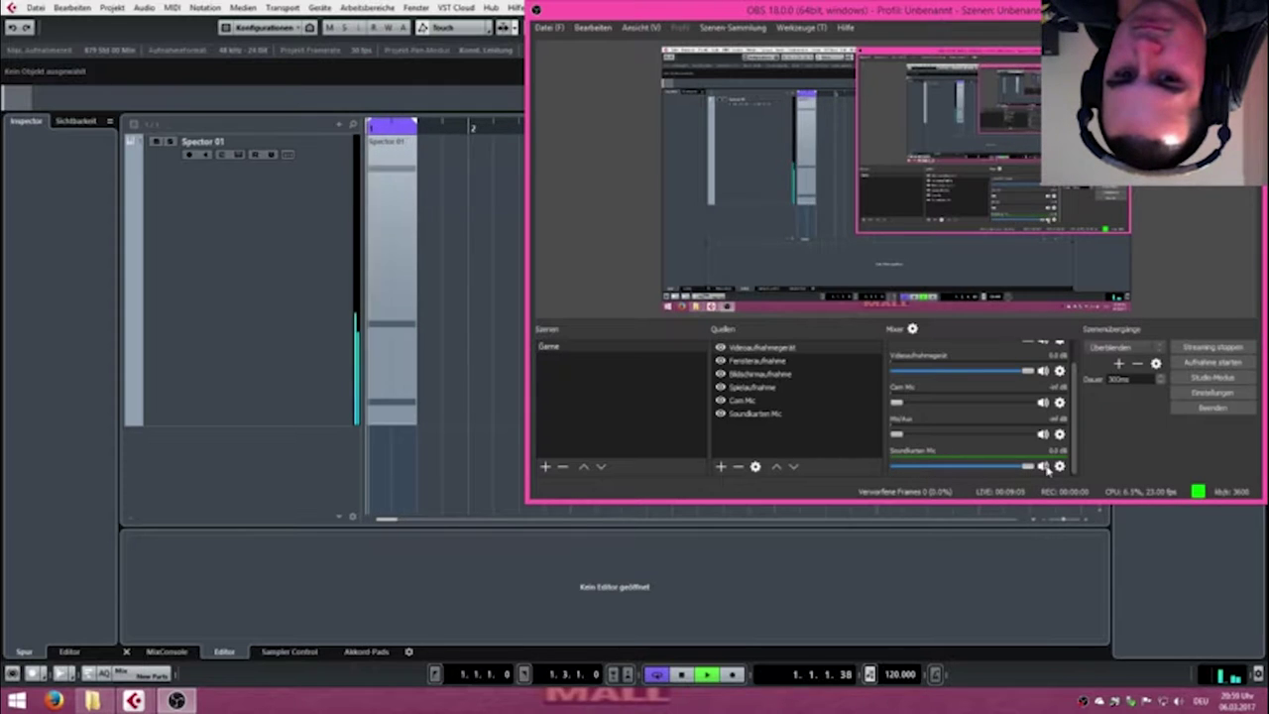
{"action": "left_click", "coordinate": [1202, 8]}
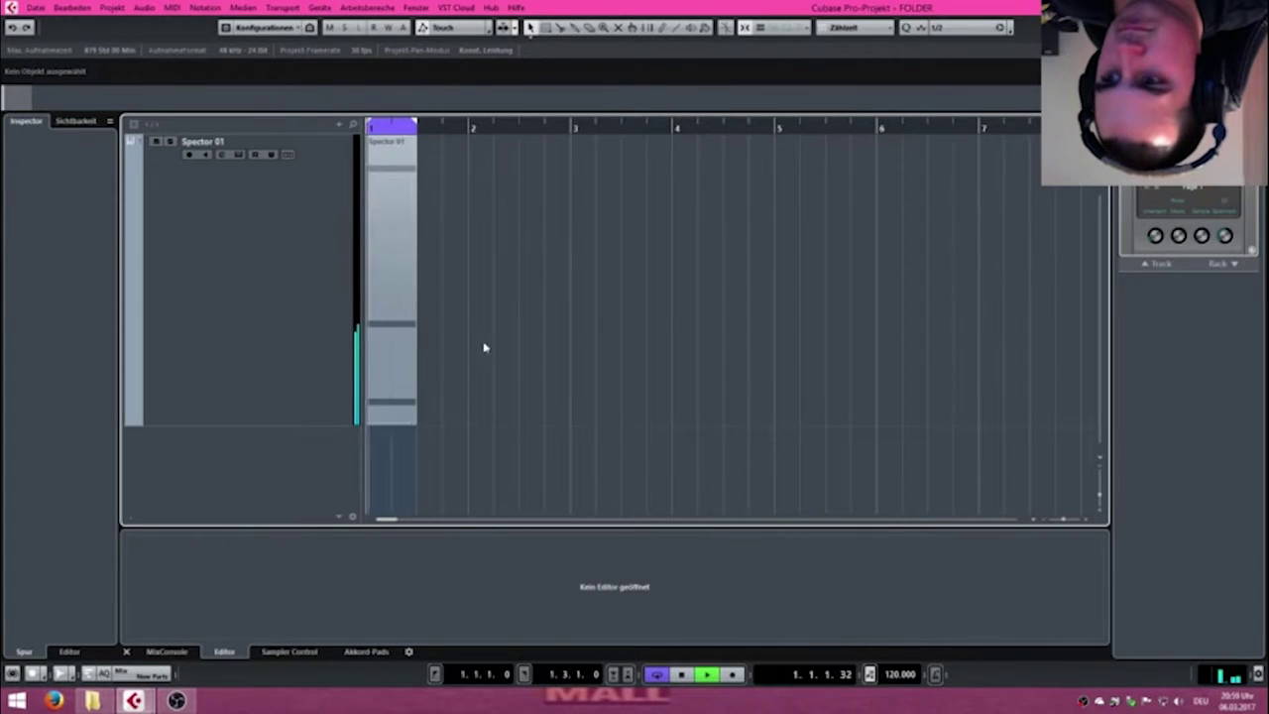
Open the Spector 01 part in the Key Editor, add a two-beat note at 1.1.1.0, and move it down to G0.
{"action": "double_click", "coordinate": [379, 265]}
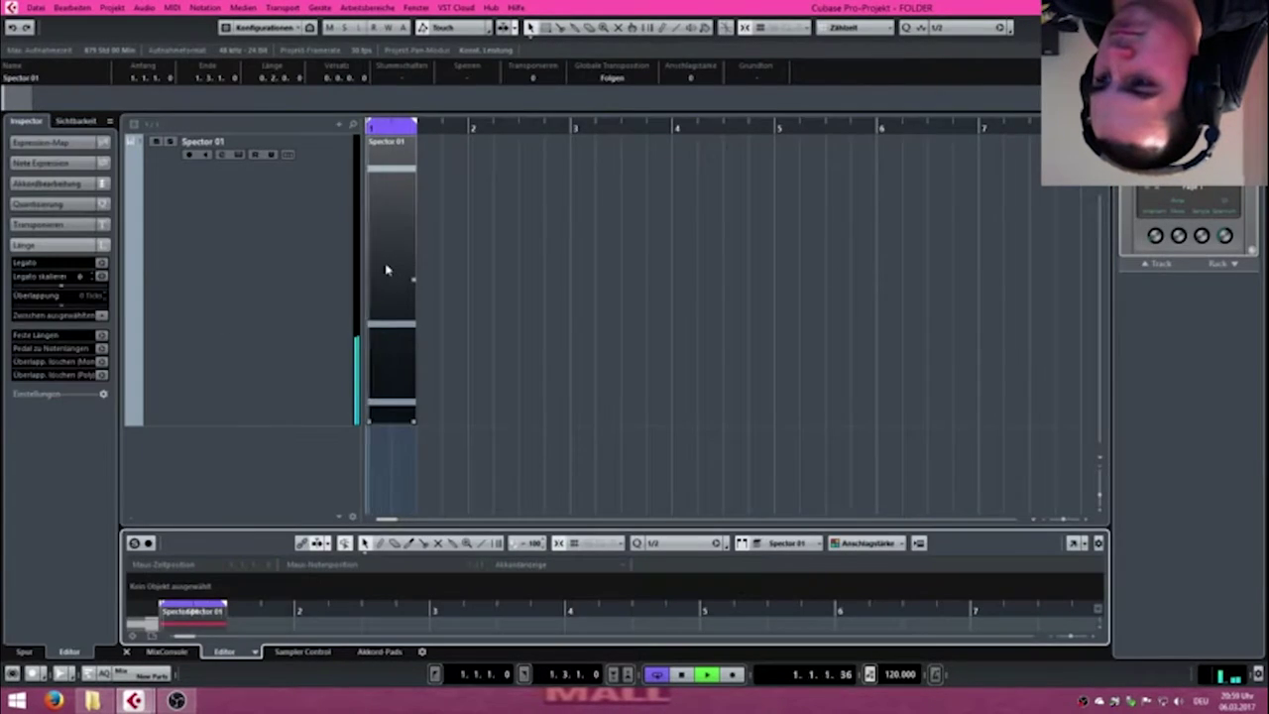
{"action": "left_click_drag", "start_coordinate": [373, 528], "coordinate": [397, 230]}
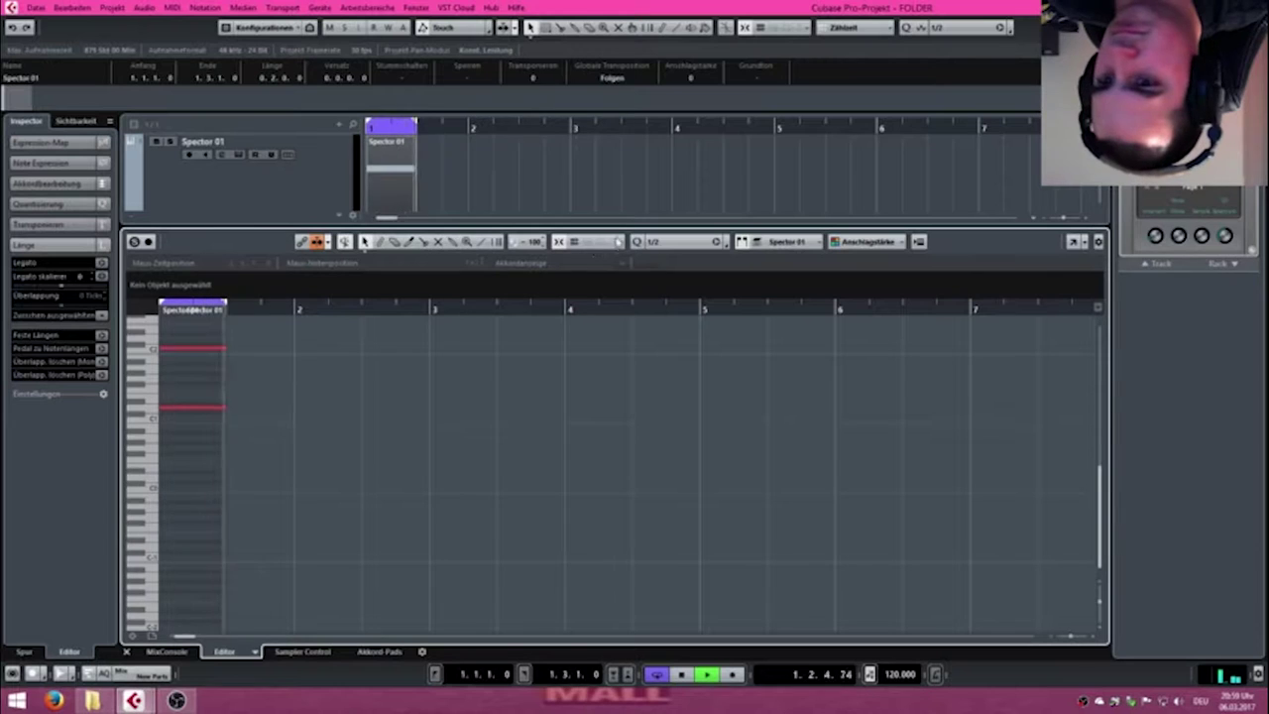
{"action": "right_click", "coordinate": [164, 367]}
{"action": "left_click", "coordinate": [165, 368]}
{"action": "double_click", "coordinate": [166, 370]}
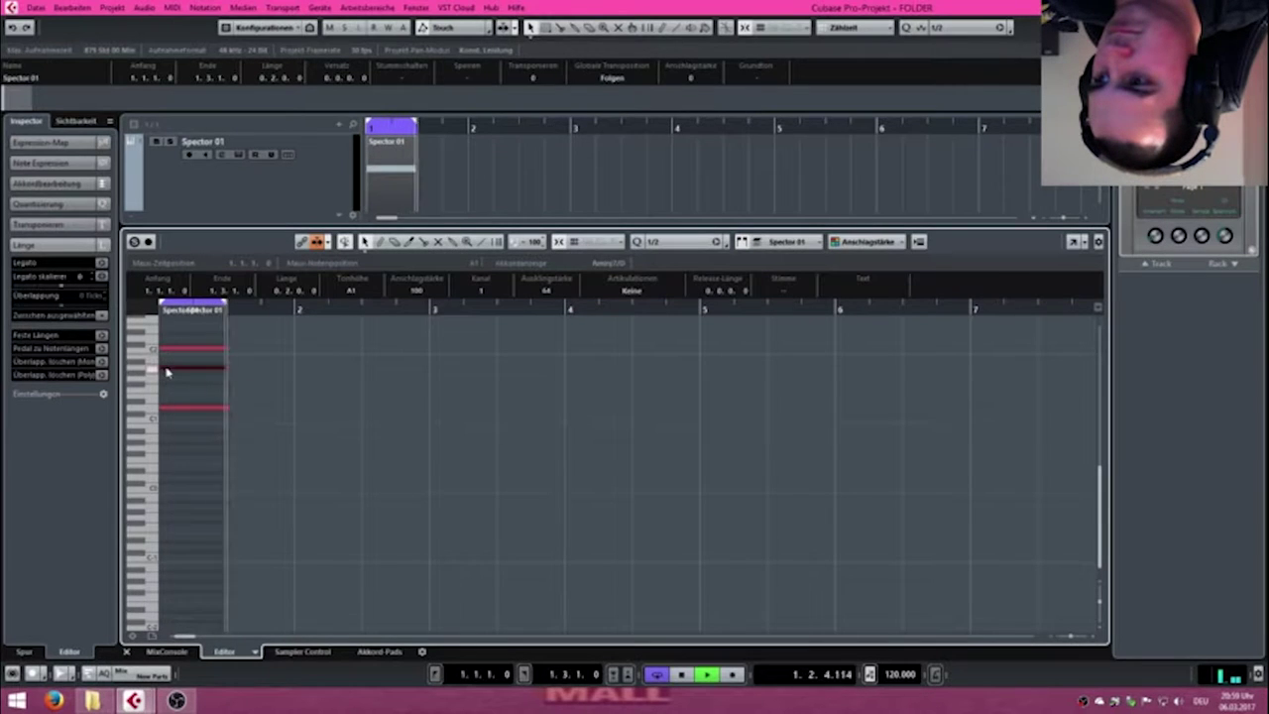
{"action": "left_click_drag", "start_coordinate": [178, 370], "coordinate": [178, 448]}
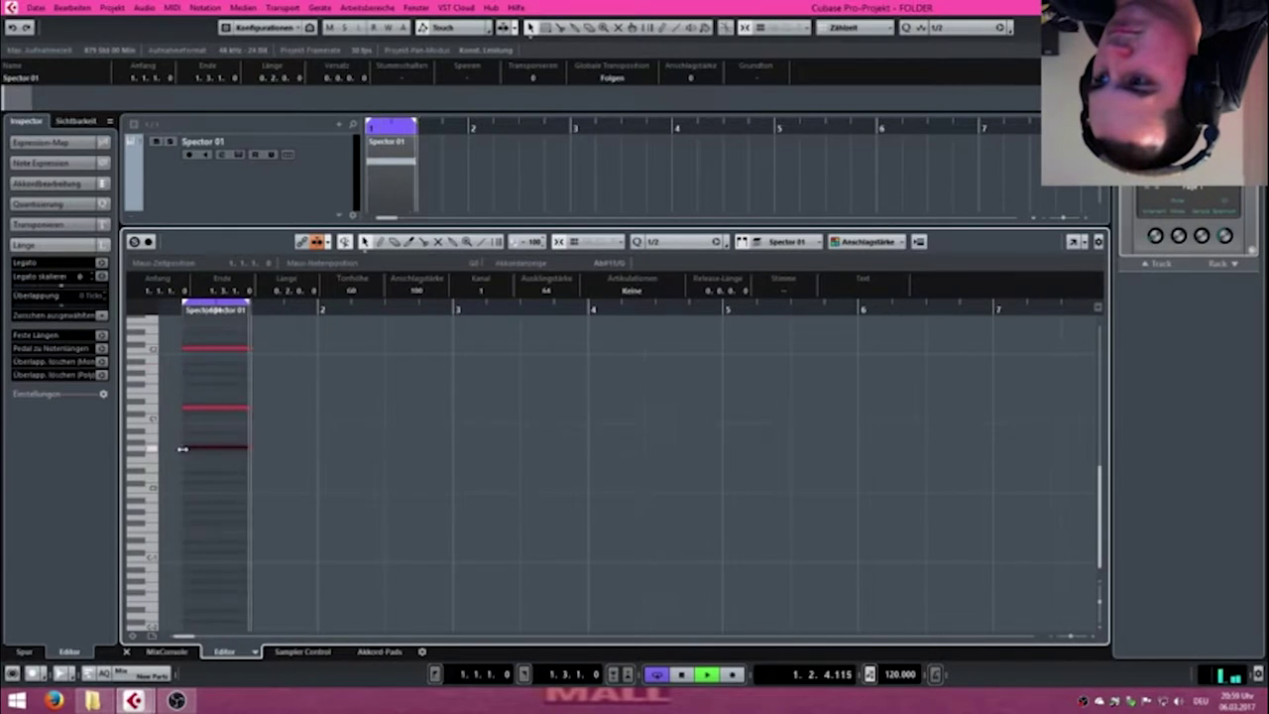
{"action": "left_click_drag", "start_coordinate": [1001, 228], "coordinate": [817, 407]}
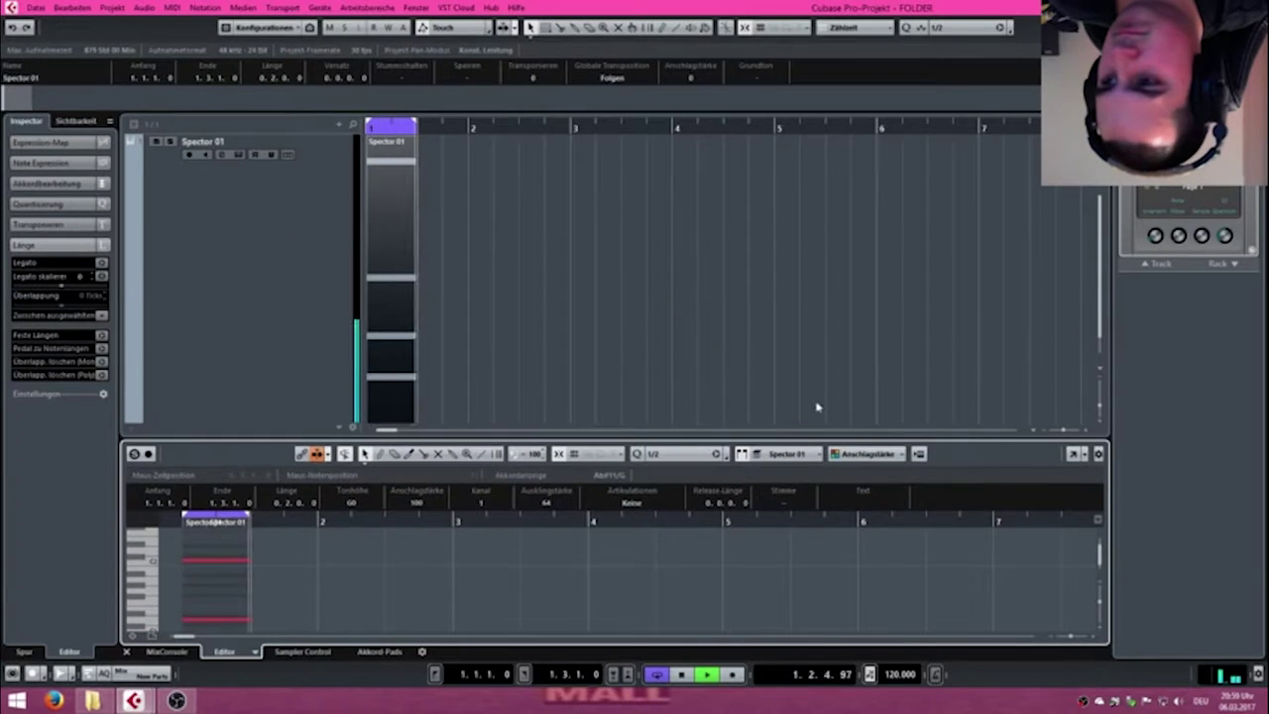
Open the Spector 01 track's synth, set its pitchbend range to 36, and tune it to coarse -21 and fine 2.6.
{"action": "left_click", "coordinate": [232, 192]}
{"action": "left_click", "coordinate": [96, 282]}
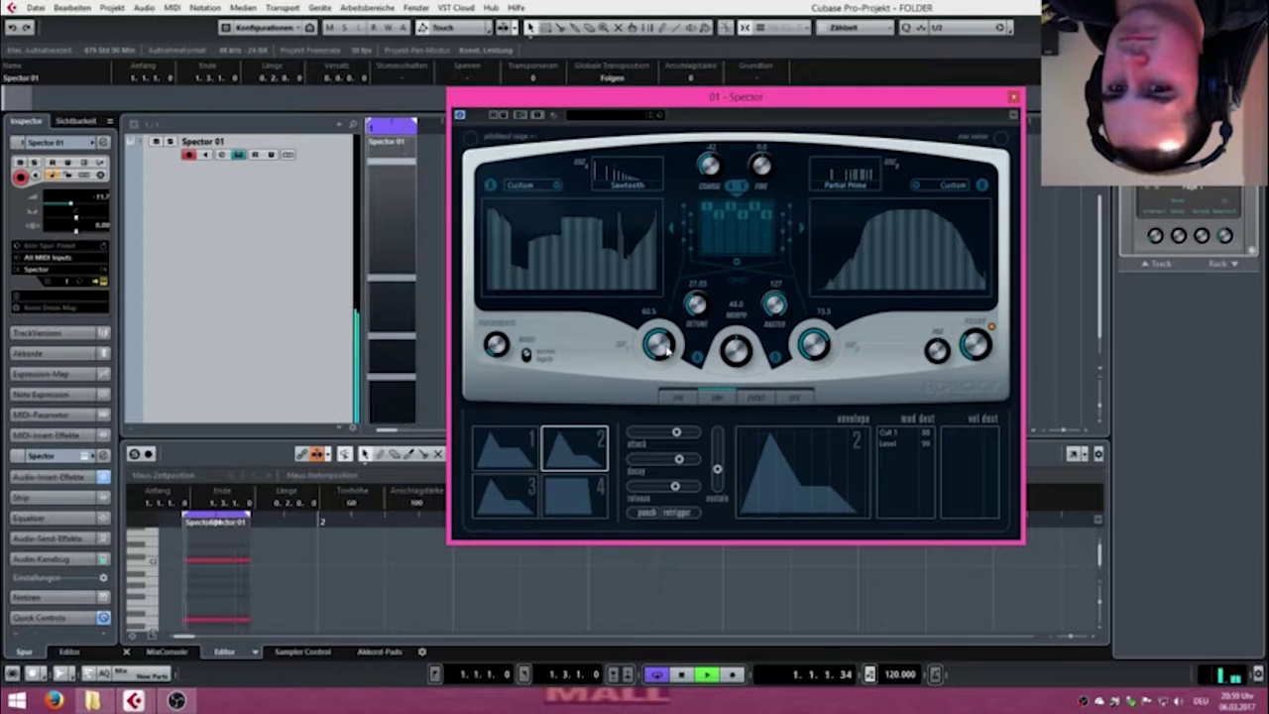
{"action": "left_click", "coordinate": [460, 141]}
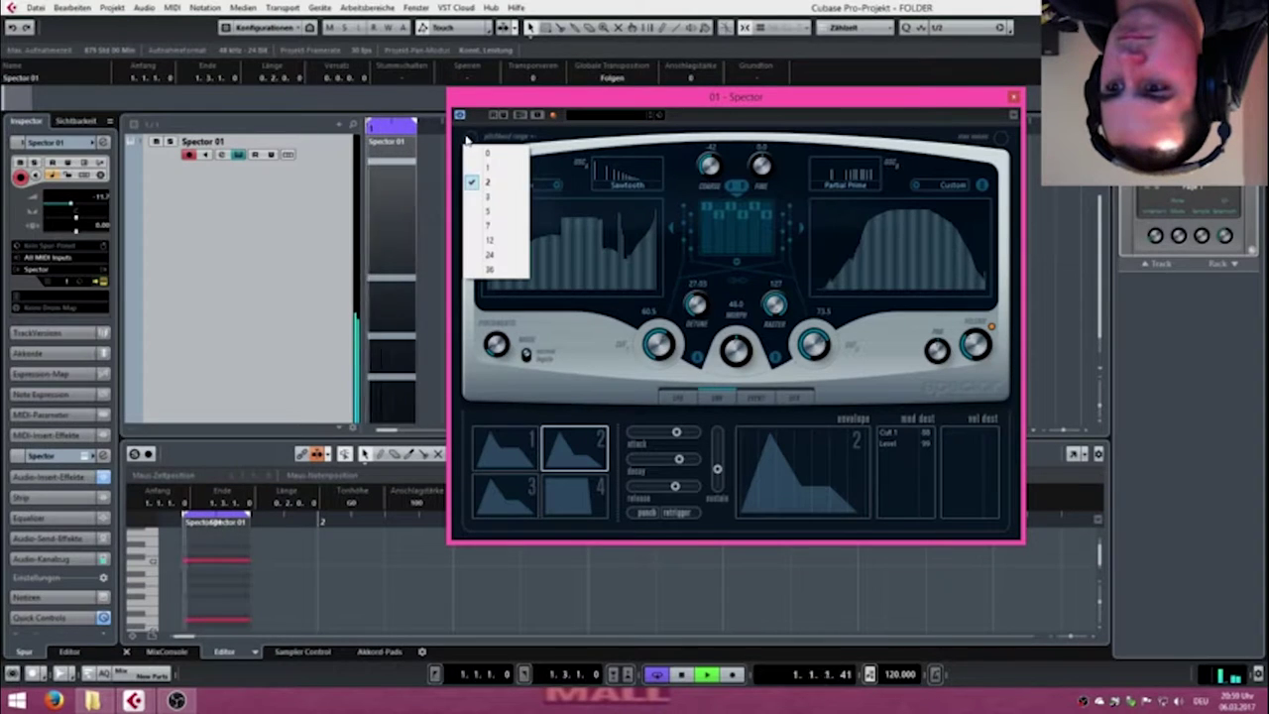
{"action": "left_click", "coordinate": [490, 275]}
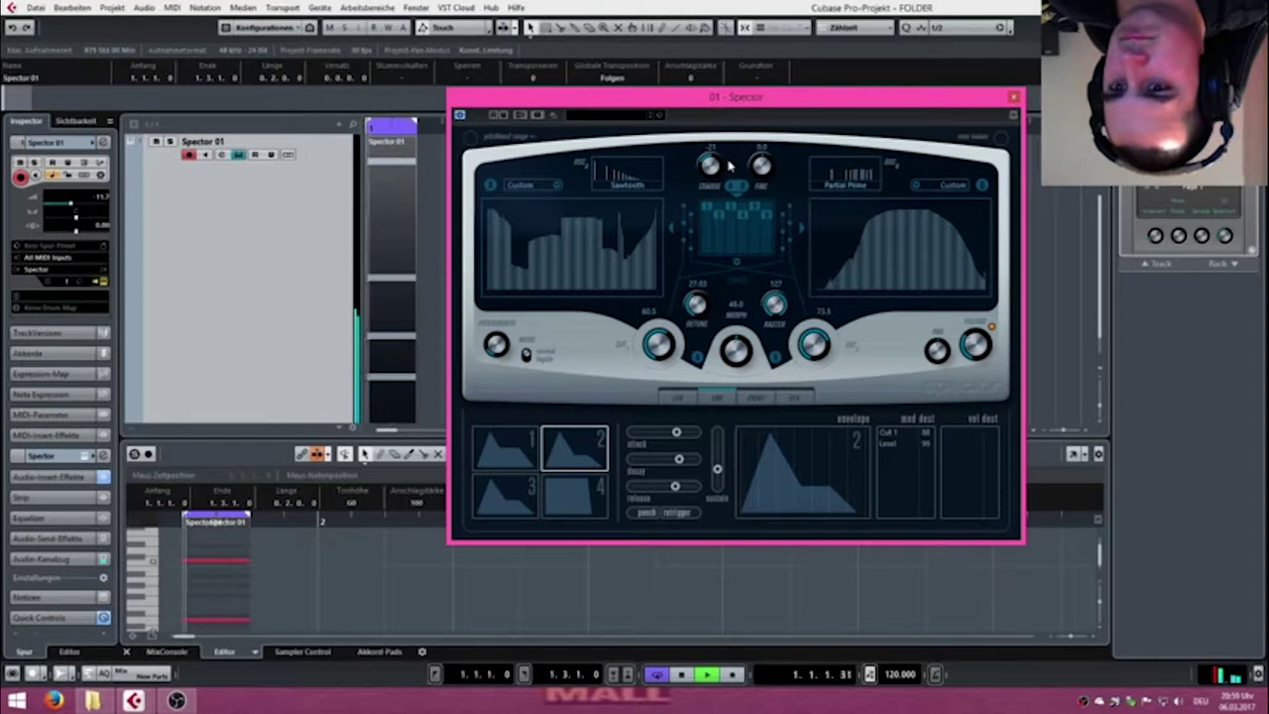
{"action": "mouse_move", "coordinate": [759, 168]}
{"action": "left_mouse_down"}
{"action": "mouse_move", "coordinate": [777, 117]}
{"action": "mouse_move", "coordinate": [772, 155]}
{"action": "left_mouse_up"}
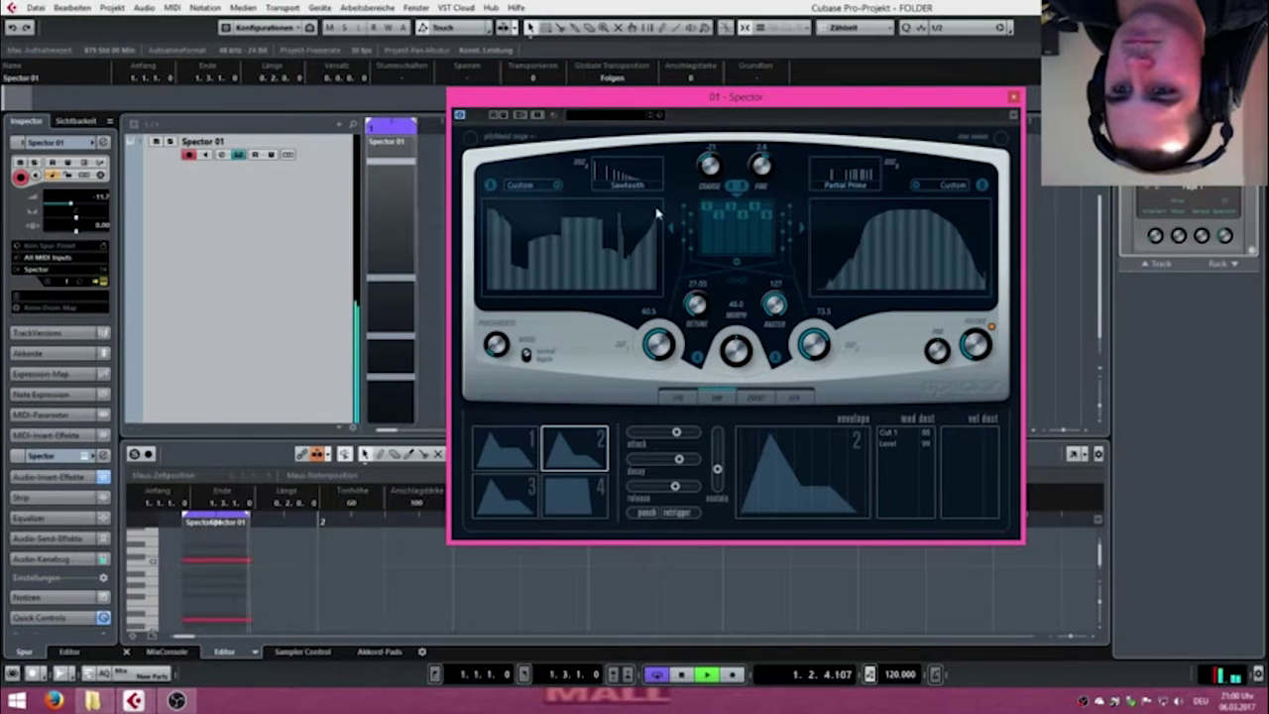
Apply the String body preset to spectrum A and the Combo preset to spectrum B.
{"action": "left_click", "coordinate": [558, 190]}
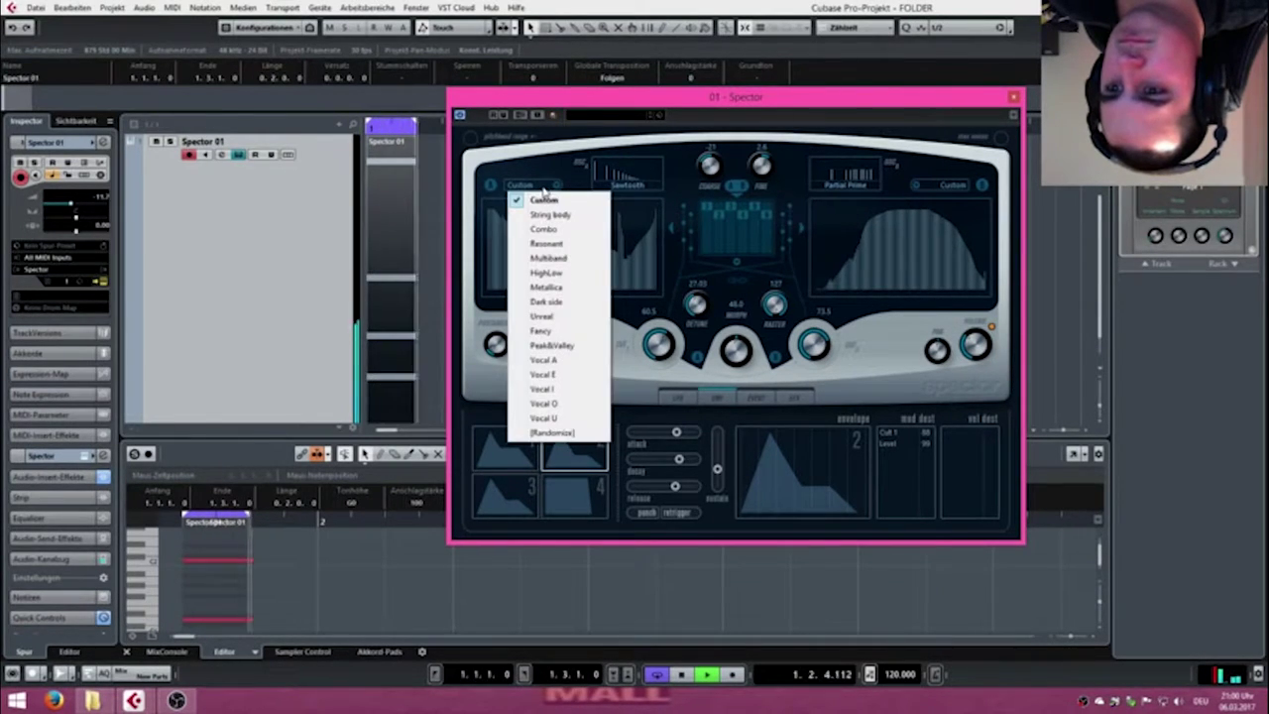
{"action": "left_click", "coordinate": [525, 217]}
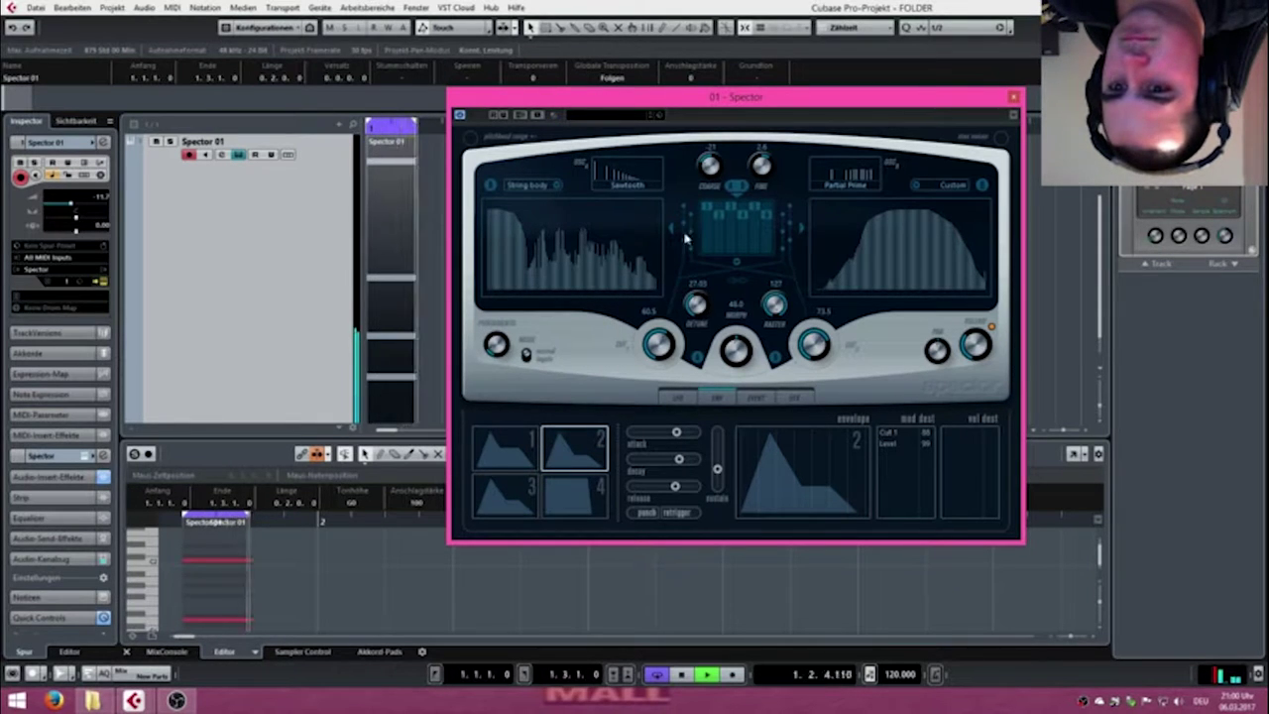
{"action": "left_click", "coordinate": [981, 185]}
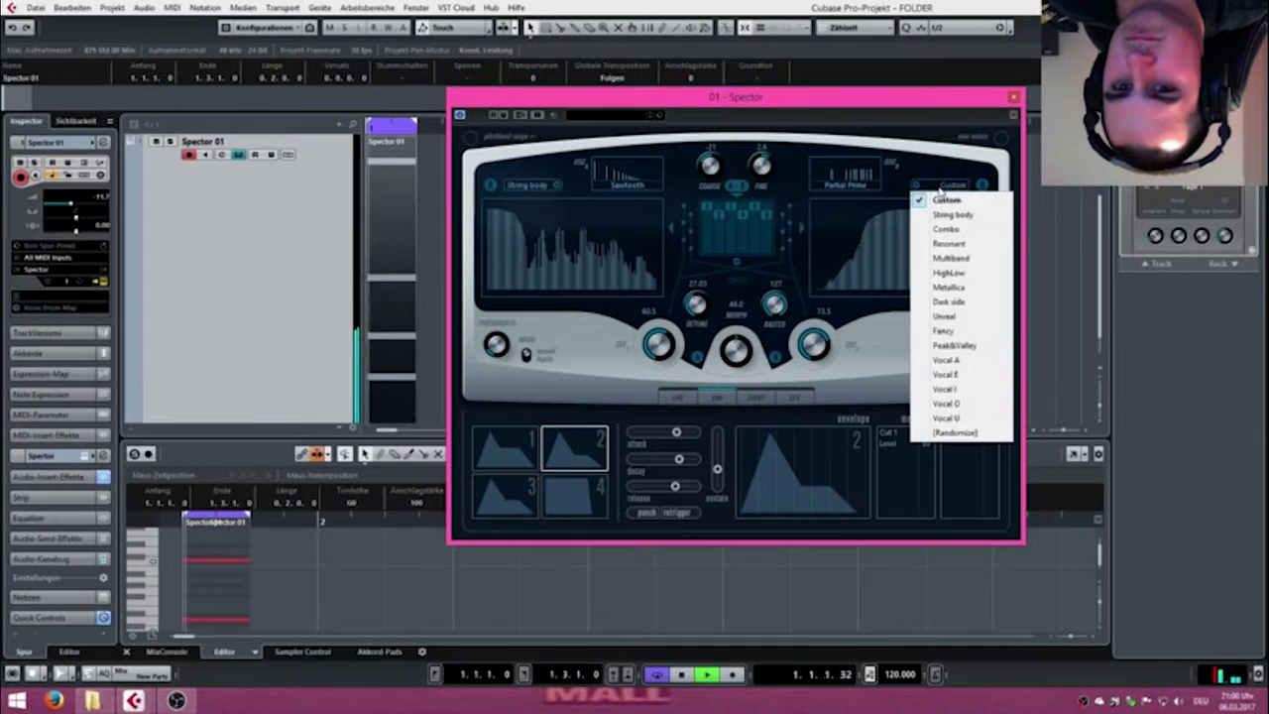
{"action": "left_click", "coordinate": [947, 198]}
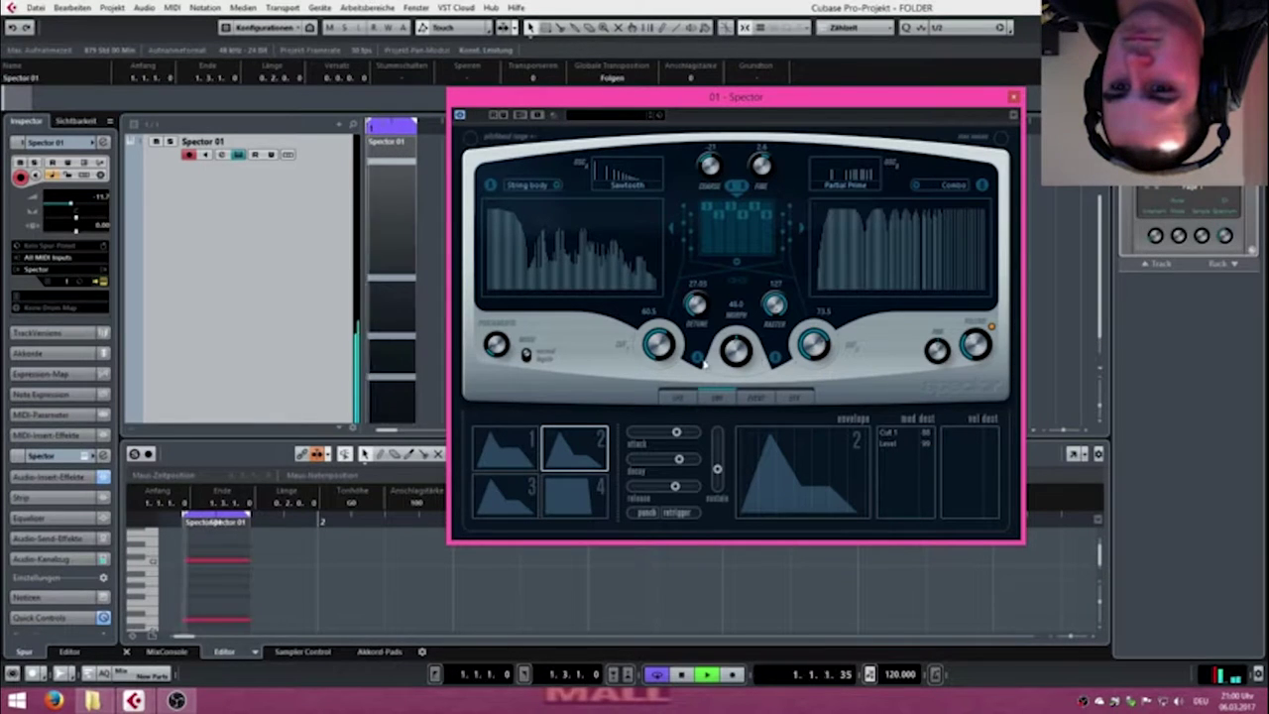
Raise Spector's Cut 1 to 72.0, Morph to 73.5 and Cut 2 to 100.0, and display the EFX page.
{"action": "scroll", "coordinate": [668, 342], "scroll_direction": "up", "scroll_amount": 11}
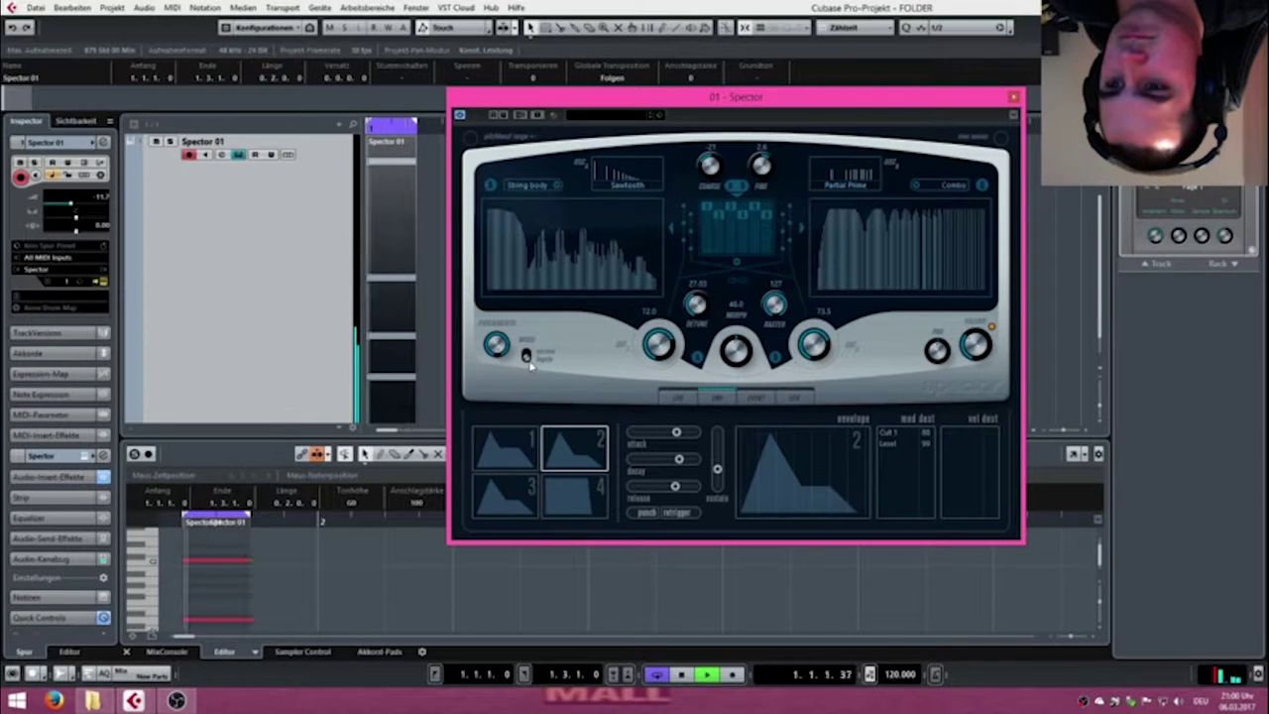
{"action": "left_click_drag", "start_coordinate": [736, 353], "coordinate": [740, 326]}
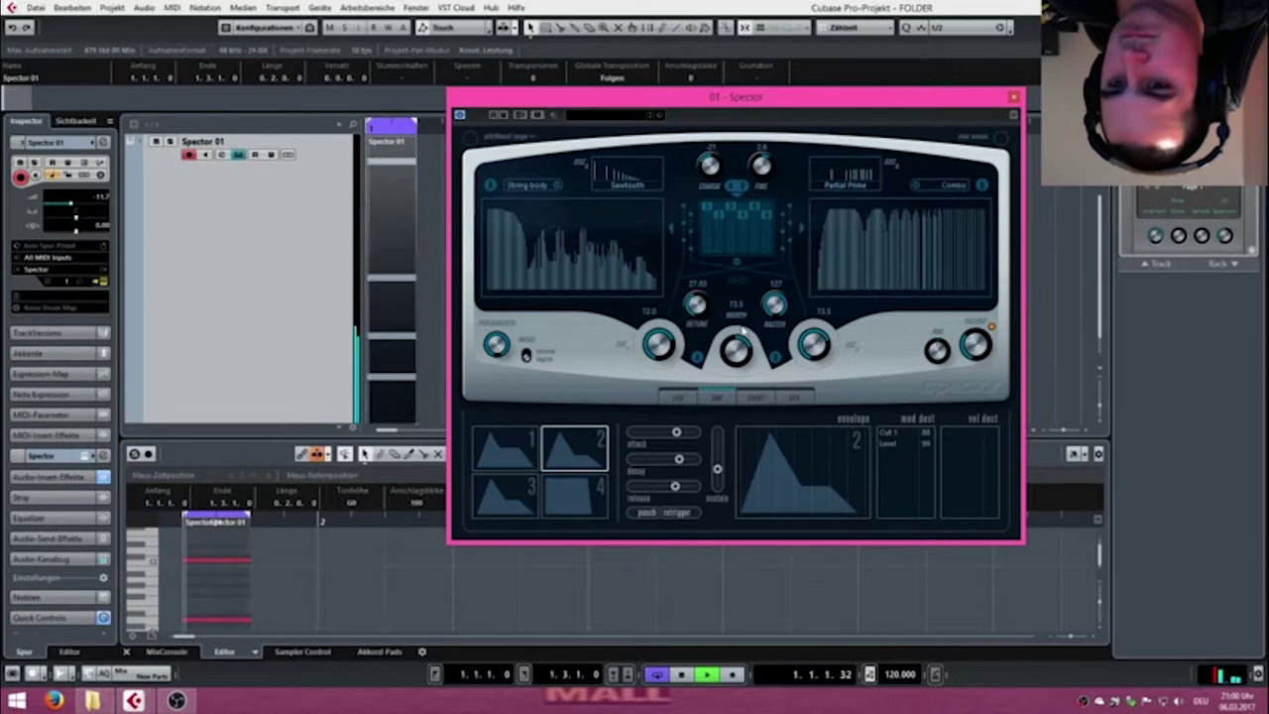
{"action": "left_click_drag", "start_coordinate": [806, 365], "coordinate": [813, 337]}
{"action": "left_click", "coordinate": [676, 399]}
{"action": "left_click", "coordinate": [736, 400]}
{"action": "left_click", "coordinate": [795, 397]}
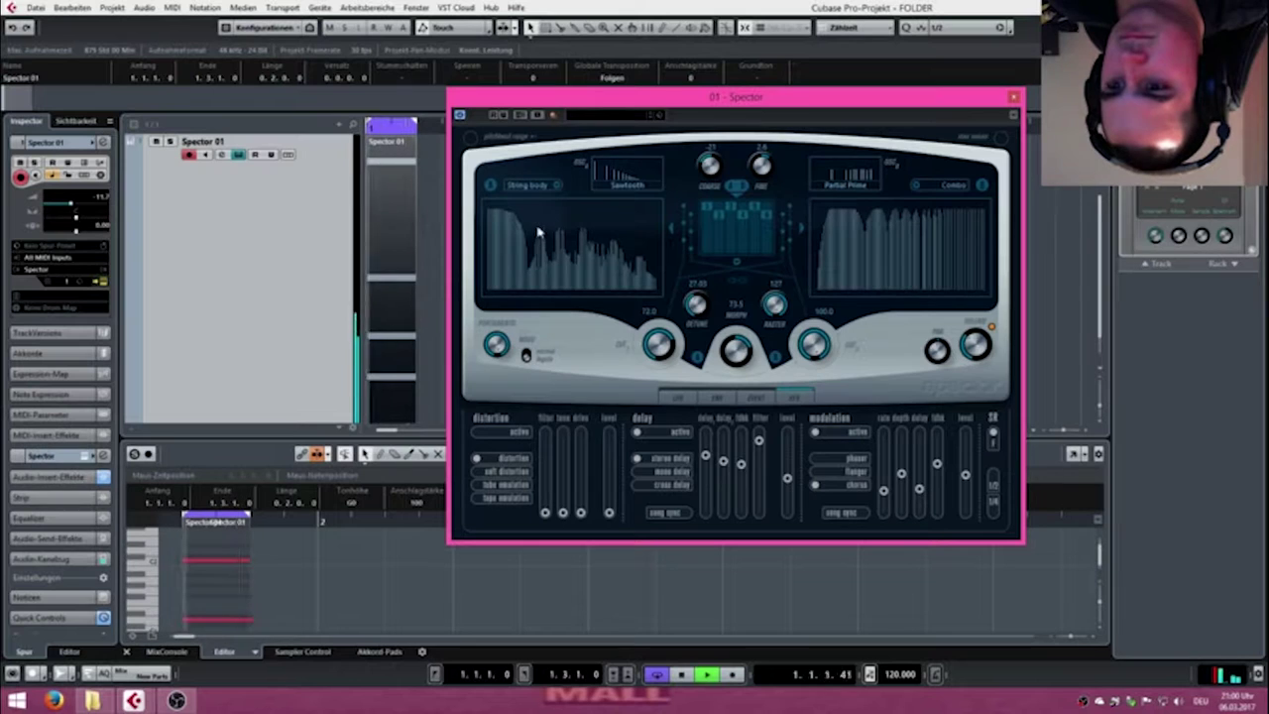
Redraw spectrum A as two separate peaks with a narrow spike between them, and set the fine tuning to -0.2.
{"action": "left_click_drag", "start_coordinate": [553, 247], "coordinate": [585, 260]}
{"action": "mouse_move", "coordinate": [517, 241]}
{"action": "left_mouse_down"}
{"action": "mouse_move", "coordinate": [554, 254]}
{"action": "mouse_move", "coordinate": [638, 215]}
{"action": "mouse_move", "coordinate": [620, 264]}
{"action": "mouse_move", "coordinate": [648, 278]}
{"action": "mouse_move", "coordinate": [683, 352]}
{"action": "mouse_move", "coordinate": [570, 342]}
{"action": "mouse_move", "coordinate": [527, 241]}
{"action": "mouse_move", "coordinate": [538, 222]}
{"action": "mouse_move", "coordinate": [604, 234]}
{"action": "mouse_move", "coordinate": [625, 260]}
{"action": "mouse_move", "coordinate": [565, 276]}
{"action": "mouse_move", "coordinate": [562, 237]}
{"action": "left_mouse_up"}
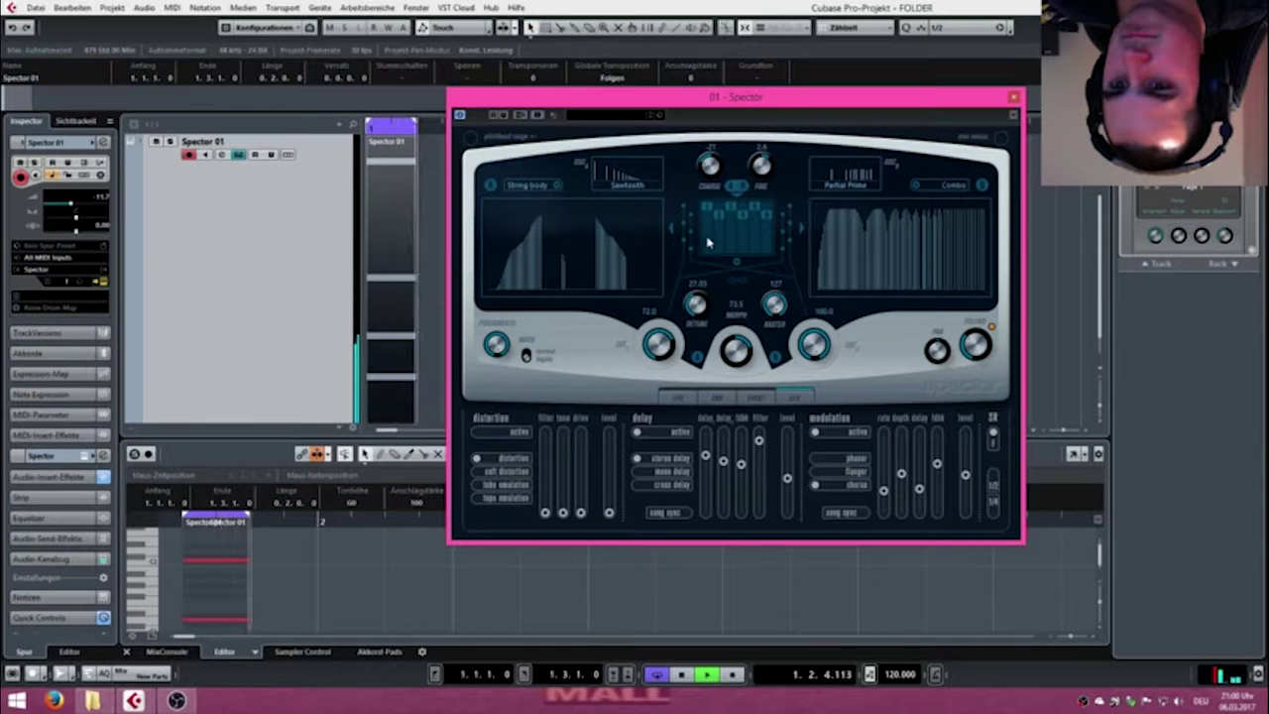
{"action": "left_click_drag", "start_coordinate": [767, 163], "coordinate": [770, 150]}
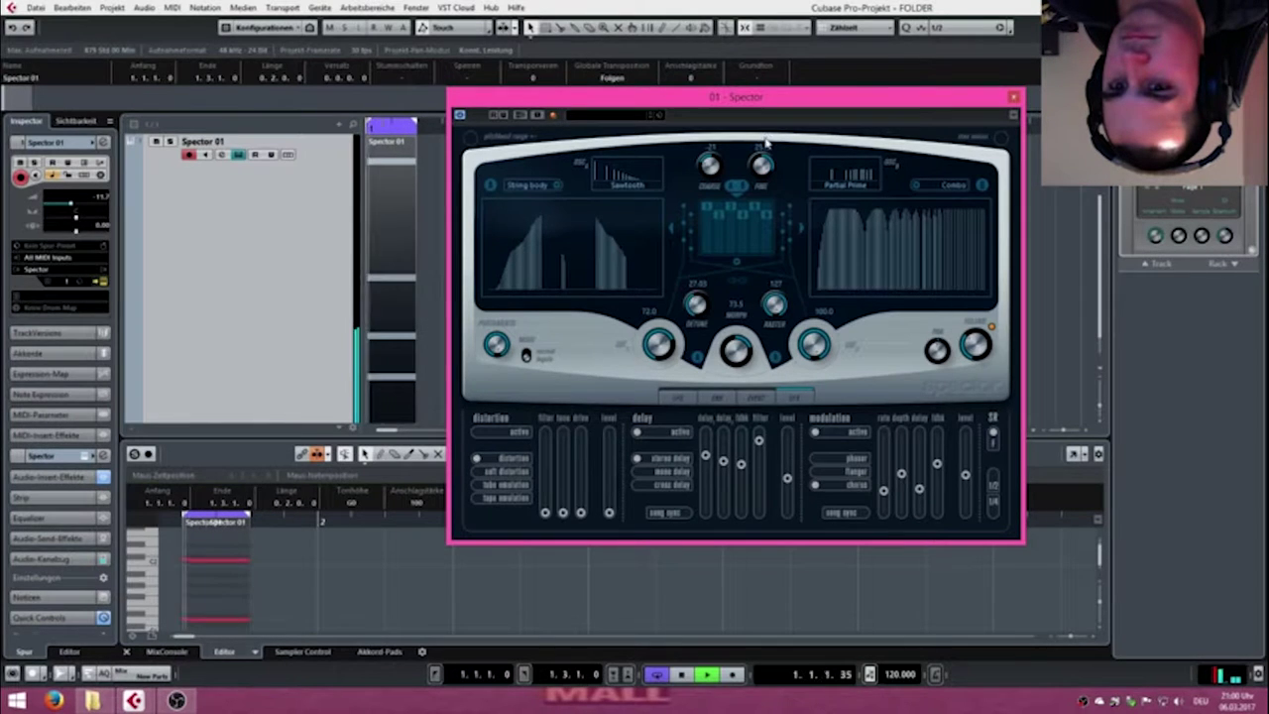
{"action": "mouse_move", "coordinate": [765, 189]}
{"action": "left_mouse_down"}
{"action": "mouse_move", "coordinate": [784, 302]}
{"action": "mouse_move", "coordinate": [763, 188]}
{"action": "left_mouse_up"}
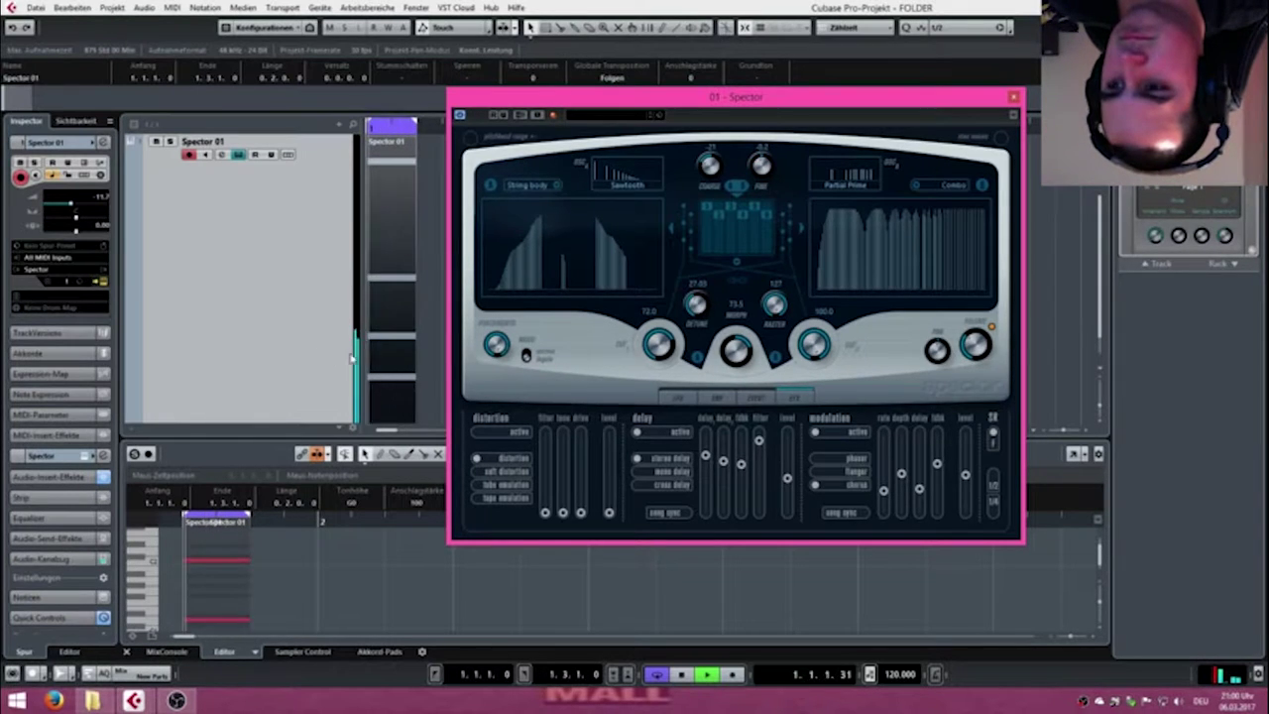
{"action": "left_click", "coordinate": [152, 544]}
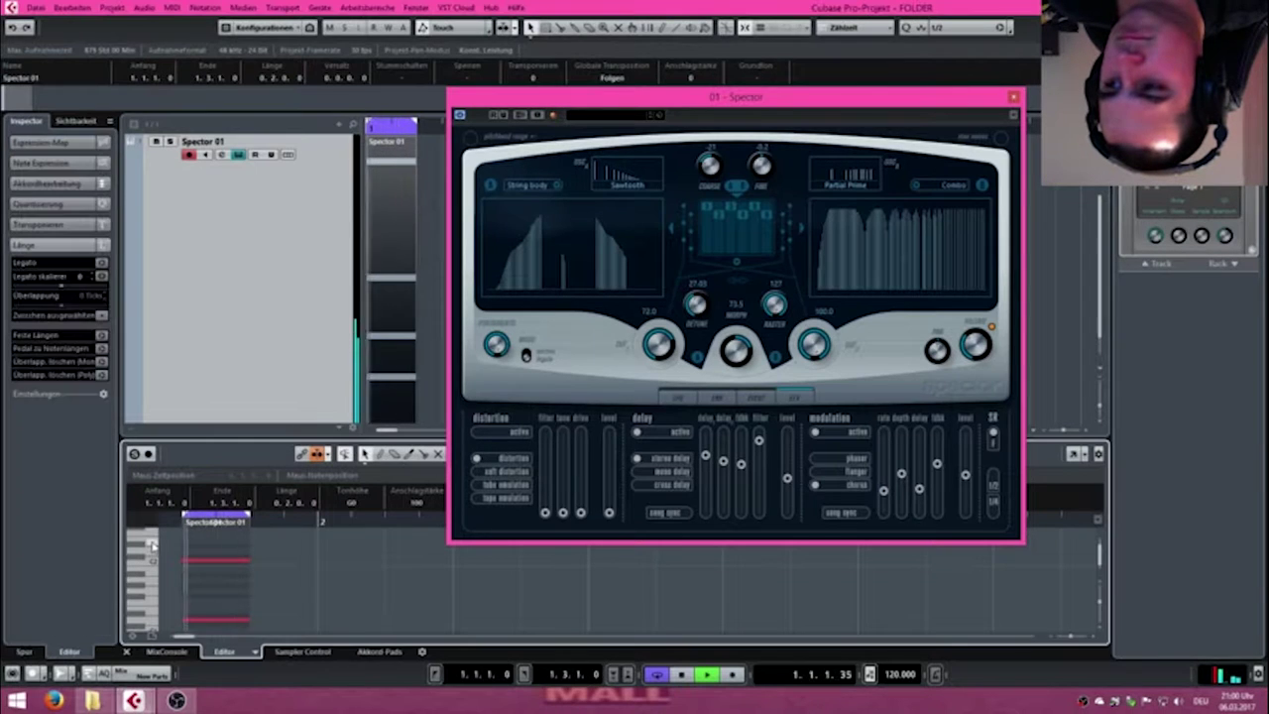
{"action": "scroll", "coordinate": [152, 546], "scroll_direction": "up", "scroll_amount": 4}
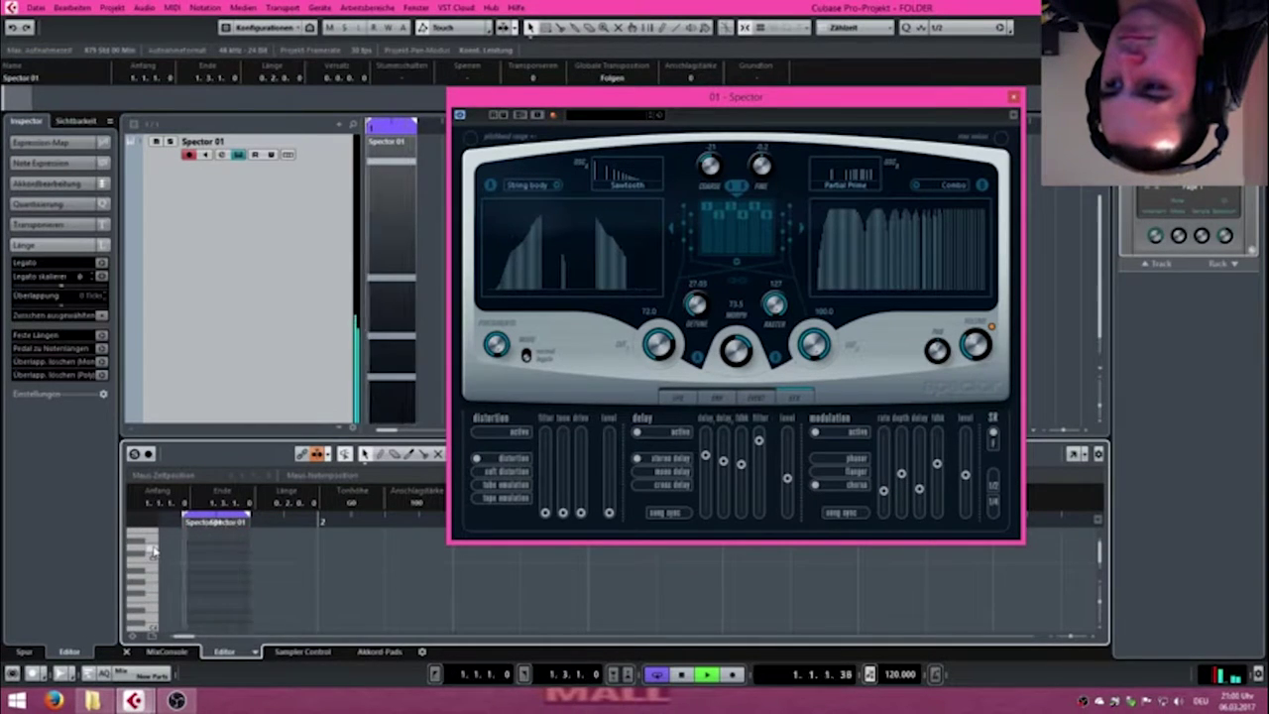
{"action": "scroll", "coordinate": [154, 551], "scroll_direction": "up", "scroll_amount": 2}
{"action": "scroll", "coordinate": [154, 549], "scroll_direction": "down", "scroll_amount": 2}
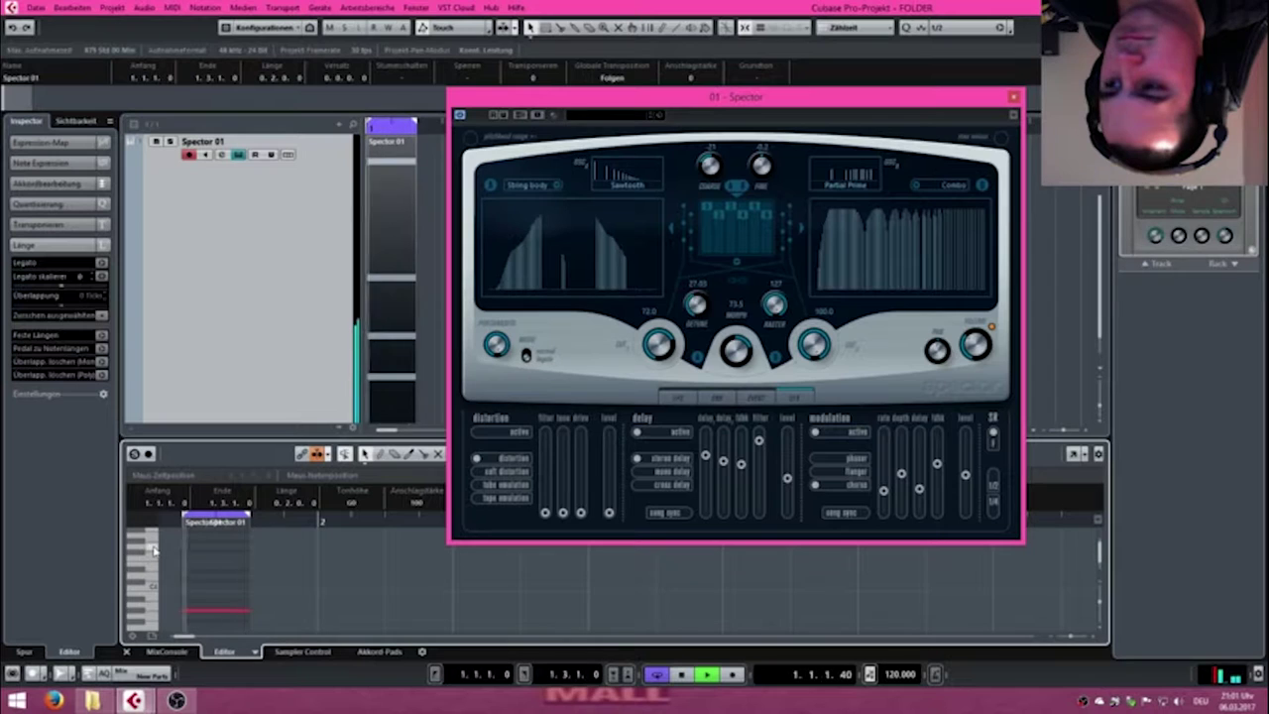
{"action": "scroll", "coordinate": [153, 552], "scroll_direction": "down", "scroll_amount": 3}
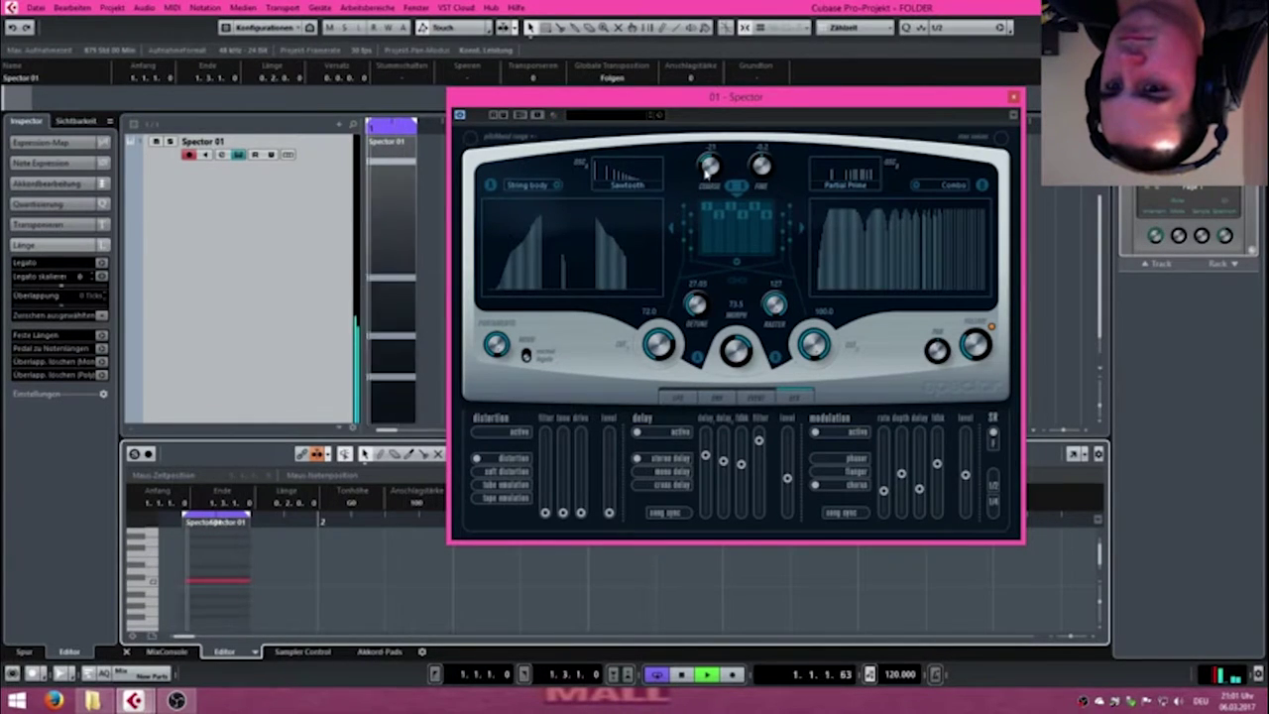
Lower Spector's coarse tuning, set the fine tuning to -50.0, and switch the oscillator layout to 6 Osc 1:2:3:4:5:6.
{"action": "left_click_drag", "start_coordinate": [704, 161], "coordinate": [706, 170]}
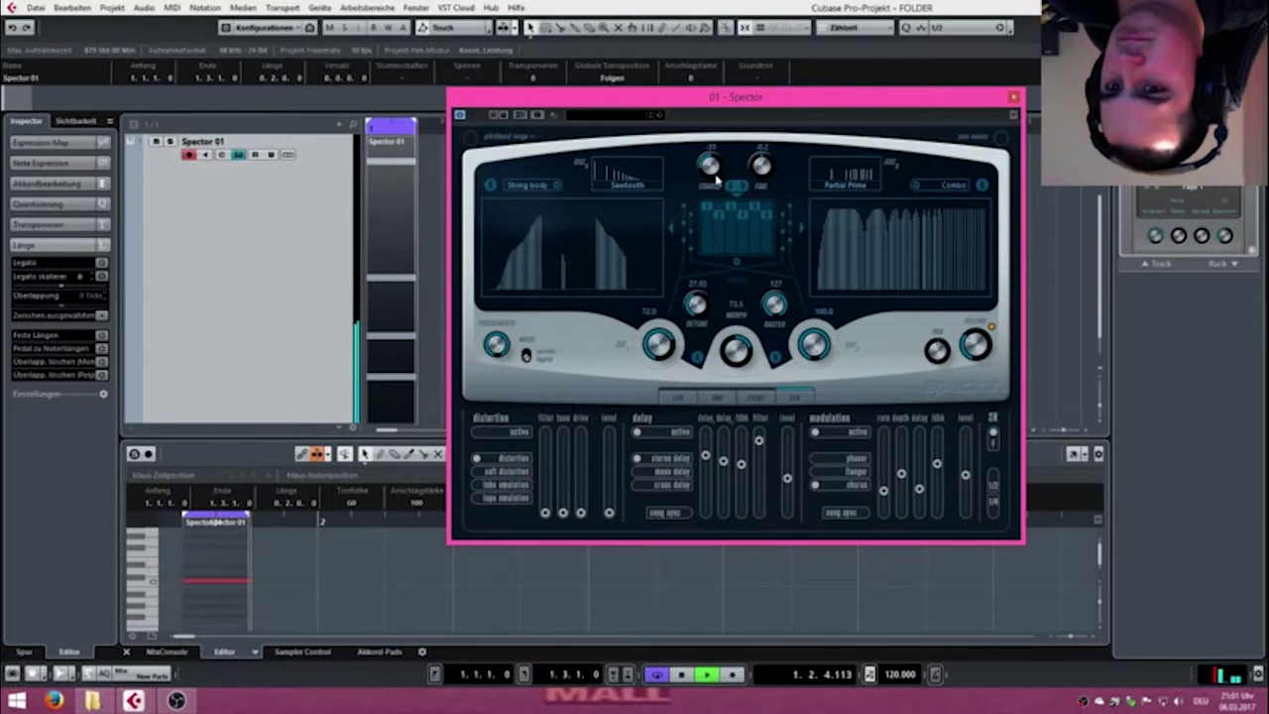
{"action": "left_click_drag", "start_coordinate": [761, 173], "coordinate": [786, 287]}
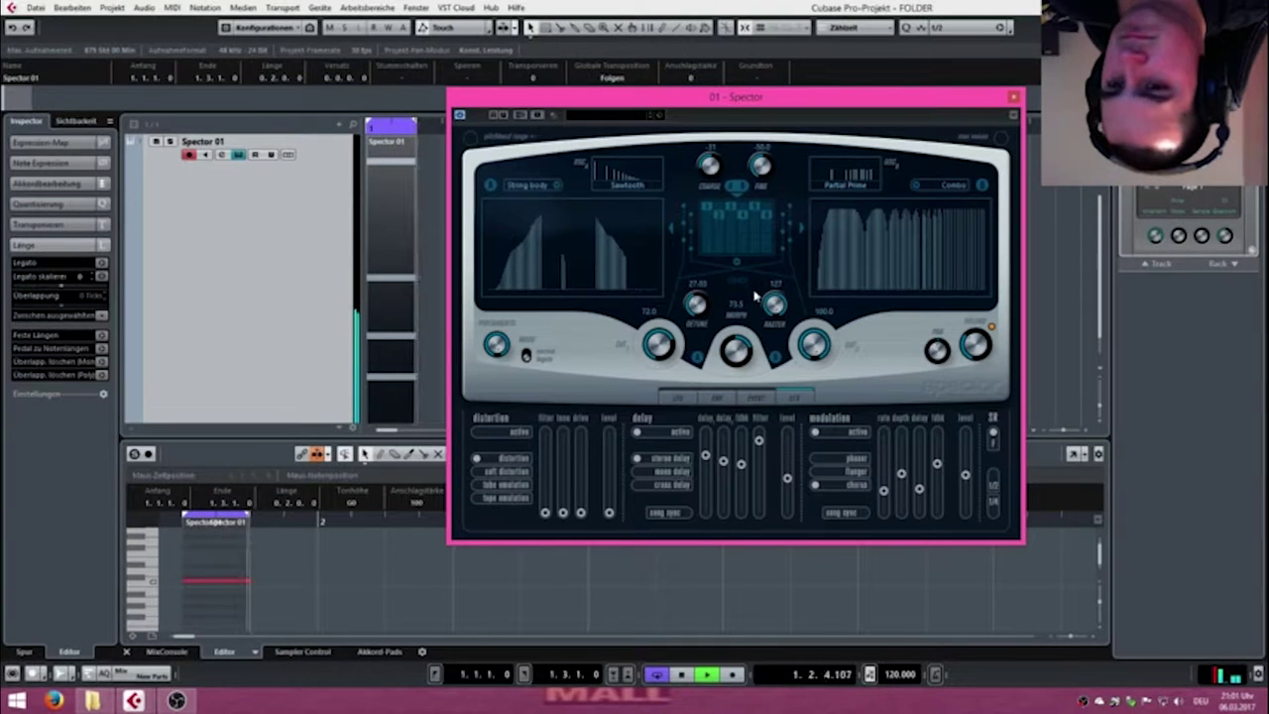
{"action": "left_click", "coordinate": [735, 261]}
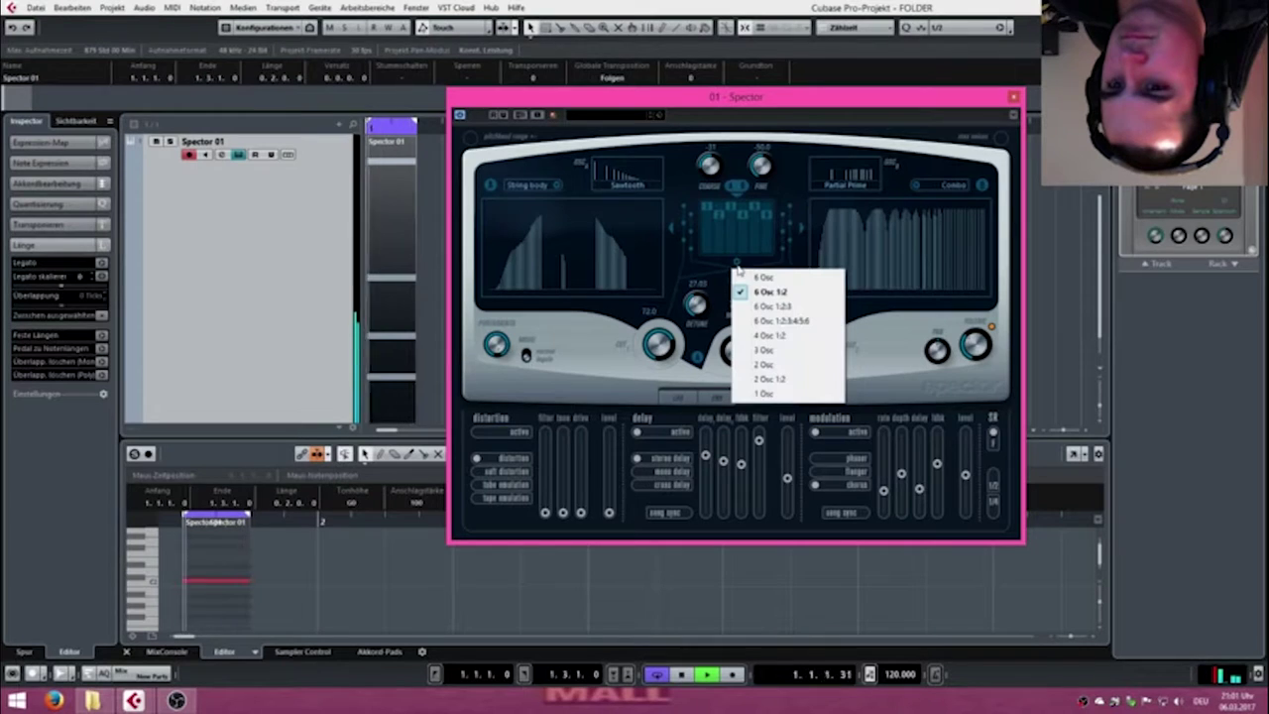
{"action": "left_click", "coordinate": [808, 320]}
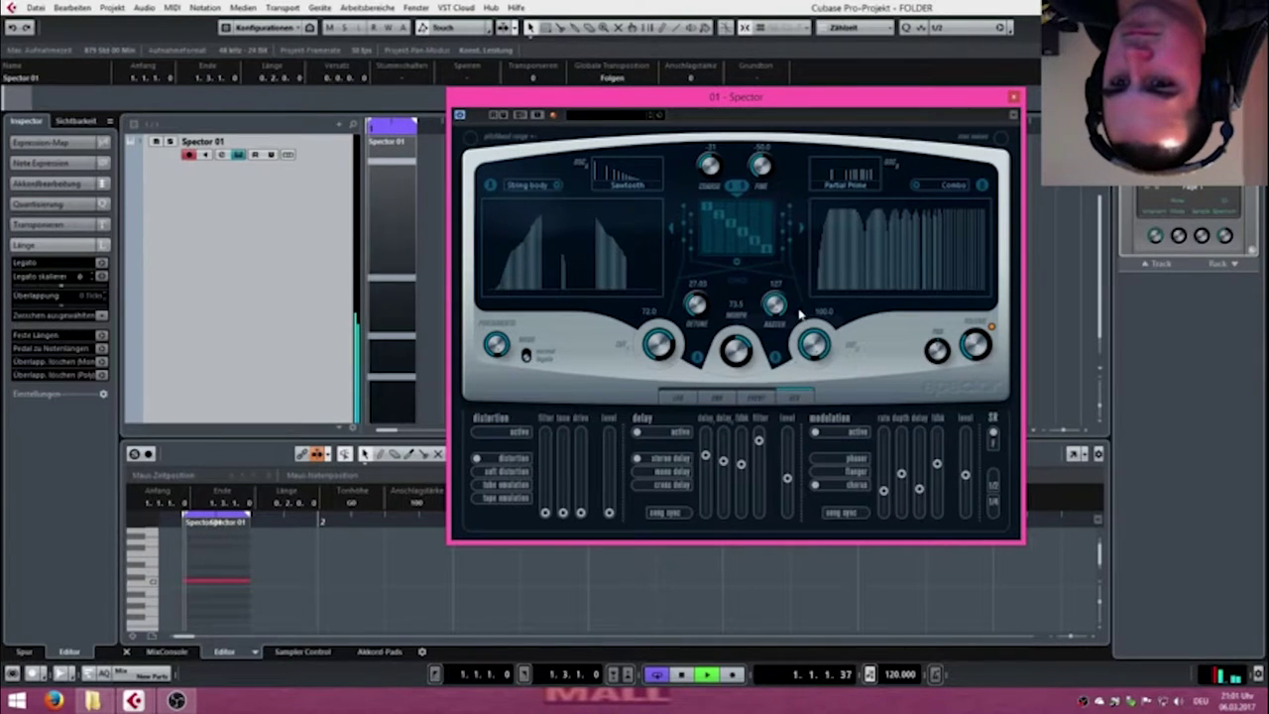
{"action": "left_click", "coordinate": [737, 263]}
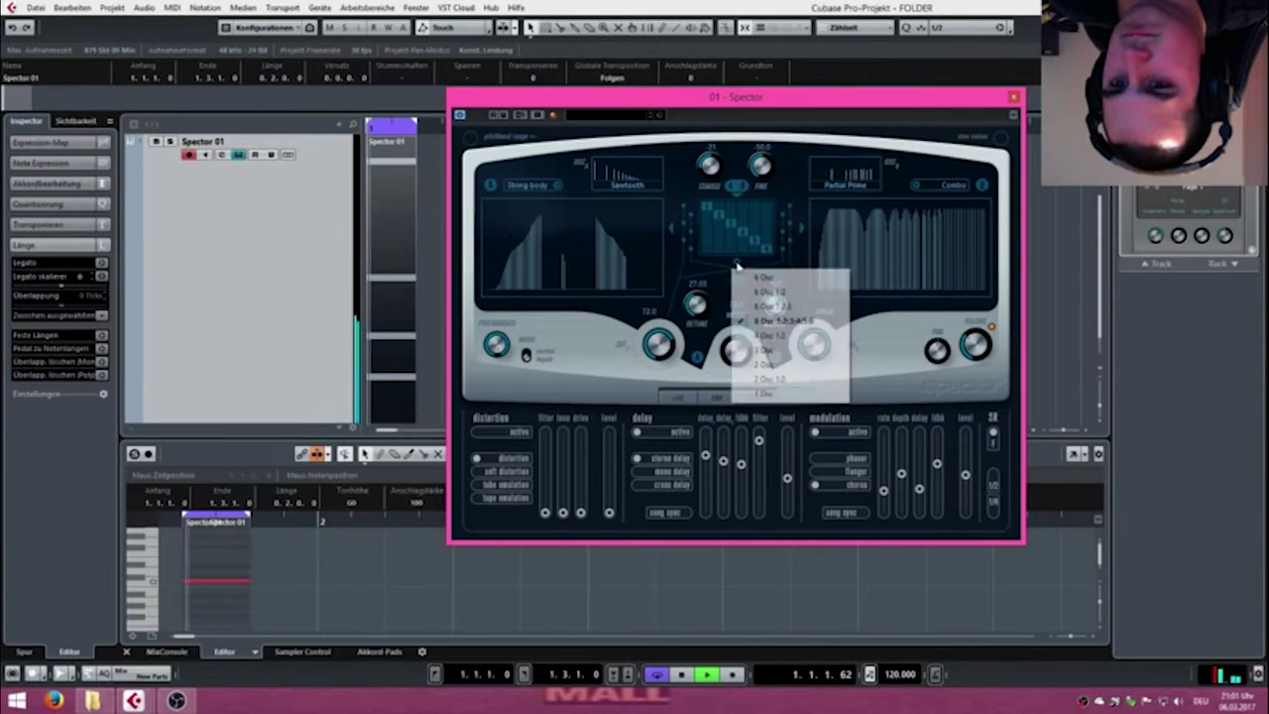
{"action": "left_click", "coordinate": [738, 265]}
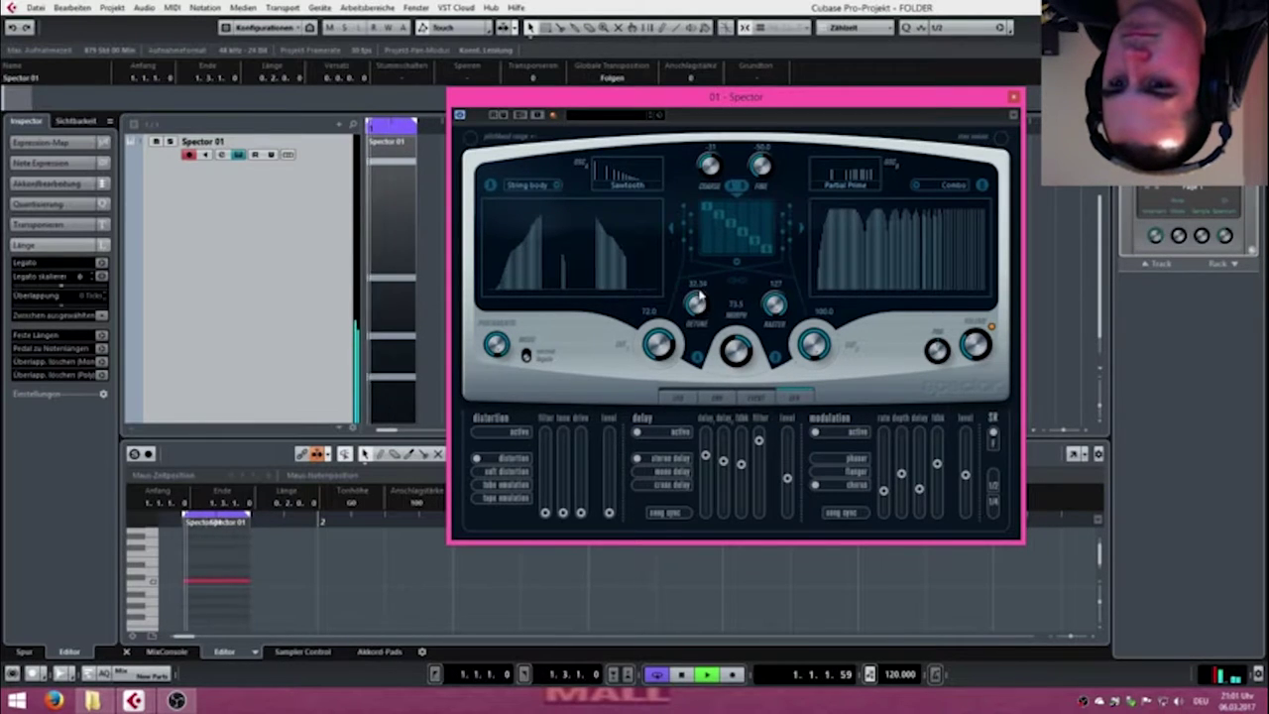
Lower Detune to 0.00 and raise the fine tuning to 50.0.
{"action": "left_click_drag", "start_coordinate": [699, 290], "coordinate": [719, 366]}
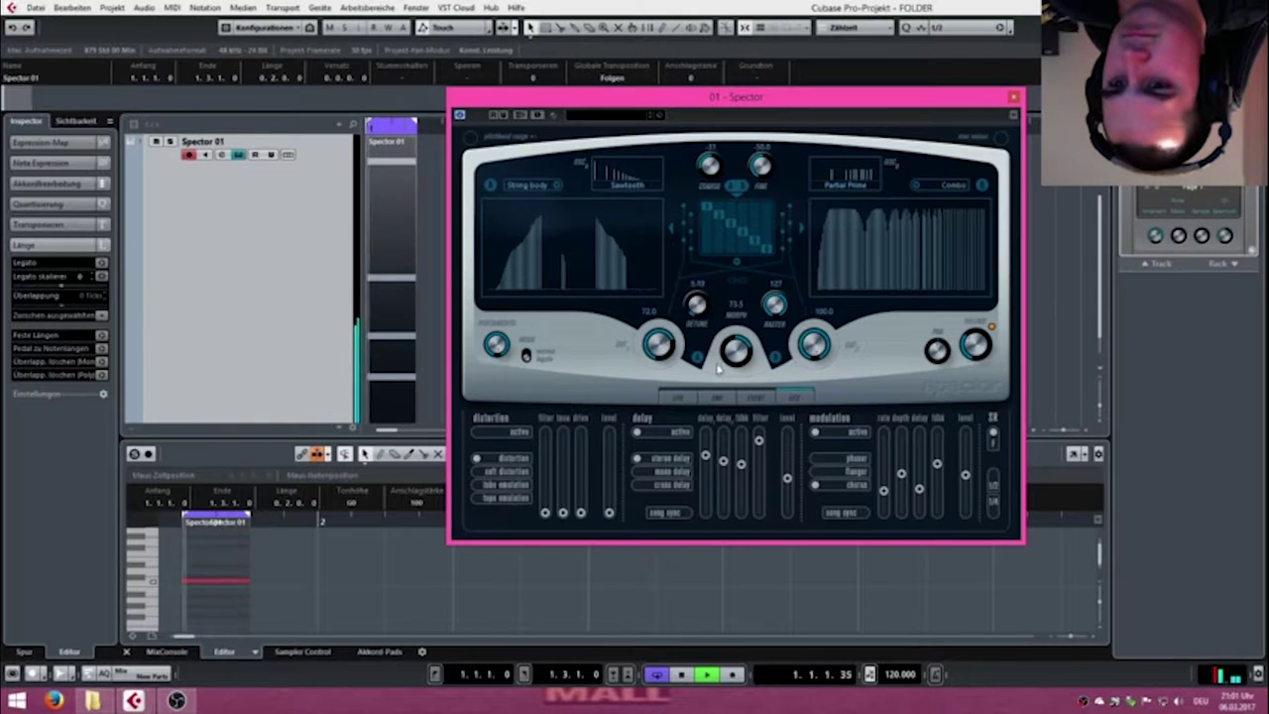
{"action": "left_click_drag", "start_coordinate": [708, 310], "coordinate": [714, 343]}
{"action": "left_click_drag", "start_coordinate": [767, 174], "coordinate": [769, 75]}
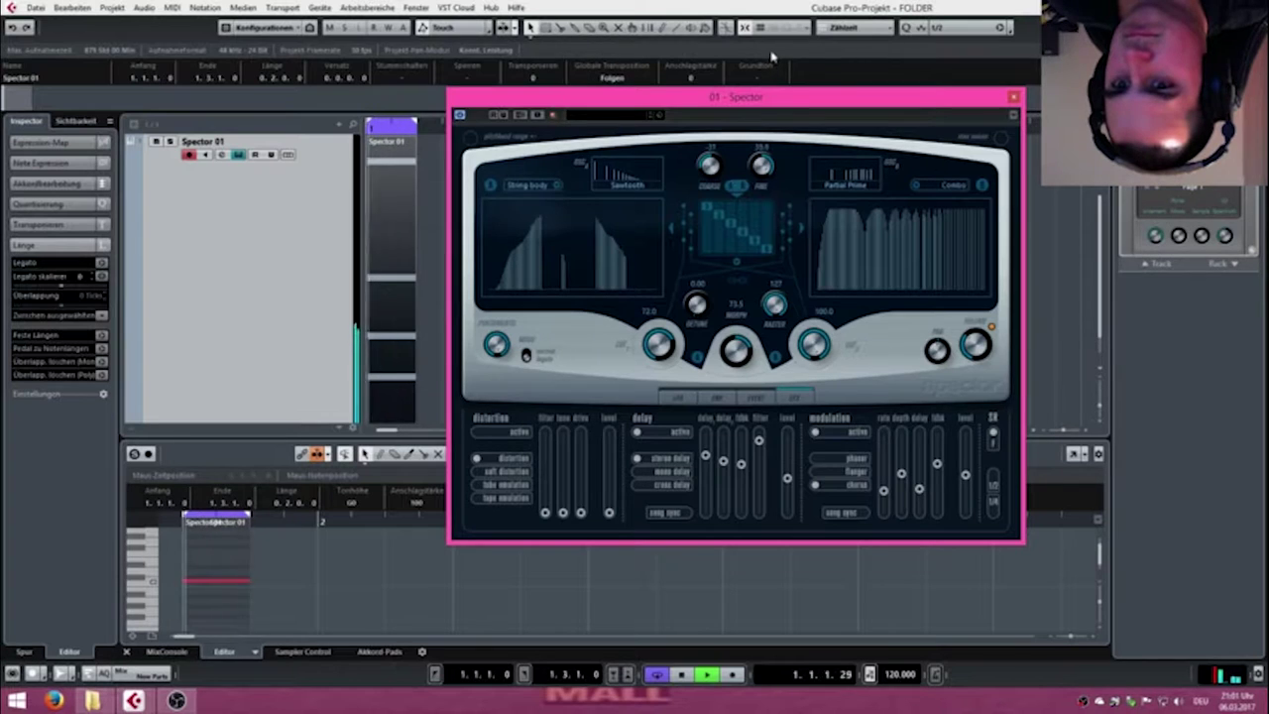
Set Cut 1 to 53.0, Morph to 61.5, Cut 2 to 0.0, Raster to 107 and Detune to 62.50.
{"action": "left_click_drag", "start_coordinate": [664, 340], "coordinate": [672, 297]}
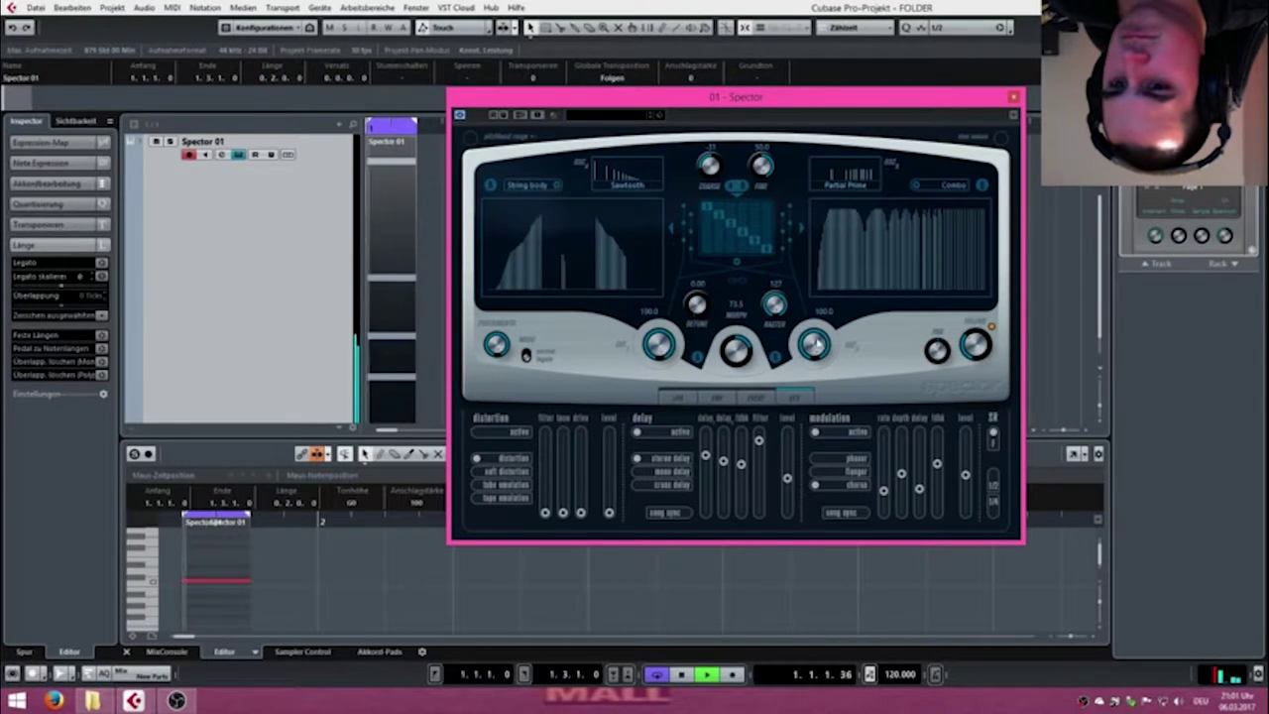
{"action": "left_click_drag", "start_coordinate": [738, 355], "coordinate": [742, 428]}
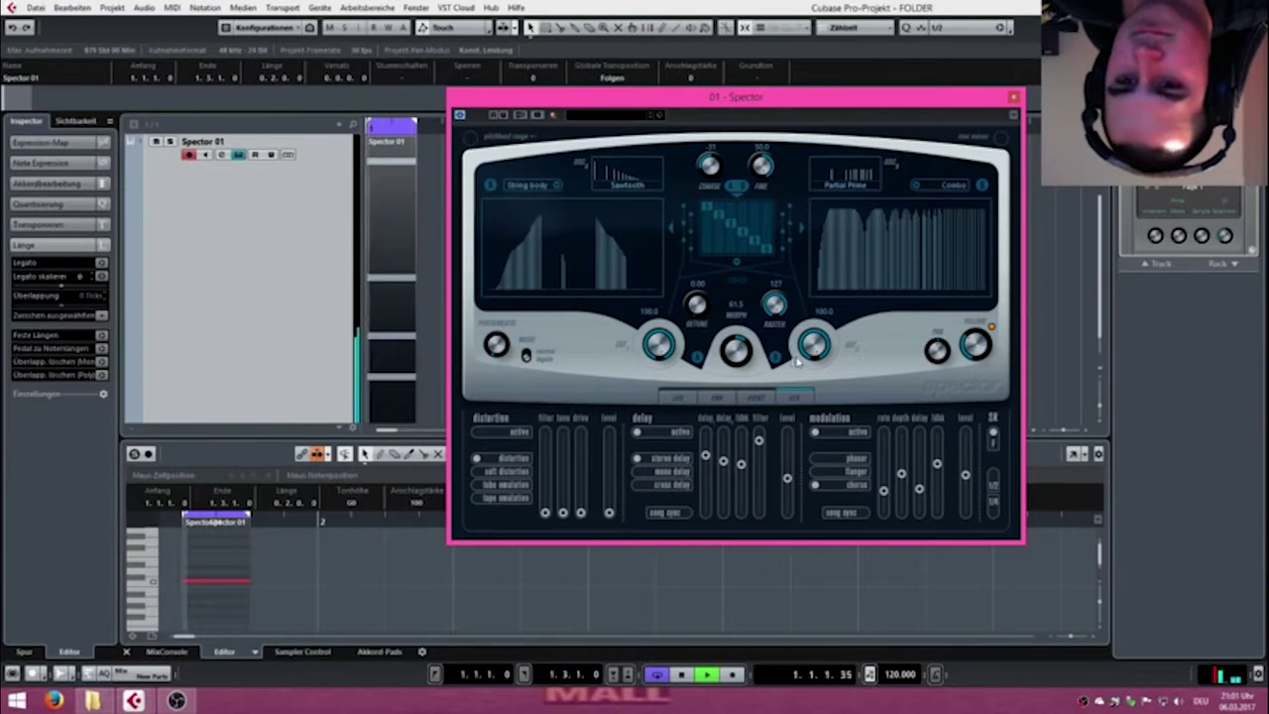
{"action": "left_click_drag", "start_coordinate": [814, 347], "coordinate": [839, 516]}
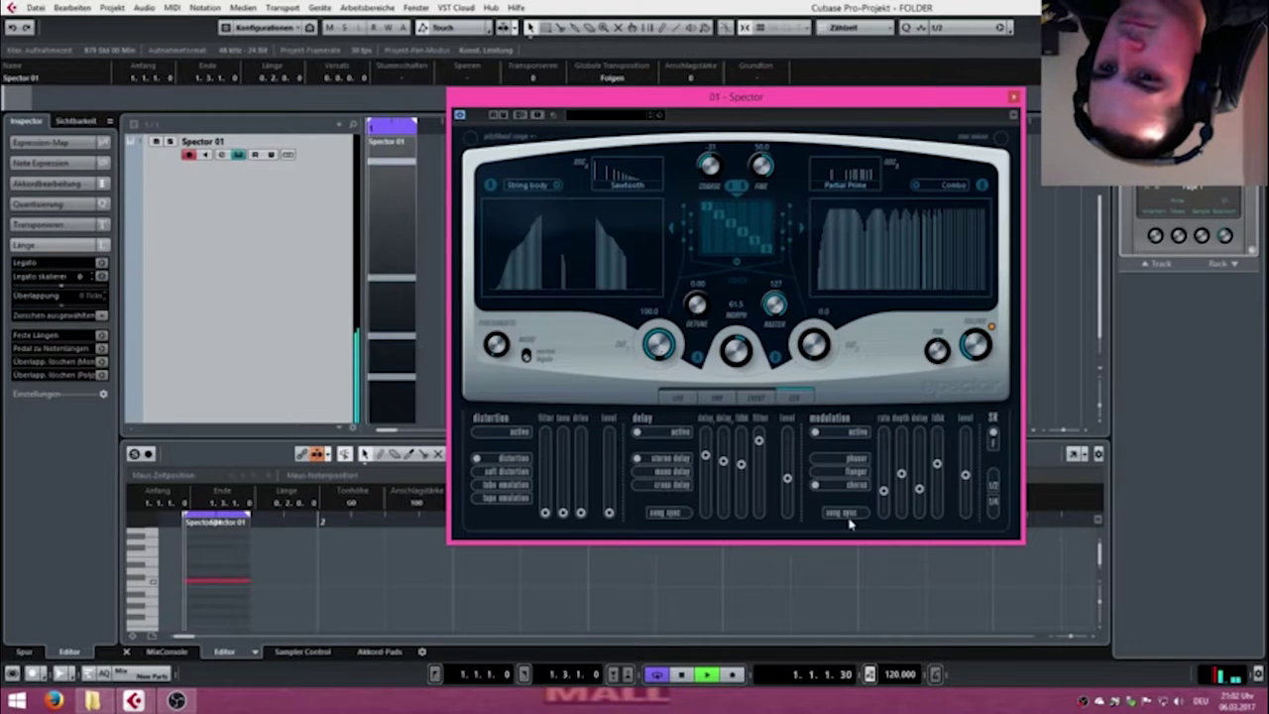
{"action": "left_click_drag", "start_coordinate": [675, 357], "coordinate": [660, 385]}
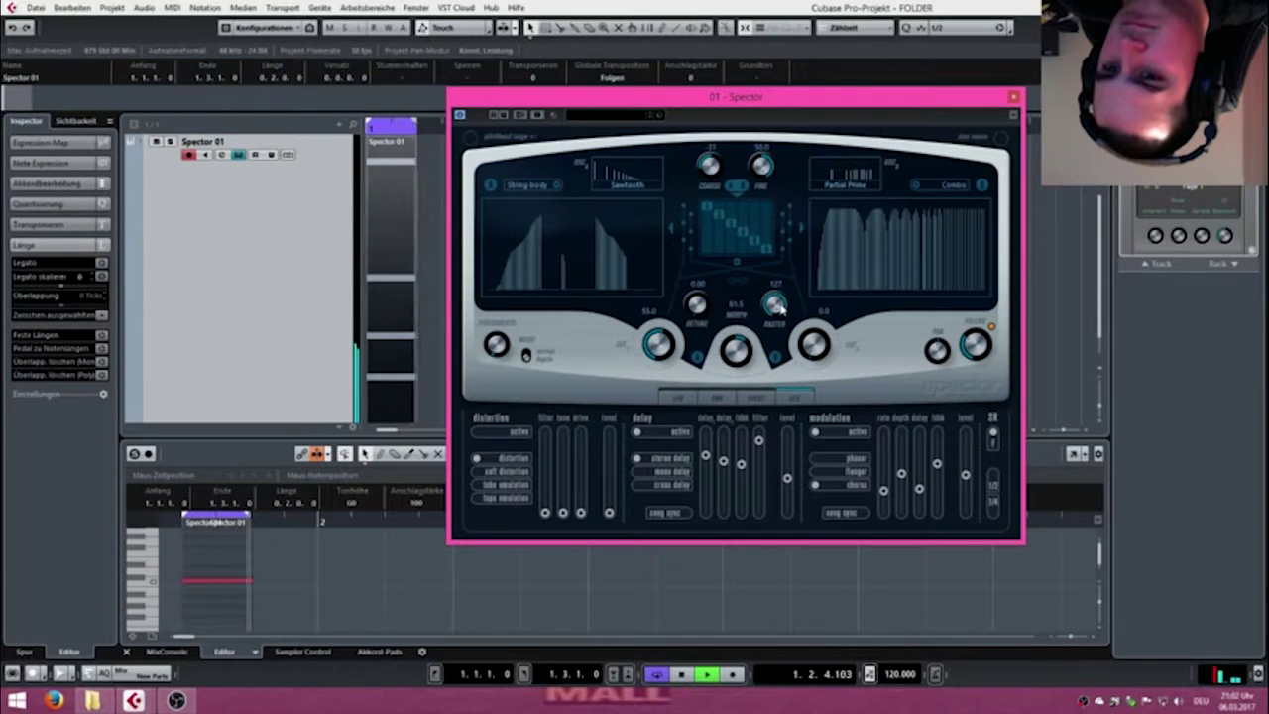
{"action": "left_click_drag", "start_coordinate": [697, 312], "coordinate": [711, 270]}
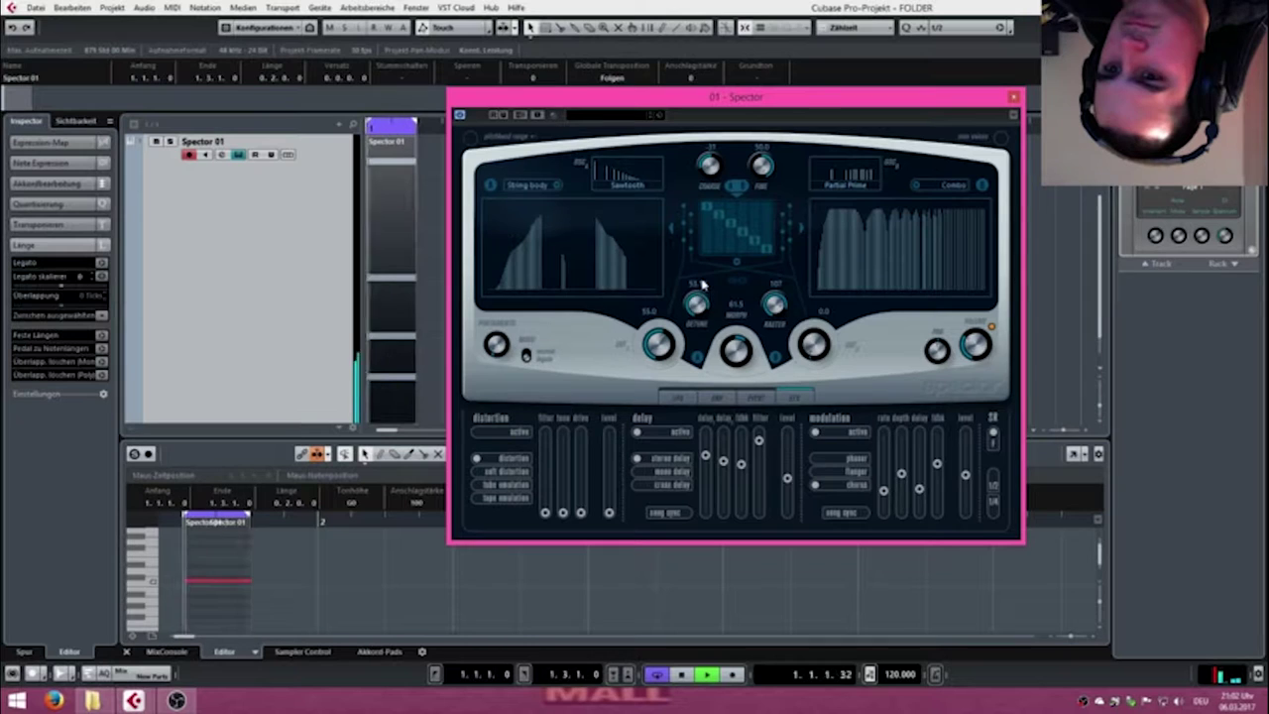
{"action": "left_click_drag", "start_coordinate": [696, 297], "coordinate": [700, 279]}
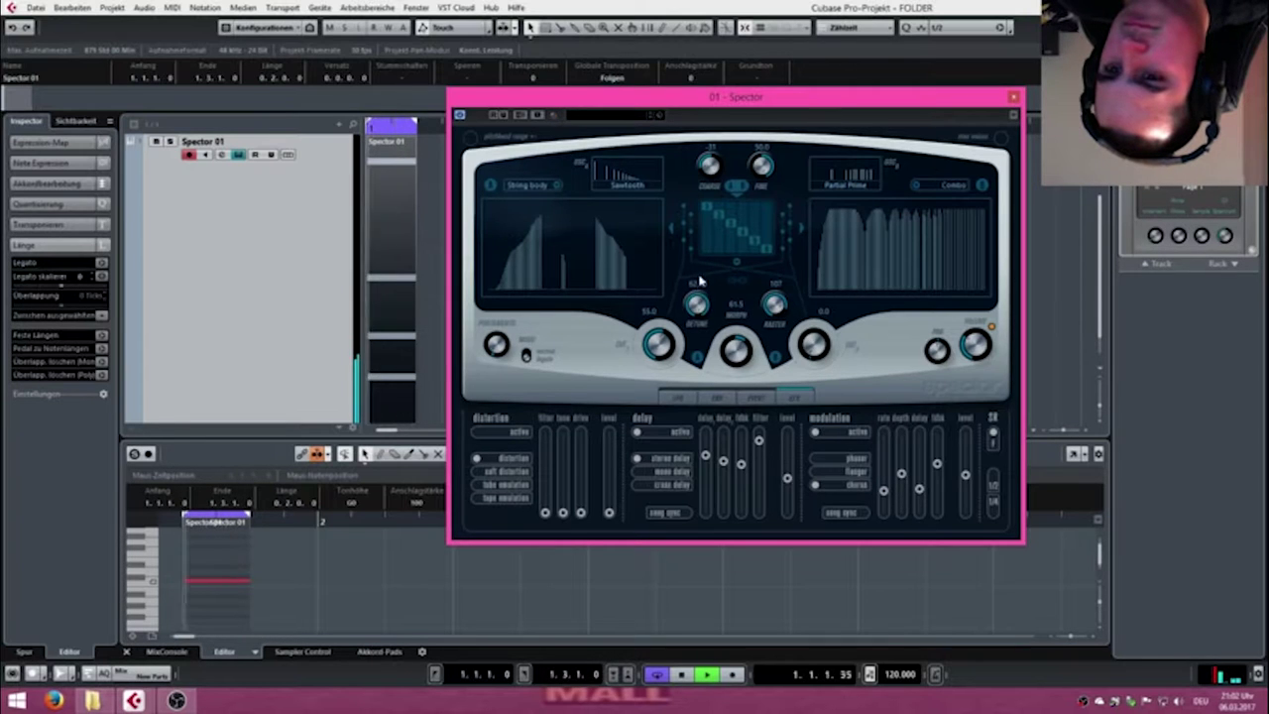
Audition the 6, 3 and 2 oscillator layouts in turn and settle on the 1 Osc layout.
{"action": "left_click", "coordinate": [736, 263]}
{"action": "left_click", "coordinate": [765, 278]}
{"action": "left_click", "coordinate": [736, 263]}
{"action": "left_click", "coordinate": [755, 292]}
{"action": "left_click", "coordinate": [738, 279]}
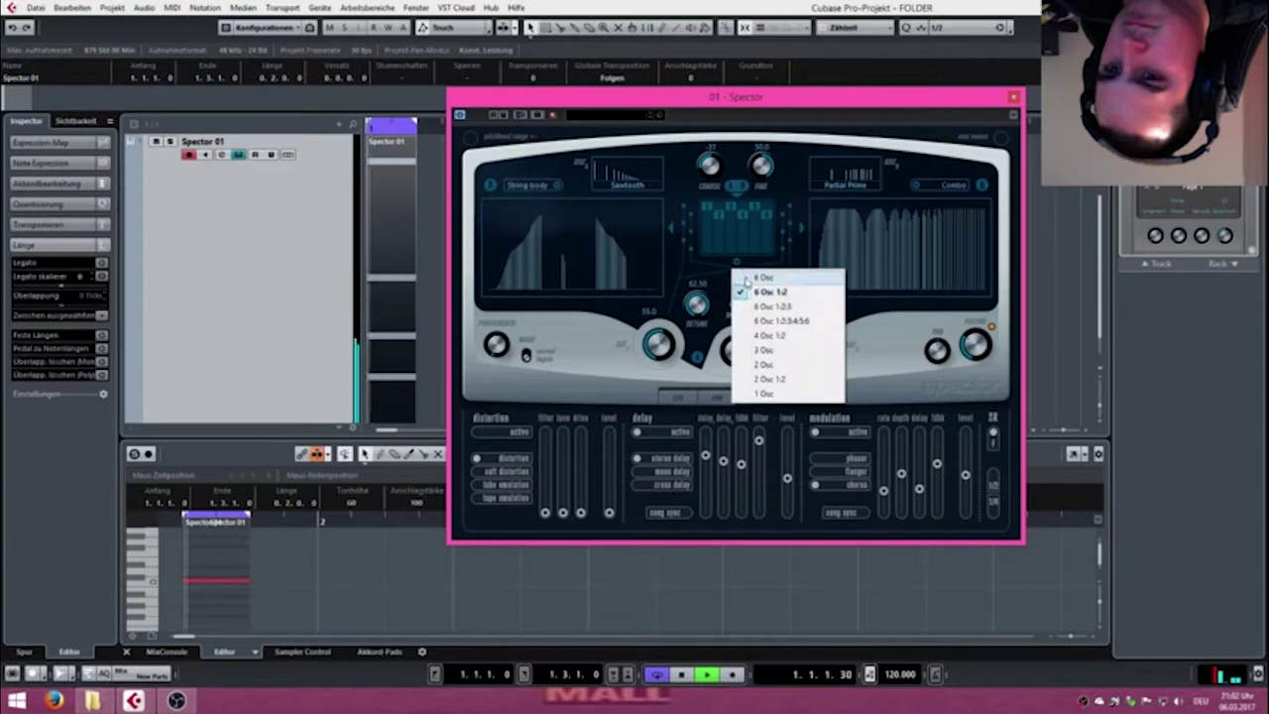
{"action": "left_click", "coordinate": [756, 307]}
{"action": "left_click", "coordinate": [736, 282]}
{"action": "left_click", "coordinate": [753, 350]}
{"action": "left_click", "coordinate": [741, 266]}
{"action": "left_click", "coordinate": [755, 364]}
{"action": "left_click", "coordinate": [742, 268]}
{"action": "left_click", "coordinate": [753, 378]}
{"action": "left_click", "coordinate": [741, 267]}
{"action": "left_click", "coordinate": [768, 394]}
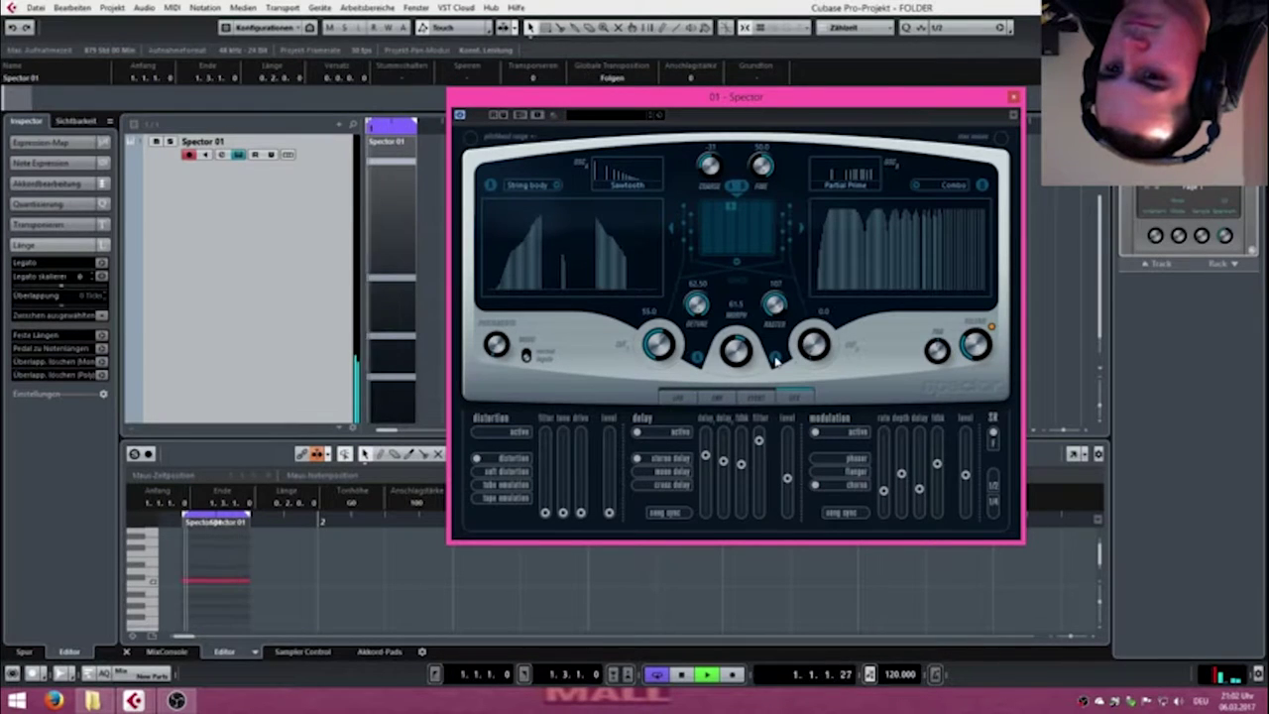
Set Cut 2 to 45.0 and Raster to 96, and redraw spectra A and B as full, flat blocks.
{"action": "left_click_drag", "start_coordinate": [811, 324], "coordinate": [783, 319]}
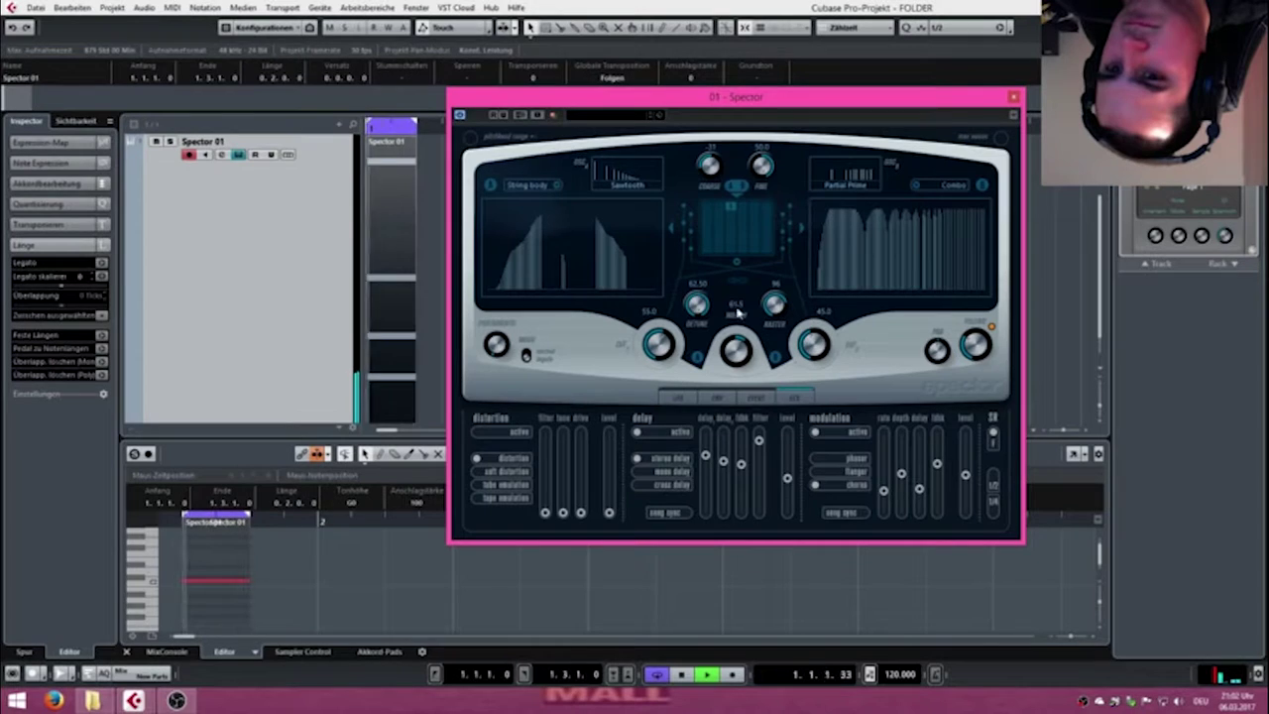
{"action": "mouse_move", "coordinate": [822, 230]}
{"action": "left_mouse_down"}
{"action": "mouse_move", "coordinate": [871, 194]}
{"action": "mouse_move", "coordinate": [982, 171]}
{"action": "mouse_move", "coordinate": [950, 161]}
{"action": "mouse_move", "coordinate": [817, 184]}
{"action": "left_mouse_up"}
{"action": "mouse_move", "coordinate": [656, 208]}
{"action": "left_mouse_down"}
{"action": "mouse_move", "coordinate": [485, 210]}
{"action": "mouse_move", "coordinate": [654, 208]}
{"action": "left_mouse_up"}
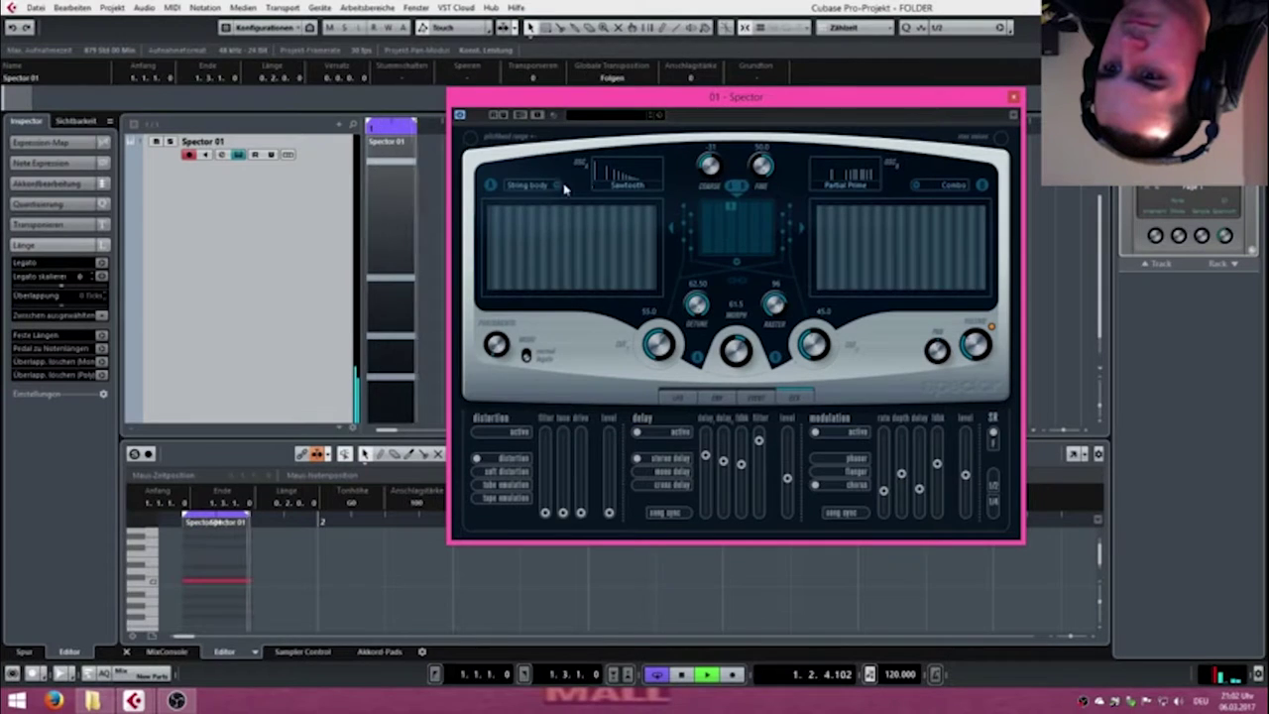
Apply the Combo preset to spectrum A and check the presets for spectrum B.
{"action": "left_click", "coordinate": [561, 186]}
{"action": "left_click", "coordinate": [540, 228]}
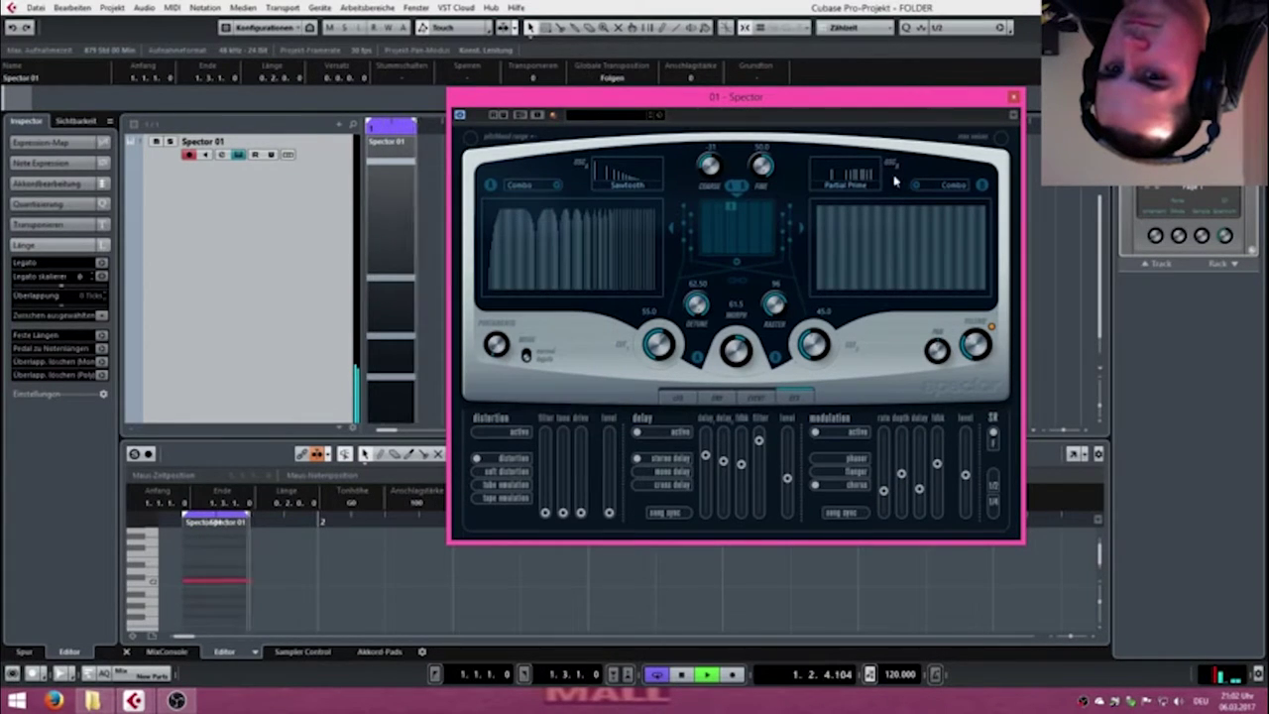
{"action": "left_click", "coordinate": [952, 186]}
{"action": "left_click", "coordinate": [952, 227]}
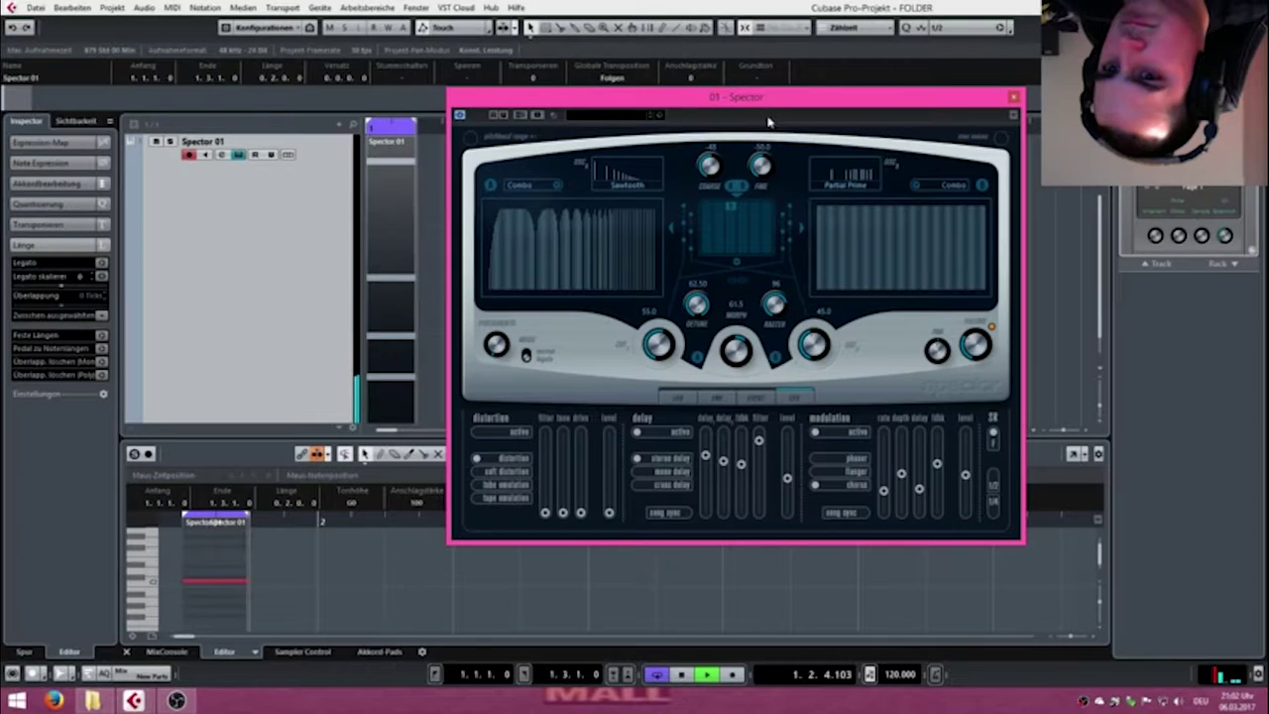
Set the coarse tuning to -48, fine tuning to -50.0, Detune to 0.00 and Cut 1 to 45.5.
{"action": "left_click_drag", "start_coordinate": [765, 168], "coordinate": [746, 344]}
{"action": "left_click_drag", "start_coordinate": [699, 306], "coordinate": [692, 423]}
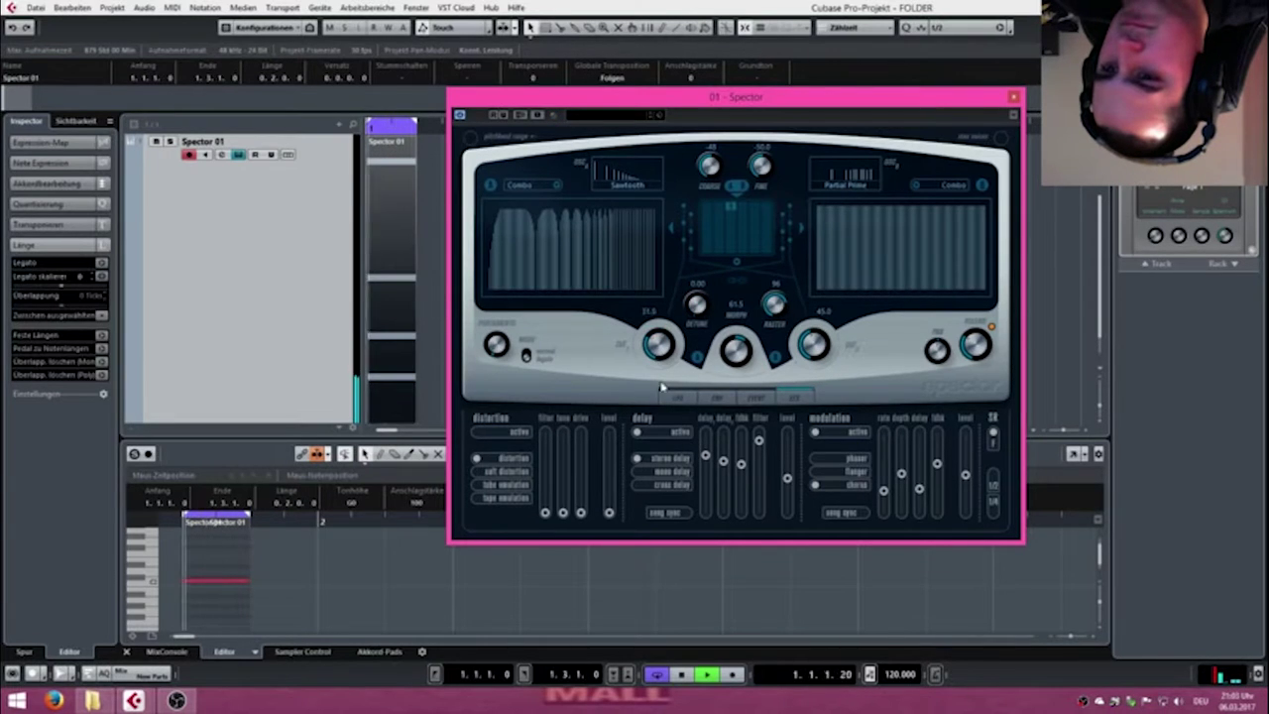
{"action": "left_click_drag", "start_coordinate": [670, 350], "coordinate": [670, 337]}
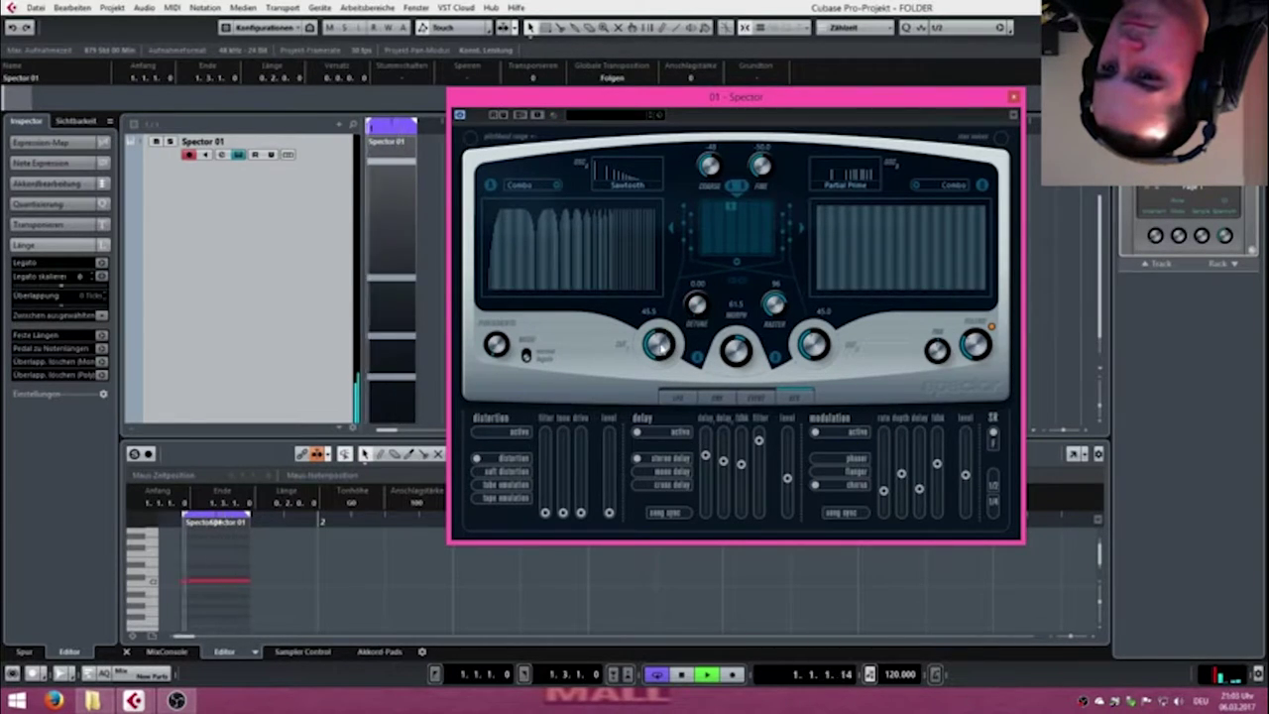
Reset Cut 1 and Cut 2 to 100.0 and fine tuning to 0.0, with Detune 1.49, Raster 20 and coarse tuning -48.
{"action": "left_click", "coordinate": [662, 349], "text": "ctrl"}
{"action": "left_click", "coordinate": [816, 347], "text": "ctrl"}
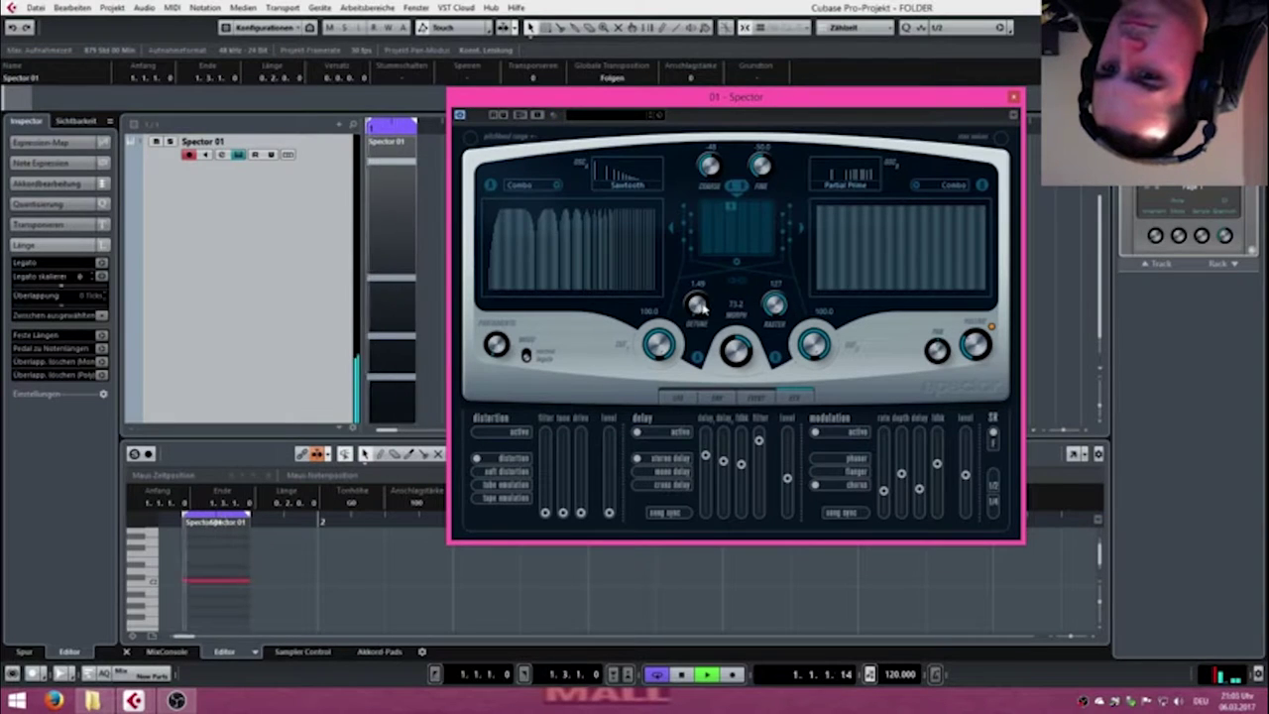
{"action": "left_click_drag", "start_coordinate": [767, 313], "coordinate": [722, 313]}
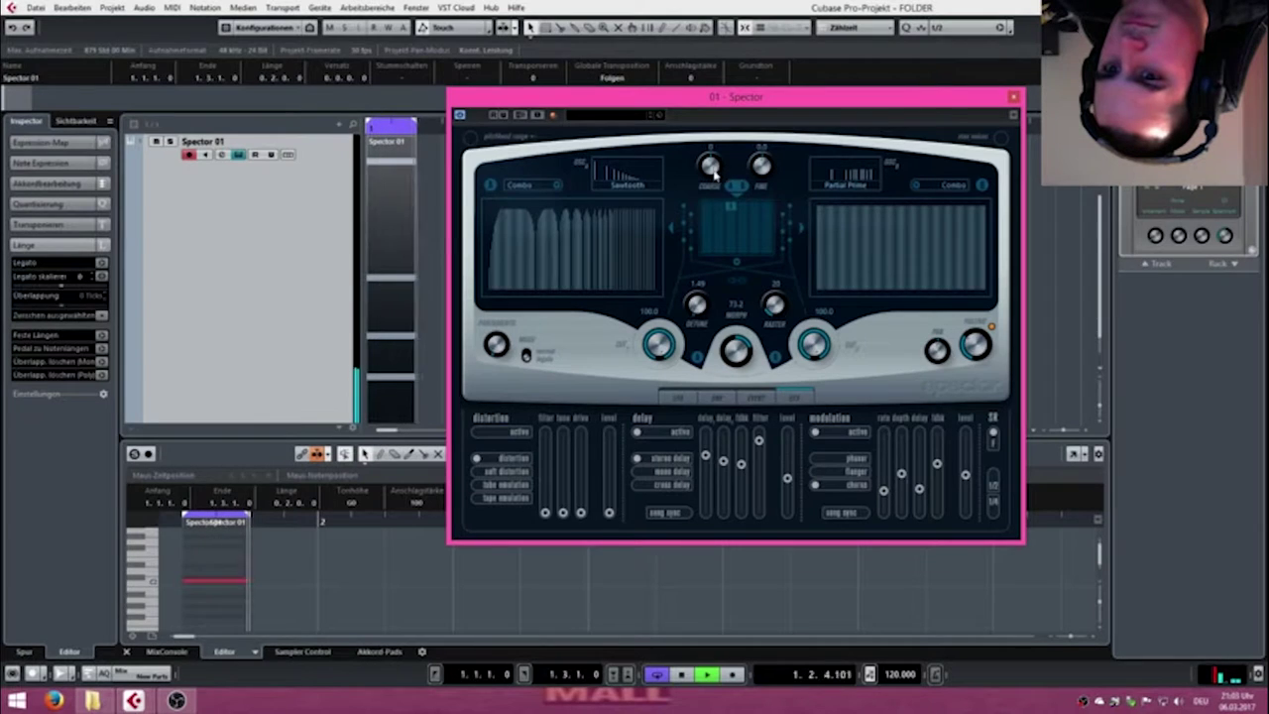
{"action": "left_click", "coordinate": [488, 137]}
{"action": "left_click", "coordinate": [474, 147]}
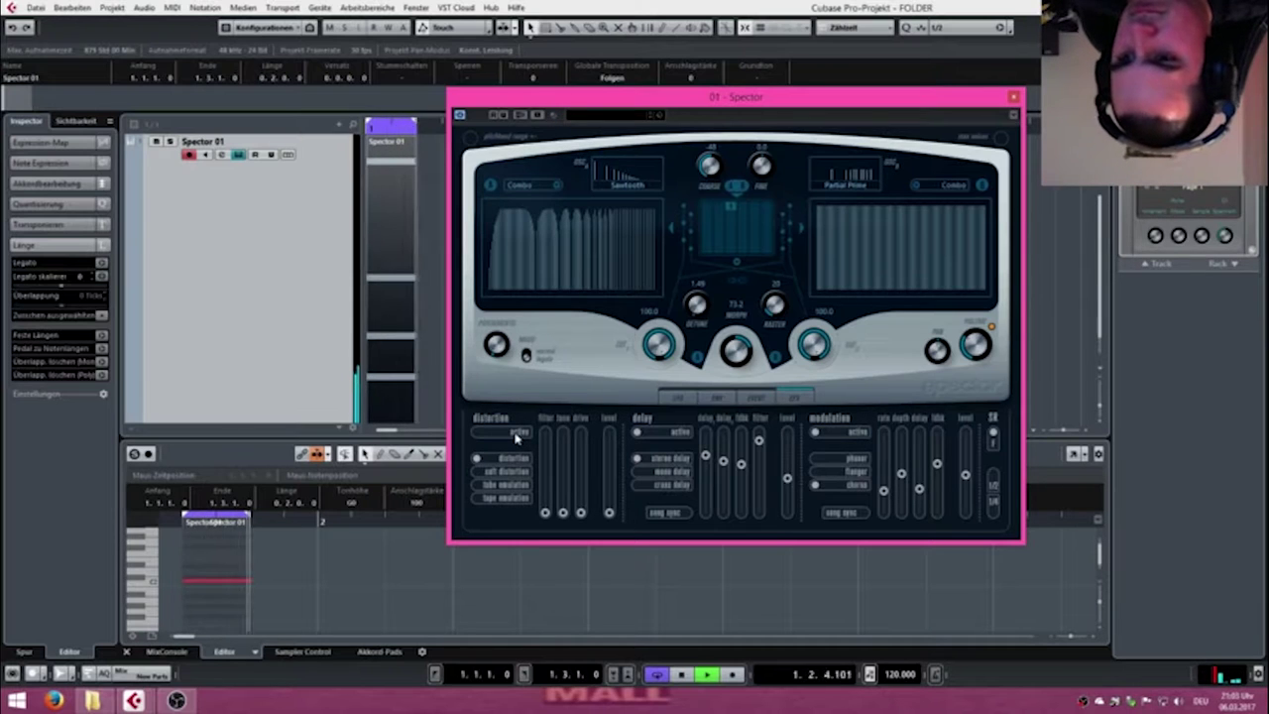
Display the LFO page, try a faster and a slower speed for the first LFO, and lower Morph to 0.0.
{"action": "left_click", "coordinate": [673, 399]}
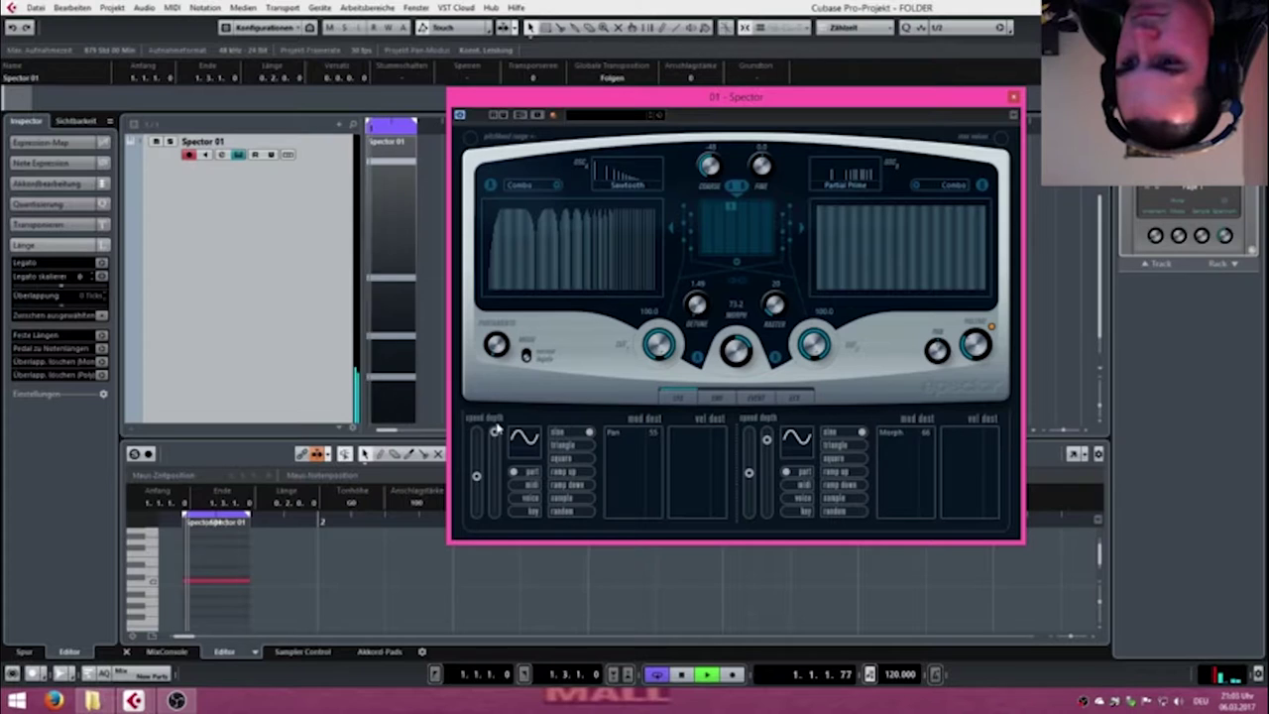
{"action": "mouse_move", "coordinate": [478, 478]}
{"action": "left_mouse_down"}
{"action": "mouse_move", "coordinate": [483, 435]}
{"action": "mouse_move", "coordinate": [483, 523]}
{"action": "mouse_move", "coordinate": [477, 446]}
{"action": "mouse_move", "coordinate": [479, 478]}
{"action": "left_mouse_up"}
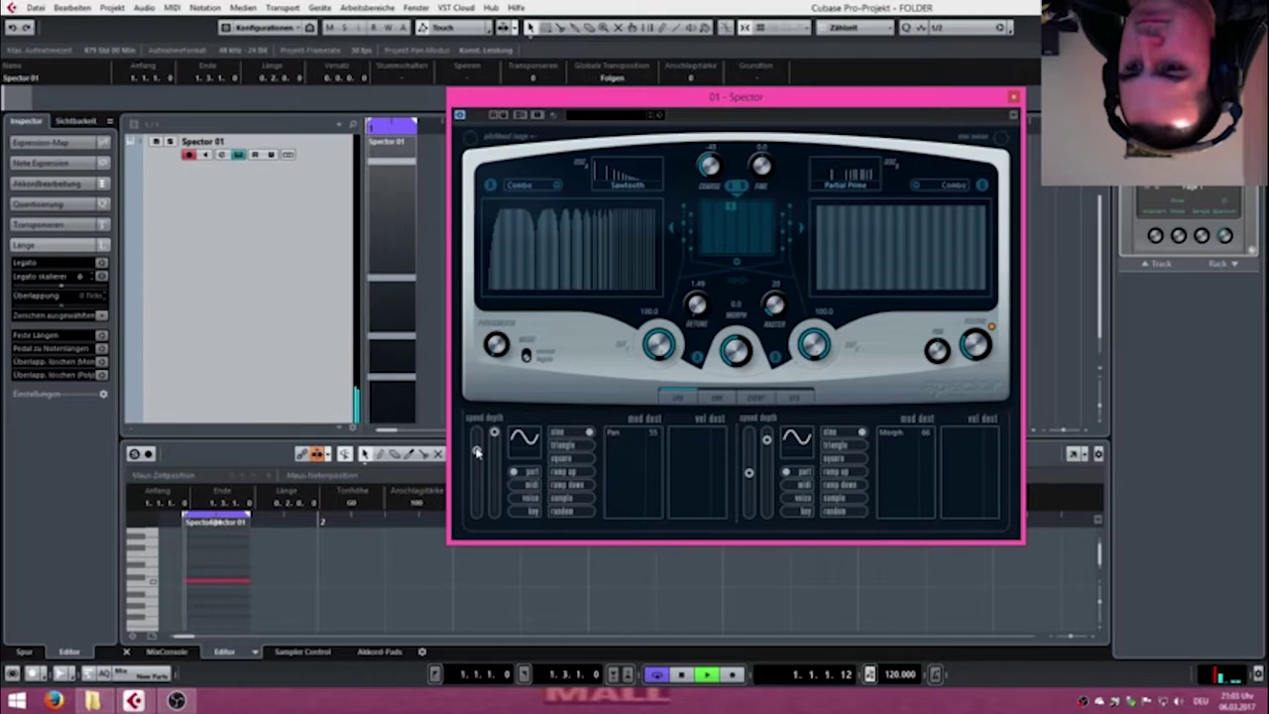
{"action": "left_click_drag", "start_coordinate": [478, 448], "coordinate": [479, 466]}
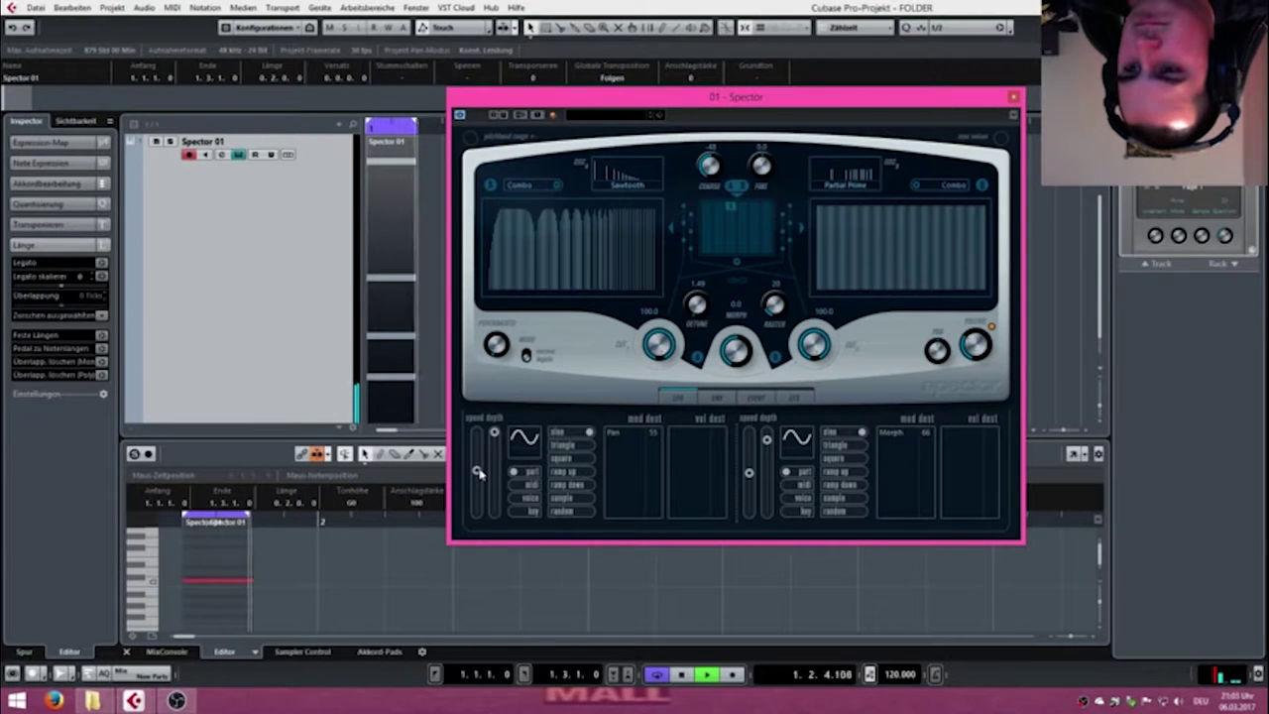
Try other waveforms for the first LFO, settle on ramp down, and lower its speed slightly.
{"action": "left_click", "coordinate": [576, 458]}
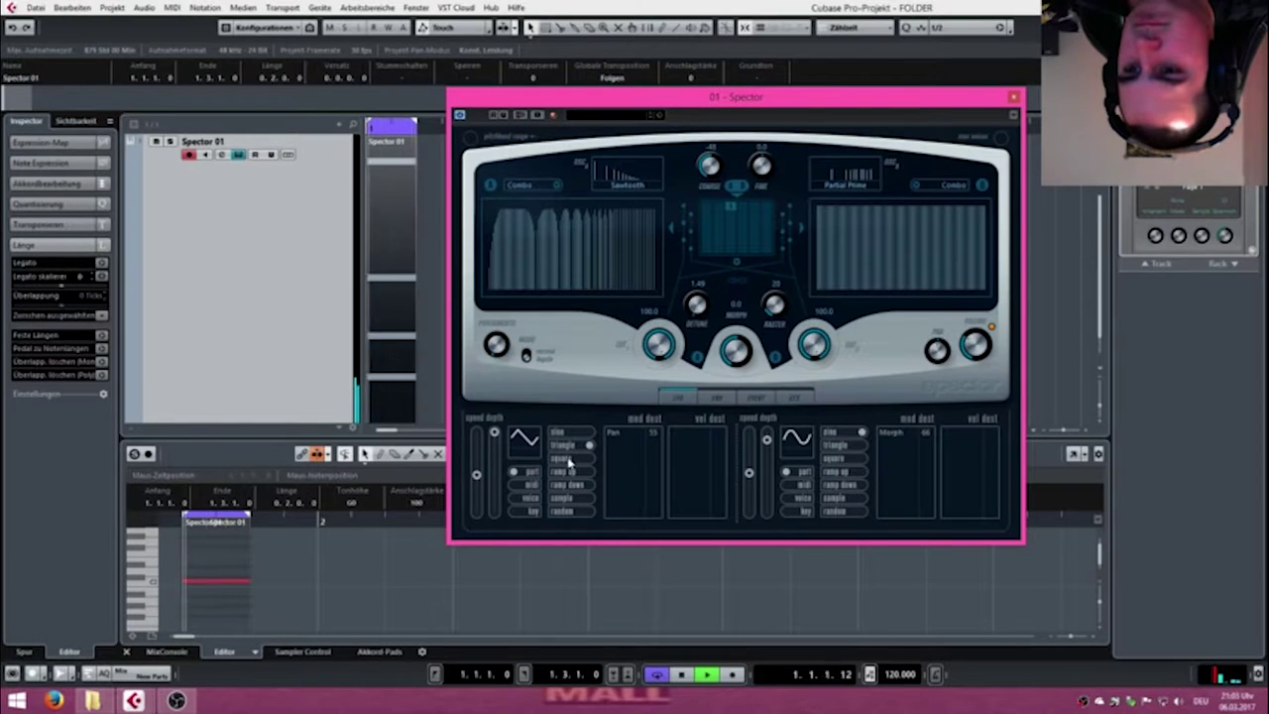
{"action": "left_click", "coordinate": [570, 474]}
{"action": "left_click", "coordinate": [570, 485]}
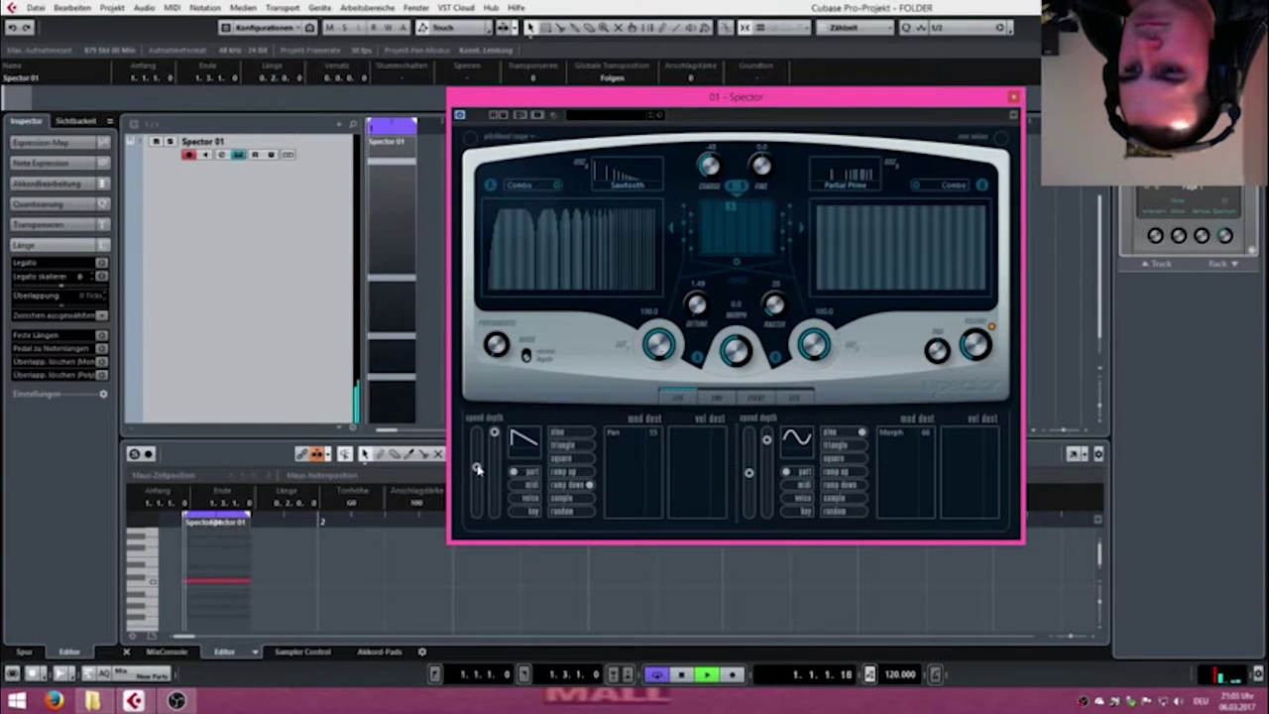
{"action": "left_click_drag", "start_coordinate": [478, 469], "coordinate": [479, 477]}
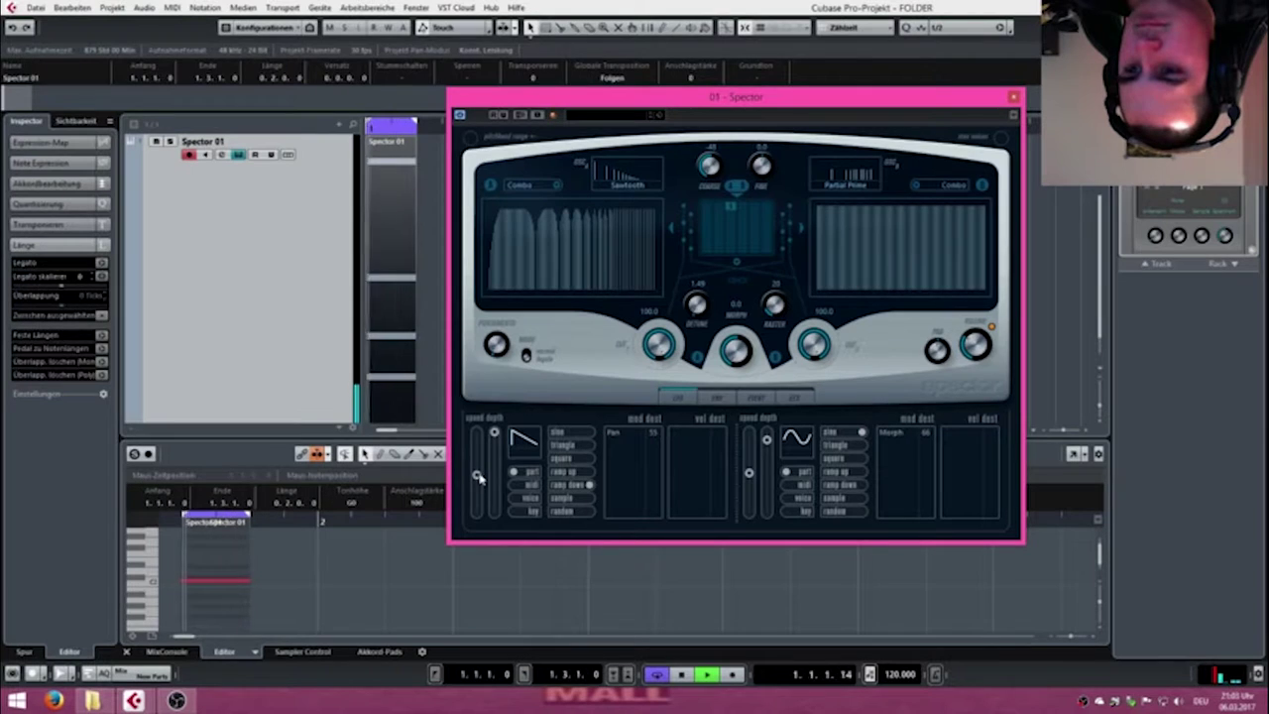
Switch the first LFO to key mode, try the sample waveform with a faster speed, and try the random waveform.
{"action": "left_click", "coordinate": [531, 511]}
{"action": "left_click", "coordinate": [591, 498]}
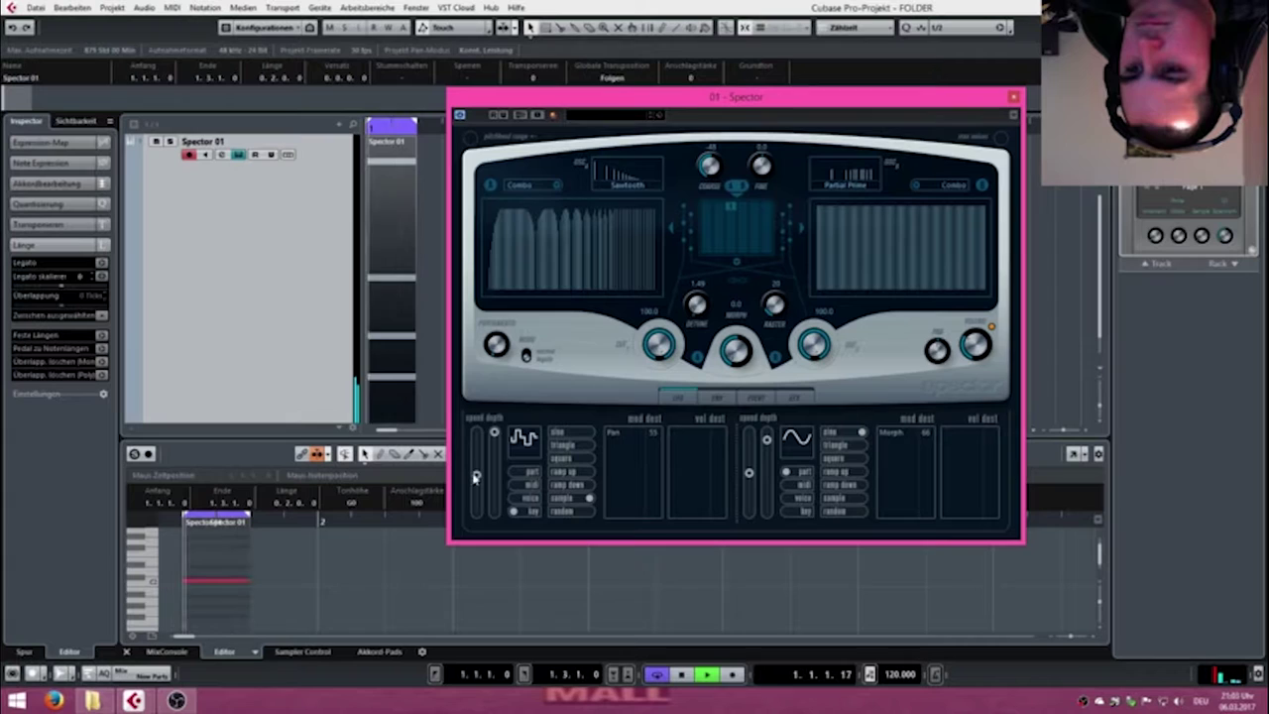
{"action": "left_click_drag", "start_coordinate": [477, 474], "coordinate": [479, 464]}
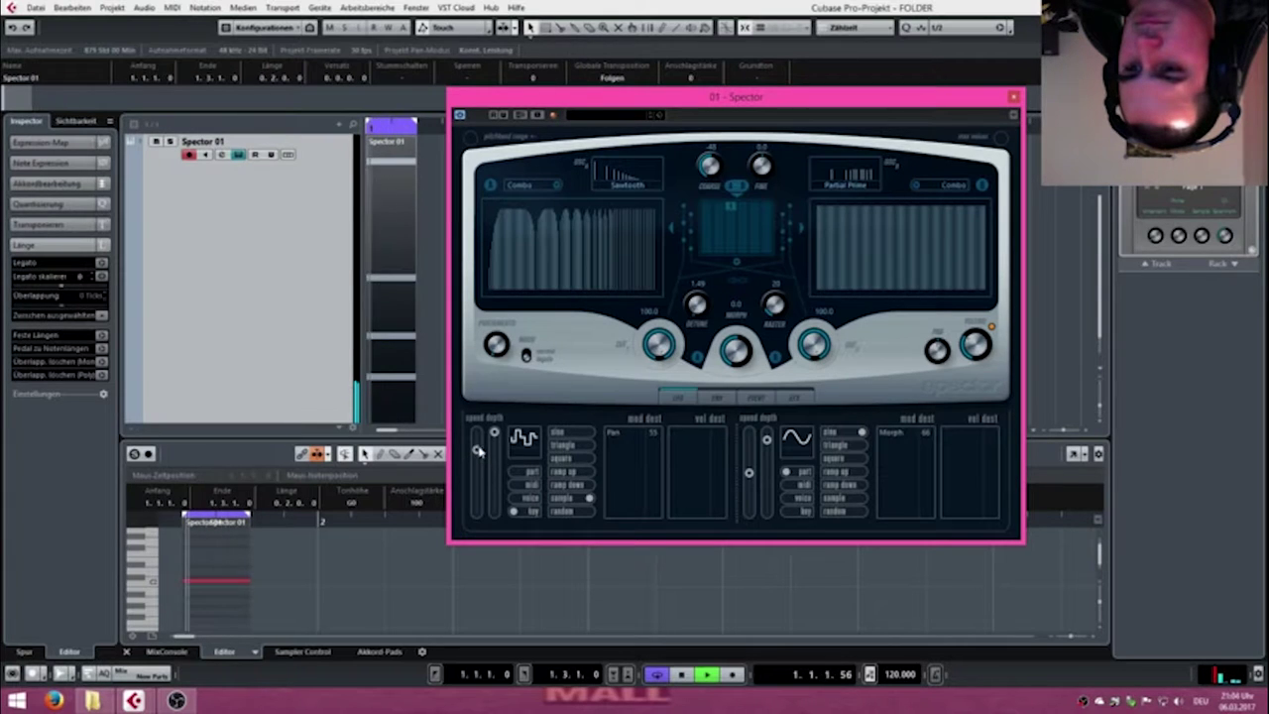
{"action": "left_click_drag", "start_coordinate": [498, 451], "coordinate": [501, 418]}
{"action": "left_click", "coordinate": [561, 513]}
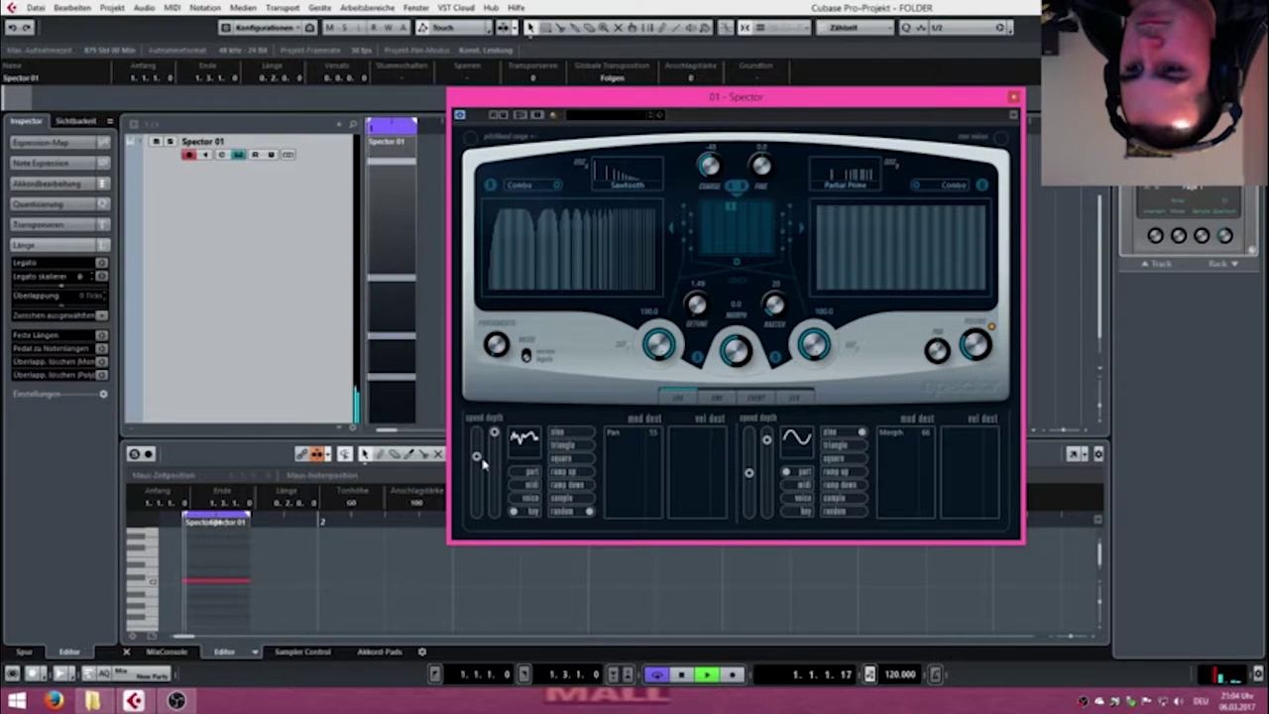
{"action": "left_click_drag", "start_coordinate": [483, 474], "coordinate": [481, 455]}
Compare further waveforms for the first LFO, lower its speed slightly, and settle on sine.
{"action": "left_click", "coordinate": [566, 484]}
{"action": "left_click", "coordinate": [570, 456]}
{"action": "left_click", "coordinate": [568, 434]}
{"action": "left_click", "coordinate": [573, 446]}
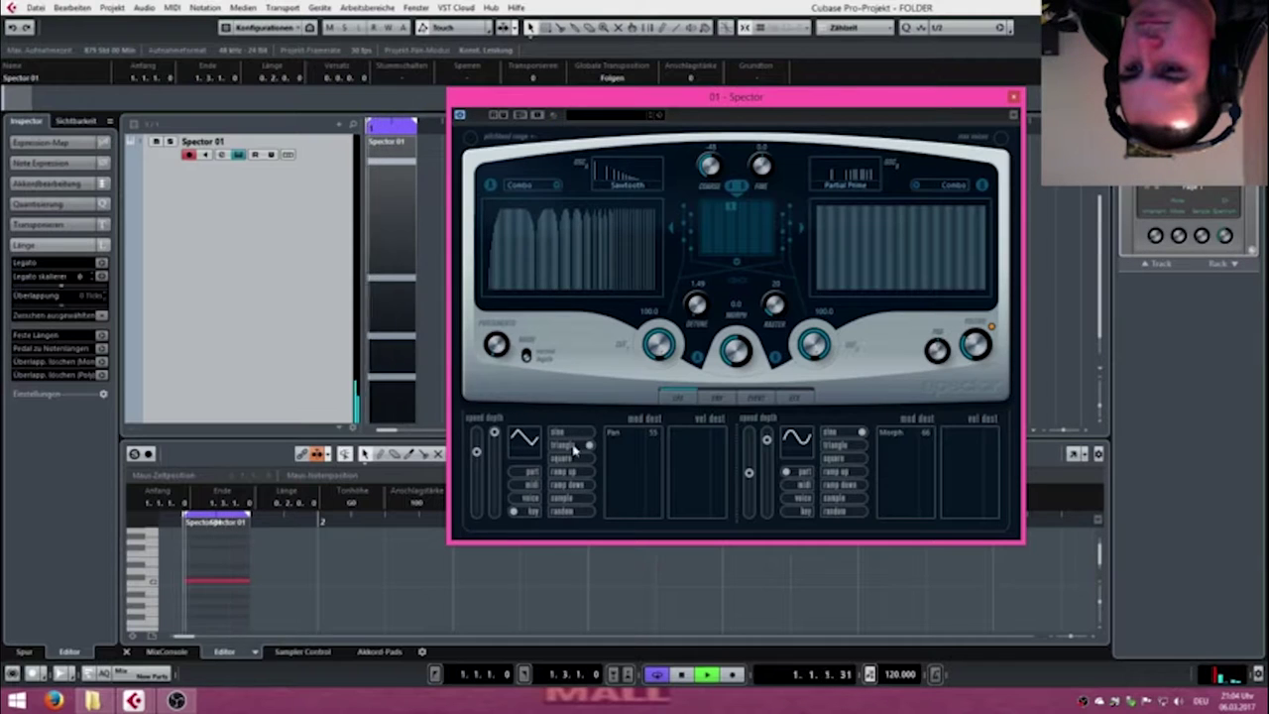
{"action": "left_click", "coordinate": [569, 434]}
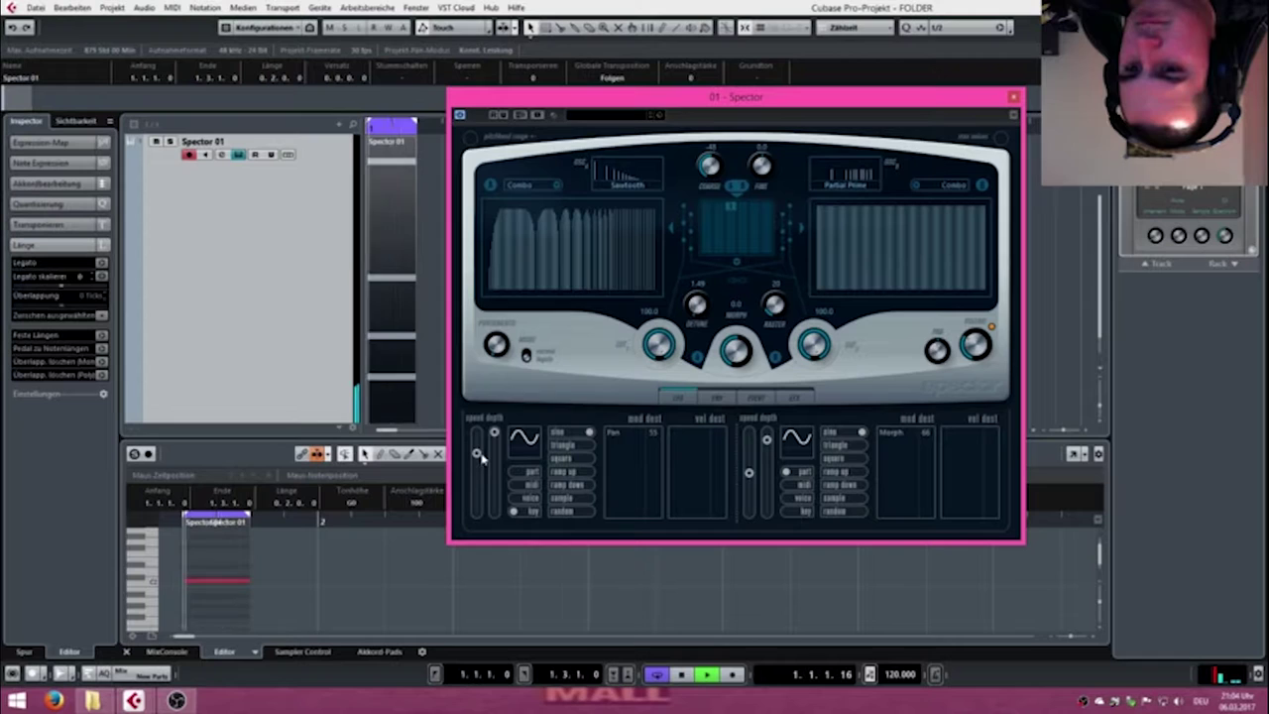
{"action": "mouse_move", "coordinate": [484, 457]}
{"action": "left_mouse_down"}
{"action": "mouse_move", "coordinate": [484, 474]}
{"action": "mouse_move", "coordinate": [484, 463]}
{"action": "left_mouse_up"}
{"action": "left_click", "coordinate": [567, 499]}
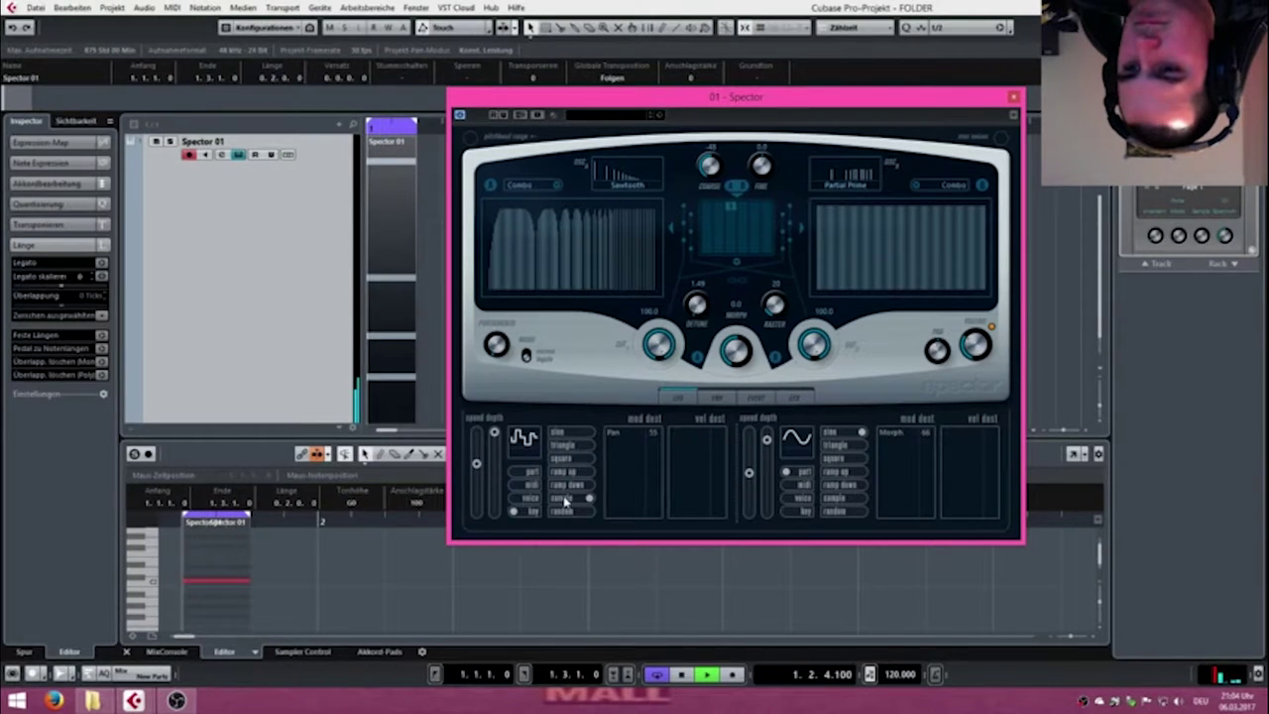
{"action": "left_click", "coordinate": [572, 434]}
Add Osc1 Pitch, Detune, ENV1 Attack and ENV2 Release as modulation destinations of the first LFO.
{"action": "left_click", "coordinate": [618, 435]}
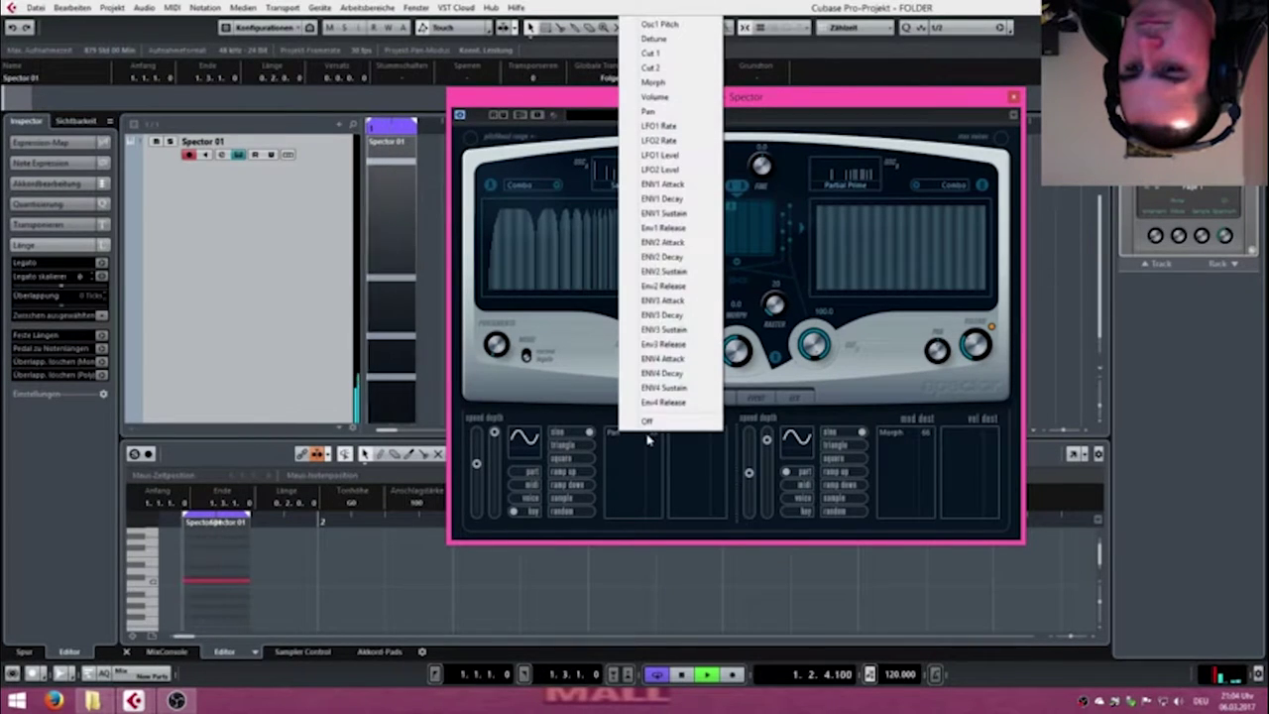
{"action": "left_click", "coordinate": [659, 24]}
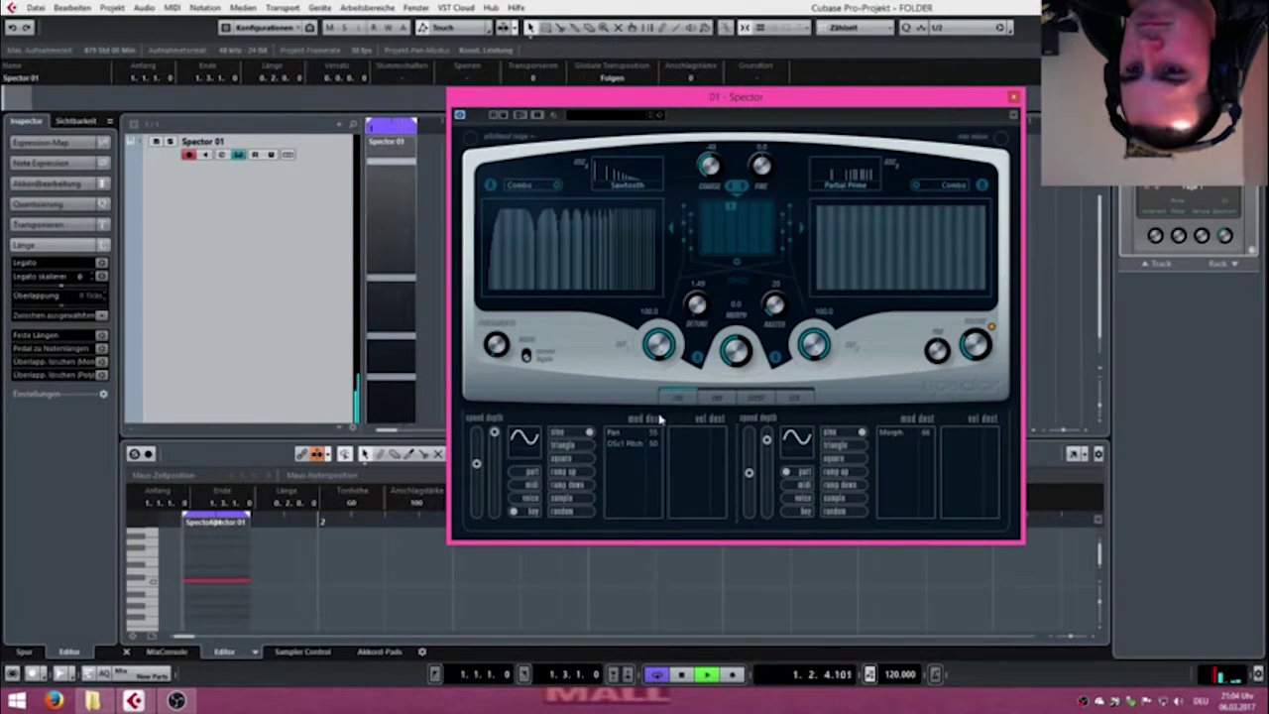
{"action": "left_click", "coordinate": [653, 462]}
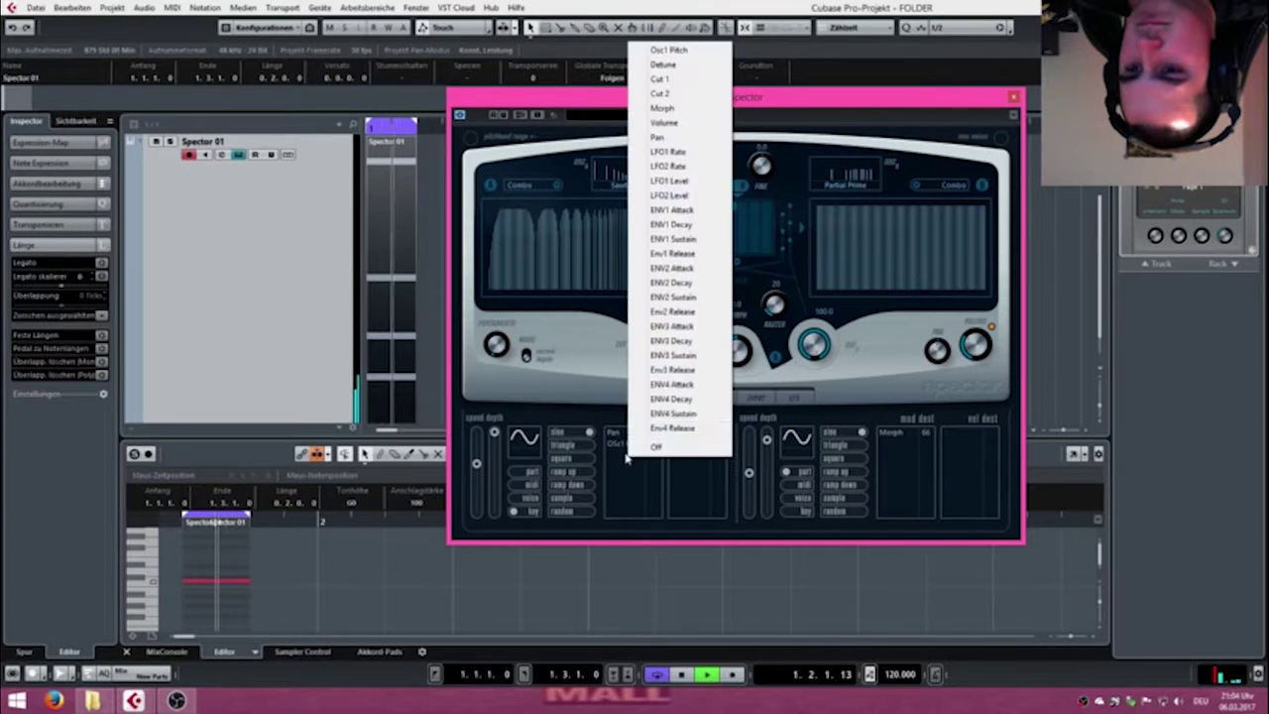
{"action": "left_click", "coordinate": [674, 67]}
{"action": "left_click", "coordinate": [647, 462]}
{"action": "left_click", "coordinate": [674, 249]}
{"action": "left_click", "coordinate": [649, 477]}
{"action": "left_click", "coordinate": [678, 337]}
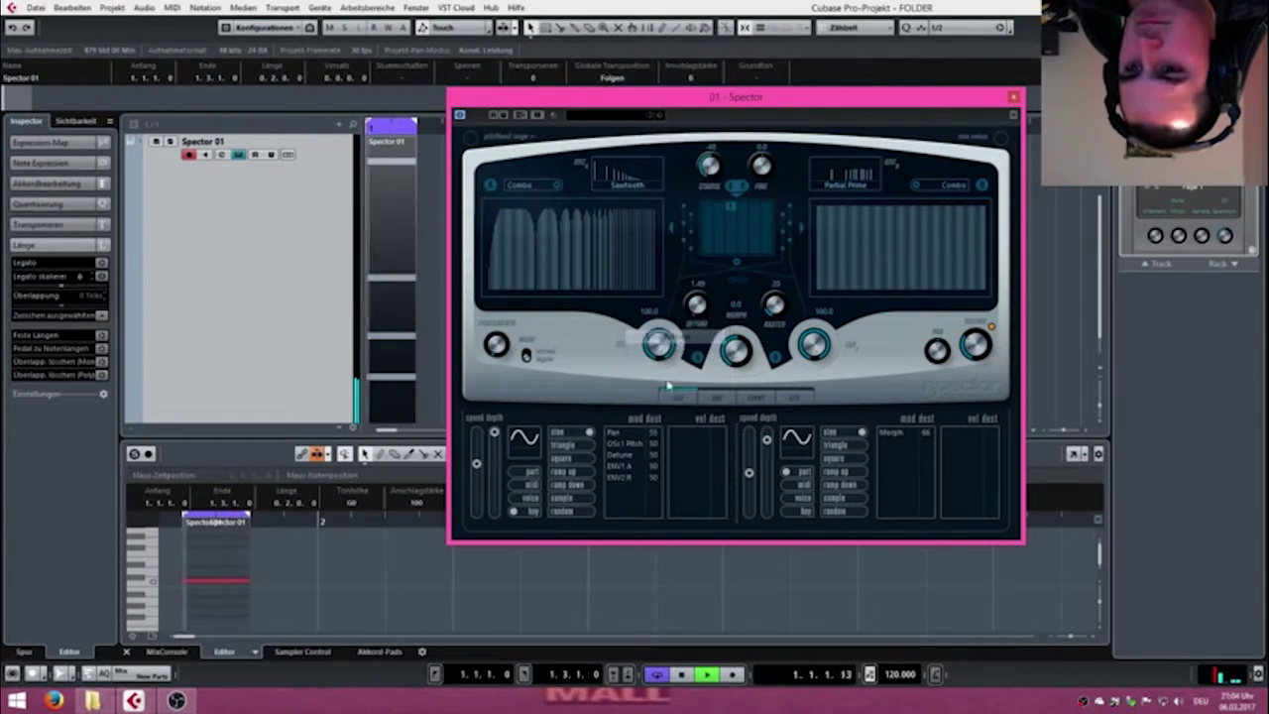
Replace the first LFO's ENV2 Release and ENV1 Attack destinations with ENV2 Decay and ENV1 Release.
{"action": "left_click", "coordinate": [645, 480]}
{"action": "left_click", "coordinate": [653, 467]}
{"action": "left_click", "coordinate": [626, 467]}
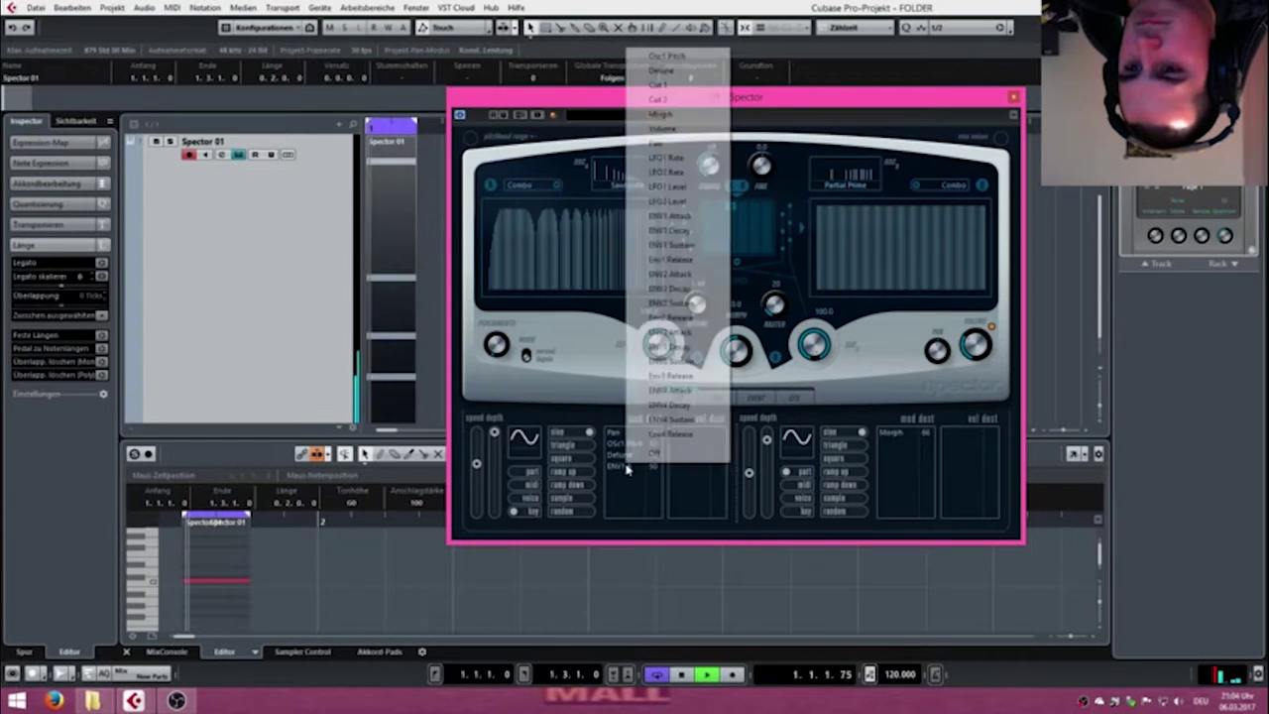
{"action": "left_click", "coordinate": [654, 455]}
{"action": "left_click", "coordinate": [623, 456]}
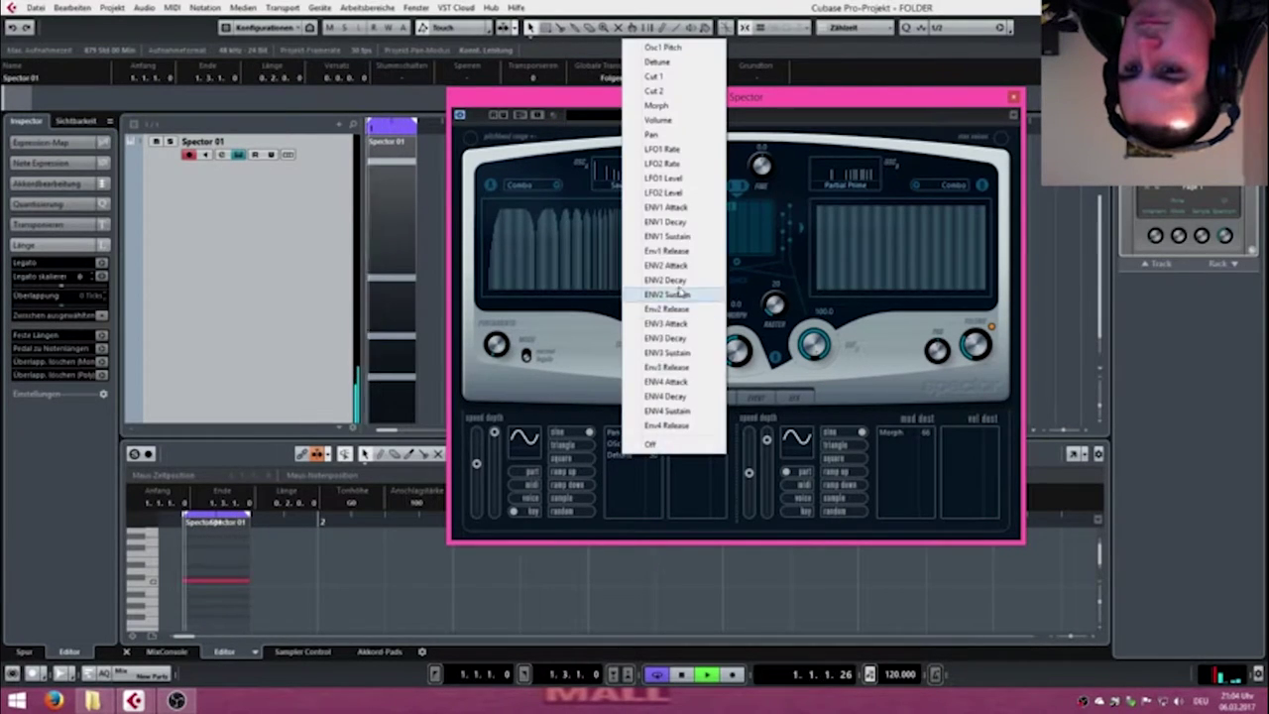
{"action": "left_click", "coordinate": [657, 280]}
{"action": "left_click", "coordinate": [624, 473]}
{"action": "left_click", "coordinate": [674, 281]}
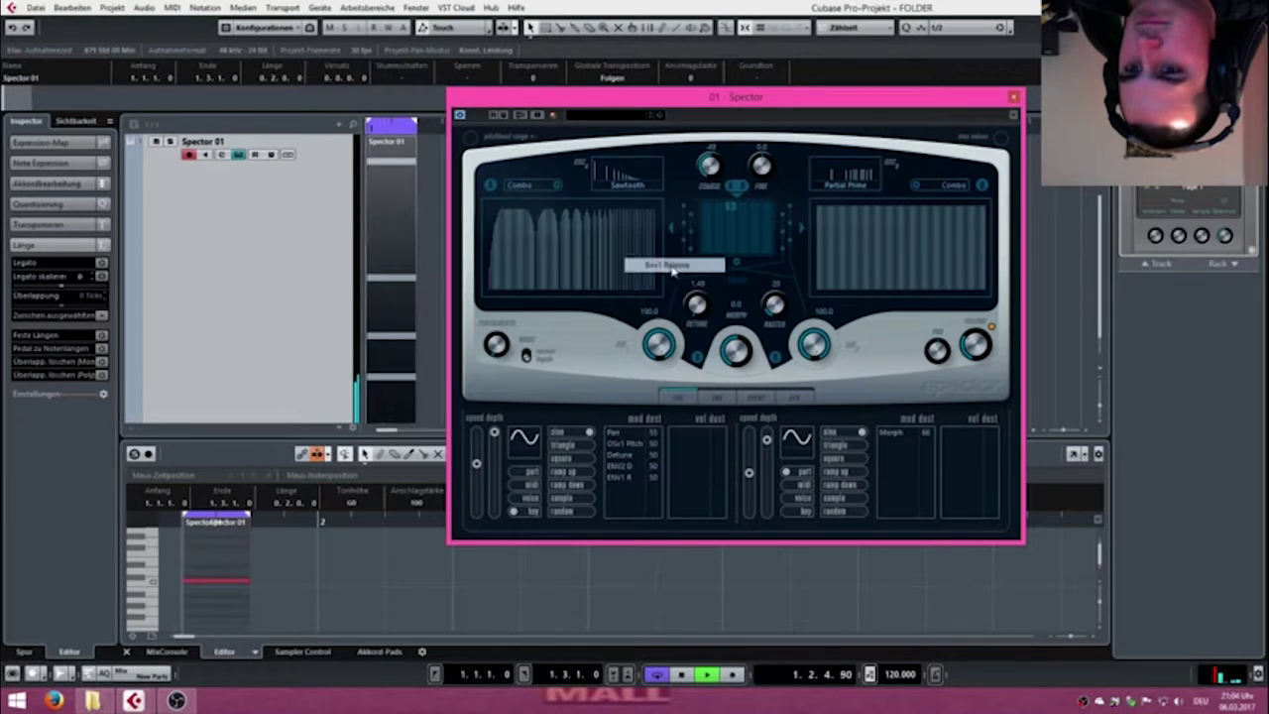
Remove Detune and Osc1 Pitch from the first LFO's modulation destinations and add Morph.
{"action": "left_click", "coordinate": [628, 461]}
{"action": "left_click", "coordinate": [650, 446]}
{"action": "left_click", "coordinate": [622, 443]}
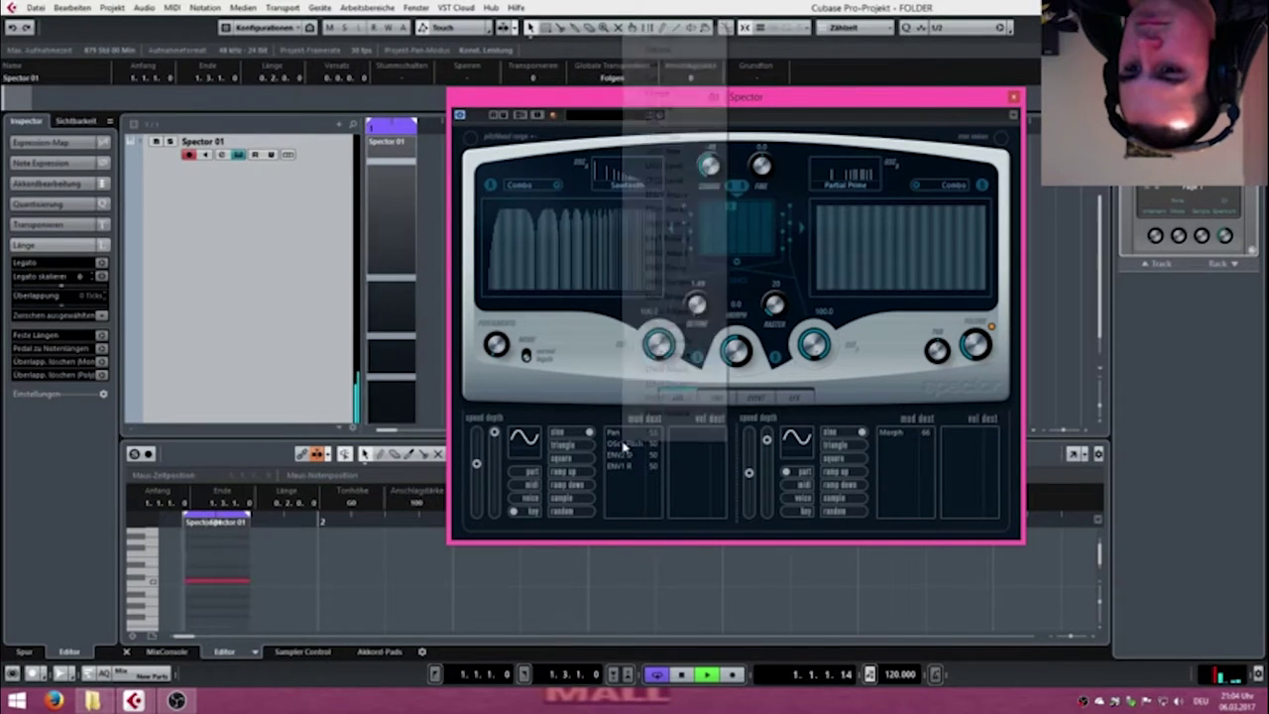
{"action": "left_click", "coordinate": [638, 433]}
{"action": "left_click", "coordinate": [616, 436]}
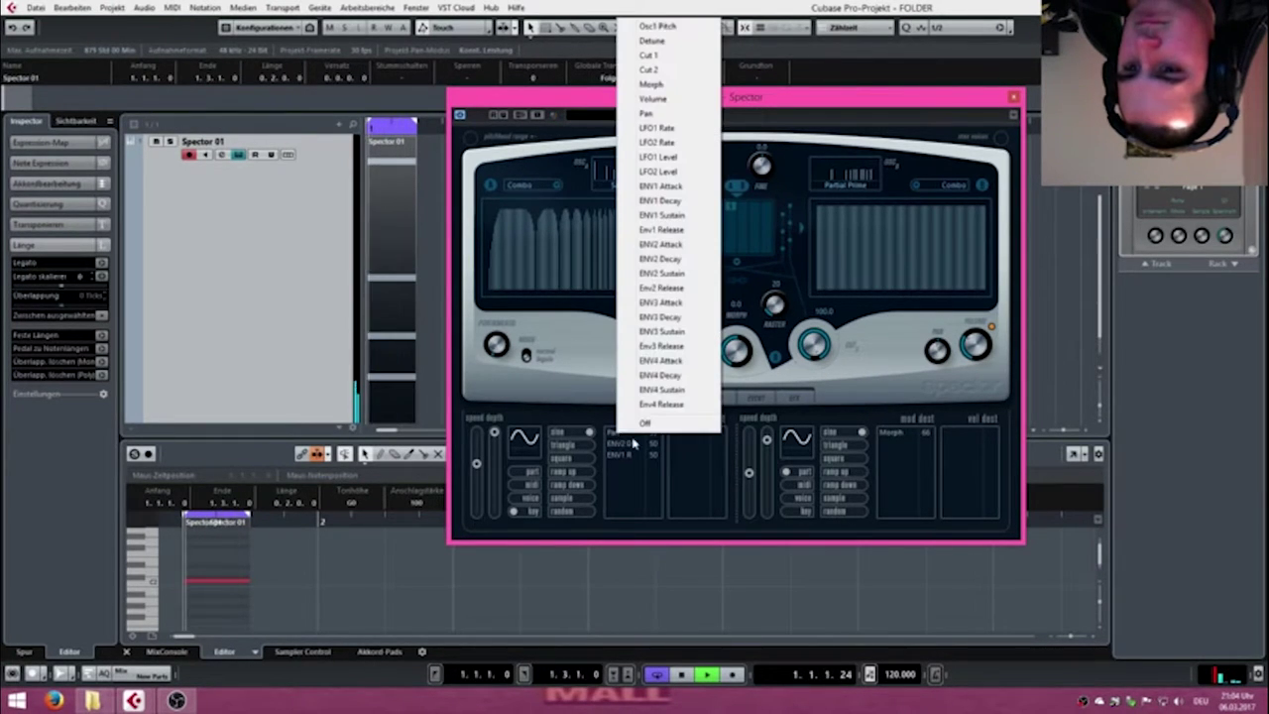
{"action": "left_click", "coordinate": [652, 84]}
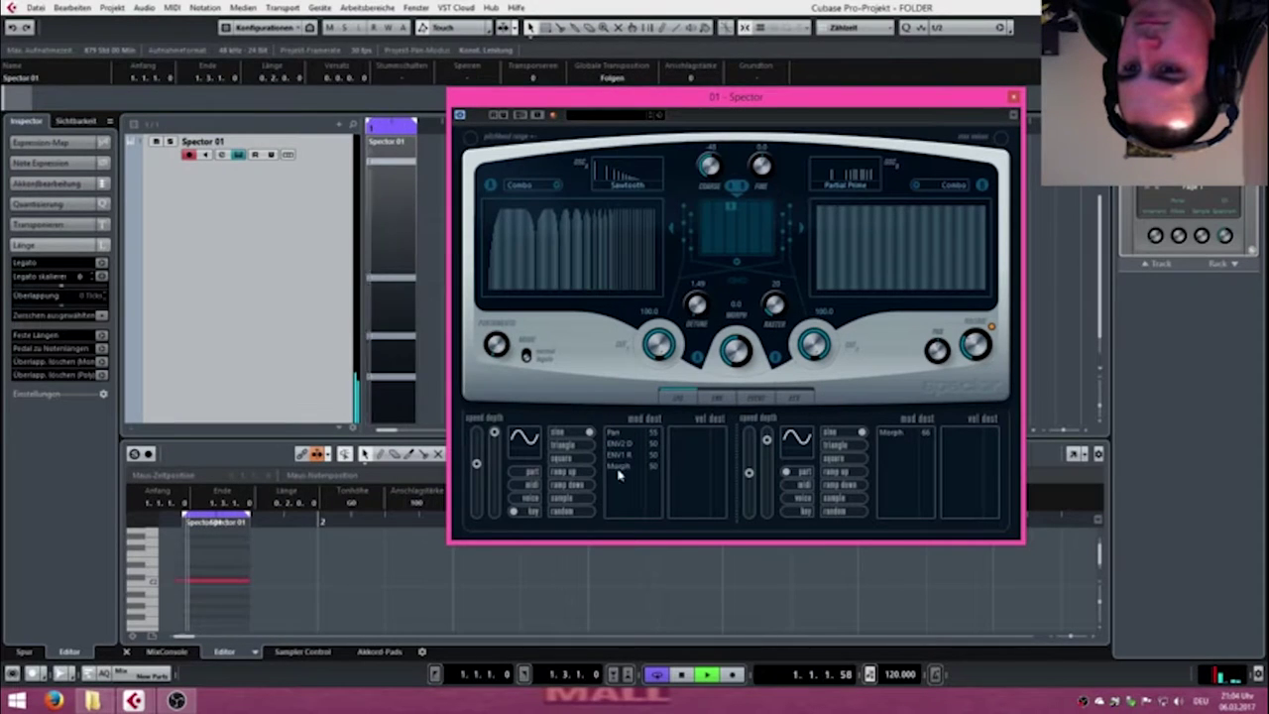
Remove Pan, ENV2 Decay and ENV1 Release from the first LFO's modulation destinations and add Volume.
{"action": "left_click", "coordinate": [617, 436]}
{"action": "left_click", "coordinate": [650, 421]}
{"action": "left_click", "coordinate": [640, 434]}
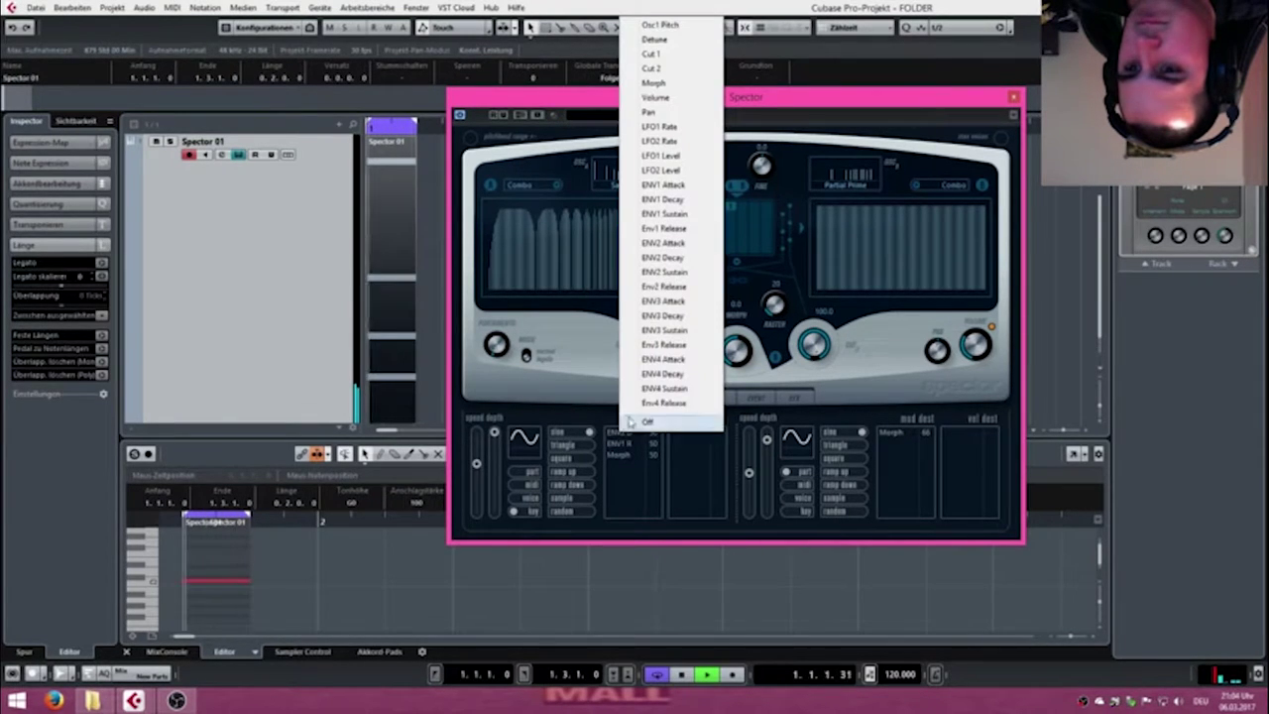
{"action": "left_click", "coordinate": [649, 420]}
{"action": "left_click", "coordinate": [618, 434]}
{"action": "left_click", "coordinate": [647, 420]}
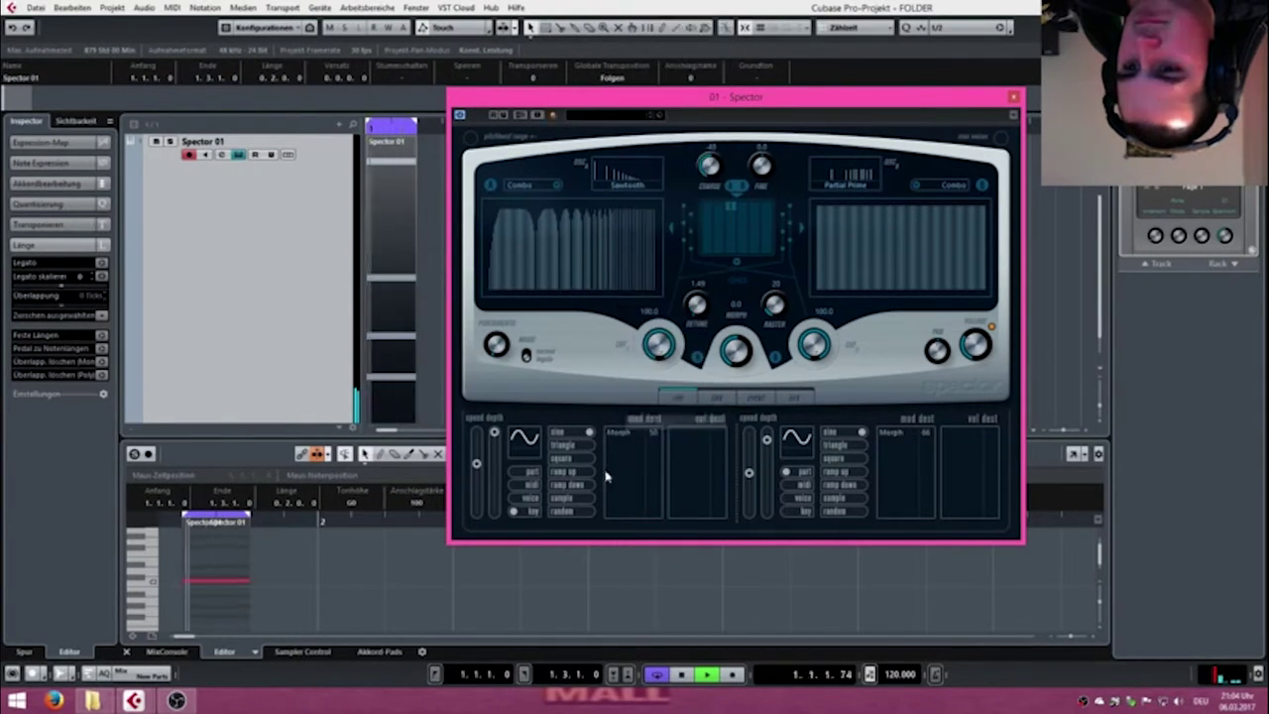
{"action": "left_click", "coordinate": [622, 471]}
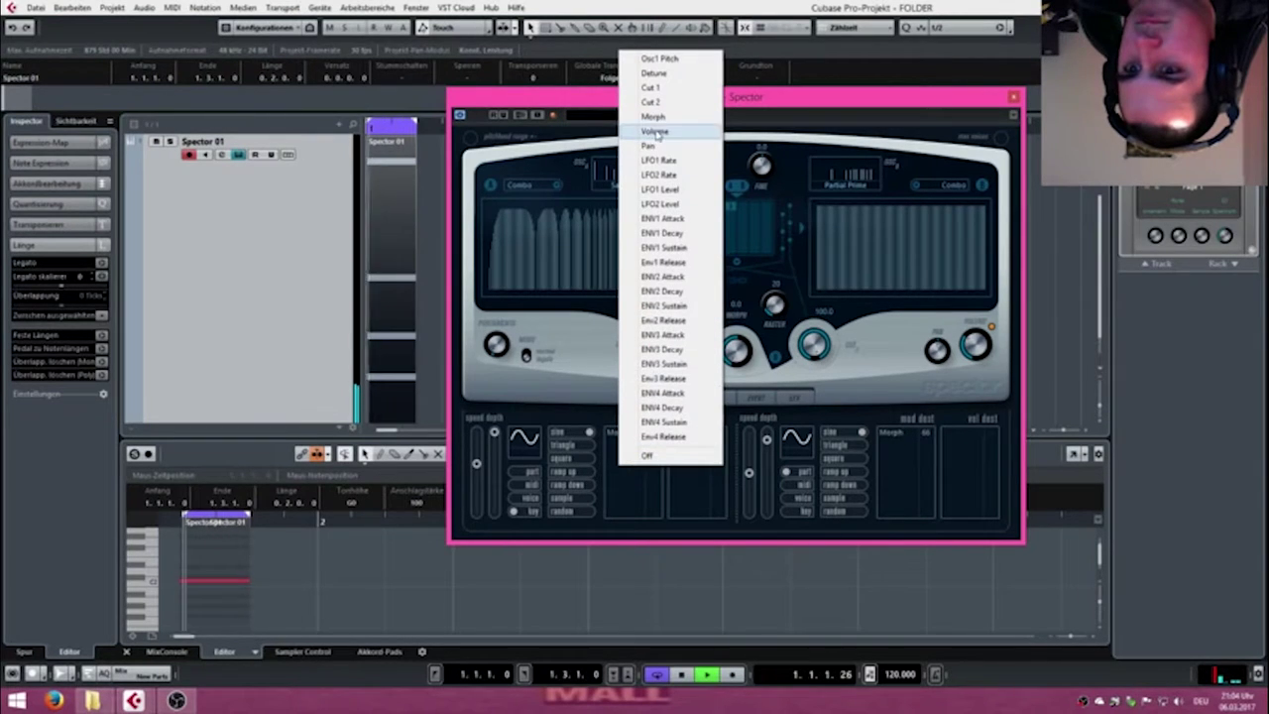
{"action": "left_click", "coordinate": [654, 131]}
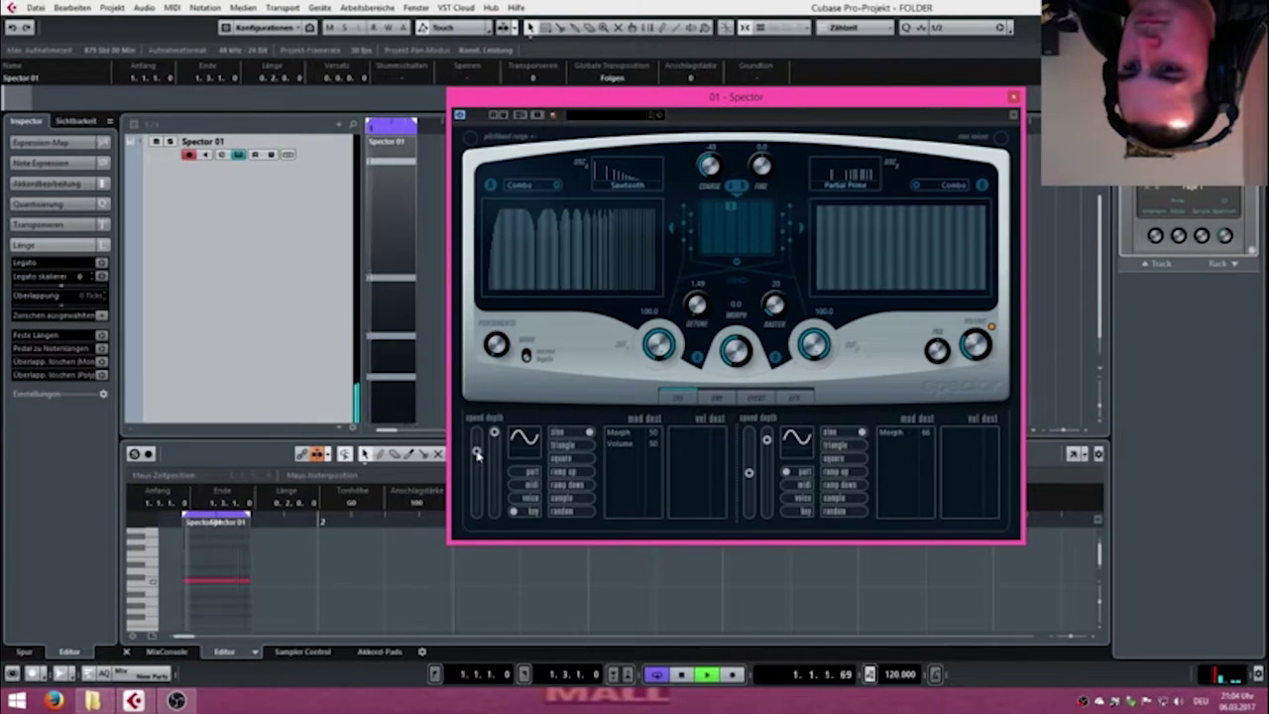
Raise the first LFO's Morph and Volume modulation amounts to 99, try a faster speed, and slow the LFO down.
{"action": "left_click_drag", "start_coordinate": [478, 446], "coordinate": [488, 456]}
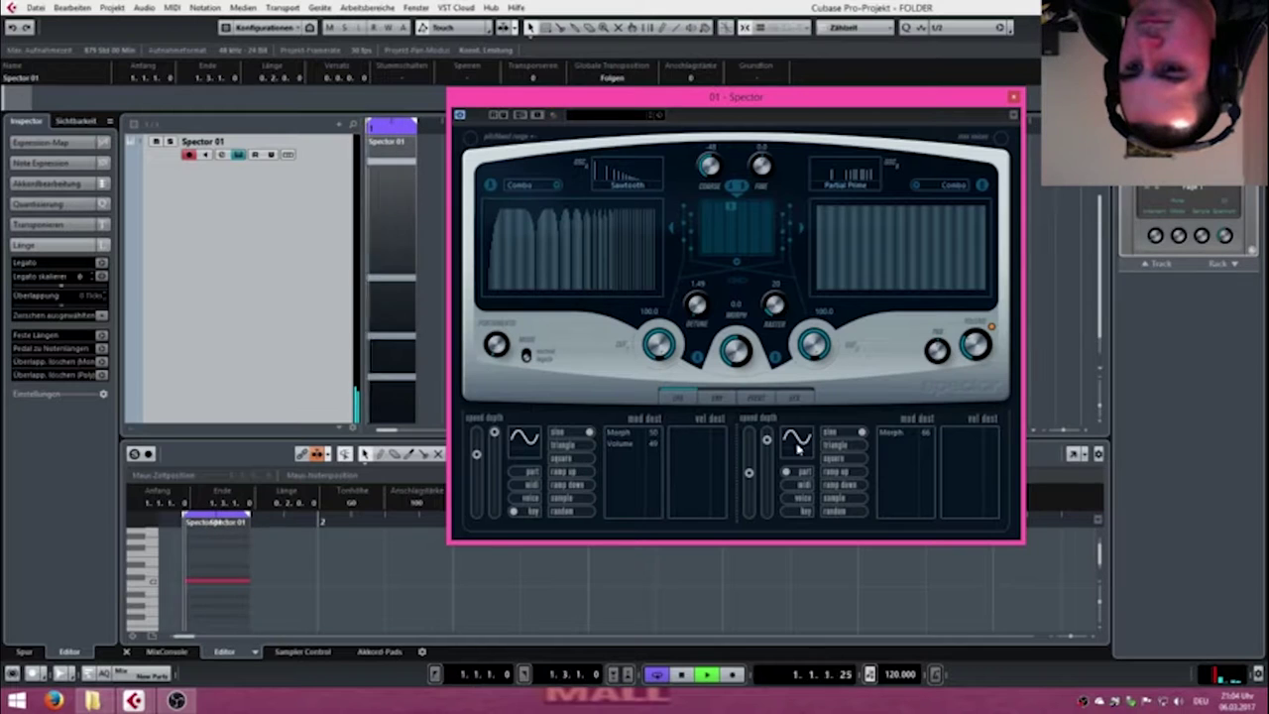
{"action": "left_click_drag", "start_coordinate": [629, 452], "coordinate": [691, 559]}
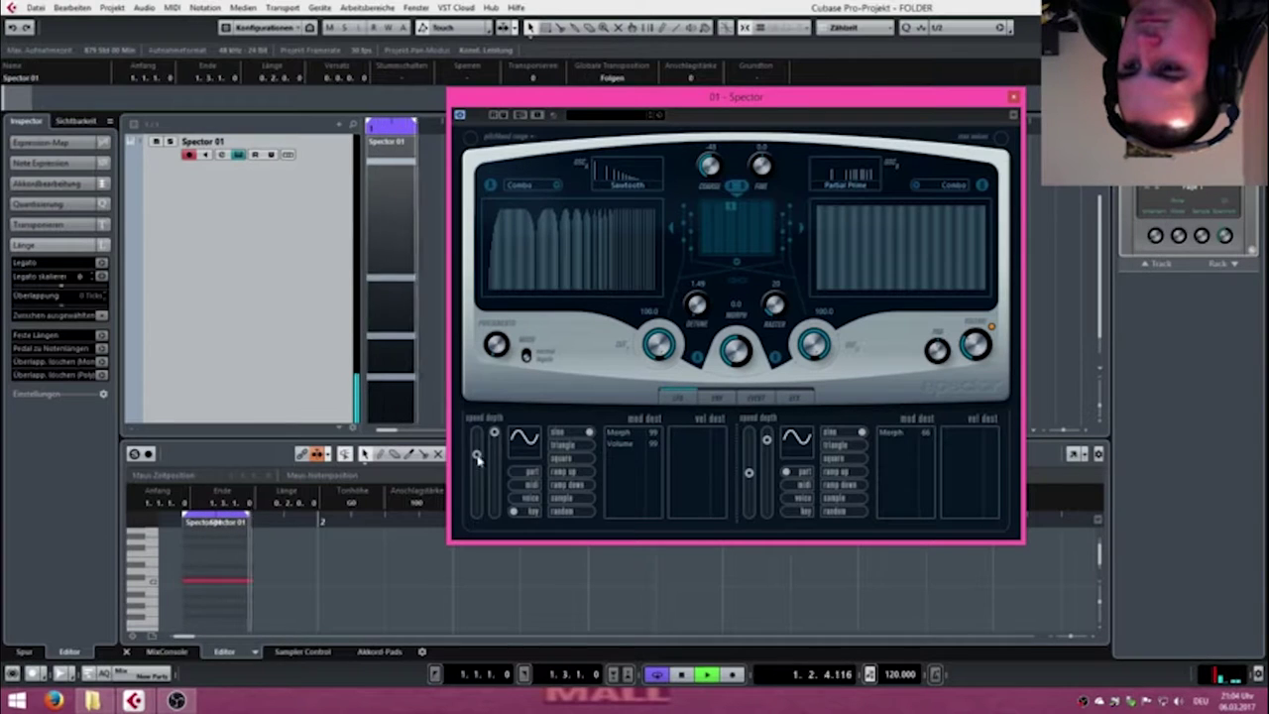
{"action": "left_click_drag", "start_coordinate": [480, 442], "coordinate": [490, 473]}
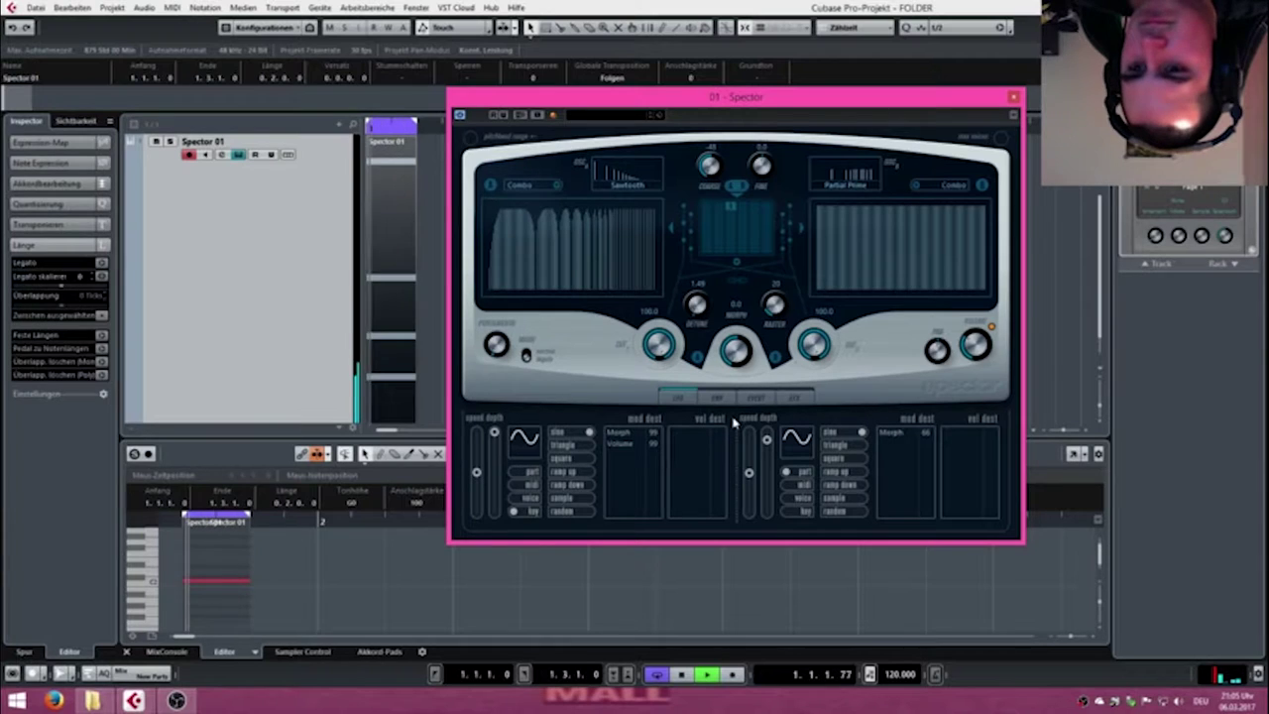
Set Detune to about 15.6, fine tuning to -50.0, Raster to 0 and Morph to 59.5.
{"action": "left_click_drag", "start_coordinate": [693, 302], "coordinate": [733, 444]}
{"action": "left_click_drag", "start_coordinate": [718, 354], "coordinate": [709, 307]}
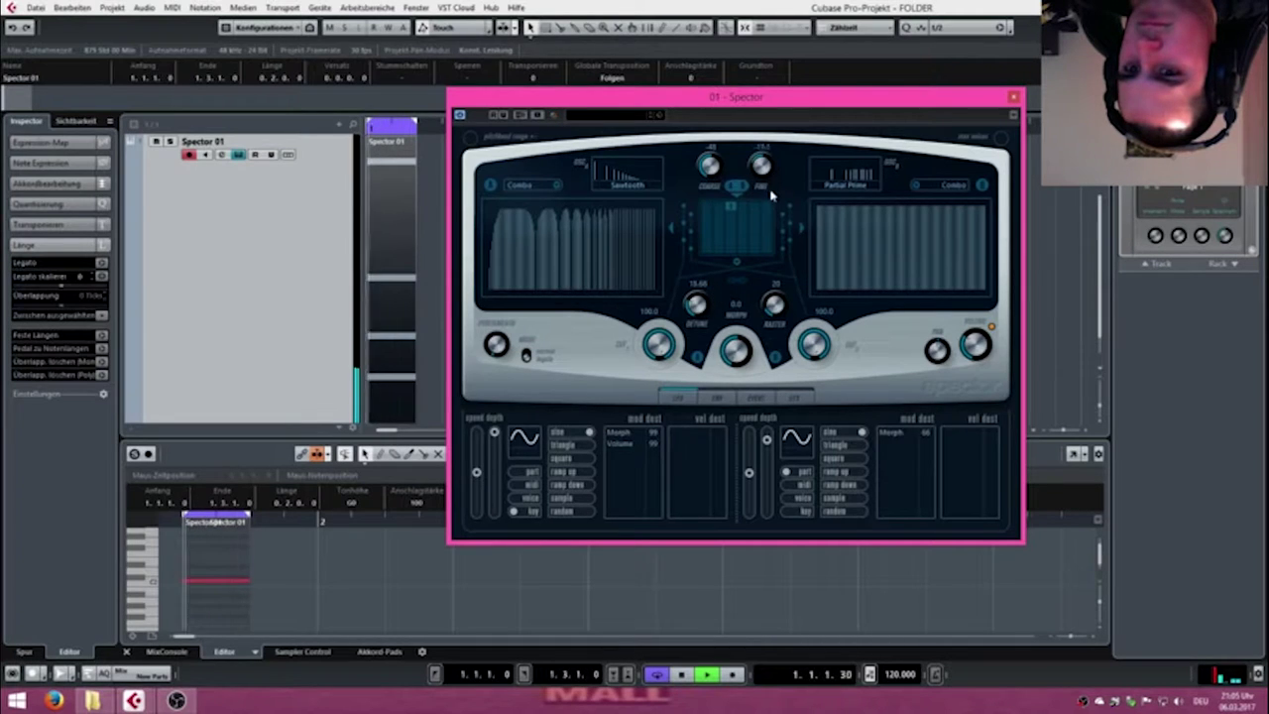
{"action": "left_click_drag", "start_coordinate": [772, 303], "coordinate": [776, 258]}
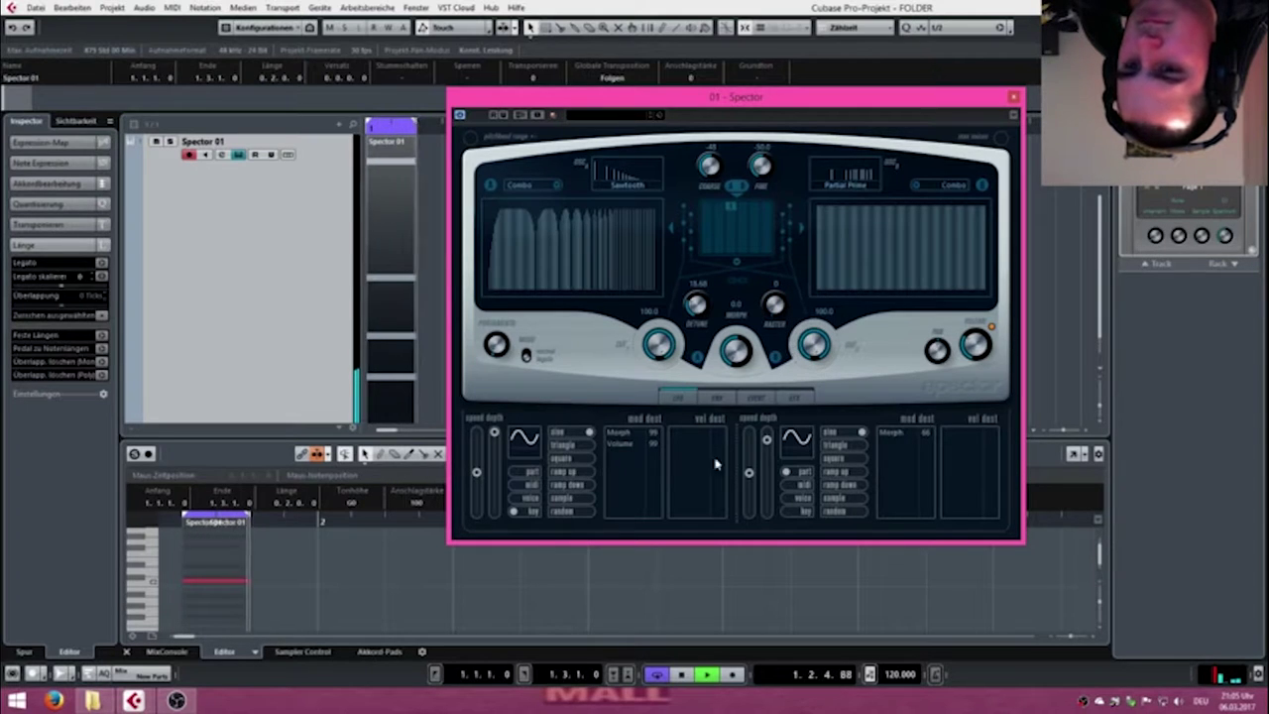
{"action": "left_click_drag", "start_coordinate": [735, 355], "coordinate": [736, 339]}
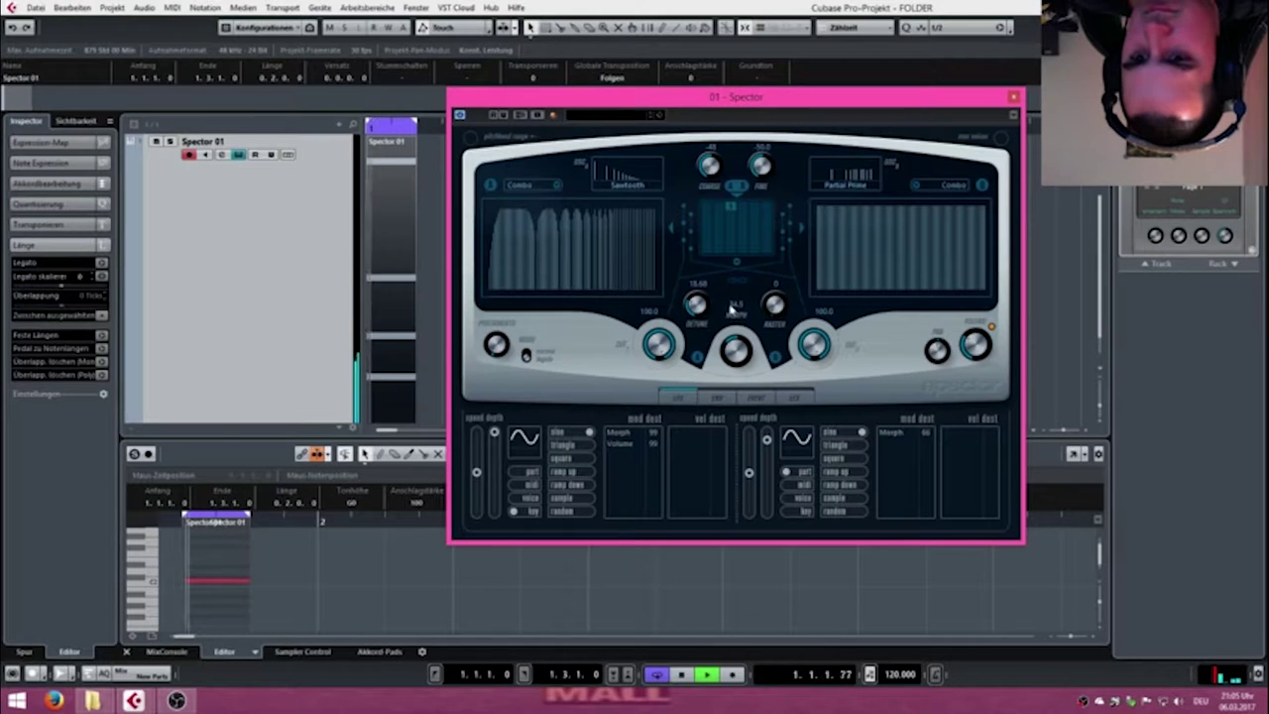
{"action": "left_click_drag", "start_coordinate": [733, 288], "coordinate": [735, 283]}
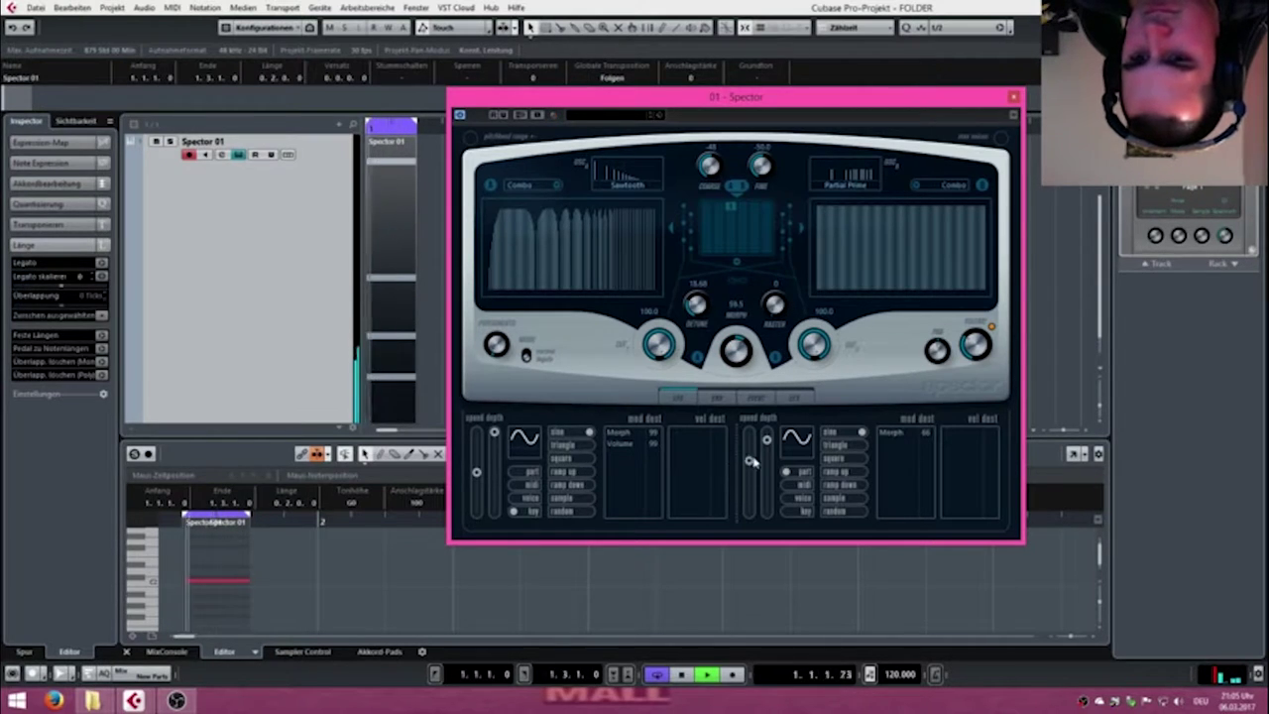
Reduce the second LFO's depth, adjust its speed, and add ENV4 Attack, LFO1 Rate and LFO2 Rate as modulation destinations.
{"action": "left_click_drag", "start_coordinate": [765, 442], "coordinate": [750, 468]}
{"action": "left_click", "coordinate": [928, 452]}
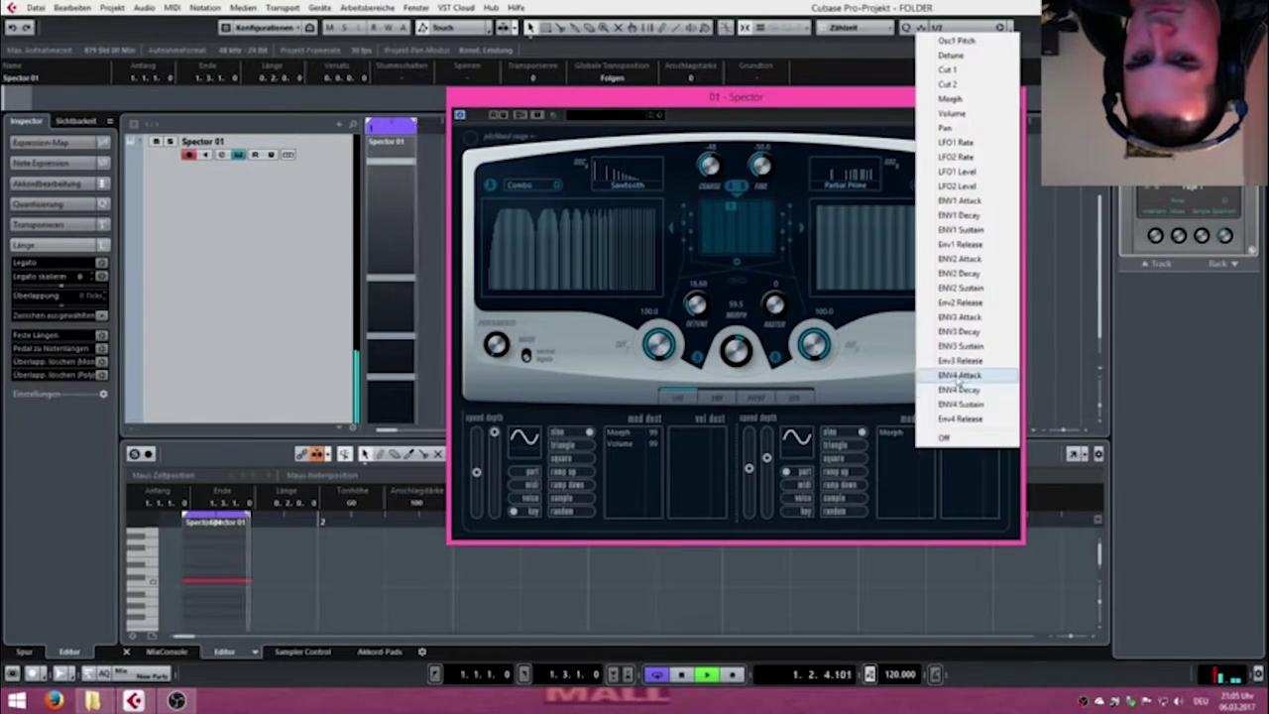
{"action": "left_click", "coordinate": [966, 376]}
{"action": "left_click", "coordinate": [902, 486]}
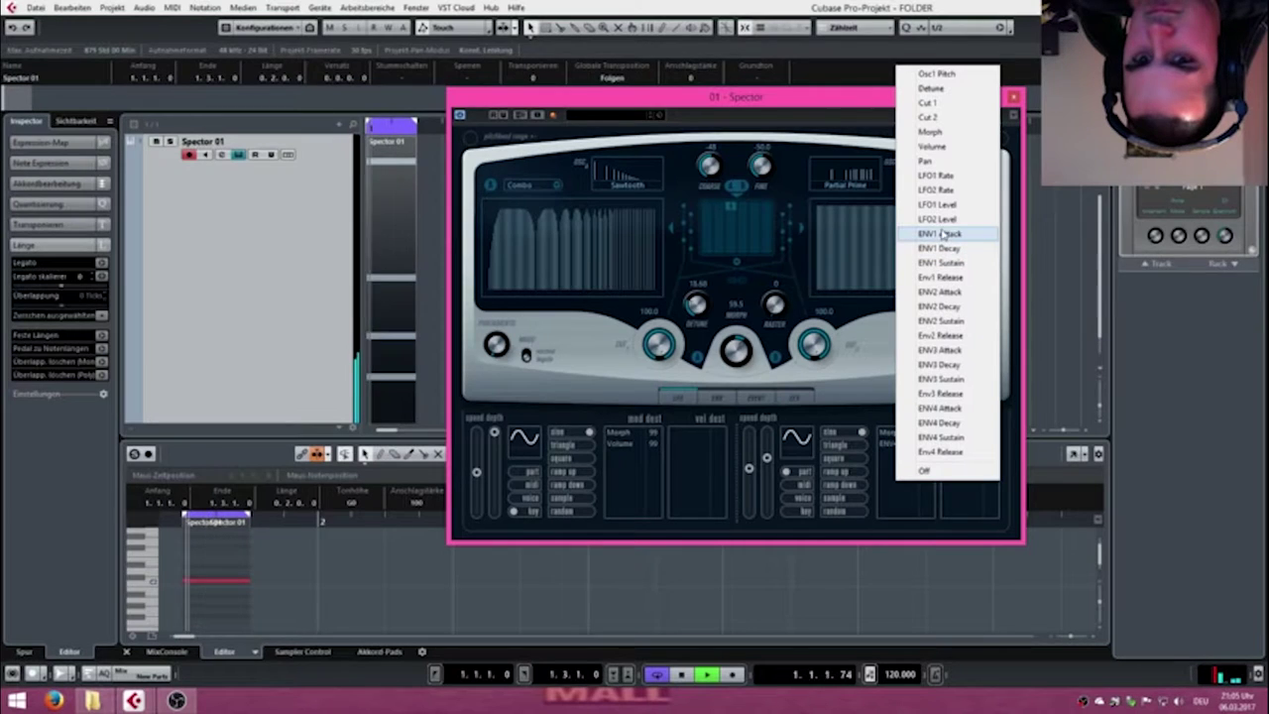
{"action": "left_click", "coordinate": [917, 471]}
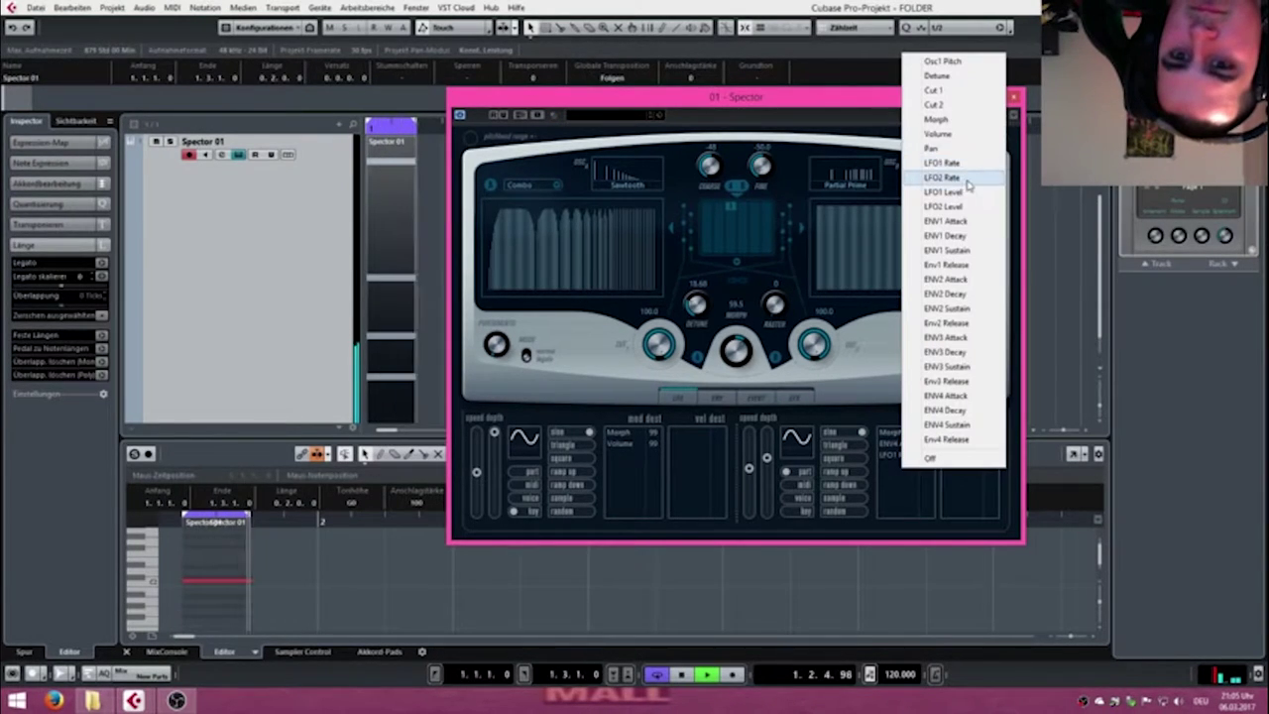
{"action": "left_click", "coordinate": [939, 177]}
{"action": "left_click", "coordinate": [895, 493]}
{"action": "left_click", "coordinate": [911, 445]}
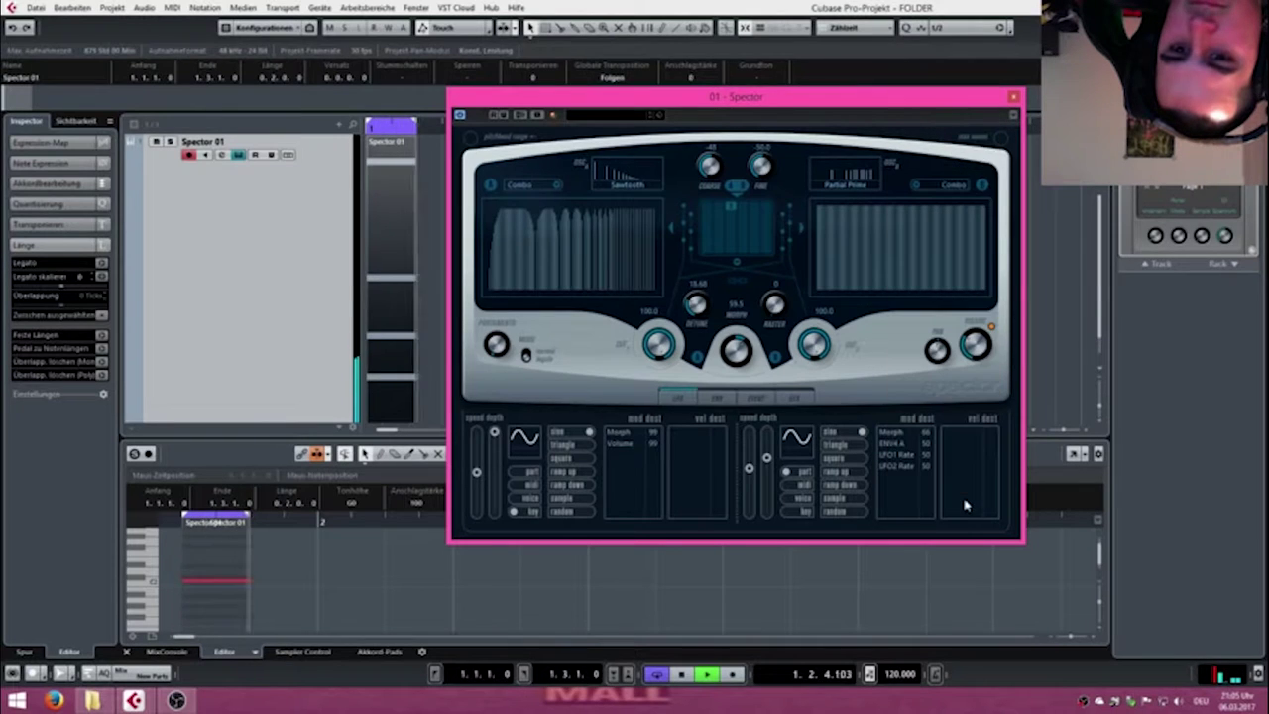
Assign Morph as the second LFO's velocity destination and Cut 1 as the first LFO's velocity destination.
{"action": "left_click", "coordinate": [967, 504]}
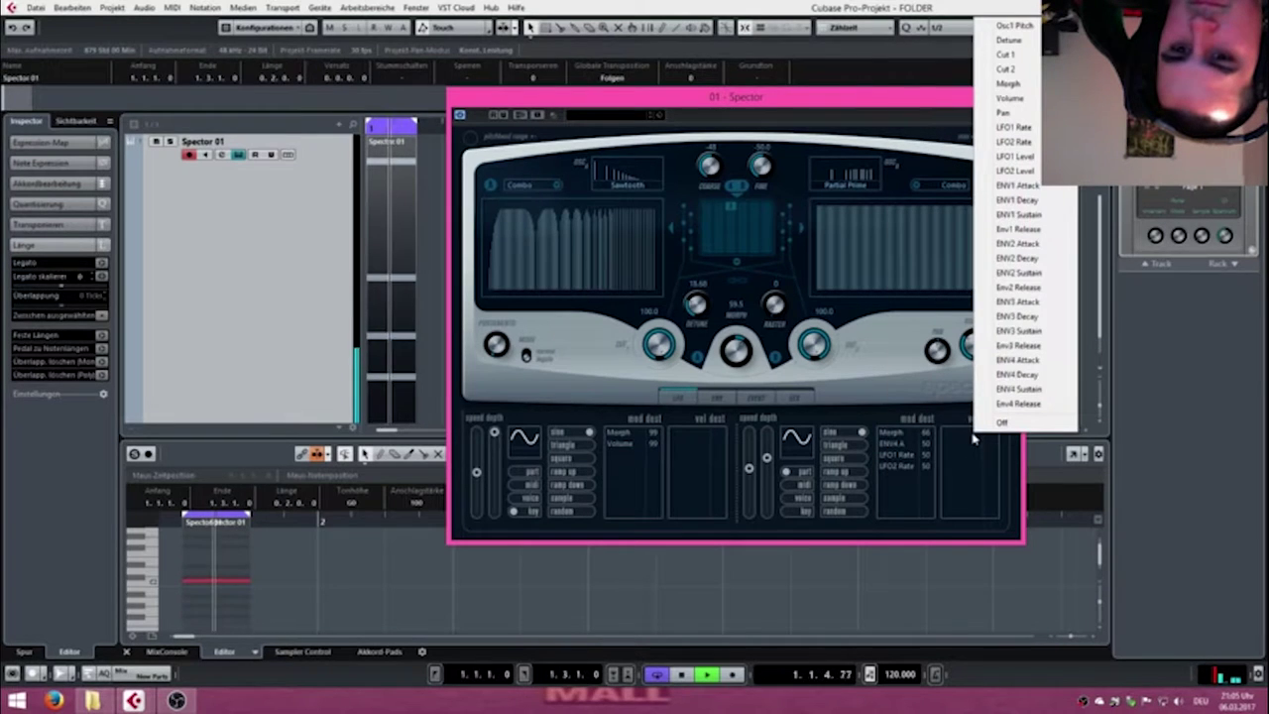
{"action": "left_click", "coordinate": [1008, 83]}
{"action": "left_click", "coordinate": [700, 461]}
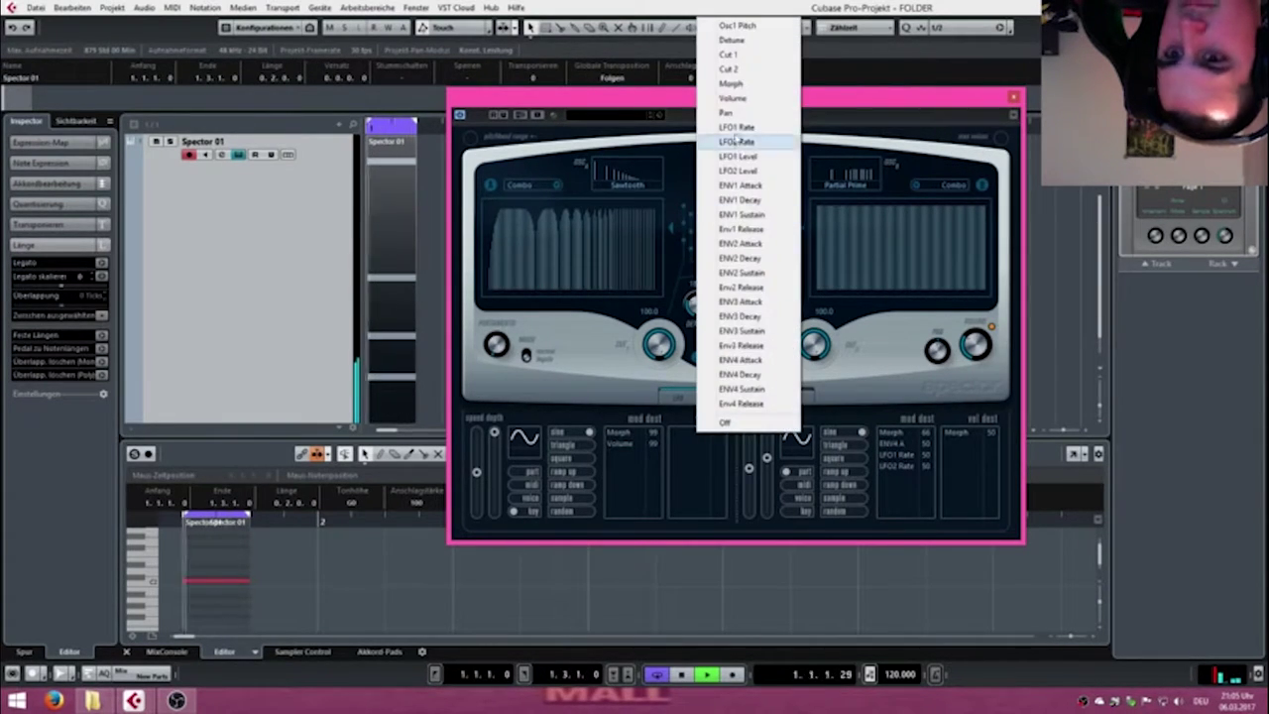
{"action": "left_click", "coordinate": [726, 54]}
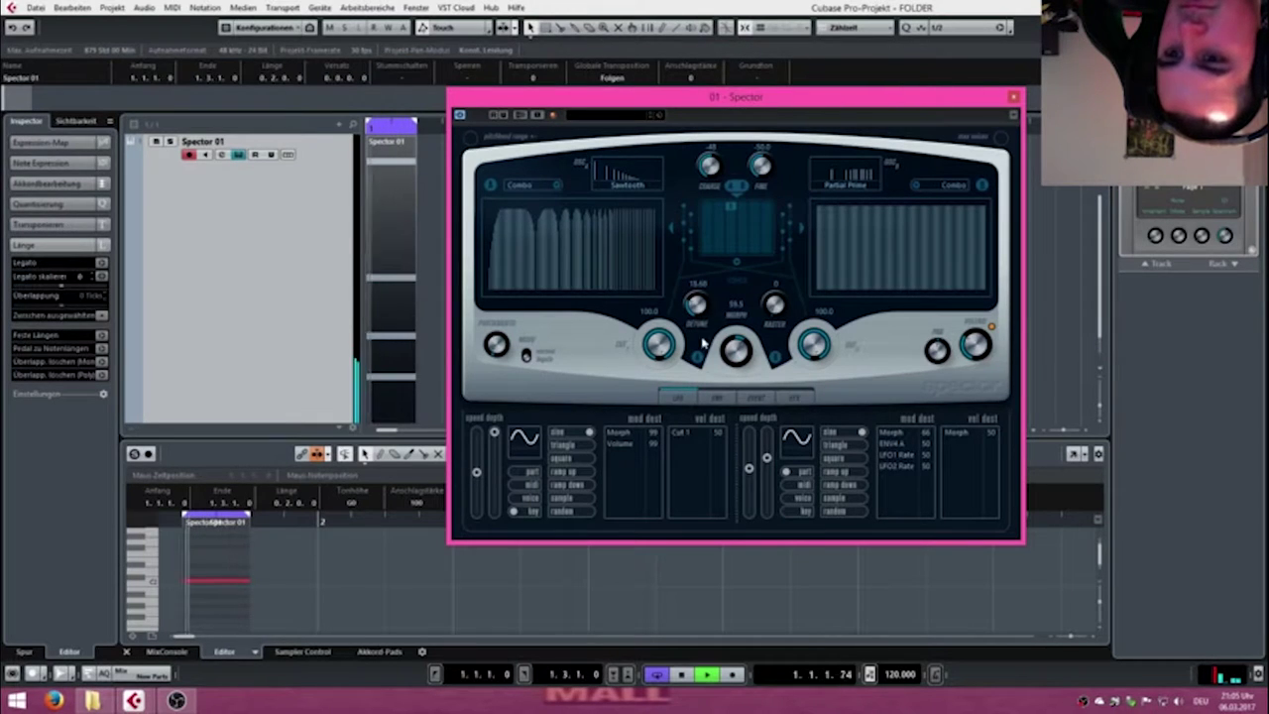
Lower Cut 1 to about 43 and Cut 2 to about 78.
{"action": "left_click_drag", "start_coordinate": [669, 345], "coordinate": [666, 377]}
{"action": "left_click_drag", "start_coordinate": [813, 343], "coordinate": [804, 448]}
{"action": "left_click_drag", "start_coordinate": [801, 392], "coordinate": [803, 361]}
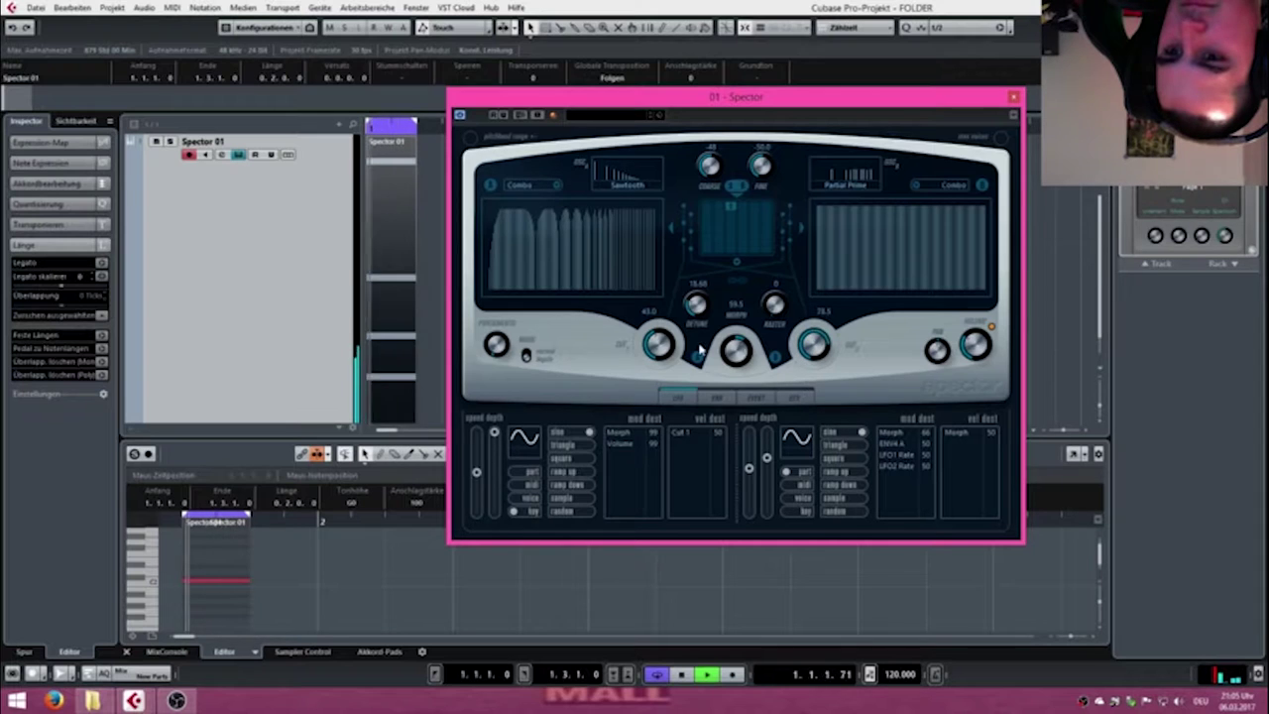
Raise Cut 1 to 72.0 and Morph to 100.0, and set the second LFO to maximum depth at a slower speed.
{"action": "left_click_drag", "start_coordinate": [657, 341], "coordinate": [746, 298]}
{"action": "mouse_move", "coordinate": [747, 476]}
{"action": "left_mouse_down"}
{"action": "mouse_move", "coordinate": [749, 430]}
{"action": "mouse_move", "coordinate": [766, 429]}
{"action": "mouse_move", "coordinate": [751, 458]}
{"action": "mouse_move", "coordinate": [756, 501]}
{"action": "left_mouse_up"}
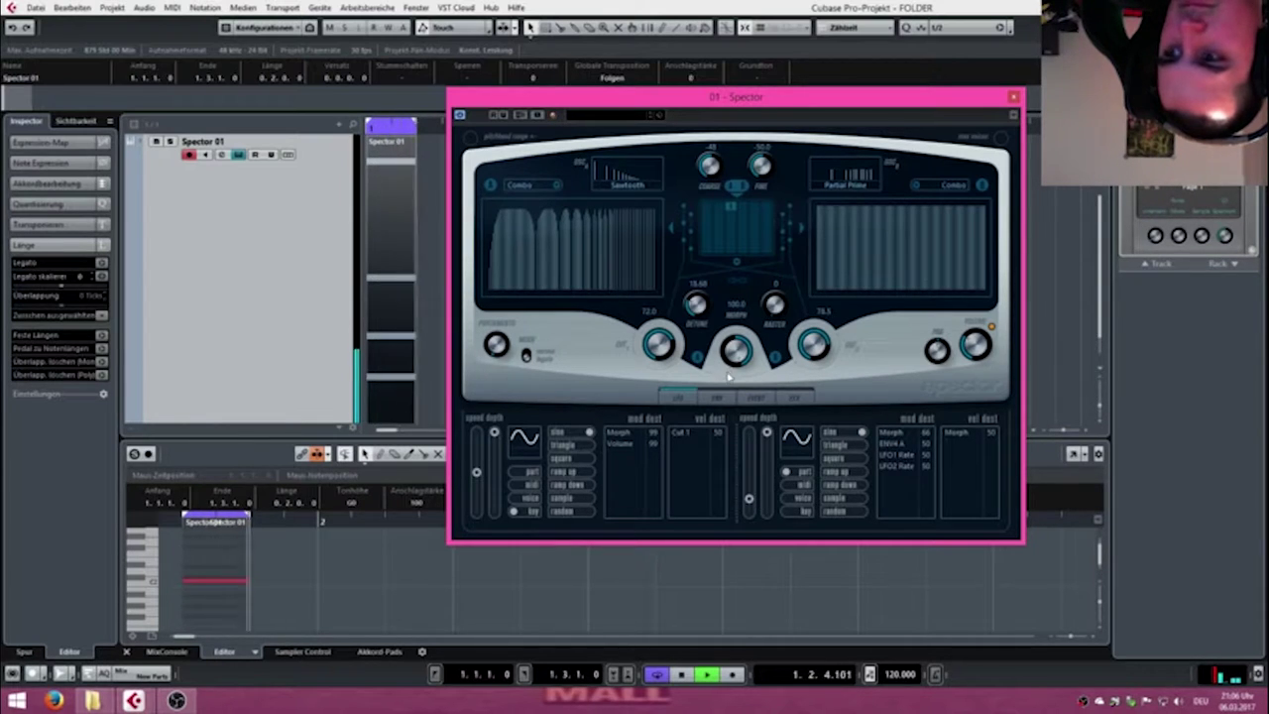
Remove Morph from the second LFO's modulation destinations, and reduce the first LFO's Morph amount to 42 and its depth slightly.
{"action": "left_click", "coordinate": [888, 434]}
{"action": "left_click", "coordinate": [897, 428]}
{"action": "left_click", "coordinate": [610, 436]}
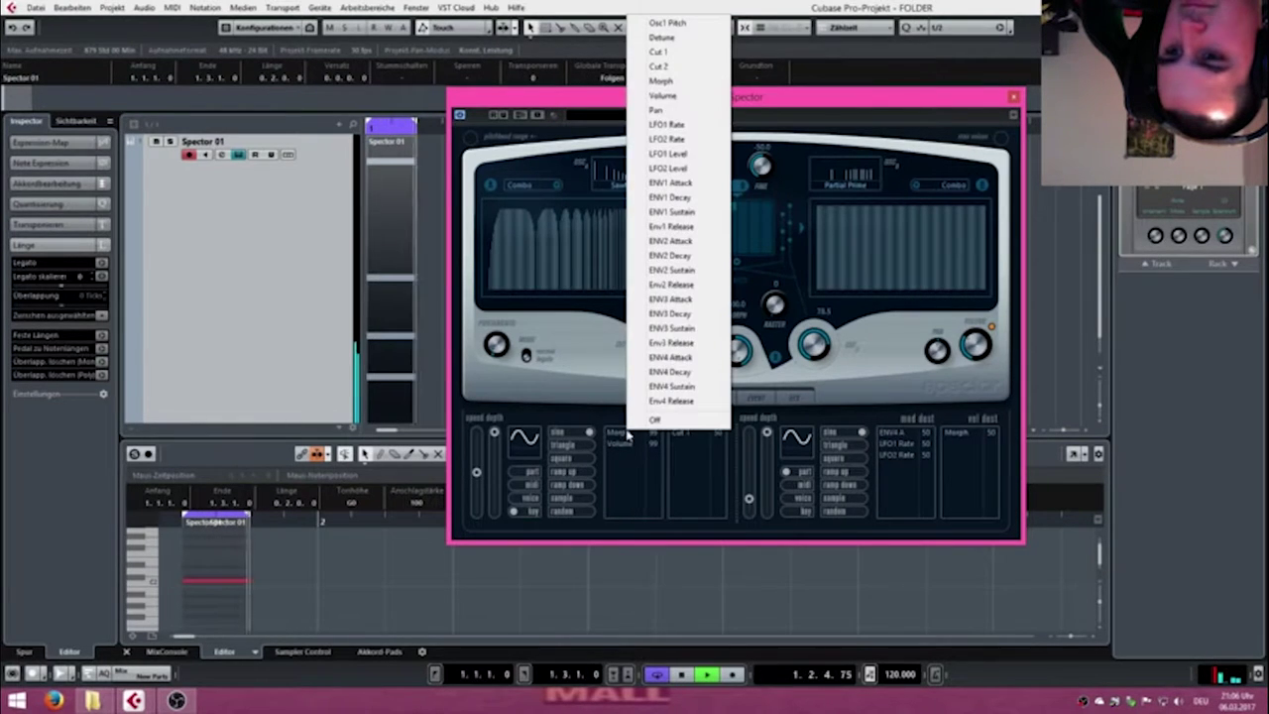
{"action": "left_click", "coordinate": [653, 448]}
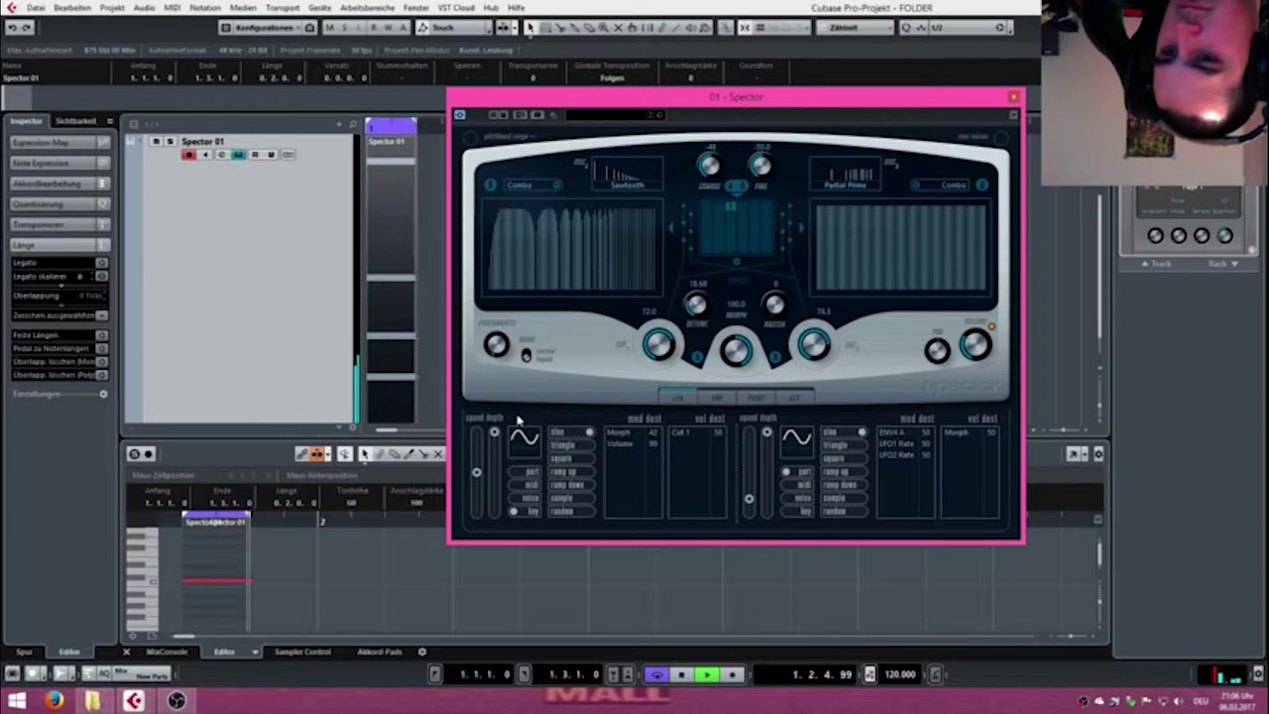
{"action": "left_click_drag", "start_coordinate": [494, 432], "coordinate": [494, 495]}
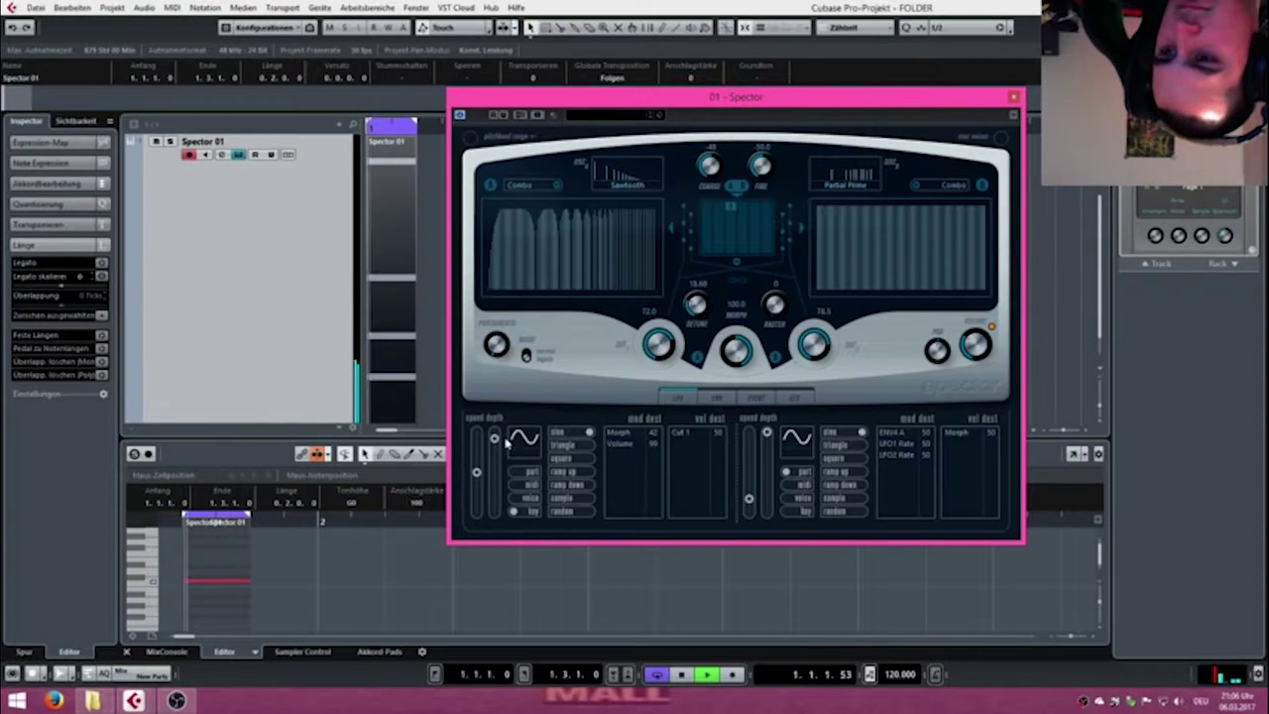
Set envelope 1 to minimum attack and release with maximum decay and sustain, and enable its punch and retrigger options.
{"action": "left_click", "coordinate": [716, 397]}
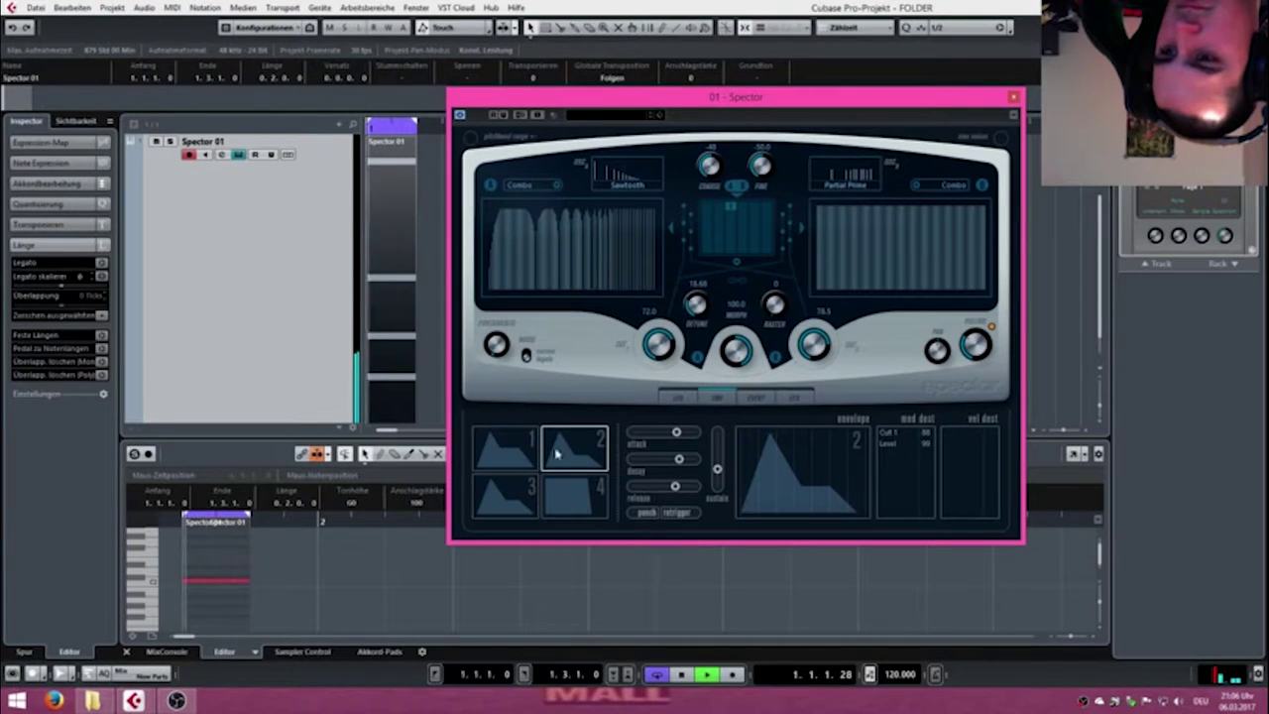
{"action": "left_click", "coordinate": [530, 453]}
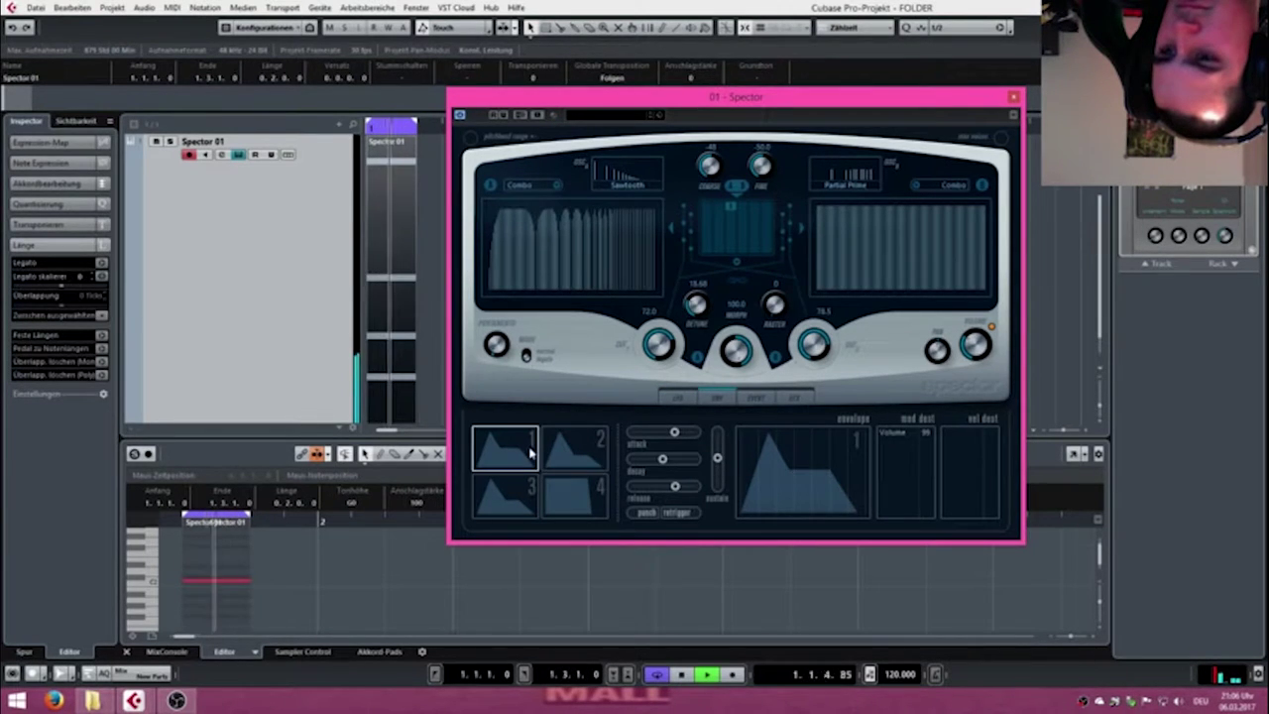
{"action": "left_click", "coordinate": [580, 486]}
{"action": "left_click", "coordinate": [523, 455]}
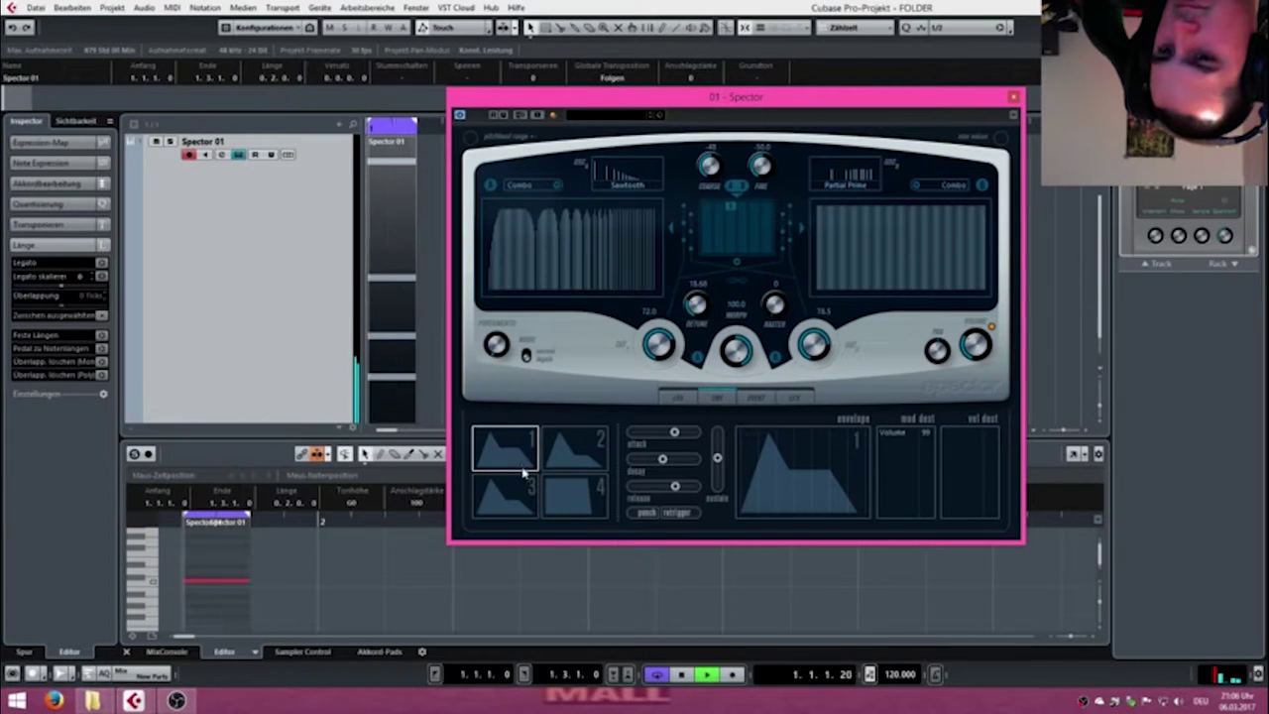
{"action": "left_click_drag", "start_coordinate": [675, 433], "coordinate": [632, 493]}
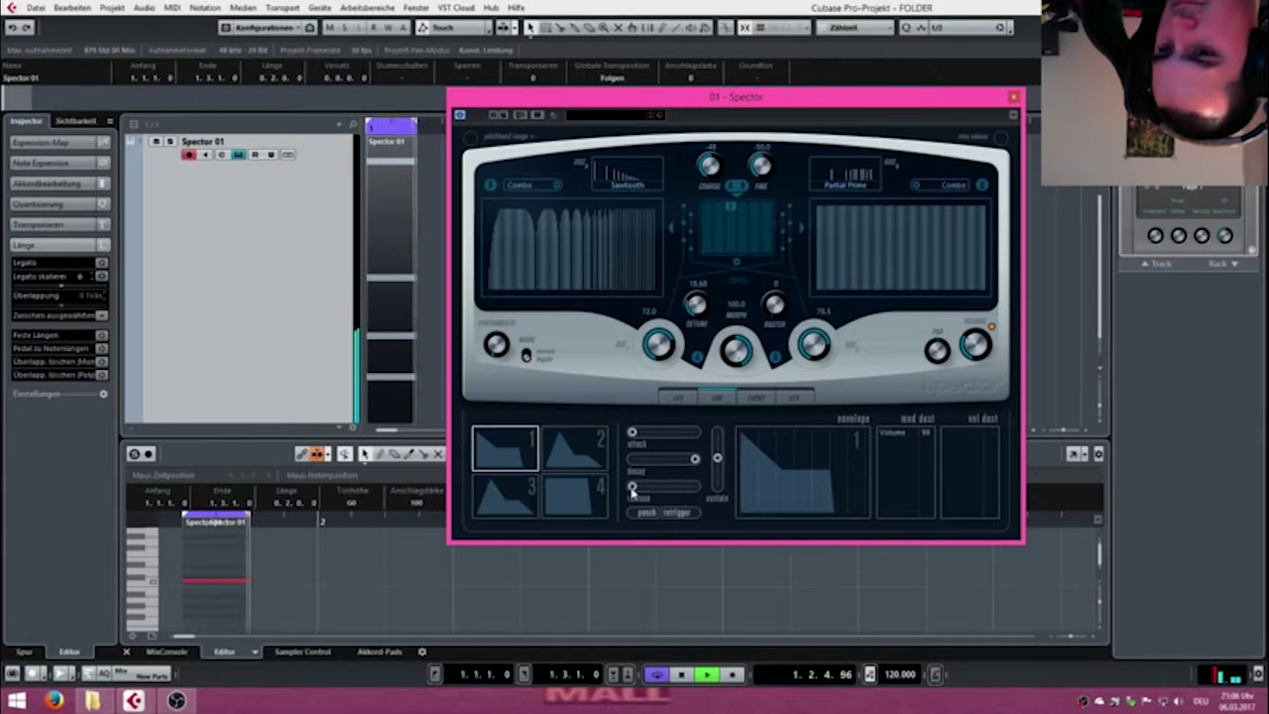
{"action": "left_click_drag", "start_coordinate": [722, 464], "coordinate": [716, 433]}
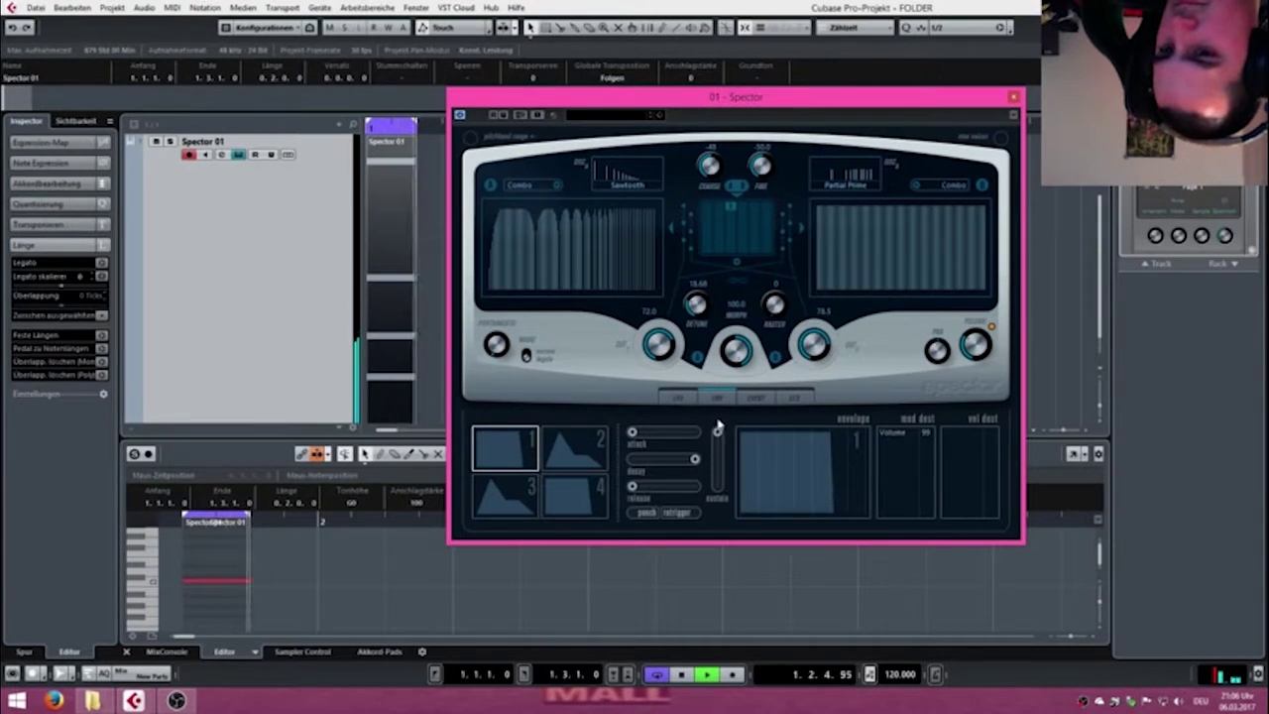
{"action": "left_click", "coordinate": [652, 513]}
{"action": "left_click", "coordinate": [679, 515]}
Set envelope 2 to maximum attack and sustain with minimum decay and release, and lower envelope 1's sustain.
{"action": "left_click", "coordinate": [573, 446]}
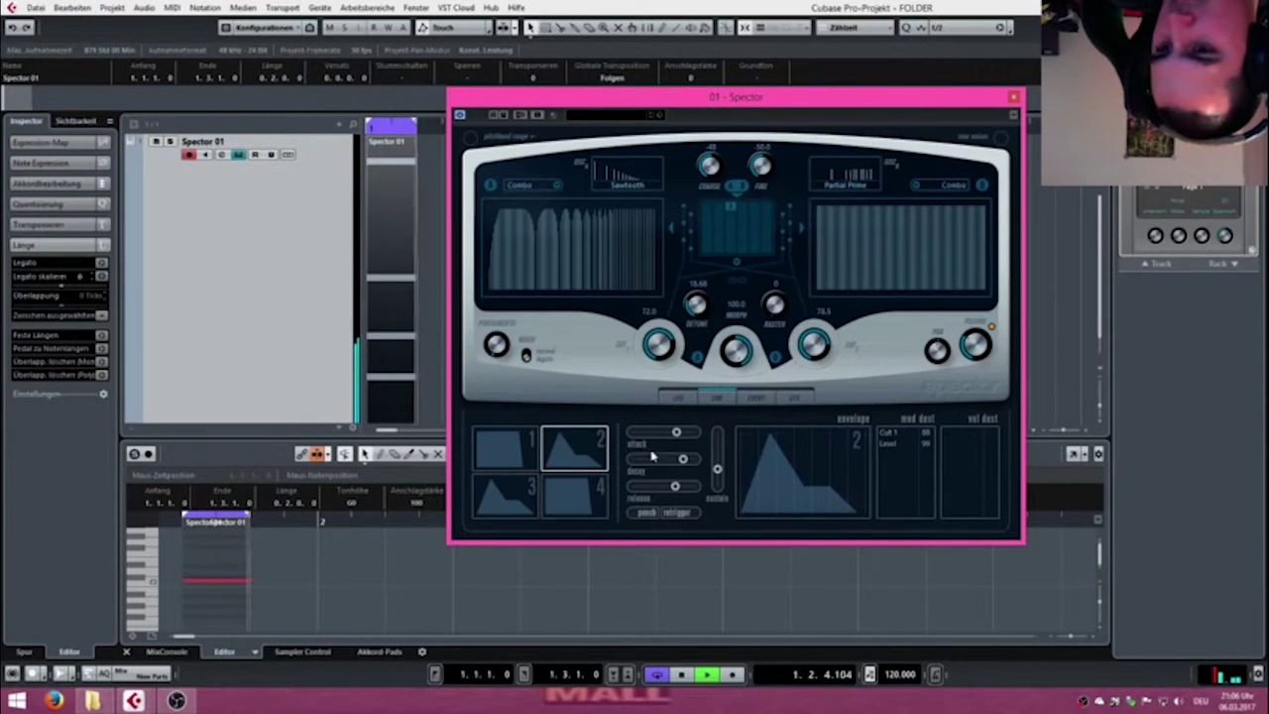
{"action": "left_click_drag", "start_coordinate": [677, 433], "coordinate": [619, 499]}
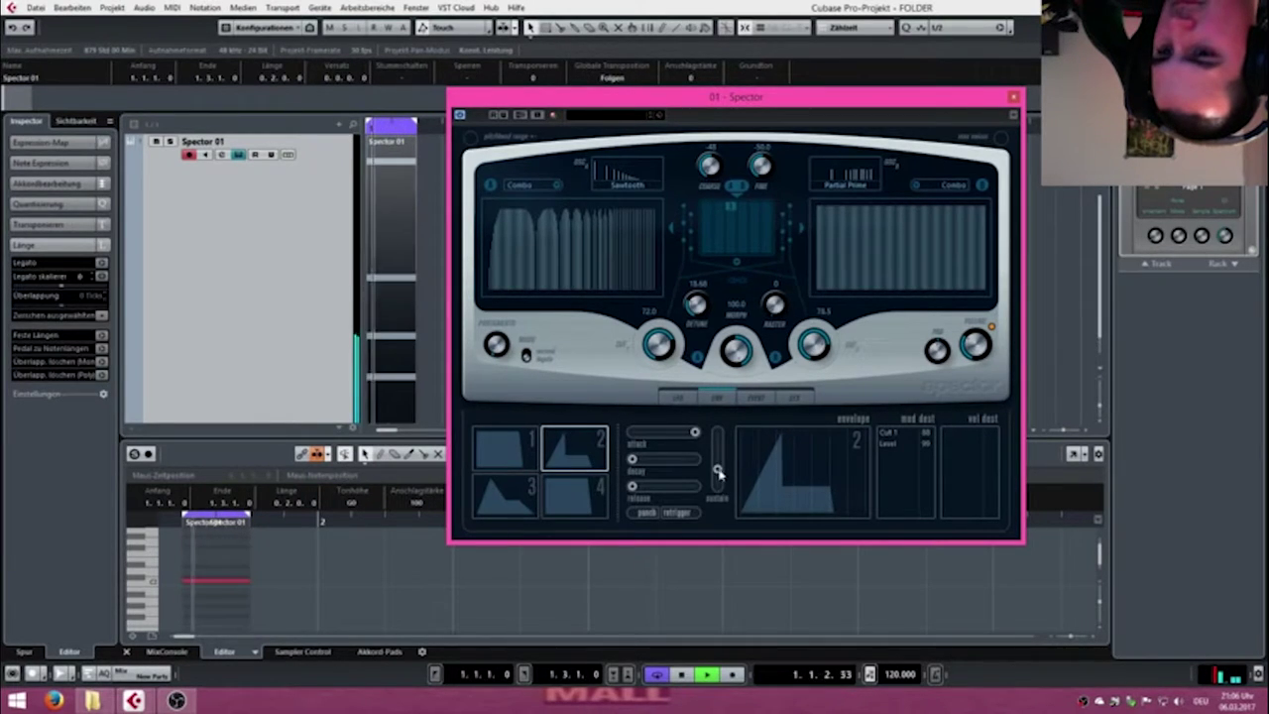
{"action": "mouse_move", "coordinate": [717, 472]}
{"action": "left_mouse_down"}
{"action": "mouse_move", "coordinate": [717, 432]}
{"action": "mouse_move", "coordinate": [722, 503]}
{"action": "mouse_move", "coordinate": [713, 439]}
{"action": "mouse_move", "coordinate": [717, 452]}
{"action": "left_mouse_up"}
{"action": "left_click", "coordinate": [532, 451]}
{"action": "left_click", "coordinate": [601, 462]}
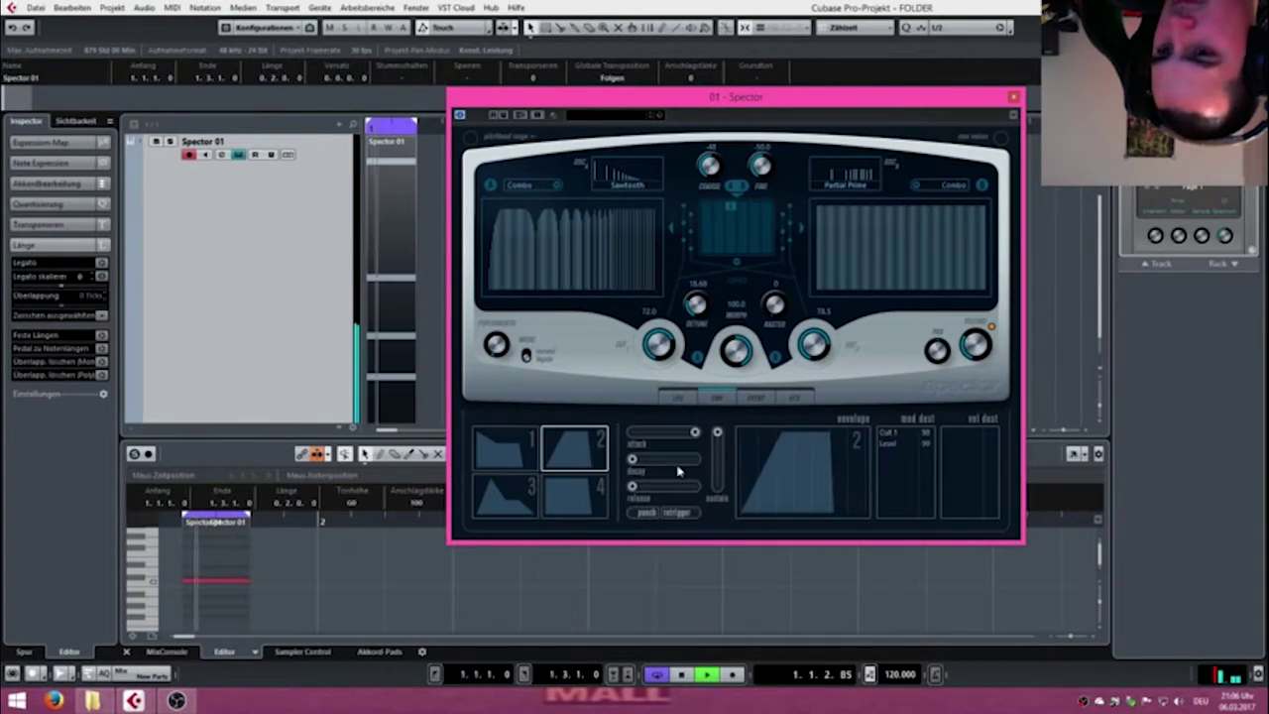
Set envelope 2 to minimum attack with maximum decay and release, and raise envelope 1's release and sustain to maximum.
{"action": "left_click_drag", "start_coordinate": [688, 437], "coordinate": [572, 462]}
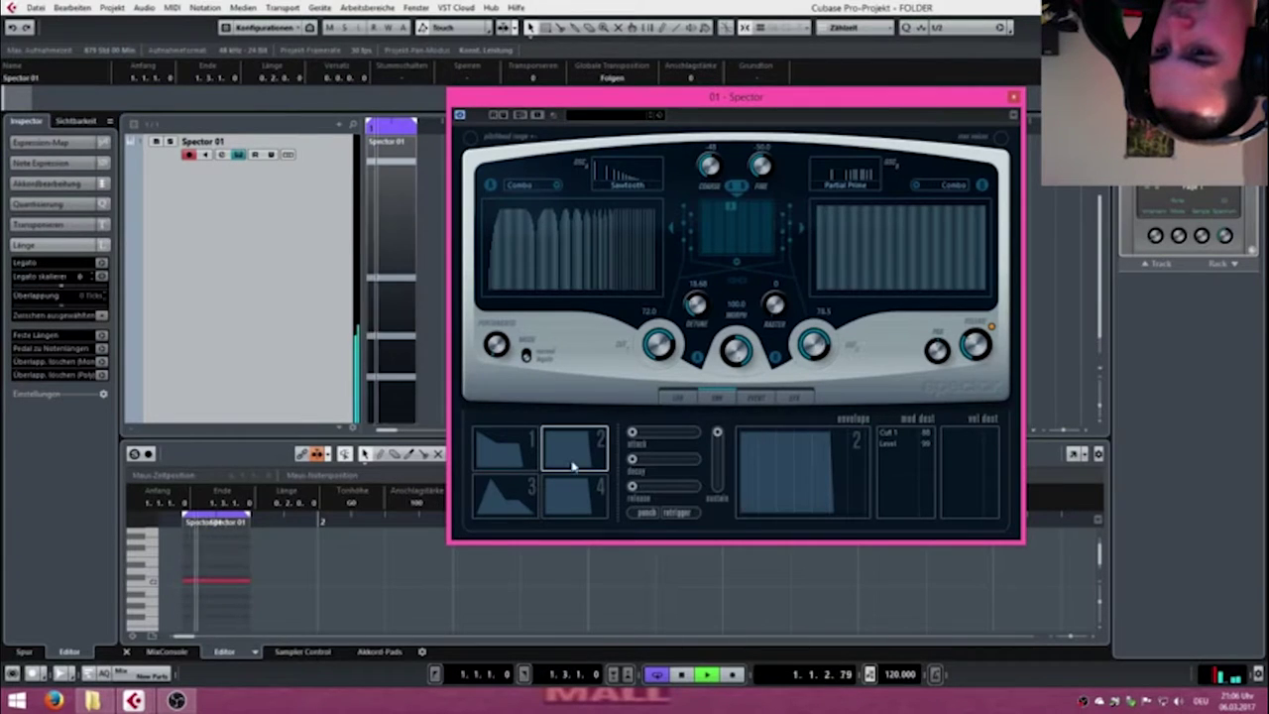
{"action": "left_click_drag", "start_coordinate": [636, 486], "coordinate": [737, 486]}
{"action": "left_click_drag", "start_coordinate": [635, 459], "coordinate": [764, 455]}
{"action": "left_click", "coordinate": [524, 446]}
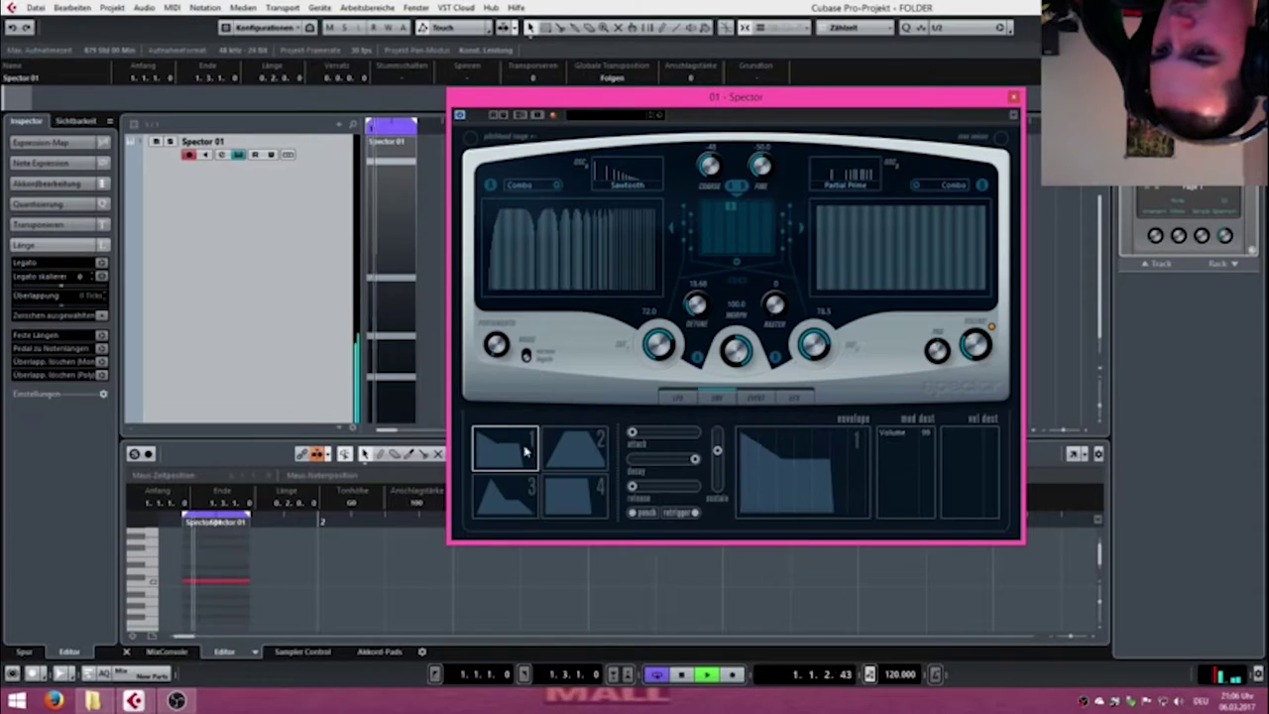
{"action": "left_click", "coordinate": [580, 454]}
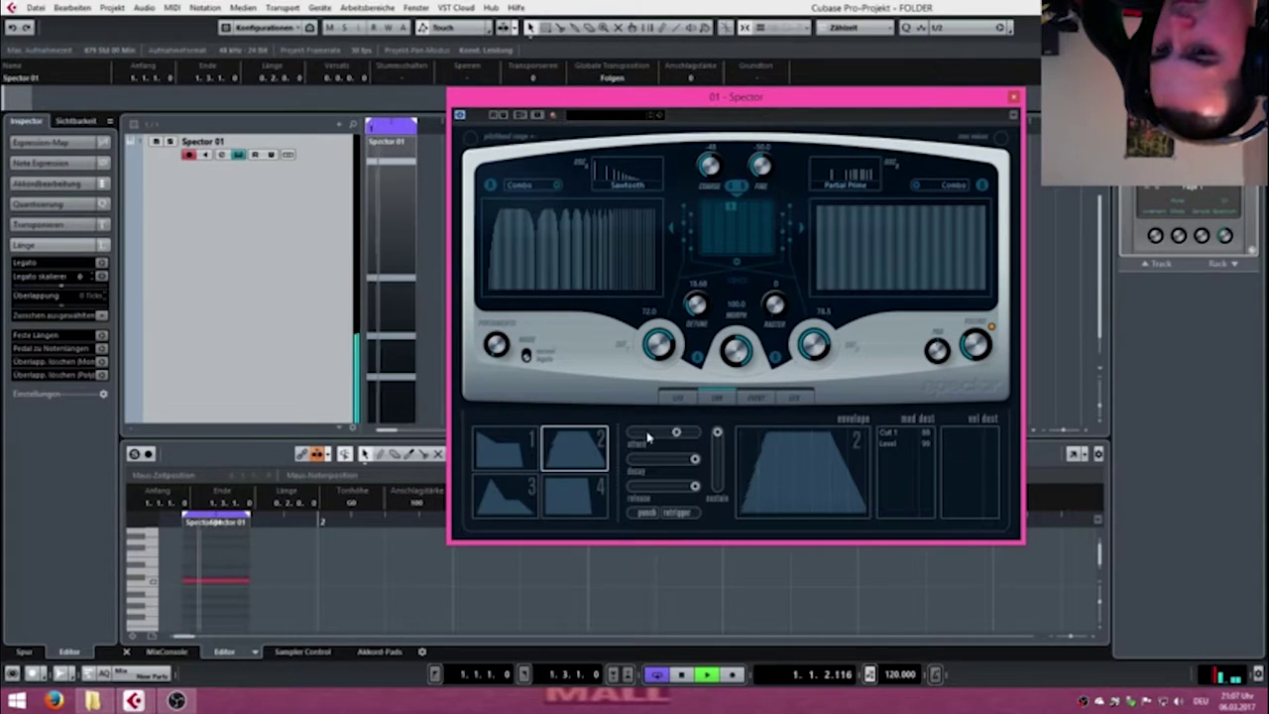
{"action": "left_click", "coordinate": [523, 446]}
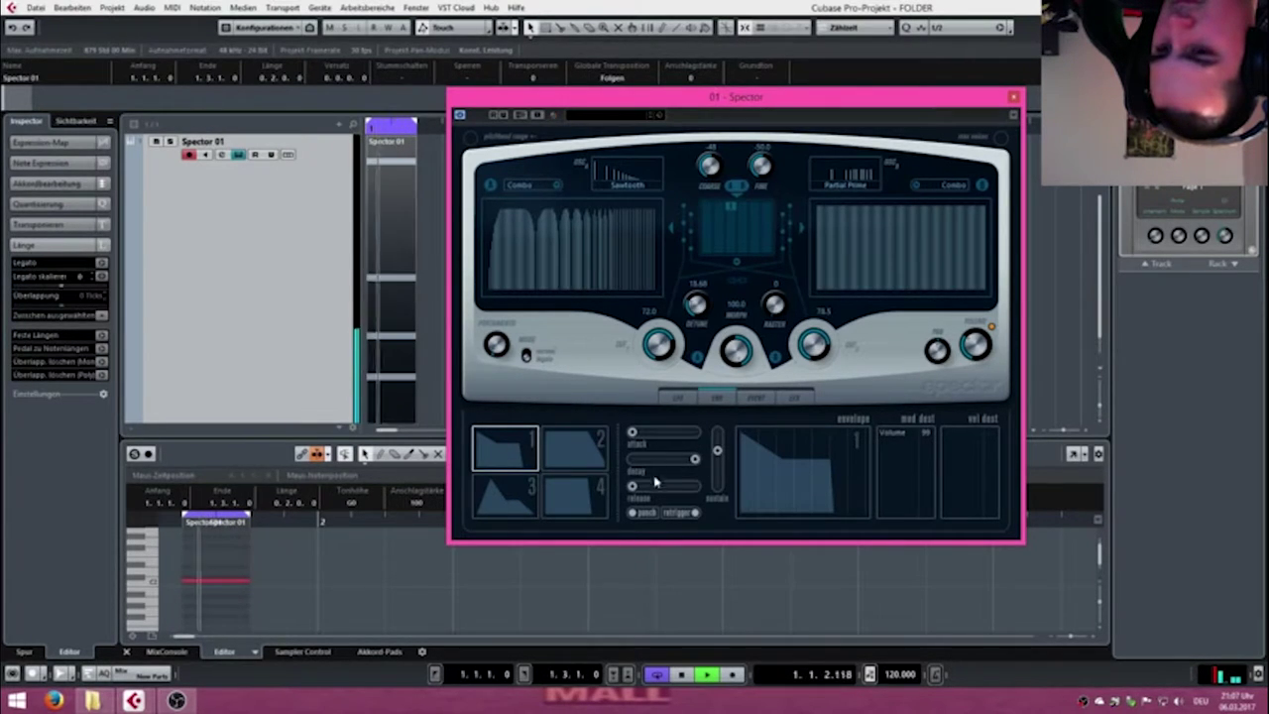
{"action": "left_click_drag", "start_coordinate": [632, 485], "coordinate": [717, 432]}
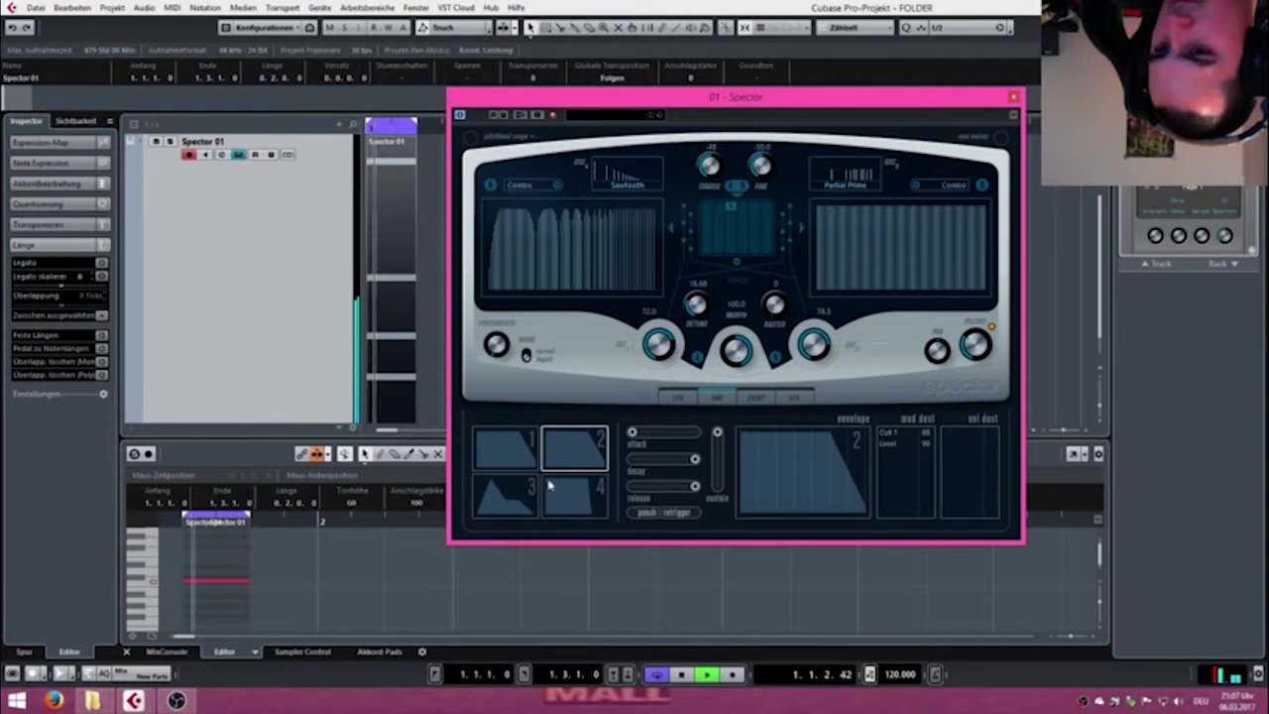
Set envelope 3 to minimum attack with maximum decay, release and sustain, and enable its punch and retrigger options.
{"action": "left_click", "coordinate": [506, 496]}
{"action": "left_click_drag", "start_coordinate": [680, 461], "coordinate": [694, 486]}
{"action": "left_click_drag", "start_coordinate": [678, 433], "coordinate": [567, 451]}
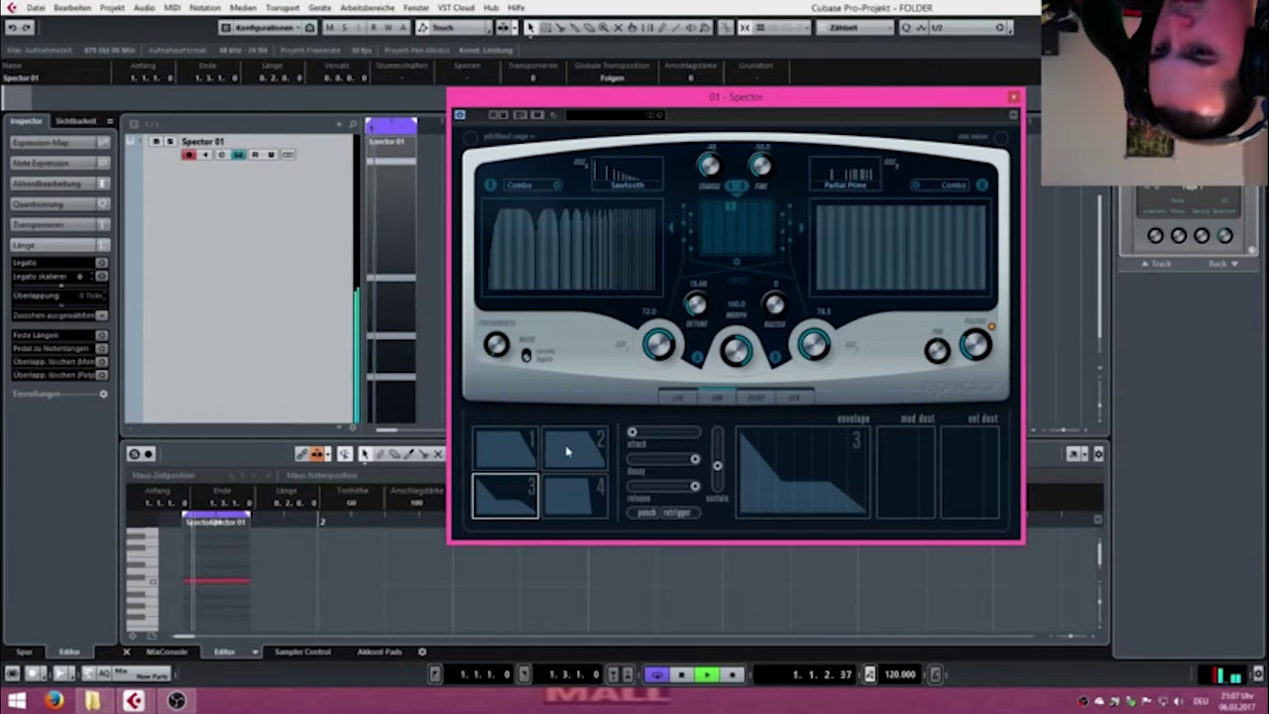
{"action": "left_click_drag", "start_coordinate": [718, 468], "coordinate": [717, 432]}
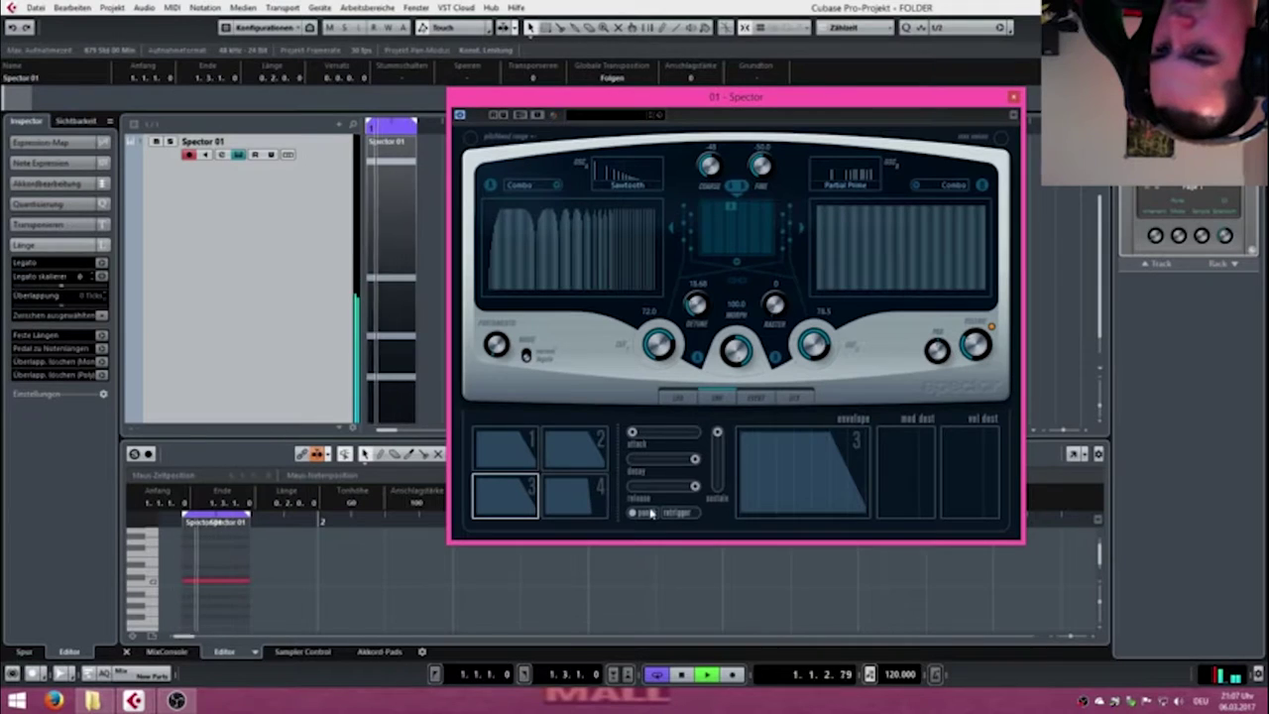
{"action": "left_click", "coordinate": [515, 454]}
{"action": "left_click", "coordinate": [566, 446]}
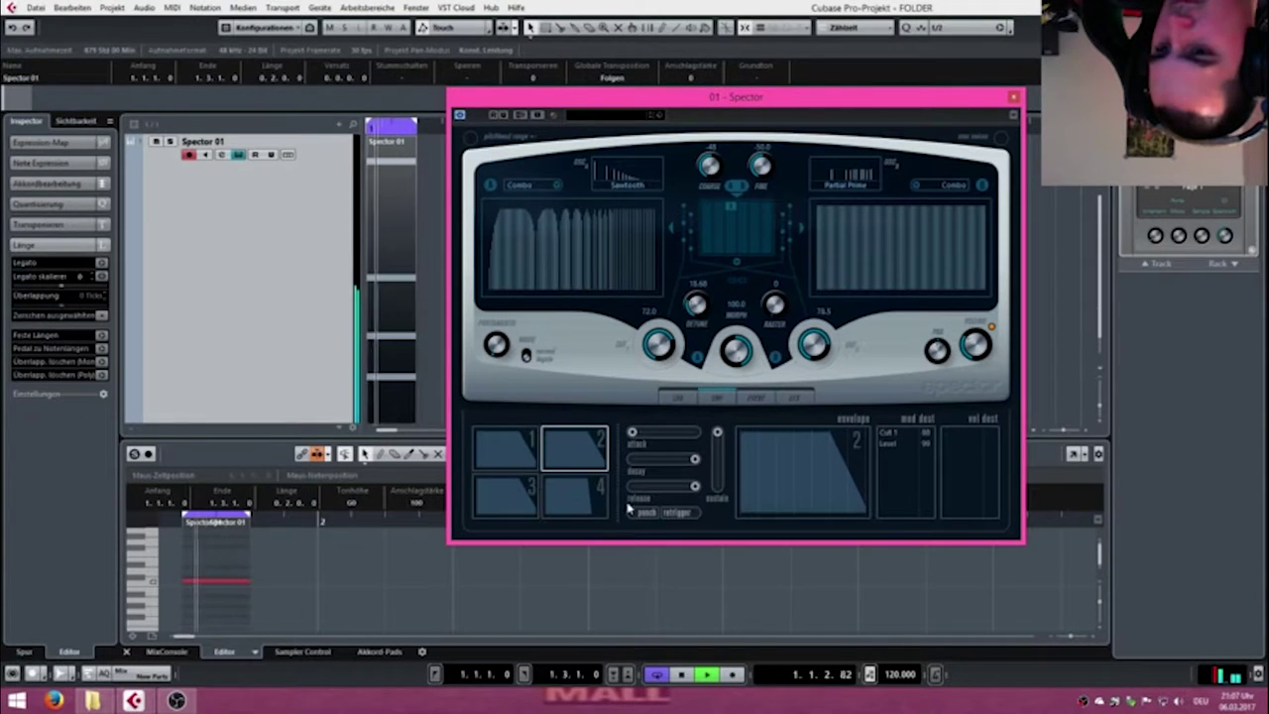
{"action": "left_click", "coordinate": [518, 498]}
Raise envelope 4's decay and release to maximum and enable its punch and retrigger options.
{"action": "left_click", "coordinate": [572, 501]}
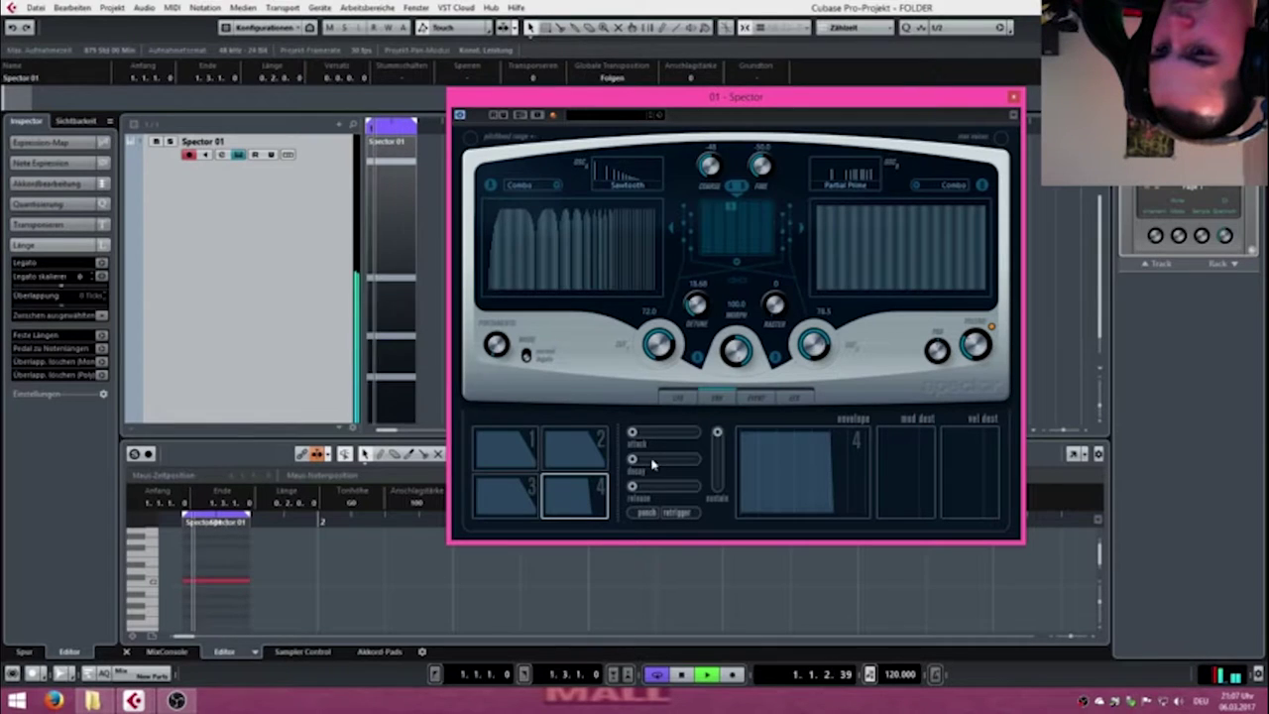
{"action": "left_click_drag", "start_coordinate": [638, 464], "coordinate": [694, 459]}
{"action": "left_click_drag", "start_coordinate": [634, 485], "coordinate": [694, 486]}
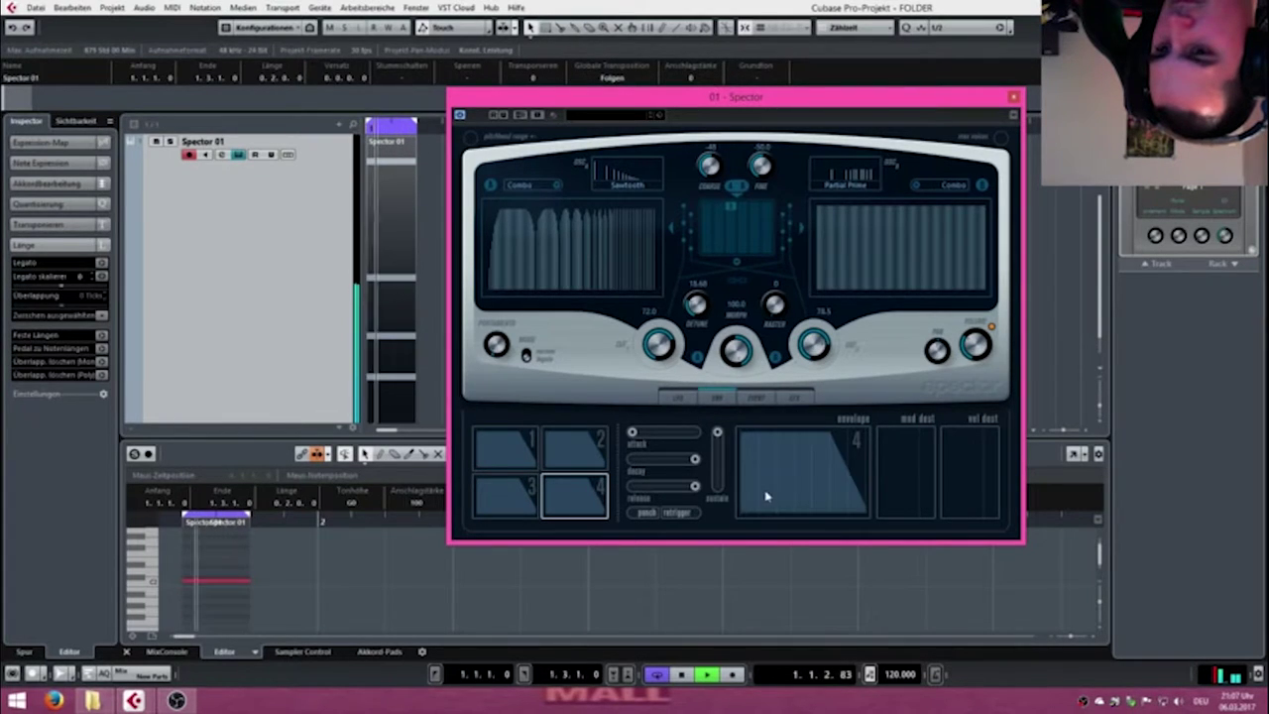
{"action": "left_click", "coordinate": [682, 515]}
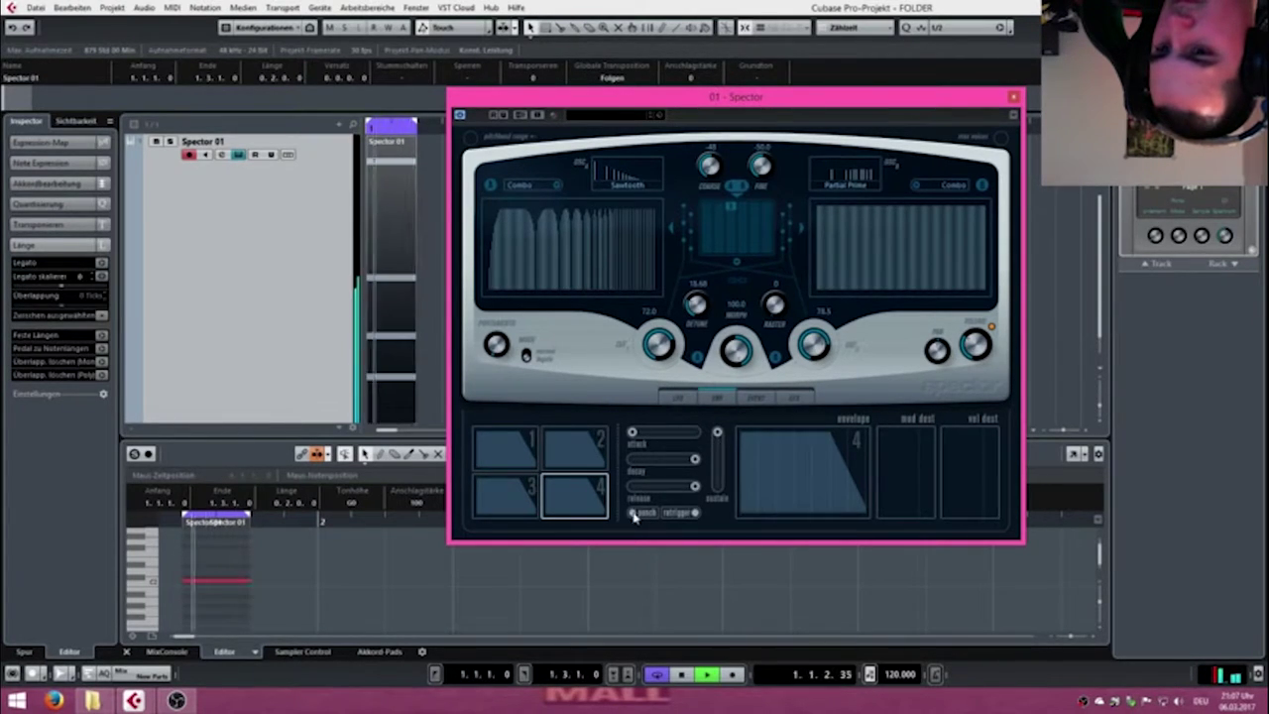
Assign Volume as both the modulation destination and the velocity destination of envelope 4.
{"action": "left_click", "coordinate": [904, 443]}
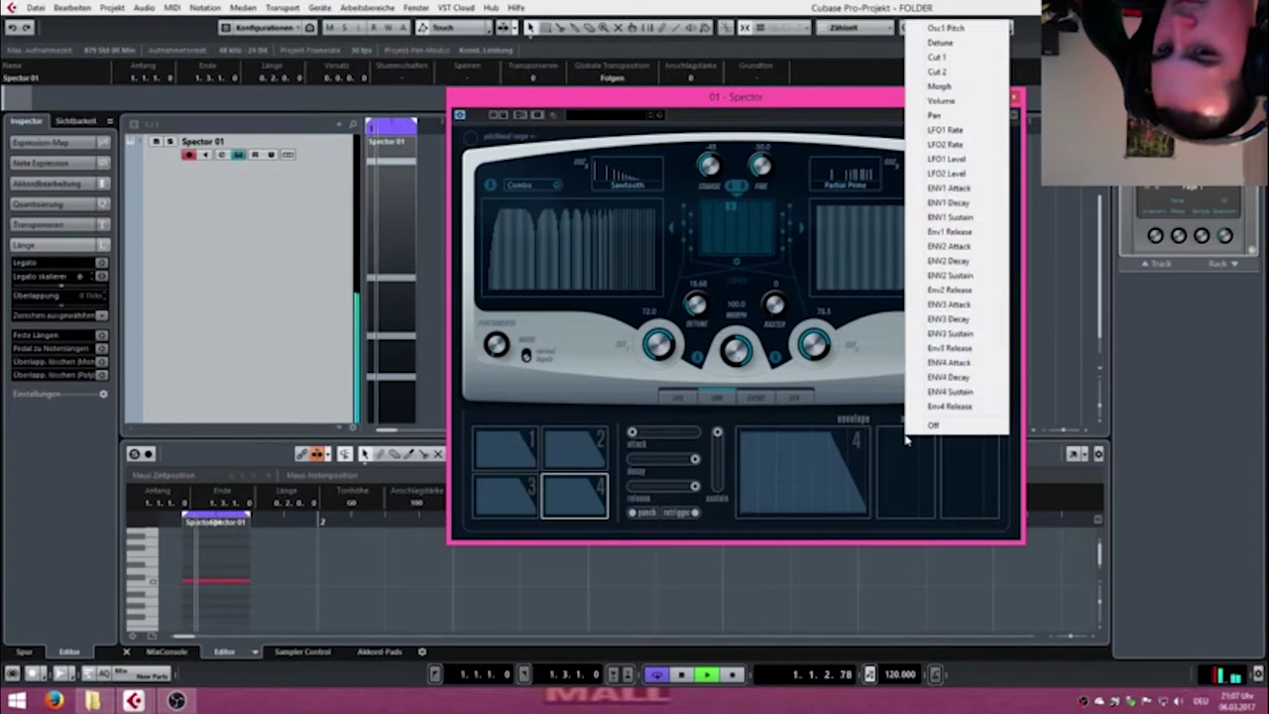
{"action": "left_click", "coordinate": [948, 102]}
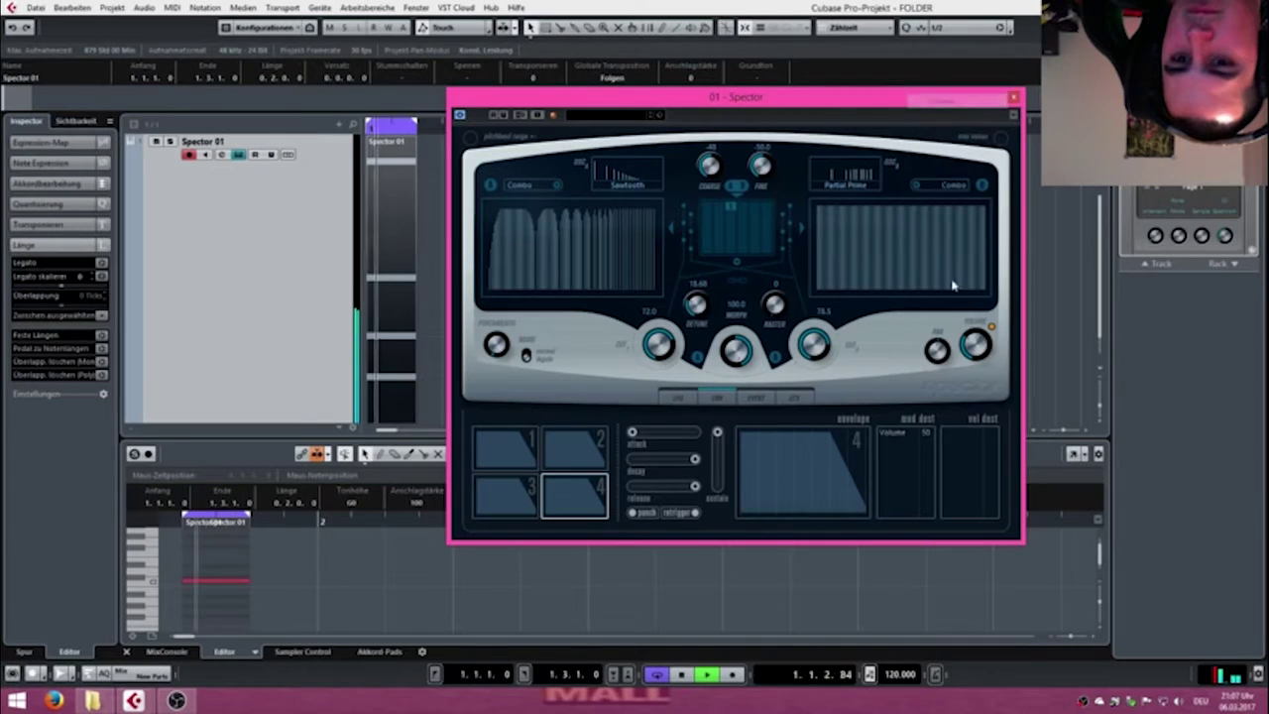
{"action": "left_click", "coordinate": [973, 443]}
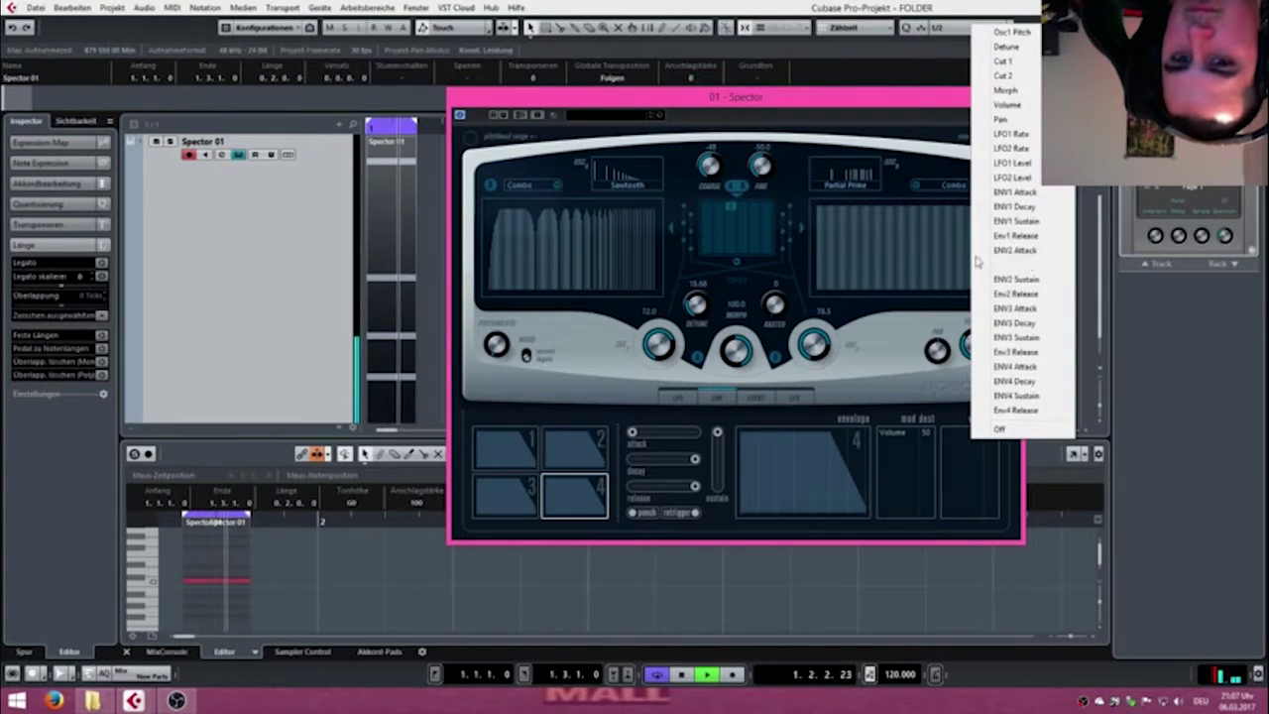
{"action": "left_click", "coordinate": [1006, 104]}
Try Volume as a modulation destination of envelope 3 with an amount of 99, and remove it again.
{"action": "left_click", "coordinate": [509, 500]}
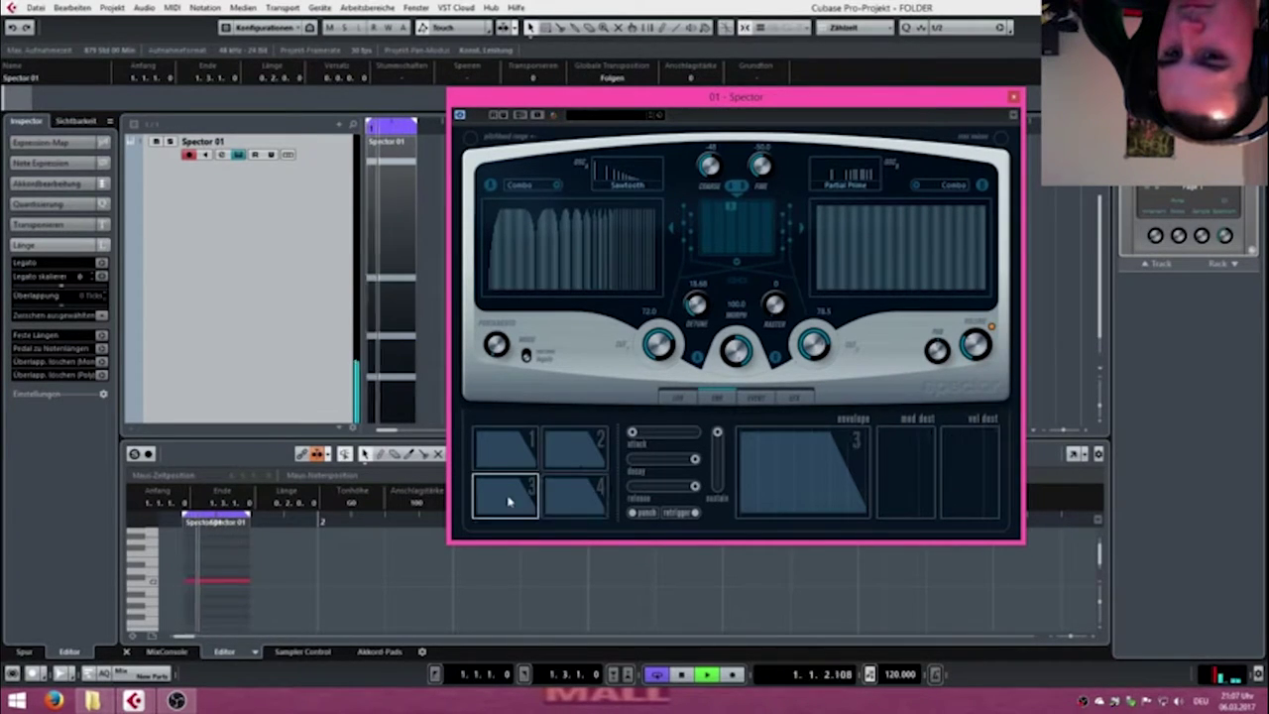
{"action": "left_click", "coordinate": [916, 452]}
{"action": "left_click", "coordinate": [952, 104]}
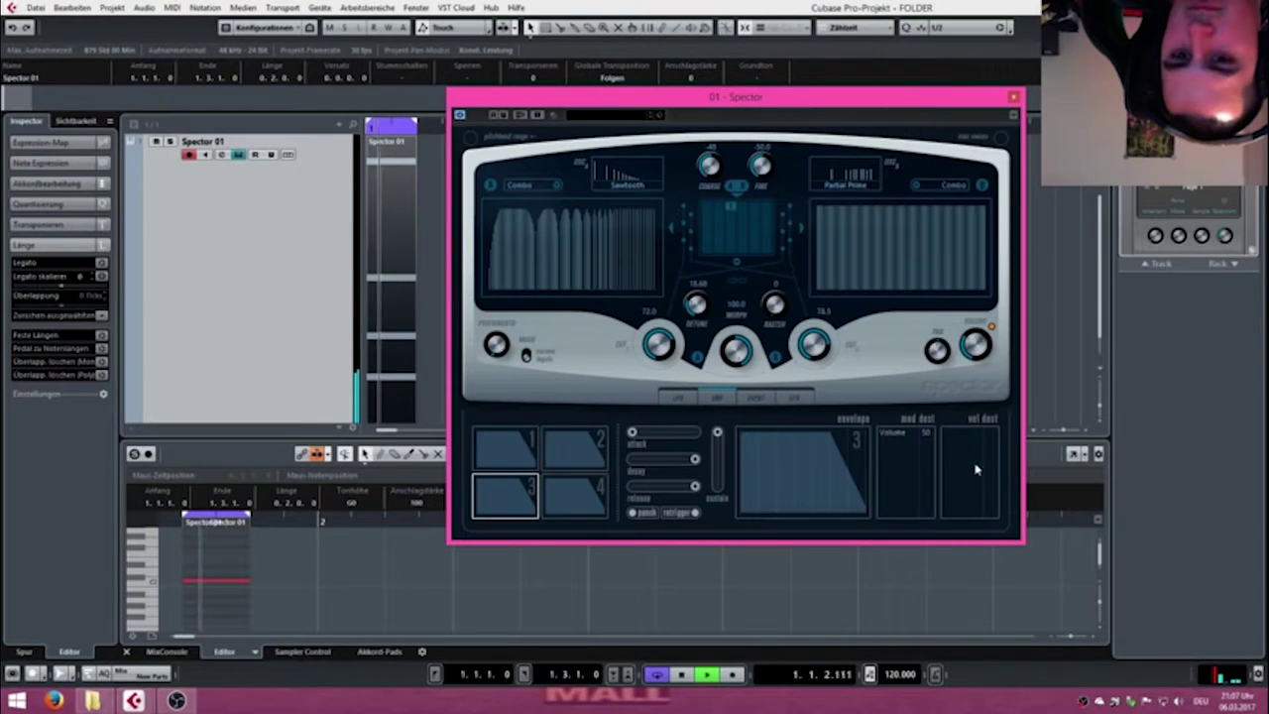
{"action": "left_click", "coordinate": [898, 438]}
{"action": "left_click", "coordinate": [922, 427]}
{"action": "left_click", "coordinate": [899, 437]}
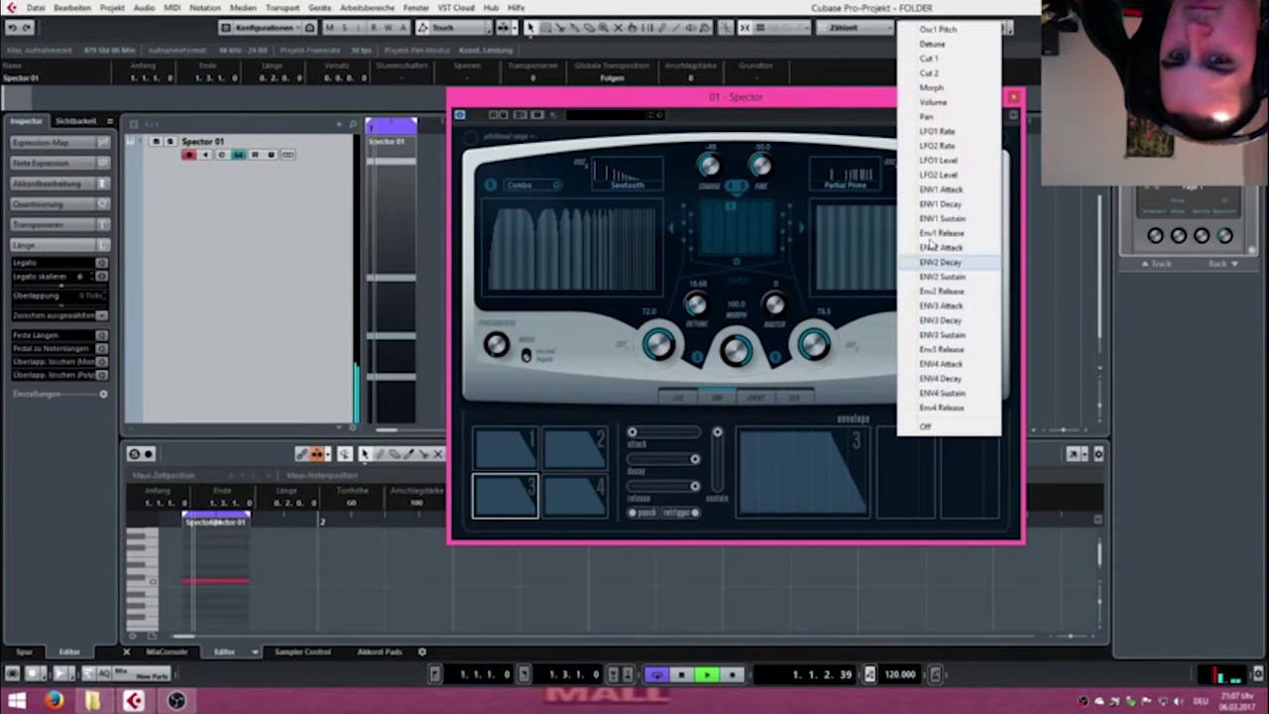
{"action": "left_click", "coordinate": [932, 104]}
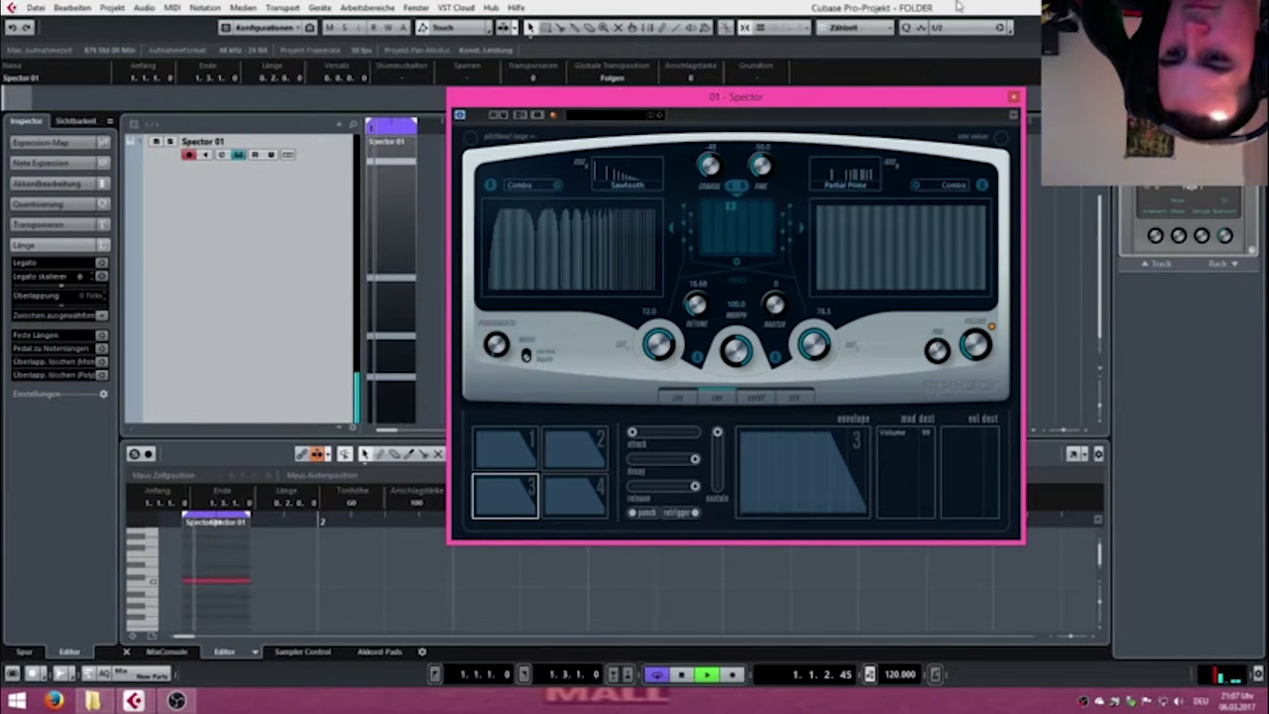
{"action": "left_click", "coordinate": [902, 448]}
{"action": "left_click", "coordinate": [914, 430]}
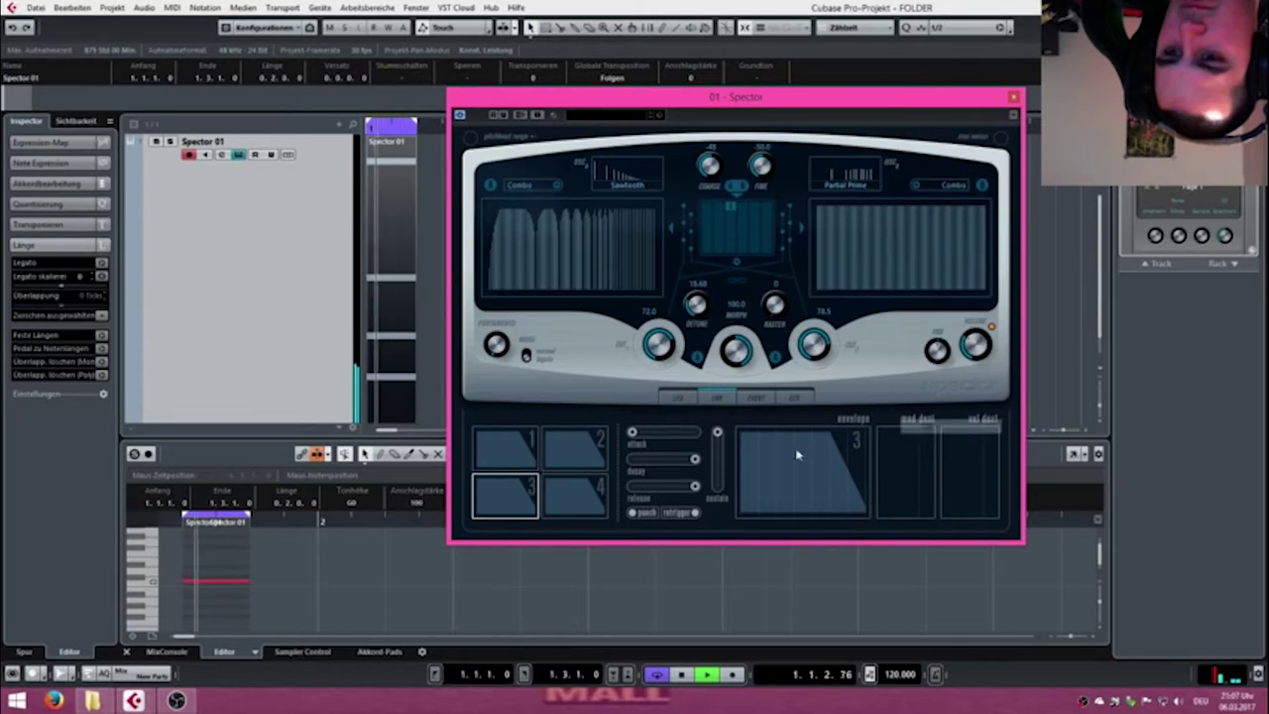
Set the modulation wheel's LFO1 Rate amount to 99 and LFO2 Level amount to 67, and assign ENV4 Attack to velocity.
{"action": "left_click", "coordinate": [752, 399]}
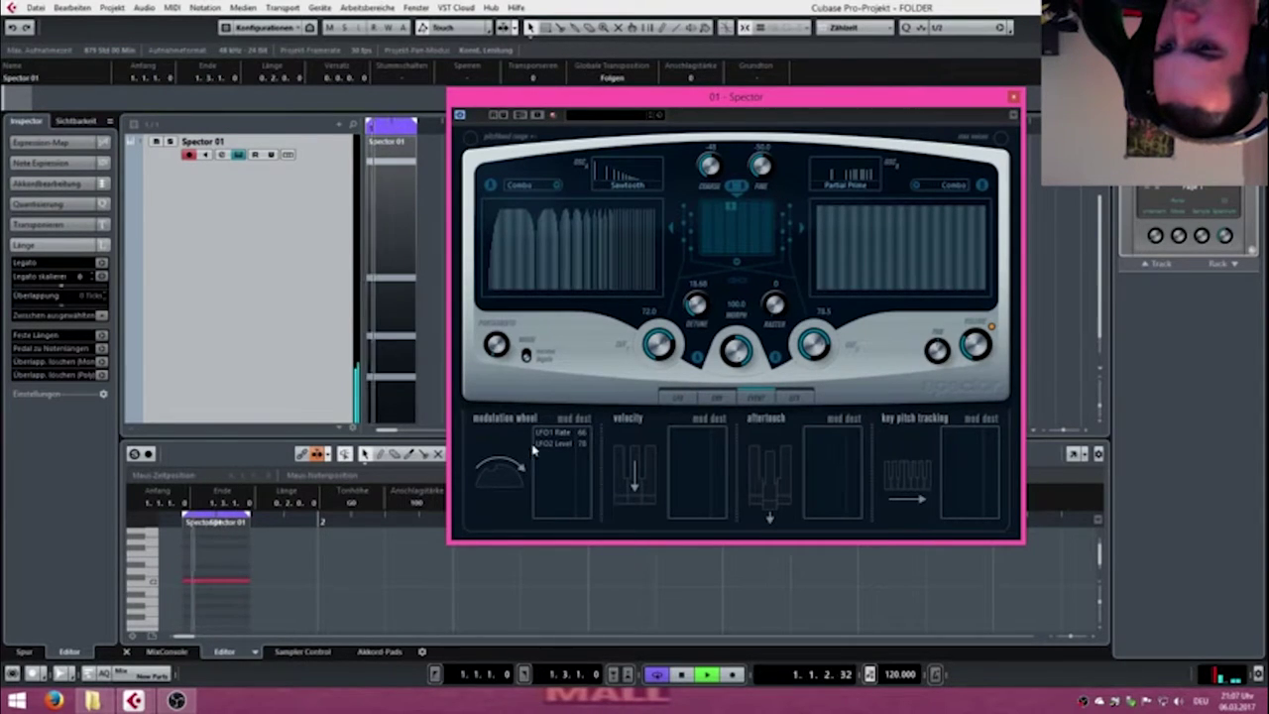
{"action": "left_click_drag", "start_coordinate": [595, 390], "coordinate": [605, 300]}
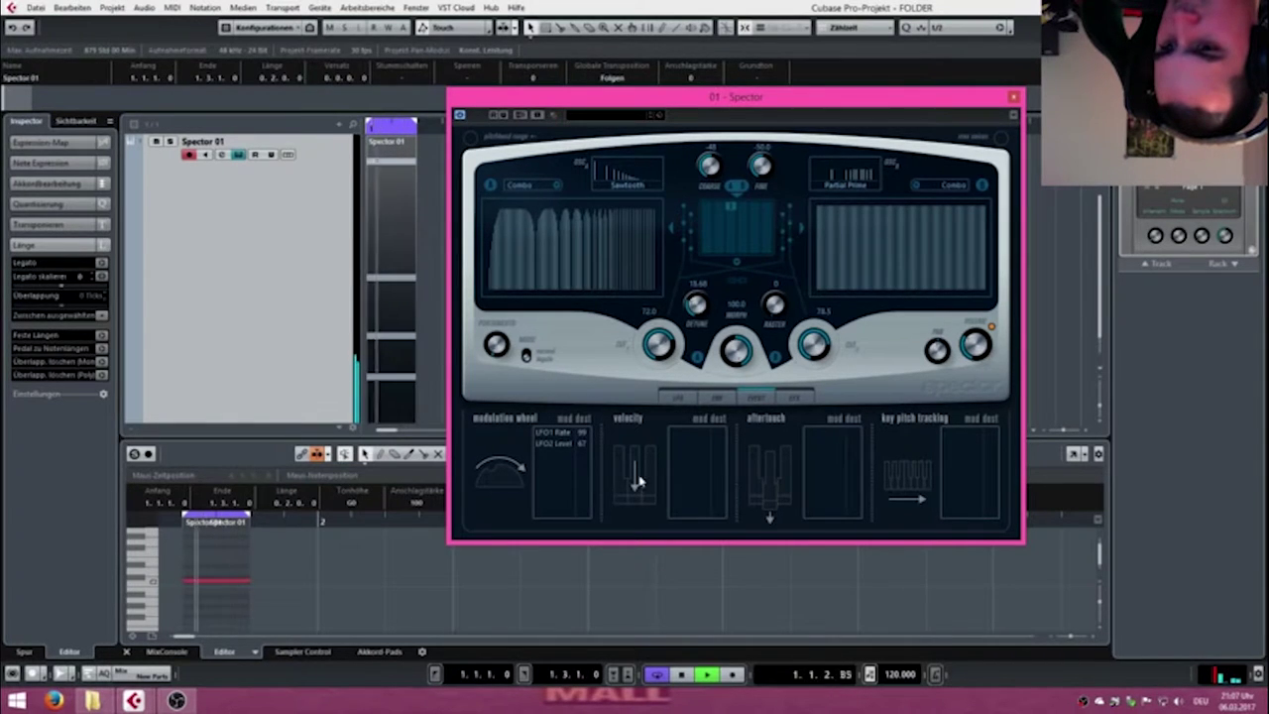
{"action": "left_click", "coordinate": [700, 506]}
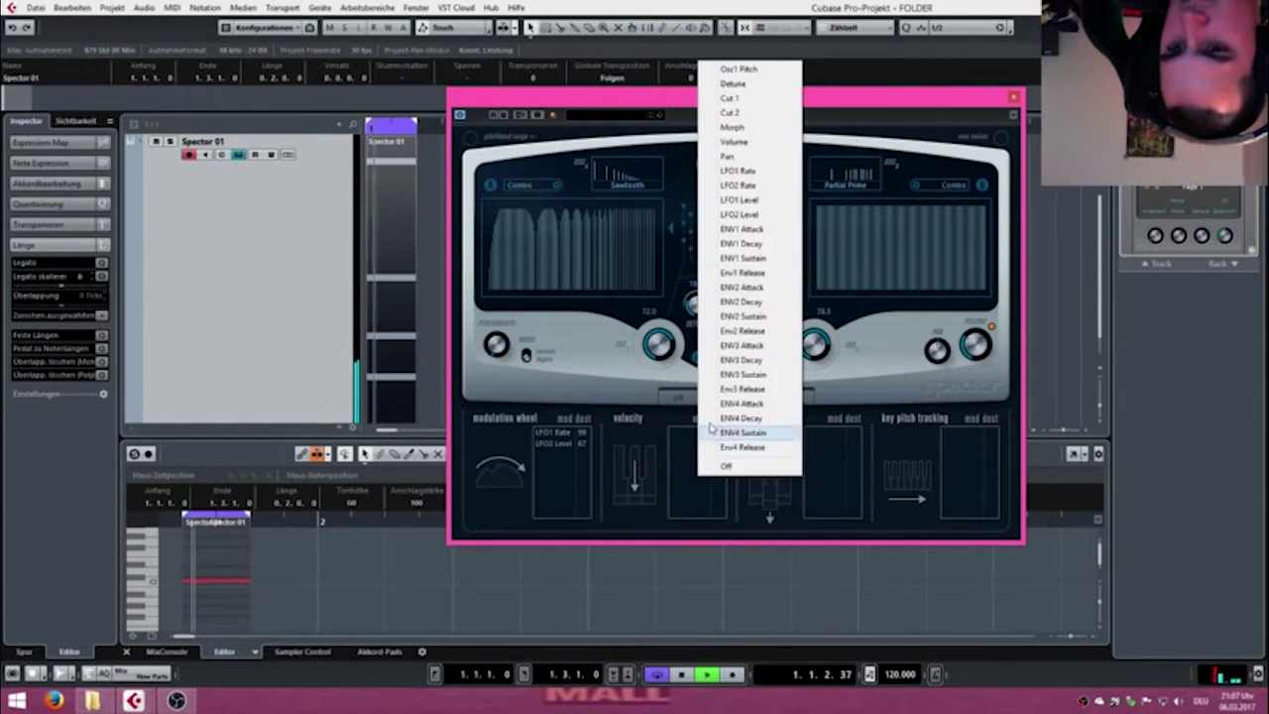
{"action": "left_click", "coordinate": [712, 431]}
Assign Env2 Release and Cut 2 to aftertouch, LFO1 Level to key pitch tracking and LFO2 Rate to velocity.
{"action": "left_click", "coordinate": [833, 453]}
{"action": "left_click", "coordinate": [862, 304]}
{"action": "left_click", "coordinate": [962, 451]}
{"action": "left_click", "coordinate": [1025, 177]}
{"action": "left_click", "coordinate": [832, 443]}
{"action": "left_click", "coordinate": [863, 125]}
{"action": "left_click", "coordinate": [699, 484]}
{"action": "left_click", "coordinate": [752, 245]}
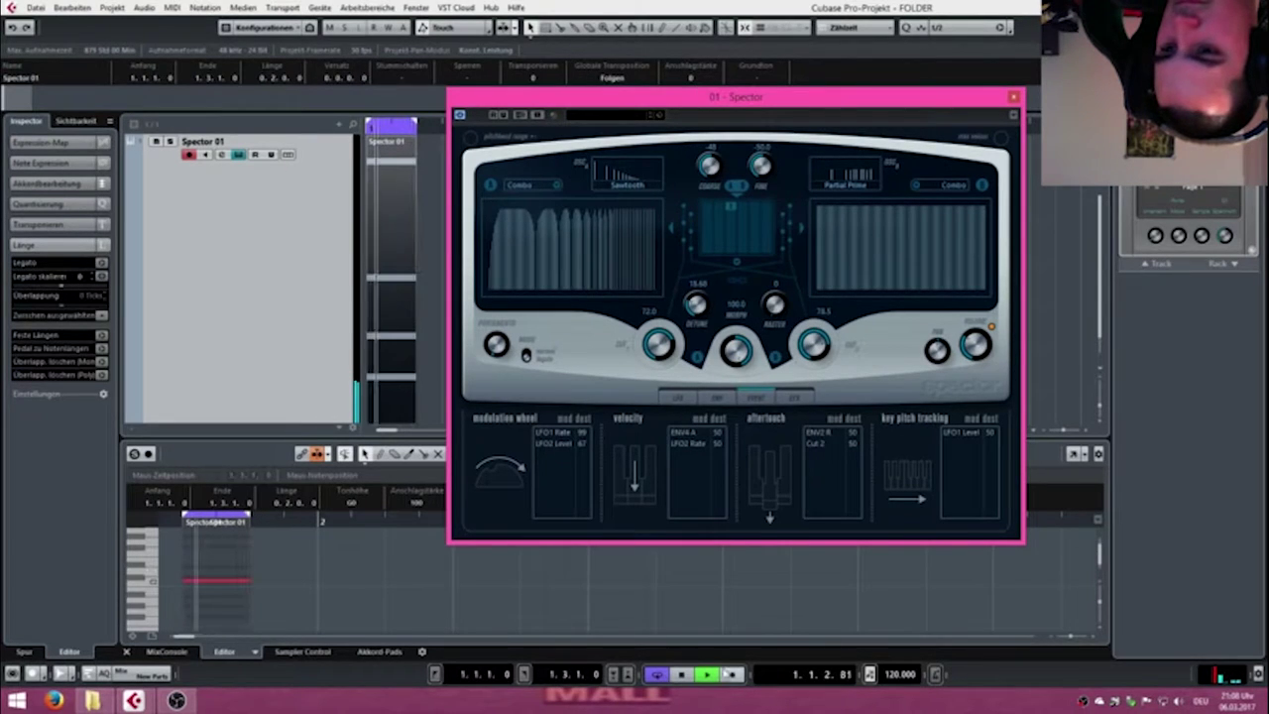
Restart playback, show Spector's effects page, and raise the distortion's filter, tone, drive and level to maximum.
{"action": "left_click", "coordinate": [704, 676]}
{"action": "left_click", "coordinate": [705, 676]}
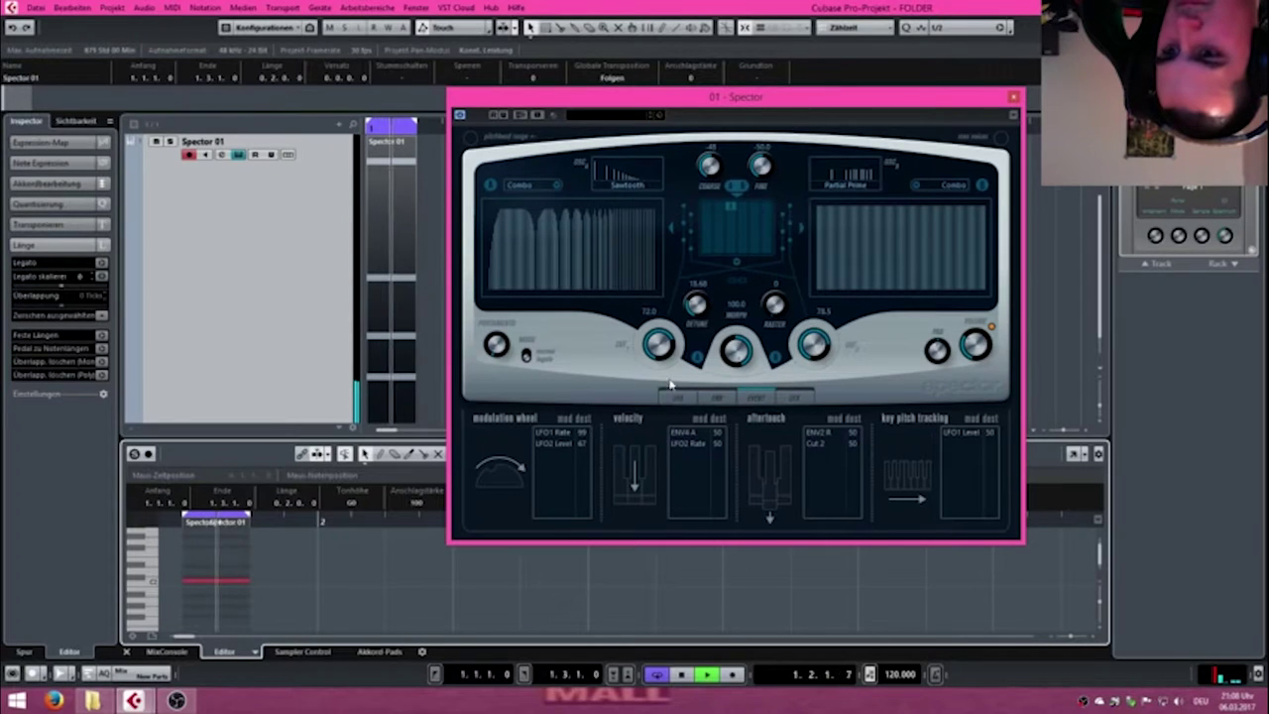
{"action": "left_click", "coordinate": [794, 396]}
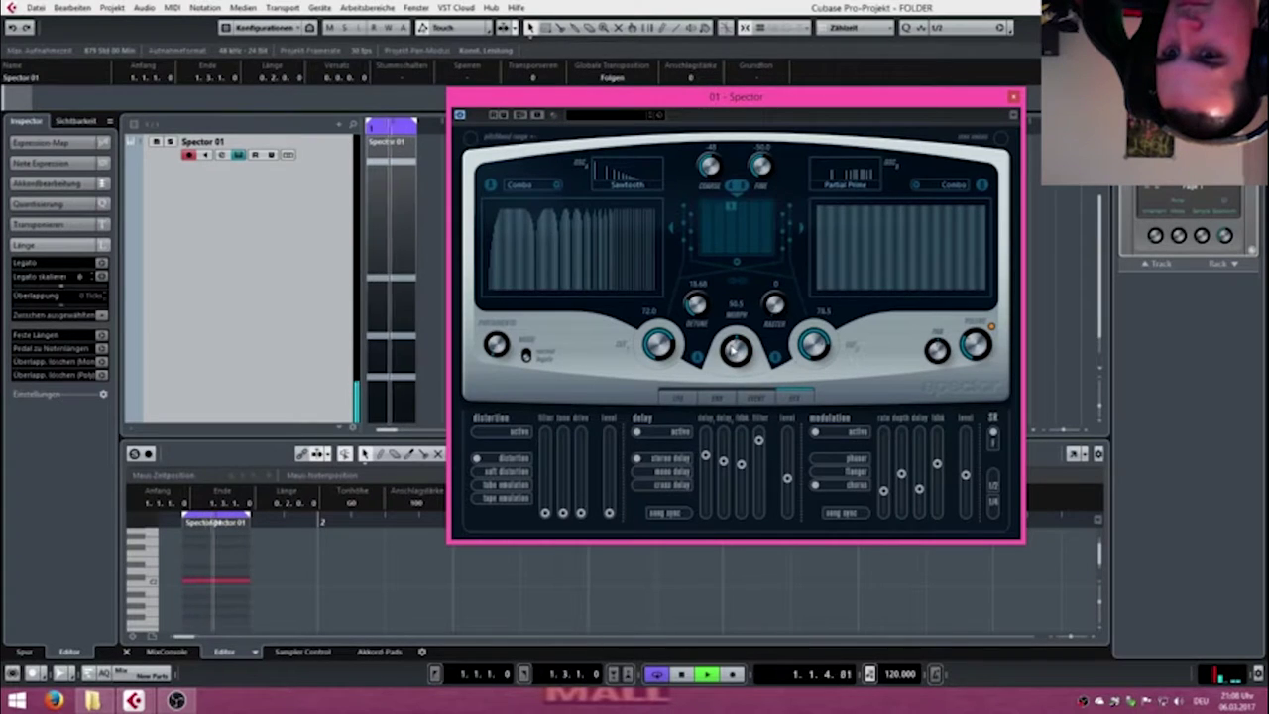
{"action": "left_click_drag", "start_coordinate": [547, 510], "coordinate": [565, 403]}
{"action": "left_click_drag", "start_coordinate": [582, 512], "coordinate": [582, 432]}
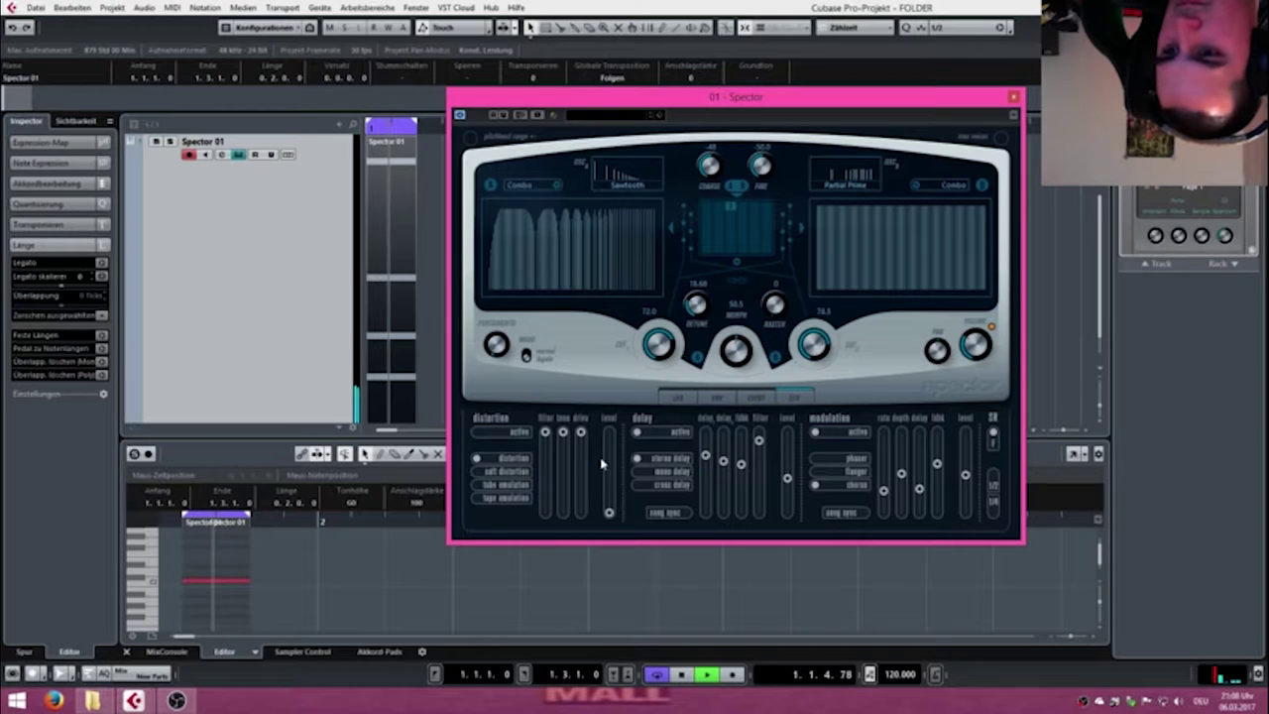
{"action": "left_click_drag", "start_coordinate": [609, 514], "coordinate": [607, 422]}
Raise all delay sliders and the modulation rate, delay and feedback to maximum, and lower the modulation depth to near minimum.
{"action": "left_click_drag", "start_coordinate": [706, 454], "coordinate": [759, 432]}
{"action": "left_click_drag", "start_coordinate": [787, 480], "coordinate": [788, 432]}
{"action": "left_click_drag", "start_coordinate": [883, 490], "coordinate": [901, 432]}
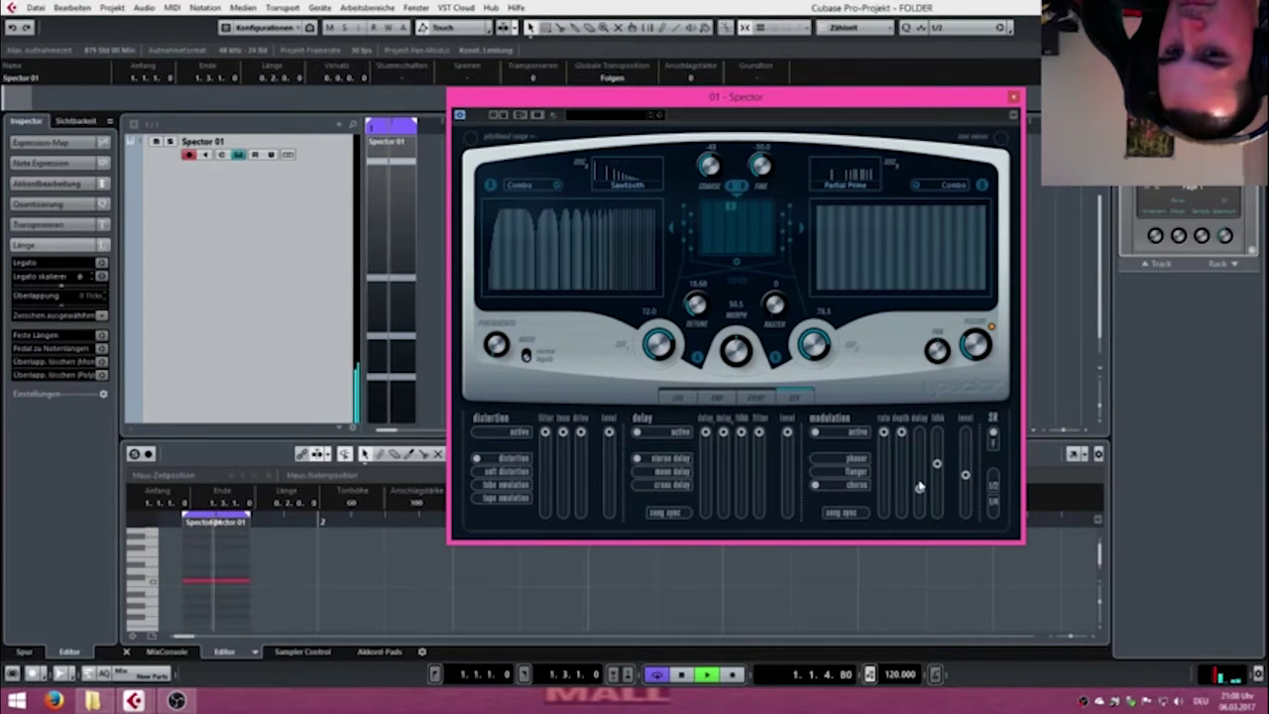
{"action": "left_click_drag", "start_coordinate": [919, 491], "coordinate": [964, 495]}
{"action": "left_click_drag", "start_coordinate": [901, 432], "coordinate": [907, 519]}
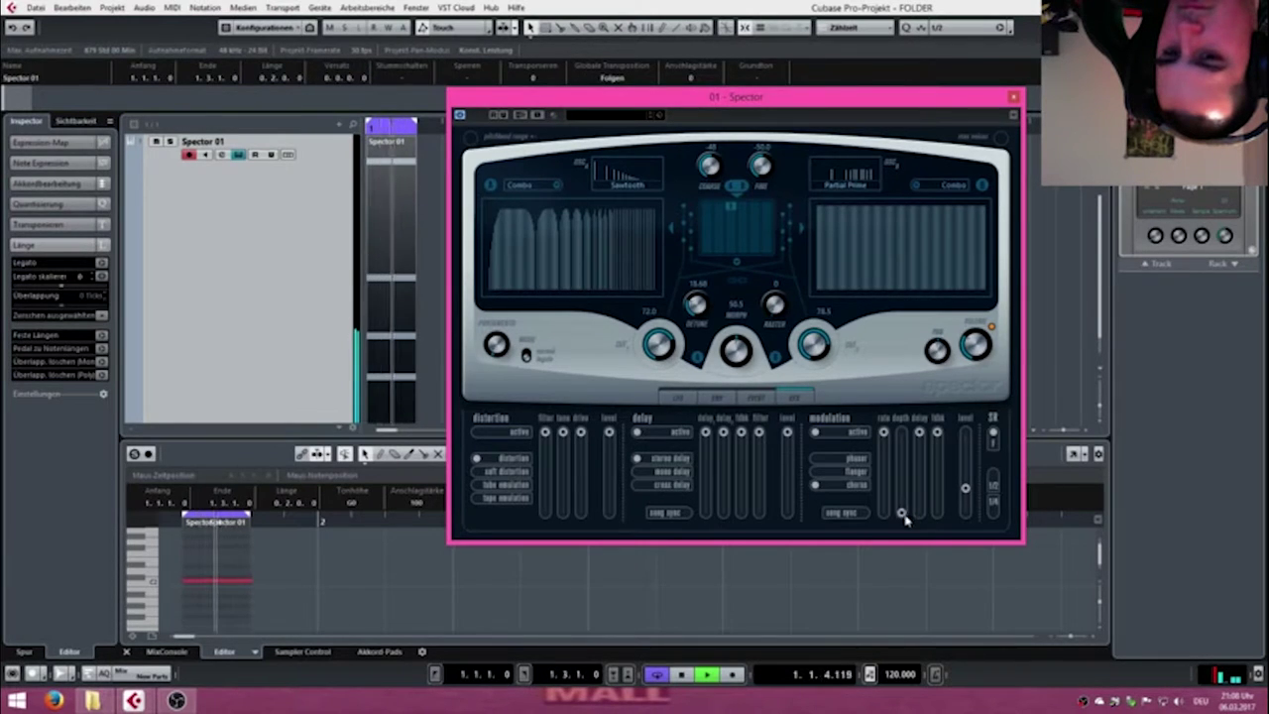
{"action": "mouse_move", "coordinate": [905, 518]}
{"action": "left_mouse_down"}
{"action": "mouse_move", "coordinate": [904, 486]}
{"action": "mouse_move", "coordinate": [905, 515]}
{"action": "left_mouse_up"}
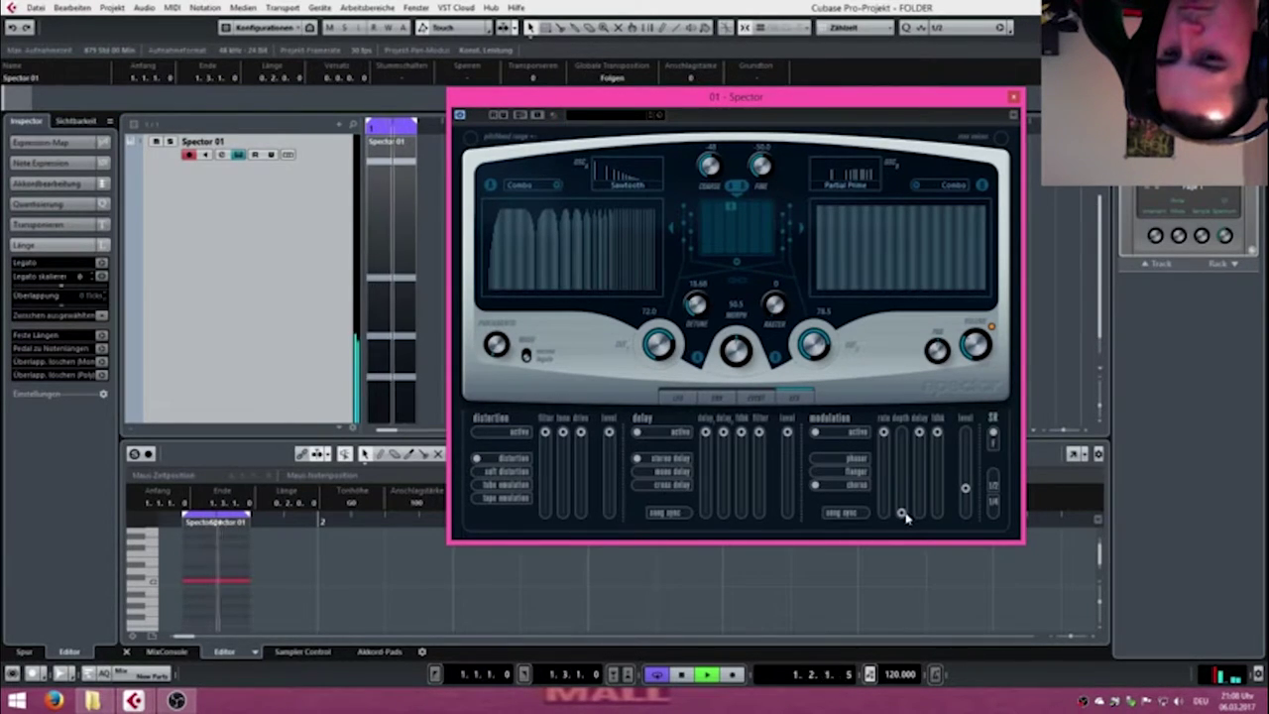
Audition the phaser, flanger and chorus modulation types in turn, ending on chorus.
{"action": "left_click", "coordinate": [855, 461]}
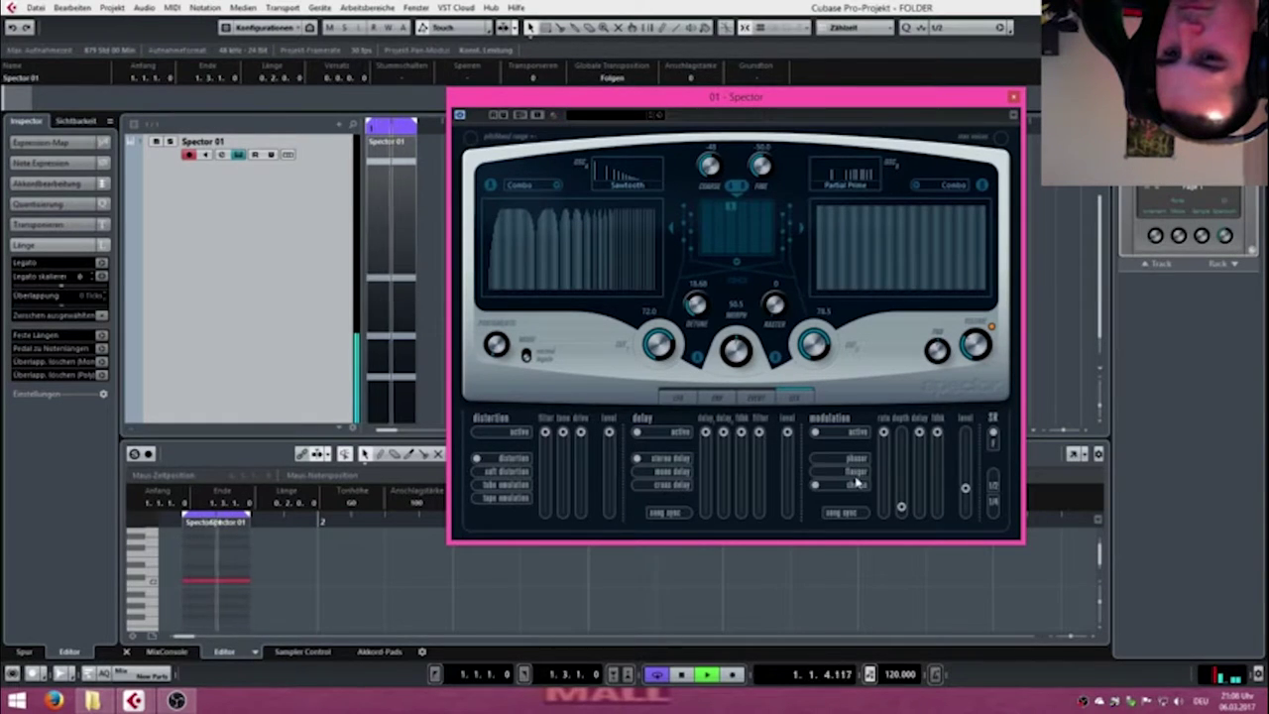
{"action": "left_click", "coordinate": [856, 473]}
{"action": "left_click", "coordinate": [856, 460]}
{"action": "left_click", "coordinate": [851, 485]}
{"action": "left_click", "coordinate": [857, 473]}
{"action": "left_click", "coordinate": [857, 460]}
{"action": "left_click", "coordinate": [852, 486]}
{"action": "left_click", "coordinate": [857, 474]}
{"action": "left_click", "coordinate": [857, 485]}
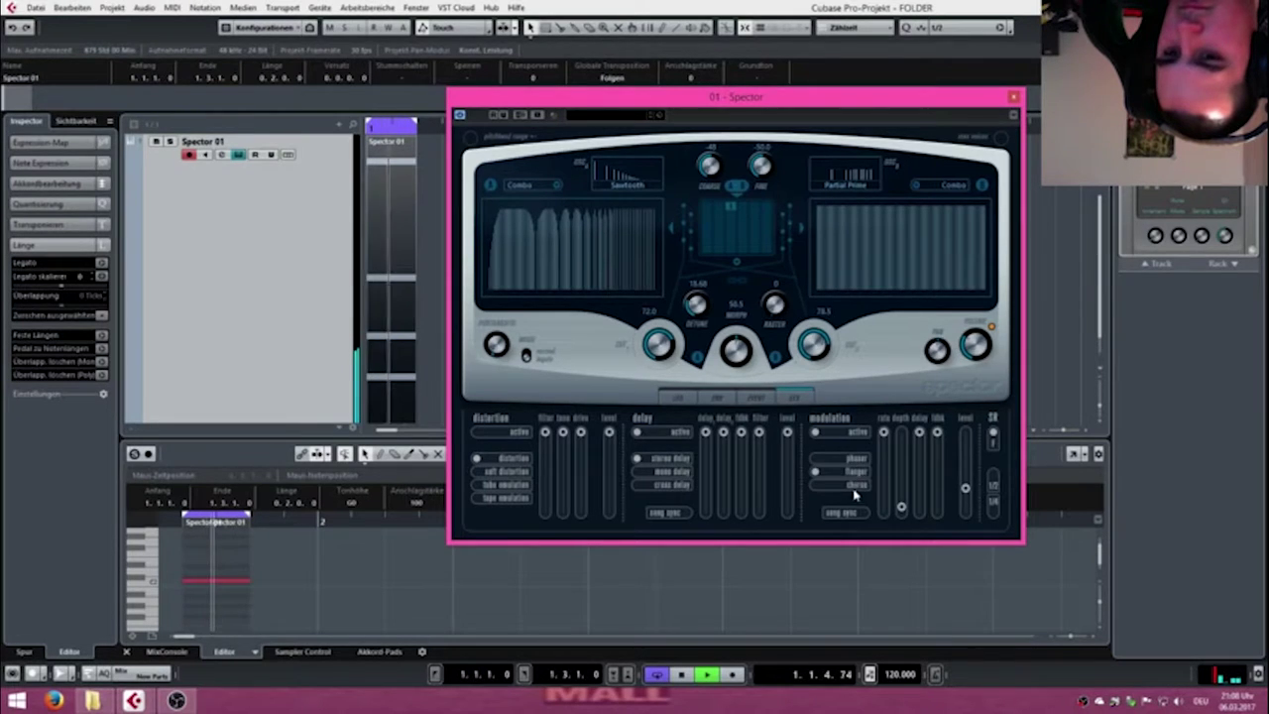
Try the stereo, mono and cross delay types, settling on cross delay.
{"action": "left_click", "coordinate": [666, 484]}
{"action": "left_click", "coordinate": [670, 471]}
{"action": "left_click", "coordinate": [671, 461]}
Lower the distortion level, try tube emulation, and switch to soft distortion with the tone slightly above the middle.
{"action": "left_click_drag", "start_coordinate": [608, 433], "coordinate": [607, 488]}
{"action": "left_click", "coordinate": [518, 485]}
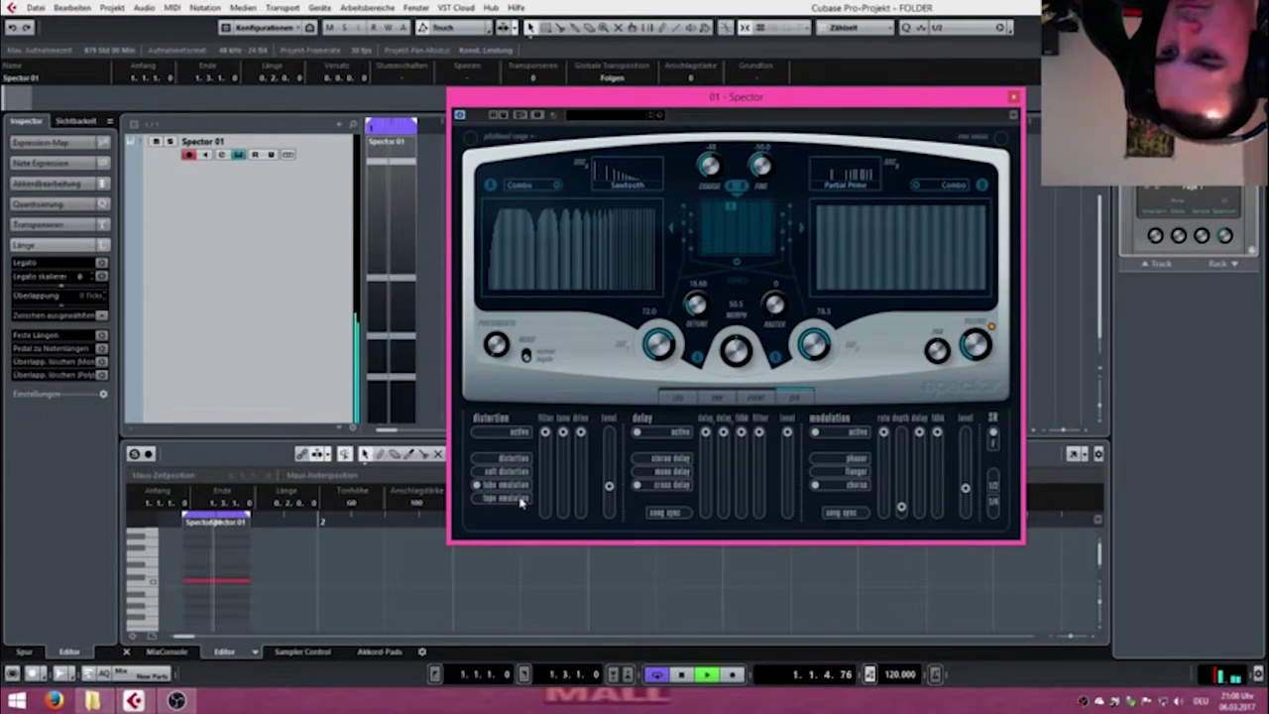
{"action": "left_click", "coordinate": [516, 472]}
{"action": "left_click_drag", "start_coordinate": [562, 434], "coordinate": [563, 467]}
{"action": "left_click", "coordinate": [517, 433]}
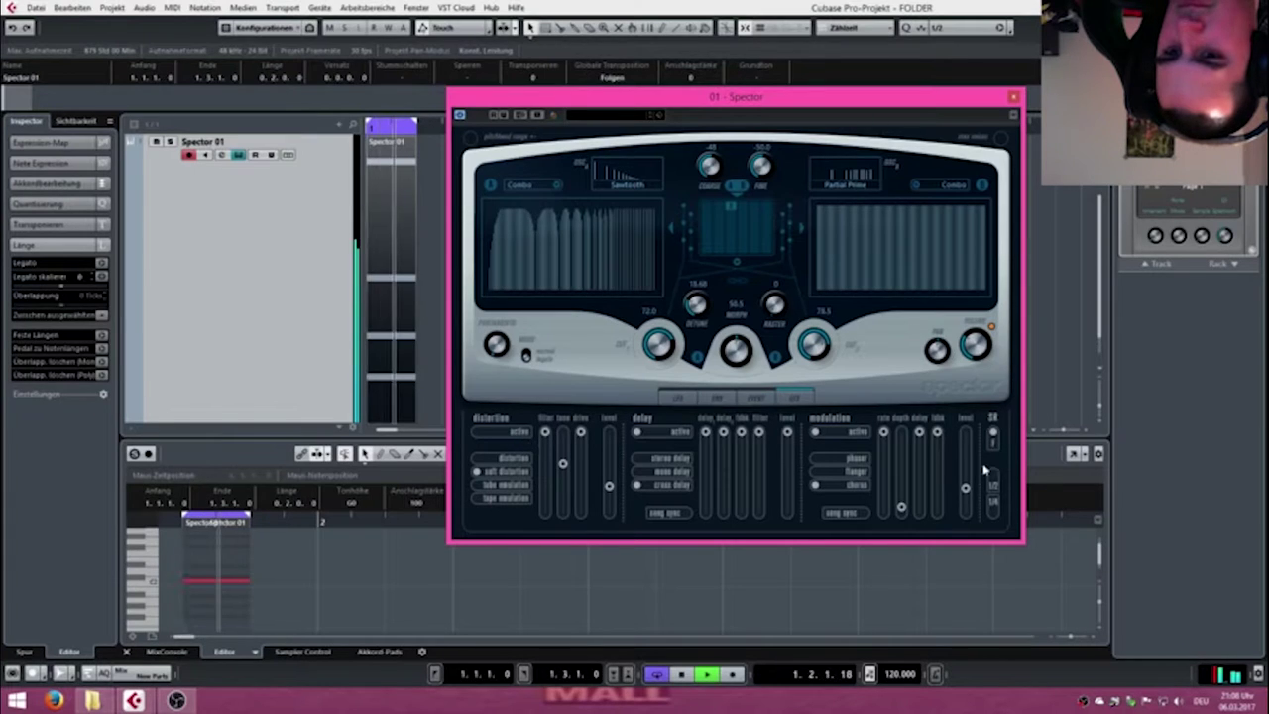
Lower the modulation effect's level to minimum and bring it back up to just below the middle.
{"action": "mouse_move", "coordinate": [966, 487]}
{"action": "left_mouse_down"}
{"action": "mouse_move", "coordinate": [965, 510]}
{"action": "mouse_move", "coordinate": [971, 488]}
{"action": "left_mouse_up"}
{"action": "left_click_drag", "start_coordinate": [971, 426], "coordinate": [1000, 371]}
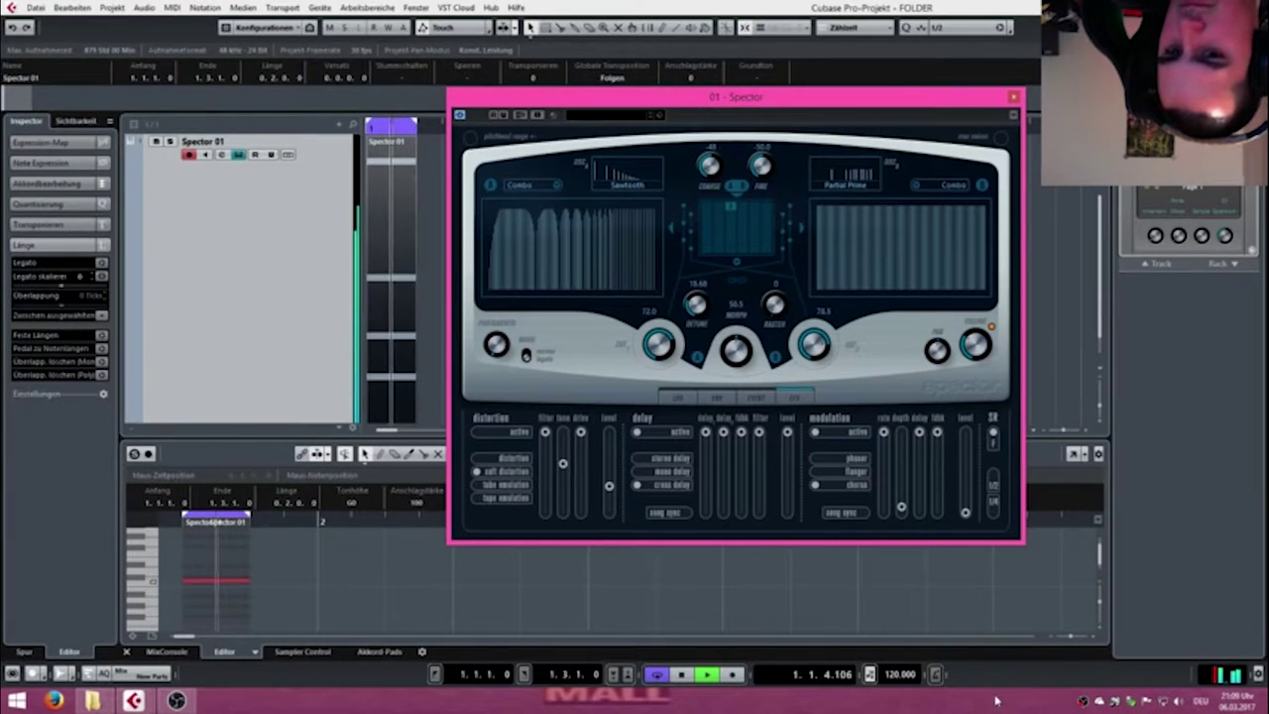
{"action": "left_click_drag", "start_coordinate": [928, 525], "coordinate": [929, 484]}
Activate the distortion, raise its tone and level to maximum, and select the stereo delay.
{"action": "left_click", "coordinate": [522, 433]}
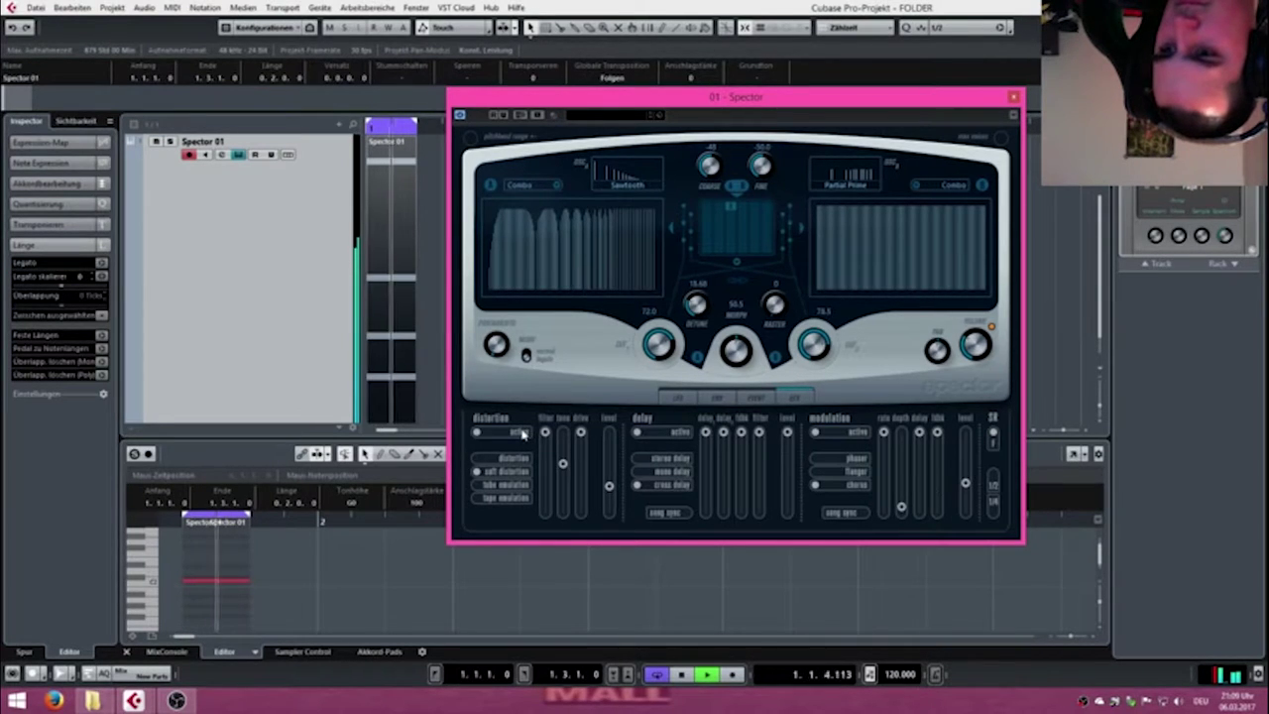
{"action": "left_click_drag", "start_coordinate": [563, 466], "coordinate": [563, 432]}
{"action": "left_click_drag", "start_coordinate": [609, 486], "coordinate": [609, 432]}
{"action": "left_click", "coordinate": [672, 459]}
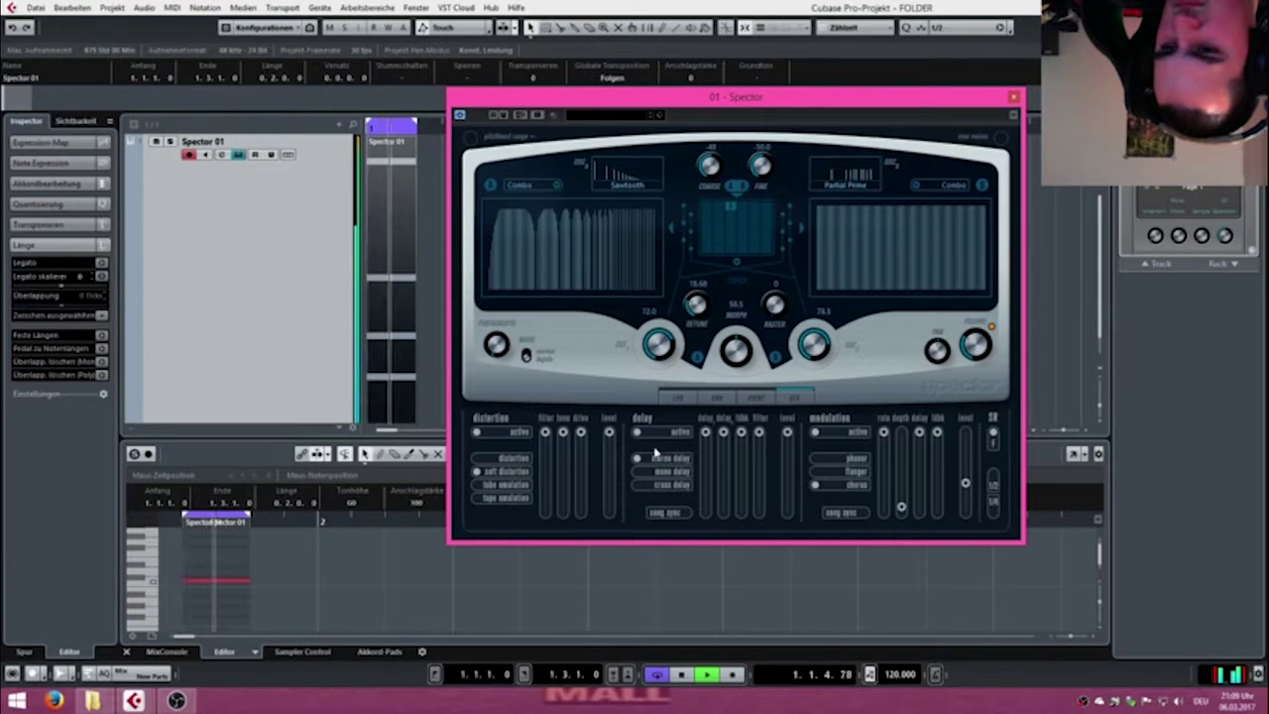
Deactivate the distortion, return it to the distortion type, and reduce the distortion, delay and modulation levels.
{"action": "left_click", "coordinate": [515, 437]}
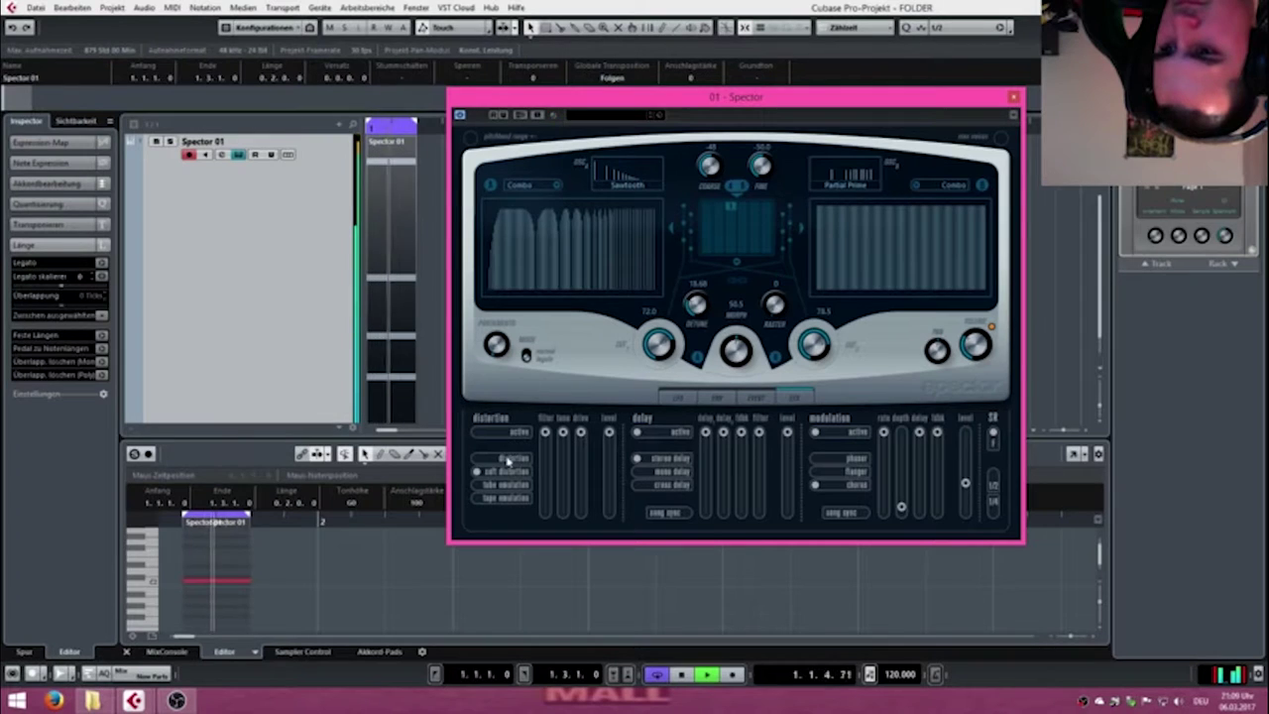
{"action": "left_click_drag", "start_coordinate": [613, 438], "coordinate": [614, 481]}
{"action": "left_click_drag", "start_coordinate": [788, 436], "coordinate": [789, 486]}
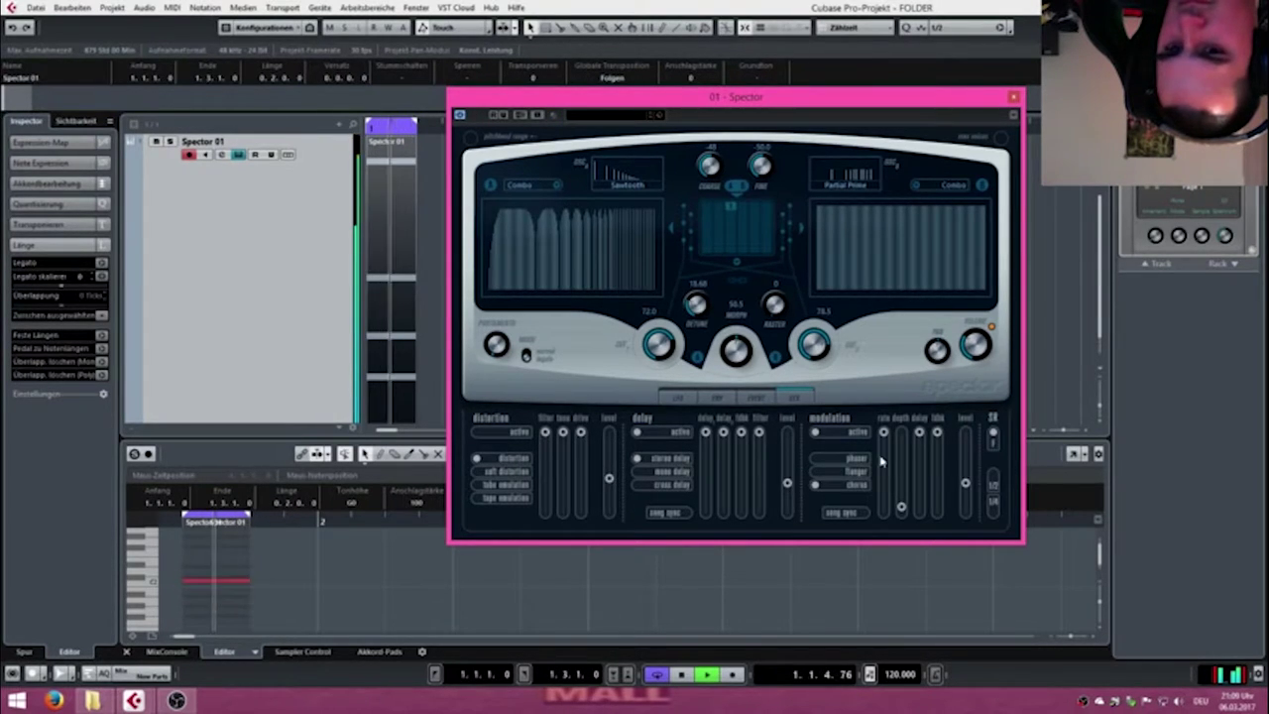
{"action": "left_click_drag", "start_coordinate": [965, 485], "coordinate": [972, 516]}
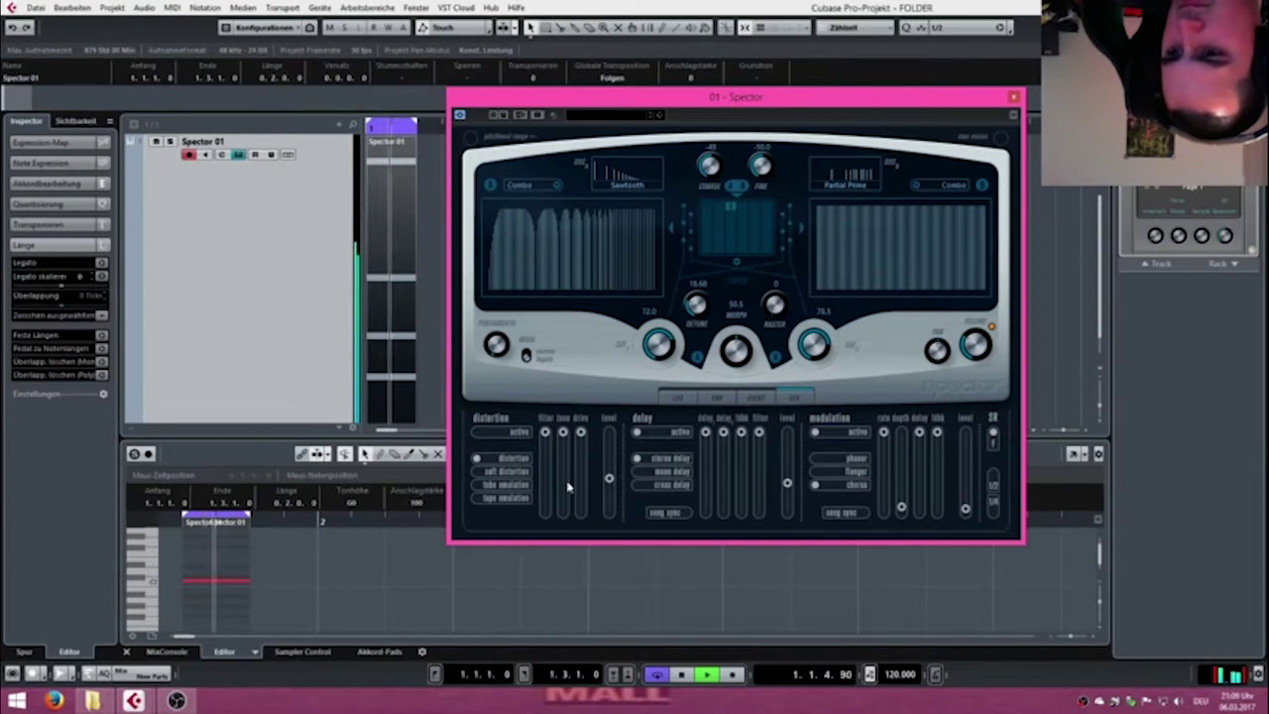
Lower the distortion's filter, tone, drive and level to minimum, and deactivate the delay.
{"action": "left_click_drag", "start_coordinate": [544, 432], "coordinate": [561, 554]}
{"action": "left_click_drag", "start_coordinate": [565, 435], "coordinate": [565, 511]}
{"action": "left_click_drag", "start_coordinate": [581, 433], "coordinate": [621, 555]}
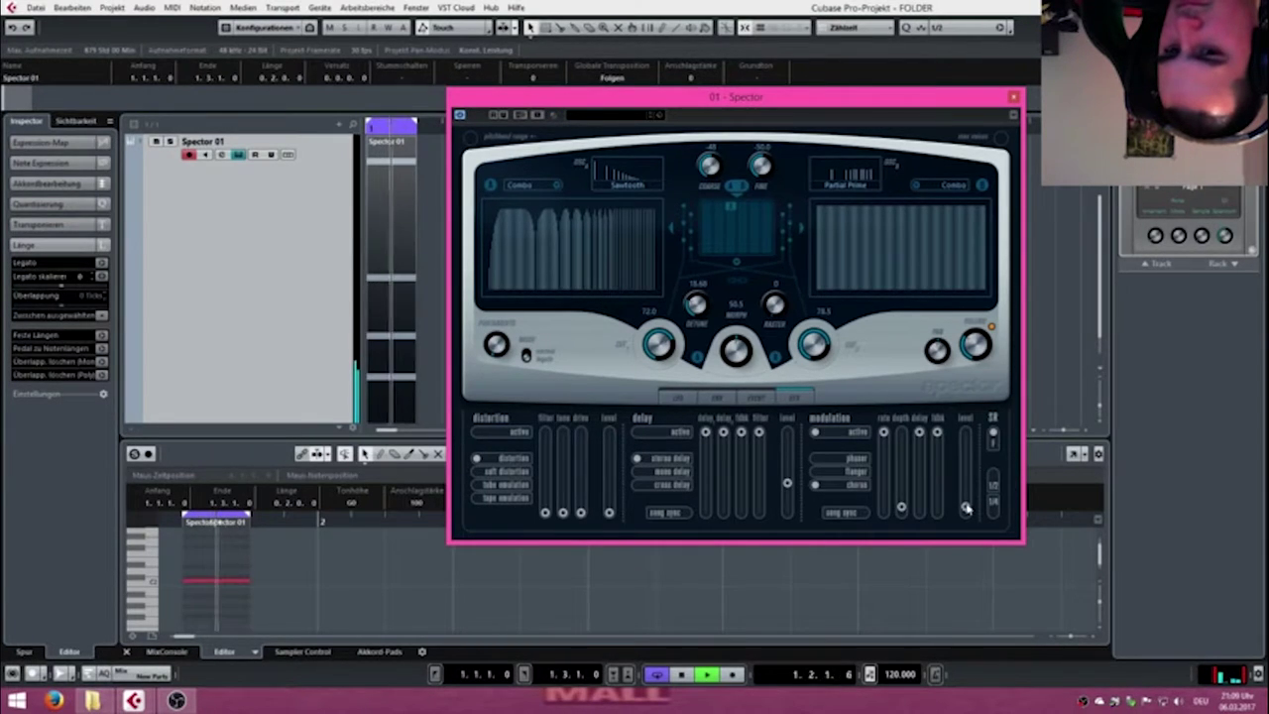
Raise the modulation level, try sample rate 1/2 and return to F, and raise the delay level to maximum while lowering the first delay time.
{"action": "left_click_drag", "start_coordinate": [966, 507], "coordinate": [965, 472]}
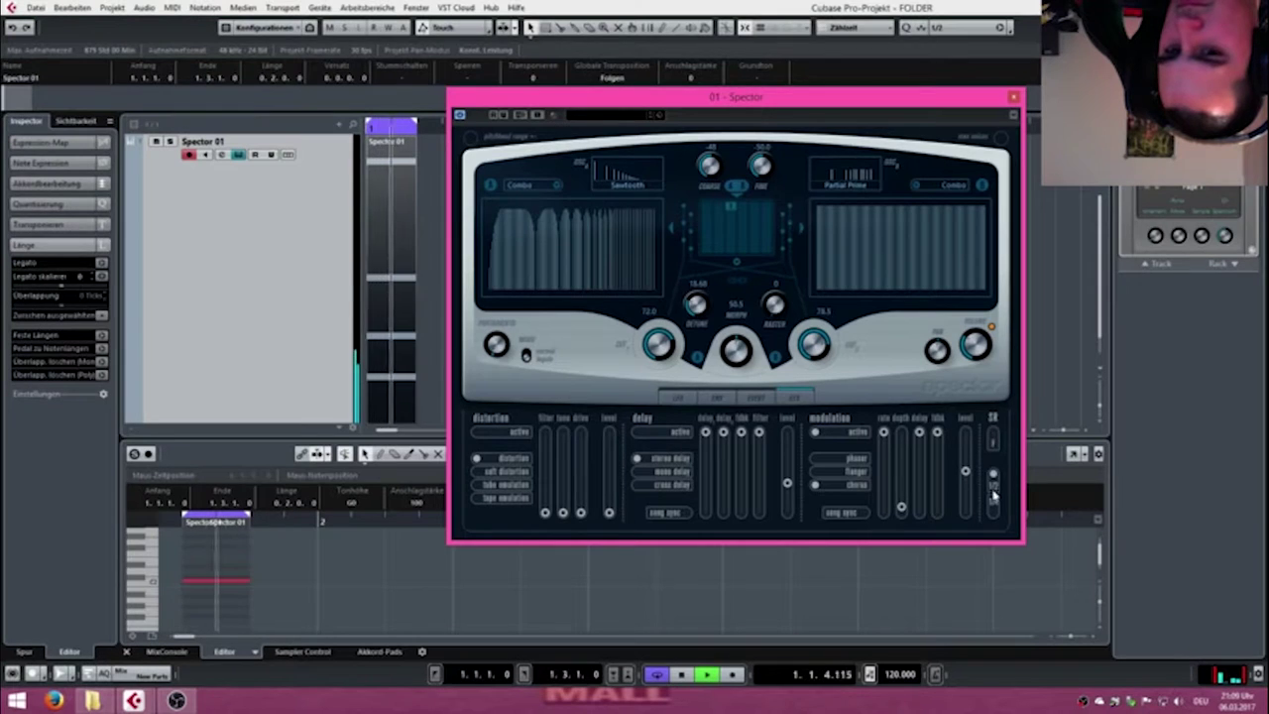
{"action": "left_click_drag", "start_coordinate": [993, 483], "coordinate": [968, 458]}
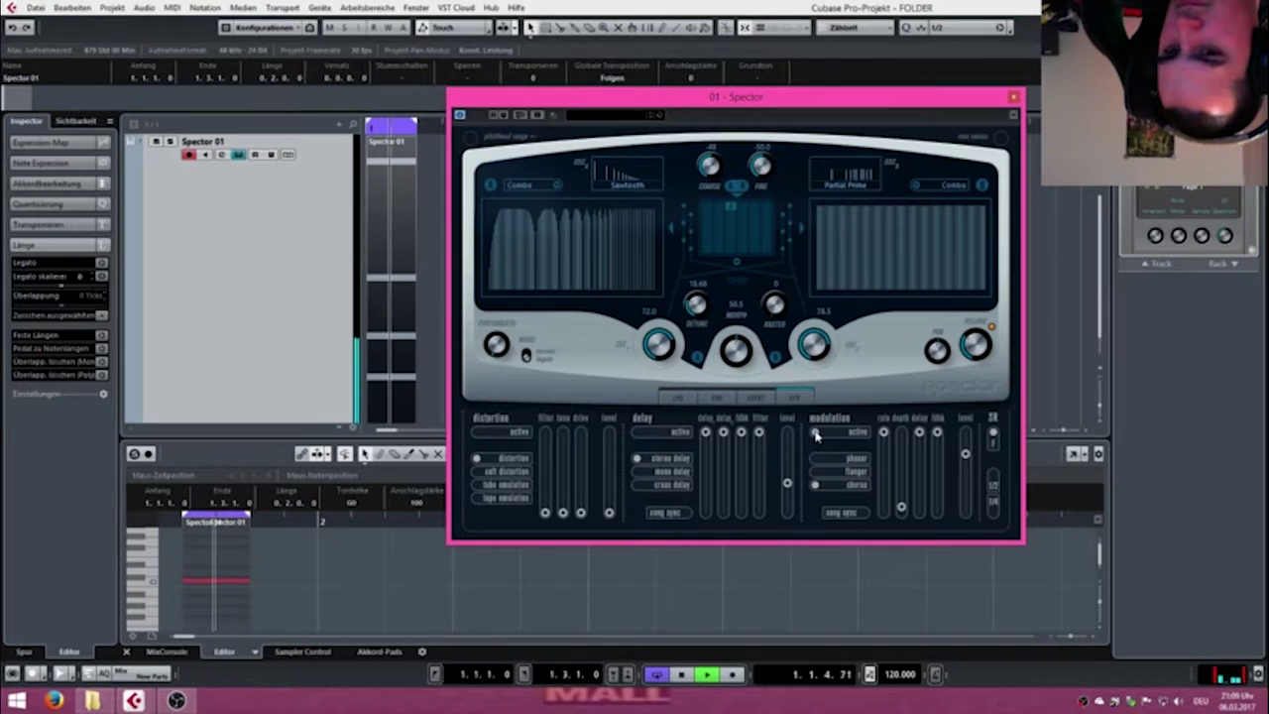
{"action": "left_click_drag", "start_coordinate": [788, 483], "coordinate": [798, 420]}
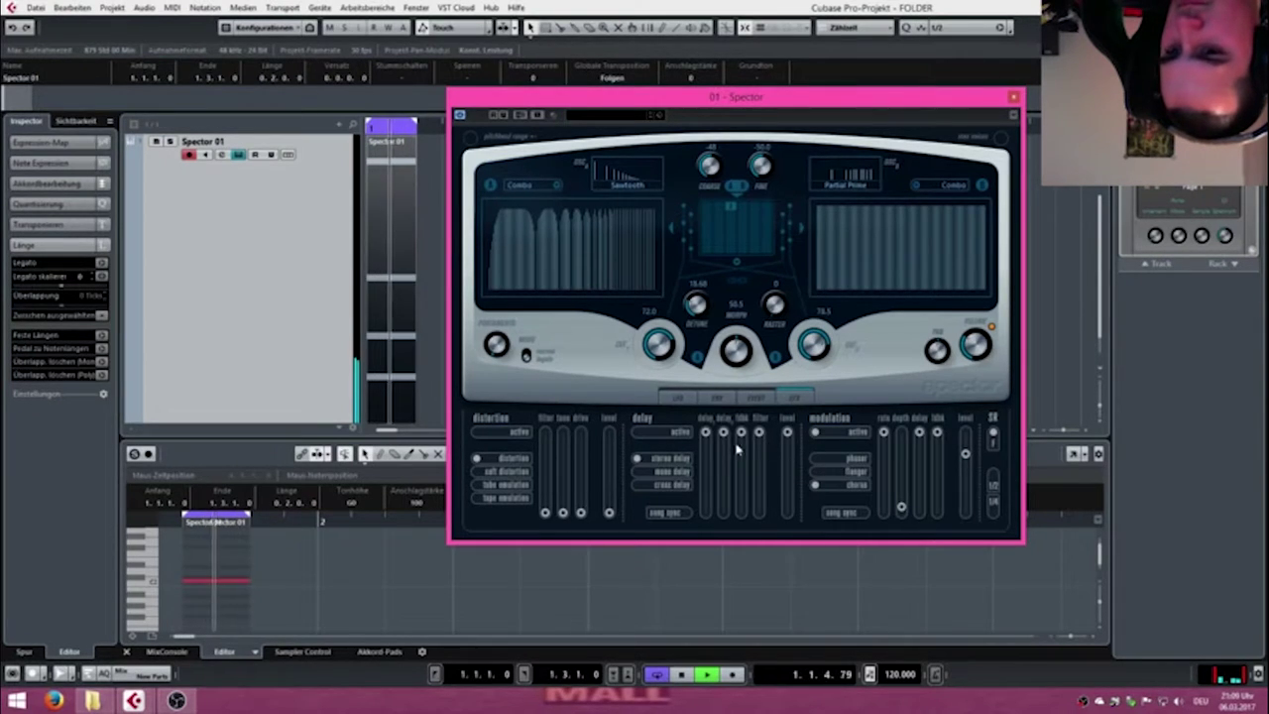
{"action": "left_click_drag", "start_coordinate": [705, 433], "coordinate": [714, 458]}
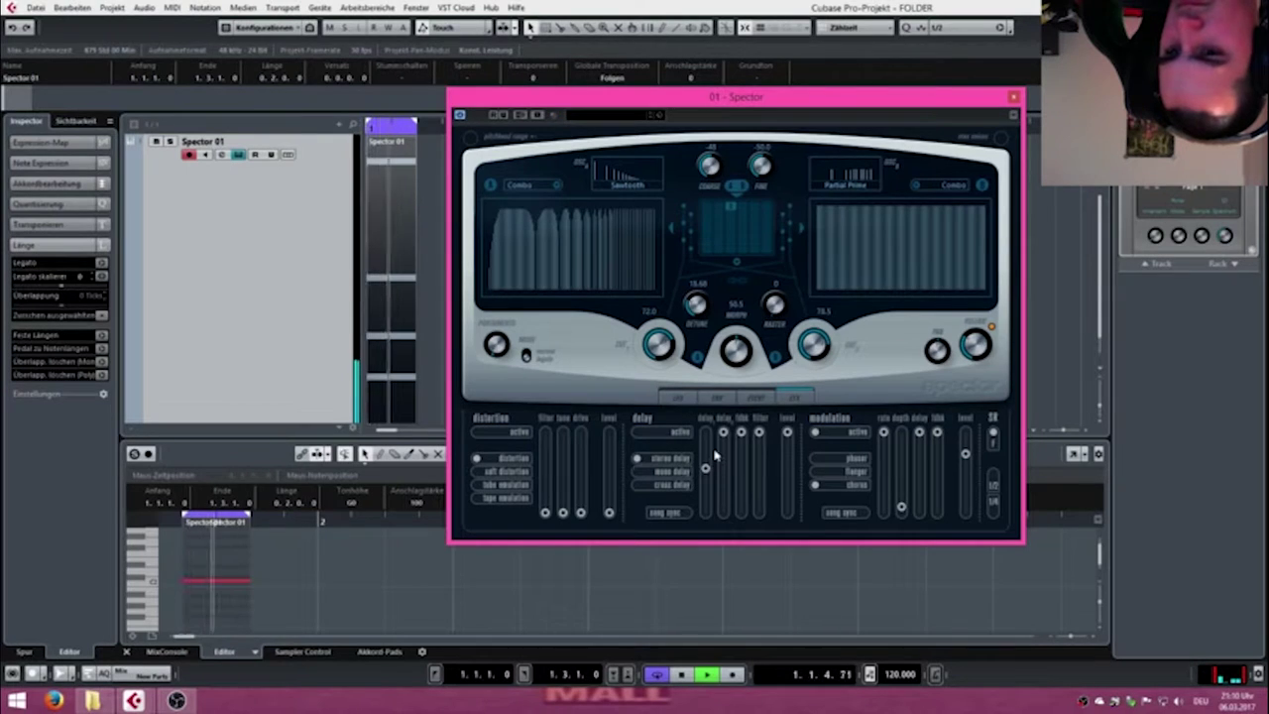
Bring the distortion's tone, drive and level to mid-range, and lower the delay effect's times, feedback, filter and level.
{"action": "left_click_drag", "start_coordinate": [562, 513], "coordinate": [610, 481]}
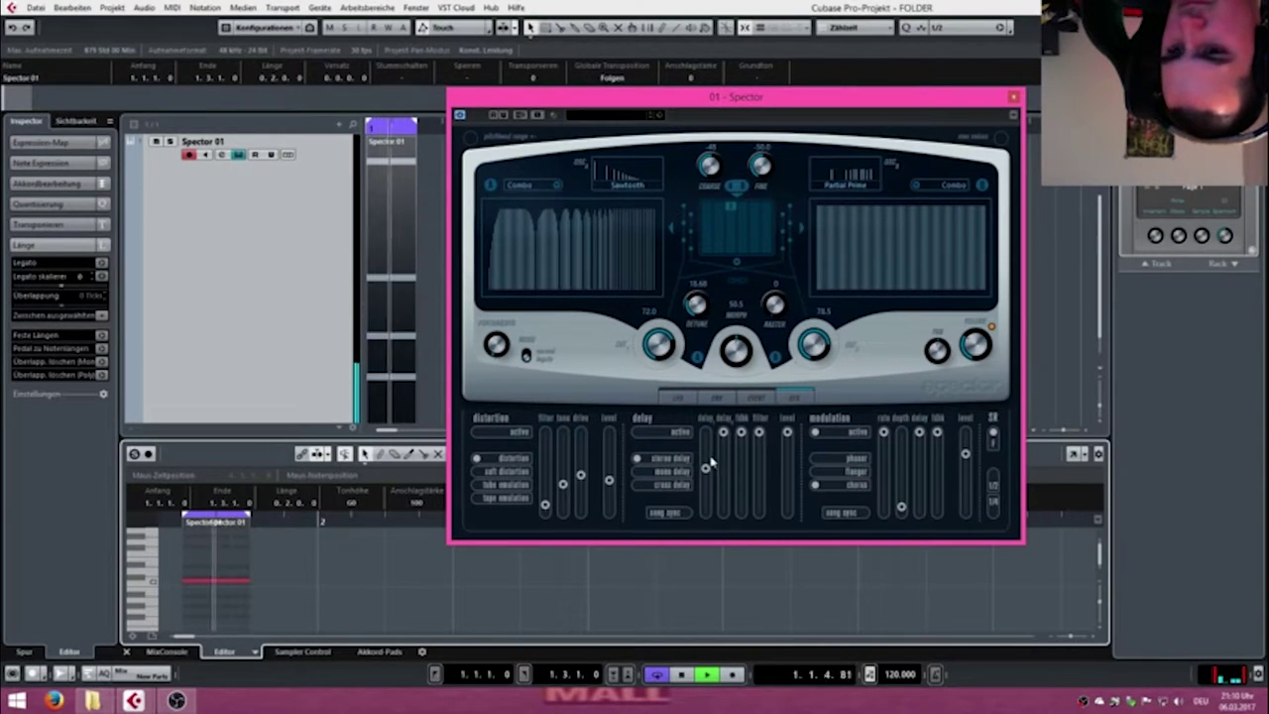
{"action": "left_click_drag", "start_coordinate": [723, 433], "coordinate": [723, 496]}
{"action": "left_click_drag", "start_coordinate": [741, 433], "coordinate": [760, 504]}
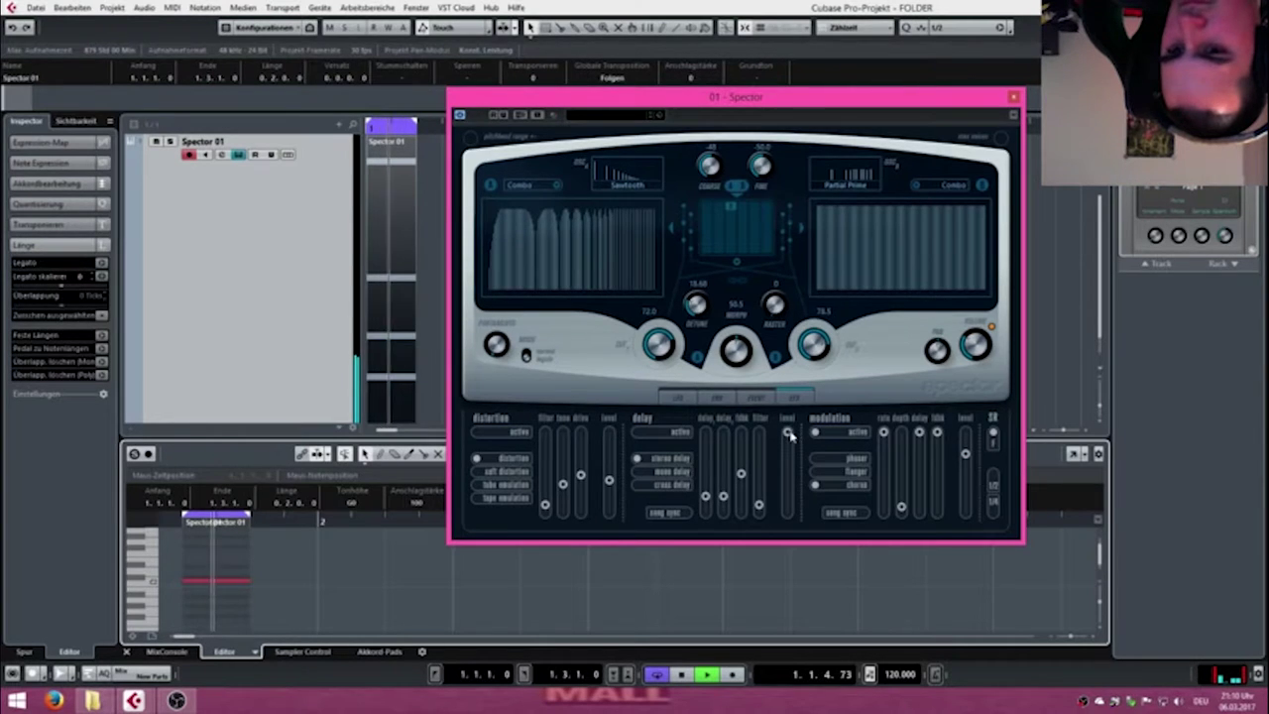
{"action": "left_click_drag", "start_coordinate": [788, 434], "coordinate": [788, 471]}
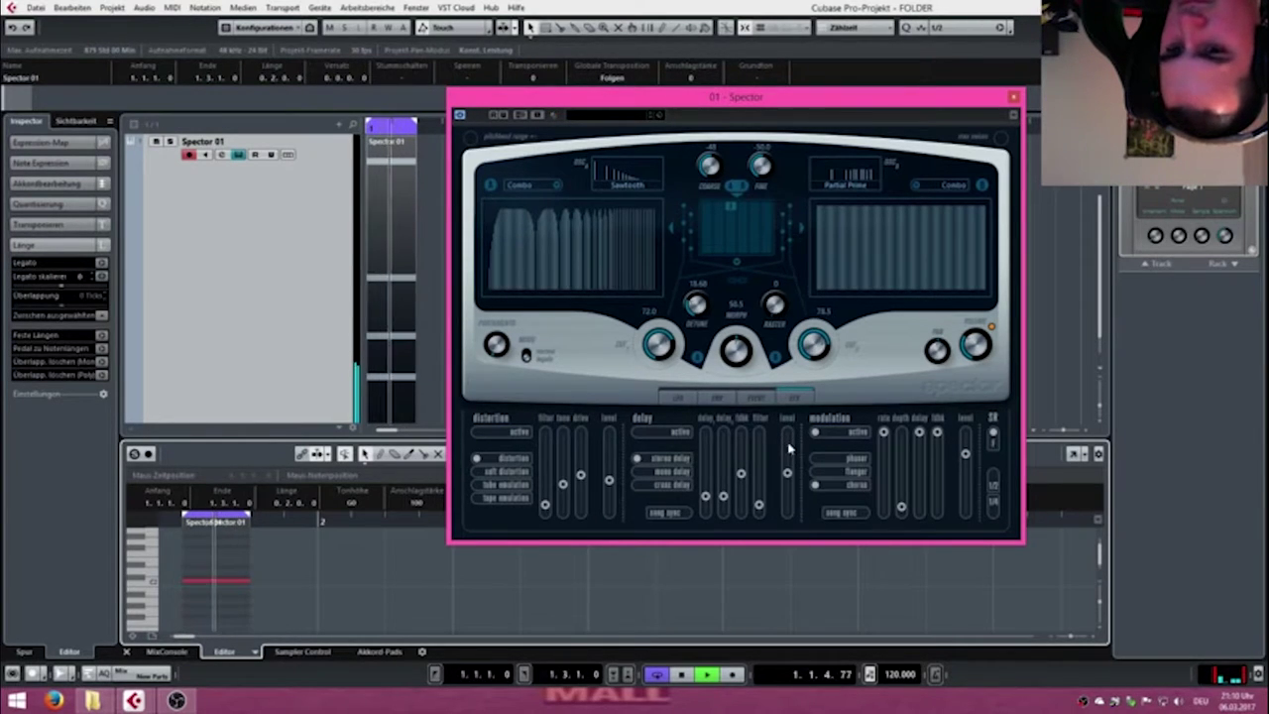
Select the phaser with its level at maximum, a low rate and feedback, and higher depth and delay.
{"action": "left_click_drag", "start_coordinate": [884, 433], "coordinate": [901, 474]}
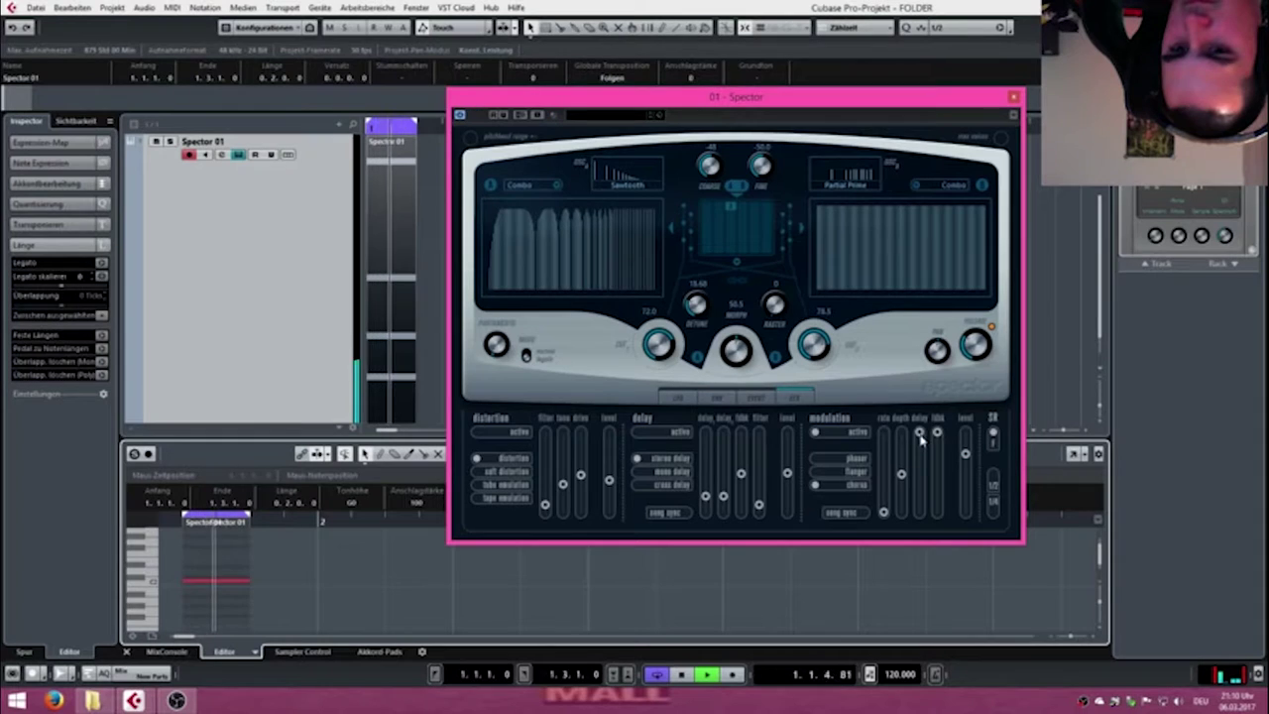
{"action": "left_click_drag", "start_coordinate": [934, 434], "coordinate": [966, 433]}
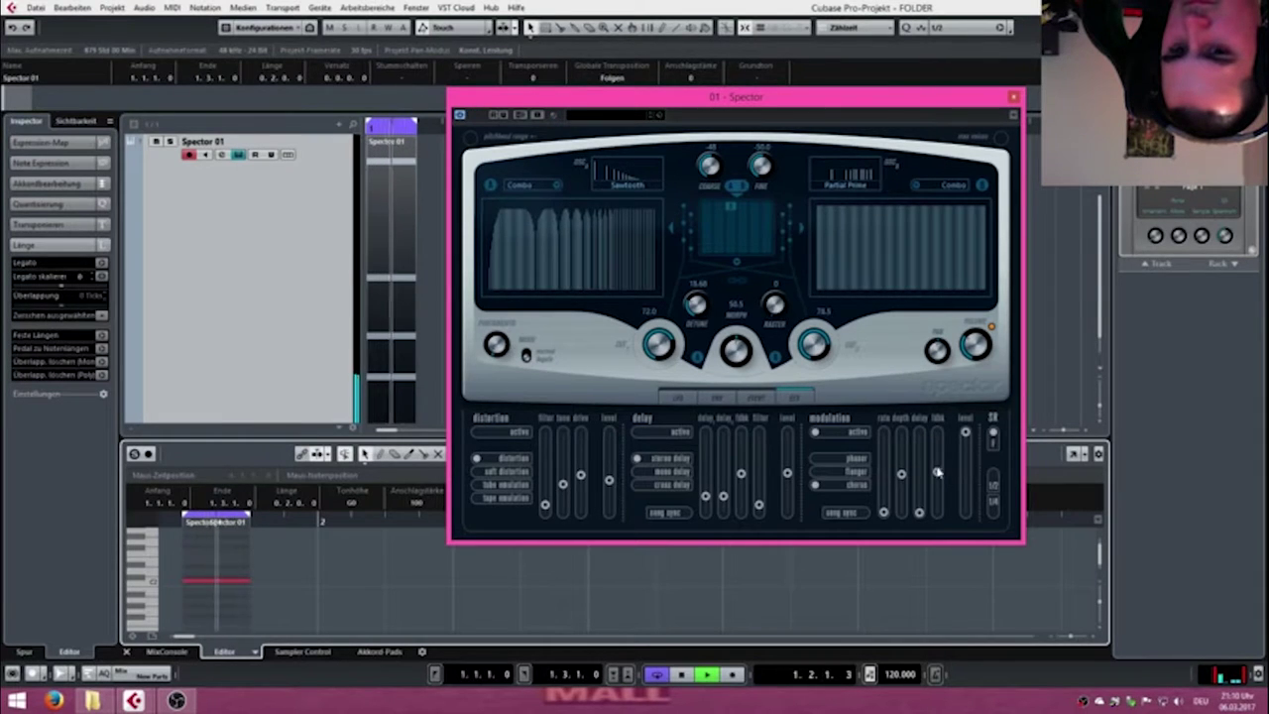
{"action": "left_click_drag", "start_coordinate": [922, 511], "coordinate": [929, 474]}
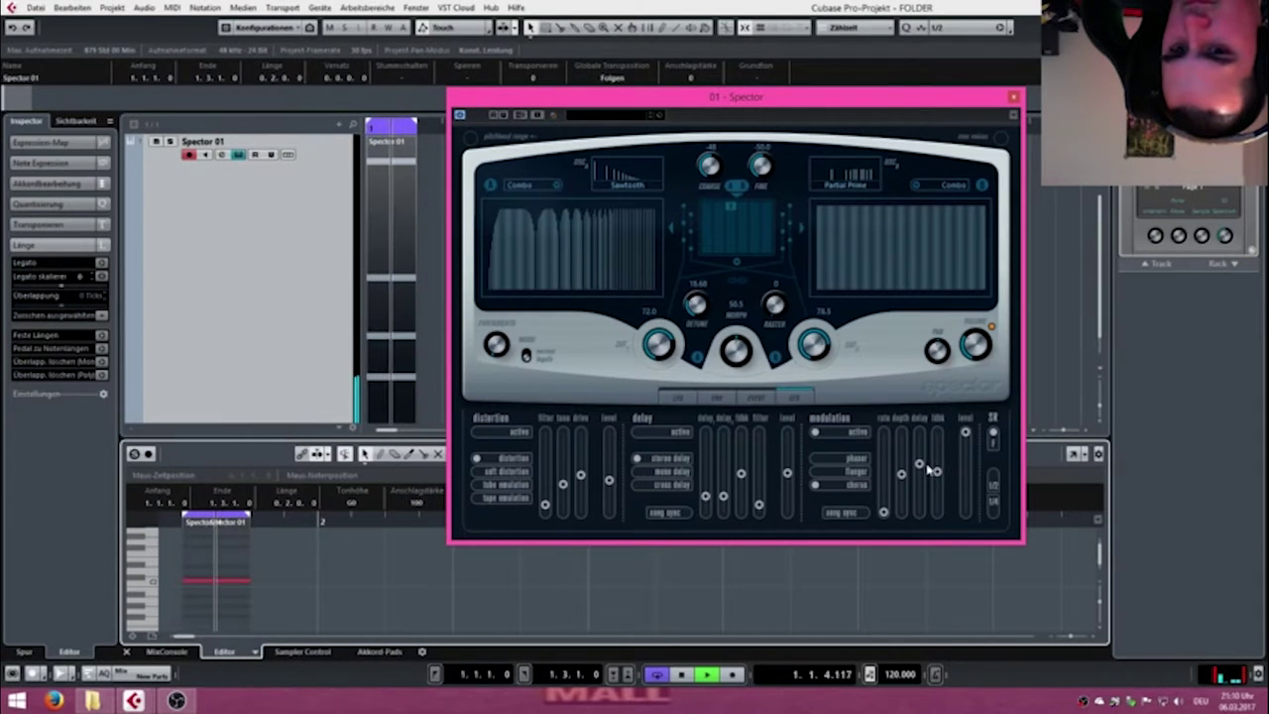
{"action": "mouse_move", "coordinate": [904, 486]}
{"action": "left_mouse_down"}
{"action": "mouse_move", "coordinate": [904, 513]}
{"action": "mouse_move", "coordinate": [920, 447]}
{"action": "mouse_move", "coordinate": [942, 499]}
{"action": "mouse_move", "coordinate": [899, 501]}
{"action": "mouse_move", "coordinate": [897, 478]}
{"action": "mouse_move", "coordinate": [901, 503]}
{"action": "left_mouse_up"}
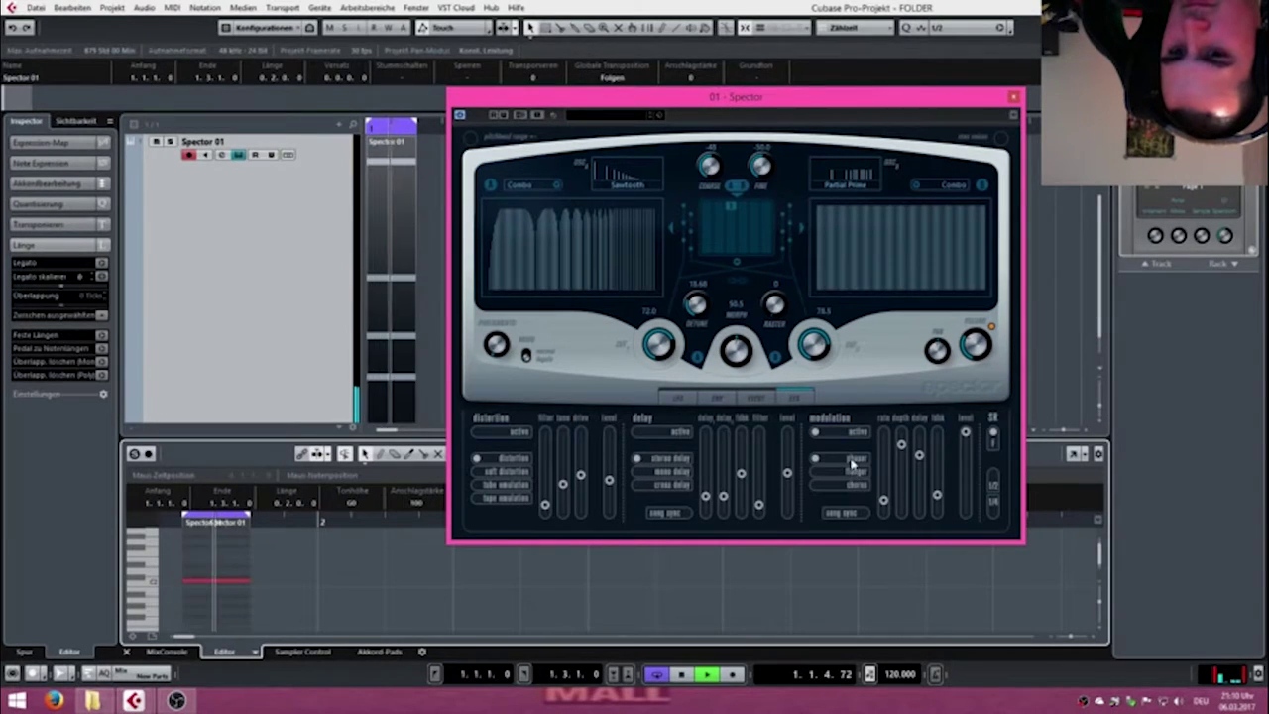
Raise the modulation's rate, depth, delay and feedback and the delay effect's times, feedback, filter and level into the upper range.
{"action": "left_click_drag", "start_coordinate": [884, 508], "coordinate": [918, 450]}
{"action": "left_click_drag", "start_coordinate": [937, 501], "coordinate": [920, 482]}
{"action": "left_click", "coordinate": [902, 437], "text": "ctrl"}
{"action": "left_click_drag", "start_coordinate": [790, 477], "coordinate": [790, 430]}
{"action": "left_click_drag", "start_coordinate": [758, 509], "coordinate": [758, 466]}
{"action": "left_click_drag", "start_coordinate": [937, 475], "coordinate": [890, 436]}
{"action": "mouse_move", "coordinate": [758, 466]}
{"action": "left_mouse_down"}
{"action": "mouse_move", "coordinate": [758, 443]}
{"action": "mouse_move", "coordinate": [740, 449]}
{"action": "left_mouse_up"}
{"action": "left_click_drag", "start_coordinate": [723, 495], "coordinate": [705, 444]}
Activate the distortion with its level near maximum and its filter, tone and drive around the middle.
{"action": "left_click_drag", "start_coordinate": [610, 482], "coordinate": [609, 436]}
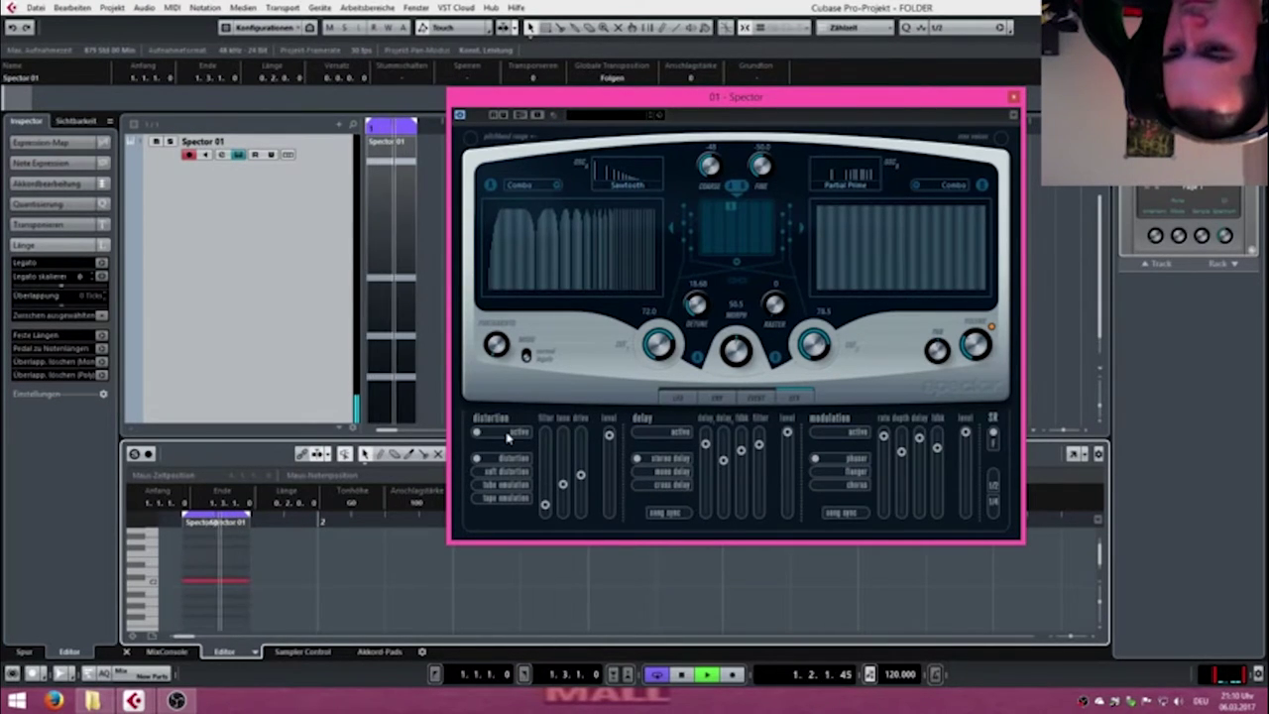
{"action": "left_click_drag", "start_coordinate": [596, 475], "coordinate": [551, 474]}
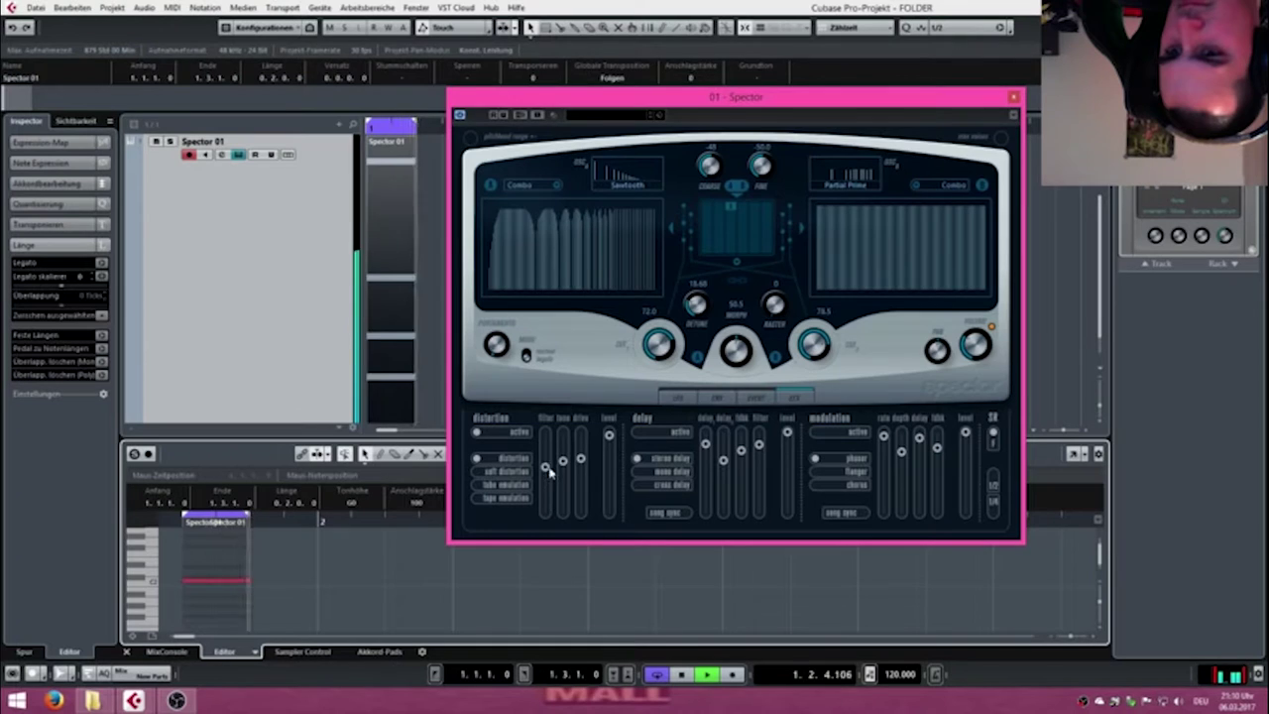
Keep the stereo delay type, enable its song sync, and adjust the delay times, feedback, filter and level.
{"action": "left_click", "coordinate": [663, 486]}
{"action": "left_click", "coordinate": [664, 459]}
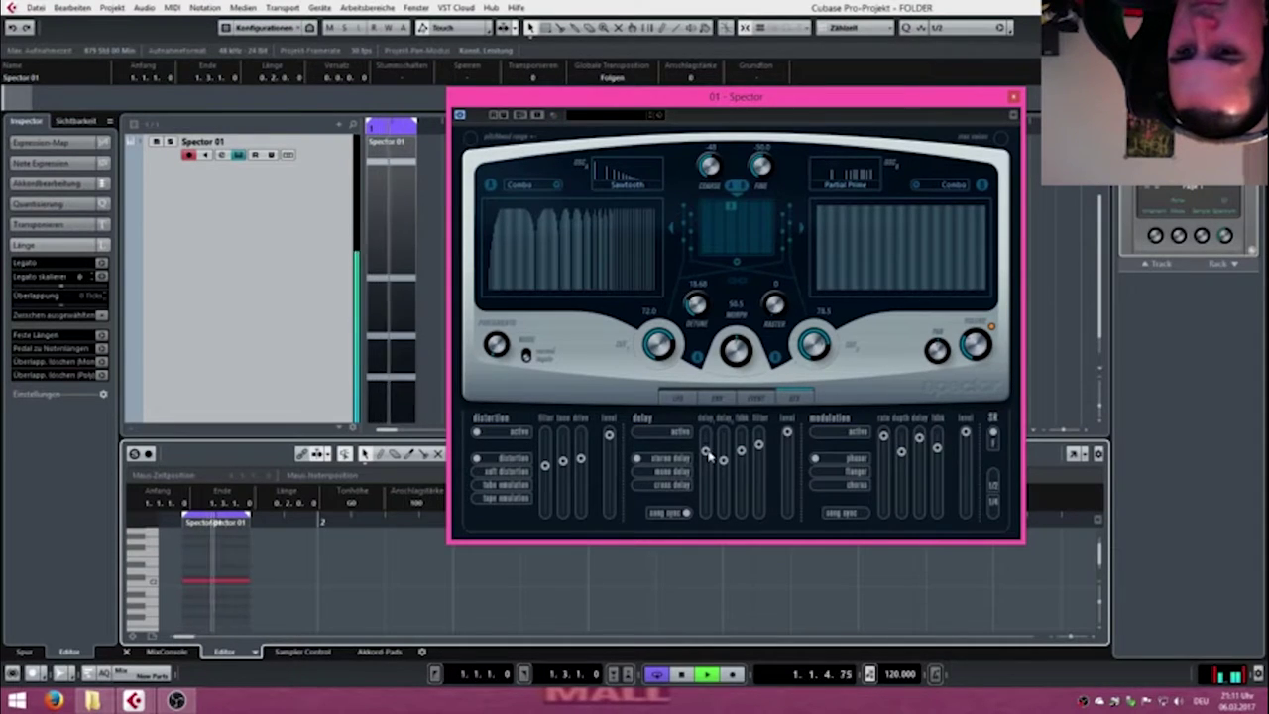
{"action": "left_click_drag", "start_coordinate": [722, 458], "coordinate": [787, 491]}
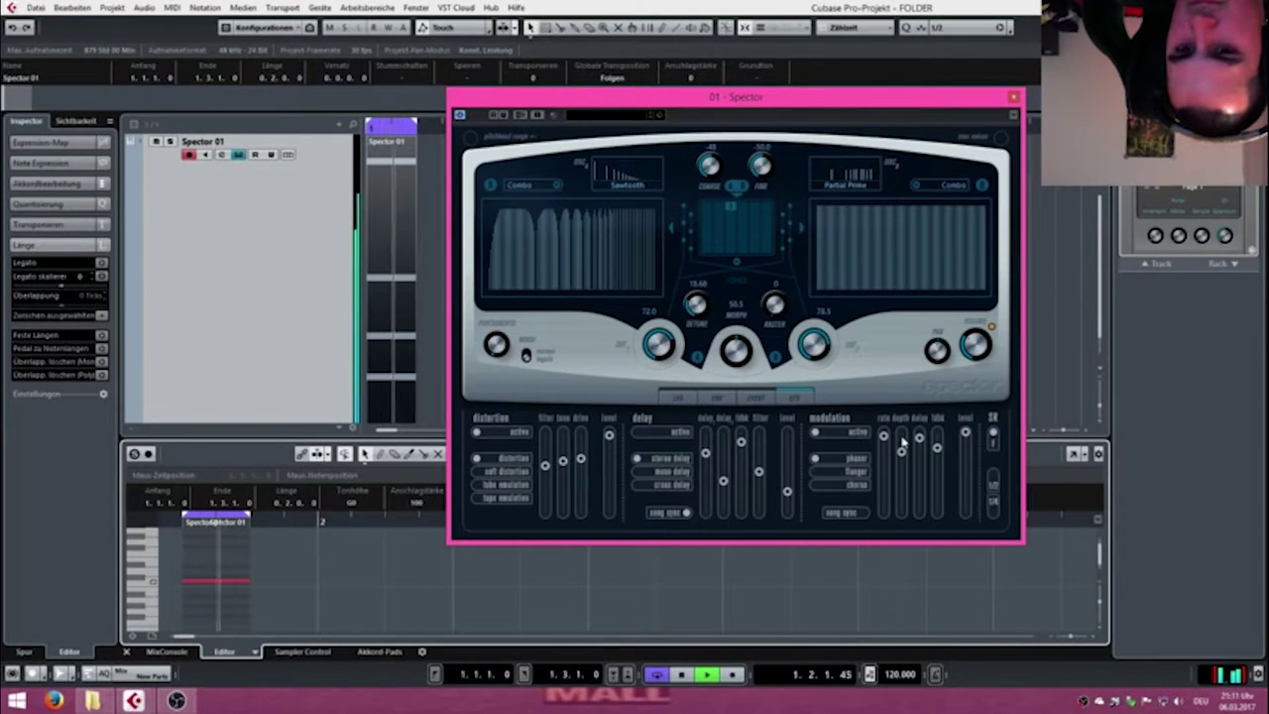
Activate the modulation as a flanger, set its sliders and level around mid-range, and switch the sample rate to 1/2.
{"action": "left_click_drag", "start_coordinate": [885, 438], "coordinate": [947, 483]}
{"action": "left_click_drag", "start_coordinate": [967, 440], "coordinate": [967, 474]}
{"action": "left_click", "coordinate": [859, 473]}
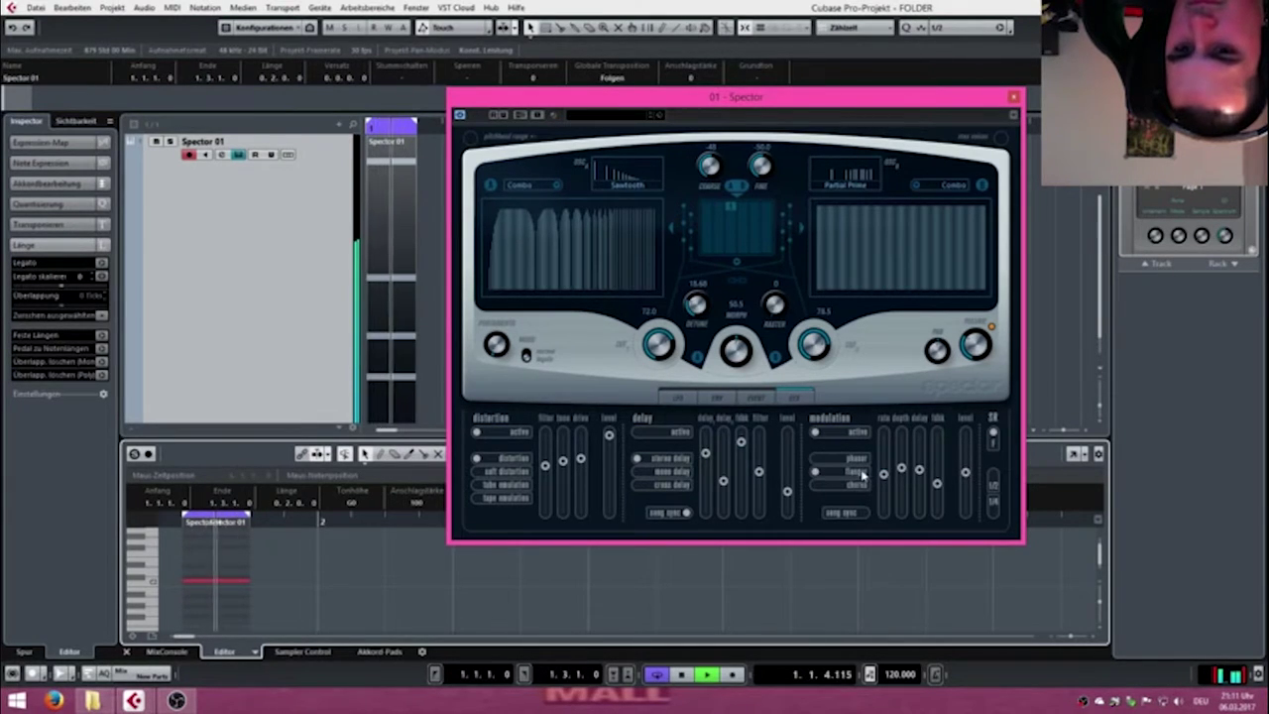
{"action": "left_click_drag", "start_coordinate": [903, 483], "coordinate": [904, 491]}
{"action": "left_click_drag", "start_coordinate": [991, 479], "coordinate": [996, 500]}
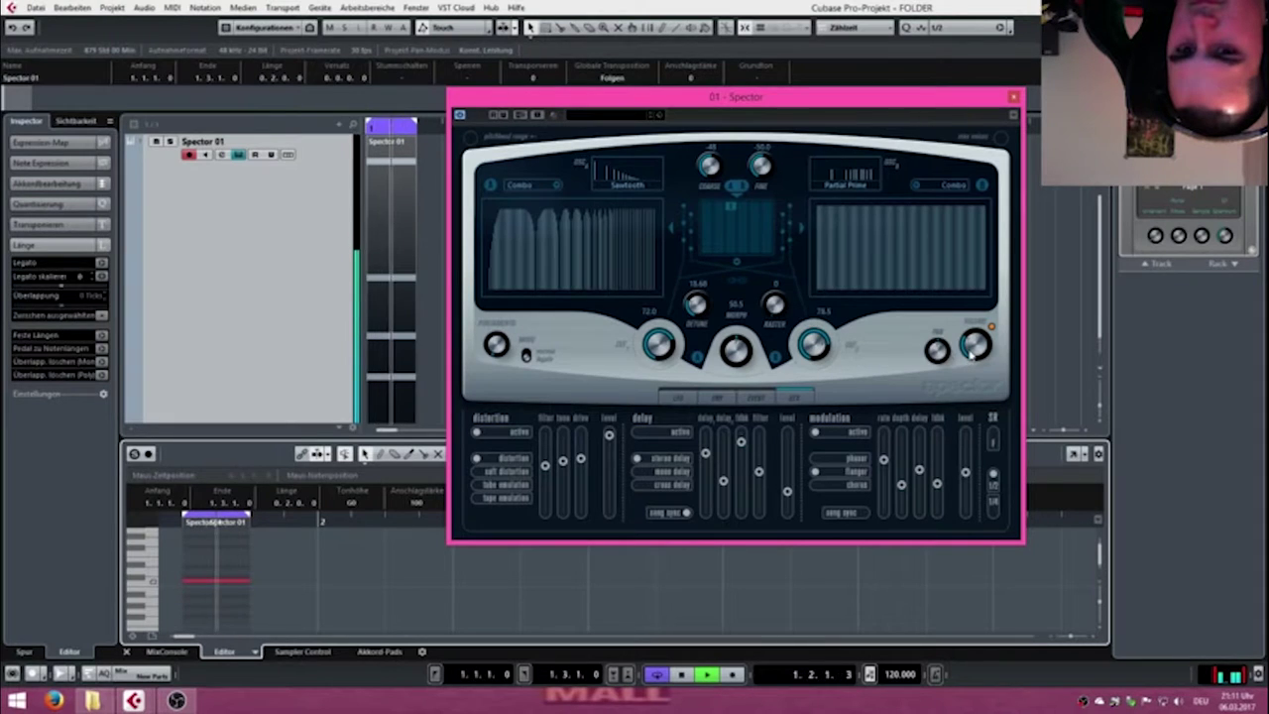
Open the MixConsole window.
{"action": "key", "text": "F2"}
{"action": "key", "text": "F3"}
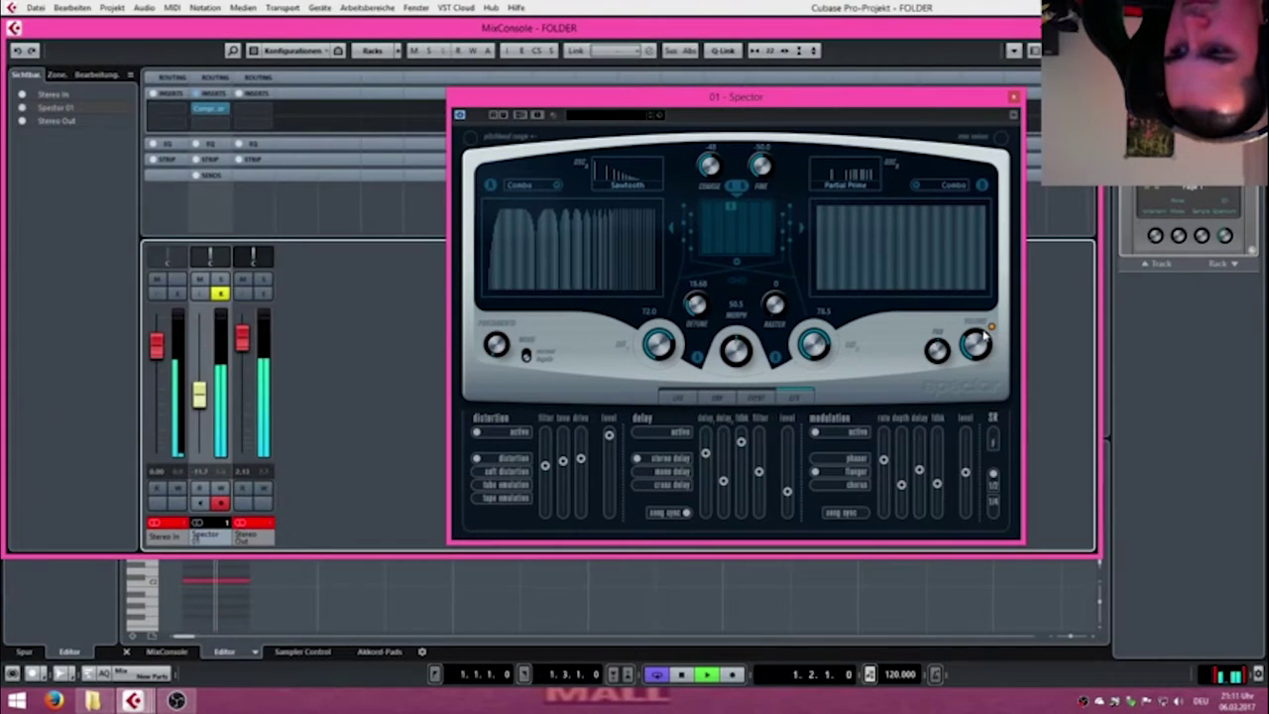
Close the MixConsole, try the String body shape for filter A, and set it to HighLow.
{"action": "key", "text": "F3"}
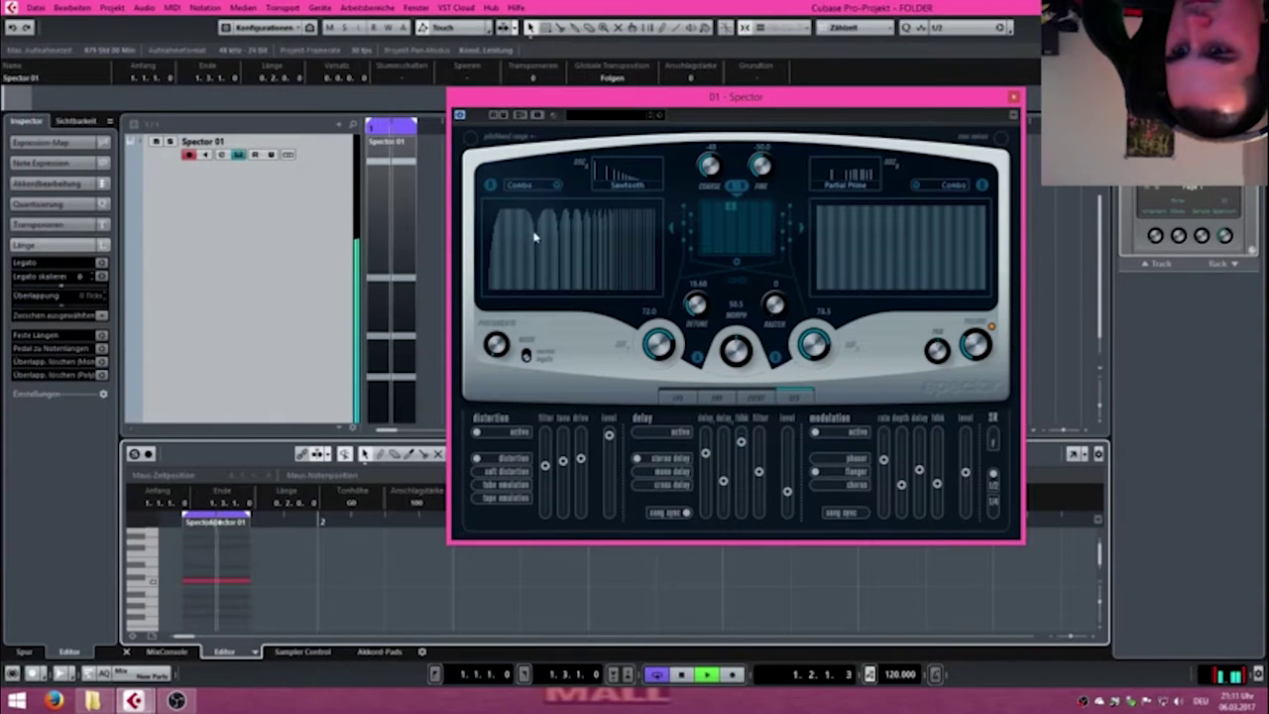
{"action": "left_click", "coordinate": [517, 184]}
{"action": "left_click", "coordinate": [540, 216]}
{"action": "left_click", "coordinate": [524, 185]}
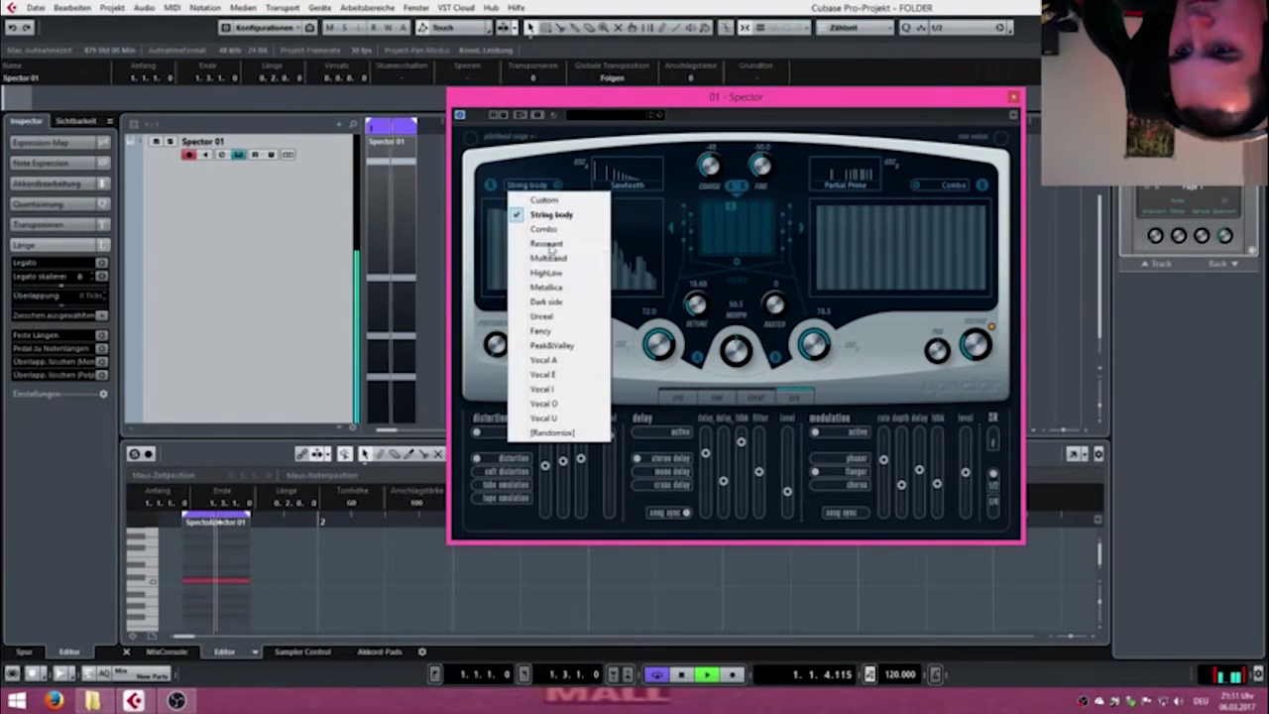
{"action": "left_click", "coordinate": [543, 218]}
Try the Vocal A and Multiband shapes for filter B, and choose Metallica.
{"action": "left_click", "coordinate": [932, 186]}
{"action": "left_click", "coordinate": [942, 357]}
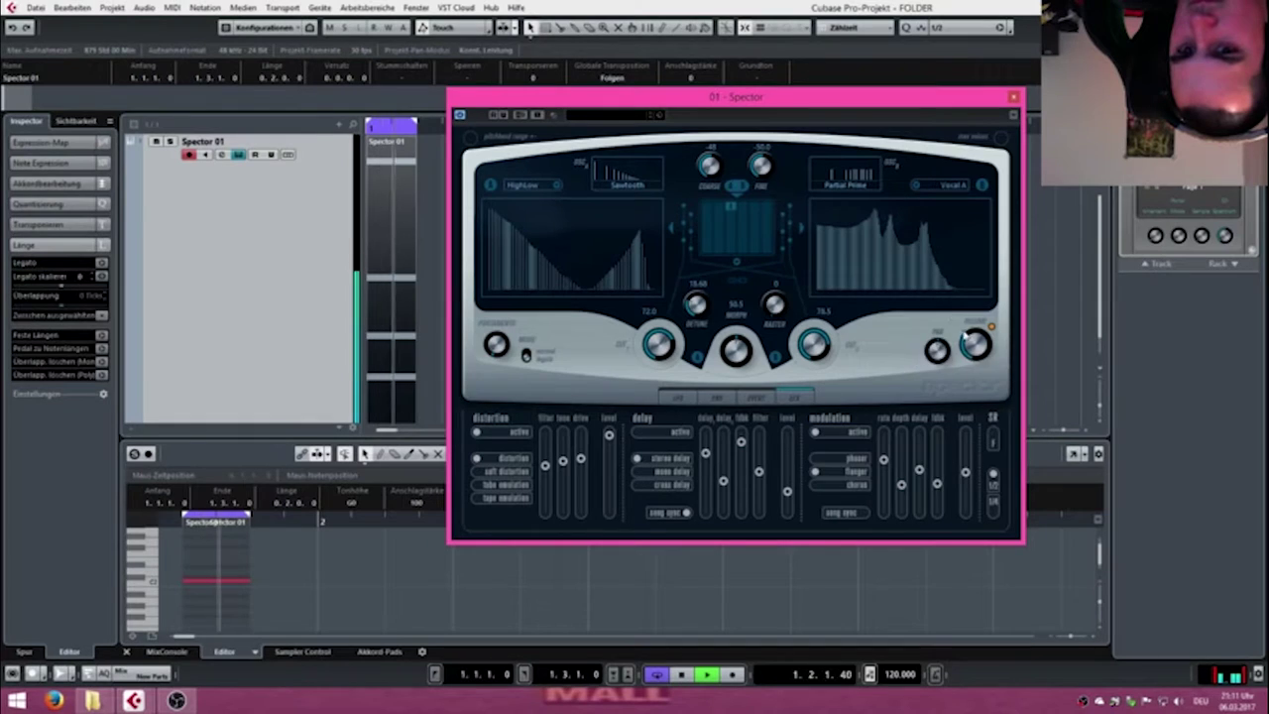
{"action": "left_click", "coordinate": [934, 185]}
{"action": "left_click", "coordinate": [938, 207]}
{"action": "left_click", "coordinate": [941, 188]}
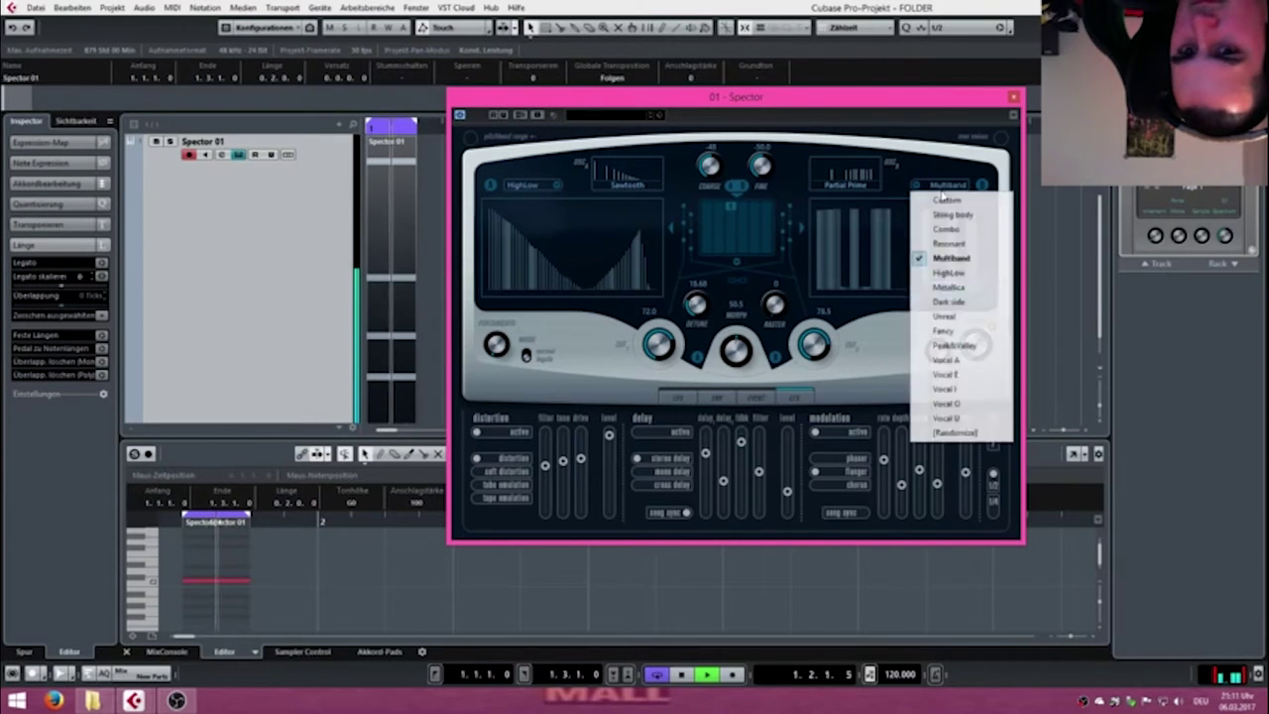
{"action": "left_click", "coordinate": [950, 294]}
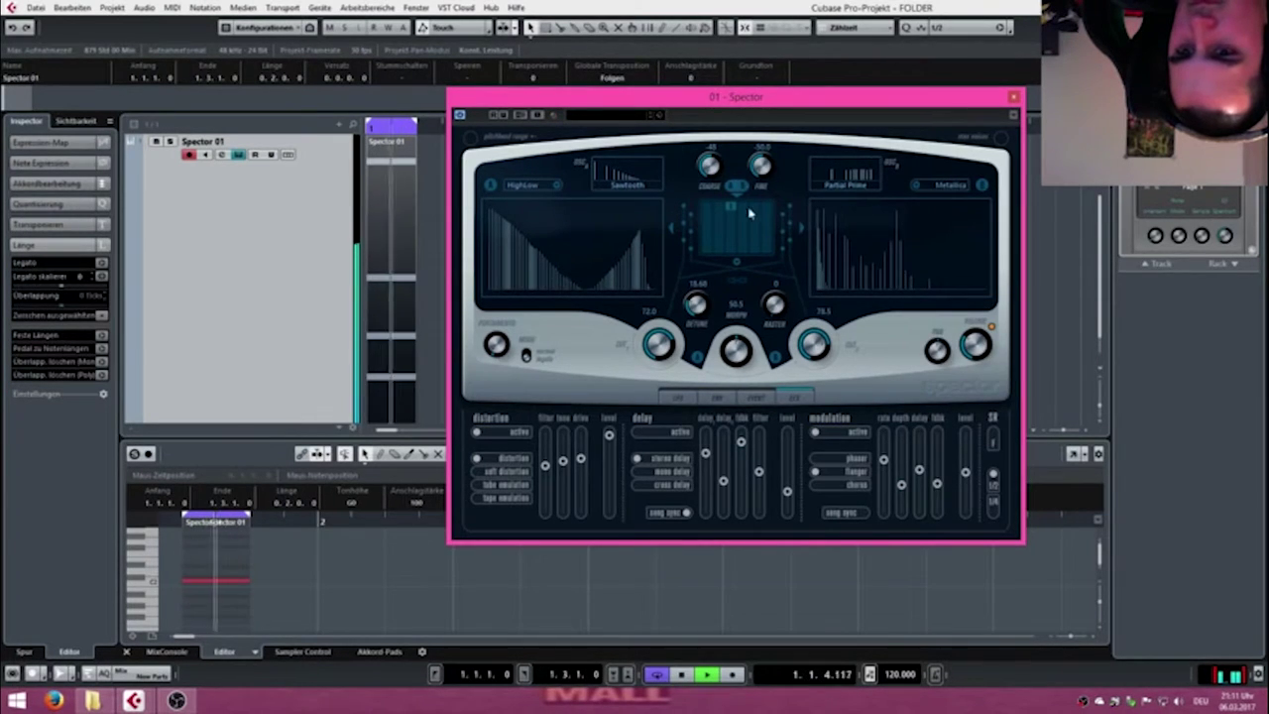
Switch the oscillator mode to 6 Osc 1:2:3:4:5:6 and raise the raster to 127.
{"action": "left_click", "coordinate": [736, 268]}
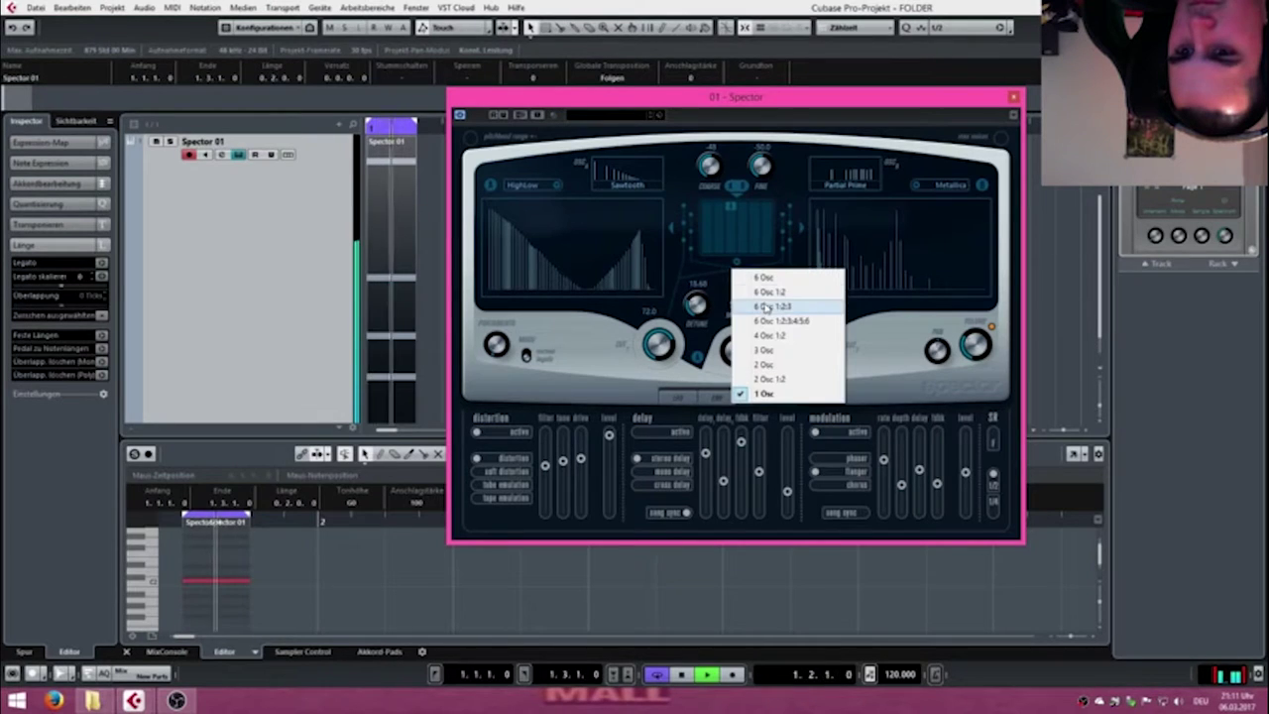
{"action": "left_click", "coordinate": [775, 319]}
{"action": "left_click_drag", "start_coordinate": [774, 307], "coordinate": [782, 177]}
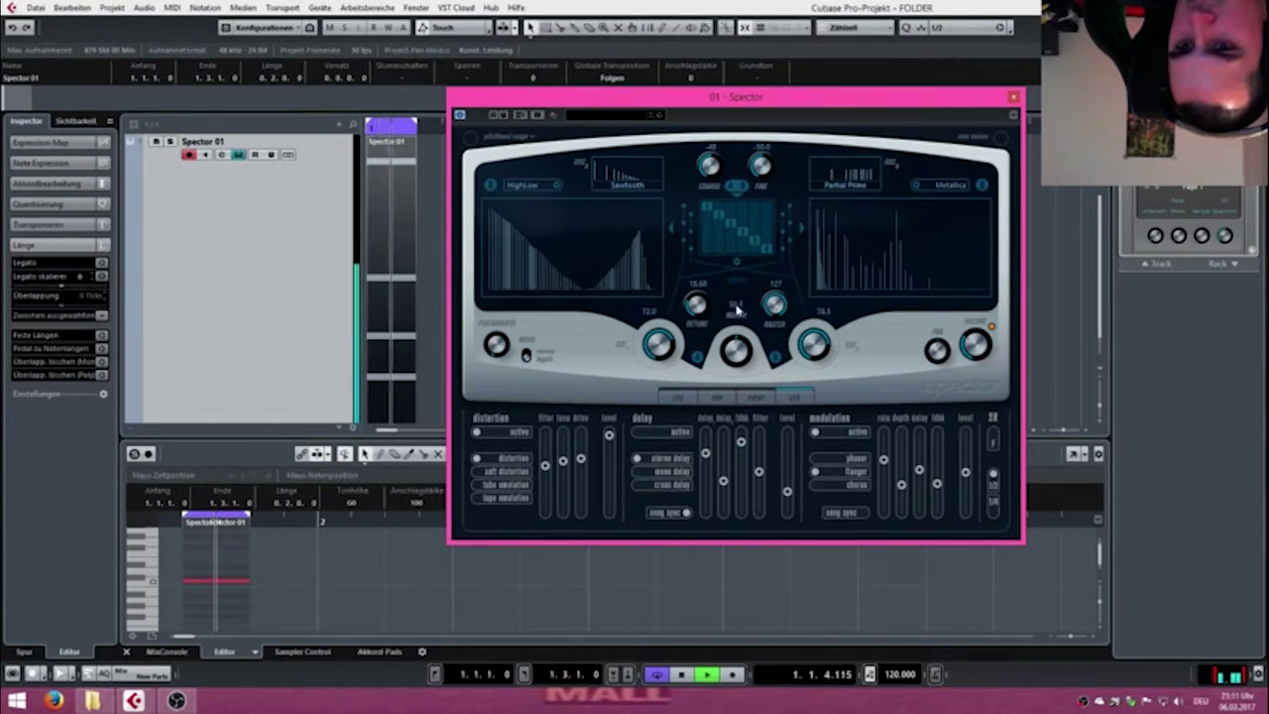
Set the detune to 0.00, both cutoff values to 100.0 and the morph to 54.7.
{"action": "left_click_drag", "start_coordinate": [740, 353], "coordinate": [726, 395]}
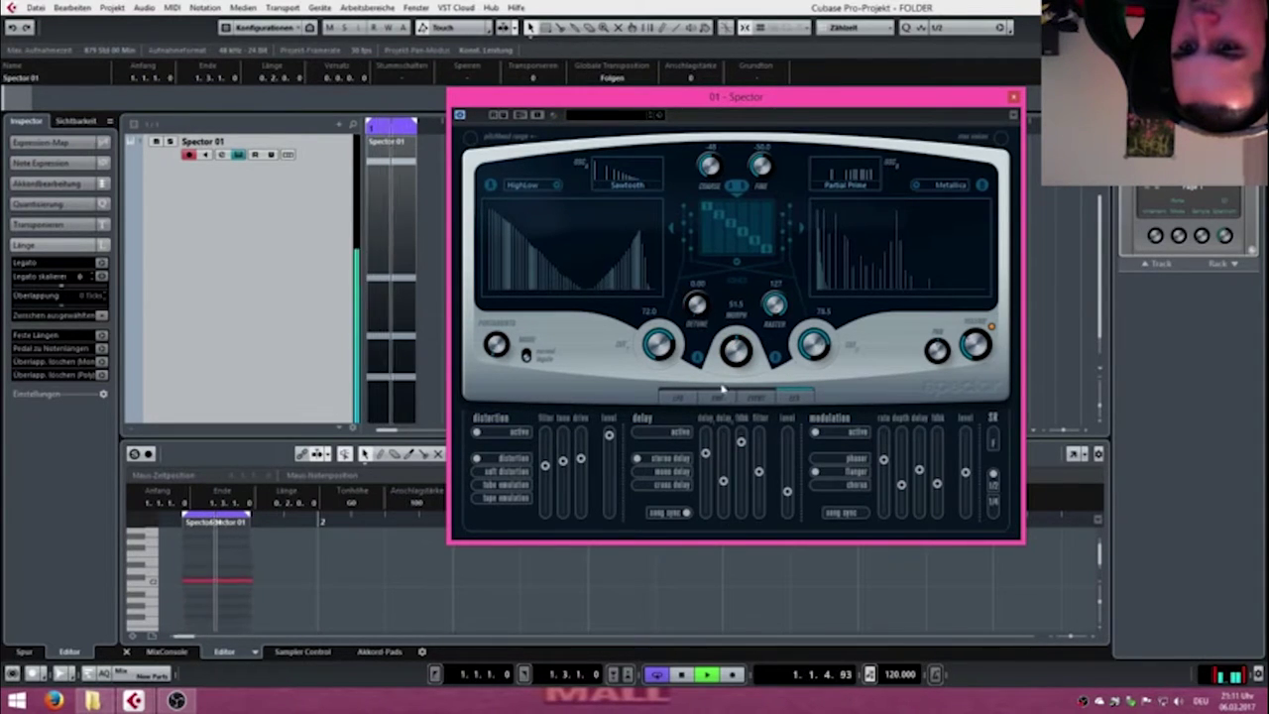
{"action": "left_click_drag", "start_coordinate": [700, 308], "coordinate": [666, 353]}
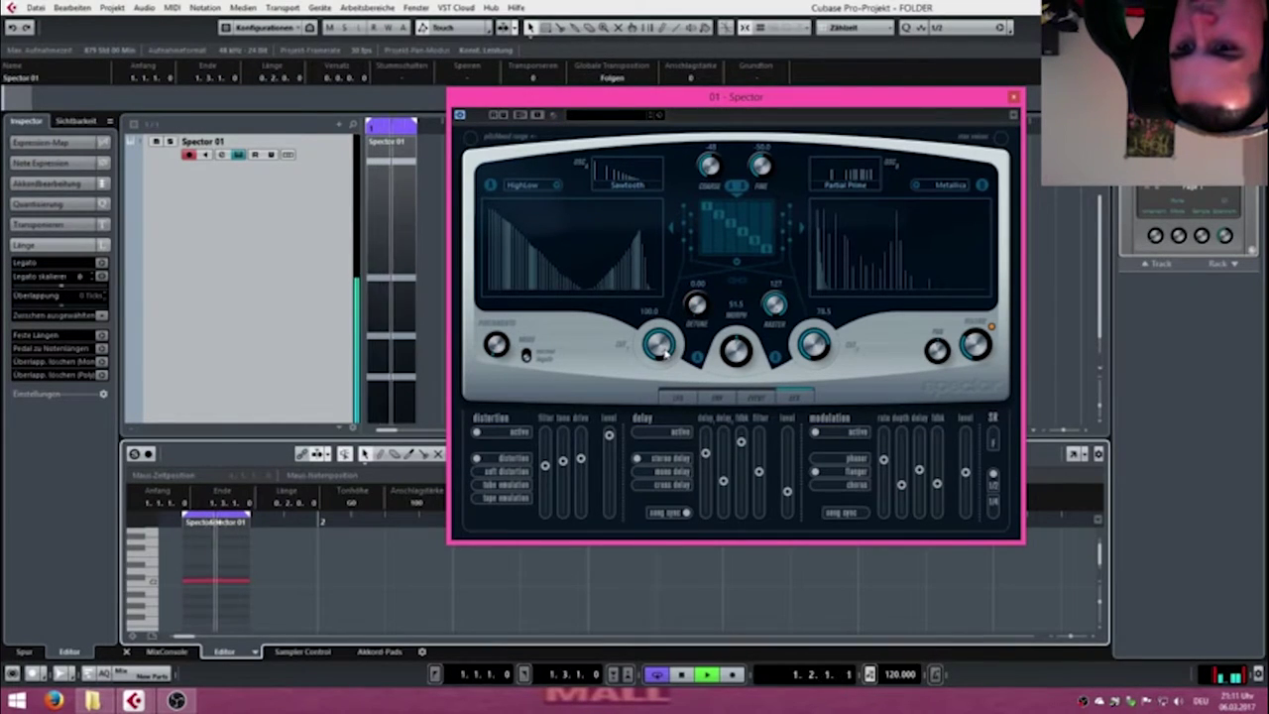
{"action": "left_click_drag", "start_coordinate": [817, 355], "coordinate": [829, 347]}
{"action": "left_click_drag", "start_coordinate": [743, 366], "coordinate": [746, 386]}
Bring the modulation and delay levels down to minimum and lower the distortion level slightly.
{"action": "left_click_drag", "start_coordinate": [969, 479], "coordinate": [980, 553]}
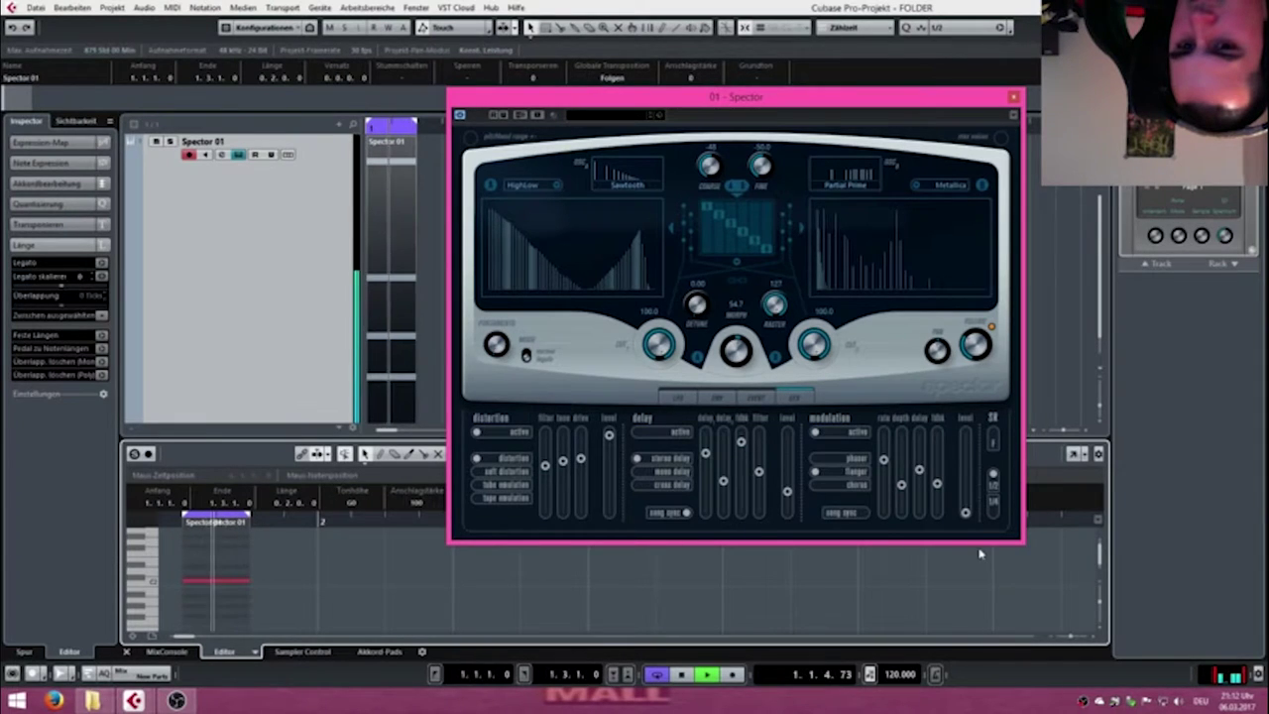
{"action": "left_click_drag", "start_coordinate": [786, 496], "coordinate": [787, 513]}
{"action": "mouse_move", "coordinate": [610, 440]}
{"action": "left_mouse_down"}
{"action": "mouse_move", "coordinate": [612, 500]}
{"action": "mouse_move", "coordinate": [615, 437]}
{"action": "mouse_move", "coordinate": [620, 448]}
{"action": "left_mouse_up"}
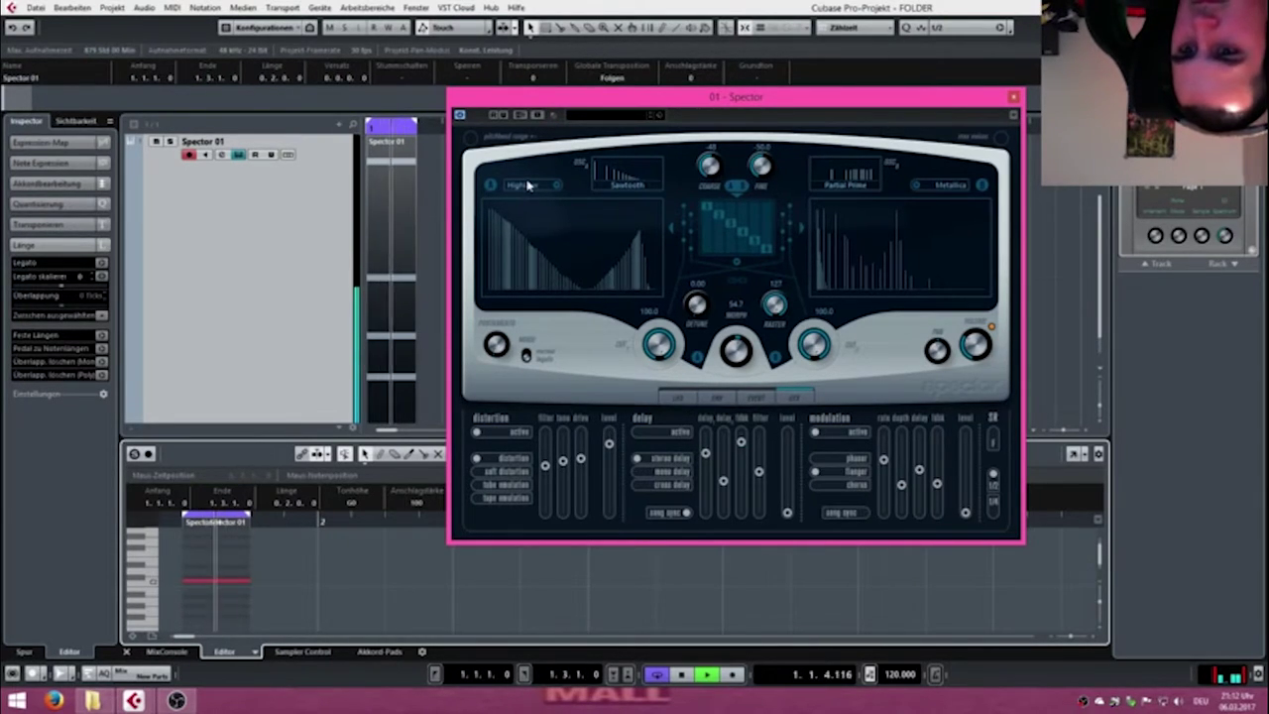
Reset the fine tuning, raise the coarse tuning to -5, and set the fine tuning to -25.9.
{"action": "left_click", "coordinate": [757, 169], "text": "ctrl"}
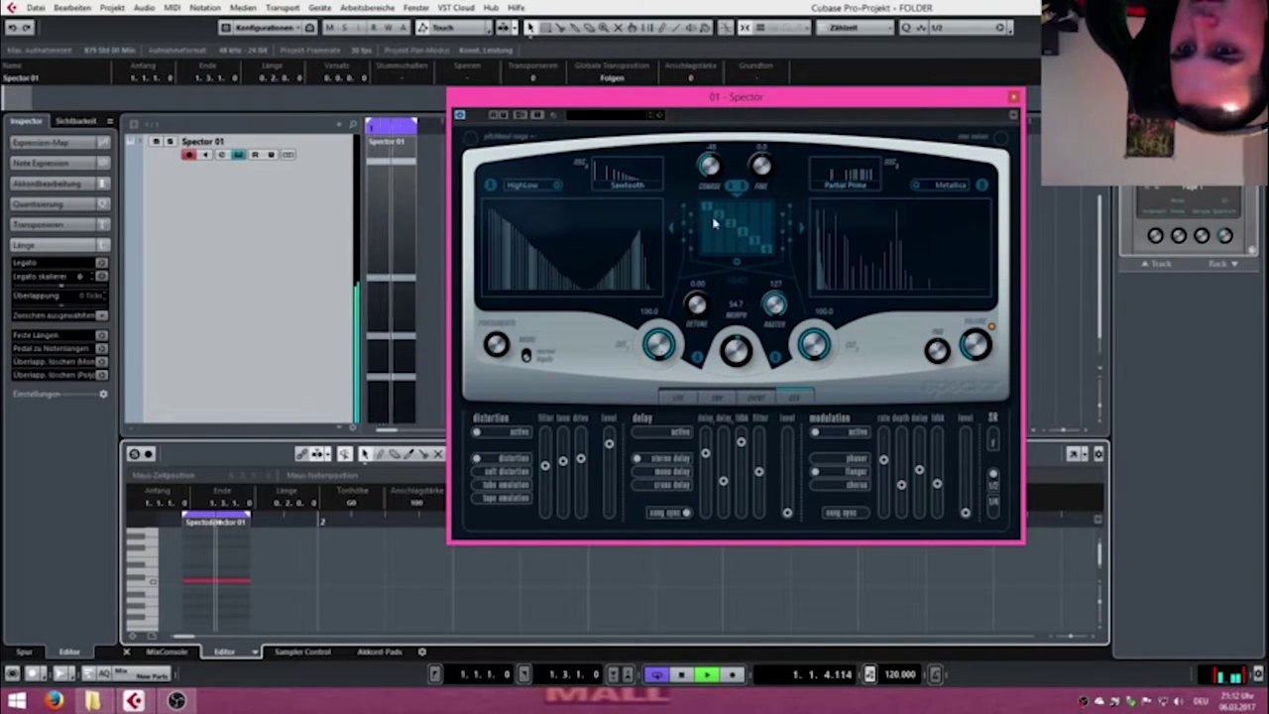
{"action": "left_click_drag", "start_coordinate": [710, 168], "coordinate": [708, 206]}
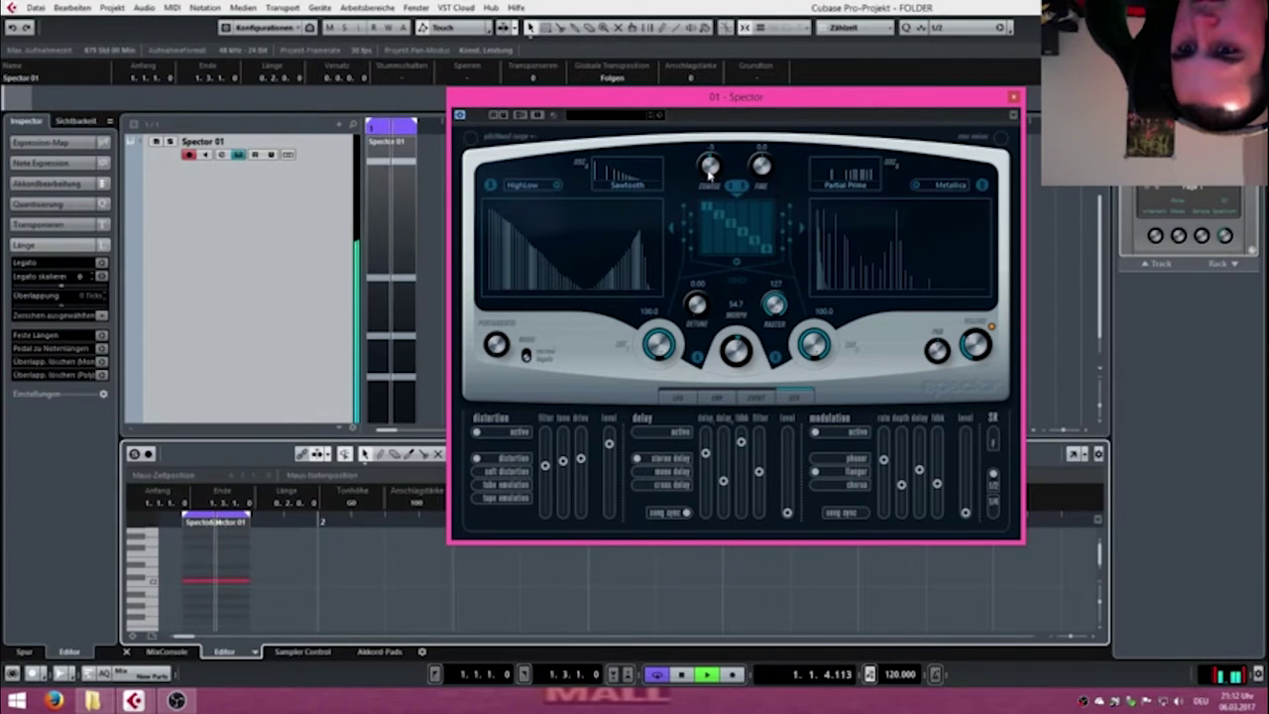
{"action": "left_click_drag", "start_coordinate": [761, 164], "coordinate": [762, 203]}
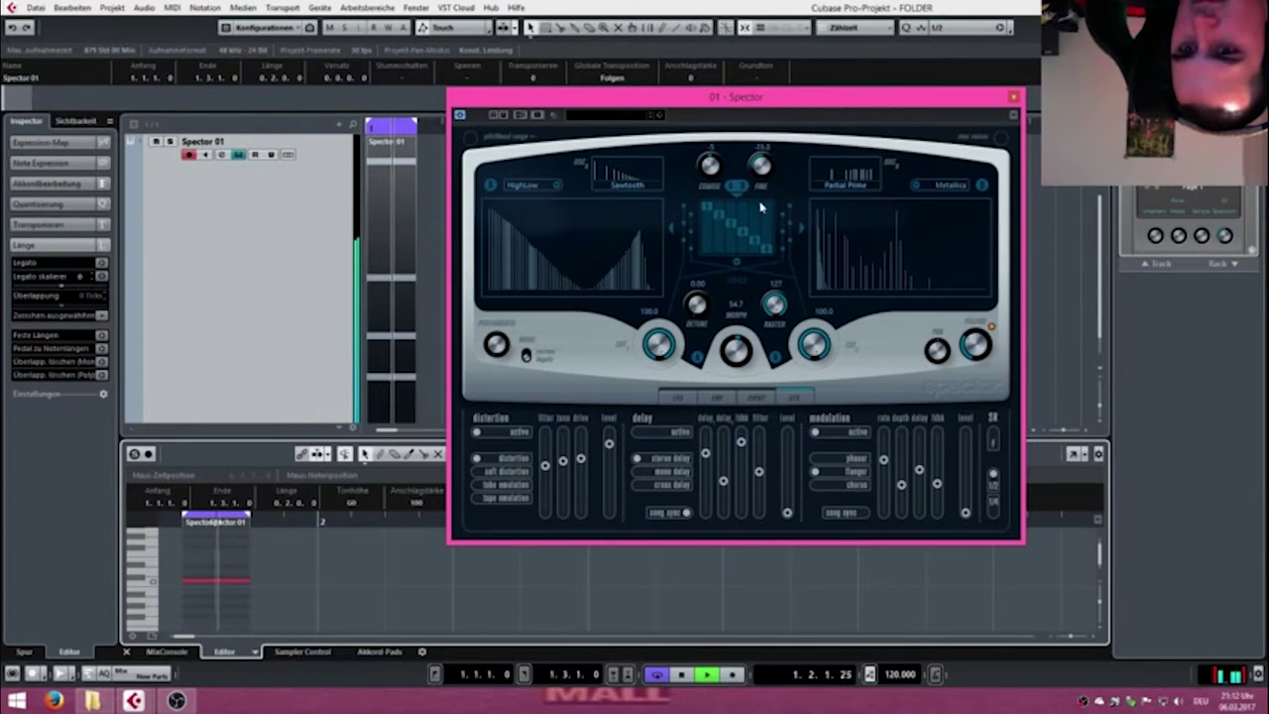
Set oscillator B's waveform to Resonant Pulse, with filter shape B on String body and filter shape A on Unreal.
{"action": "left_click", "coordinate": [853, 188]}
{"action": "left_click", "coordinate": [857, 198]}
{"action": "left_click", "coordinate": [917, 190]}
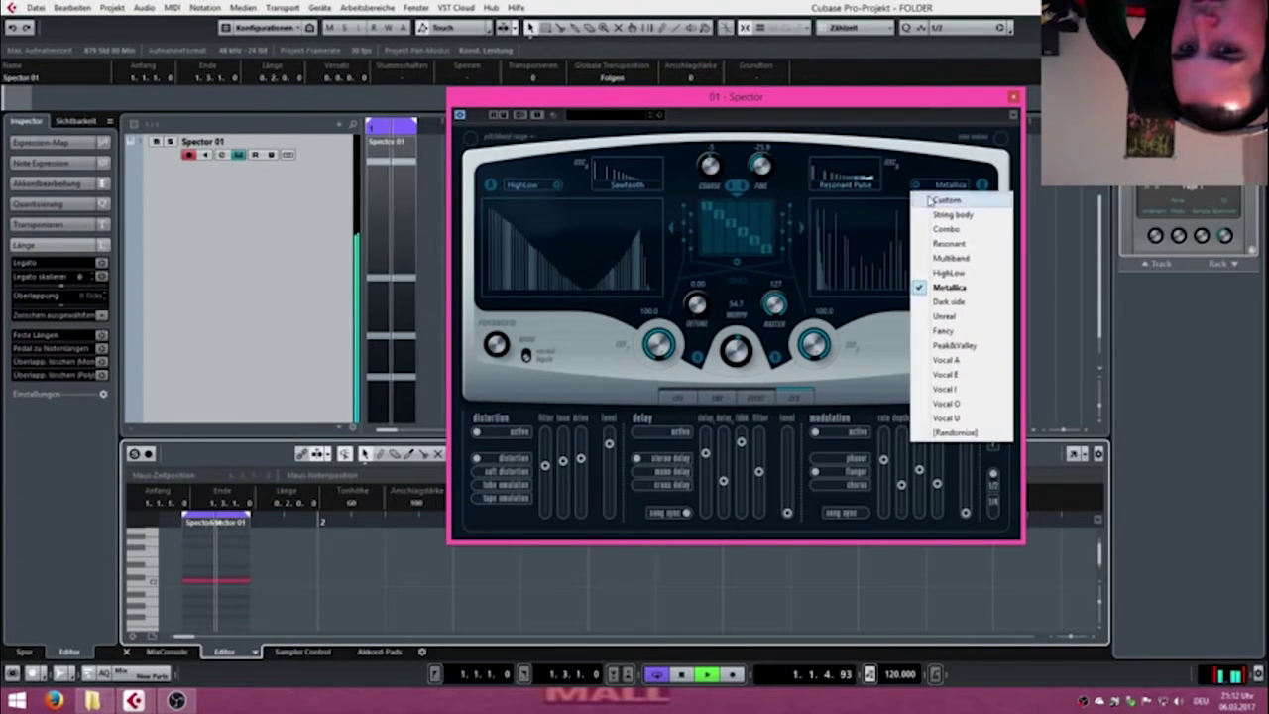
{"action": "left_click", "coordinate": [947, 317]}
{"action": "left_click", "coordinate": [540, 189]}
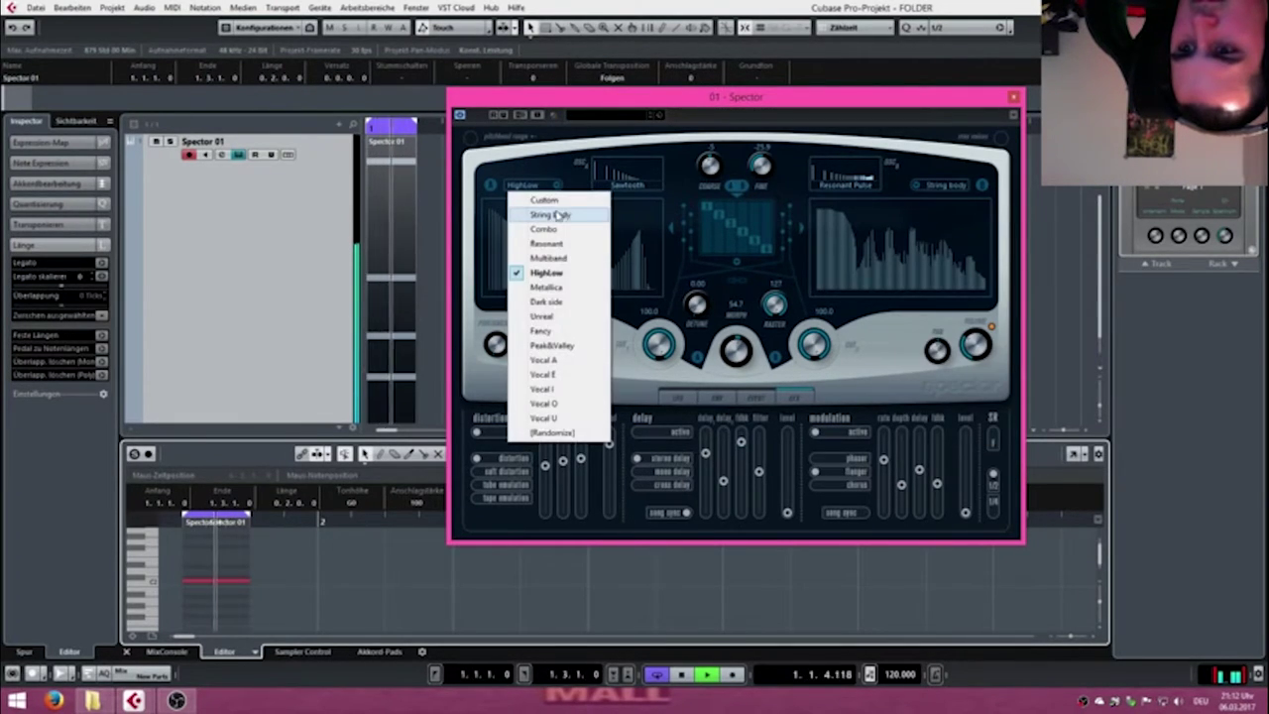
{"action": "left_click", "coordinate": [556, 317]}
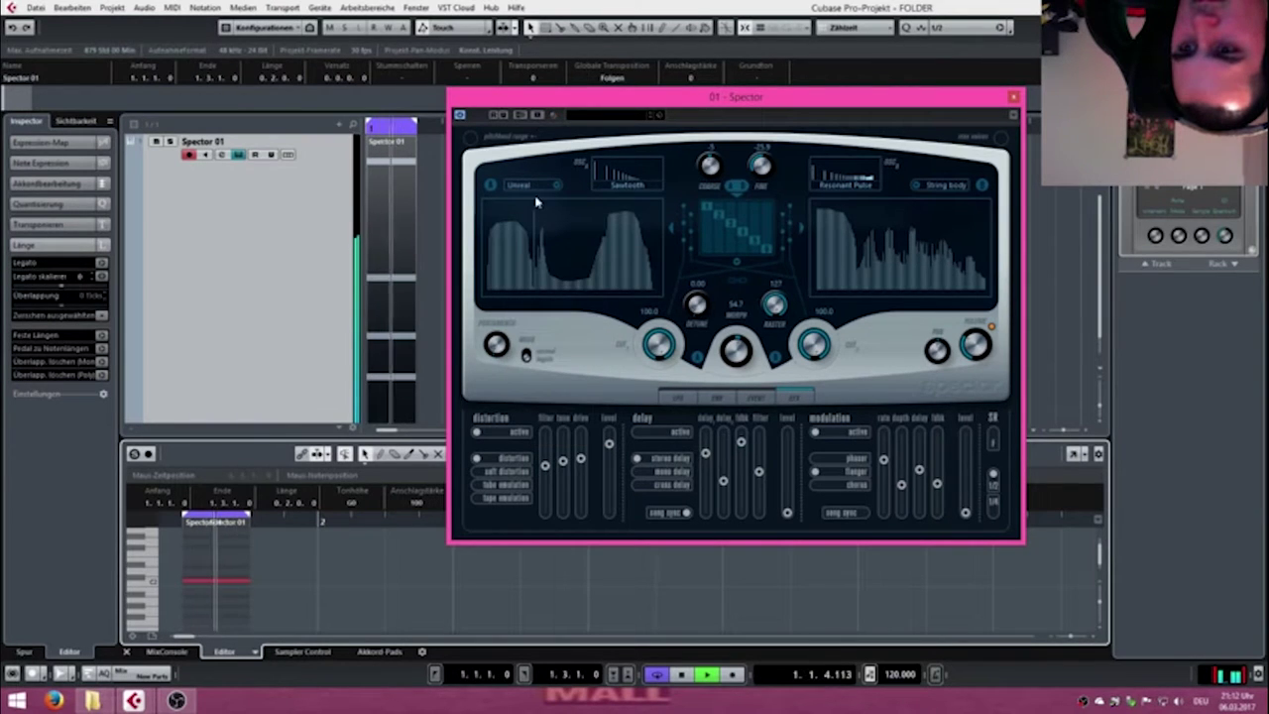
Try the Partial Octave and Resonant Pulse waveforms for oscillator A.
{"action": "left_click", "coordinate": [634, 186]}
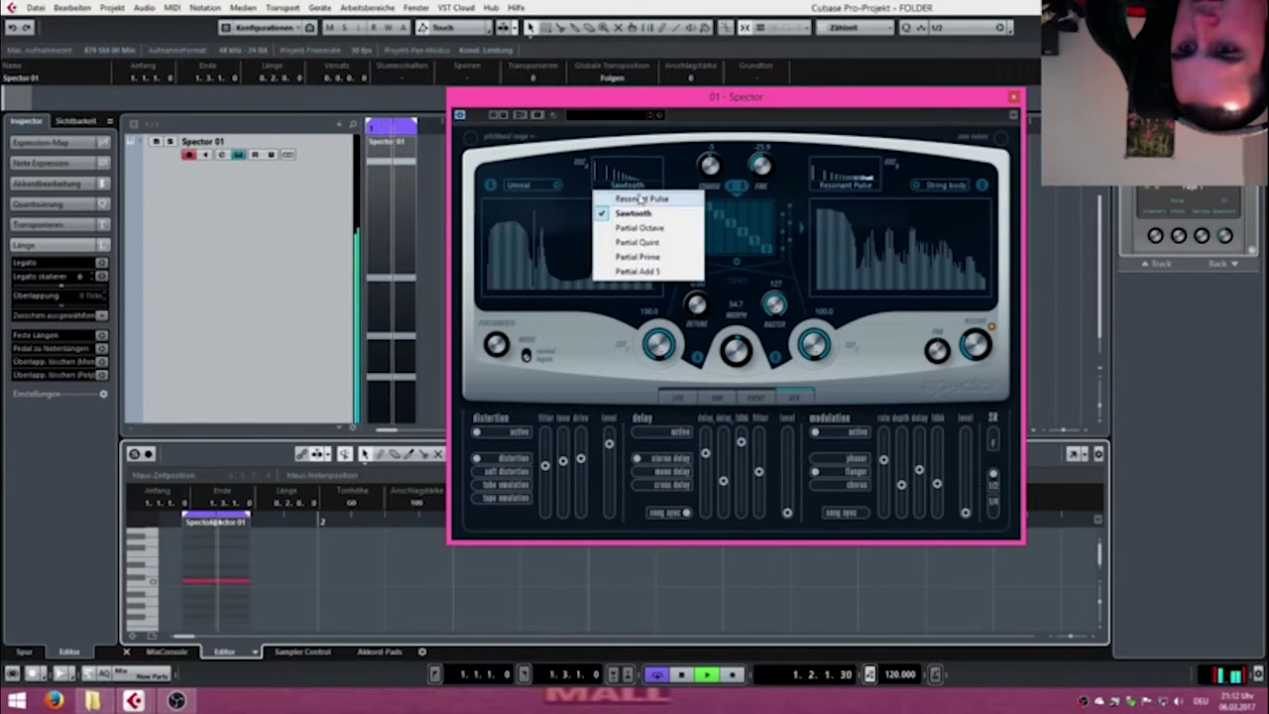
{"action": "left_click", "coordinate": [643, 228]}
{"action": "left_click", "coordinate": [627, 184]}
{"action": "left_click", "coordinate": [639, 199]}
Audition the other waveforms for oscillator B, settle on Partial Prime, and set oscillator A to Partial Add 5.
{"action": "left_click", "coordinate": [843, 188]}
{"action": "left_click", "coordinate": [850, 212]}
{"action": "left_click", "coordinate": [844, 187]}
{"action": "left_click", "coordinate": [856, 228]}
{"action": "left_click", "coordinate": [844, 186]}
{"action": "left_click", "coordinate": [855, 242]}
{"action": "left_click", "coordinate": [843, 186]}
{"action": "left_click", "coordinate": [859, 257]}
{"action": "left_click", "coordinate": [843, 186]}
{"action": "left_click", "coordinate": [854, 271]}
{"action": "left_click", "coordinate": [845, 186]}
{"action": "left_click", "coordinate": [859, 256]}
{"action": "left_click", "coordinate": [628, 186]}
{"action": "left_click", "coordinate": [644, 270]}
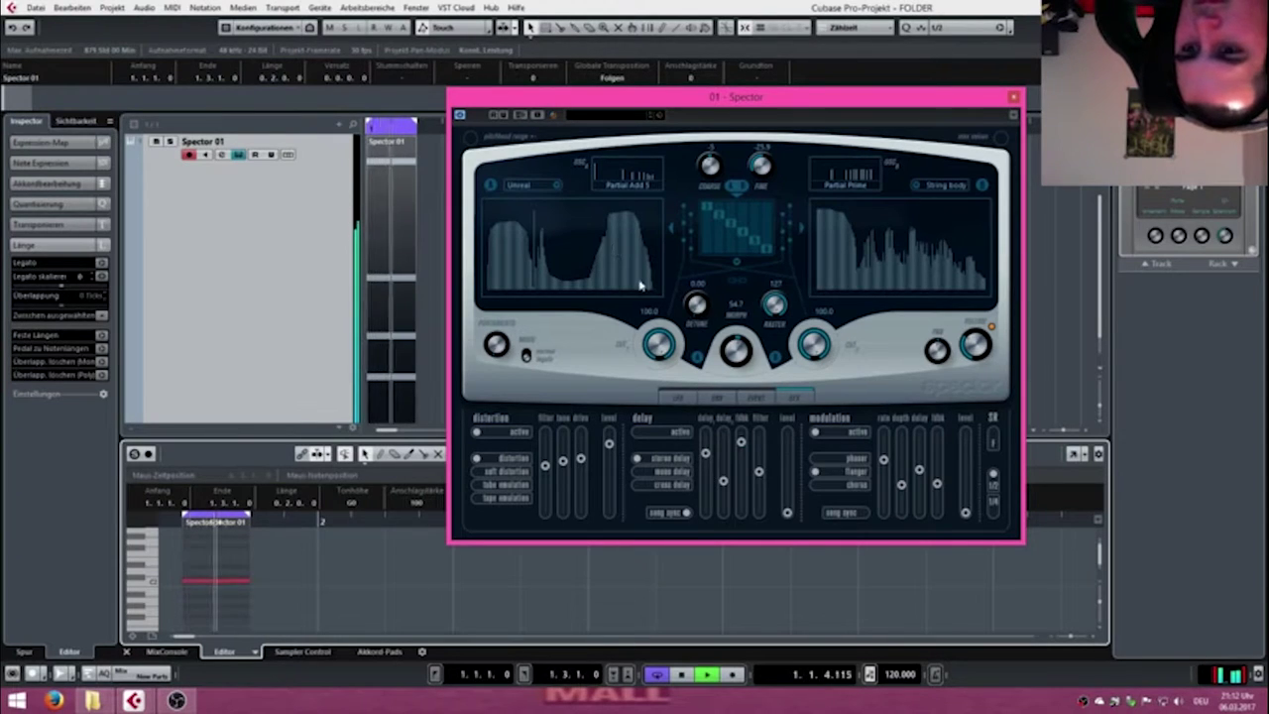
Bring the first LFO's speed and depth down to minimum.
{"action": "left_click", "coordinate": [678, 397]}
{"action": "left_click_drag", "start_coordinate": [476, 472], "coordinate": [478, 513]}
{"action": "left_click_drag", "start_coordinate": [494, 433], "coordinate": [505, 512]}
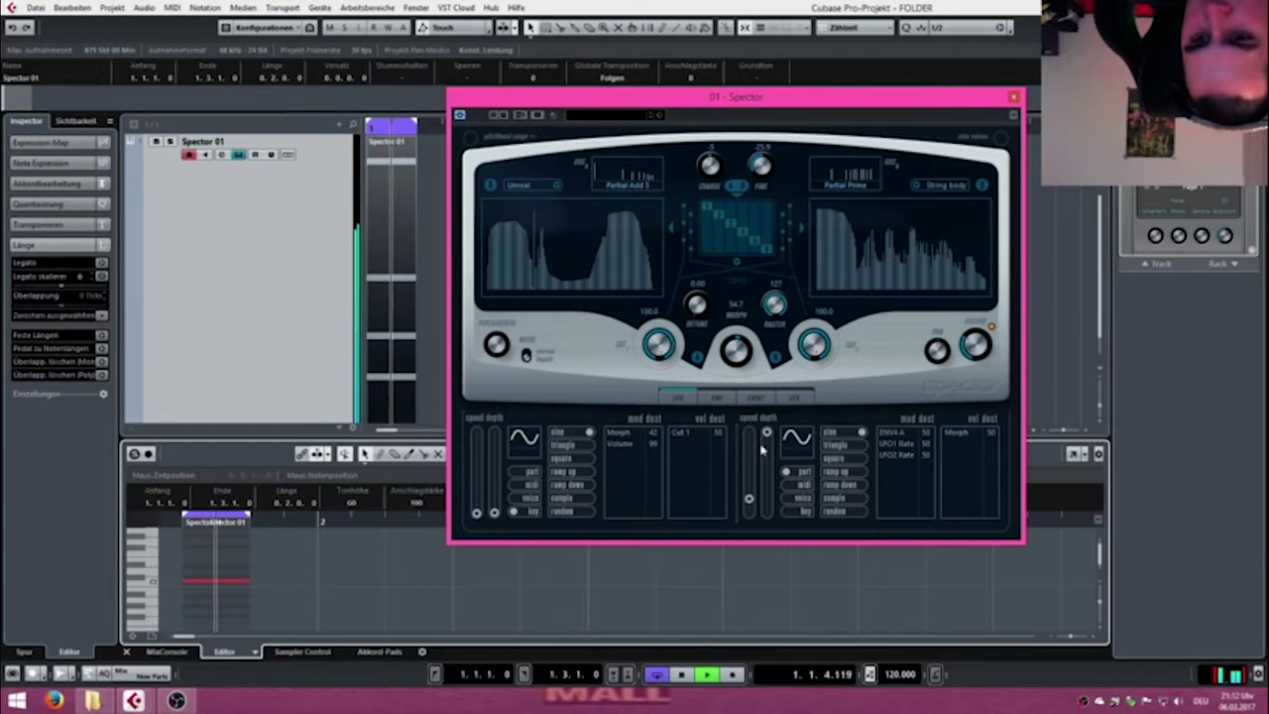
Remove all modulation and velocity destinations from the first LFO.
{"action": "left_click", "coordinate": [676, 437]}
{"action": "left_click", "coordinate": [679, 433]}
{"action": "left_click", "coordinate": [639, 443]}
{"action": "left_click", "coordinate": [662, 435]}
{"action": "left_click", "coordinate": [610, 434]}
{"action": "left_click", "coordinate": [636, 424]}
{"action": "left_click", "coordinate": [683, 432]}
{"action": "left_click", "coordinate": [694, 430]}
Remove all modulation and velocity destinations from the second LFO.
{"action": "left_click", "coordinate": [888, 434]}
{"action": "left_click", "coordinate": [892, 435]}
{"action": "left_click", "coordinate": [922, 432]}
{"action": "left_click", "coordinate": [922, 430]}
{"action": "left_click", "coordinate": [897, 434]}
{"action": "left_click", "coordinate": [924, 426]}
{"action": "left_click", "coordinate": [963, 432]}
{"action": "left_click", "coordinate": [986, 423]}
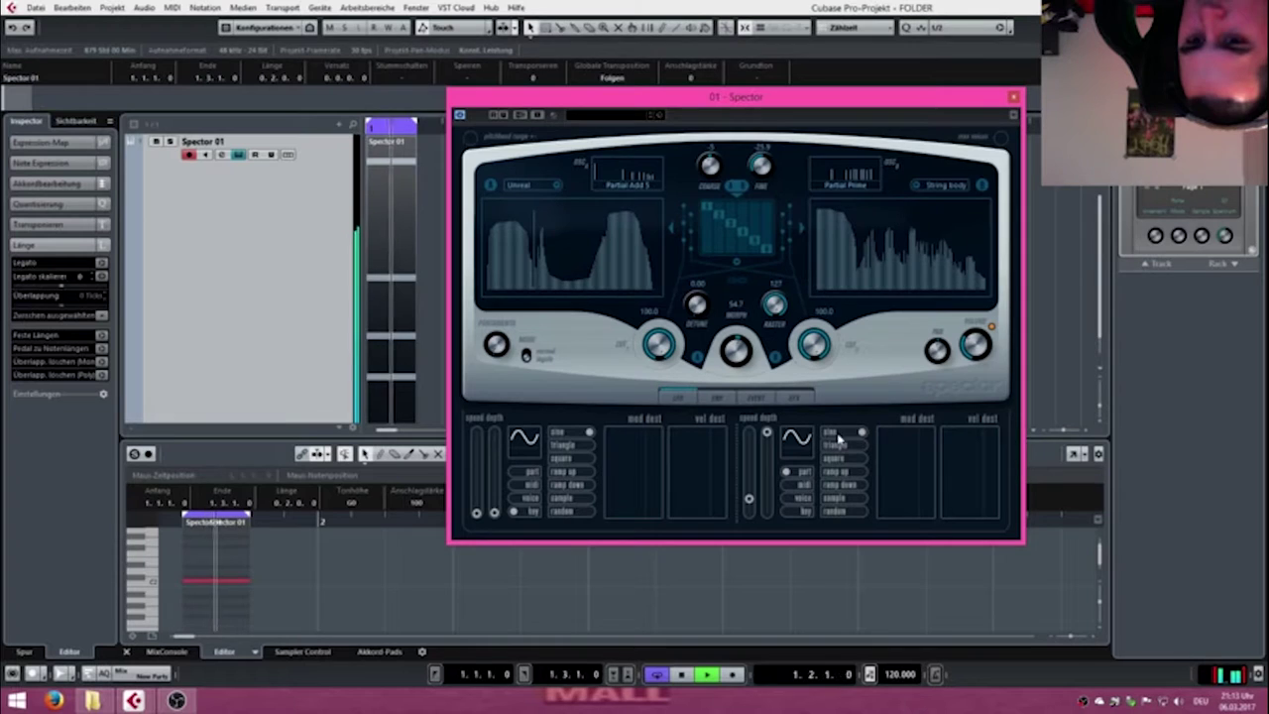
Set the depth of both LFOs around the middle and raise the first LFO's speed to about a quarter.
{"action": "scroll", "coordinate": [768, 438], "scroll_direction": "down", "scroll_amount": 3}
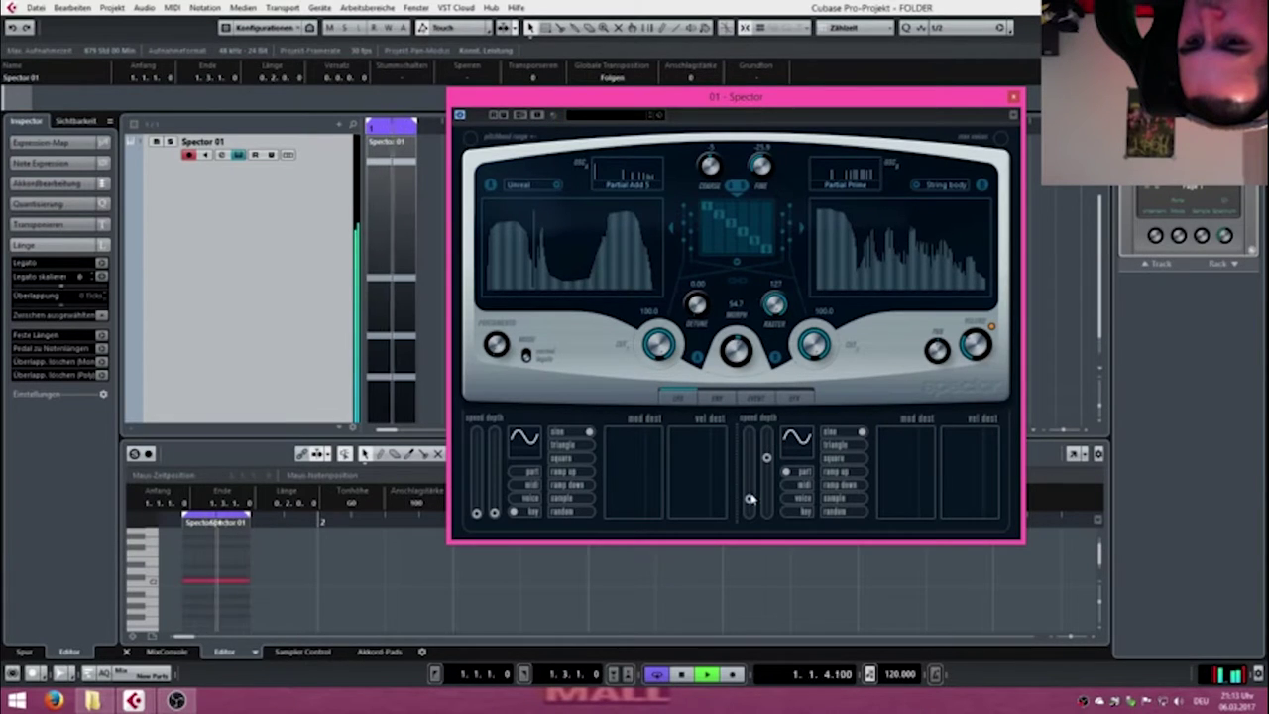
{"action": "left_click", "coordinate": [494, 462]}
{"action": "left_click", "coordinate": [476, 489]}
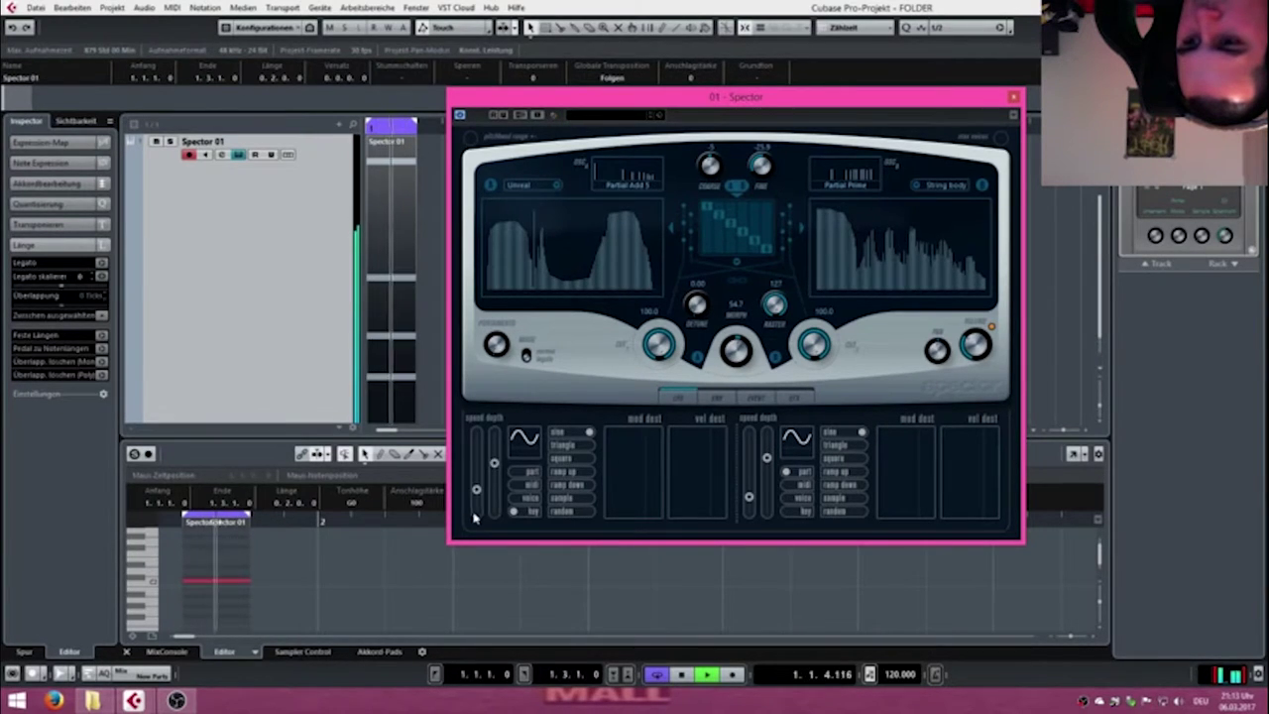
Shorten envelope 1 with attack, decay and release near minimum.
{"action": "left_click", "coordinate": [716, 396]}
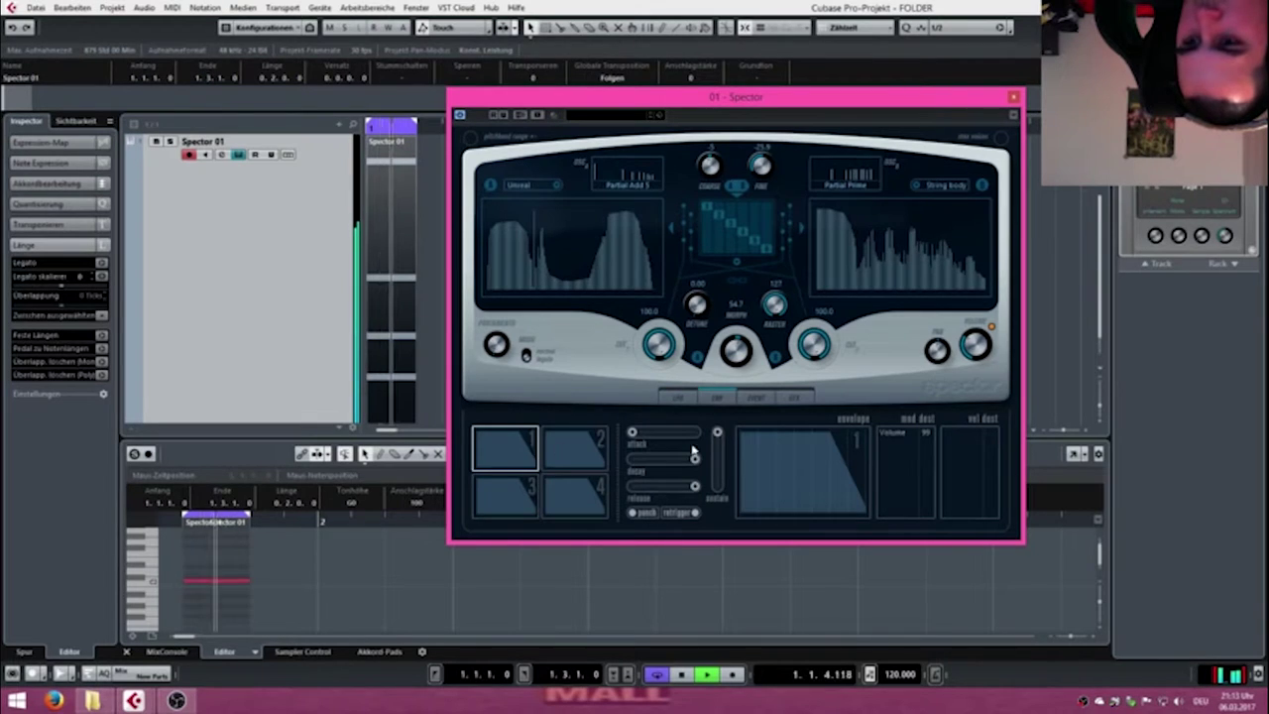
{"action": "left_click", "coordinate": [651, 437]}
{"action": "left_click", "coordinate": [659, 459]}
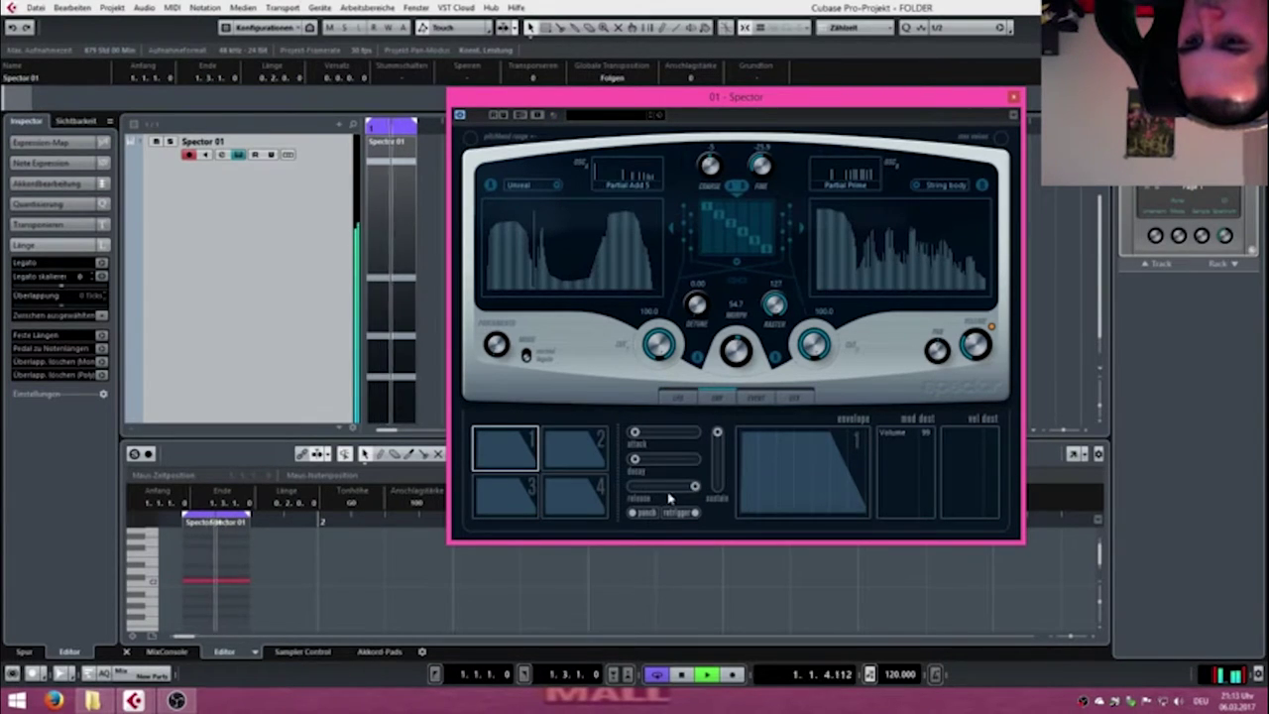
{"action": "left_click", "coordinate": [670, 487]}
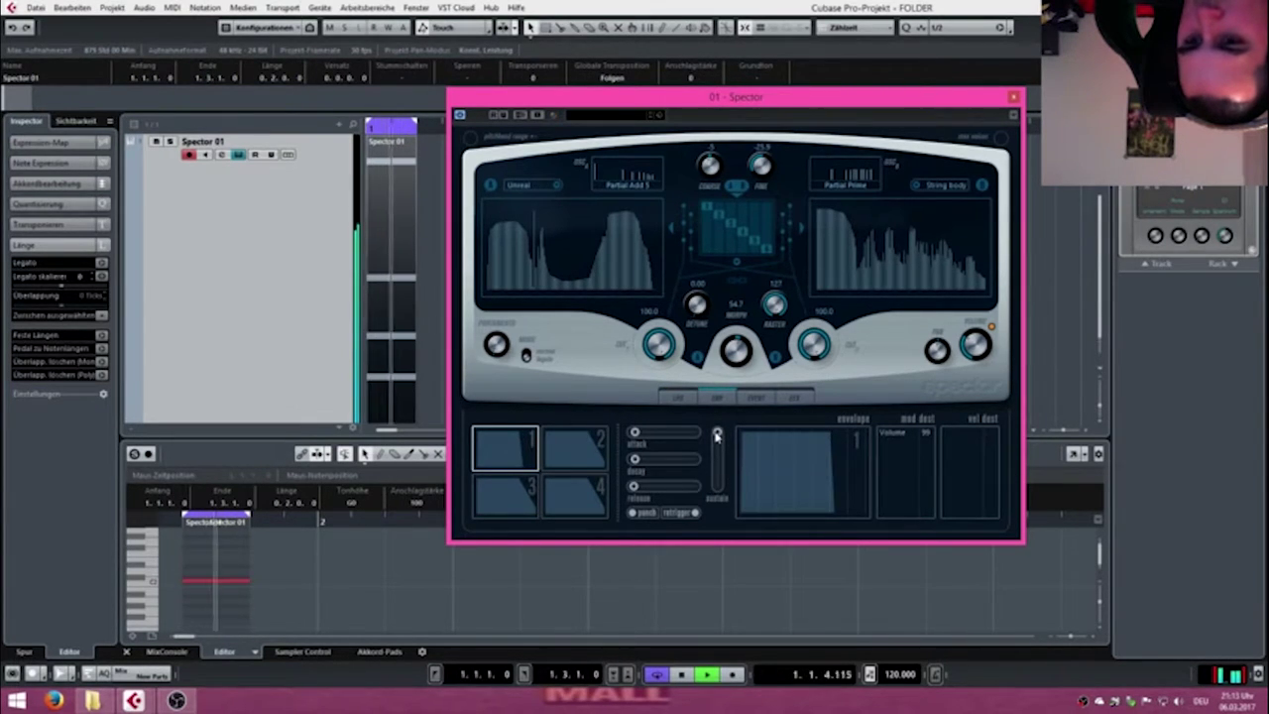
Give envelope 2 near-minimum attack, decay and release.
{"action": "left_click", "coordinate": [571, 456]}
{"action": "left_click", "coordinate": [662, 435]}
{"action": "left_click", "coordinate": [677, 462]}
{"action": "left_click", "coordinate": [679, 486]}
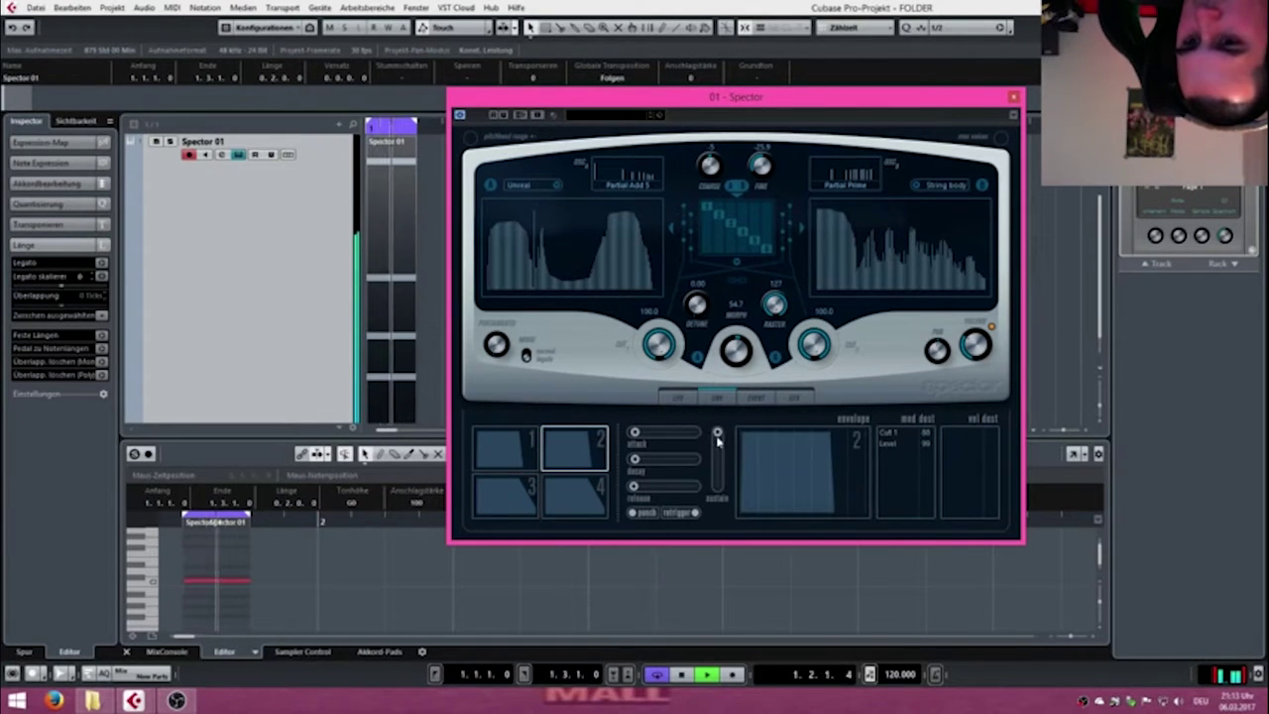
Reduce envelope 3's decay and release to near minimum.
{"action": "left_click", "coordinate": [523, 499]}
{"action": "left_click", "coordinate": [666, 462]}
{"action": "left_click", "coordinate": [663, 488]}
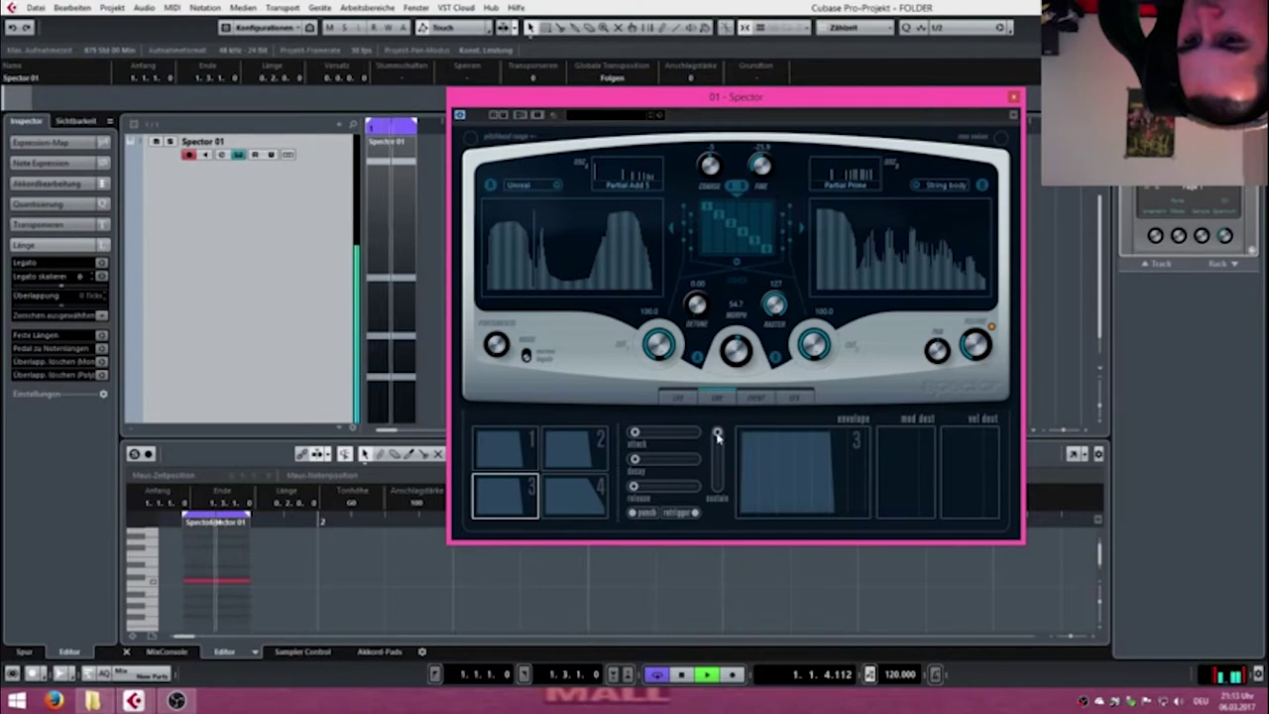
Reduce envelope 4's decay and release to near minimum, keeping the sustain at full level.
{"action": "left_click", "coordinate": [571, 498]}
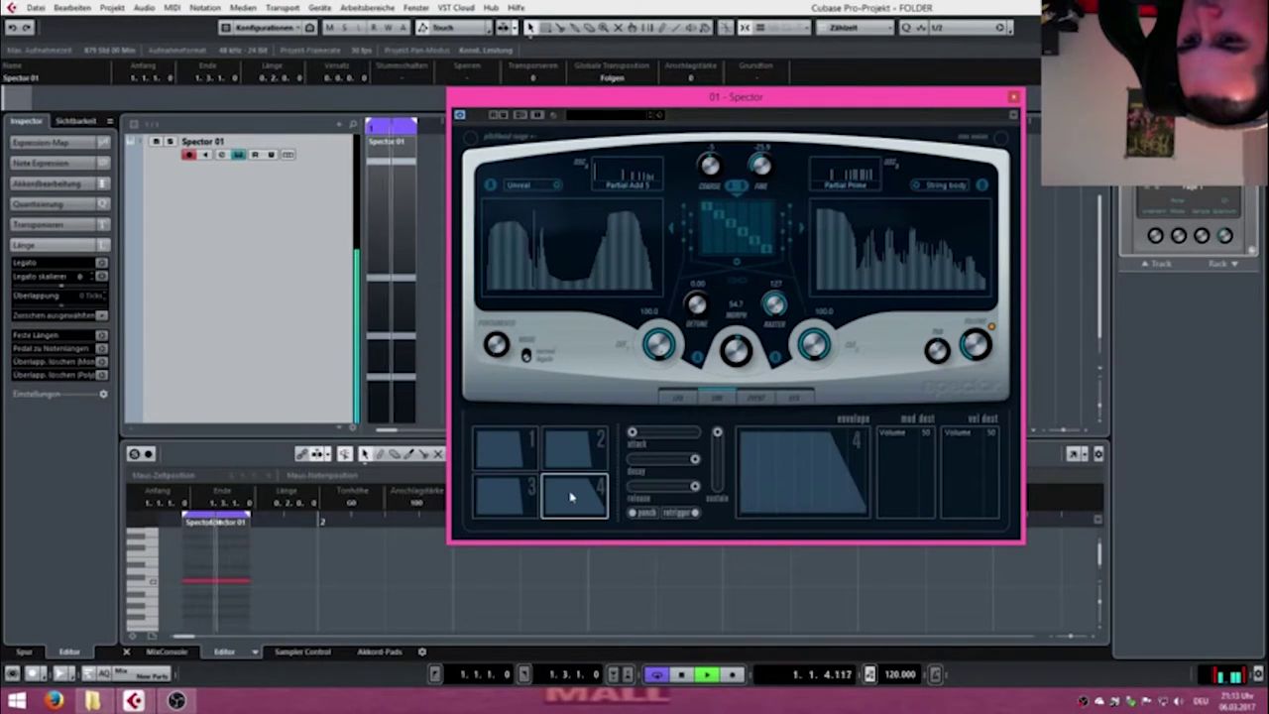
{"action": "left_click", "coordinate": [661, 460]}
{"action": "left_click", "coordinate": [676, 487]}
{"action": "mouse_move", "coordinate": [716, 434]}
{"action": "left_mouse_down"}
{"action": "mouse_move", "coordinate": [719, 464]}
{"action": "mouse_move", "coordinate": [719, 434]}
{"action": "left_mouse_up"}
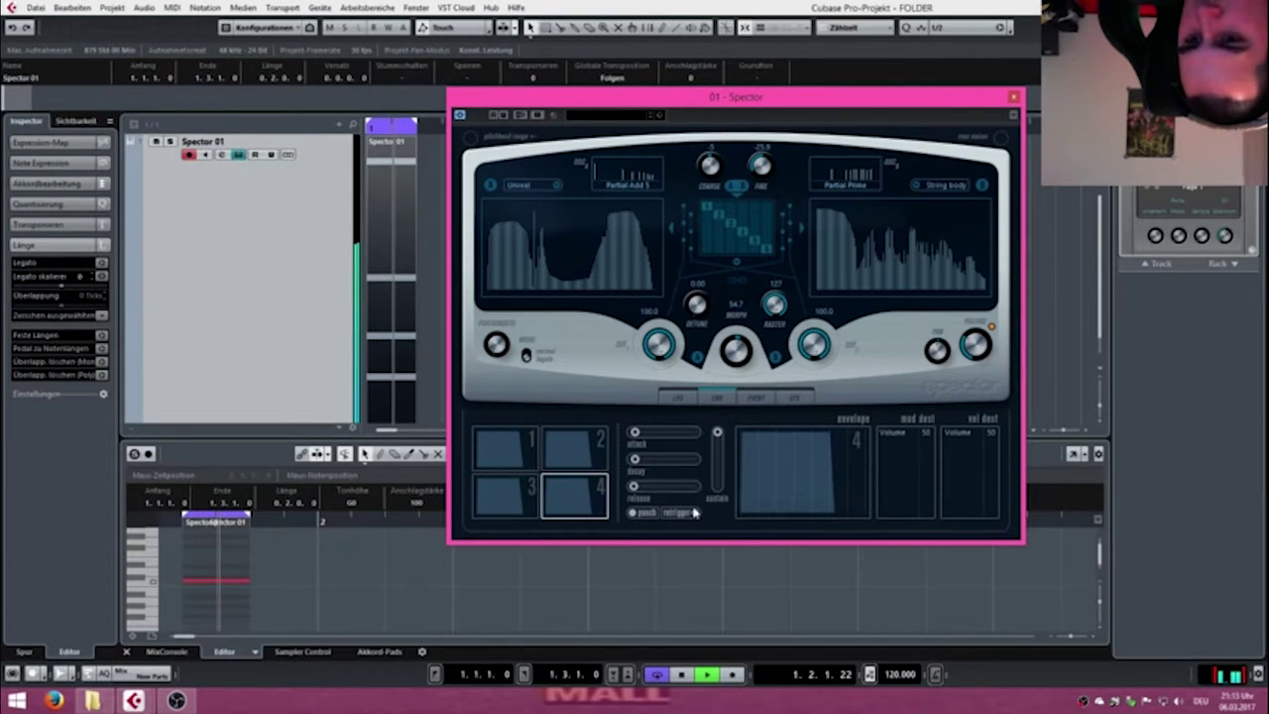
Switch off punch and retrigger on the envelopes, and remove the Volume modulation destination from envelope 1.
{"action": "left_click", "coordinate": [533, 507]}
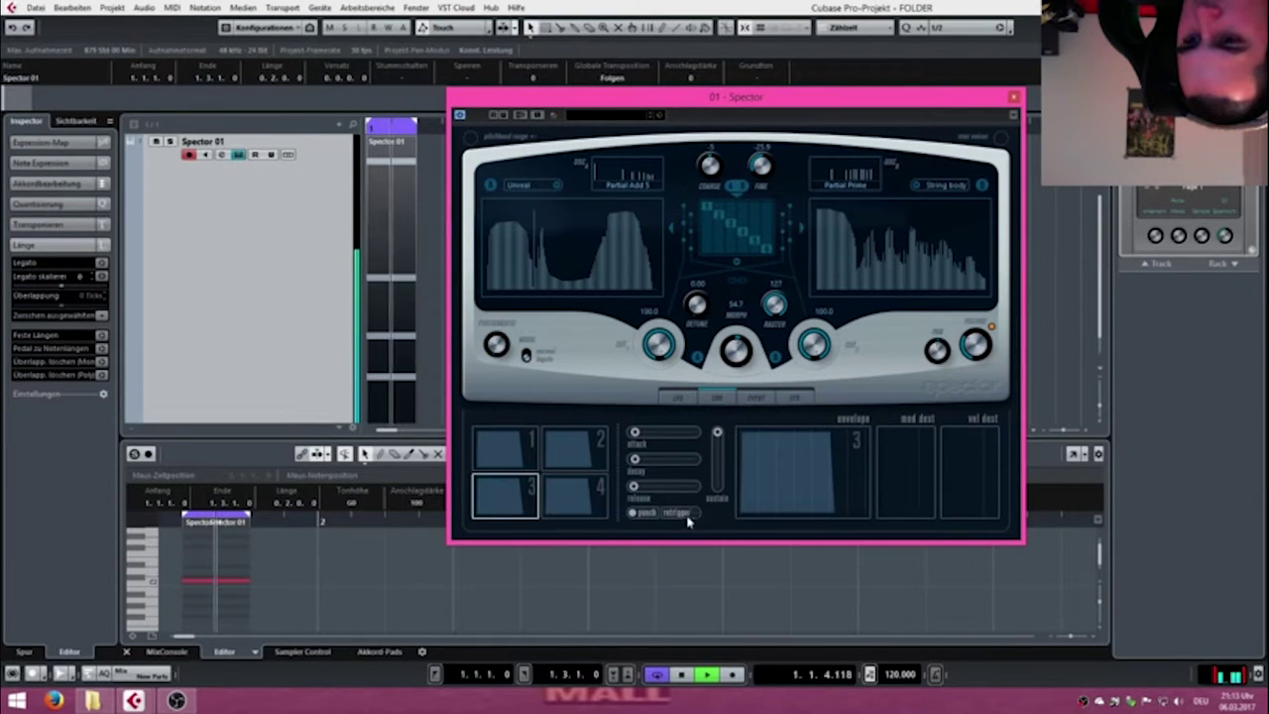
{"action": "left_click", "coordinate": [585, 458]}
{"action": "left_click", "coordinate": [518, 453]}
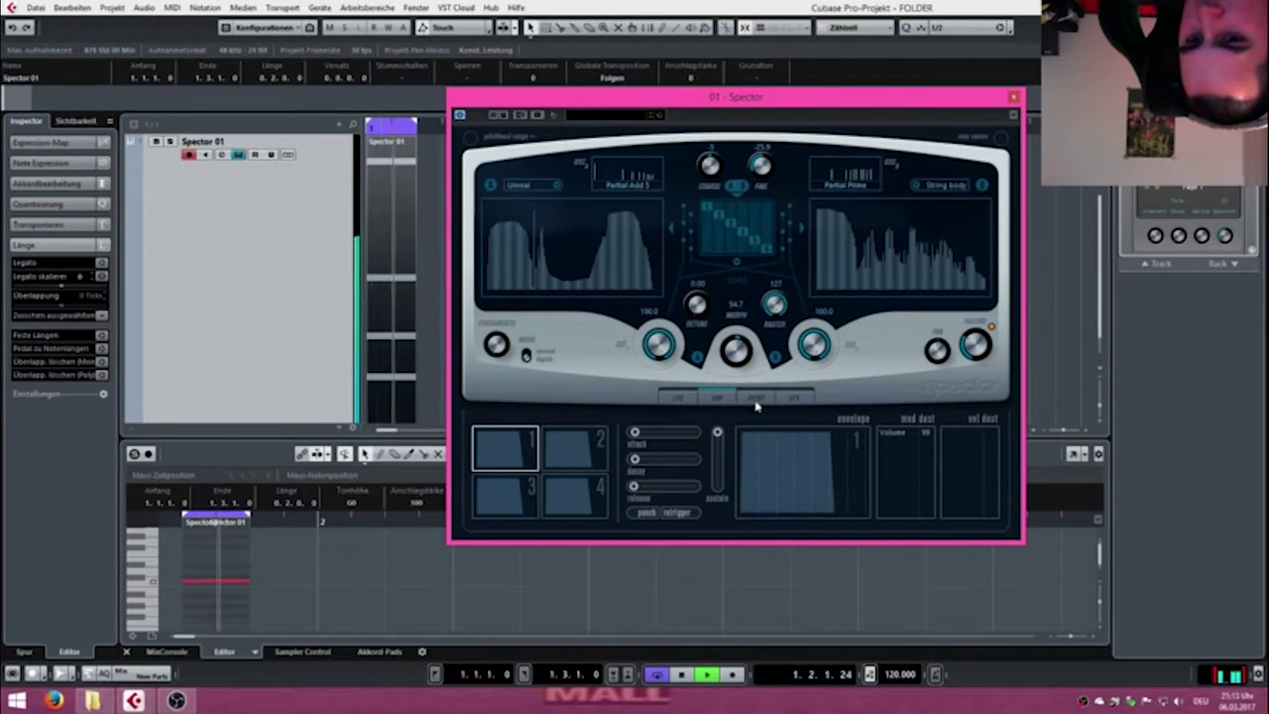
{"action": "left_click", "coordinate": [885, 434]}
{"action": "left_click", "coordinate": [897, 426]}
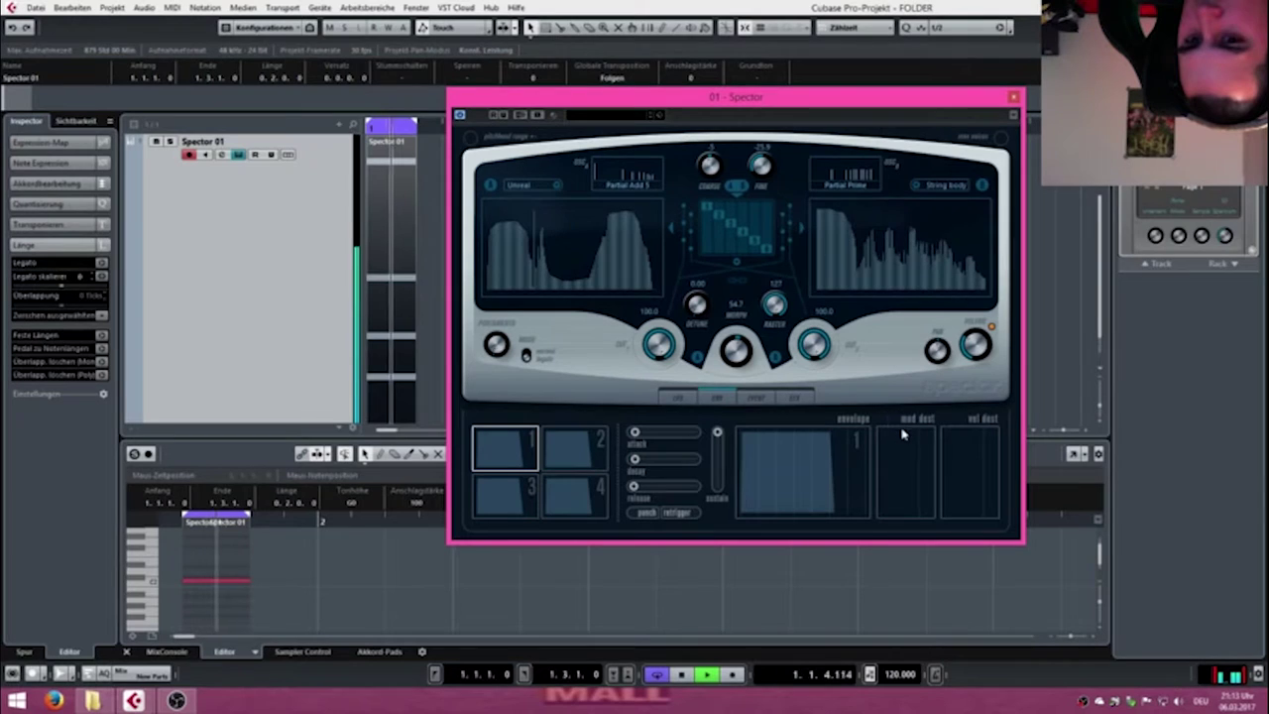
Remove the modulation destinations assigned to velocity in the event settings.
{"action": "left_click", "coordinate": [755, 398]}
{"action": "left_click", "coordinate": [699, 448]}
{"action": "left_click", "coordinate": [702, 443]}
{"action": "left_click", "coordinate": [686, 434]}
{"action": "left_click", "coordinate": [694, 428]}
Remove the modulation destinations assigned to aftertouch and key pitch tracking.
{"action": "left_click", "coordinate": [805, 447]}
{"action": "left_click", "coordinate": [808, 448]}
{"action": "left_click", "coordinate": [805, 438]}
{"action": "left_click", "coordinate": [808, 448]}
{"action": "left_click", "coordinate": [960, 436]}
{"action": "left_click", "coordinate": [976, 426]}
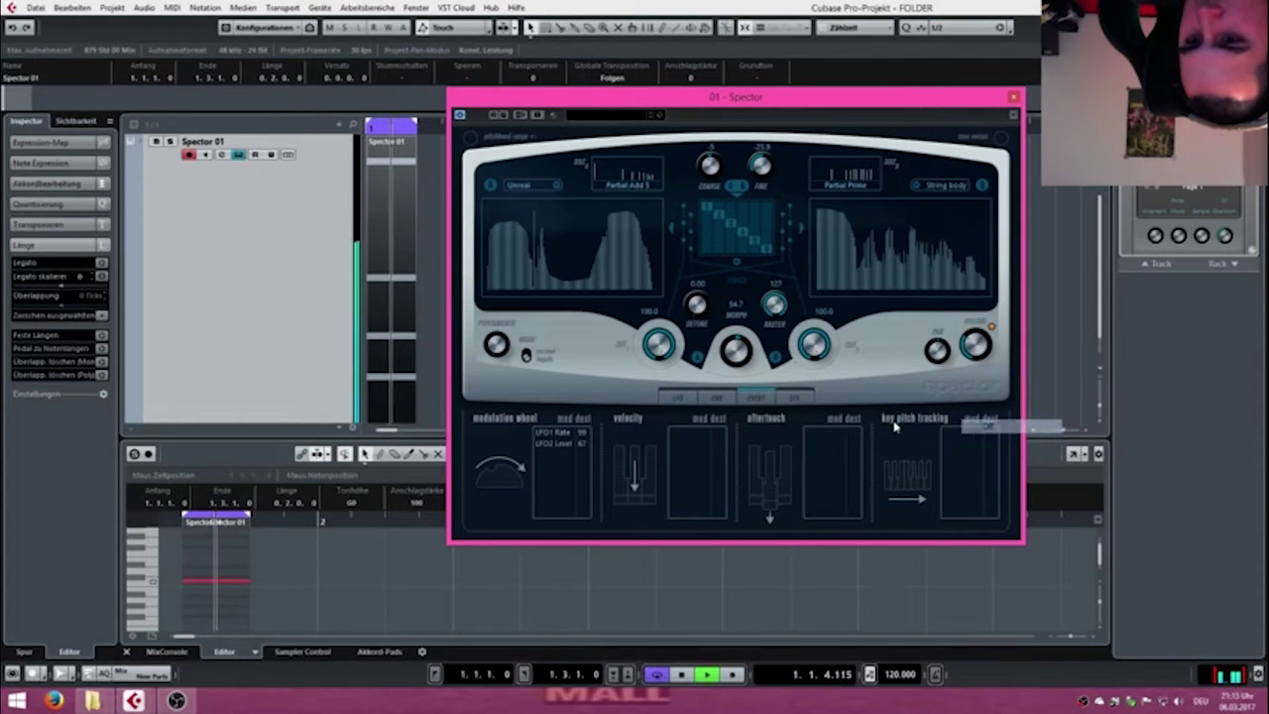
Remove the LFO2 Level and LFO1 Rate destinations from the modulation wheel.
{"action": "left_click", "coordinate": [547, 444]}
{"action": "left_click", "coordinate": [568, 434]}
{"action": "left_click", "coordinate": [560, 431]}
{"action": "left_click", "coordinate": [586, 418]}
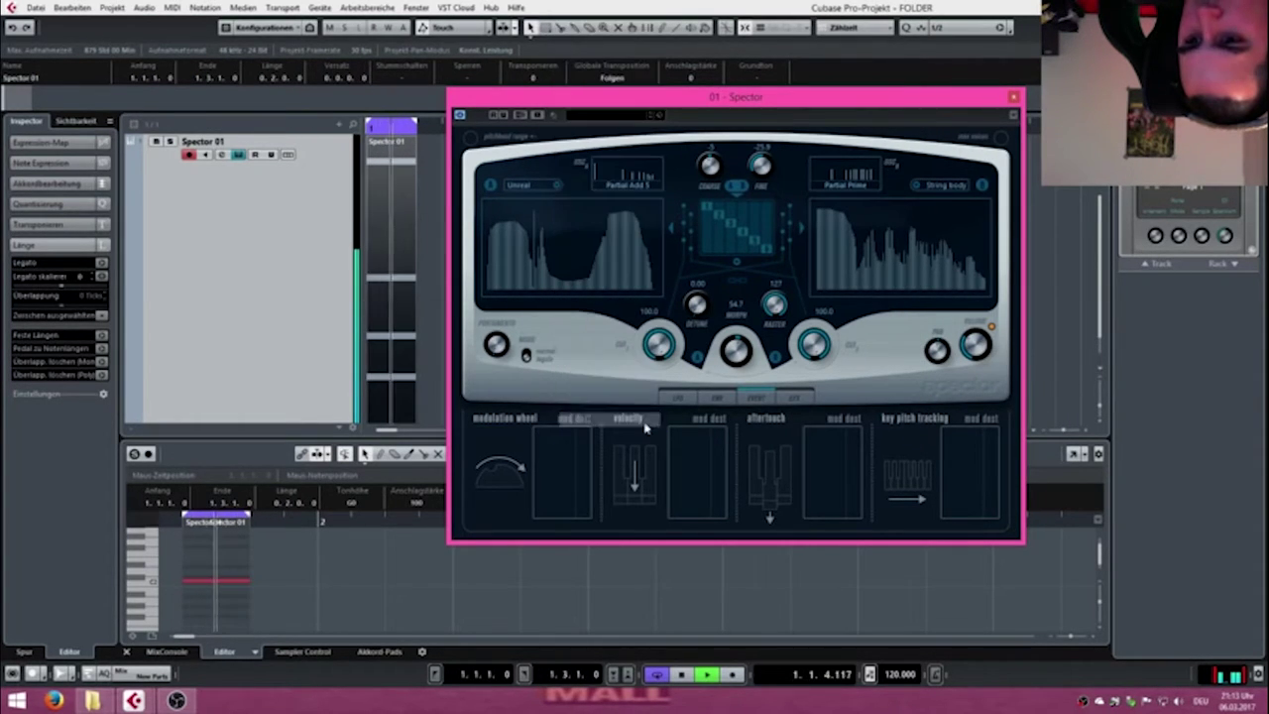
Switch the distortion effect to soft distortion with the tone at maximum, and adjust its filter, drive and level.
{"action": "left_click", "coordinate": [795, 395]}
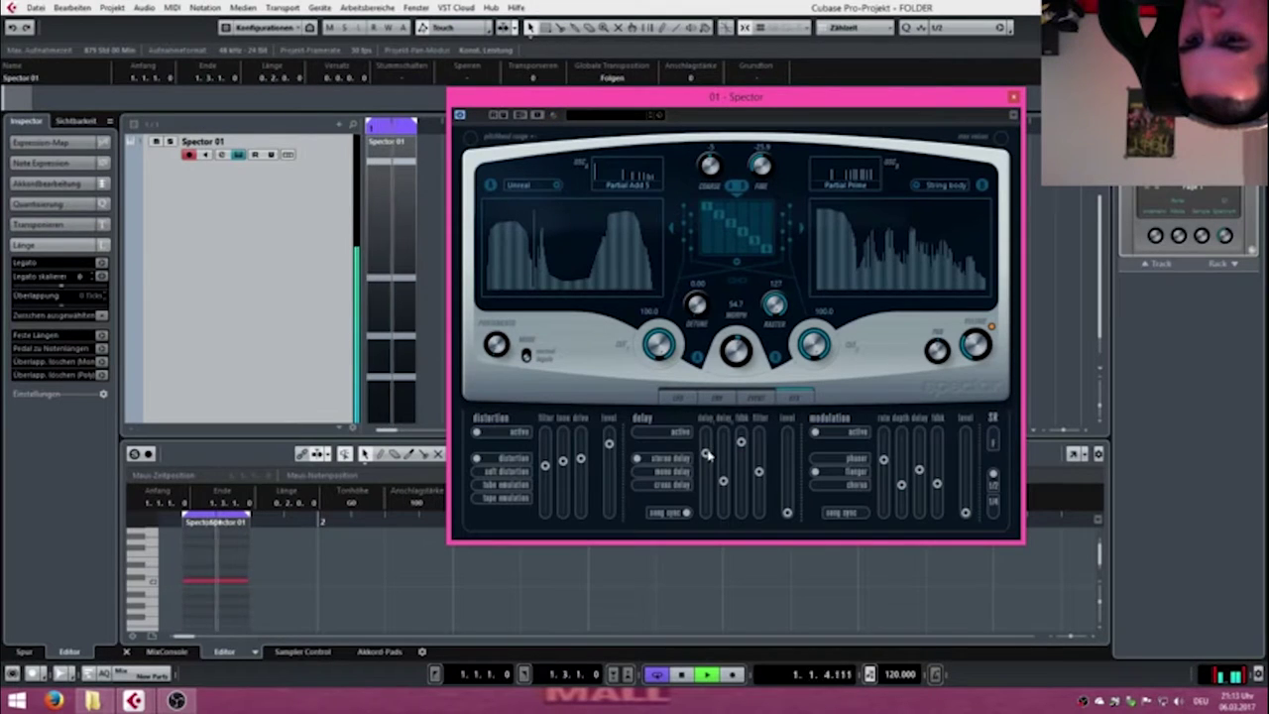
{"action": "left_click", "coordinate": [610, 446], "text": "ctrl"}
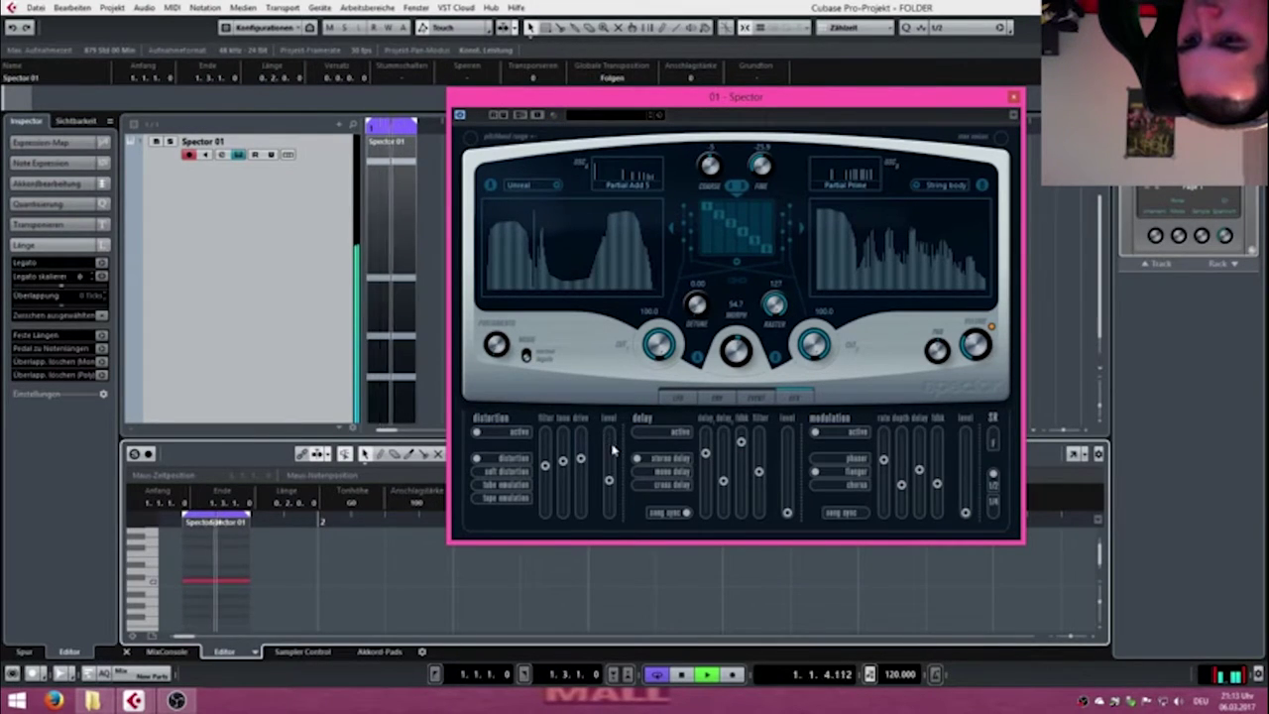
{"action": "left_click_drag", "start_coordinate": [610, 482], "coordinate": [610, 451]}
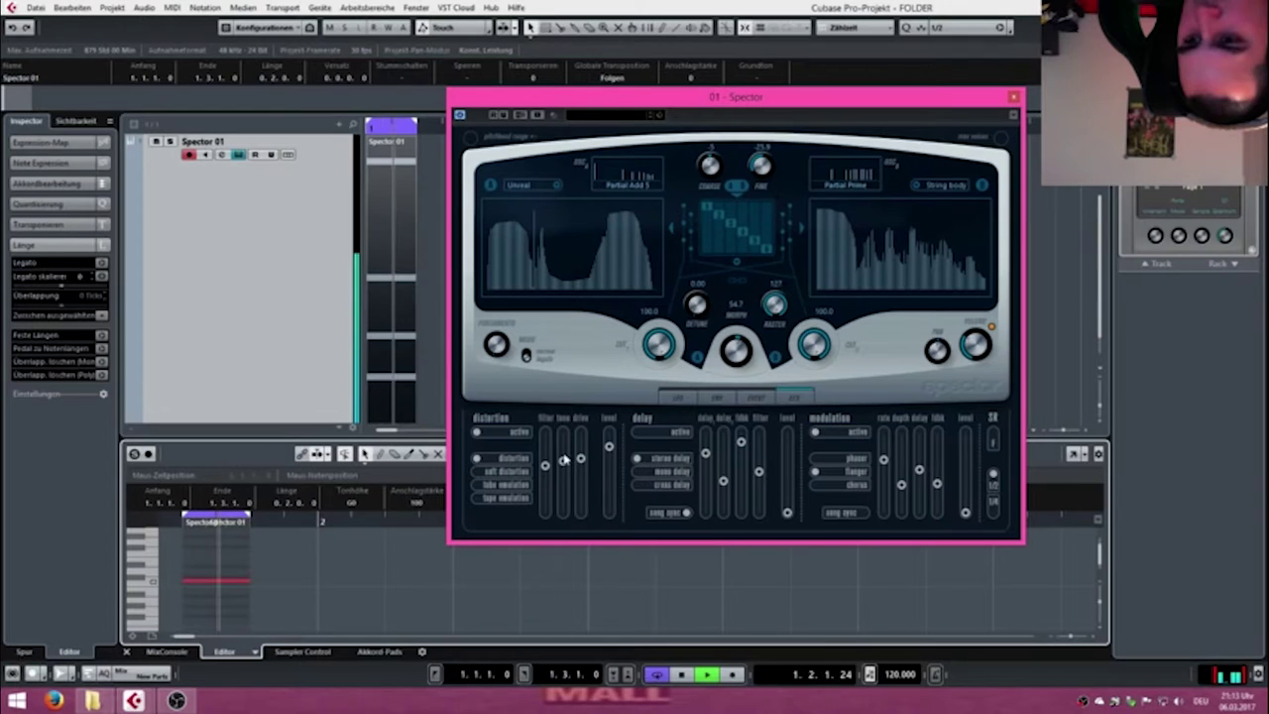
{"action": "left_click", "coordinate": [501, 471]}
{"action": "left_click_drag", "start_coordinate": [548, 468], "coordinate": [584, 473]}
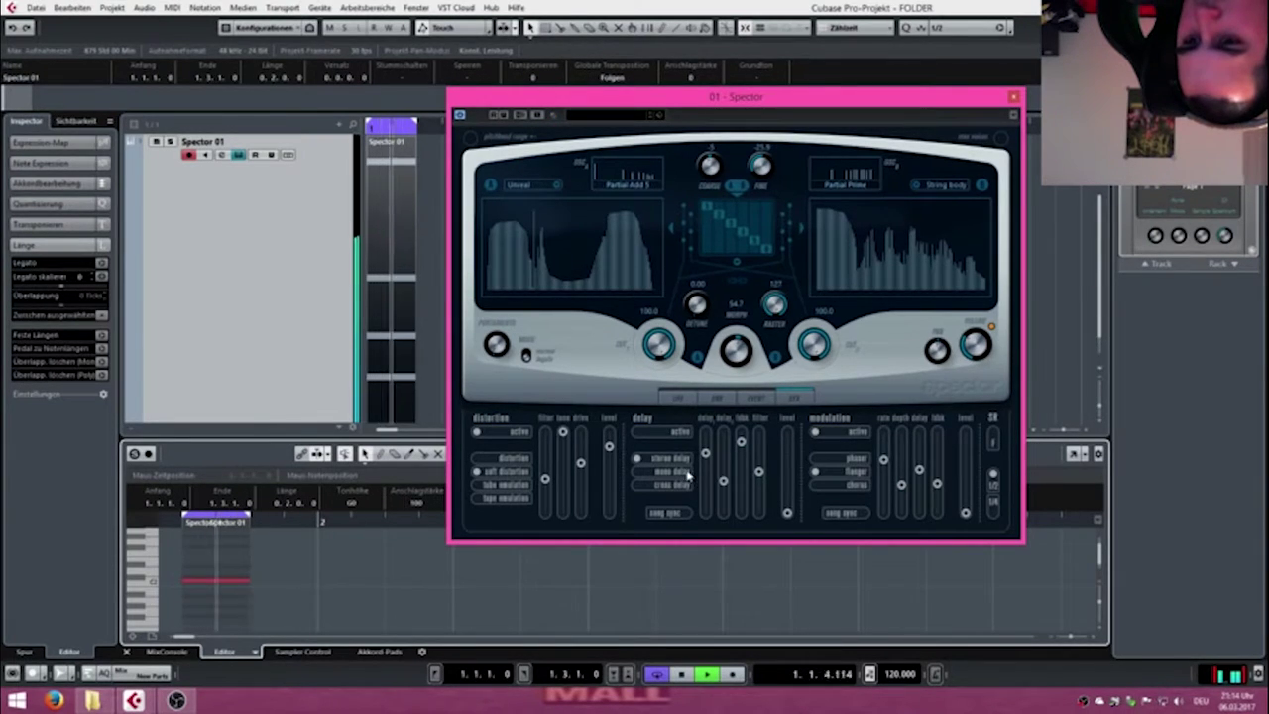
Try the mono delay without song sync, then lower its delay times, feedback and filter to minimum and switch it off.
{"action": "left_click", "coordinate": [684, 435]}
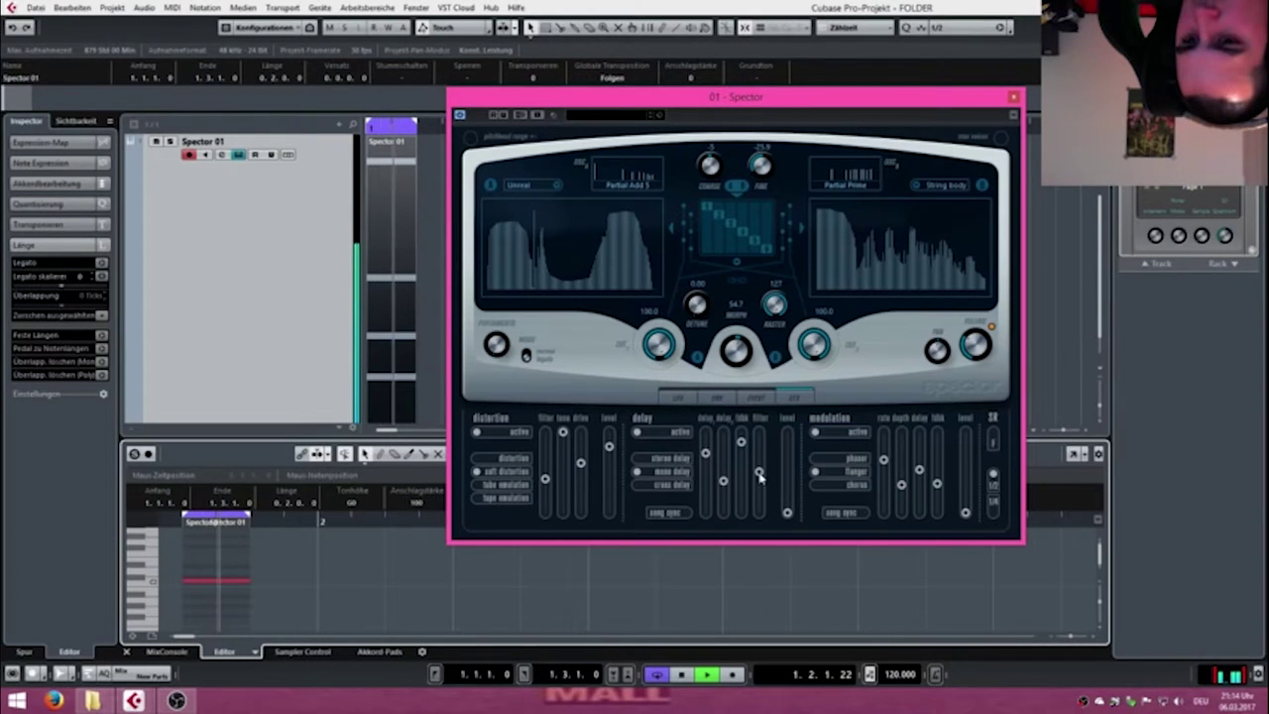
{"action": "mouse_move", "coordinate": [760, 473]}
{"action": "left_mouse_down"}
{"action": "mouse_move", "coordinate": [763, 429]}
{"action": "mouse_move", "coordinate": [737, 427]}
{"action": "mouse_move", "coordinate": [753, 489]}
{"action": "mouse_move", "coordinate": [790, 478]}
{"action": "mouse_move", "coordinate": [725, 501]}
{"action": "mouse_move", "coordinate": [723, 463]}
{"action": "mouse_move", "coordinate": [745, 518]}
{"action": "mouse_move", "coordinate": [749, 481]}
{"action": "left_mouse_up"}
{"action": "left_click_drag", "start_coordinate": [759, 435], "coordinate": [759, 463]}
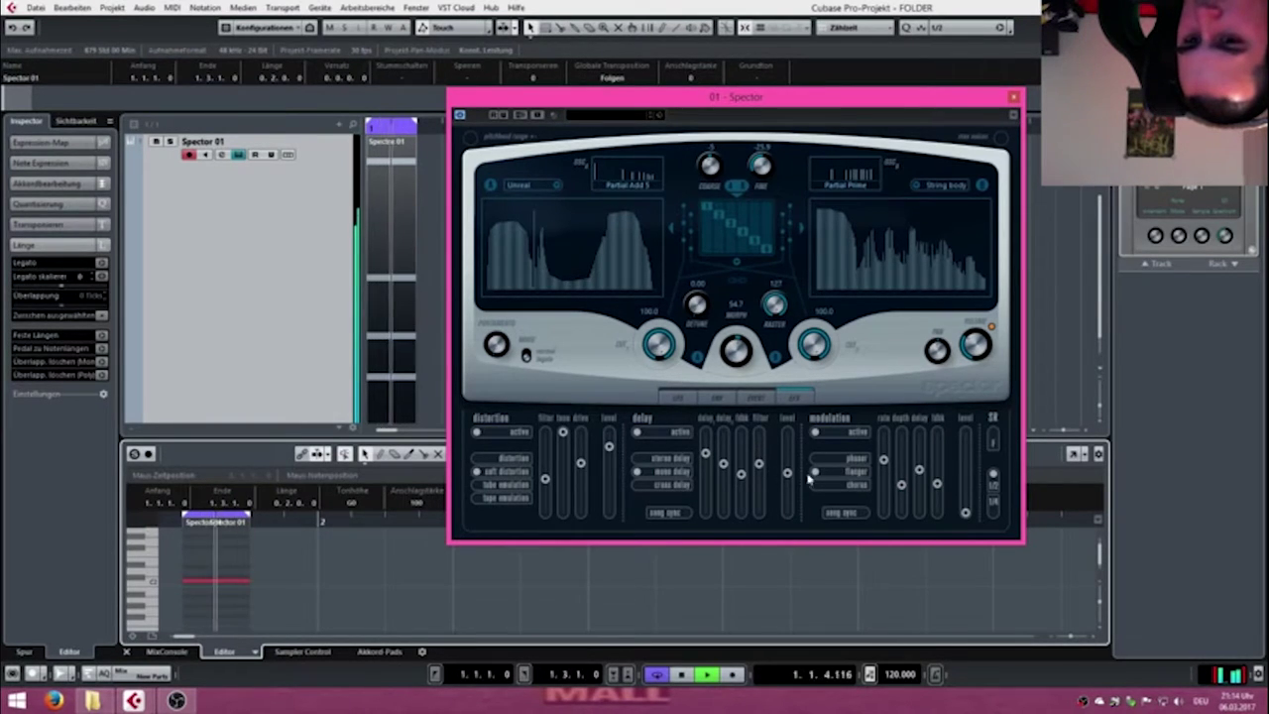
{"action": "left_click_drag", "start_coordinate": [784, 482], "coordinate": [754, 528]}
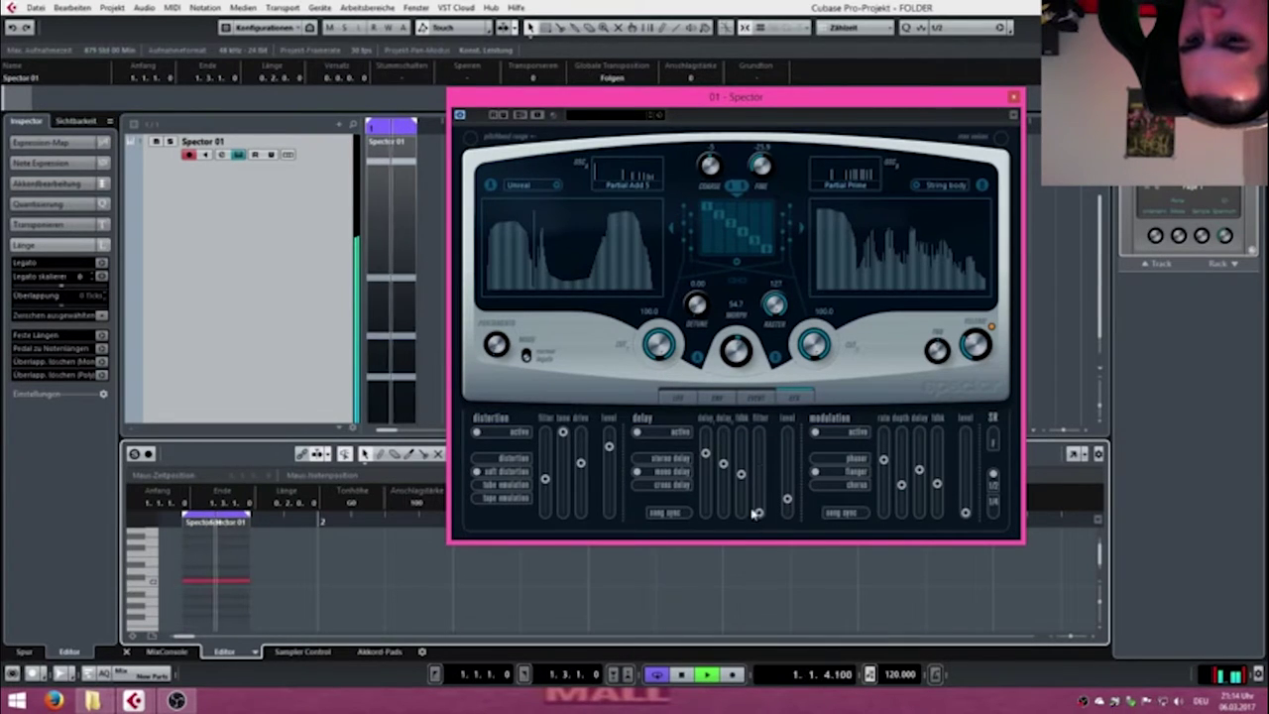
{"action": "left_click_drag", "start_coordinate": [740, 479], "coordinate": [717, 536]}
{"action": "left_click_drag", "start_coordinate": [706, 454], "coordinate": [704, 525]}
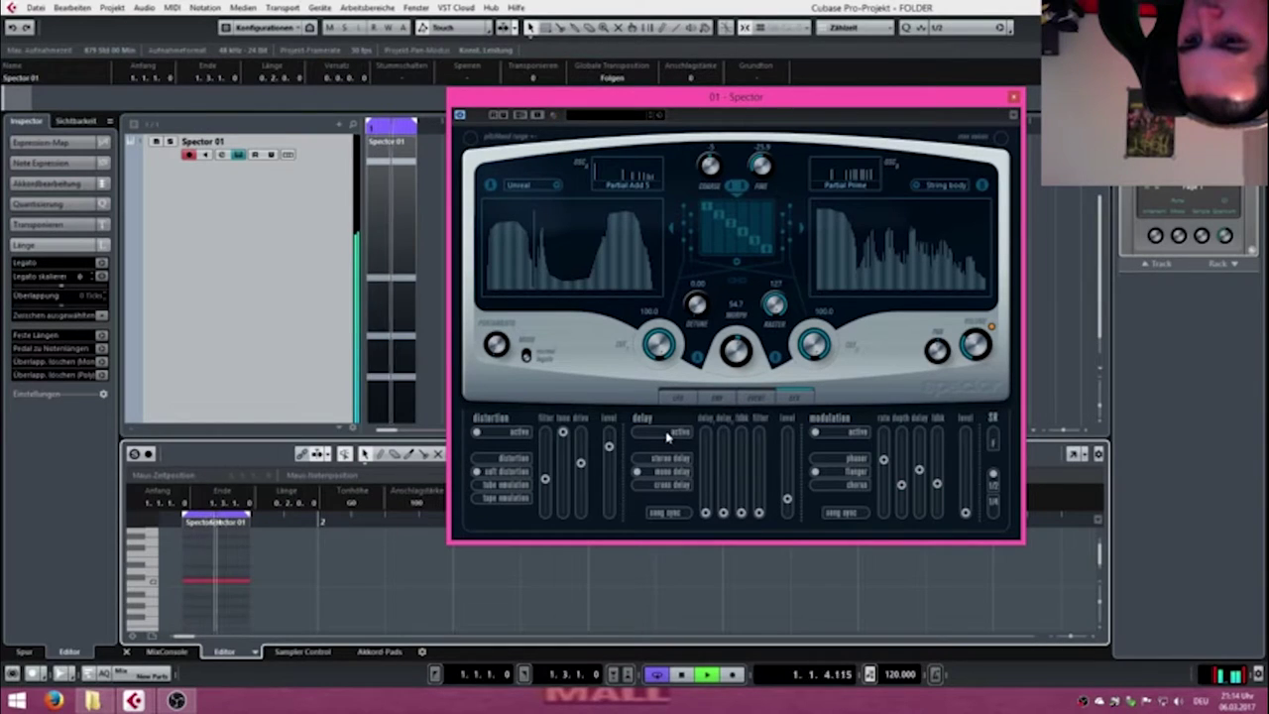
Change the modulation effect to phaser, set SR to F, and balance the phaser's rate, depth, delay, feedback and level.
{"action": "left_click", "coordinate": [848, 434]}
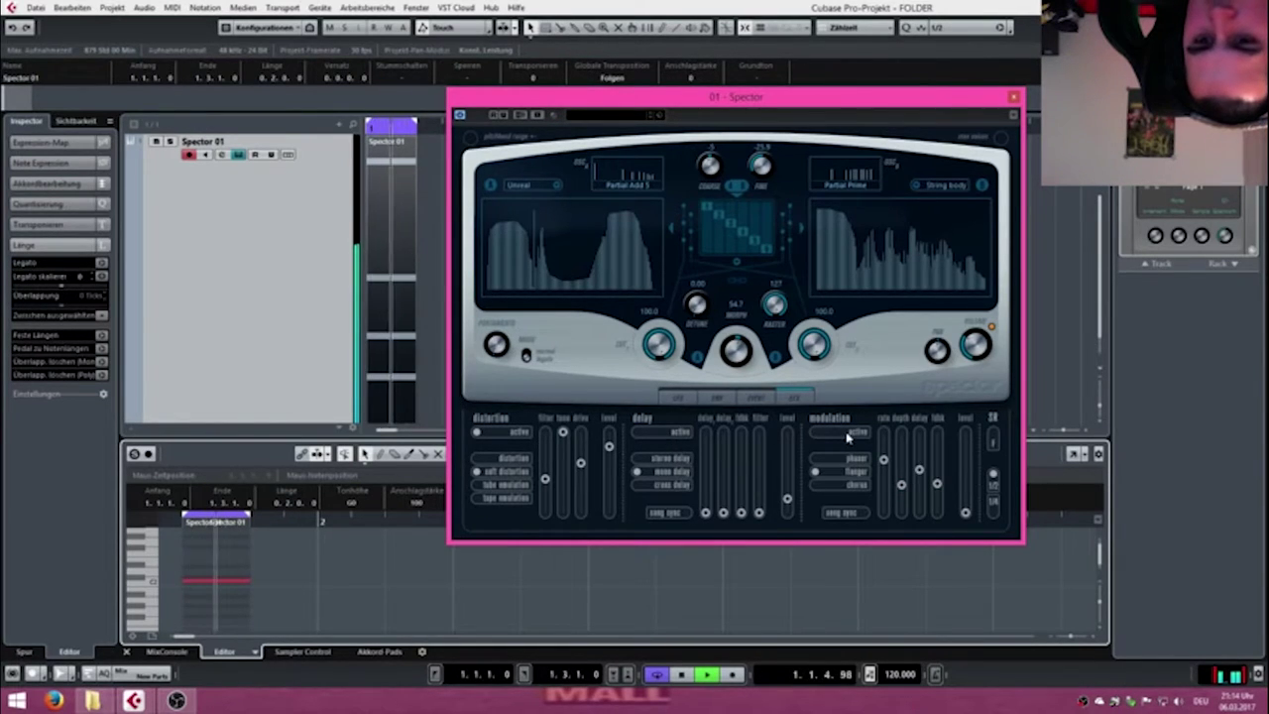
{"action": "left_click", "coordinate": [855, 460]}
{"action": "left_click", "coordinate": [856, 486]}
{"action": "left_click", "coordinate": [852, 461]}
{"action": "left_click_drag", "start_coordinate": [965, 512], "coordinate": [993, 448]}
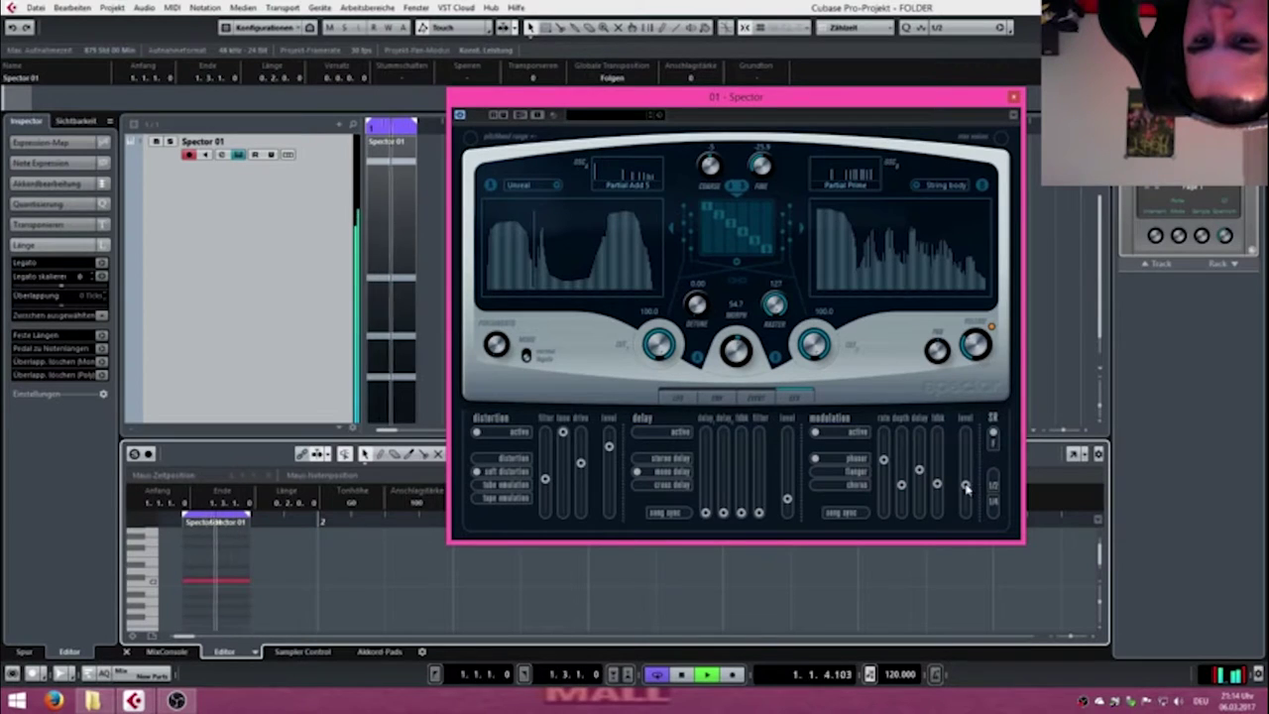
{"action": "left_click_drag", "start_coordinate": [966, 489], "coordinate": [885, 481]}
{"action": "left_click_drag", "start_coordinate": [903, 435], "coordinate": [903, 453]}
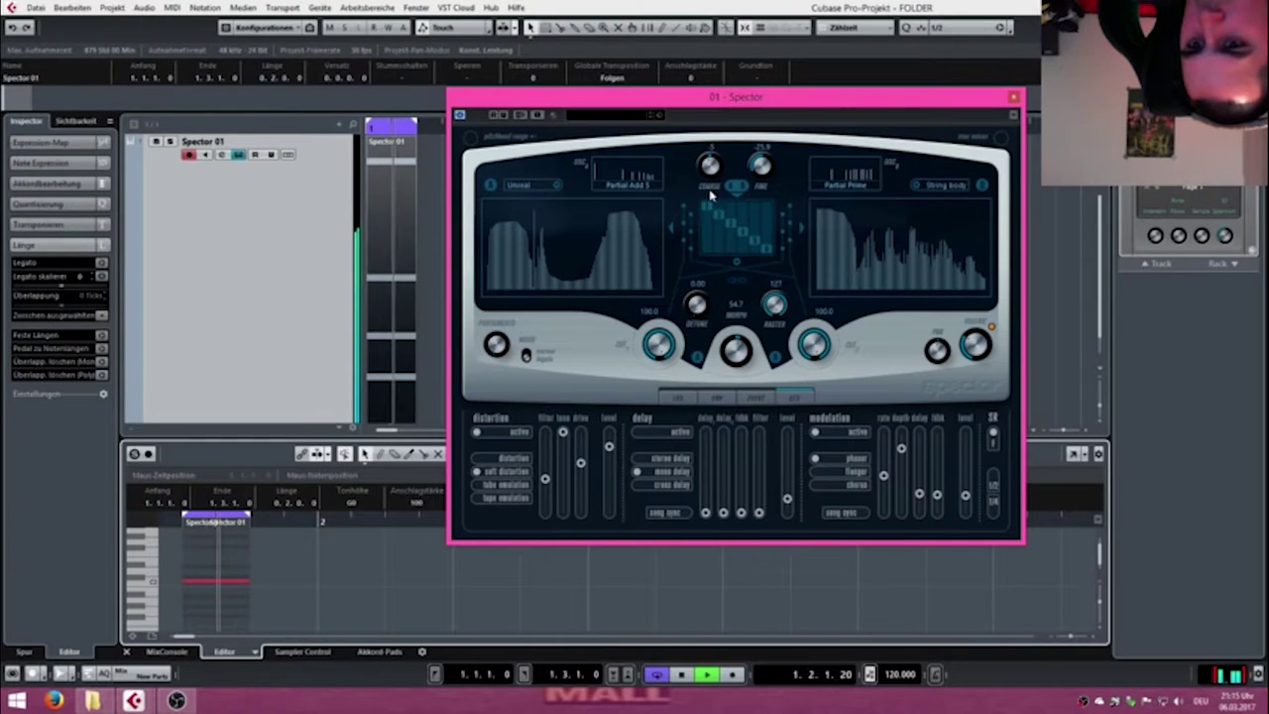
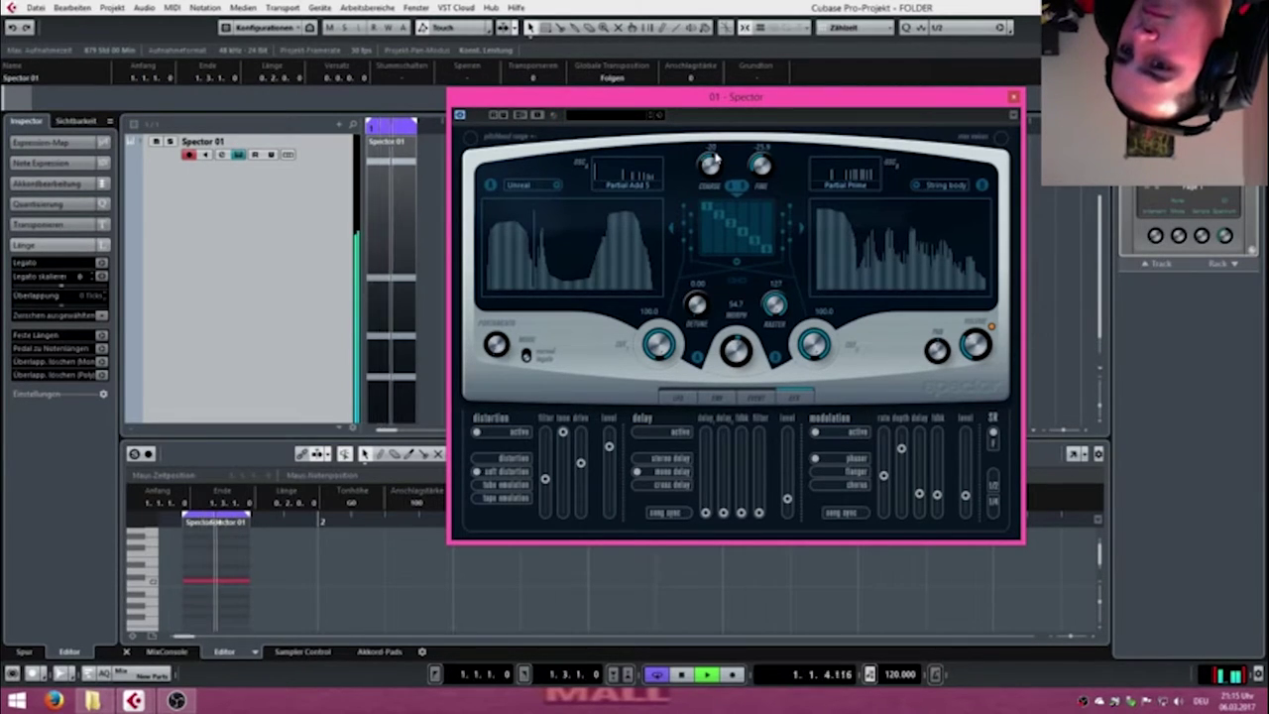
Set the coarse tuning to -10, reset the fine tuning to 0.0, and try out the detune and raster controls.
{"action": "left_click", "coordinate": [713, 148]}
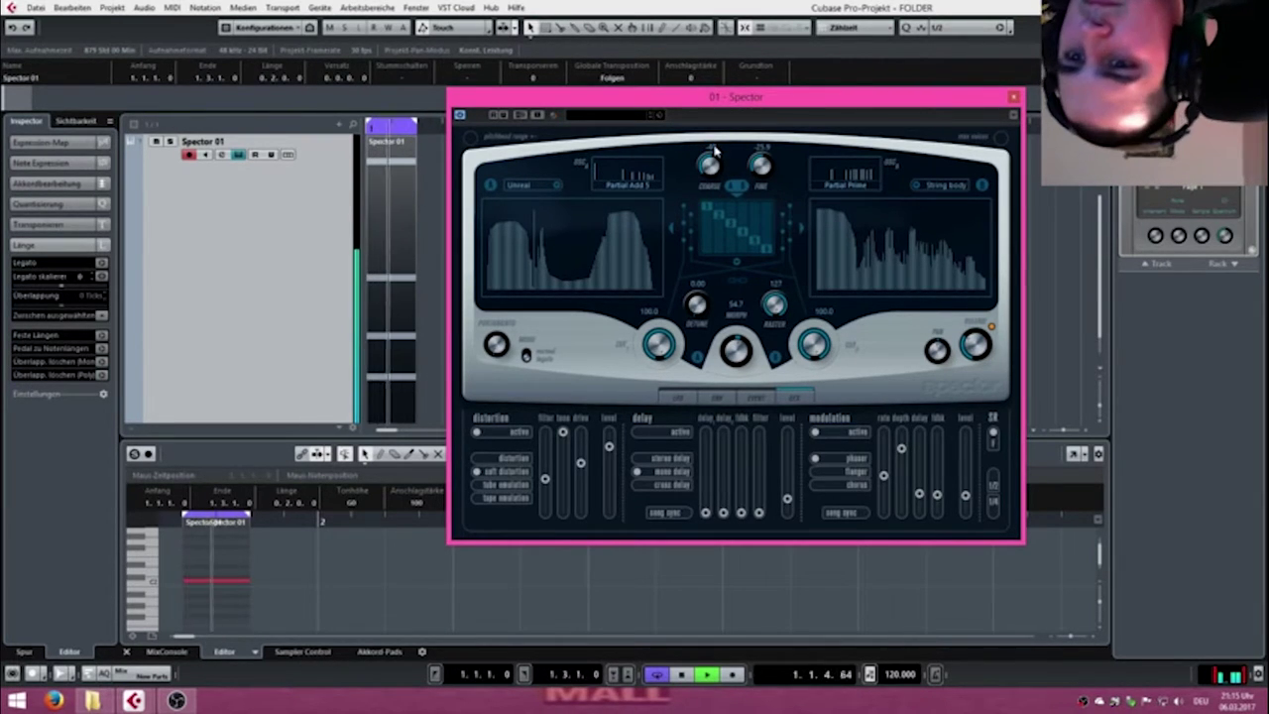
{"action": "type", "text": "-10"}
{"action": "key", "text": "Return"}
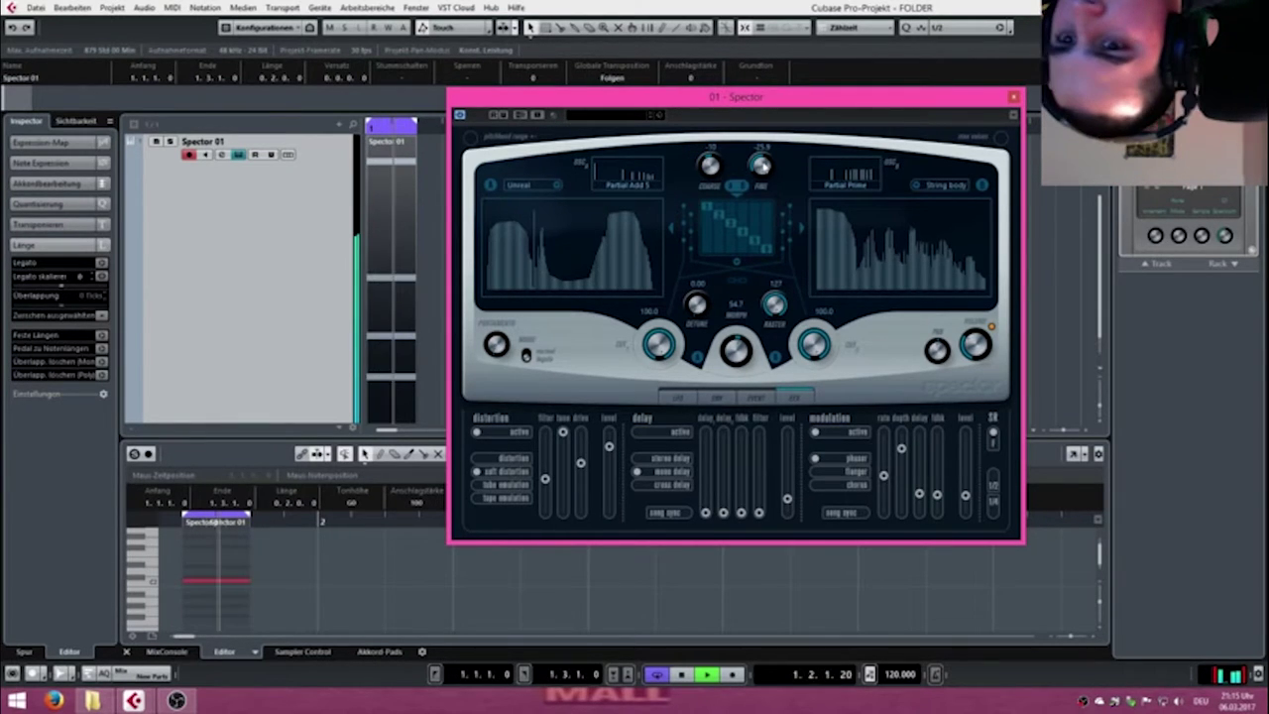
{"action": "left_click", "coordinate": [762, 166], "text": "ctrl"}
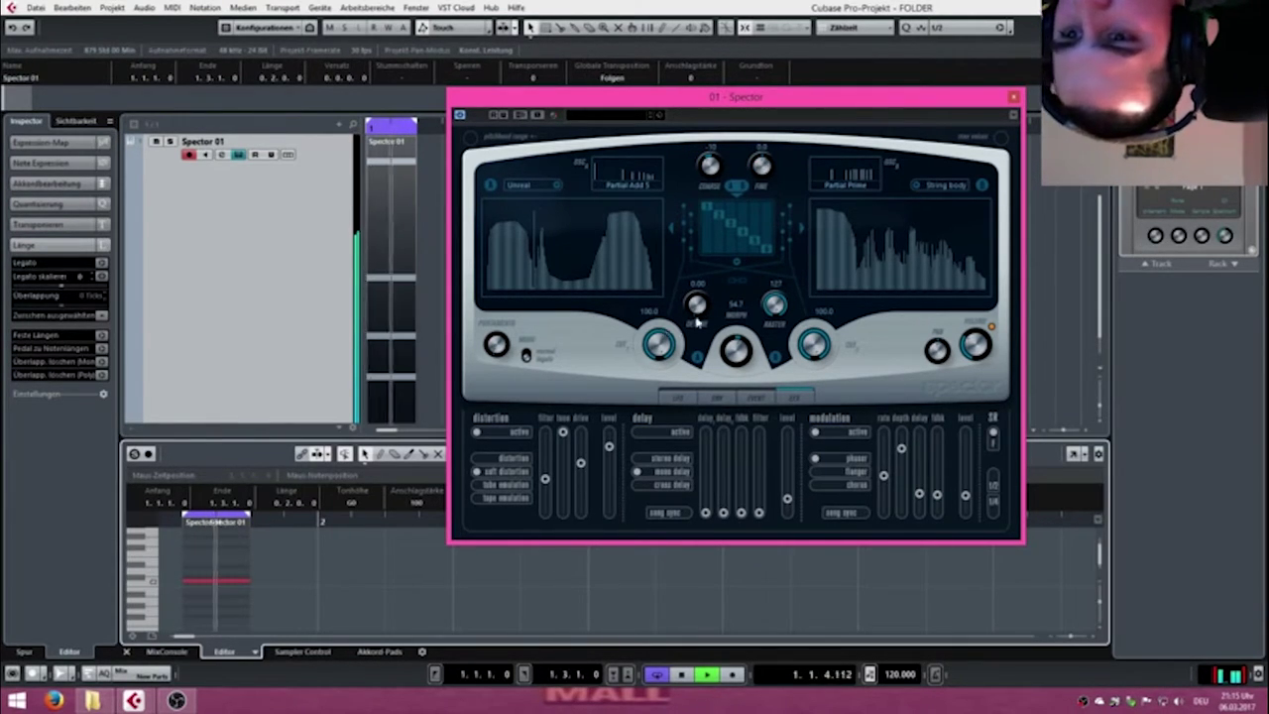
{"action": "left_click_drag", "start_coordinate": [784, 316], "coordinate": [806, 437]}
{"action": "left_click_drag", "start_coordinate": [778, 301], "coordinate": [778, 89]}
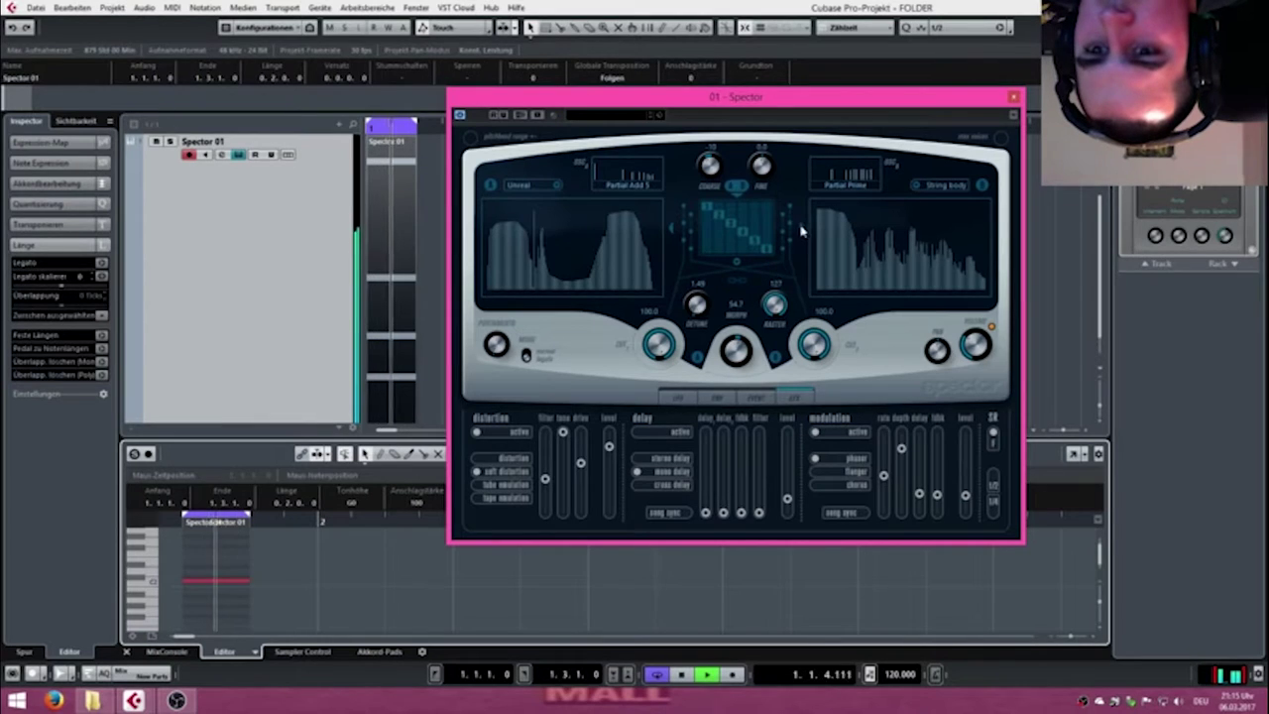
Redraw filter shape B as a rounded central hump, and reshape filter A with a raised upper end.
{"action": "left_click_drag", "start_coordinate": [821, 232], "coordinate": [993, 280]}
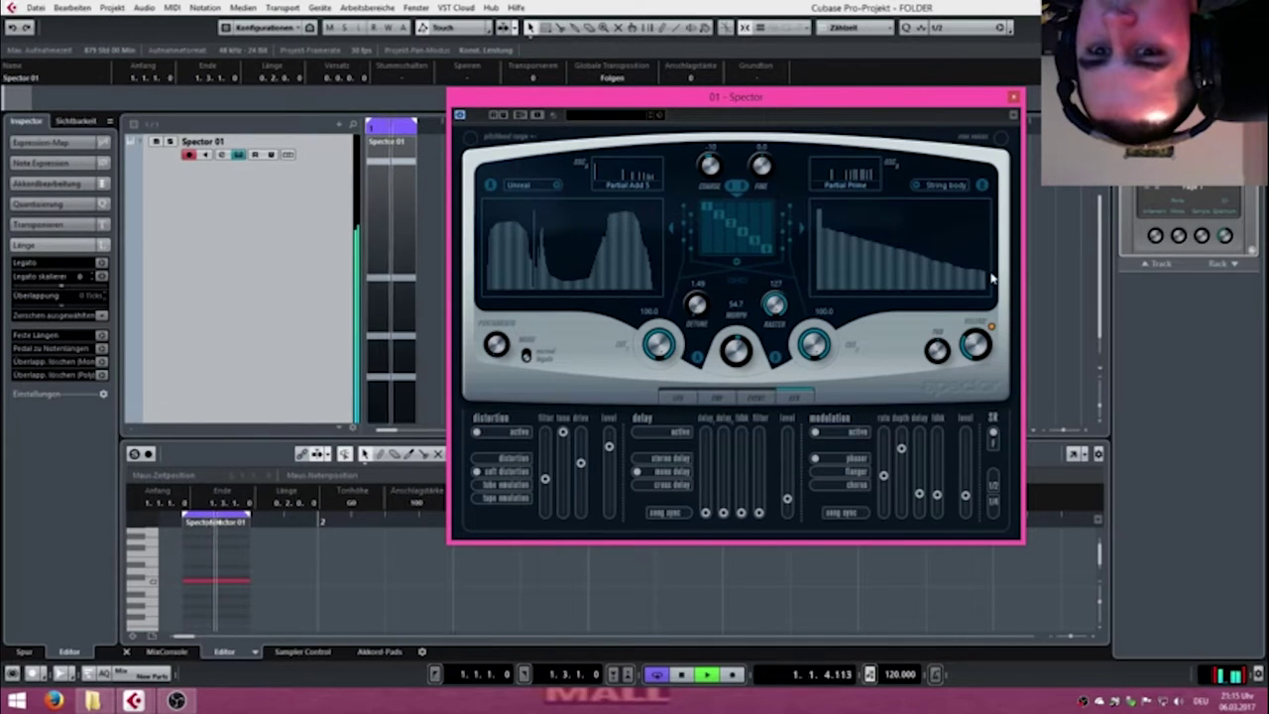
{"action": "left_click_drag", "start_coordinate": [904, 257], "coordinate": [809, 294]}
{"action": "left_click_drag", "start_coordinate": [892, 248], "coordinate": [989, 208]}
{"action": "mouse_move", "coordinate": [984, 290]}
{"action": "left_mouse_down"}
{"action": "mouse_move", "coordinate": [897, 206]}
{"action": "mouse_move", "coordinate": [822, 295]}
{"action": "left_mouse_up"}
{"action": "mouse_move", "coordinate": [638, 230]}
{"action": "left_mouse_down"}
{"action": "mouse_move", "coordinate": [598, 280]}
{"action": "mouse_move", "coordinate": [562, 274]}
{"action": "mouse_move", "coordinate": [494, 208]}
{"action": "mouse_move", "coordinate": [555, 247]}
{"action": "mouse_move", "coordinate": [608, 251]}
{"action": "mouse_move", "coordinate": [656, 208]}
{"action": "left_mouse_up"}
Set the morph to about 56, cut 1 to 48.0 and cut 2 to about 58, and return the detune to 0.00.
{"action": "mouse_move", "coordinate": [735, 359]}
{"action": "left_mouse_down"}
{"action": "mouse_move", "coordinate": [741, 381]}
{"action": "mouse_move", "coordinate": [738, 353]}
{"action": "left_mouse_up"}
{"action": "left_click_drag", "start_coordinate": [660, 345], "coordinate": [662, 378]}
{"action": "mouse_move", "coordinate": [813, 344]}
{"action": "left_mouse_down"}
{"action": "mouse_move", "coordinate": [808, 380]}
{"action": "mouse_move", "coordinate": [811, 367]}
{"action": "left_mouse_up"}
{"action": "left_click_drag", "start_coordinate": [663, 358], "coordinate": [665, 374]}
{"action": "left_click_drag", "start_coordinate": [700, 294], "coordinate": [726, 411]}
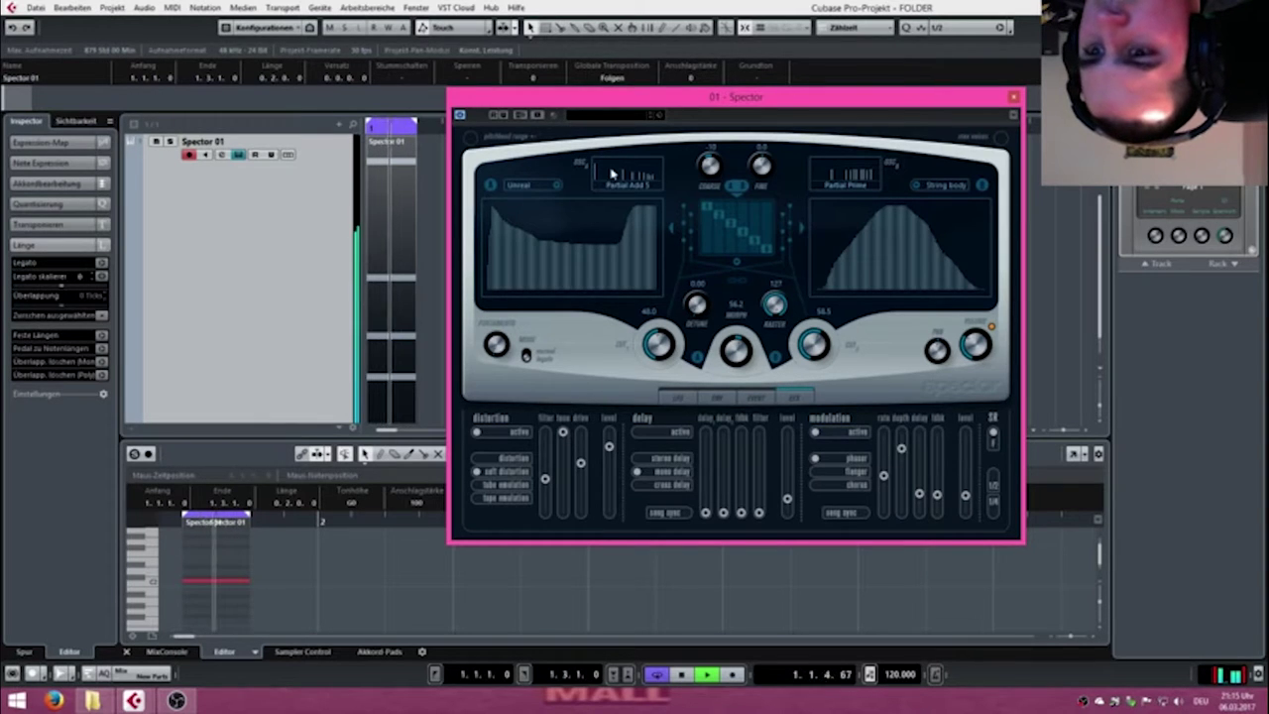
Close the Spector window and reduce the height of the lower editor zone and the Spector 01 track.
{"action": "left_click", "coordinate": [1013, 97]}
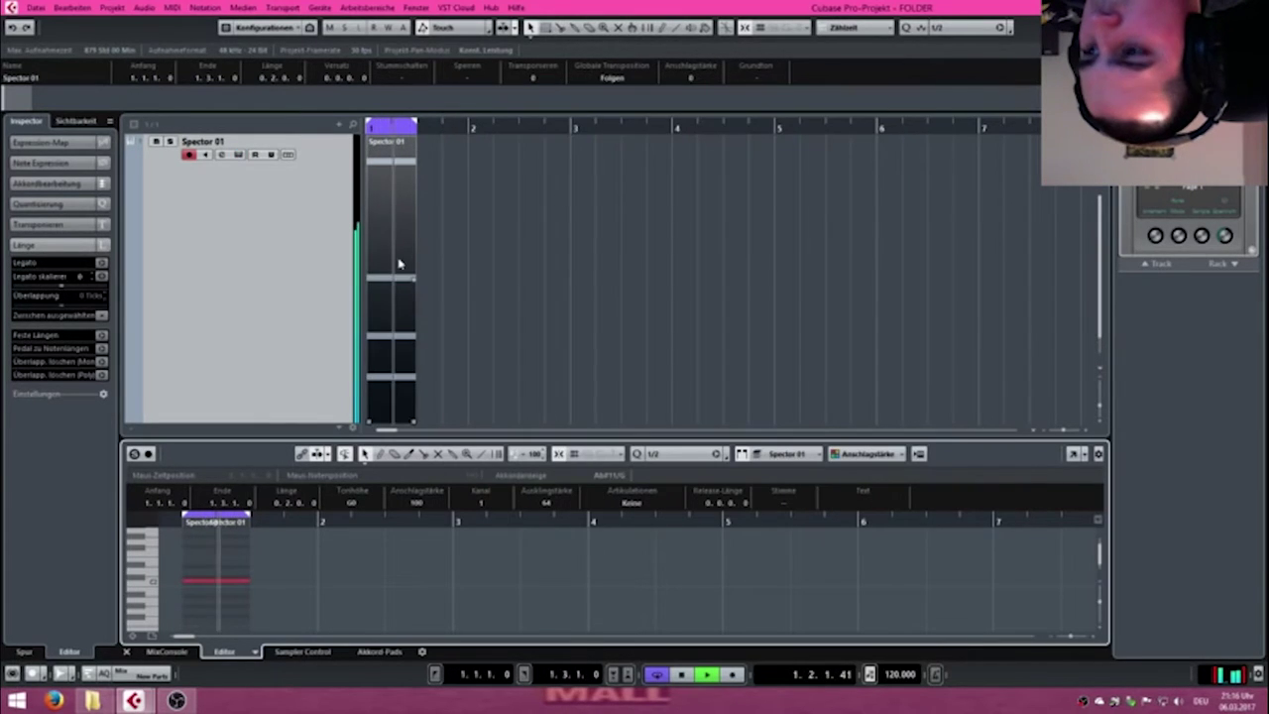
{"action": "left_click_drag", "start_coordinate": [317, 440], "coordinate": [323, 466]}
{"action": "left_click_drag", "start_coordinate": [315, 424], "coordinate": [295, 335]}
Open the Spector 01 part in the key editor and try a different pitch for its note.
{"action": "double_click", "coordinate": [374, 208]}
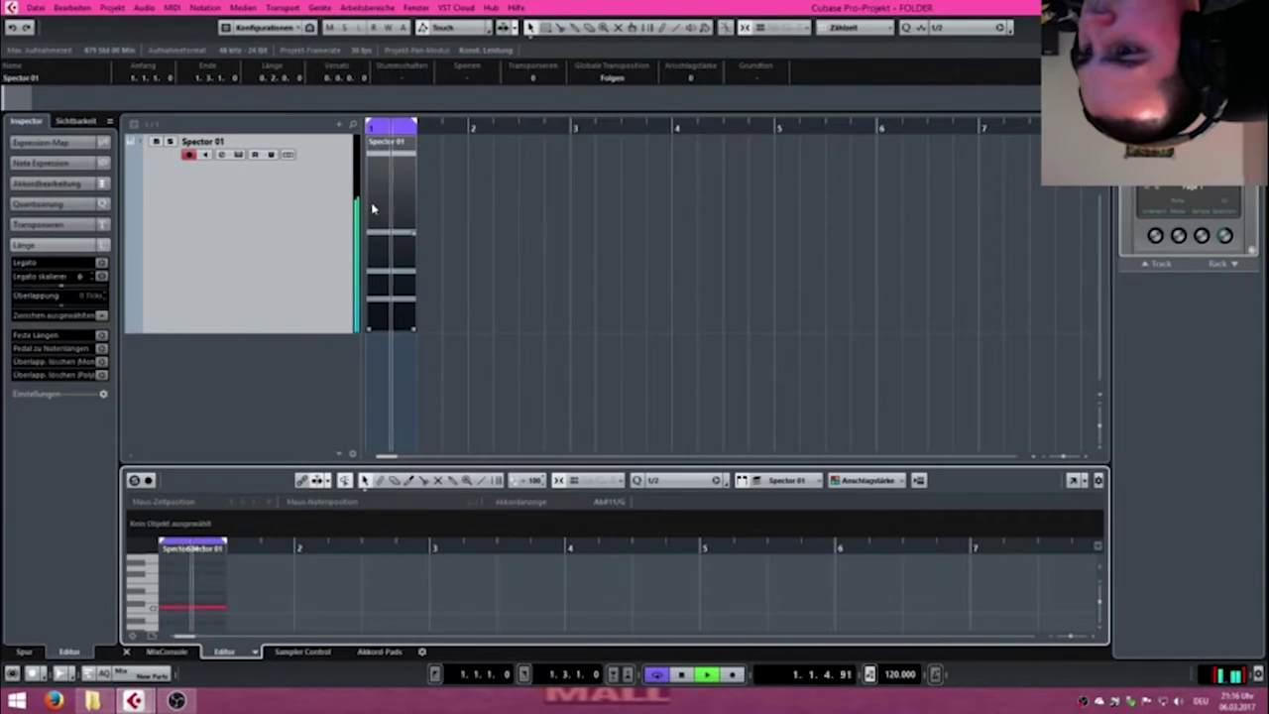
{"action": "double_click", "coordinate": [193, 579]}
{"action": "scroll", "coordinate": [192, 580], "scroll_direction": "up", "scroll_amount": 3}
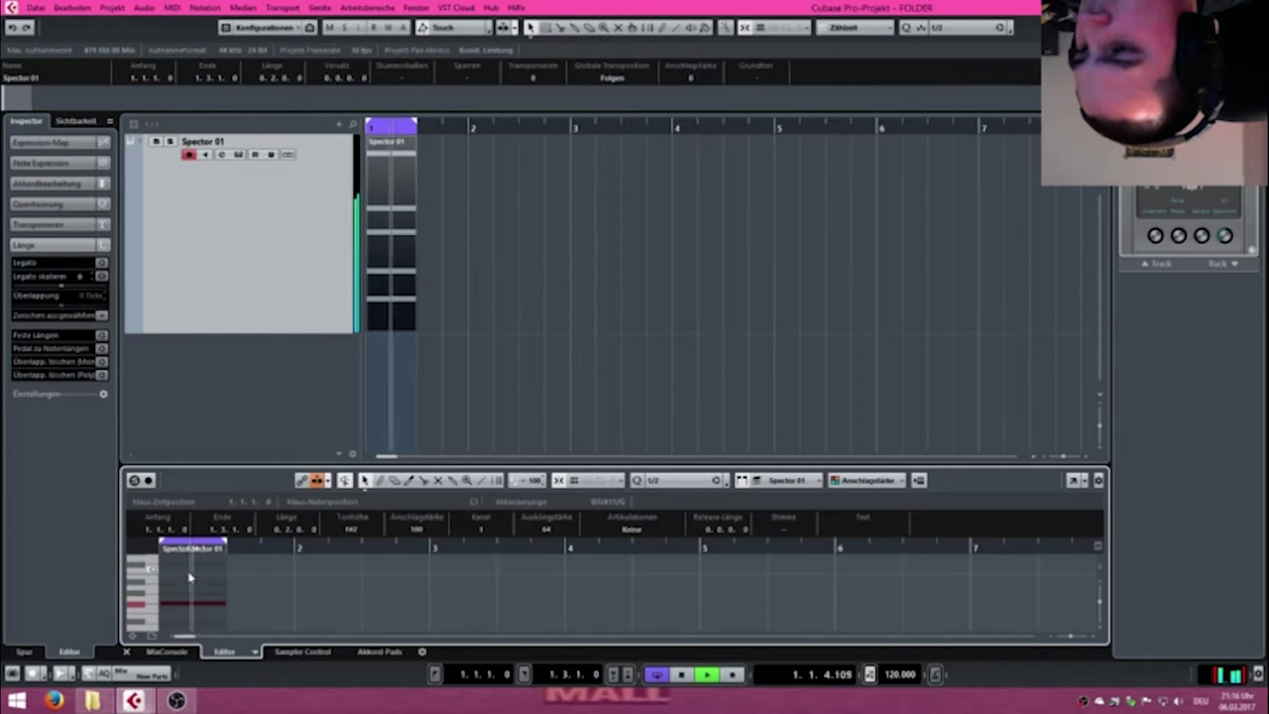
{"action": "scroll", "coordinate": [192, 602], "scroll_direction": "down", "scroll_amount": 3}
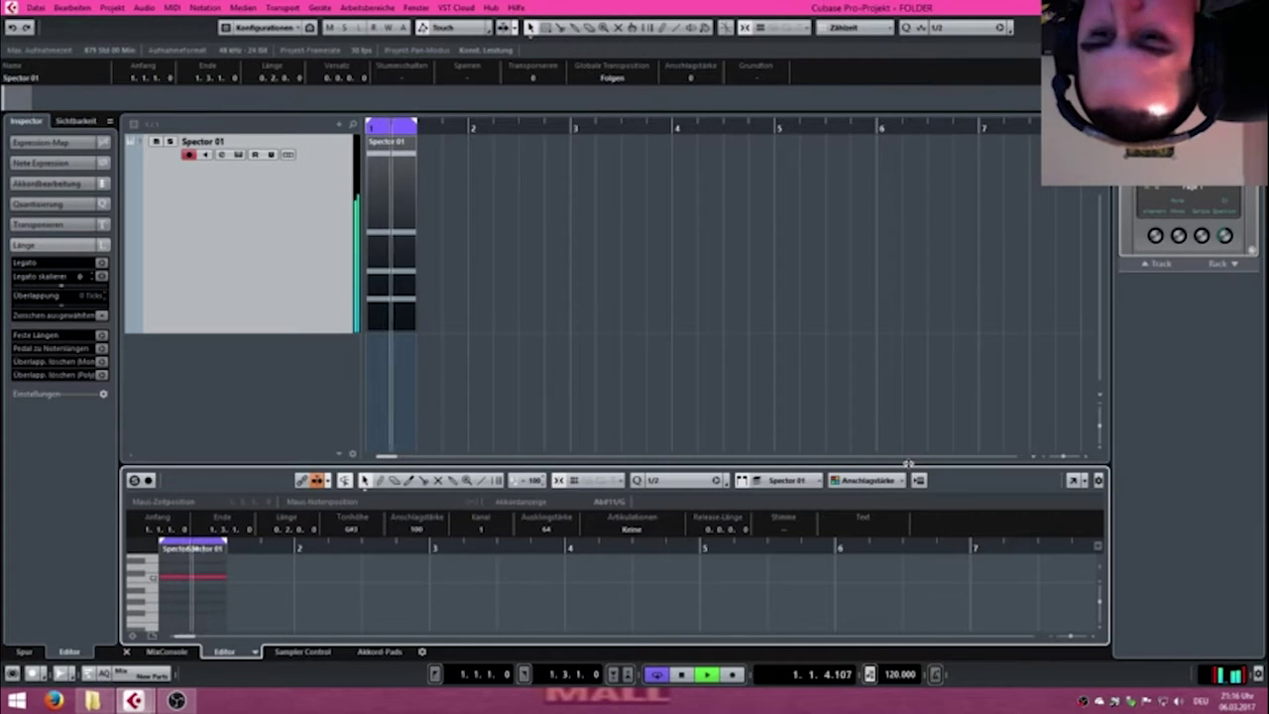
Browse the Dynamics and Modulation effects available for the Spector 01 channel's second insert in the MixConsole.
{"action": "key", "text": "F3"}
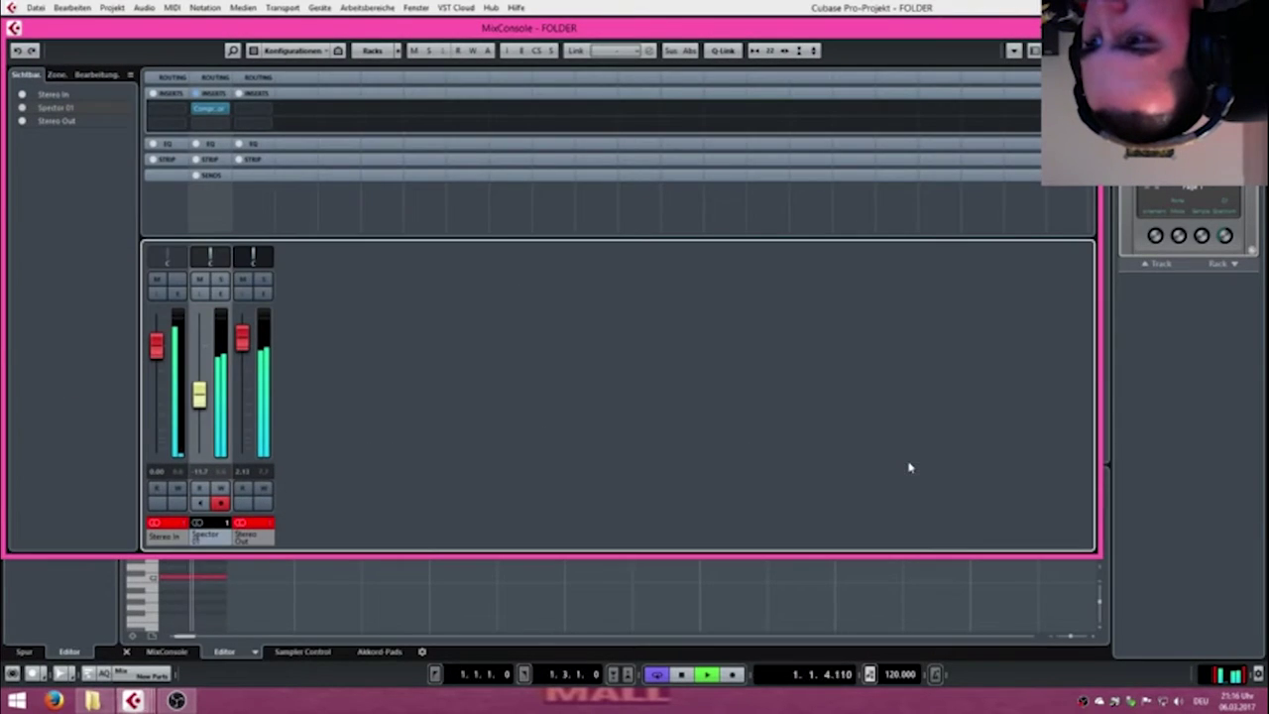
{"action": "left_click", "coordinate": [216, 130]}
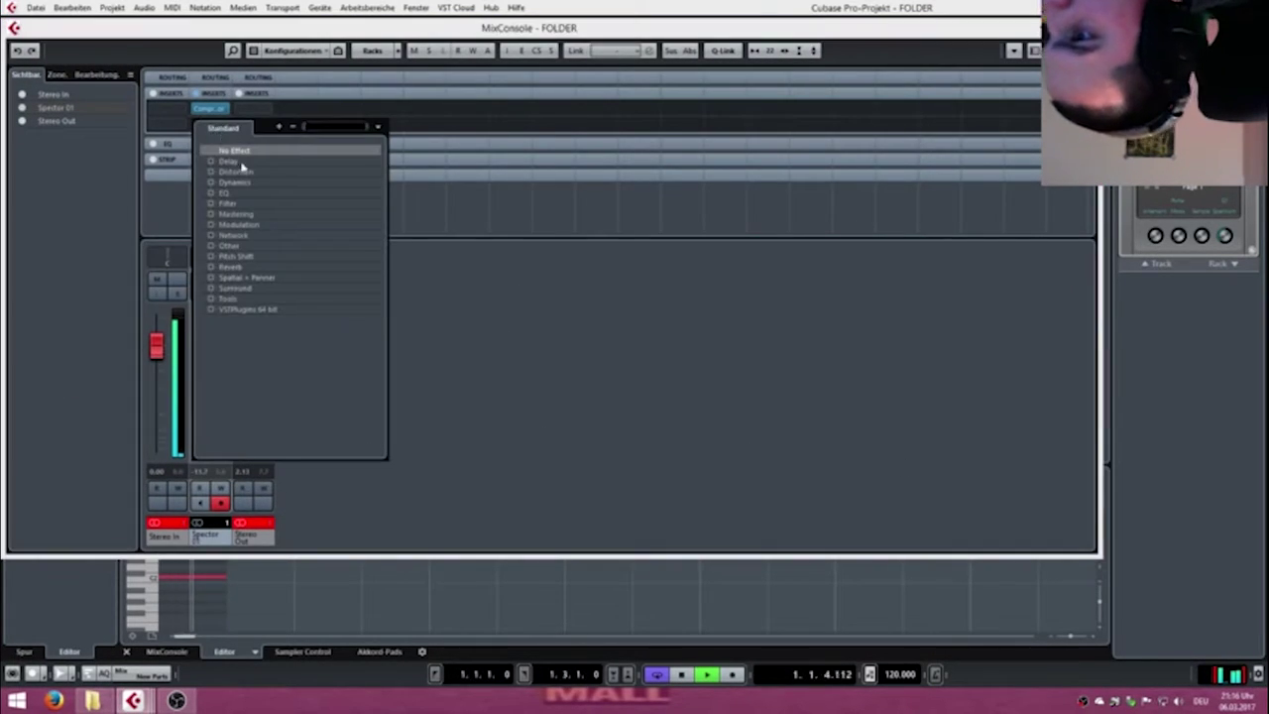
{"action": "left_click", "coordinate": [210, 174]}
{"action": "left_click", "coordinate": [210, 173]}
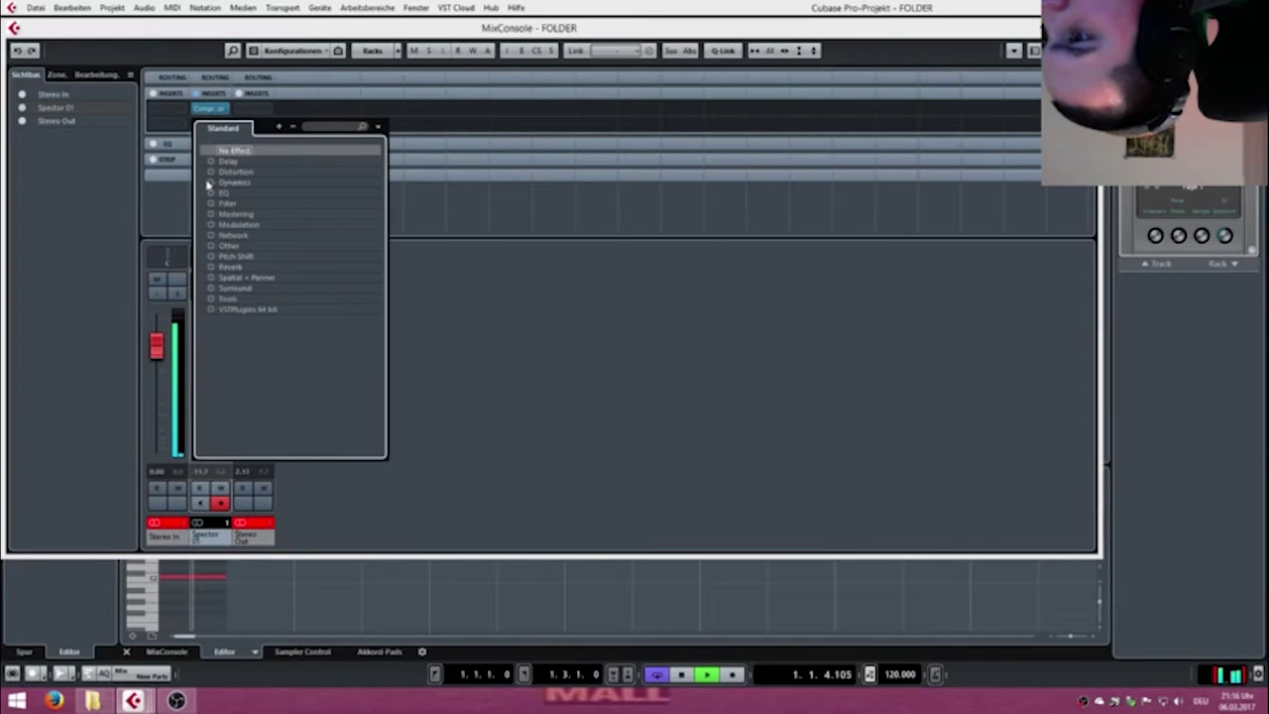
{"action": "left_click", "coordinate": [210, 183]}
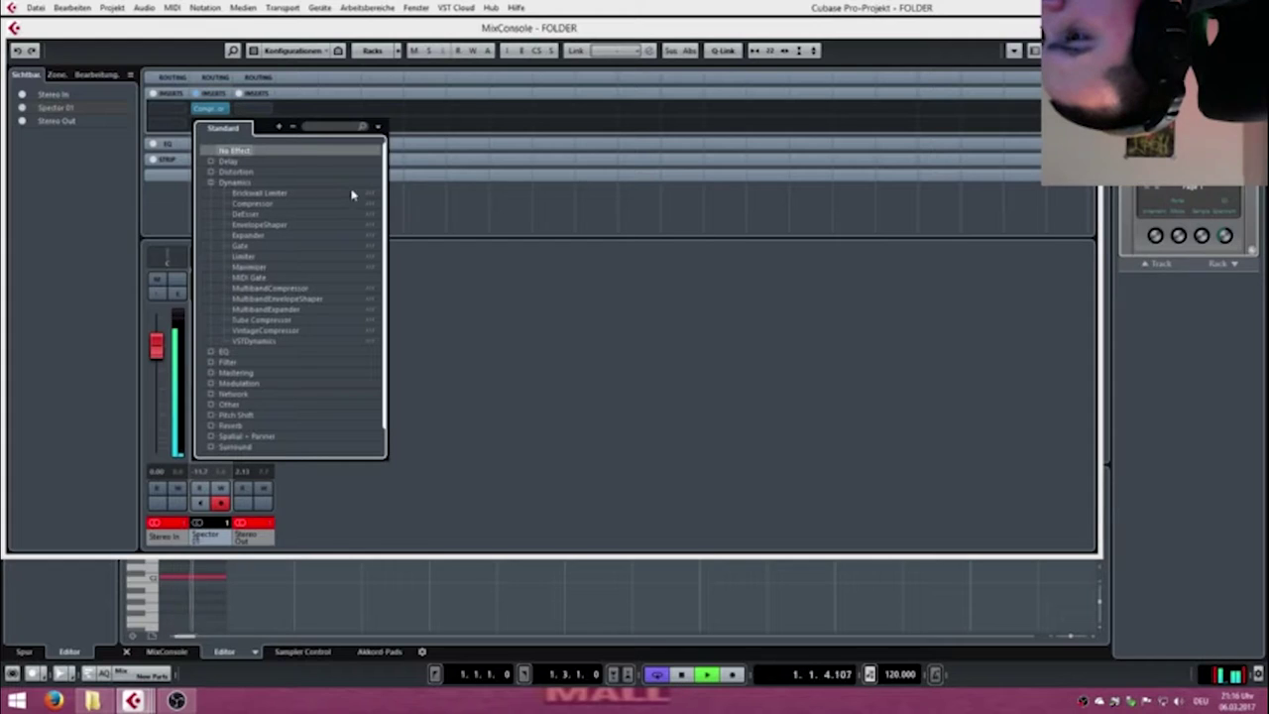
{"action": "left_click", "coordinate": [210, 184]}
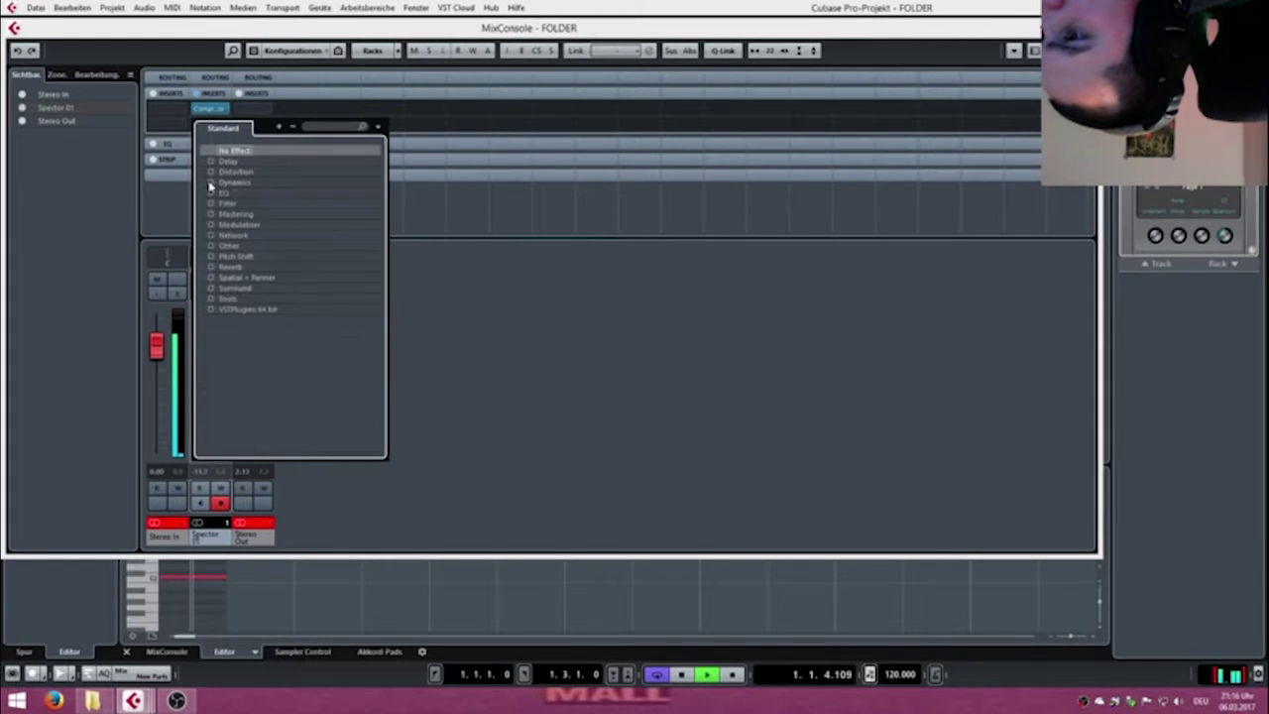
{"action": "left_click", "coordinate": [210, 225]}
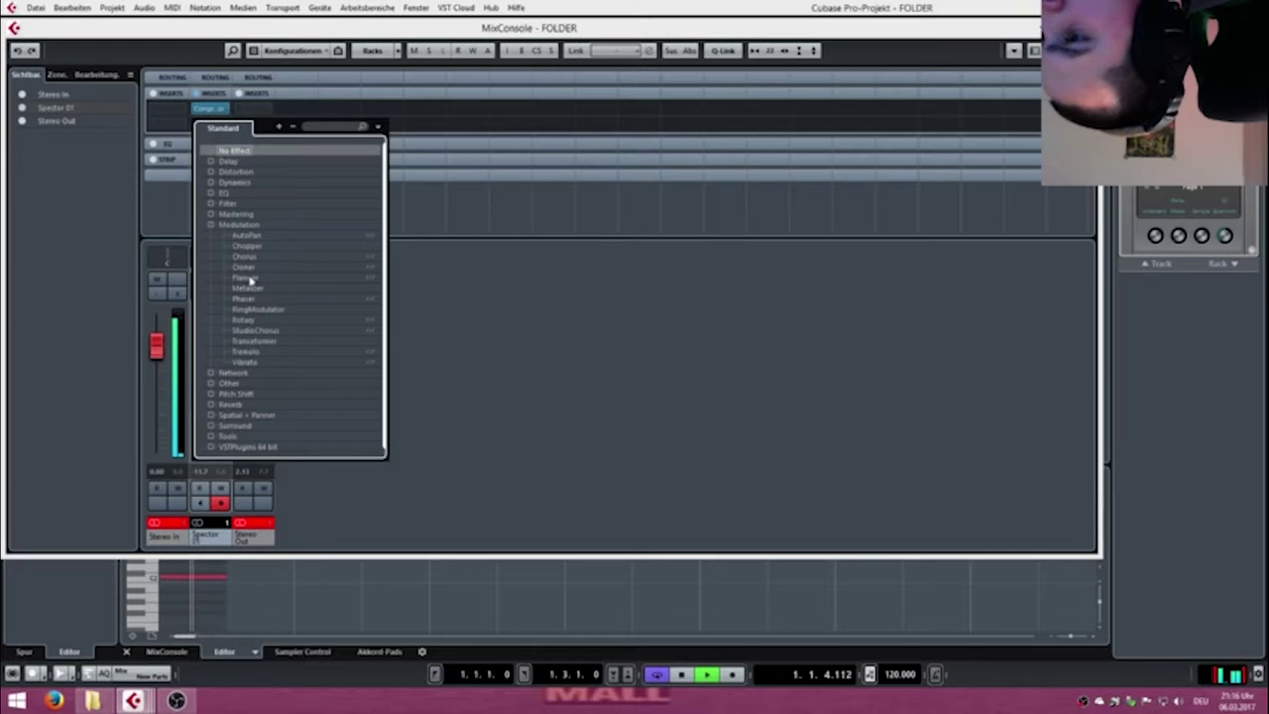
{"action": "left_click", "coordinate": [180, 199]}
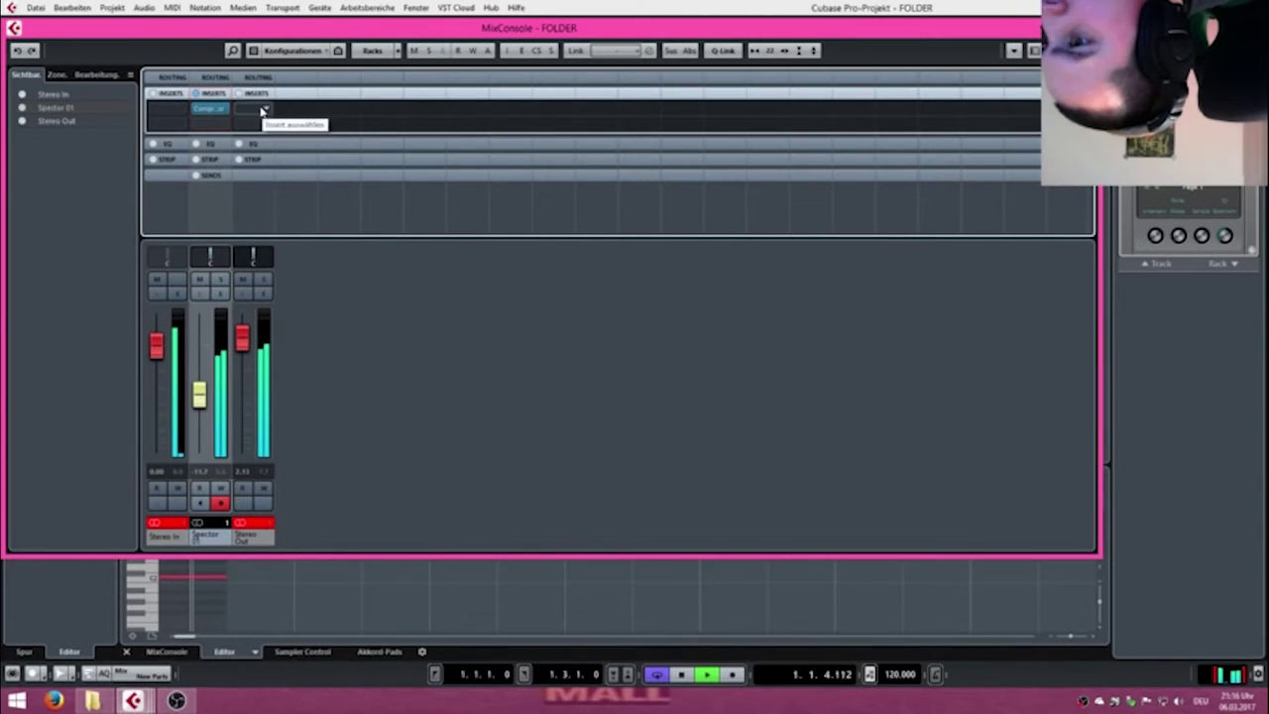
Browse the Stereo Out channel's insert effects category by category, from Tools up to Modulation.
{"action": "left_click", "coordinate": [260, 110]}
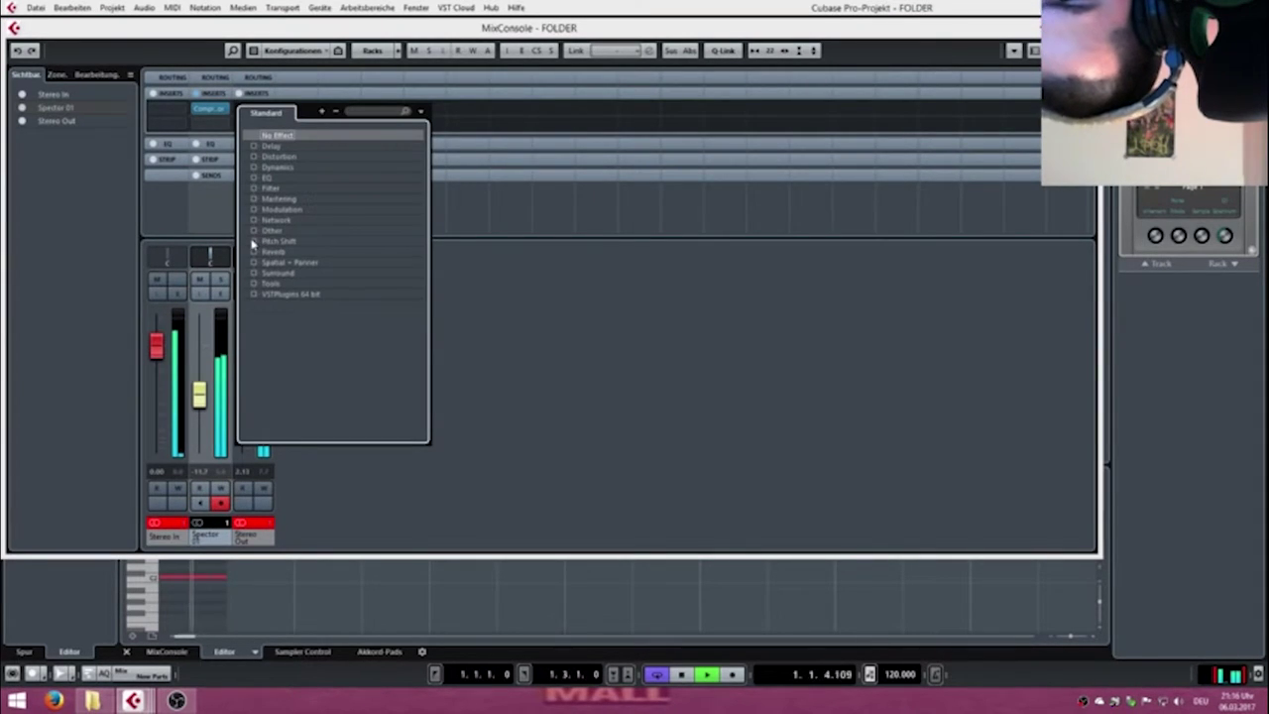
{"action": "left_click", "coordinate": [254, 285]}
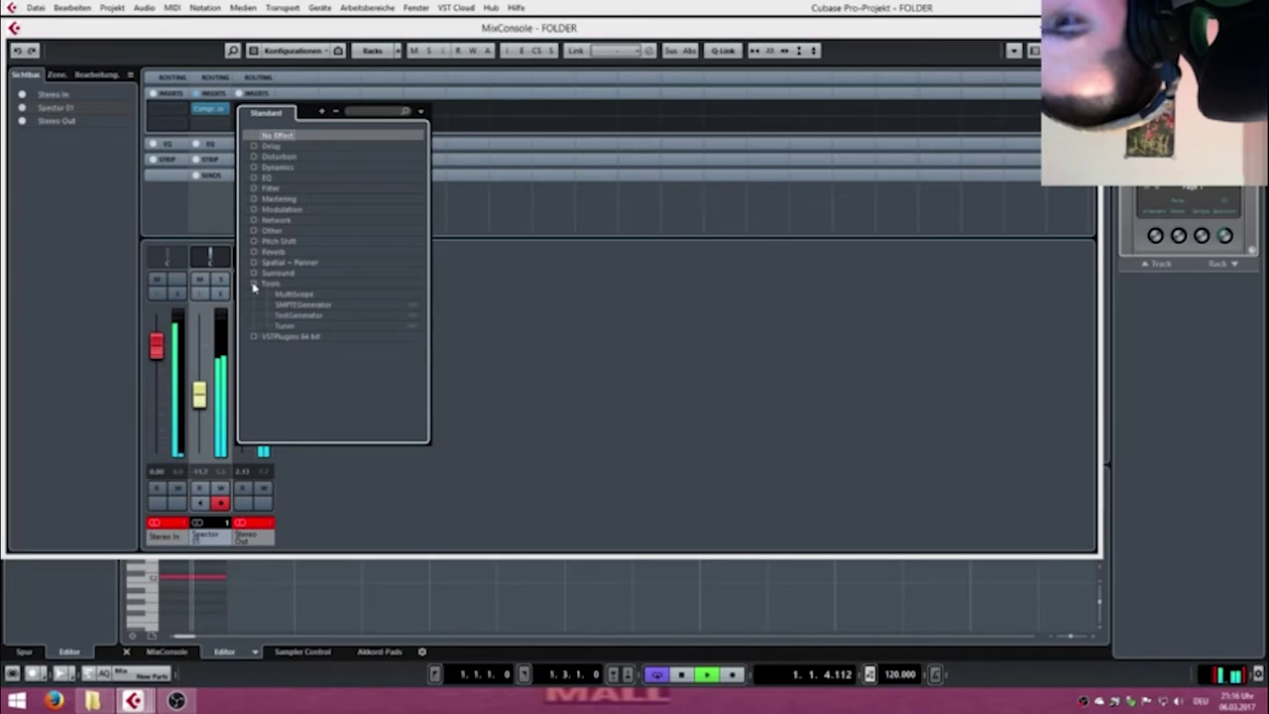
{"action": "left_click", "coordinate": [254, 284]}
{"action": "left_click", "coordinate": [254, 274]}
{"action": "left_click", "coordinate": [254, 274]}
{"action": "left_click", "coordinate": [254, 262]}
{"action": "left_click", "coordinate": [253, 263]}
{"action": "left_click", "coordinate": [254, 252]}
{"action": "left_click", "coordinate": [254, 252]}
{"action": "left_click", "coordinate": [254, 242]}
{"action": "left_click", "coordinate": [254, 242]}
{"action": "left_click", "coordinate": [254, 231]}
{"action": "left_click", "coordinate": [254, 231]}
{"action": "left_click", "coordinate": [254, 221]}
{"action": "left_click", "coordinate": [254, 221]}
{"action": "left_click", "coordinate": [254, 210]}
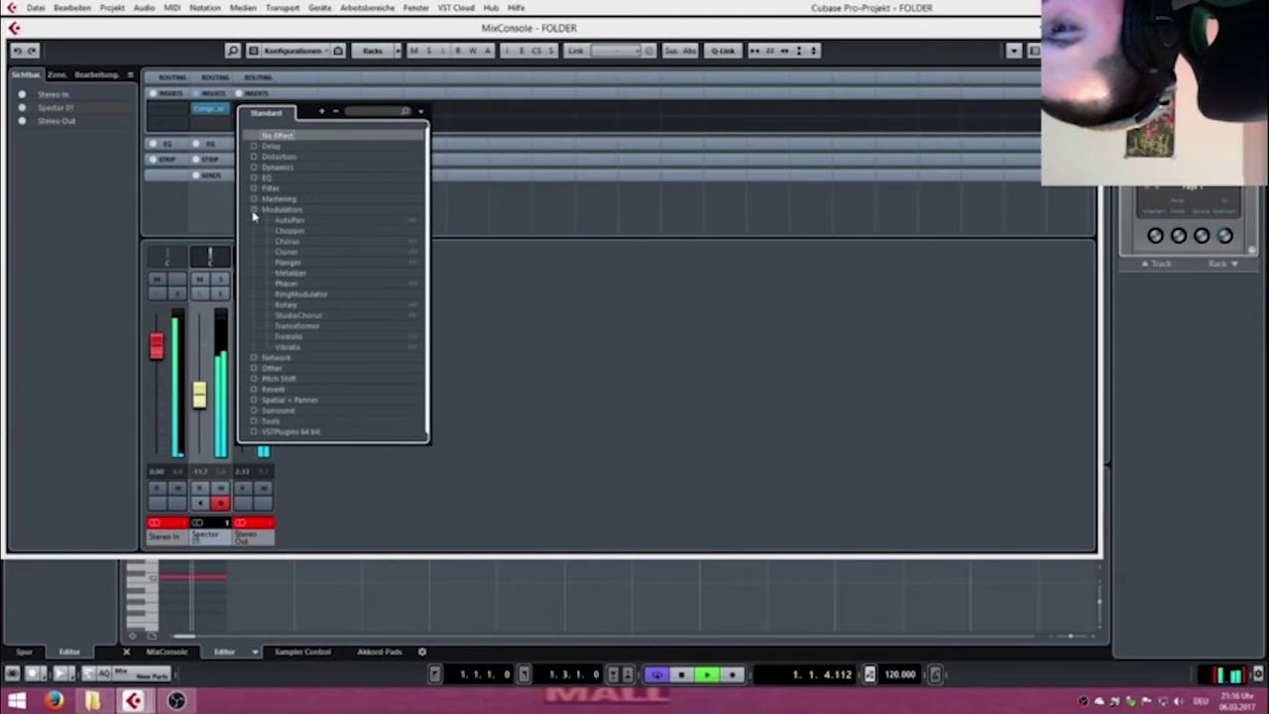
{"action": "left_click", "coordinate": [253, 210]}
Examine the Mastering, Filter, EQ, Dynamics and Distortion categories of the Stereo Out insert effects.
{"action": "left_click", "coordinate": [254, 200]}
{"action": "left_click", "coordinate": [254, 199]}
{"action": "left_click", "coordinate": [253, 188]}
{"action": "left_click", "coordinate": [254, 188]}
{"action": "left_click", "coordinate": [254, 188]}
{"action": "left_click", "coordinate": [253, 188]}
{"action": "left_click", "coordinate": [254, 178]}
{"action": "left_click", "coordinate": [254, 179]}
{"action": "left_click", "coordinate": [254, 167]}
{"action": "left_click", "coordinate": [254, 167]}
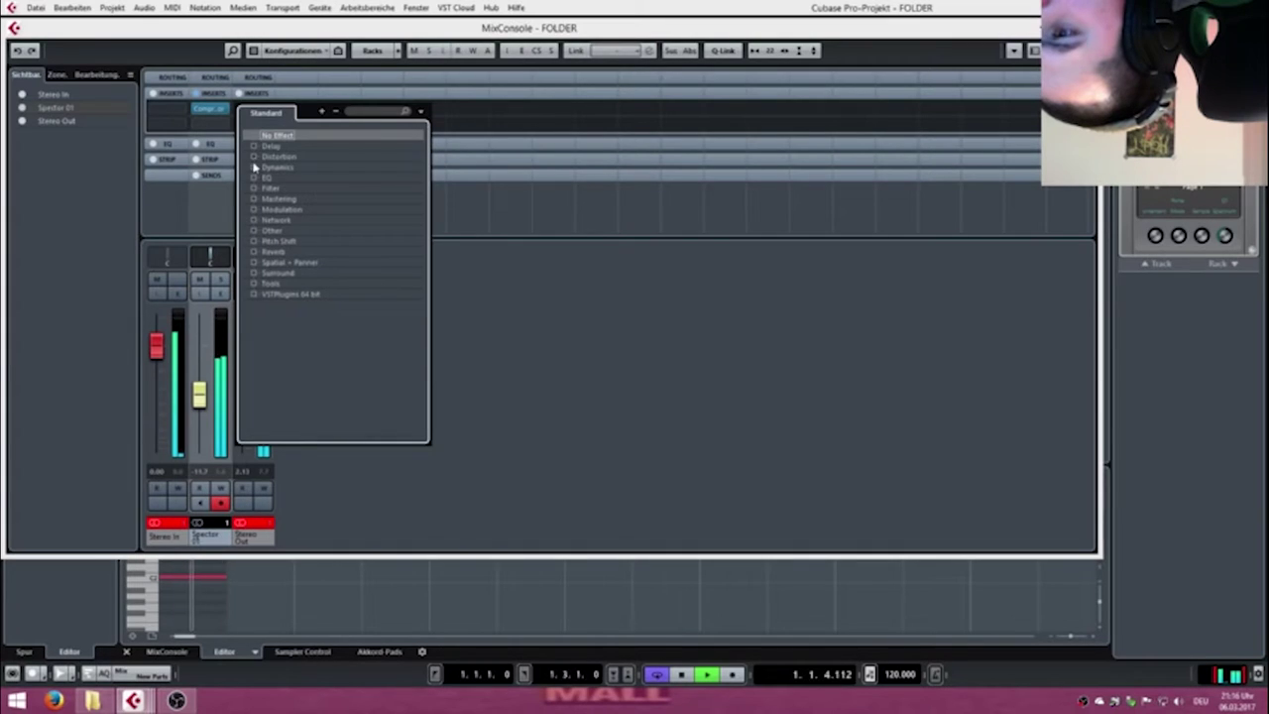
{"action": "left_click", "coordinate": [255, 156]}
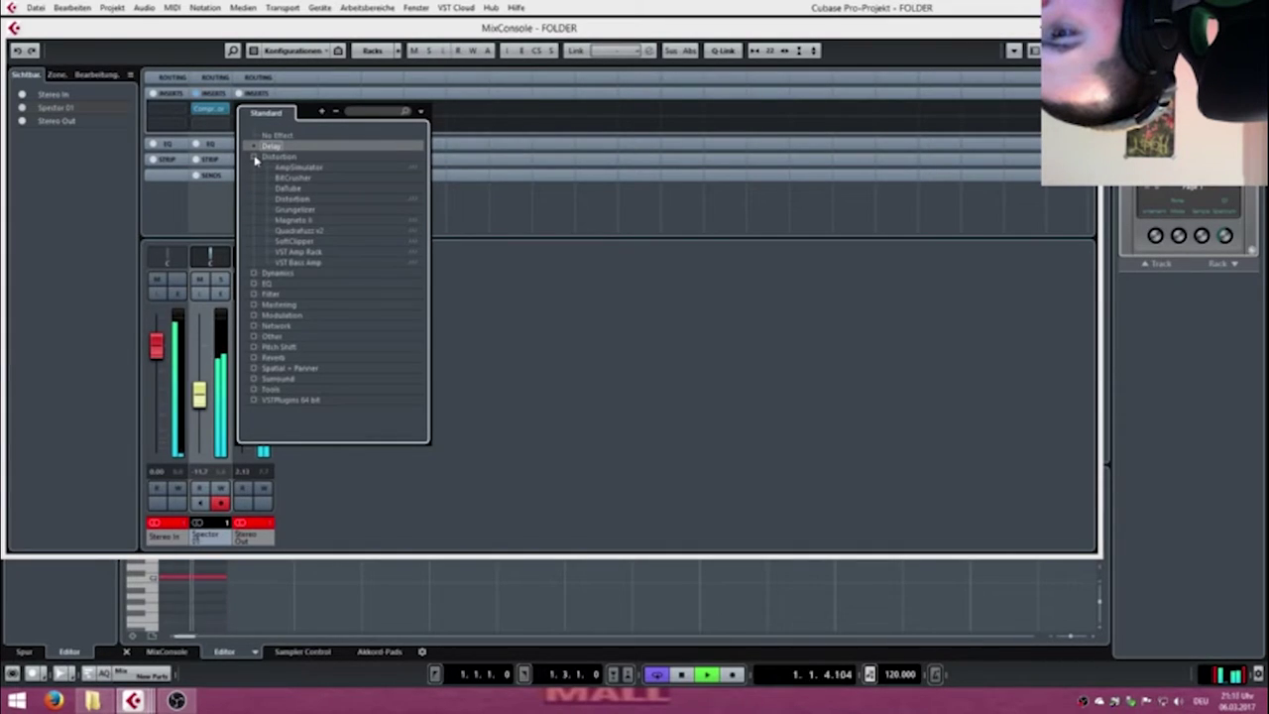
{"action": "left_click", "coordinate": [255, 157]}
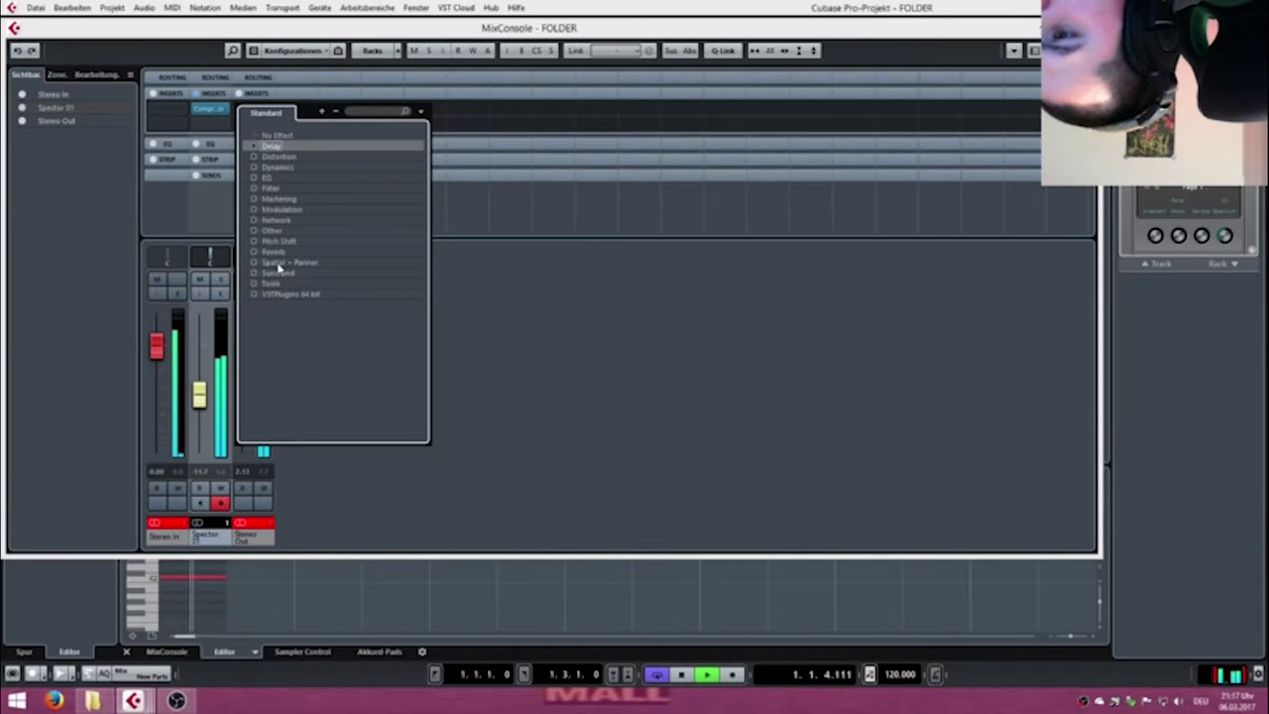
Check the Other effects category again and expand the Modulation effects for the Stereo Out insert.
{"action": "left_click", "coordinate": [254, 230]}
{"action": "left_click", "coordinate": [253, 231]}
{"action": "left_click", "coordinate": [256, 210]}
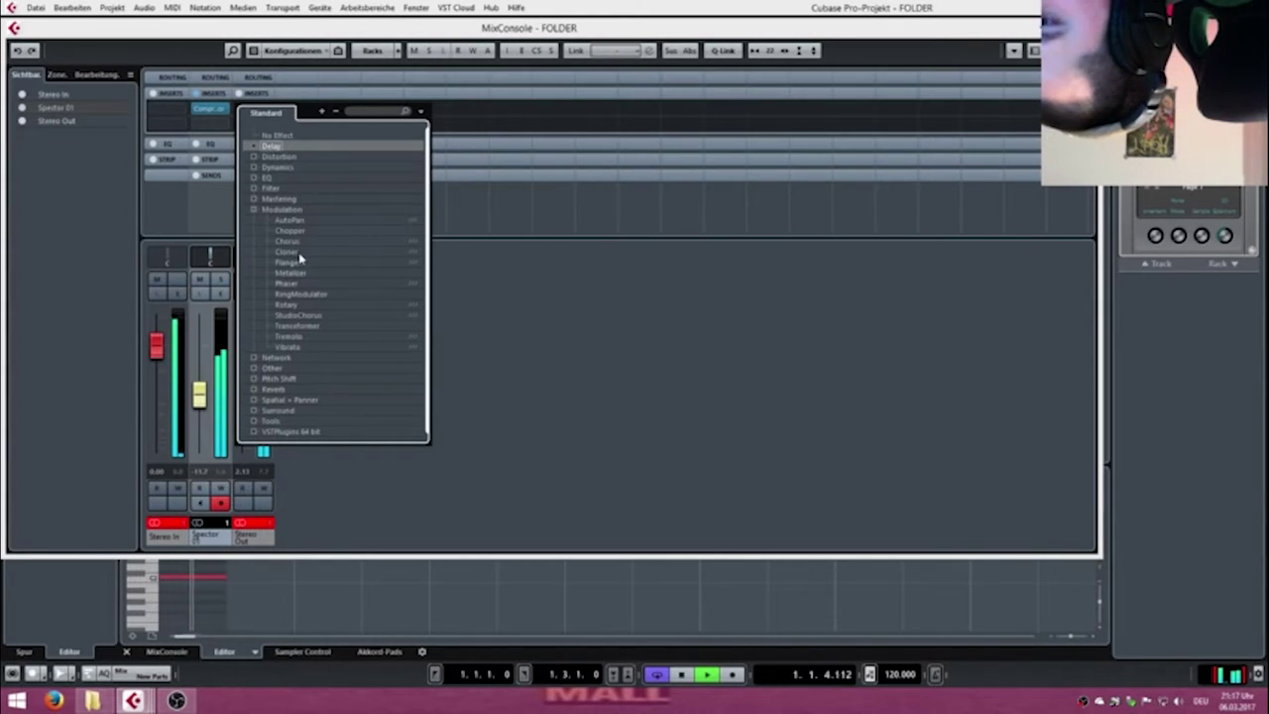
Insert the Octaver pitch-shift effect in the first insert slot of Stereo Out and close its plug-in window.
{"action": "left_click", "coordinate": [255, 210]}
{"action": "left_click", "coordinate": [254, 229]}
{"action": "left_click", "coordinate": [254, 229]}
{"action": "left_click", "coordinate": [253, 242]}
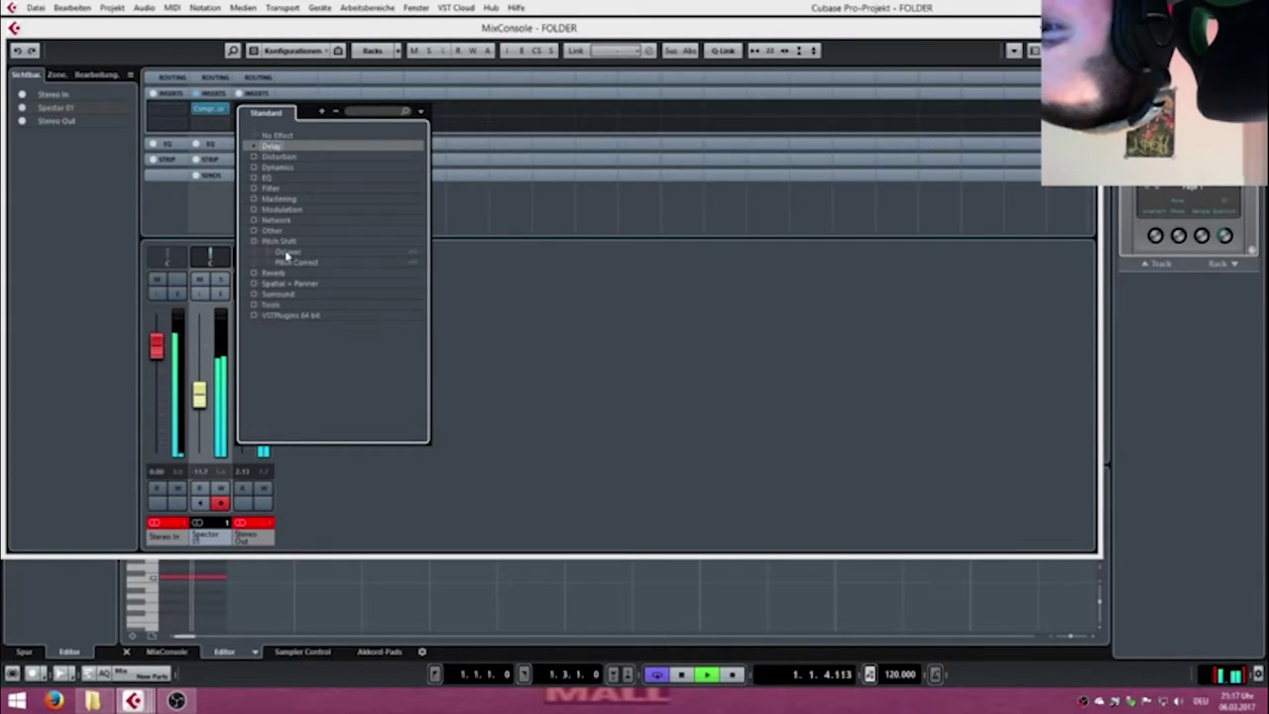
{"action": "left_click", "coordinate": [291, 254]}
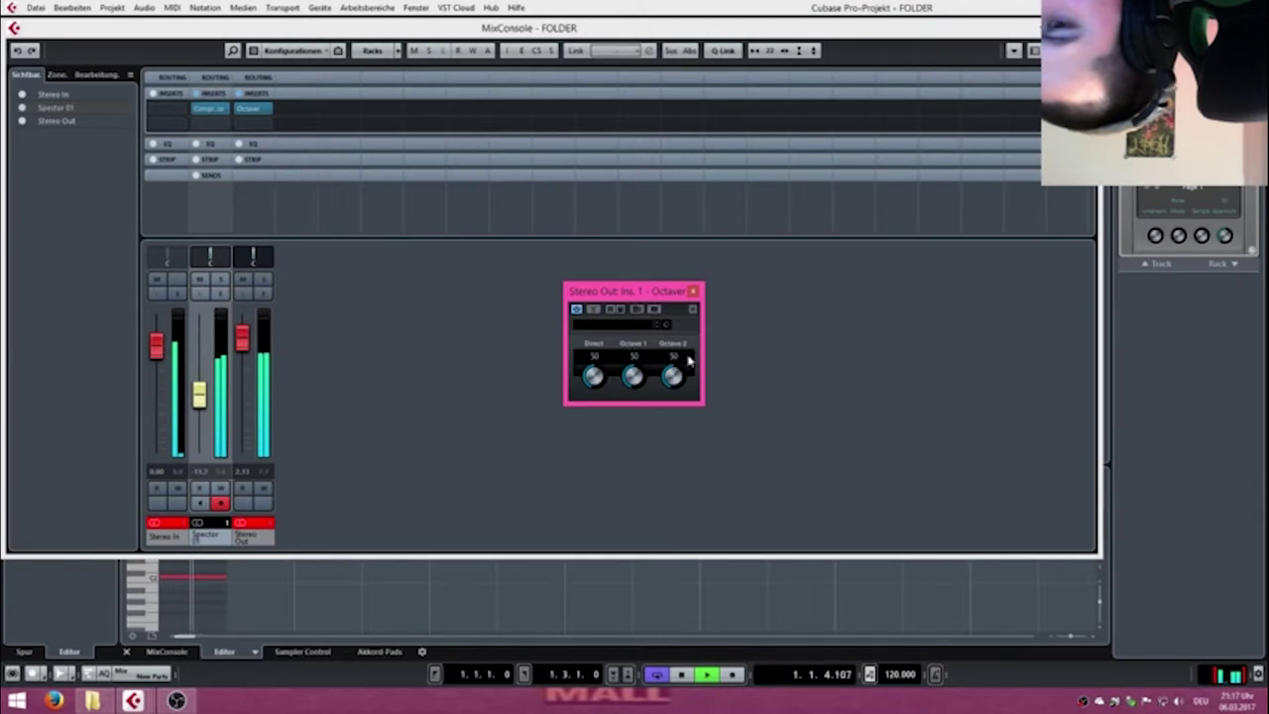
{"action": "left_click", "coordinate": [692, 290]}
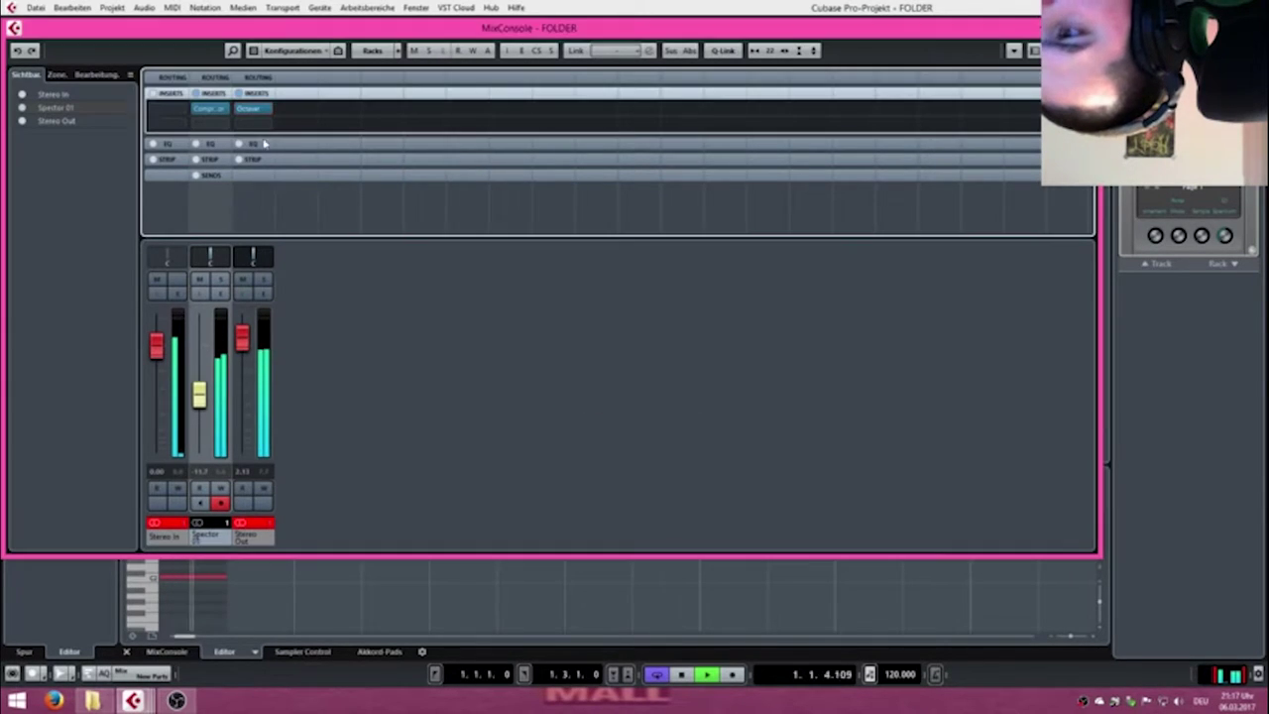
Add the StereoDelay effect to the second insert slot of the Stereo Out channel.
{"action": "left_click", "coordinate": [254, 111]}
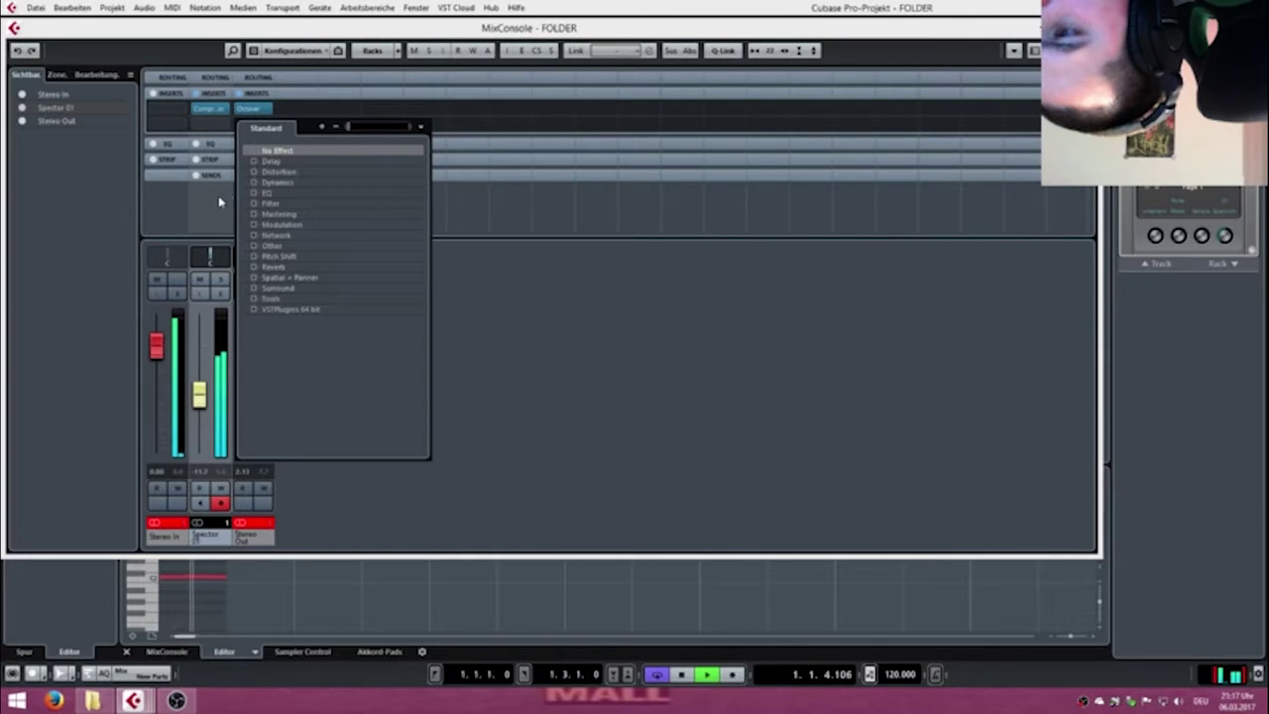
{"action": "left_click", "coordinate": [255, 163]}
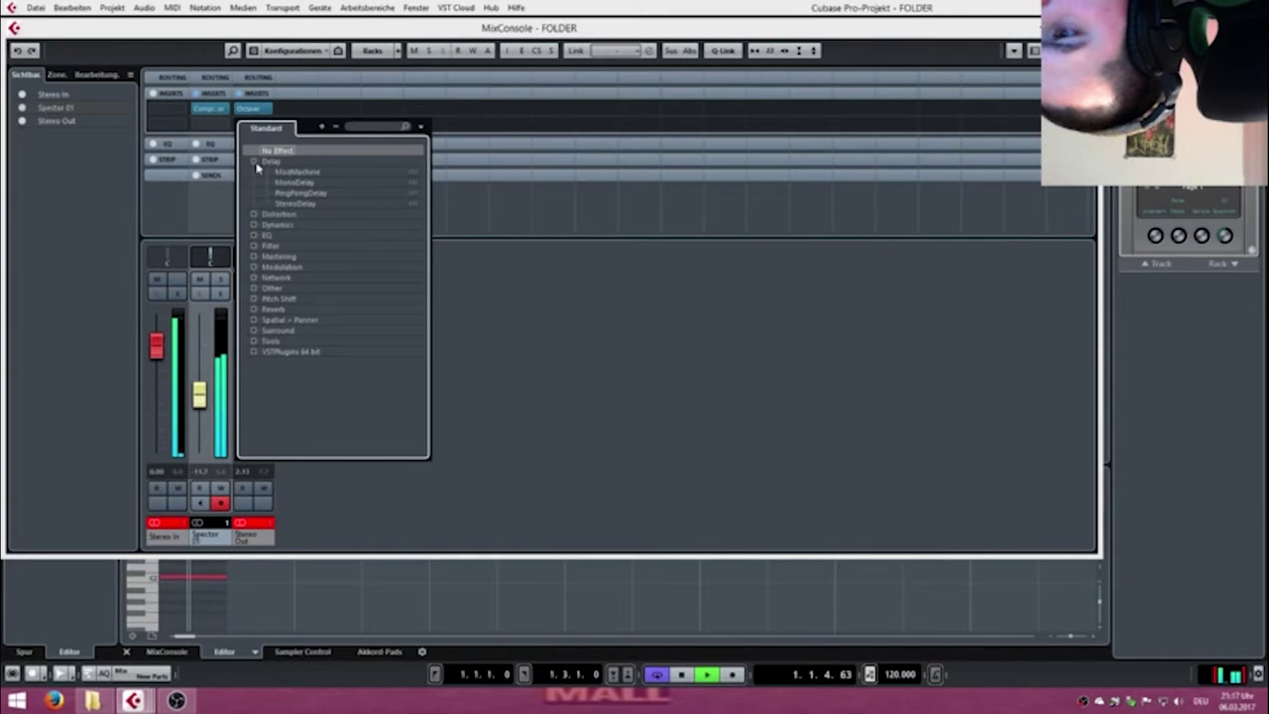
{"action": "left_click", "coordinate": [309, 206]}
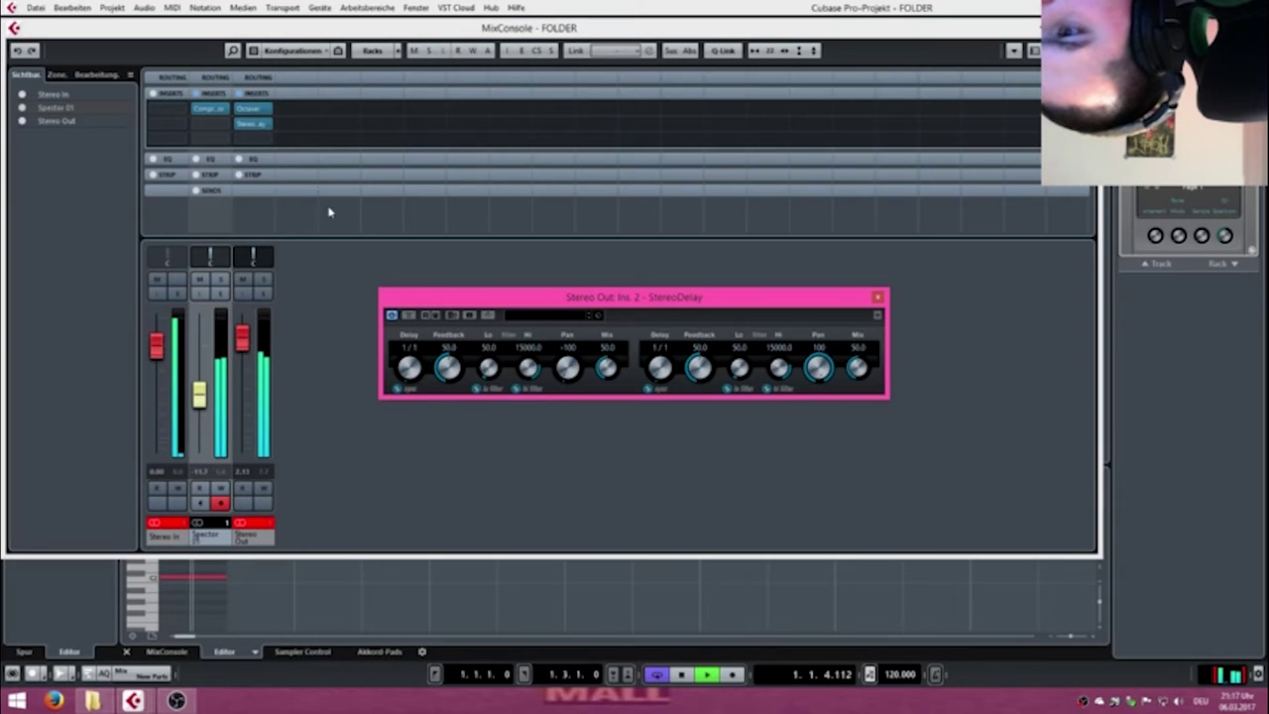
Load the CurveEQ equalizer into the third insert slot of the Stereo Out channel.
{"action": "left_click", "coordinate": [265, 141]}
{"action": "left_click", "coordinate": [257, 209]}
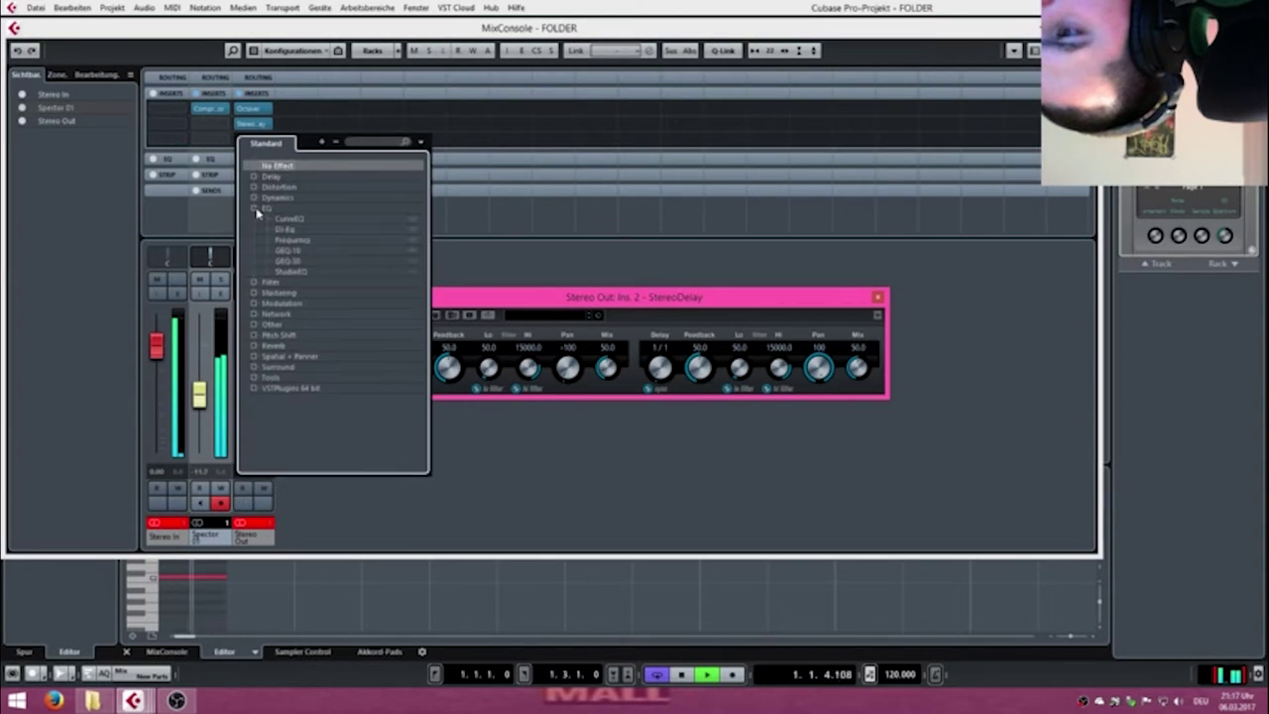
{"action": "left_click", "coordinate": [289, 219]}
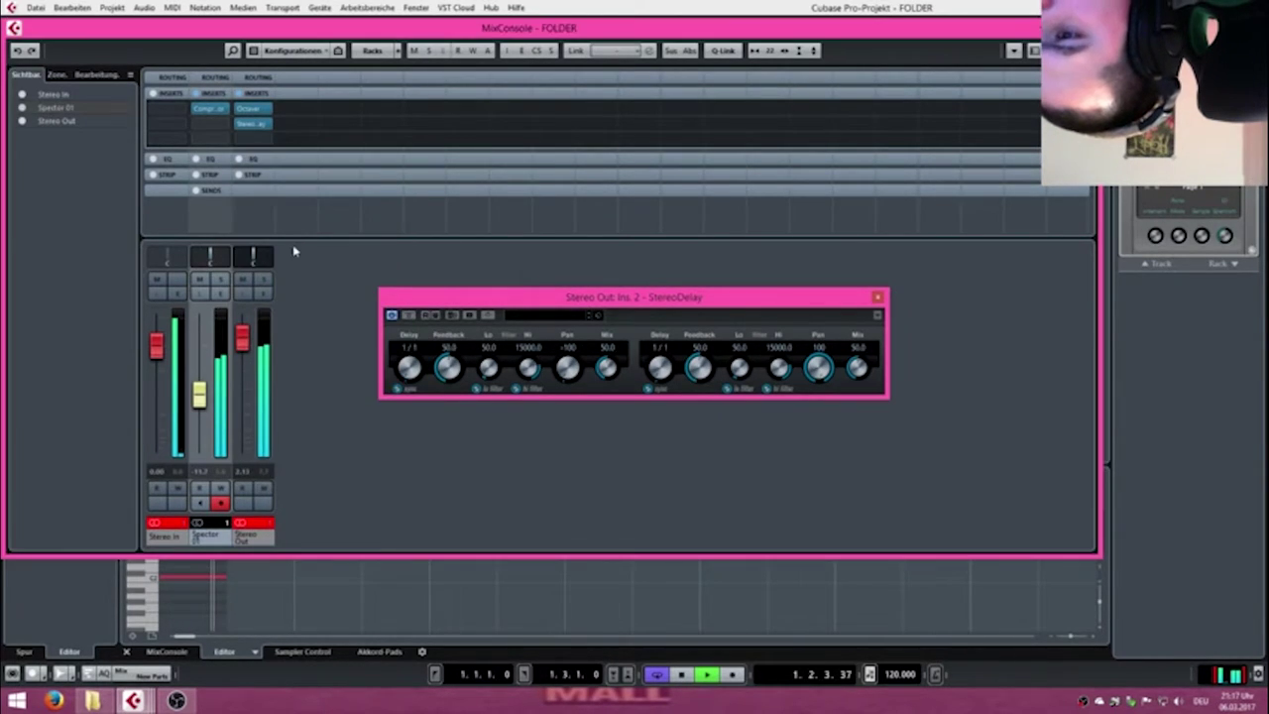
Shape Curve 1 nearly flat up to about 900 Hz with a steep high-frequency roll-off reaching the bottom near 5 kHz.
{"action": "left_click_drag", "start_coordinate": [728, 364], "coordinate": [696, 420]}
{"action": "left_click_drag", "start_coordinate": [787, 365], "coordinate": [787, 487]}
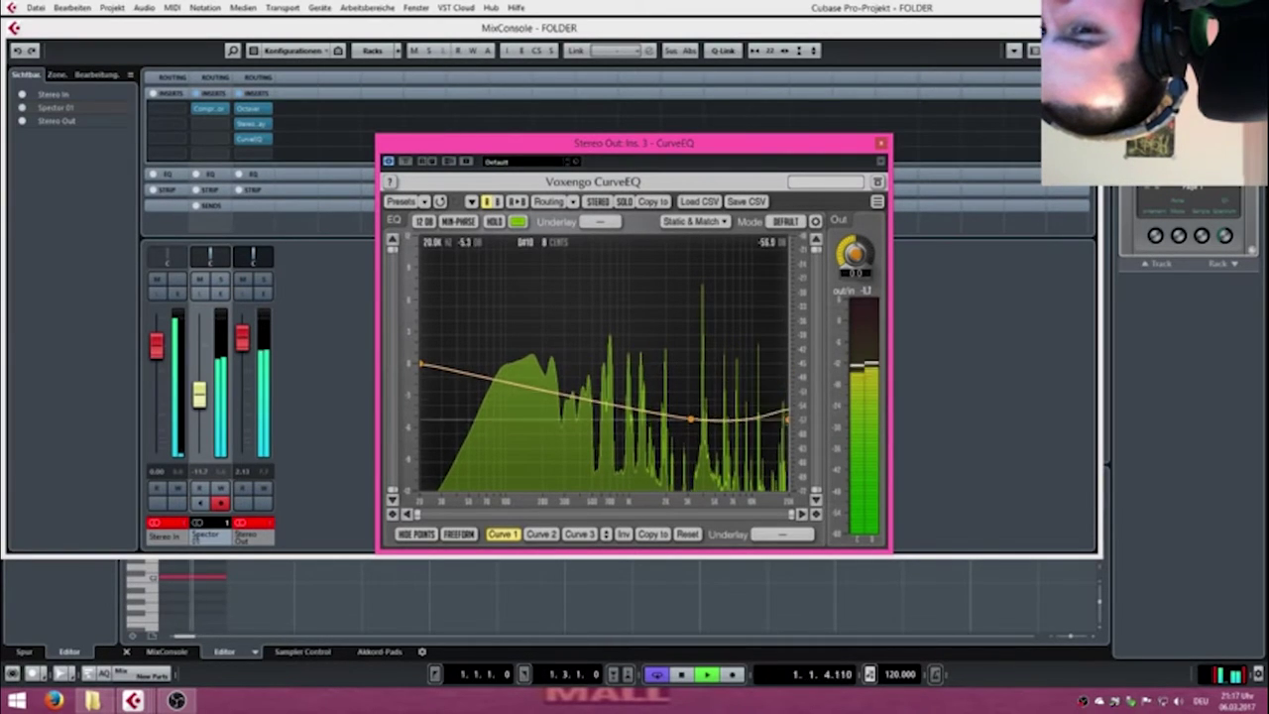
{"action": "left_click_drag", "start_coordinate": [691, 420], "coordinate": [591, 347]}
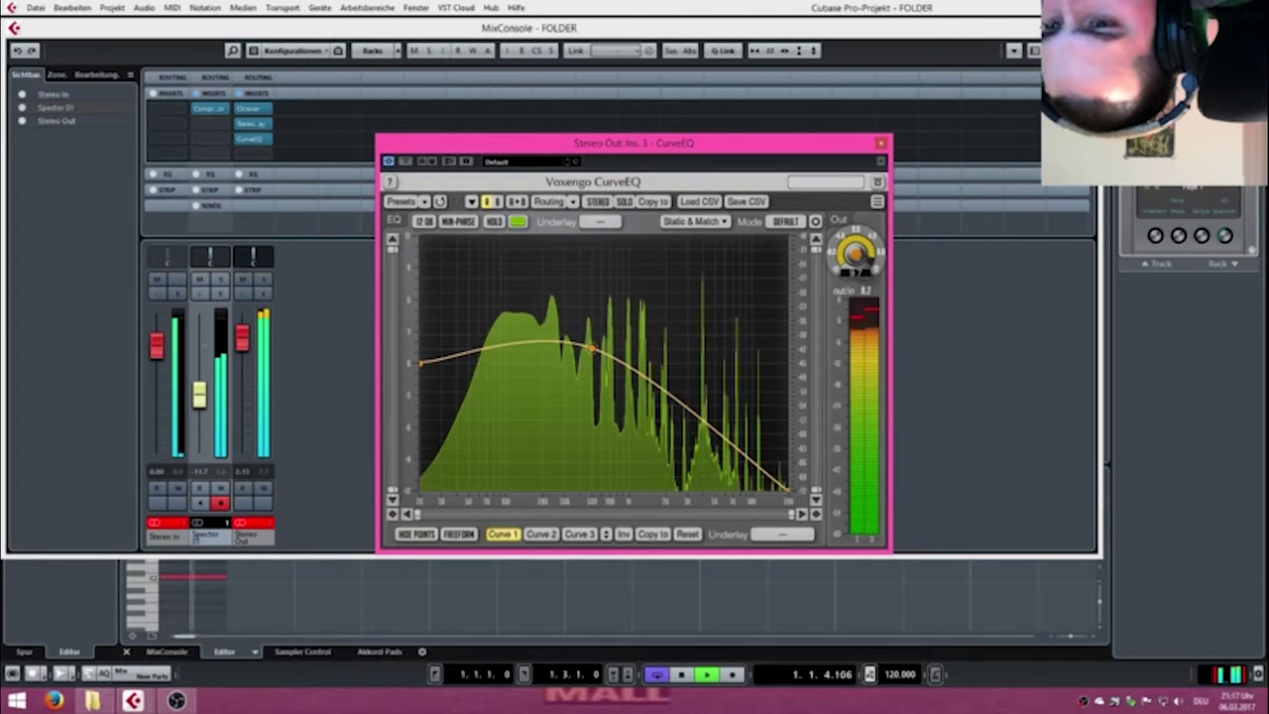
{"action": "left_click_drag", "start_coordinate": [531, 337], "coordinate": [514, 366]}
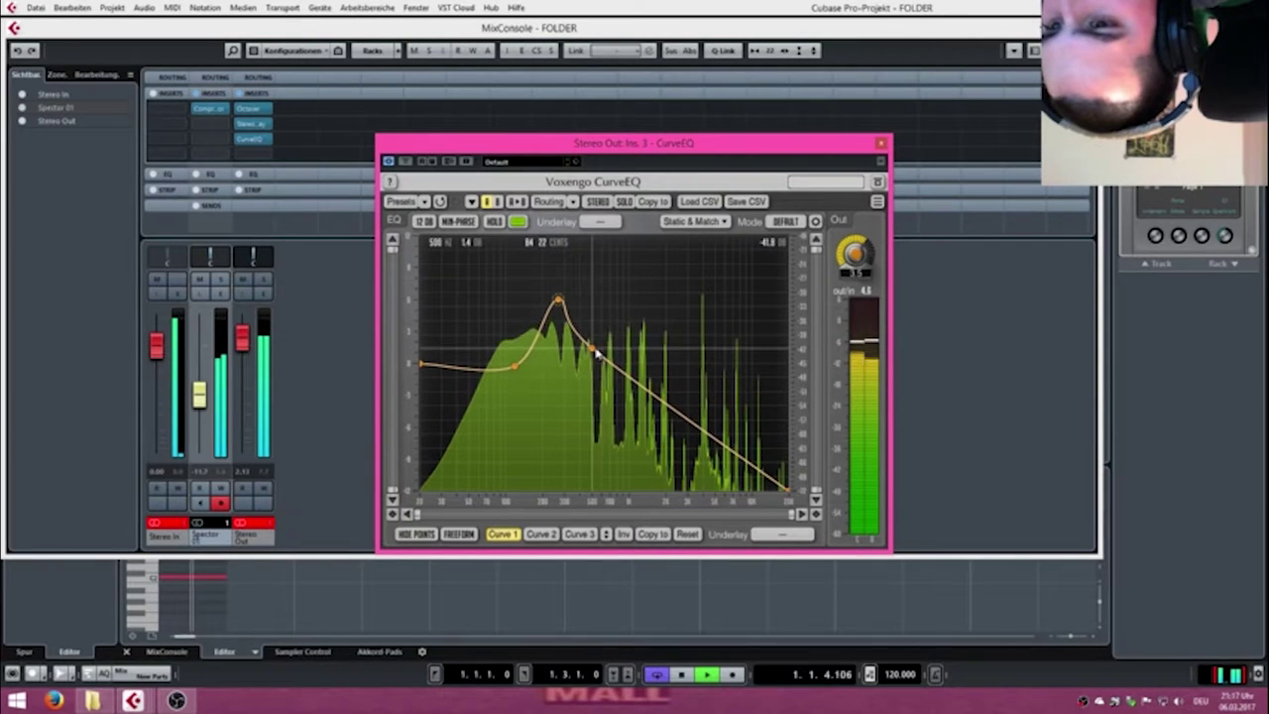
{"action": "left_click_drag", "start_coordinate": [696, 442], "coordinate": [710, 490]}
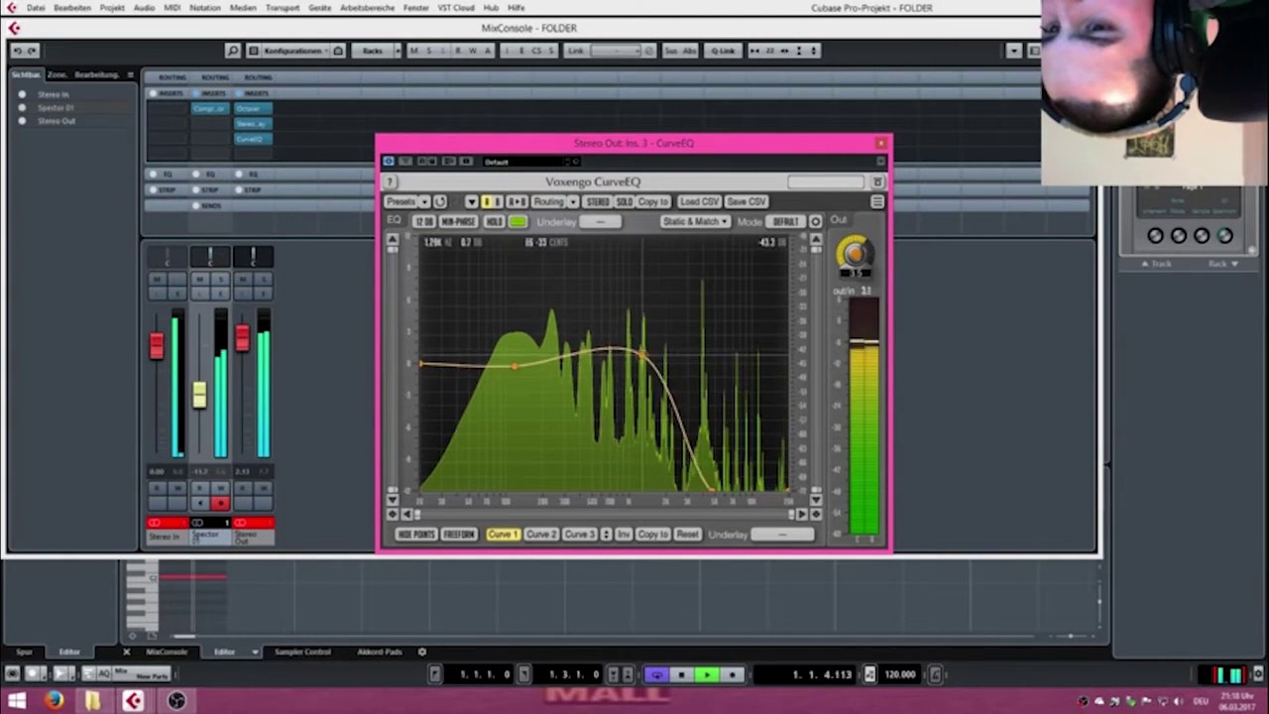
{"action": "left_click_drag", "start_coordinate": [567, 367], "coordinate": [454, 368]}
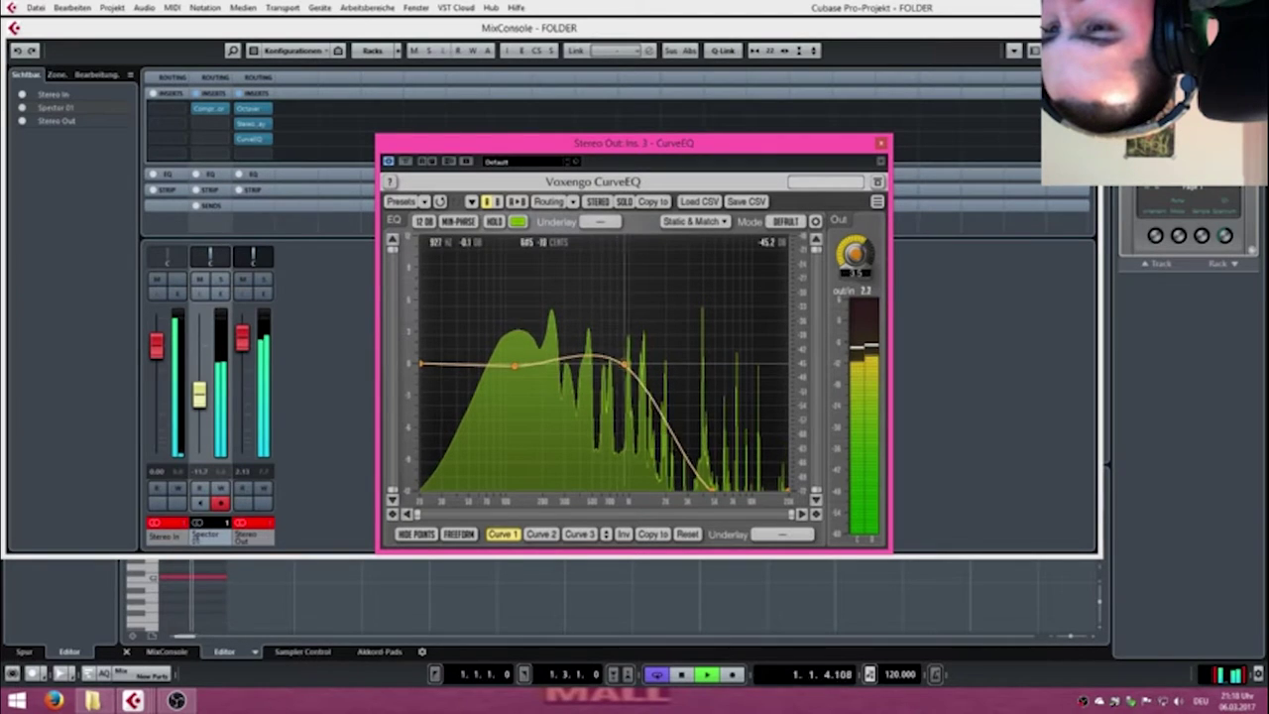
Add points to Curve 1 forming peaks near 650 Hz, 4.4 kHz and 9 kHz and dips near 40 and 200 Hz.
{"action": "double_click", "coordinate": [746, 374]}
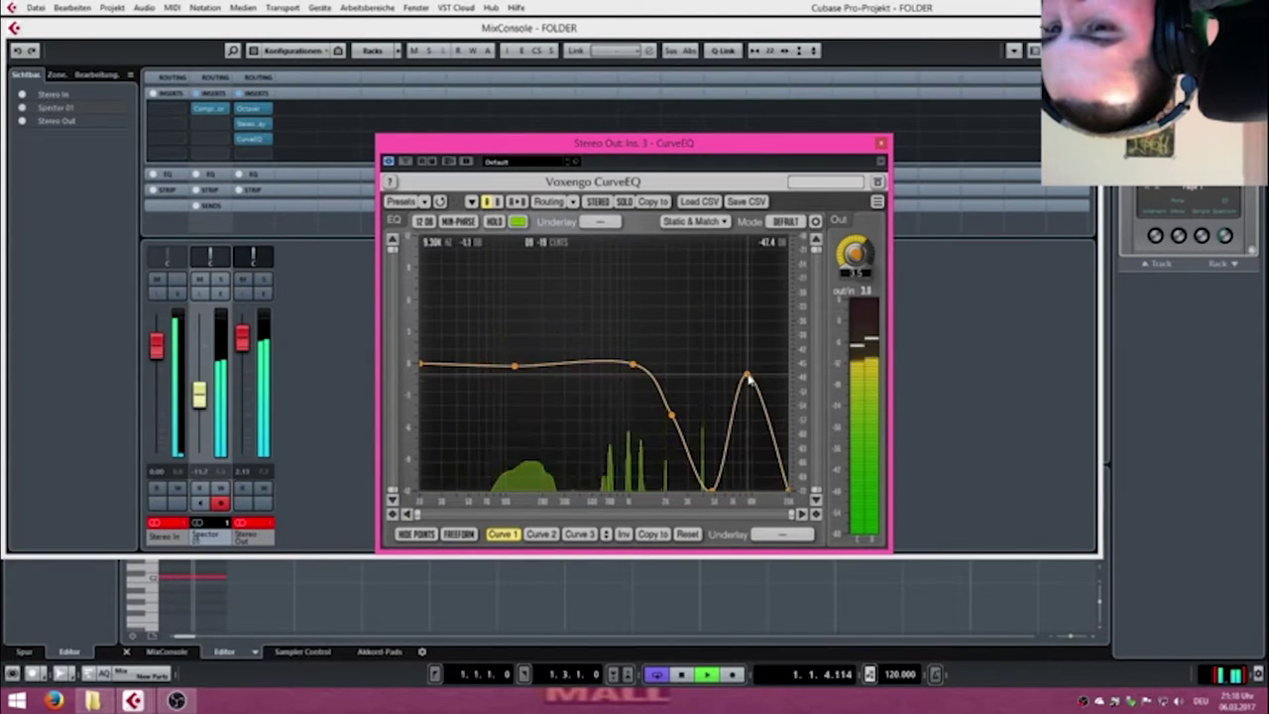
{"action": "double_click", "coordinate": [707, 314]}
{"action": "double_click", "coordinate": [605, 323]}
{"action": "double_click", "coordinate": [543, 391]}
{"action": "left_click", "coordinate": [454, 399]}
{"action": "left_click", "coordinate": [592, 345]}
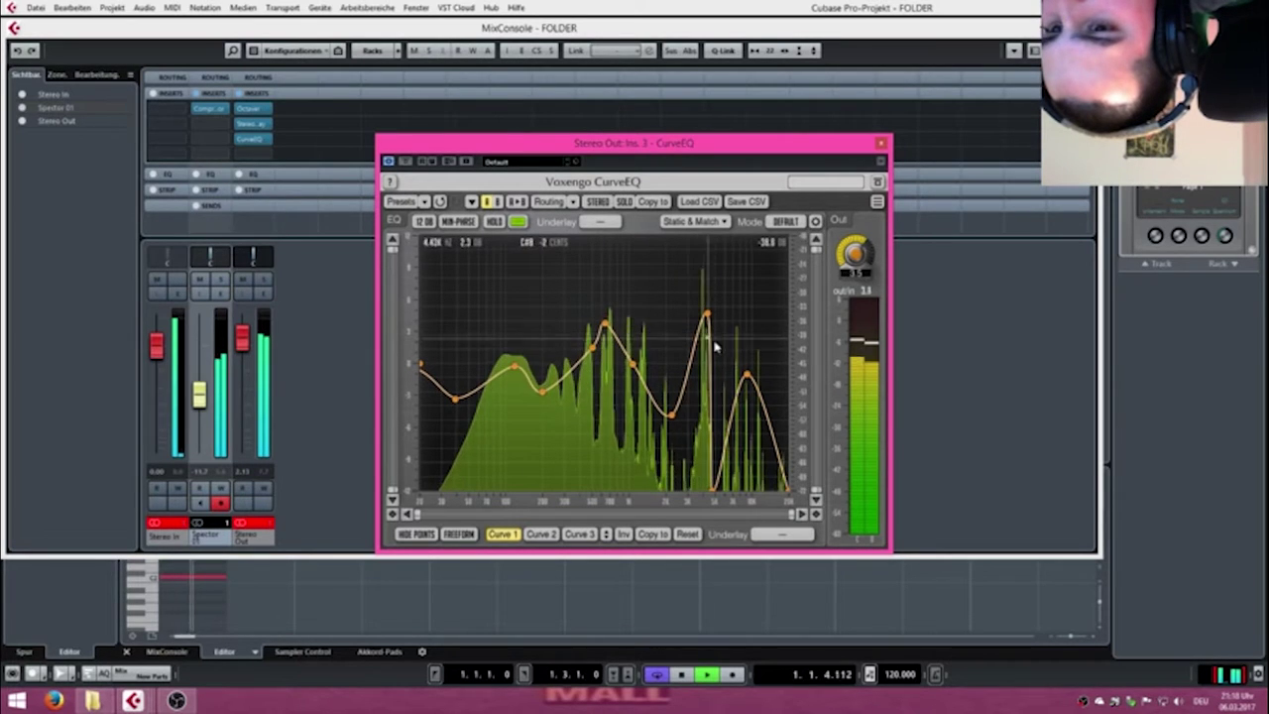
{"action": "left_click", "coordinate": [758, 341]}
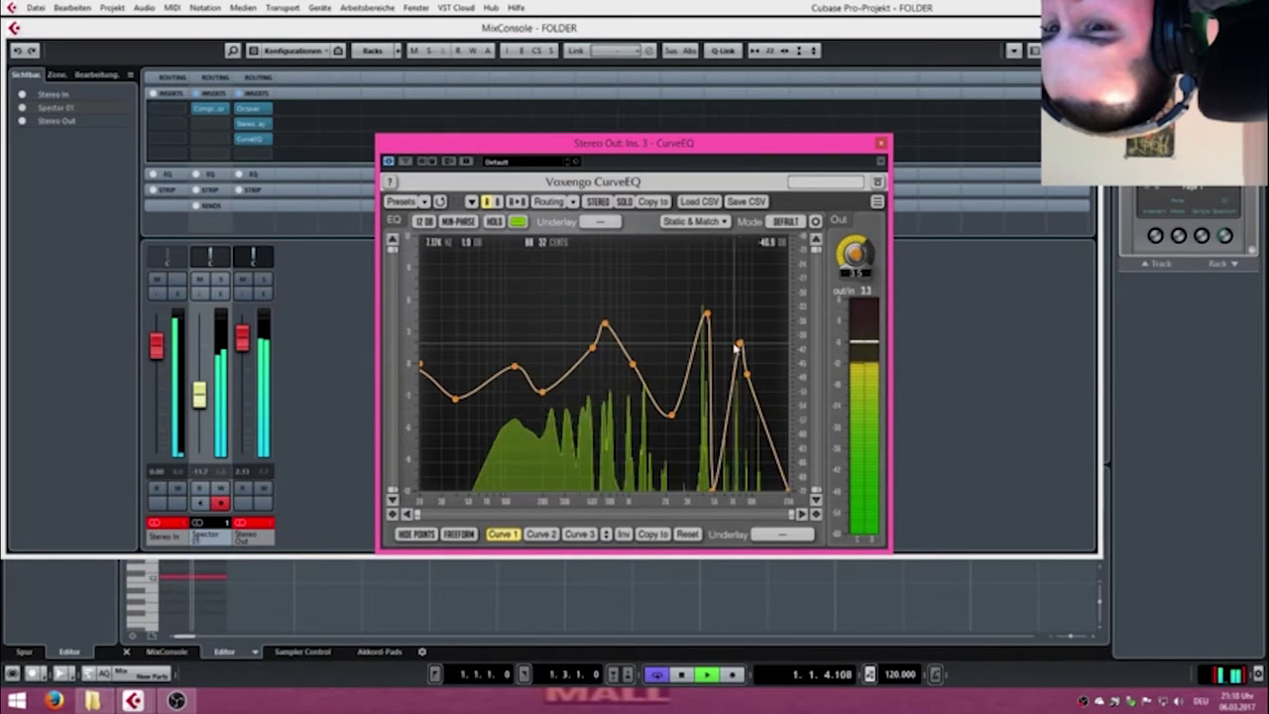
Raise Curve 1's points near 40, 120 and 200 Hz and add points near 70 Hz, 900 Hz and 3 kHz.
{"action": "left_click", "coordinate": [685, 343]}
{"action": "left_click", "coordinate": [622, 351]}
{"action": "left_click", "coordinate": [543, 345]}
{"action": "left_click", "coordinate": [517, 344]}
{"action": "left_click", "coordinate": [487, 377]}
{"action": "left_click_drag", "start_coordinate": [454, 399], "coordinate": [454, 357]}
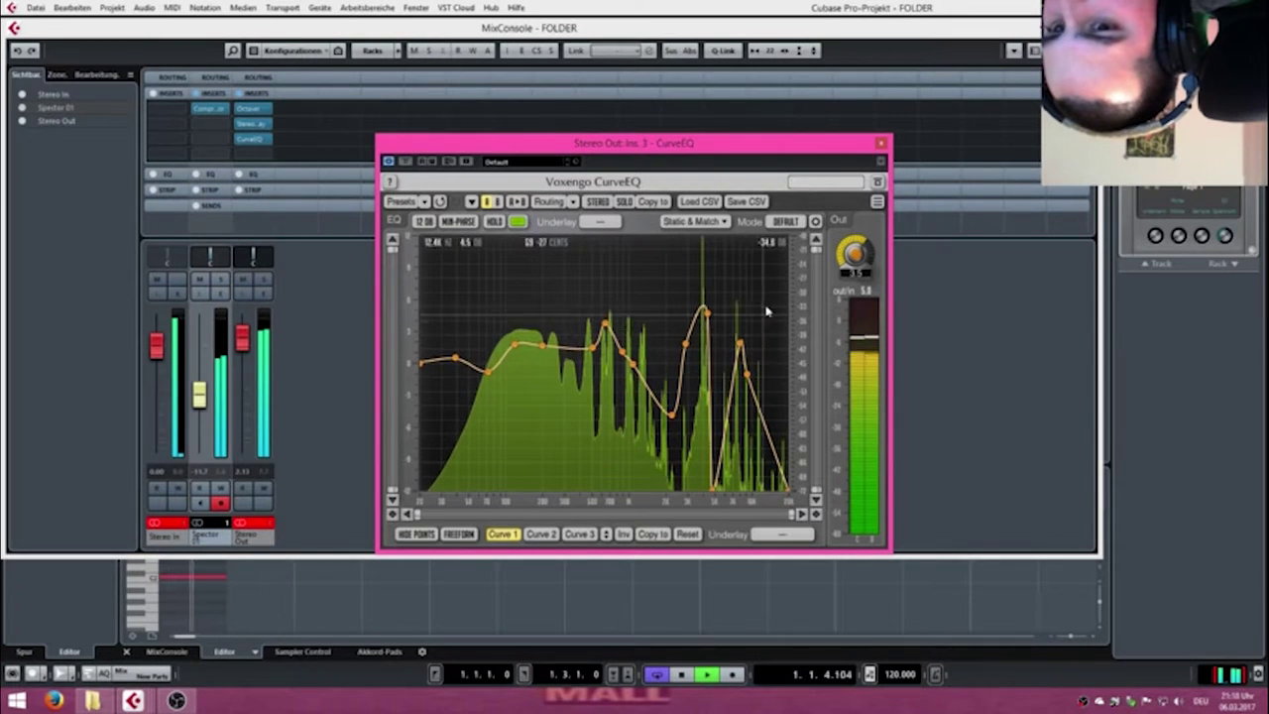
Add another point to Curve 1, sweep it across the spectrum and place it as a boost near 200 Hz.
{"action": "left_click", "coordinate": [759, 268]}
{"action": "left_click_drag", "start_coordinate": [758, 268], "coordinate": [665, 344]}
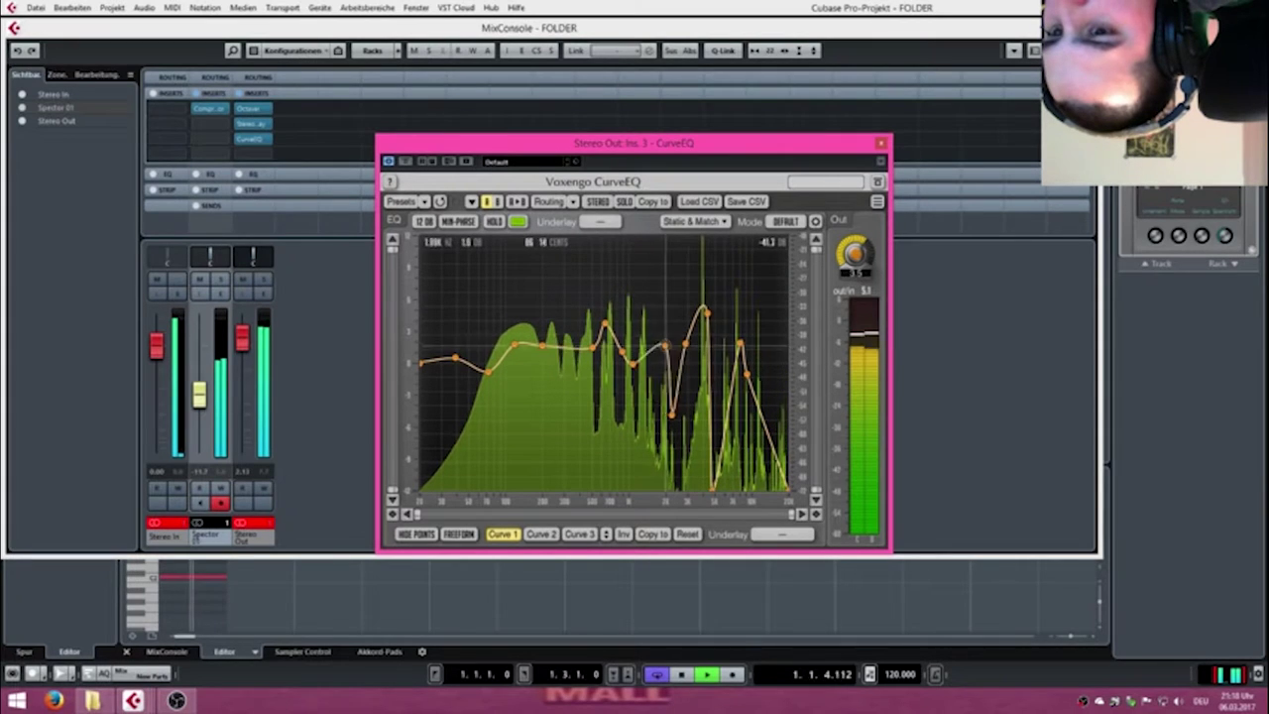
{"action": "left_click_drag", "start_coordinate": [580, 403], "coordinate": [422, 466]}
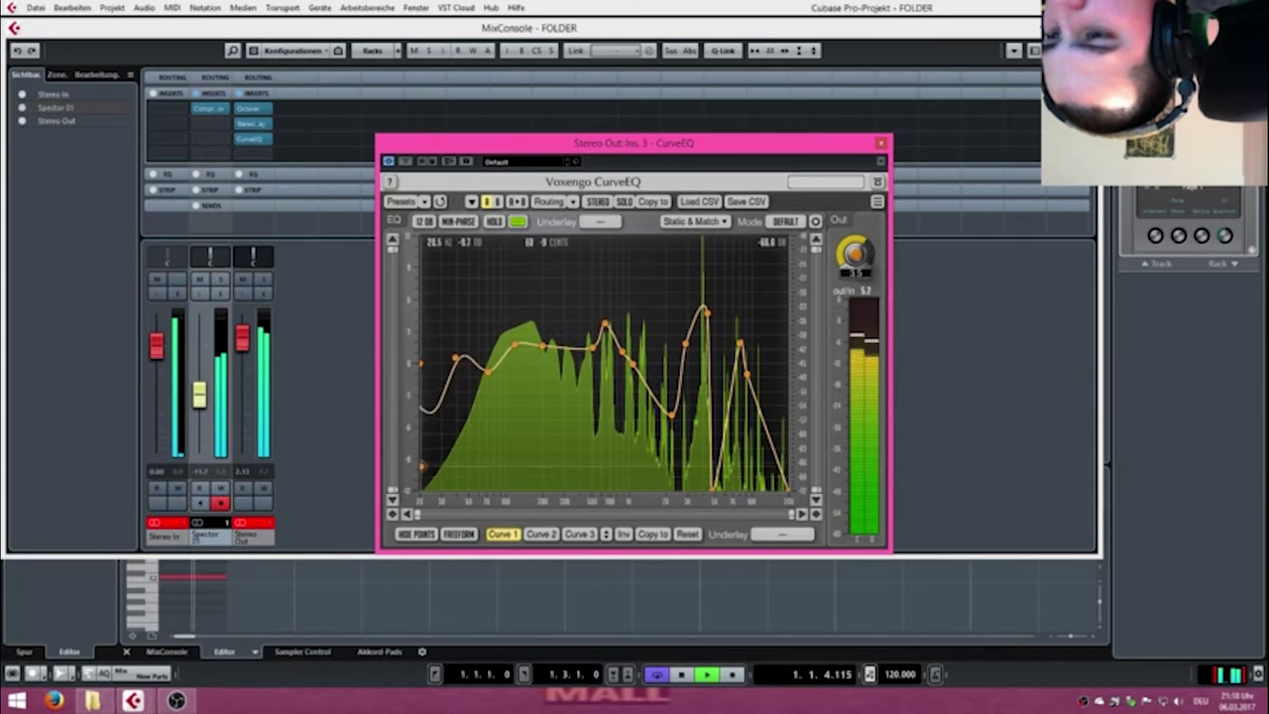
{"action": "left_click_drag", "start_coordinate": [422, 385], "coordinate": [541, 324]}
Try G-2 as the spectrum underlay in CurveEQ and undo the change.
{"action": "left_click", "coordinate": [601, 224]}
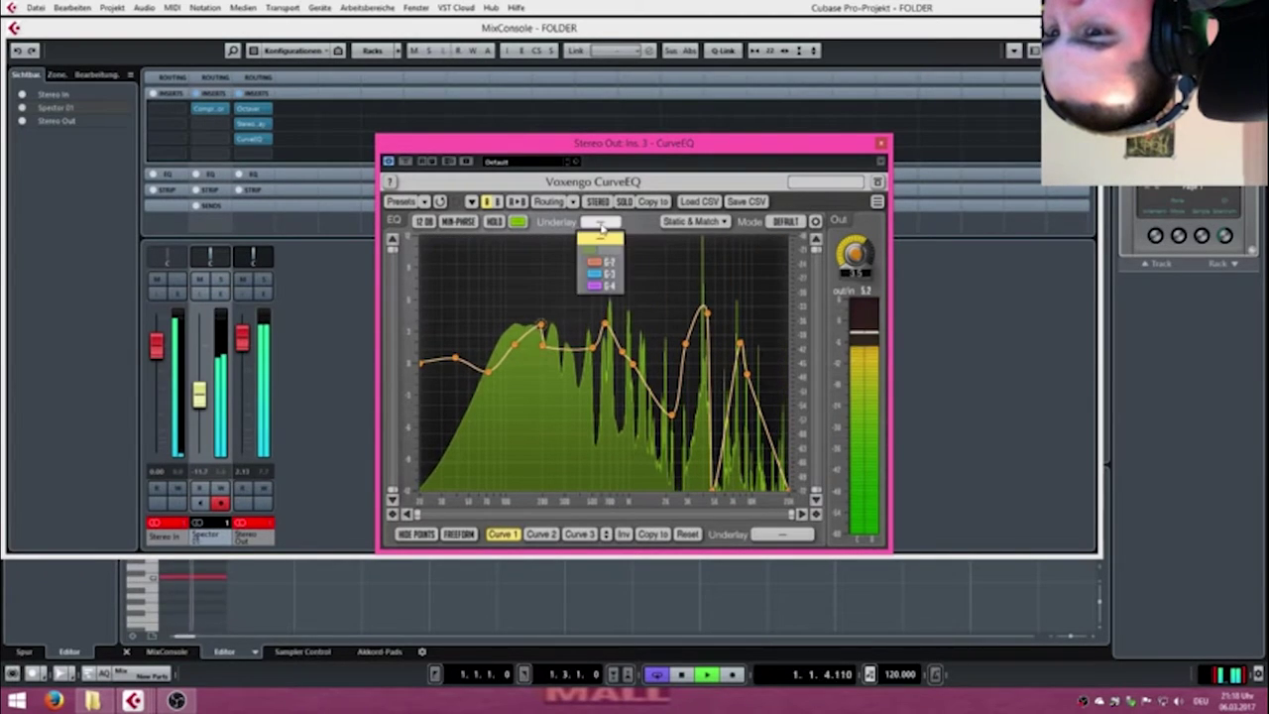
{"action": "left_click", "coordinate": [599, 262]}
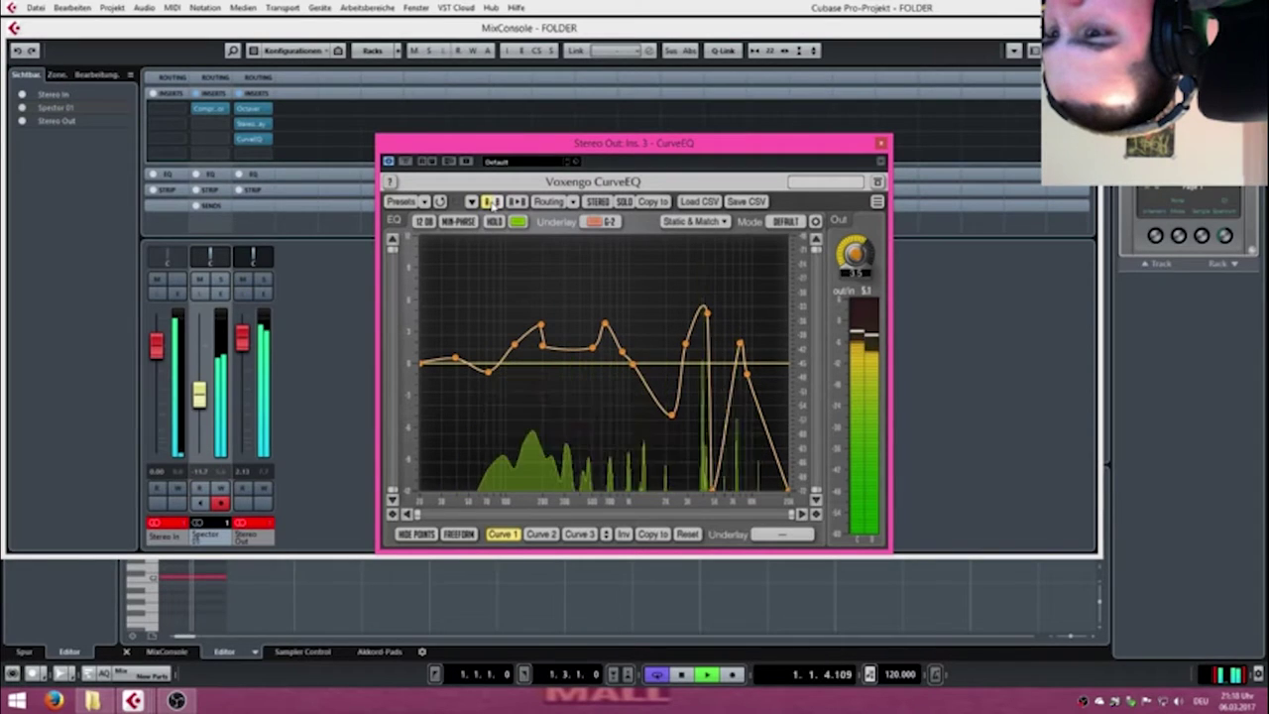
{"action": "left_click", "coordinate": [440, 202]}
Look through the CurveEQ presets, highlight ISO 226 at 60 dB SPL, and close the preset manager without loading it.
{"action": "left_click", "coordinate": [406, 202]}
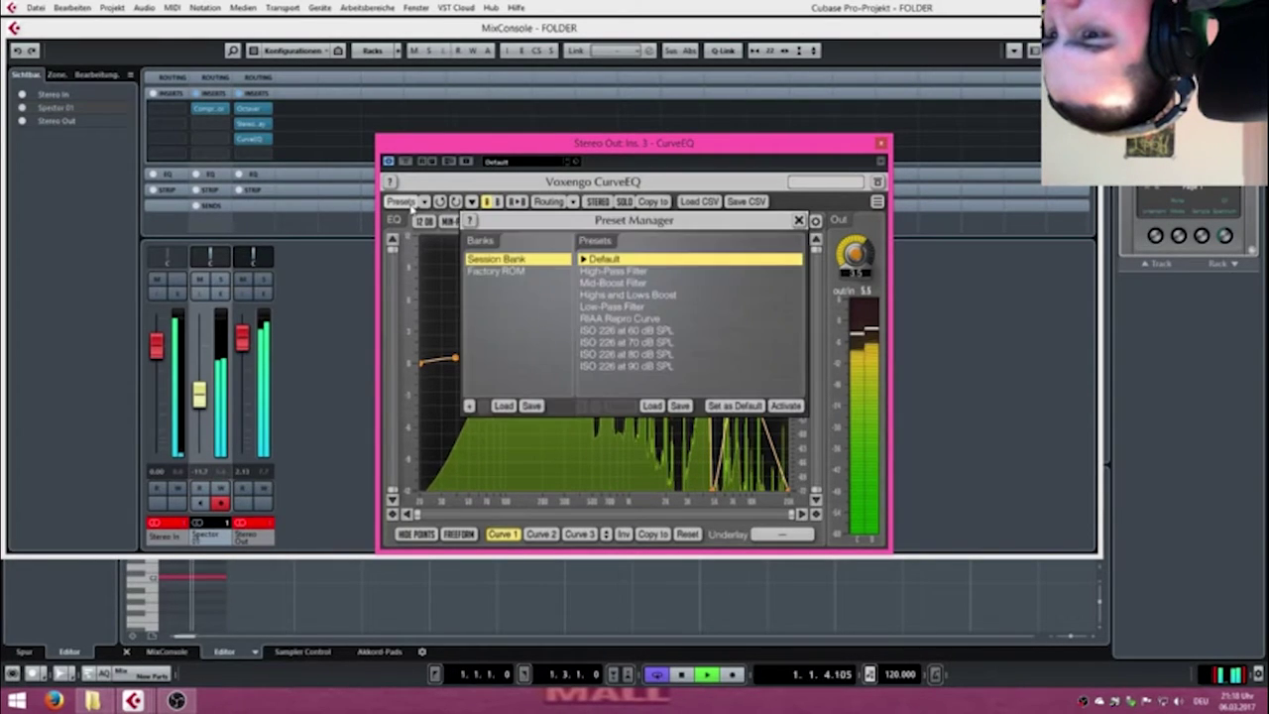
{"action": "left_click", "coordinate": [604, 330]}
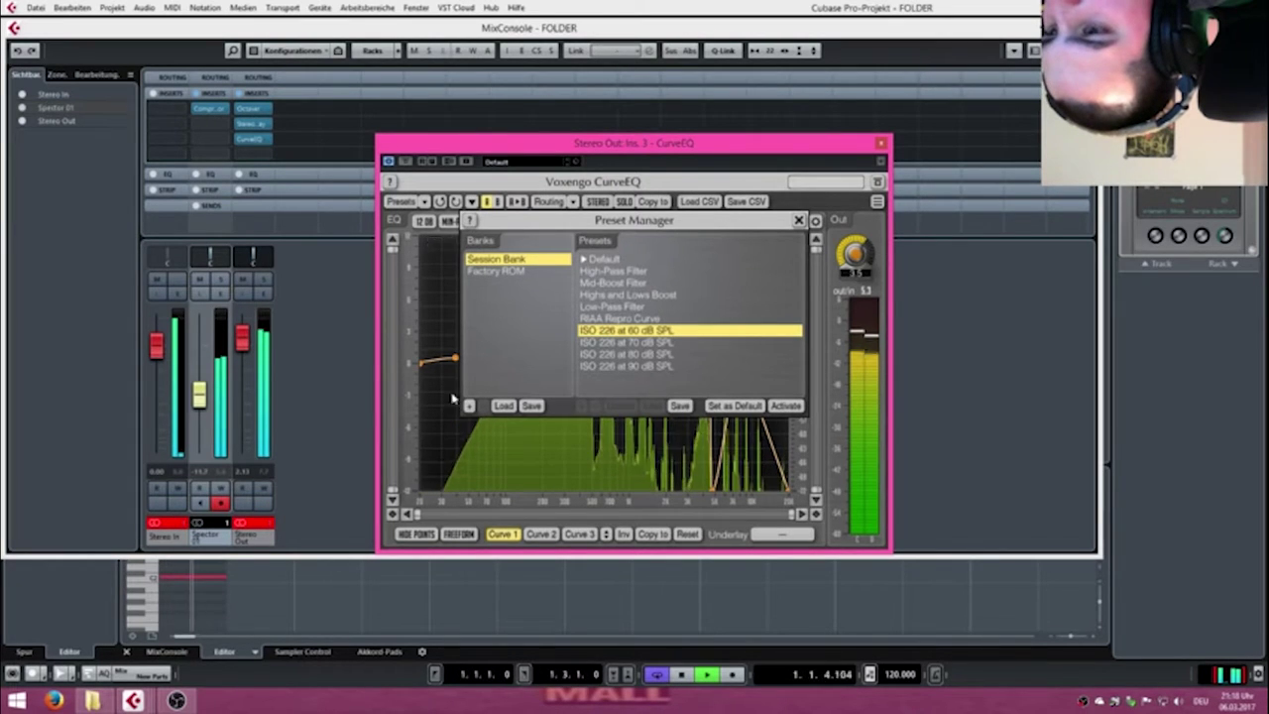
{"action": "left_click", "coordinate": [799, 220]}
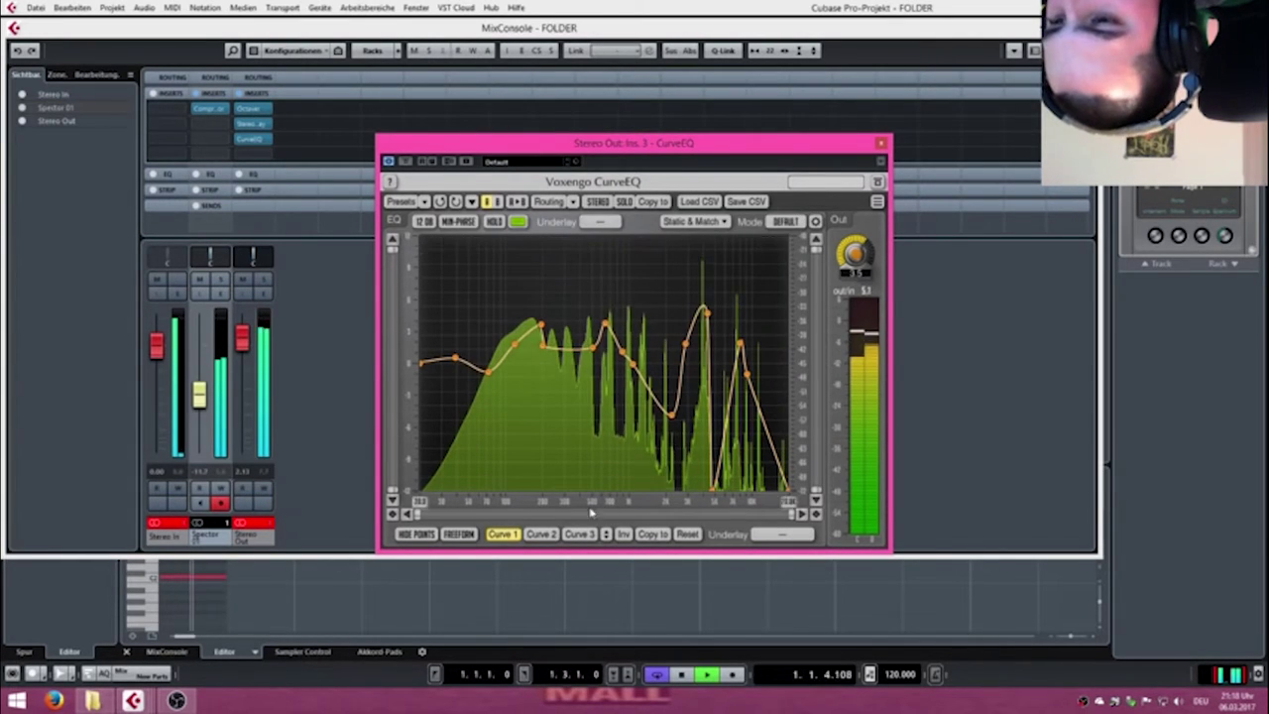
Pull Curve 2 down with a point near 1 kHz and lower the low-frequency end of Curve 3.
{"action": "left_click", "coordinate": [541, 533]}
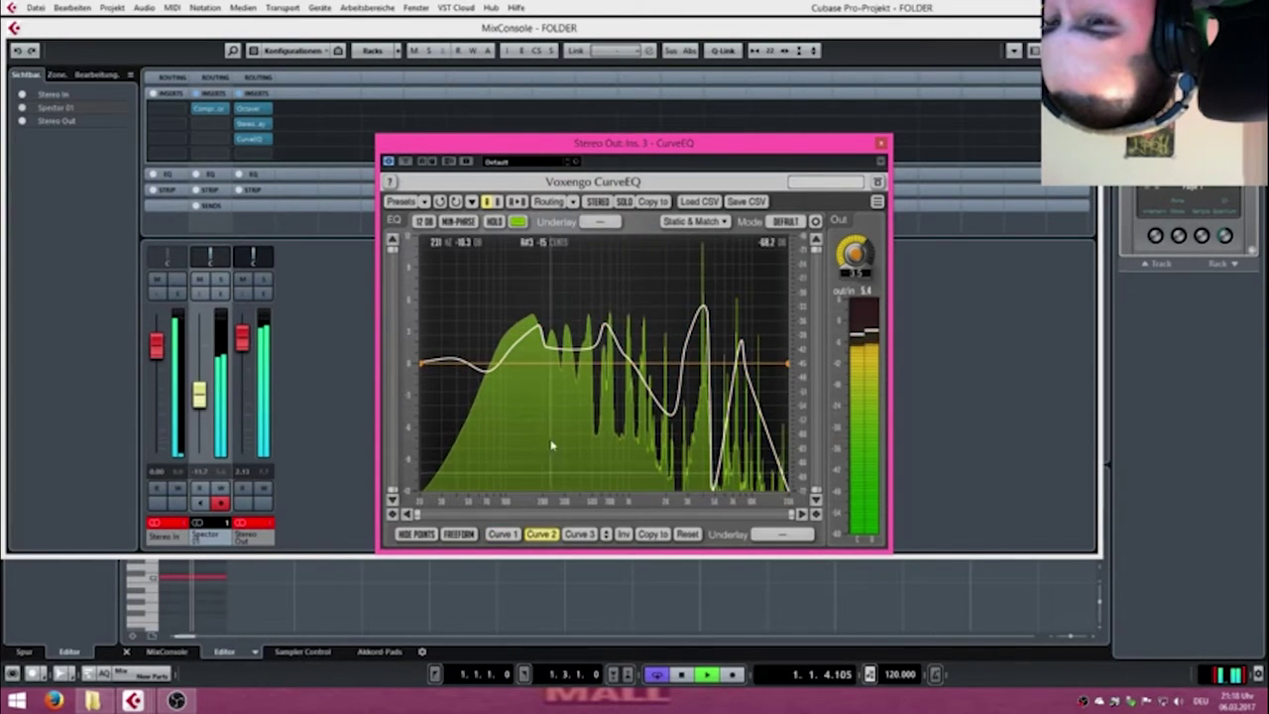
{"action": "left_click", "coordinate": [635, 365]}
{"action": "left_click_drag", "start_coordinate": [645, 363], "coordinate": [614, 378]}
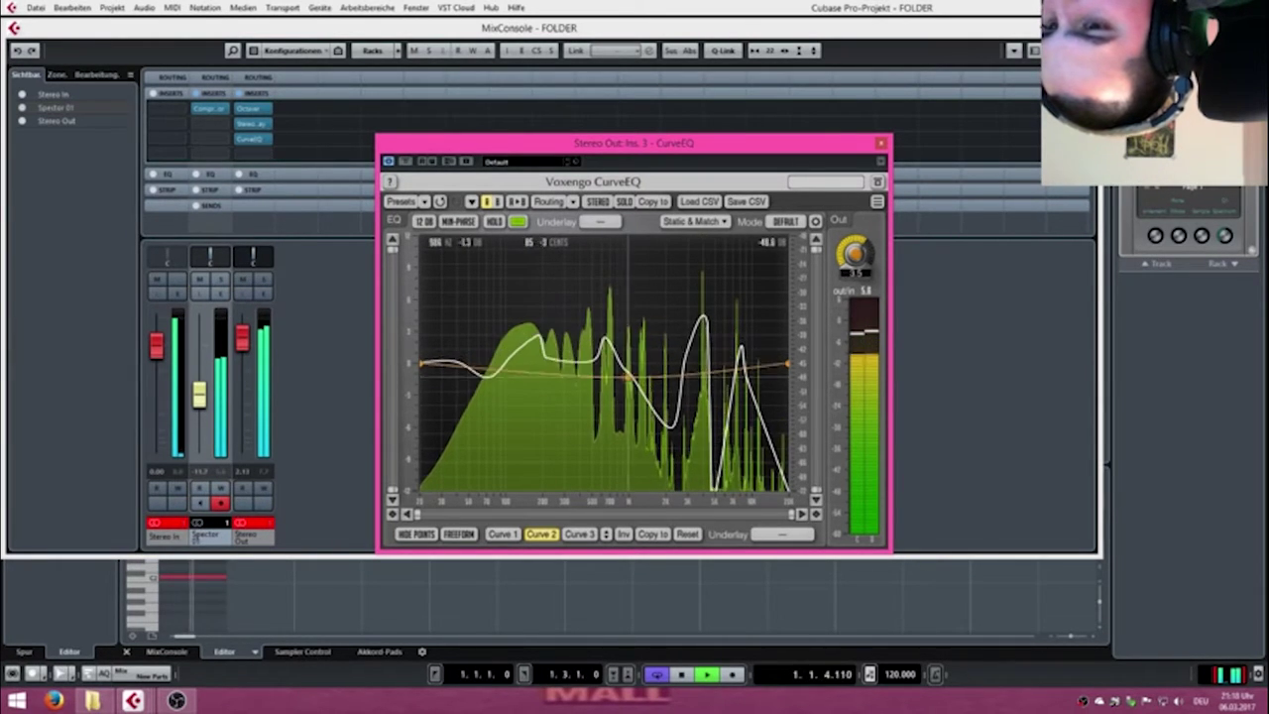
{"action": "left_click", "coordinate": [578, 533]}
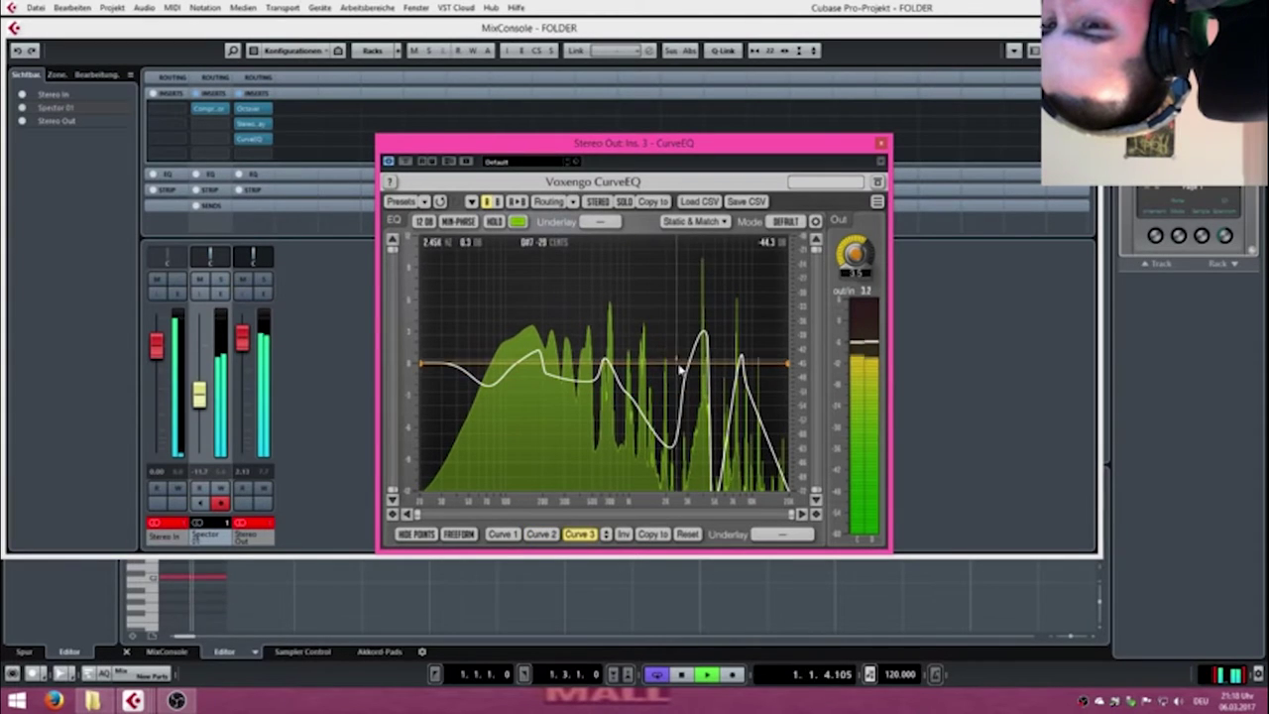
{"action": "mouse_move", "coordinate": [787, 366]}
{"action": "left_mouse_down"}
{"action": "mouse_move", "coordinate": [788, 254]}
{"action": "mouse_move", "coordinate": [787, 365]}
{"action": "left_mouse_up"}
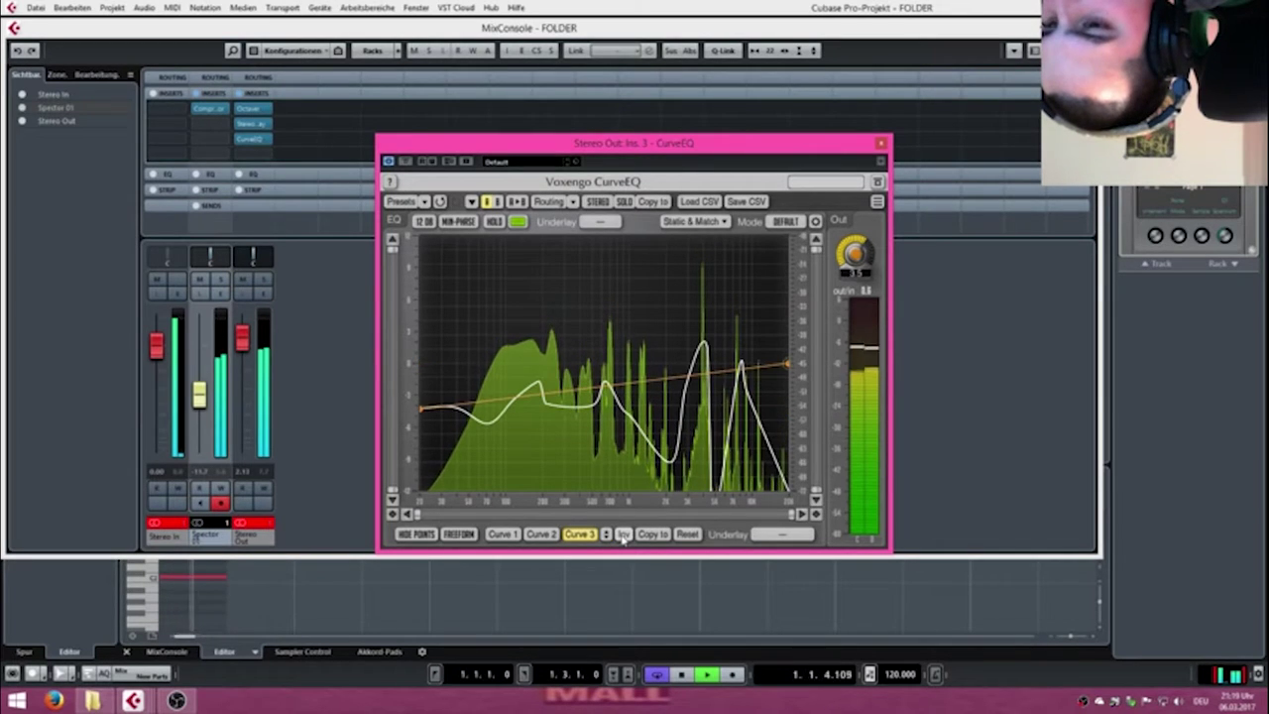
Return to Curve 1, try inverting it, and reset it to flat with the curve points hidden.
{"action": "left_click", "coordinate": [543, 535]}
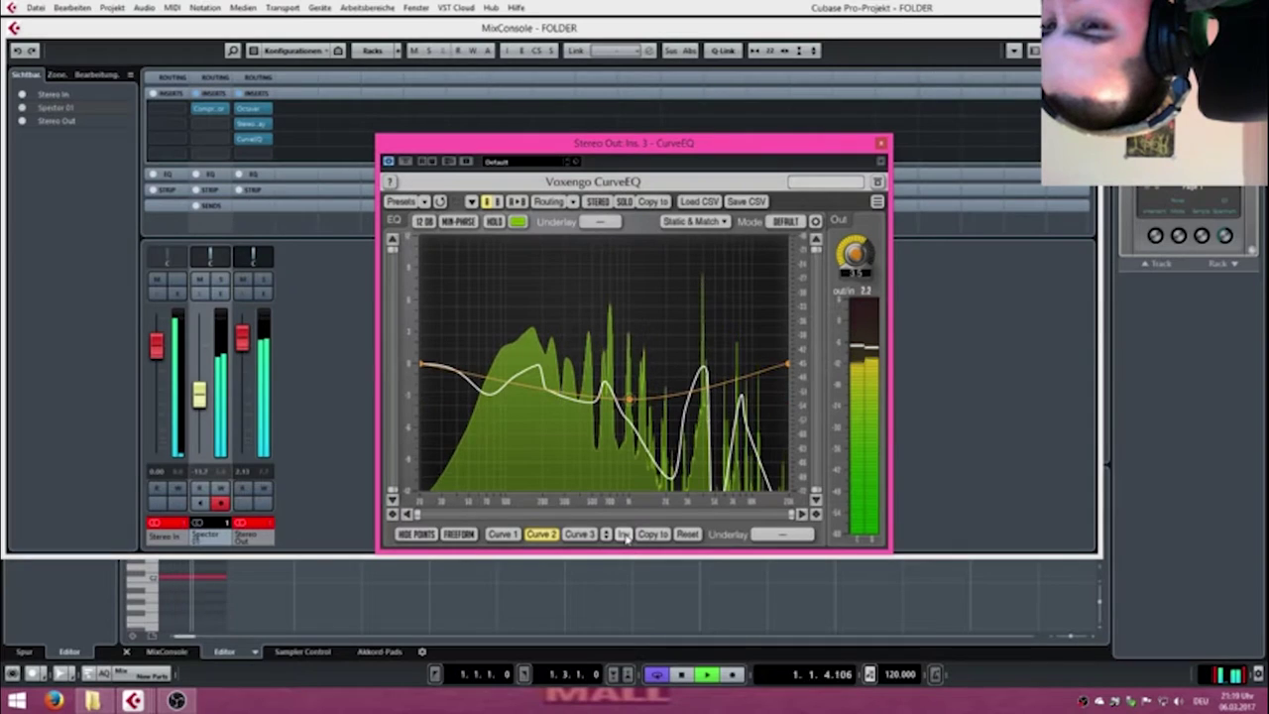
{"action": "left_click", "coordinate": [503, 534]}
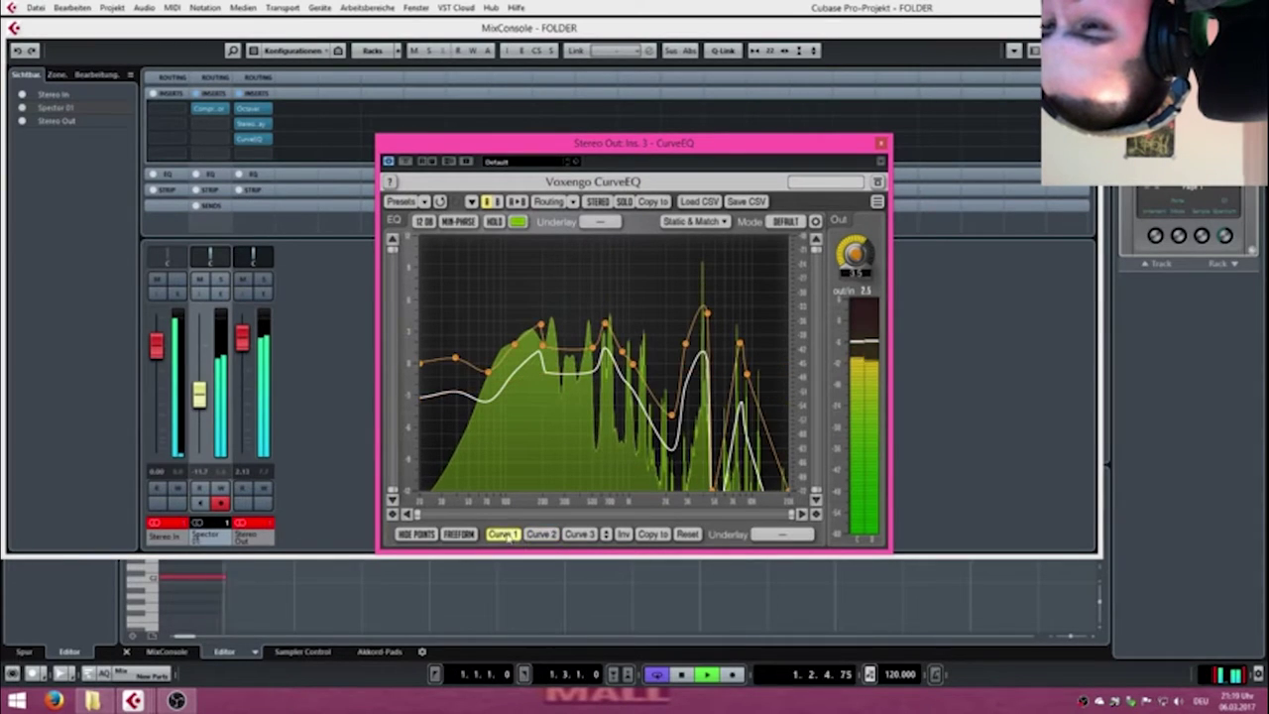
{"action": "left_click", "coordinate": [624, 536]}
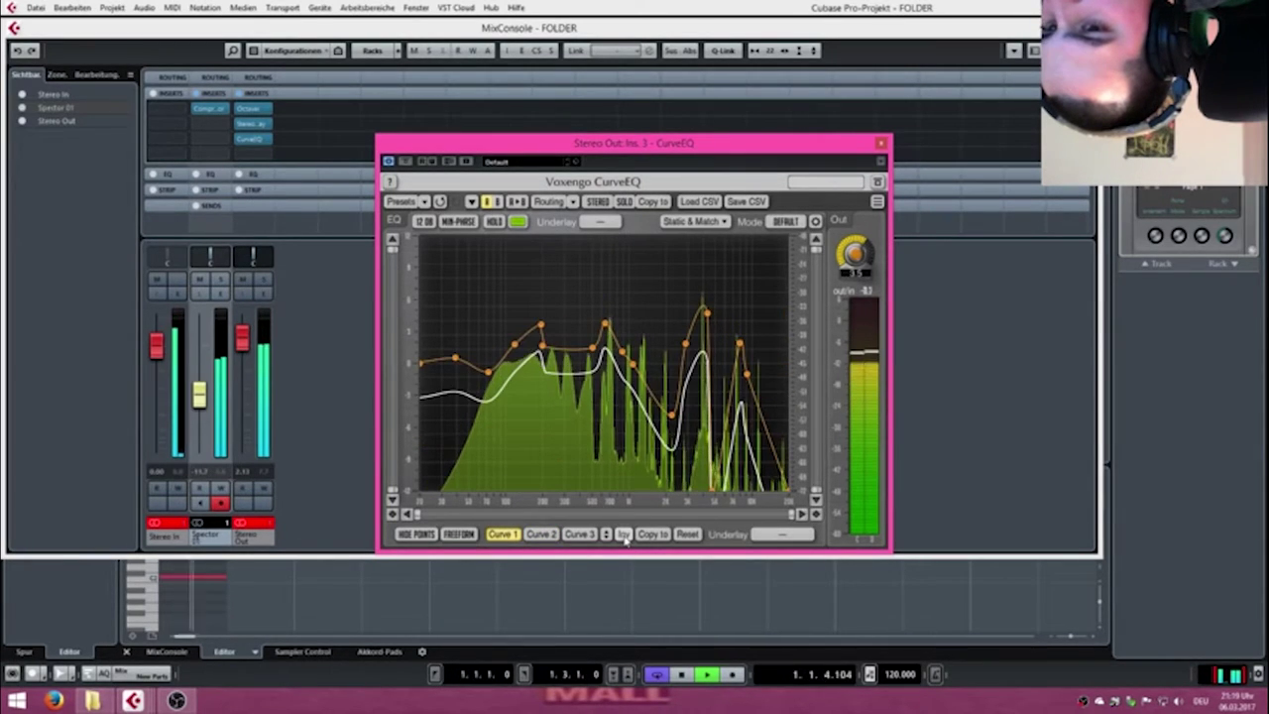
{"action": "left_click", "coordinate": [624, 535]}
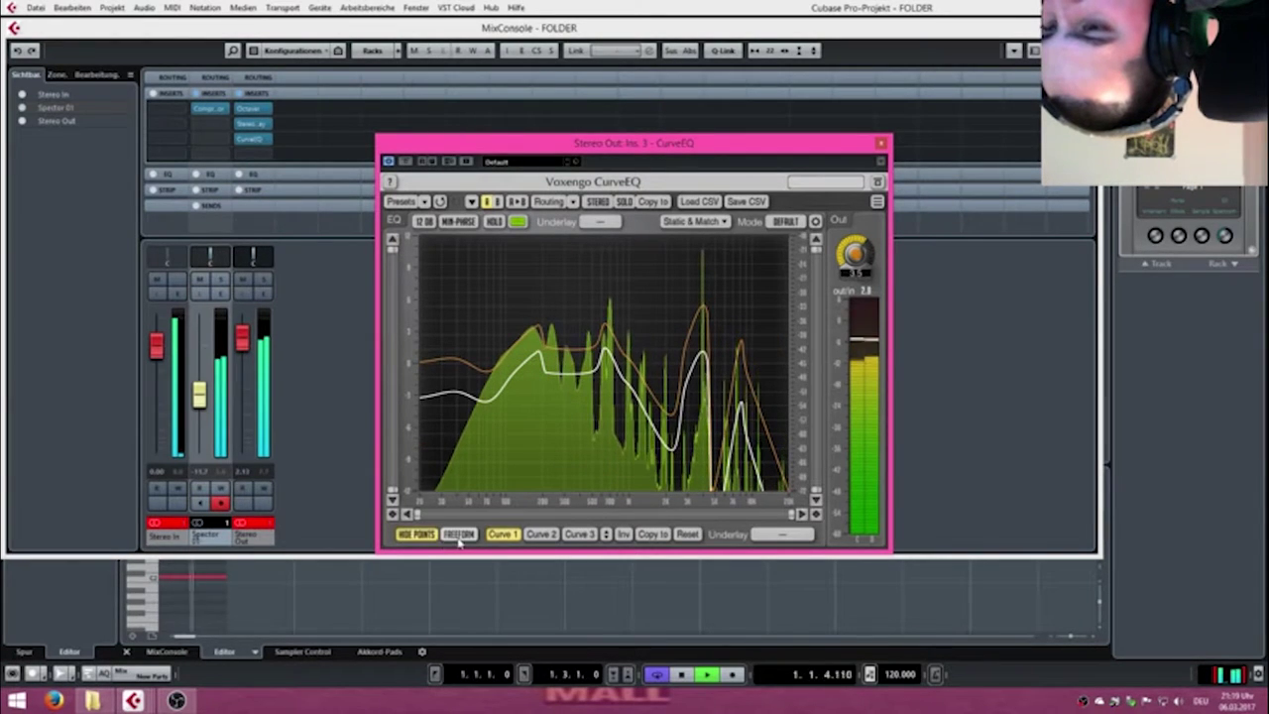
{"action": "left_click", "coordinate": [689, 535]}
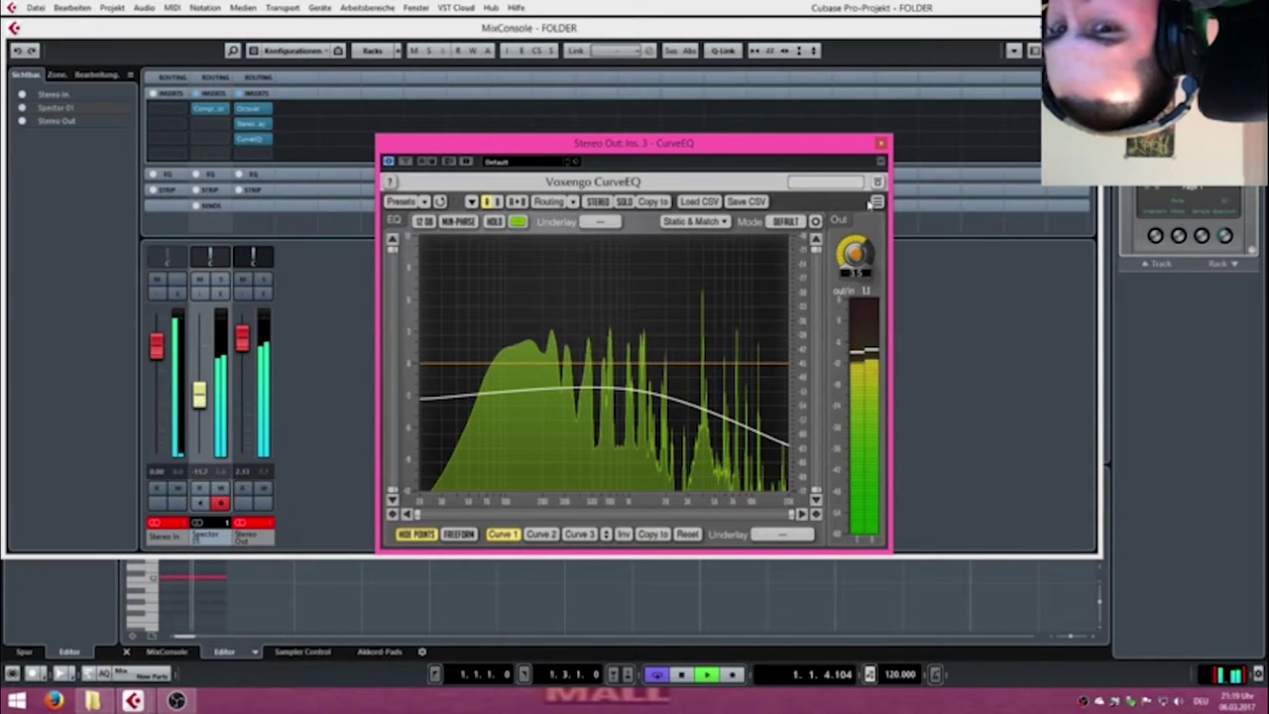
Try the 96 KHZ spectrum analyzer mode and settle on SLOWER.
{"action": "left_click", "coordinate": [778, 222]}
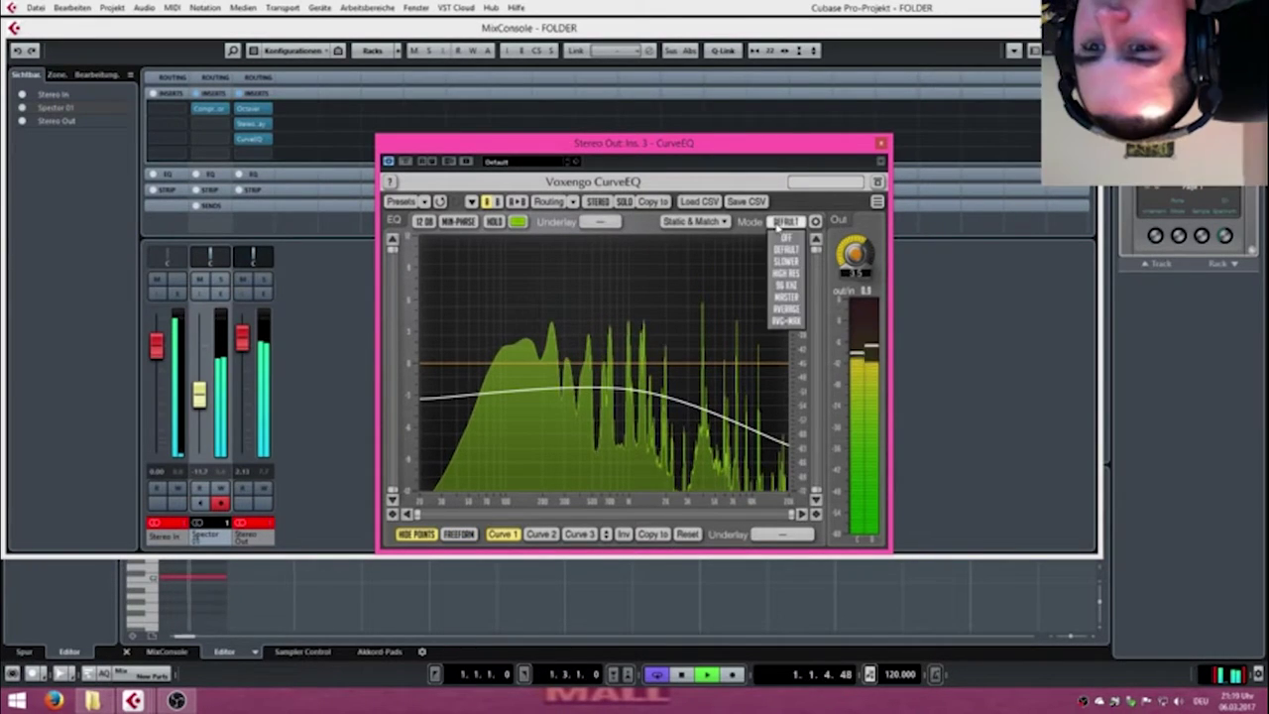
{"action": "left_click", "coordinate": [796, 288]}
{"action": "left_click", "coordinate": [789, 224]}
{"action": "left_click", "coordinate": [791, 263]}
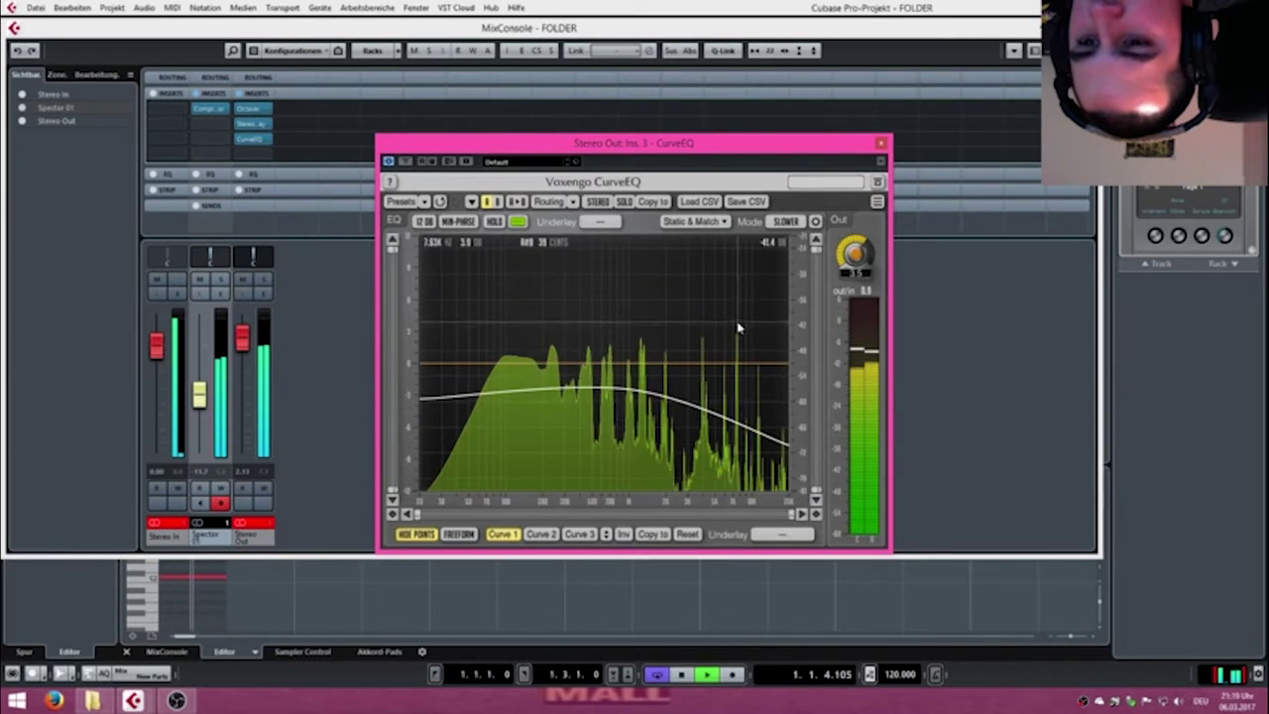
Close CurveEQ, add BitCrusher to the fourth Stereo Out insert slot and try it with depth 24 bits and sample divider 30.
{"action": "left_click", "coordinate": [880, 142]}
{"action": "left_click", "coordinate": [265, 155]}
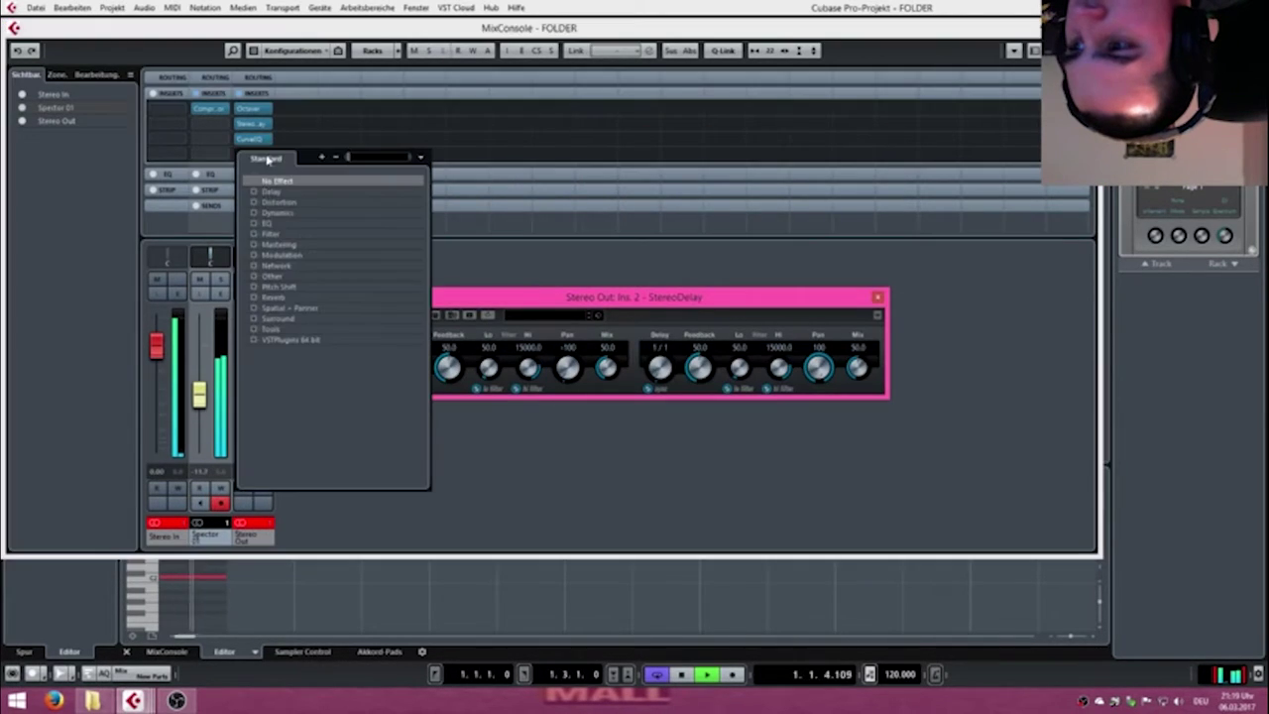
{"action": "left_click", "coordinate": [256, 204]}
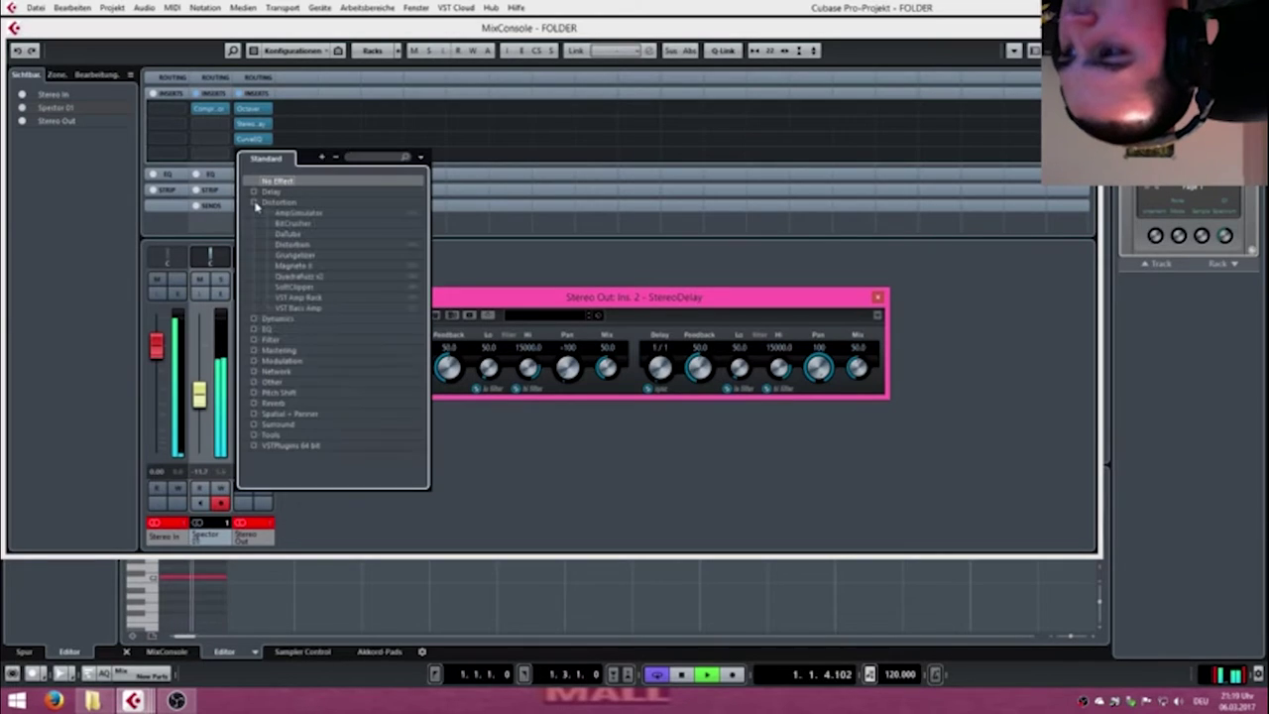
{"action": "left_click", "coordinate": [293, 224]}
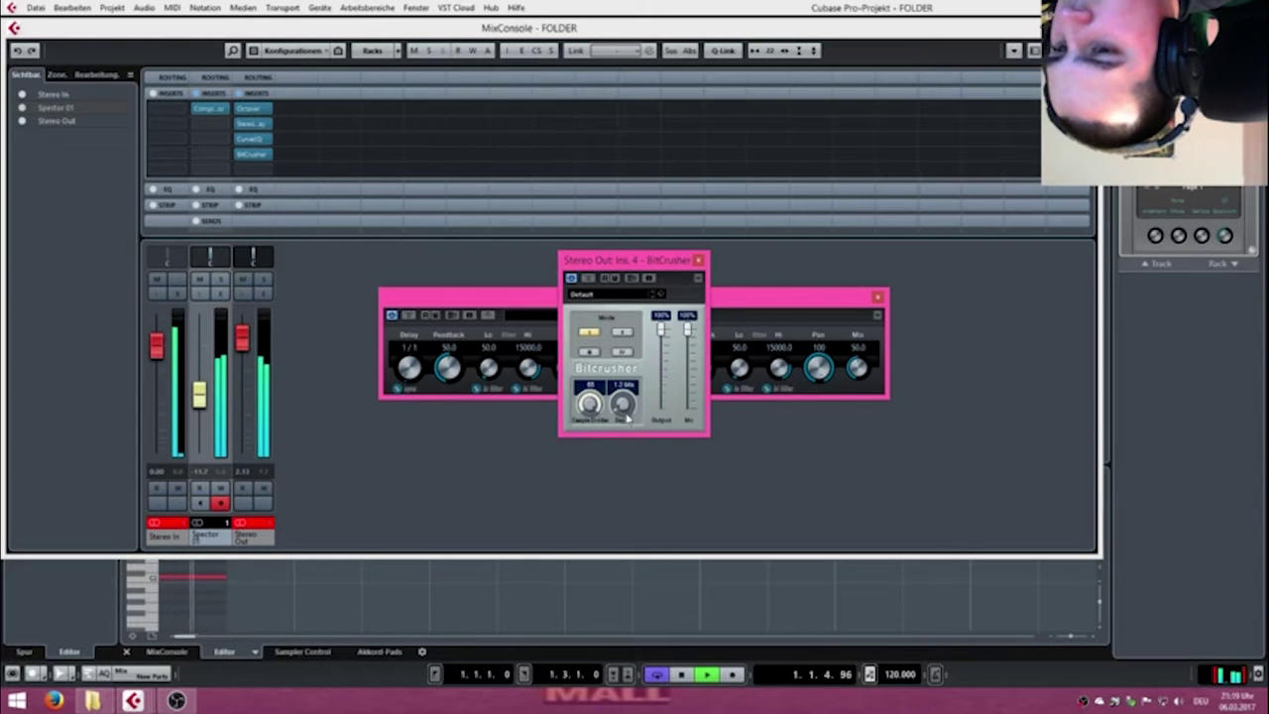
{"action": "left_click_drag", "start_coordinate": [624, 409], "coordinate": [624, 407]}
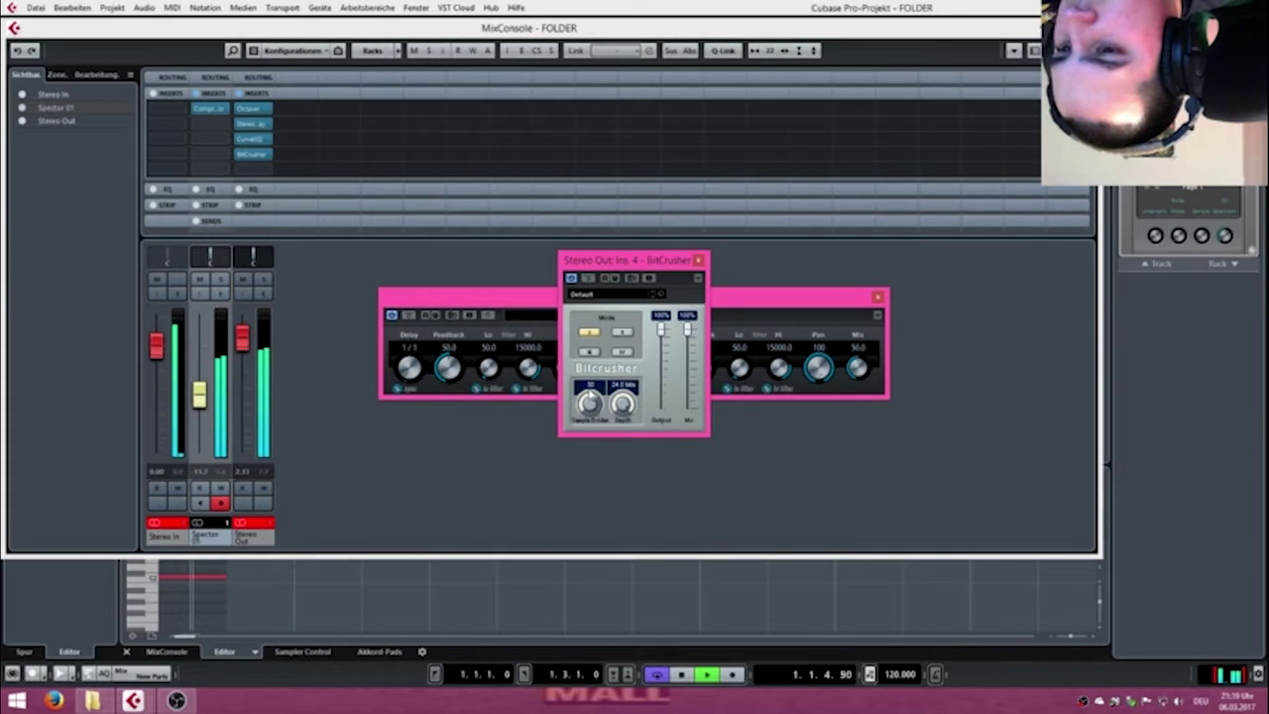
Replace BitCrusher with DaTube in the fourth insert slot, discarding the BitCrusher changes.
{"action": "left_click", "coordinate": [264, 155]}
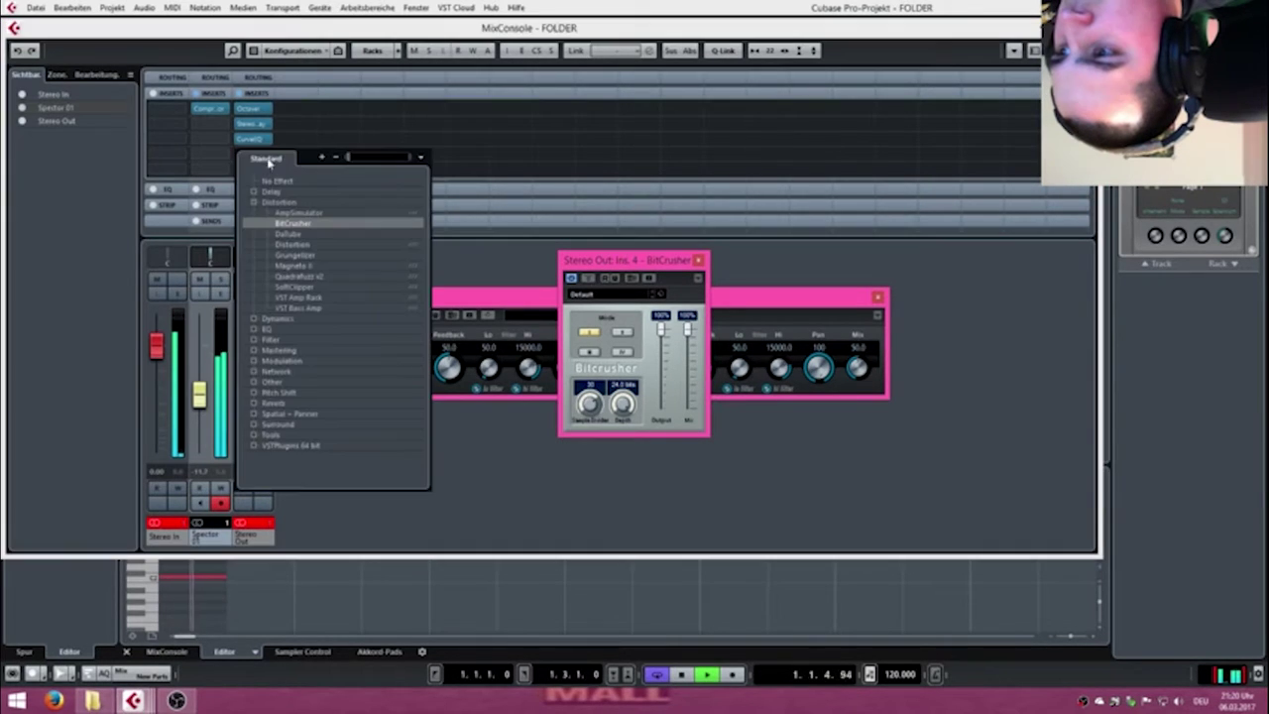
{"action": "left_click", "coordinate": [292, 235]}
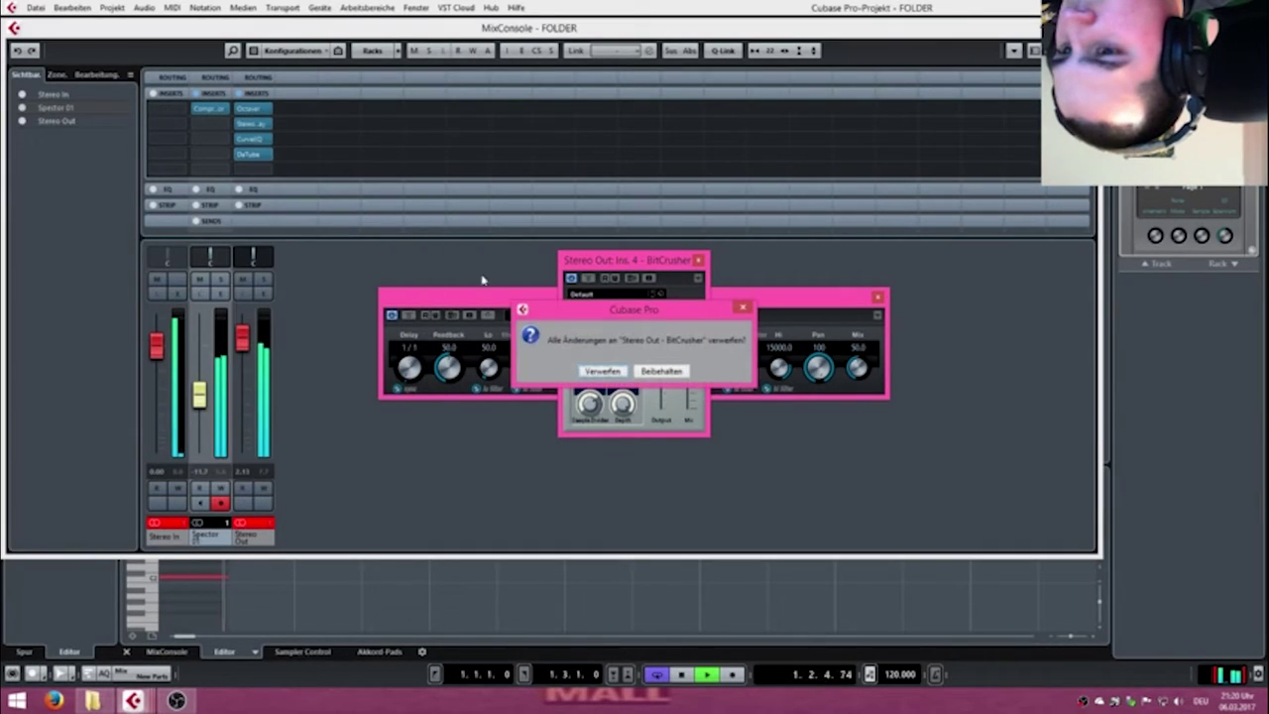
{"action": "left_click", "coordinate": [596, 370]}
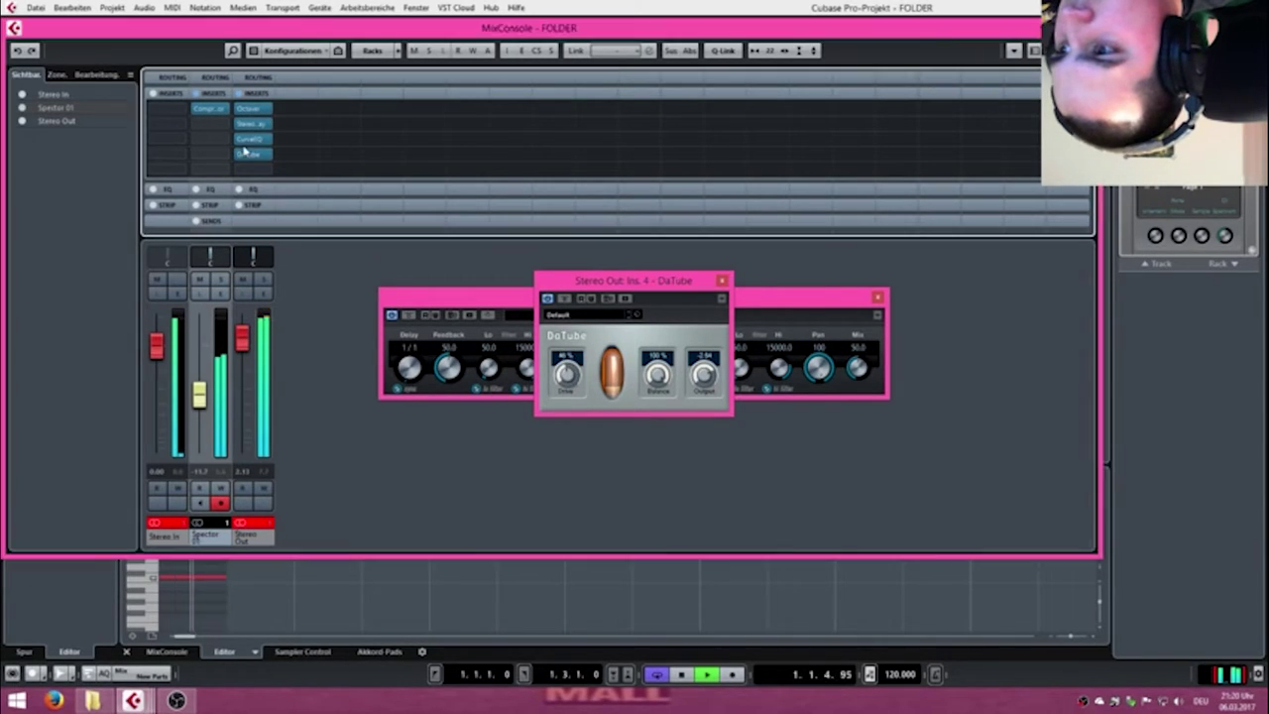
Replace DaTube with Magneto II, discarding its changes, and try saturation at 100 % with HF-Adjust at 6.0 dB.
{"action": "left_click", "coordinate": [254, 156]}
{"action": "left_click", "coordinate": [254, 159]}
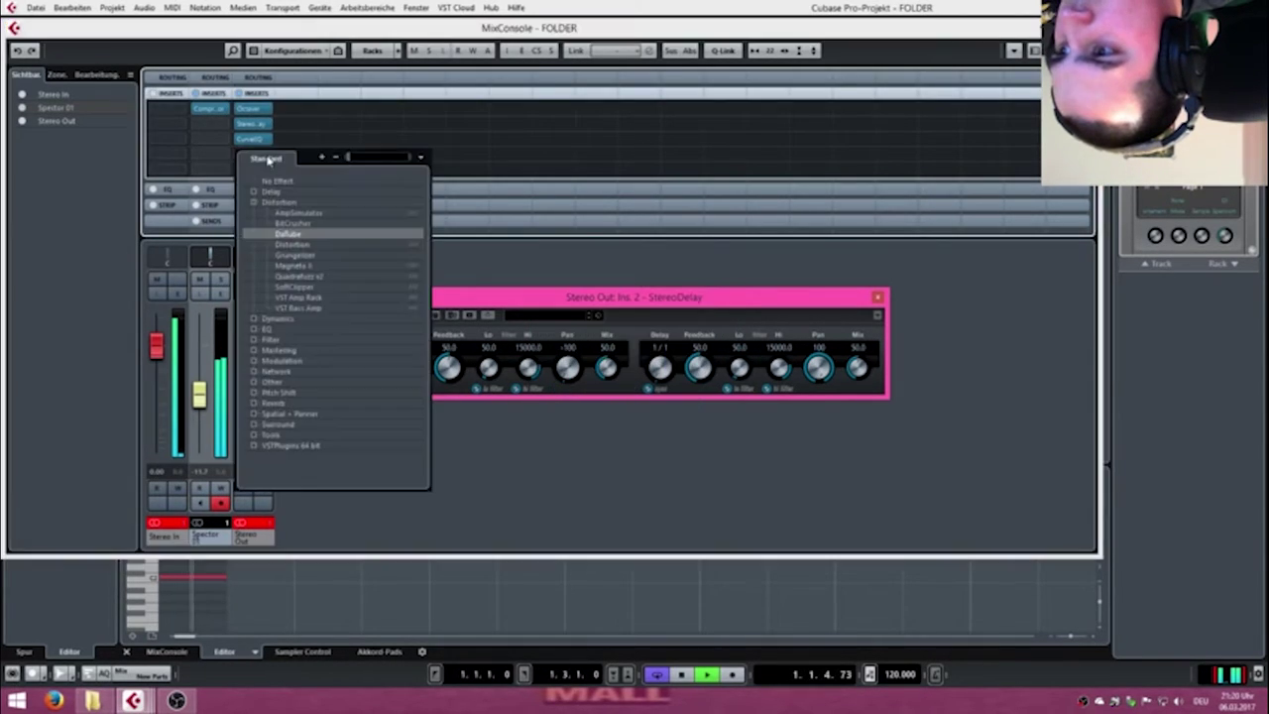
{"action": "left_click", "coordinate": [295, 266]}
{"action": "left_click", "coordinate": [595, 370]}
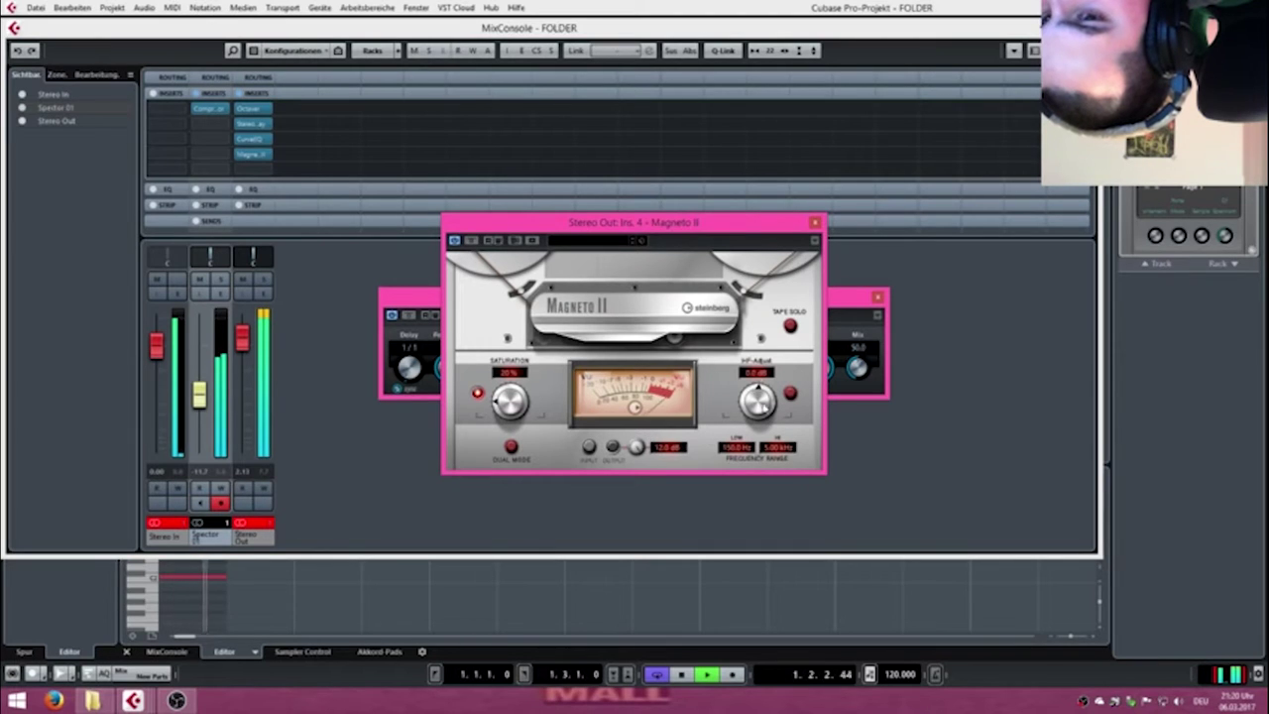
{"action": "left_click_drag", "start_coordinate": [512, 404], "coordinate": [495, 235]}
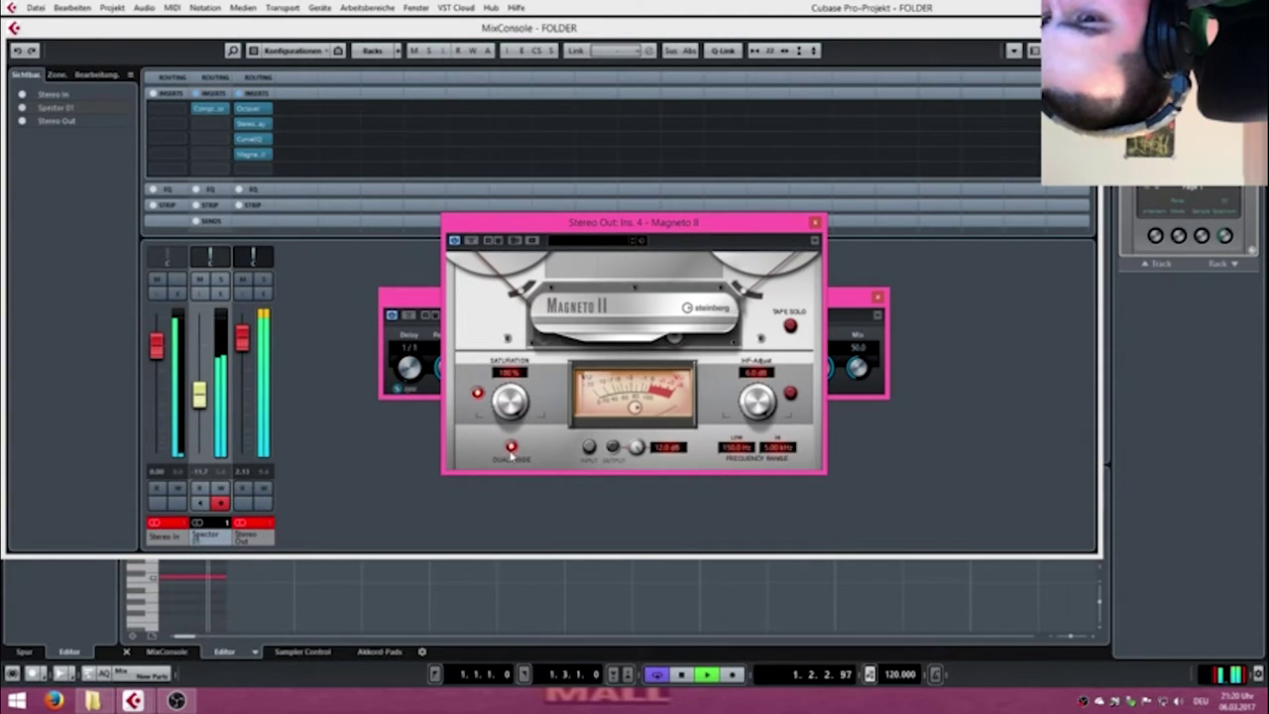
Add the REVelation reverb to the fifth Stereo Out insert slot and move its window clear of the insert list.
{"action": "left_click", "coordinate": [265, 173]}
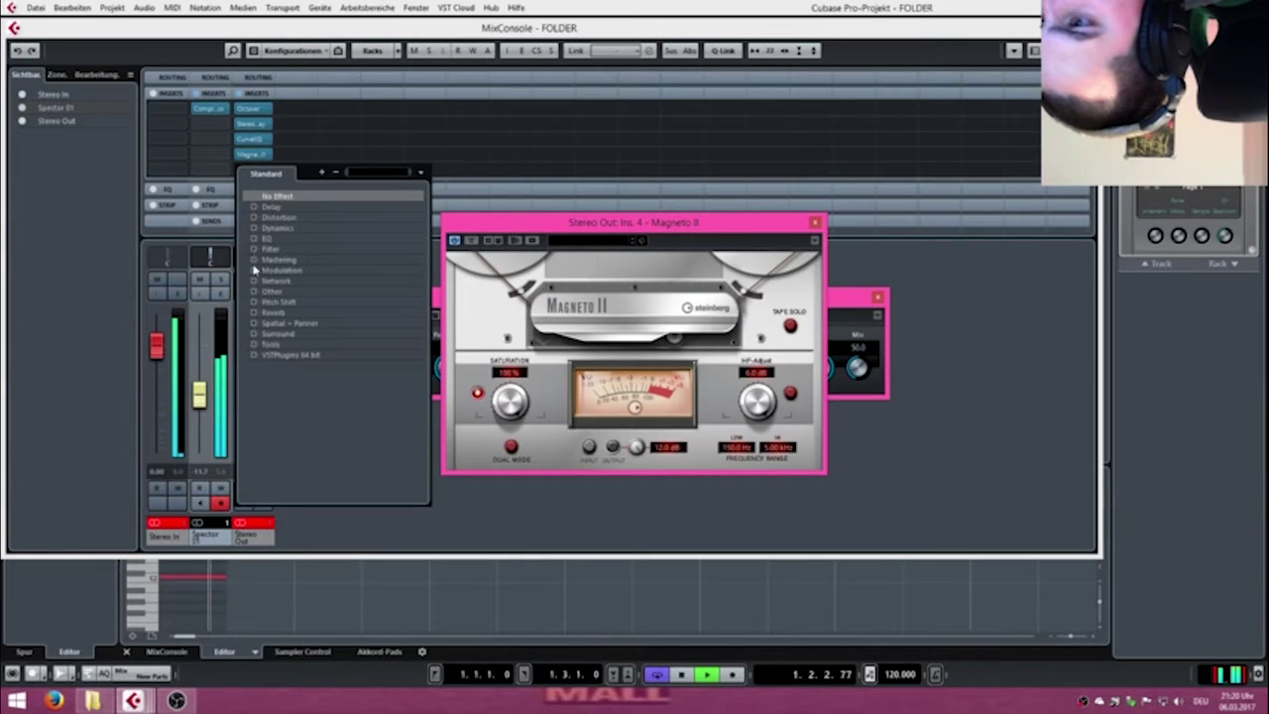
{"action": "left_click", "coordinate": [256, 304]}
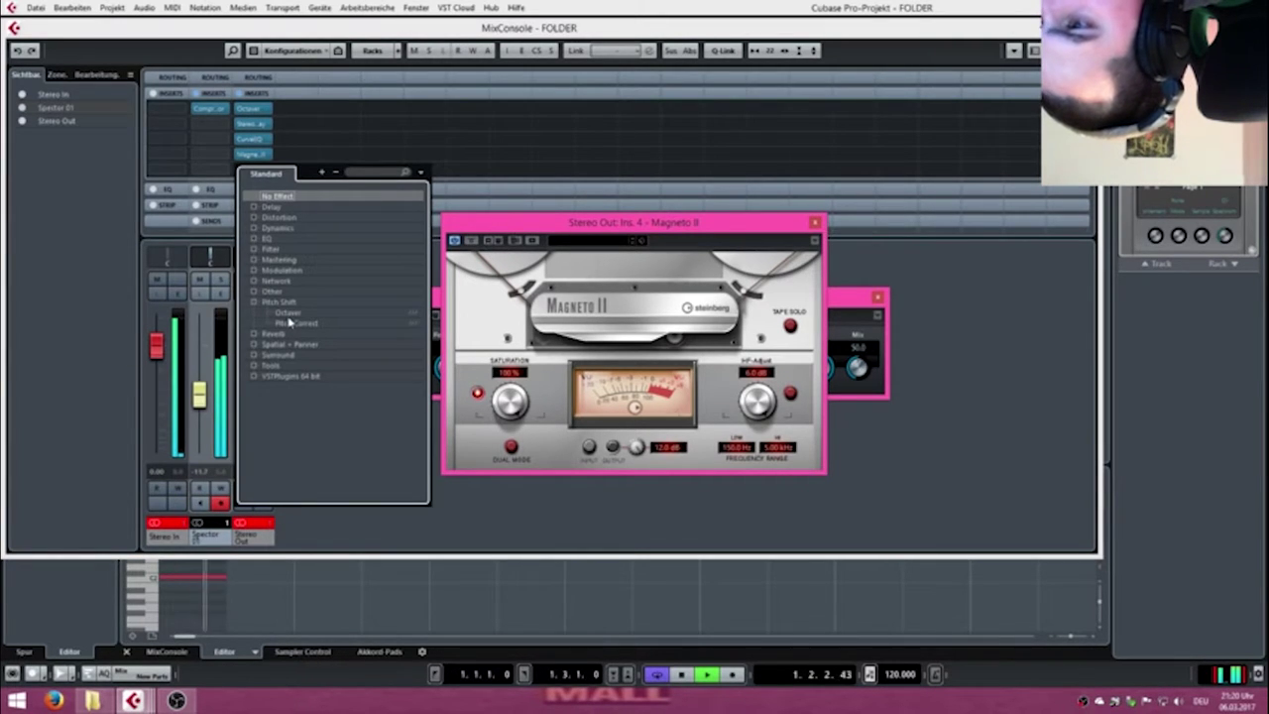
{"action": "left_click", "coordinate": [256, 335]}
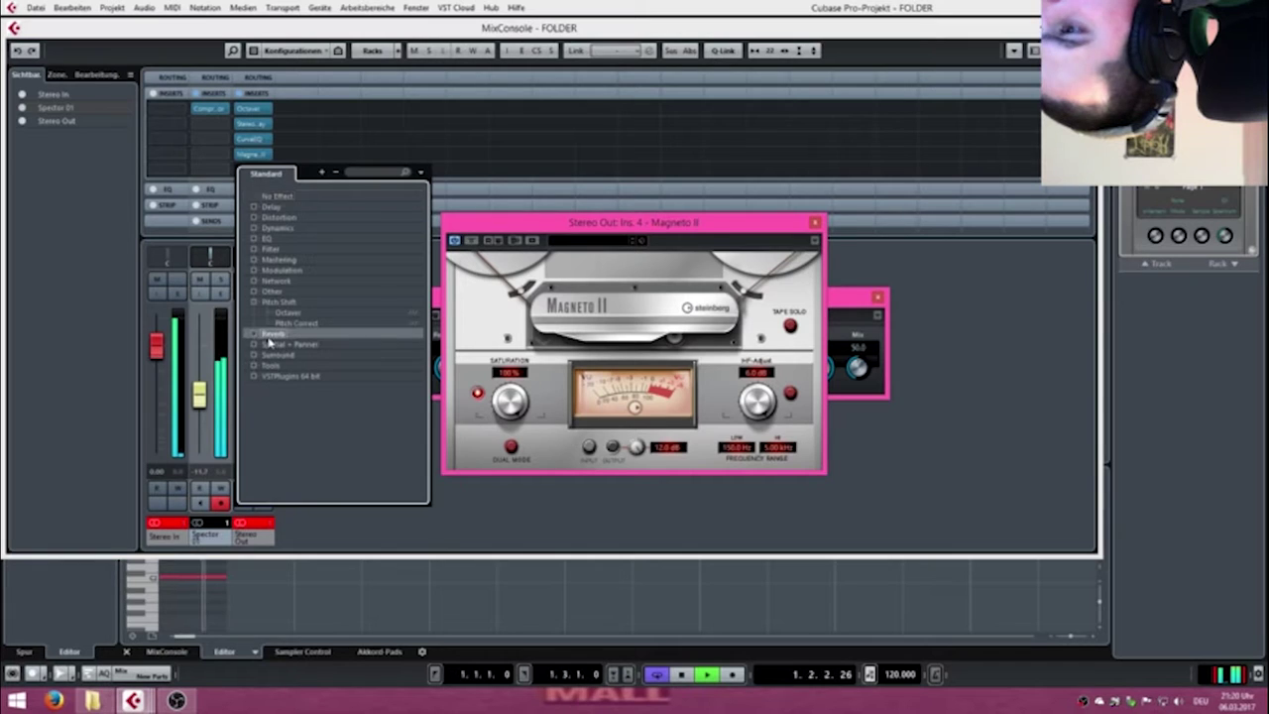
{"action": "left_click", "coordinate": [292, 345]}
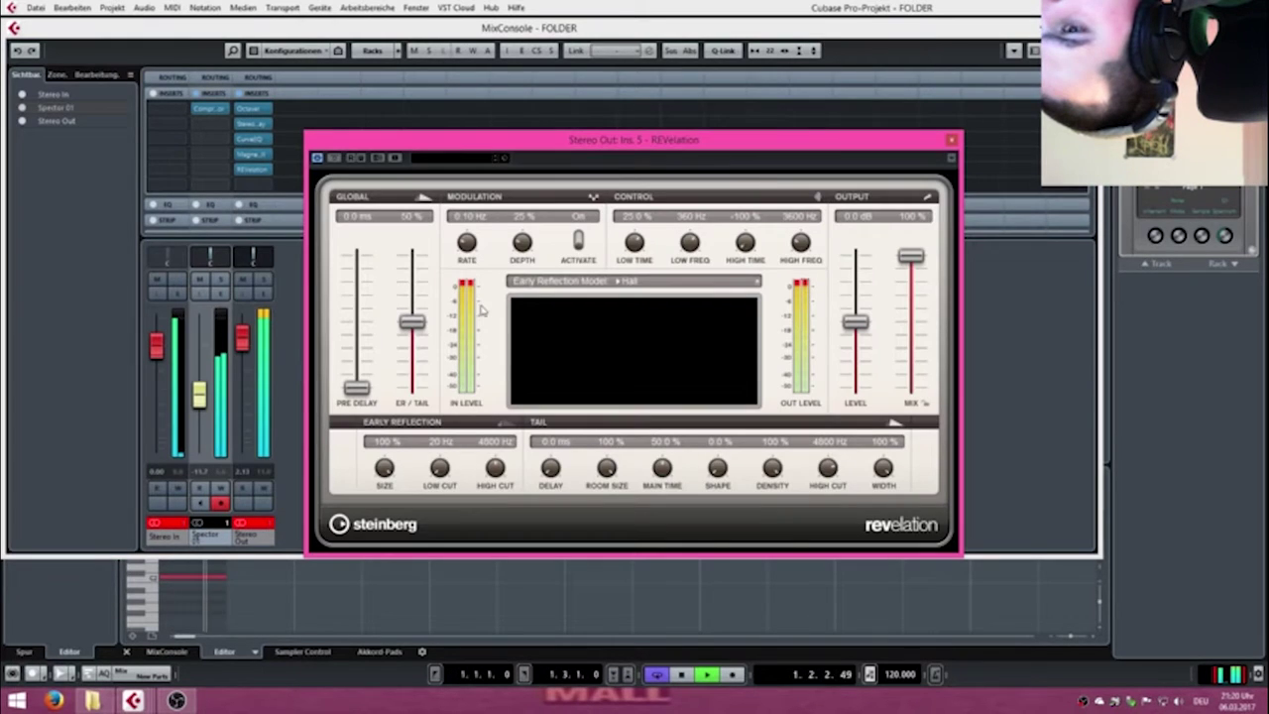
{"action": "left_click_drag", "start_coordinate": [449, 146], "coordinate": [522, 242]}
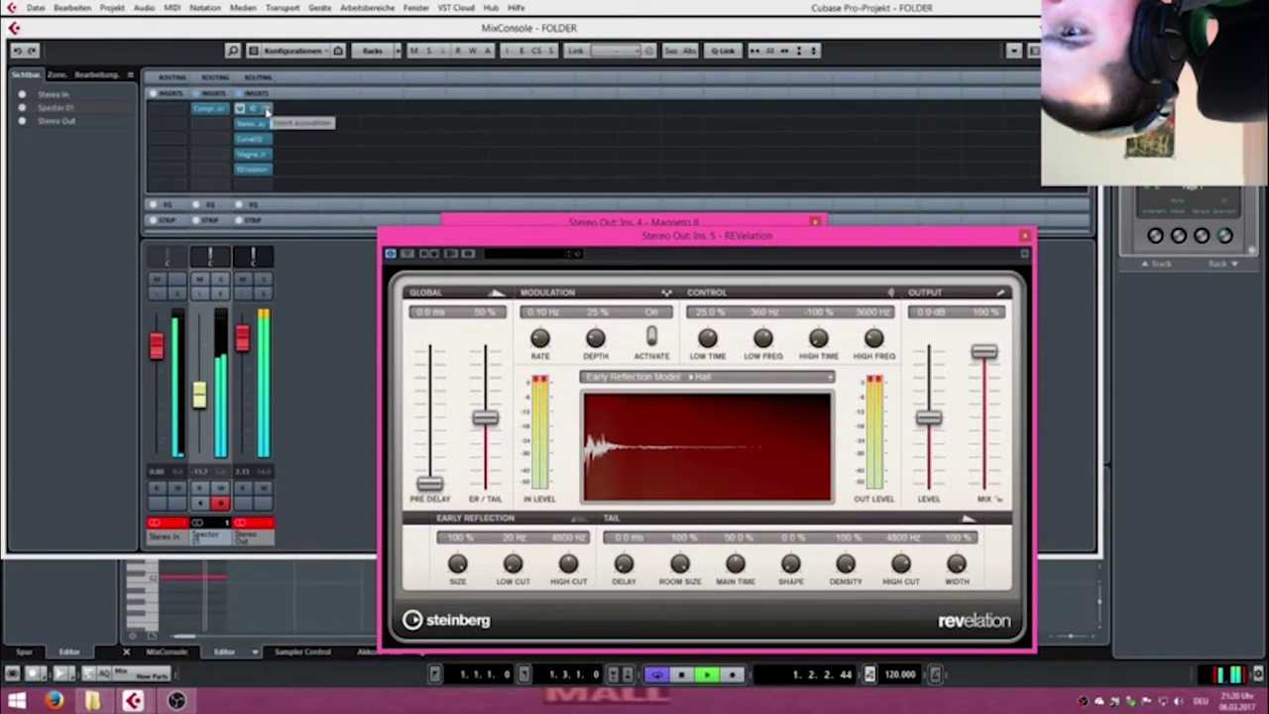
Remove StereoDelay, CurveEQ and Magneto II from the Stereo Out inserts, discarding their changes.
{"action": "left_click", "coordinate": [267, 109]}
{"action": "left_click", "coordinate": [217, 130]}
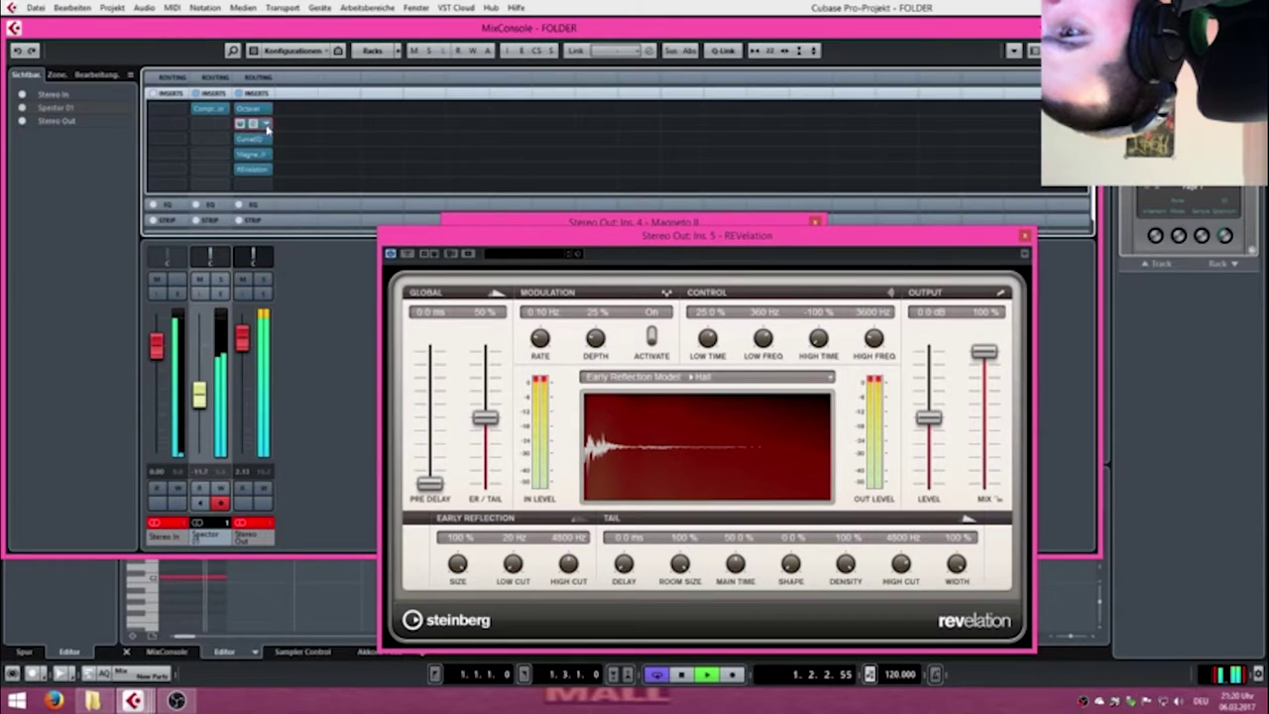
{"action": "left_click", "coordinate": [266, 125]}
{"action": "left_click", "coordinate": [283, 152]}
{"action": "left_click", "coordinate": [270, 141]}
{"action": "left_click", "coordinate": [276, 166]}
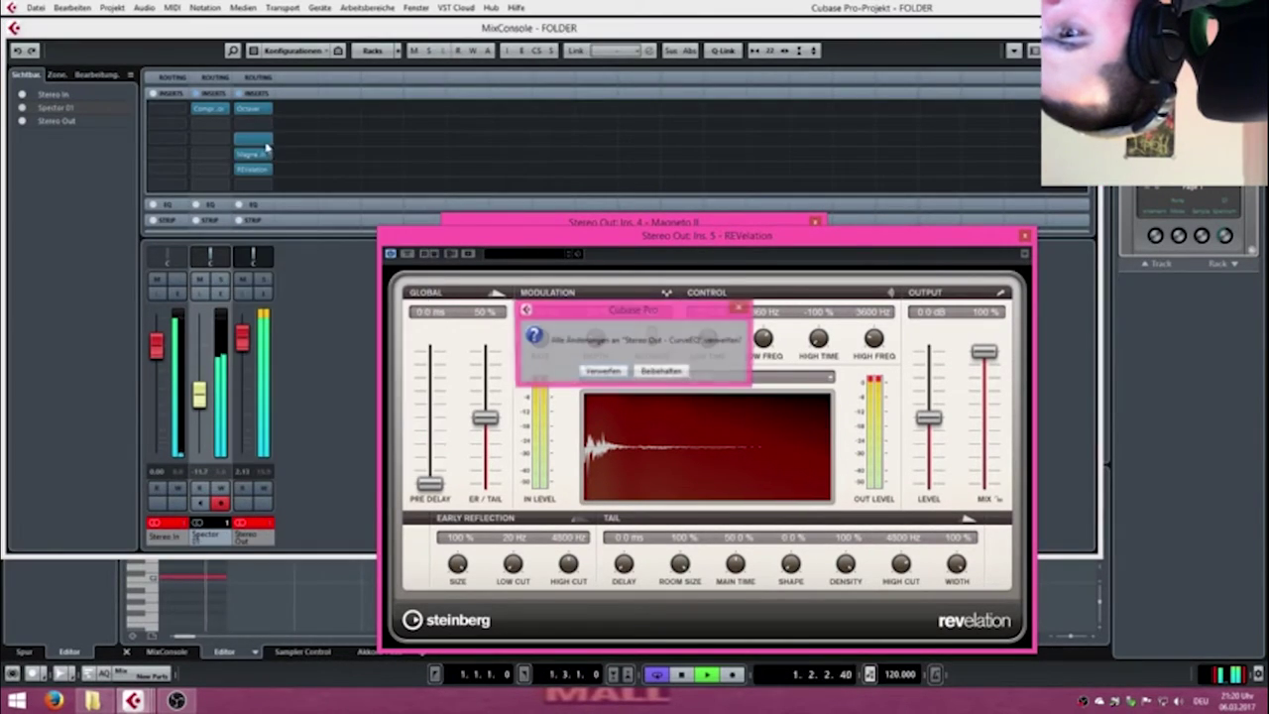
{"action": "left_click", "coordinate": [604, 373]}
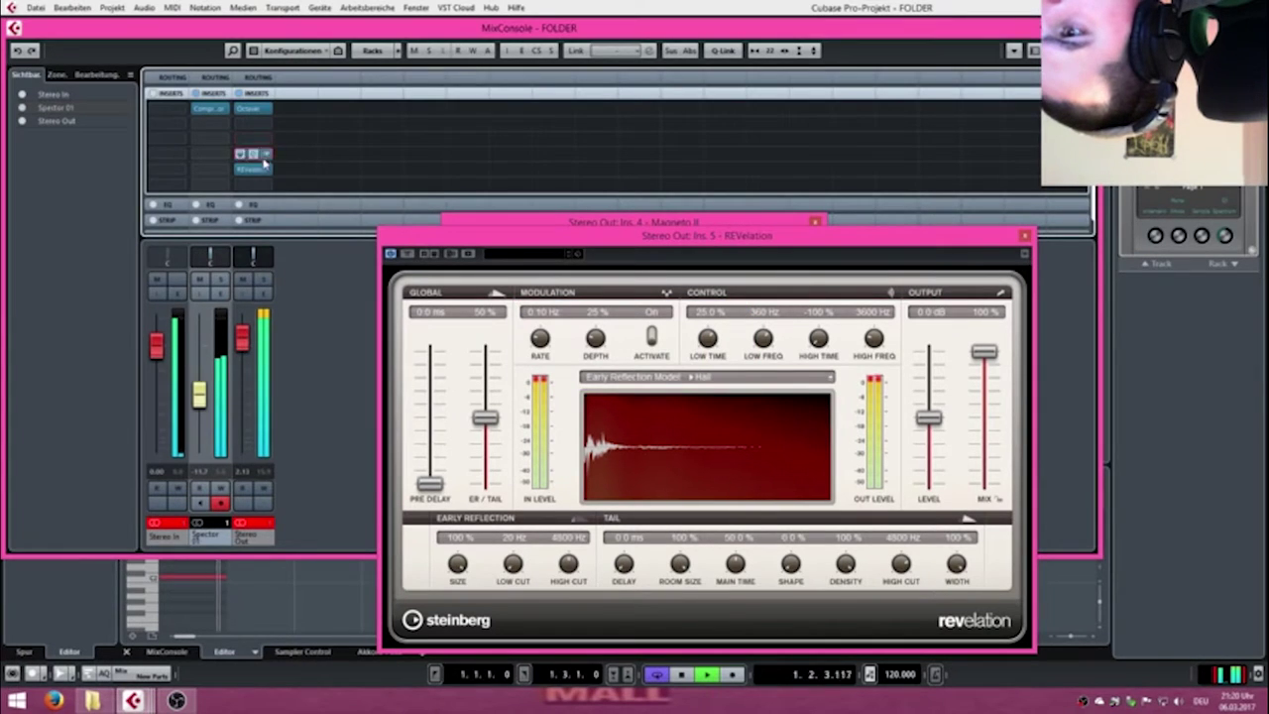
{"action": "left_click", "coordinate": [265, 158]}
{"action": "left_click", "coordinate": [274, 173]}
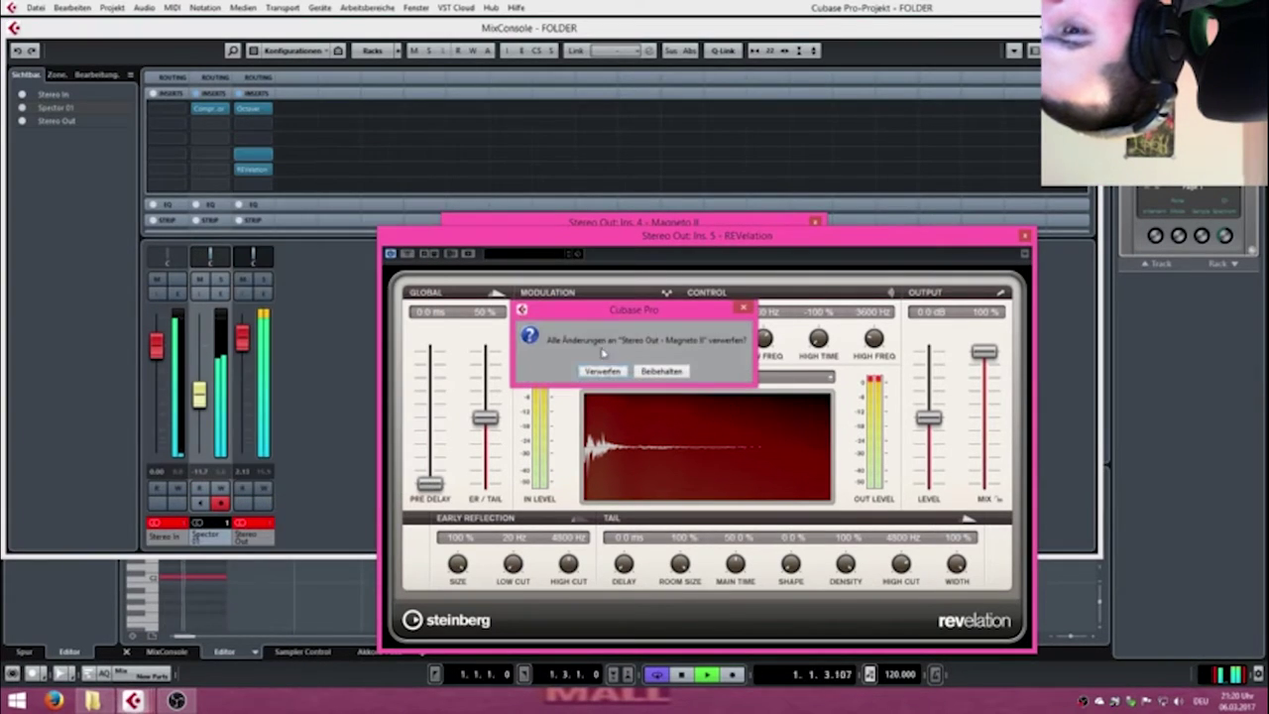
{"action": "left_click", "coordinate": [611, 372]}
Load the Chamber ERs Dark preset in REVelation.
{"action": "left_click_drag", "start_coordinate": [511, 235], "coordinate": [514, 123]}
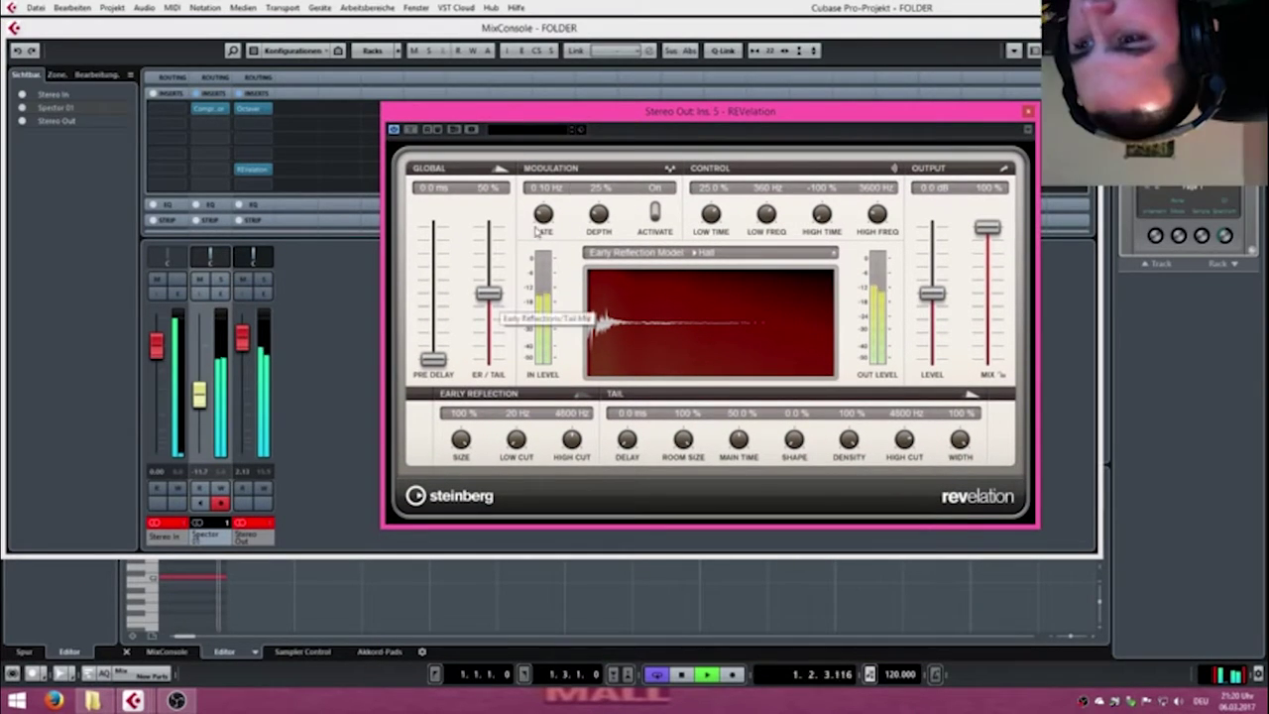
{"action": "left_click", "coordinate": [533, 128]}
{"action": "left_click", "coordinate": [575, 331]}
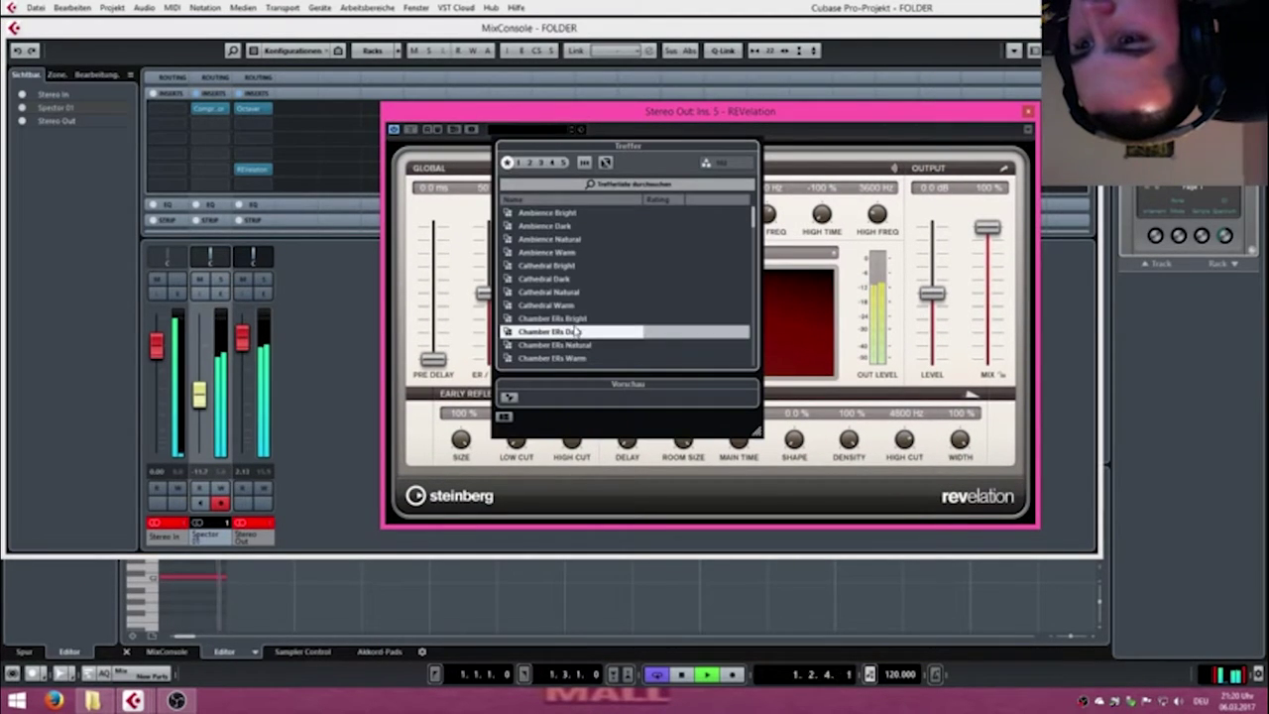
{"action": "left_click", "coordinate": [813, 129]}
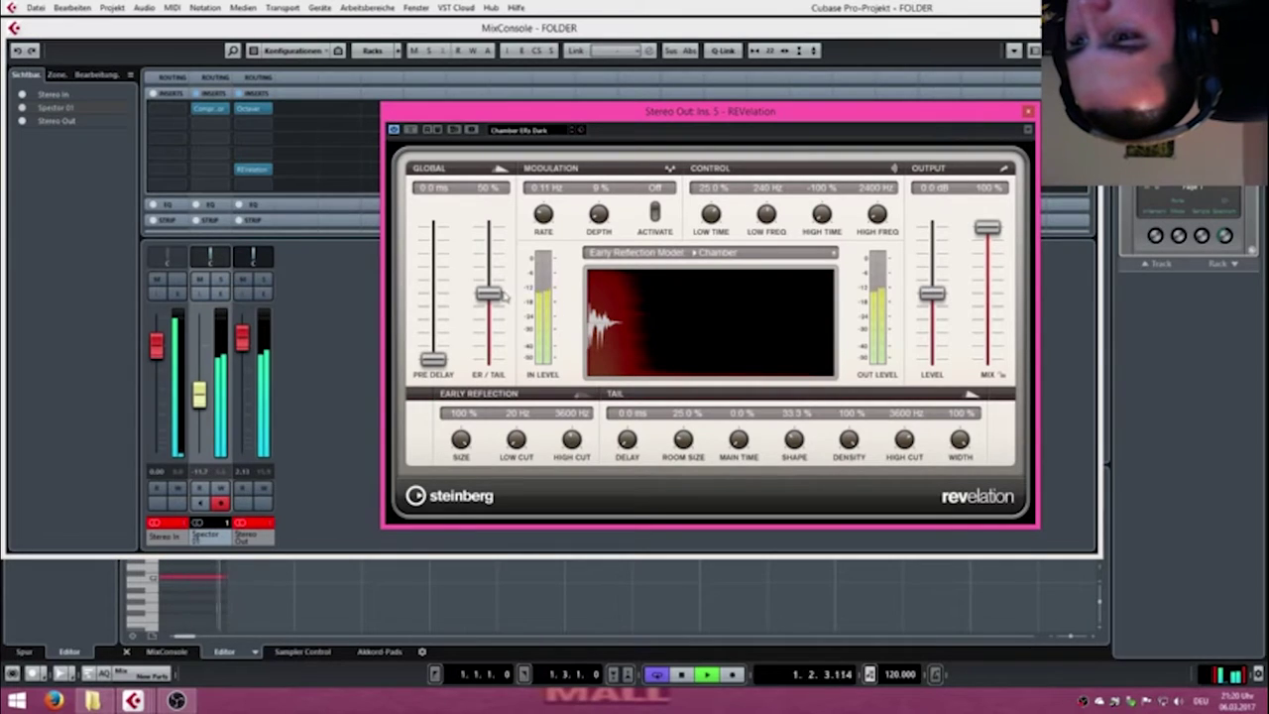
Set REVelation's pre-delay to 500 ms, ER/Tail to 68 %, output level to 1.6 dB and mix to 55 %.
{"action": "left_click_drag", "start_coordinate": [433, 358], "coordinate": [418, 161]}
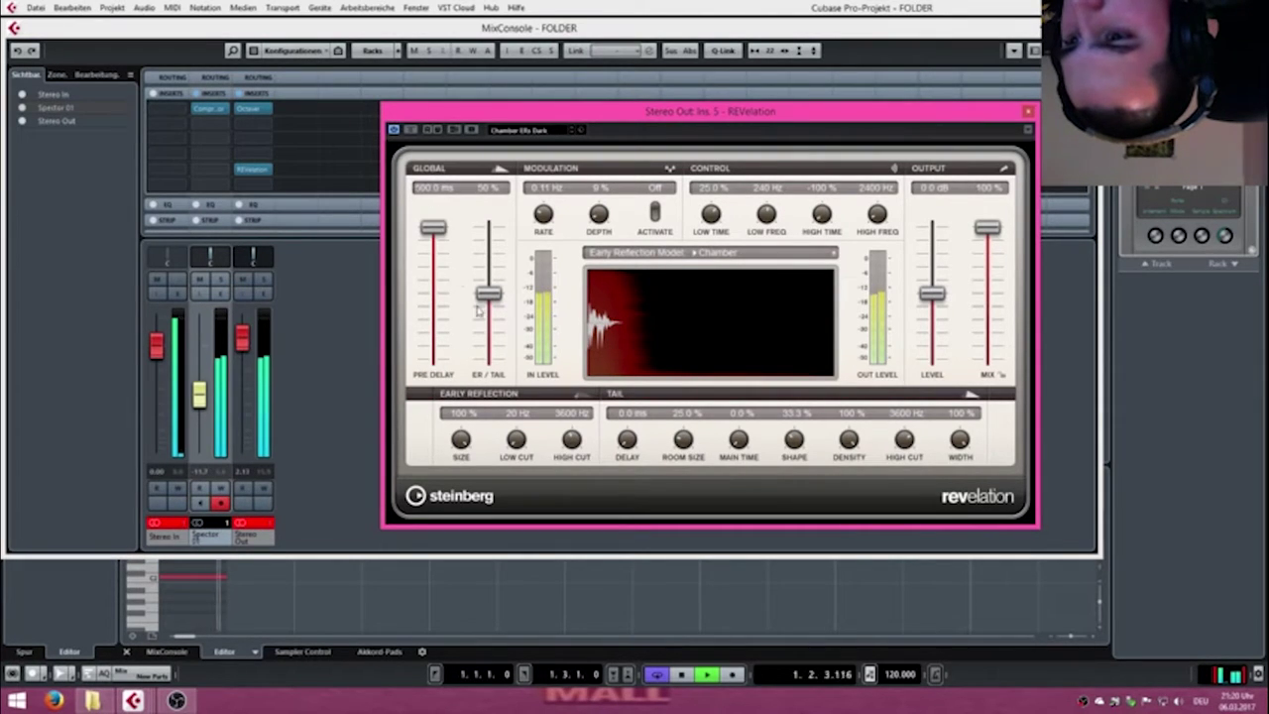
{"action": "left_click_drag", "start_coordinate": [487, 294], "coordinate": [489, 269]}
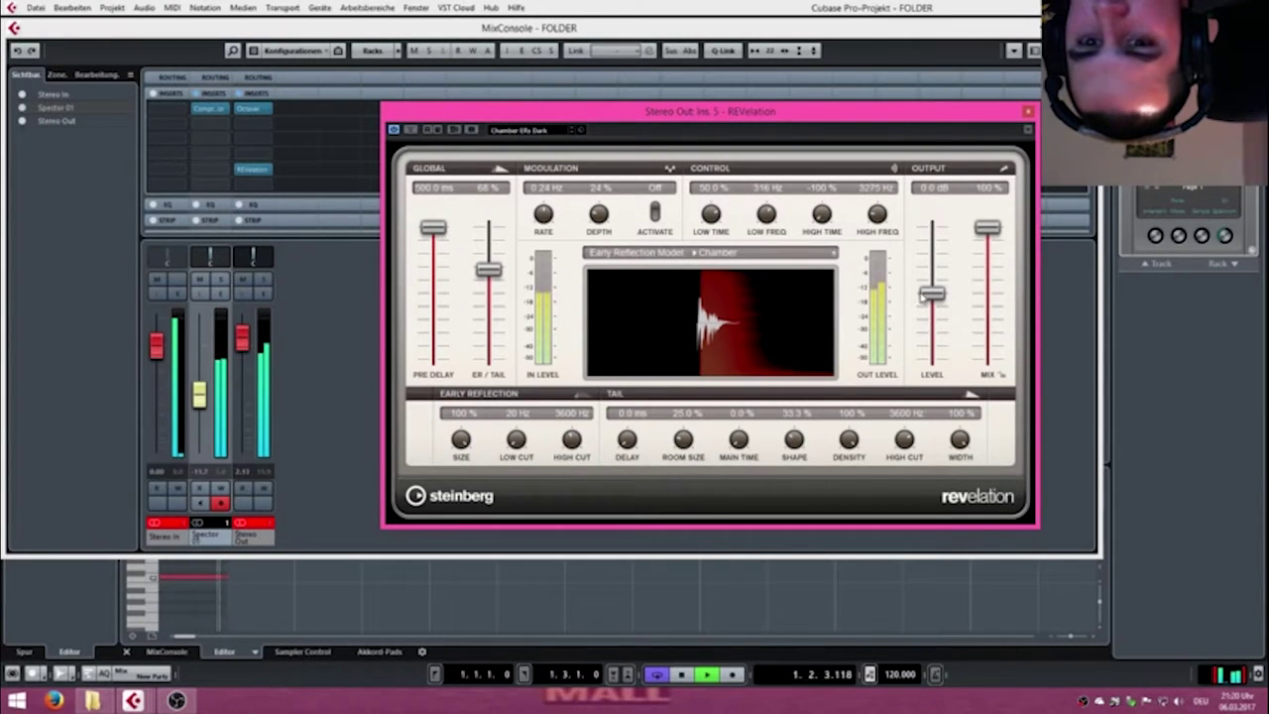
{"action": "left_click_drag", "start_coordinate": [928, 294], "coordinate": [931, 269]}
{"action": "left_click_drag", "start_coordinate": [987, 228], "coordinate": [944, 287]}
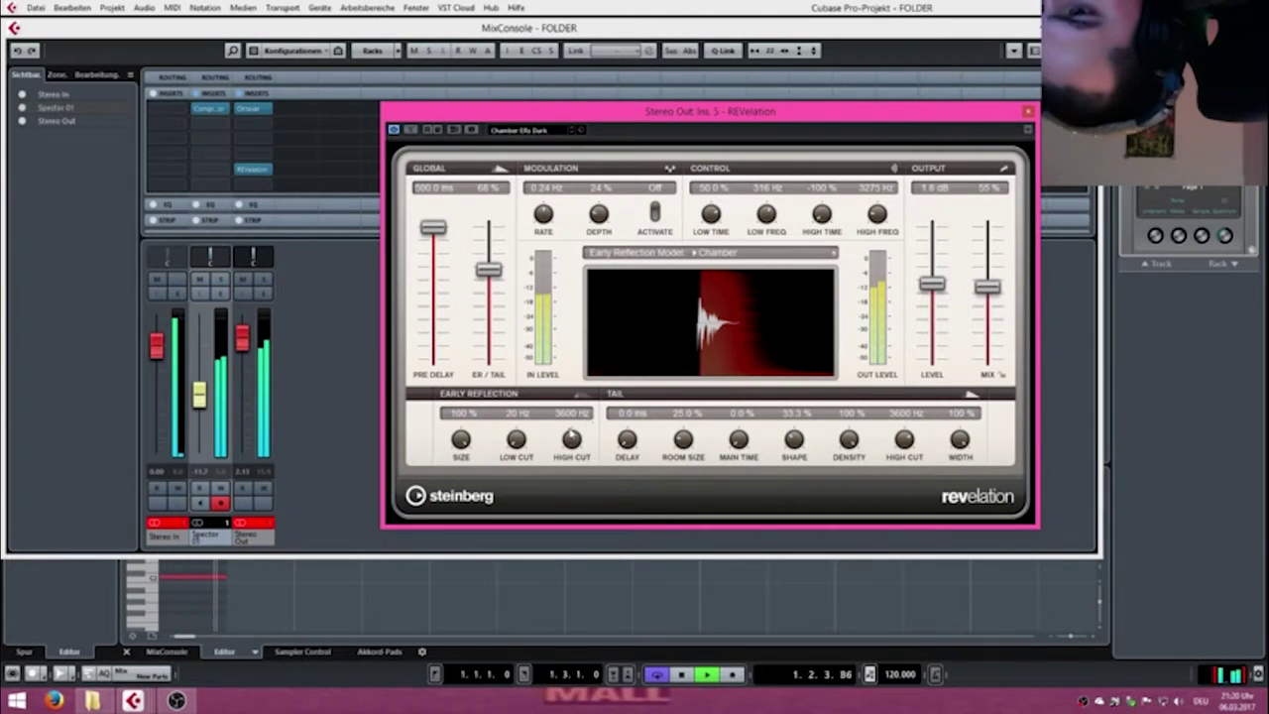
Set REVelation's tail delay to 22.3 ms, room size to 42 %, main time to 15.5 % and width to 90 %, and close reverb and mixer.
{"action": "left_click_drag", "start_coordinate": [631, 442], "coordinate": [739, 440]}
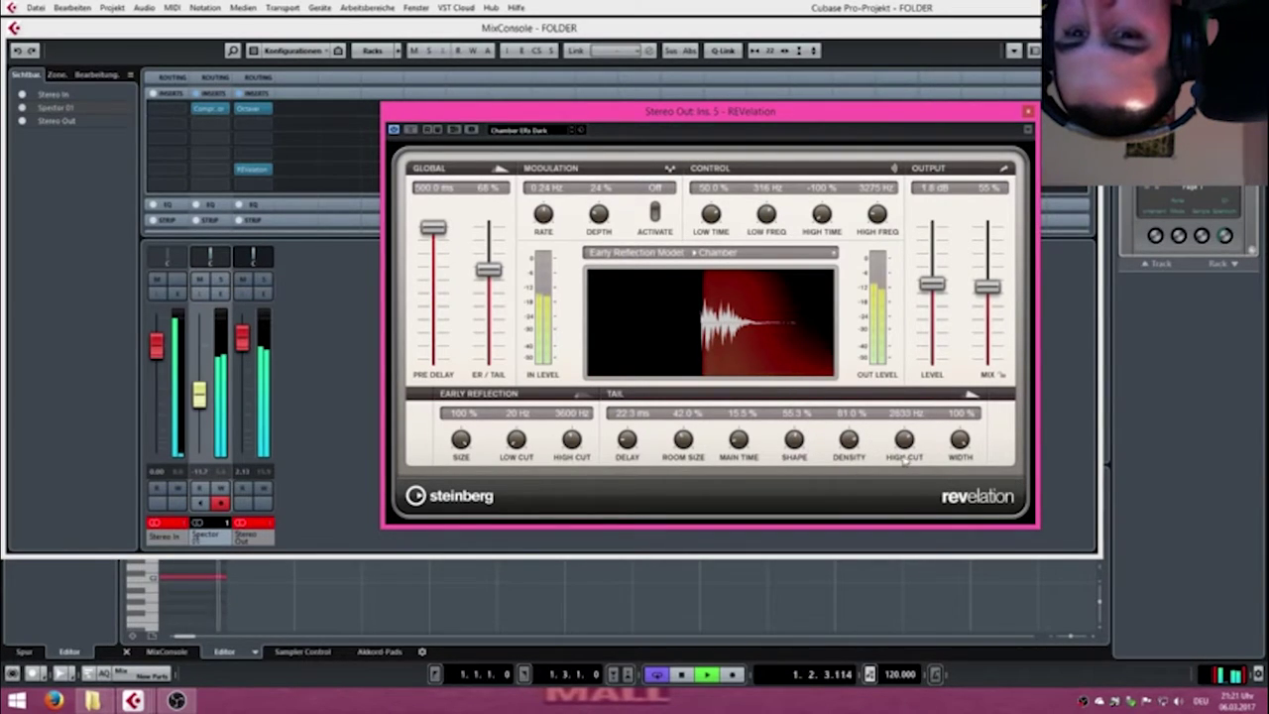
{"action": "left_click_drag", "start_coordinate": [958, 440], "coordinate": [957, 458]}
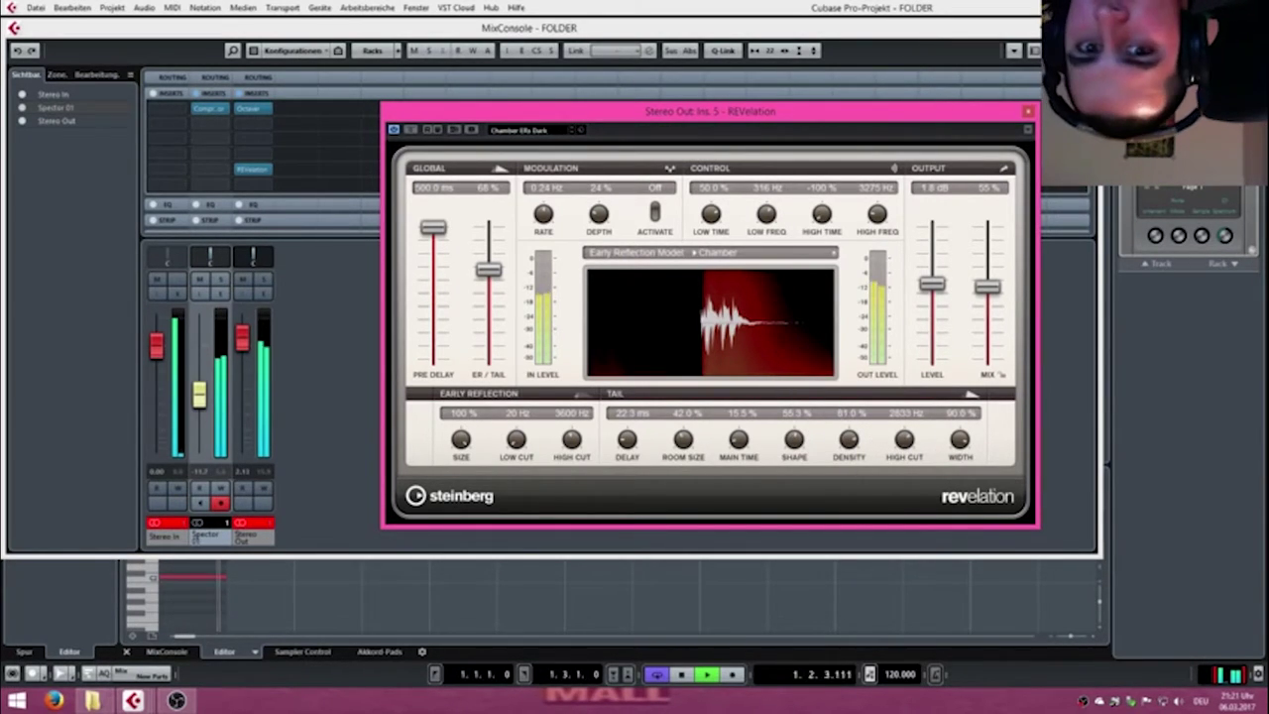
{"action": "left_click", "coordinate": [330, 274]}
{"action": "key", "text": "F3"}
{"action": "left_click", "coordinate": [1028, 112]}
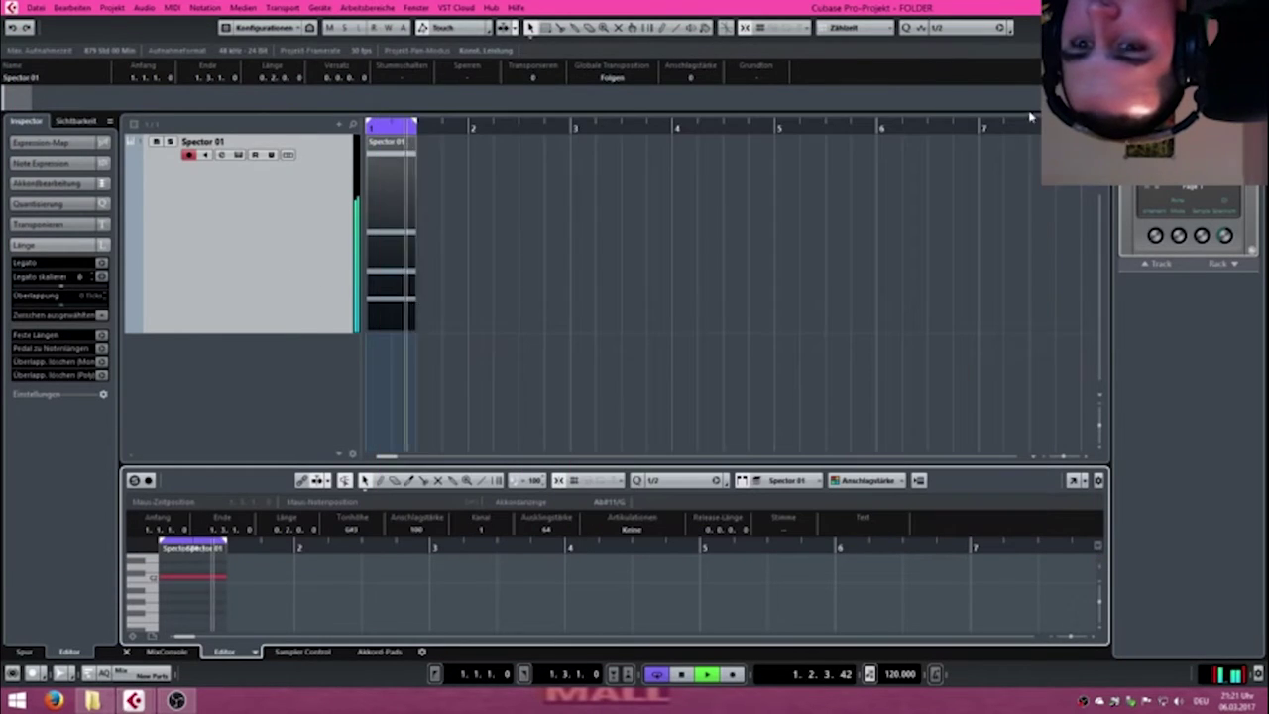
Show the floating transport panel, check the stream in OBS and return to the Cubase project.
{"action": "key", "text": "F2"}
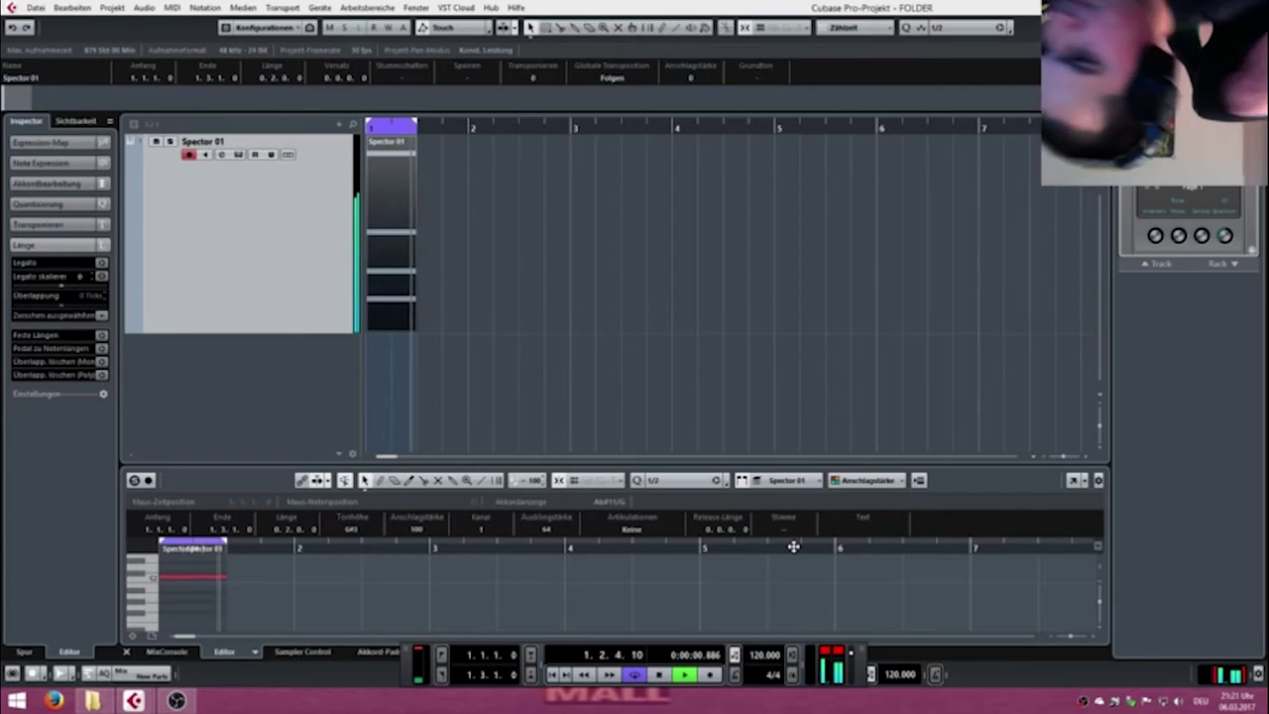
{"action": "left_click", "coordinate": [177, 700]}
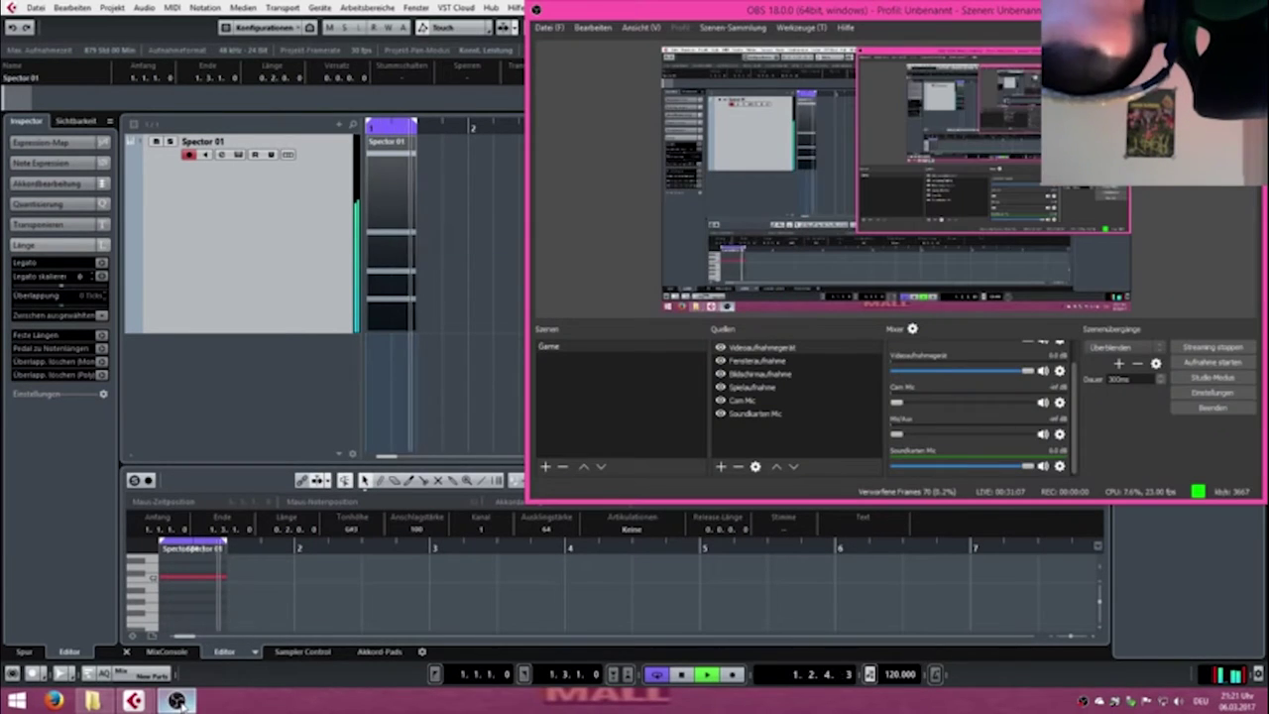
{"action": "left_click", "coordinate": [177, 700]}
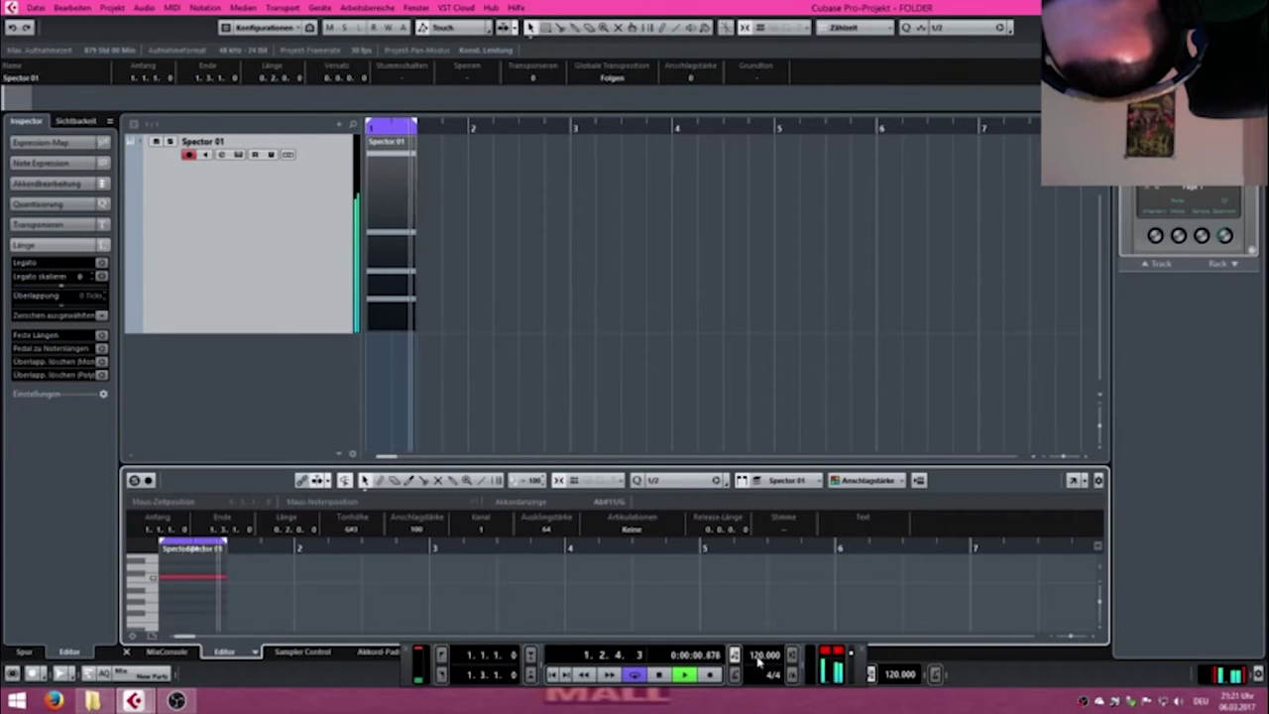
Open the Spector 01 part in a separate Key Editor window and hide the floating transport panel.
{"action": "left_click", "coordinate": [384, 234]}
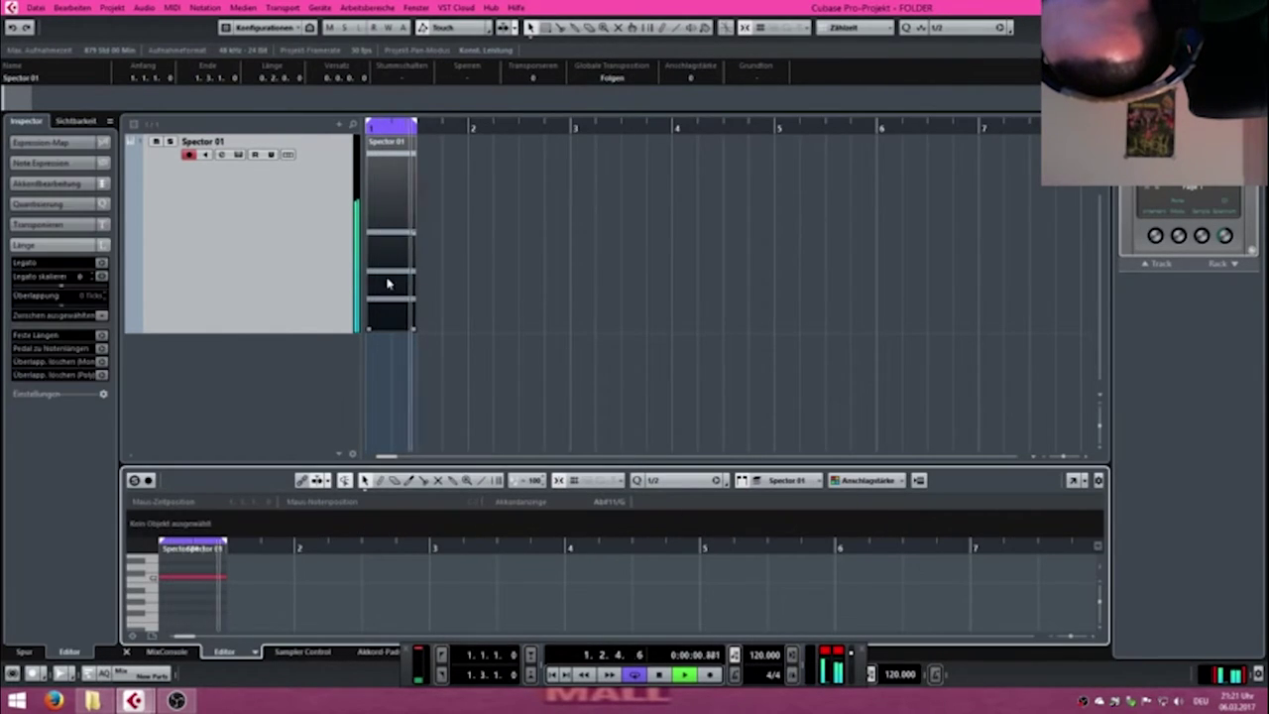
{"action": "left_click", "coordinate": [1076, 483]}
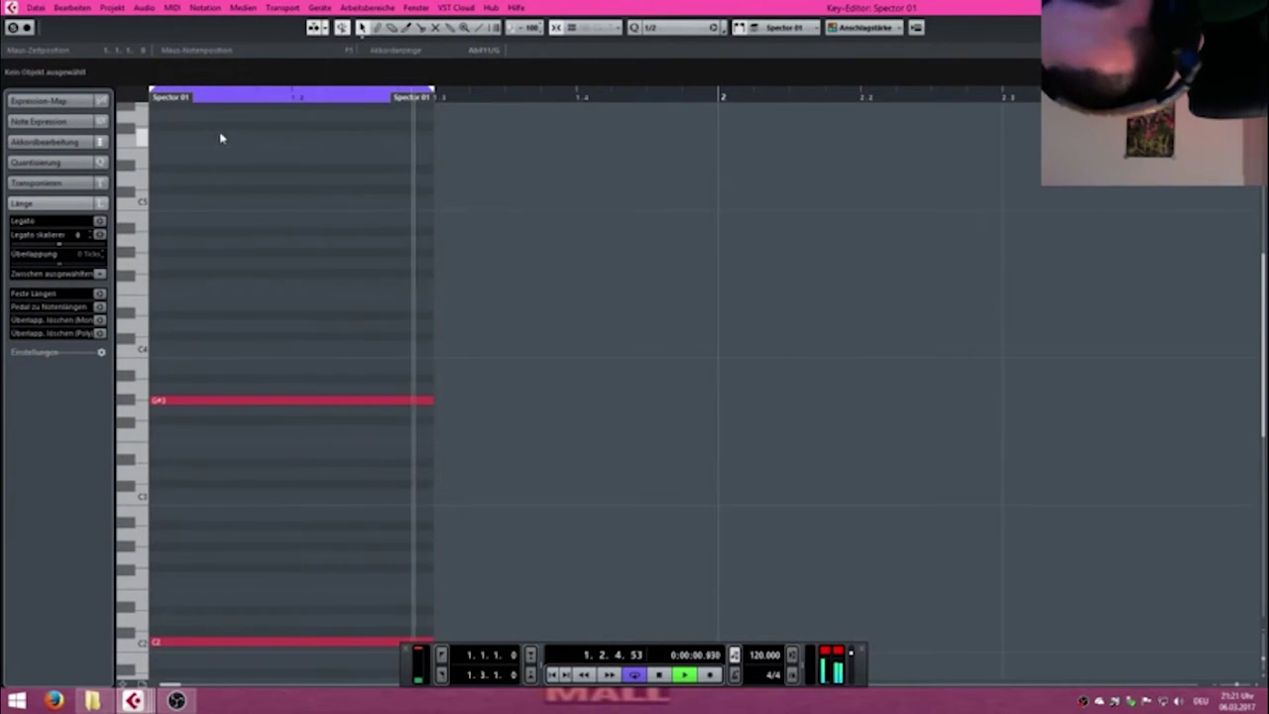
{"action": "key", "text": "g"}
{"action": "key", "text": "g"}
{"action": "key", "text": "g"}
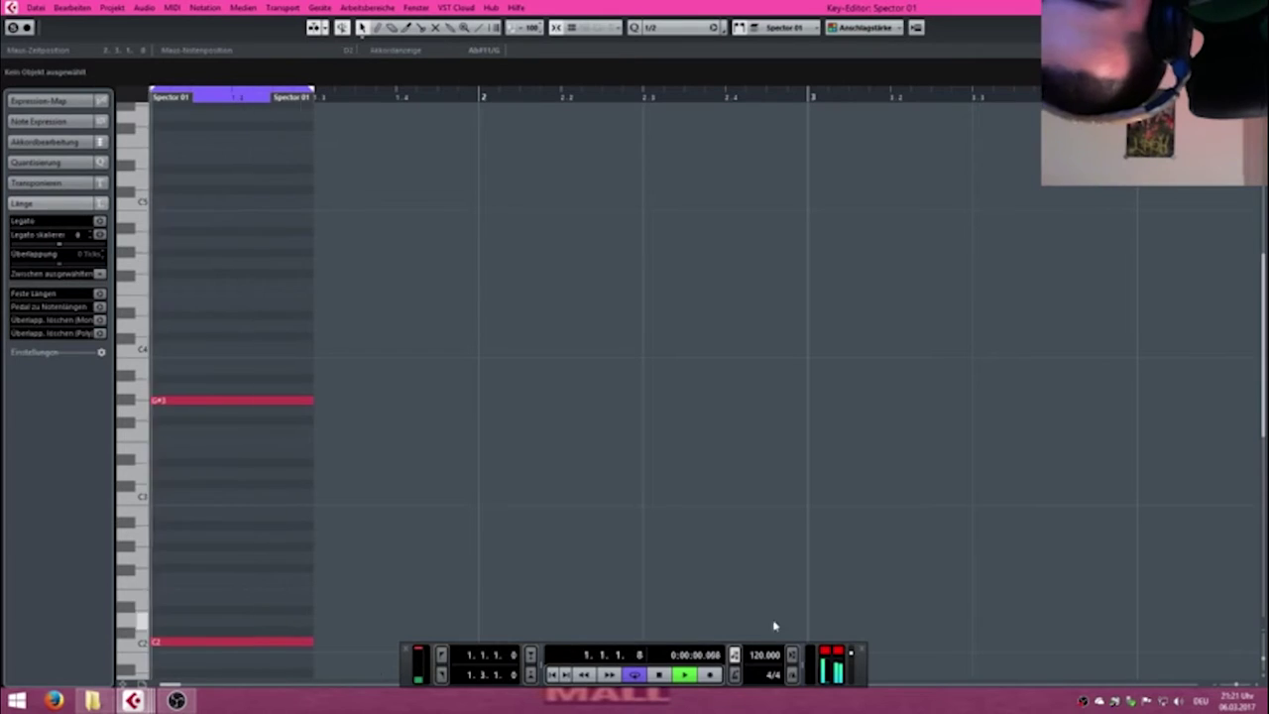
{"action": "key", "text": "F2"}
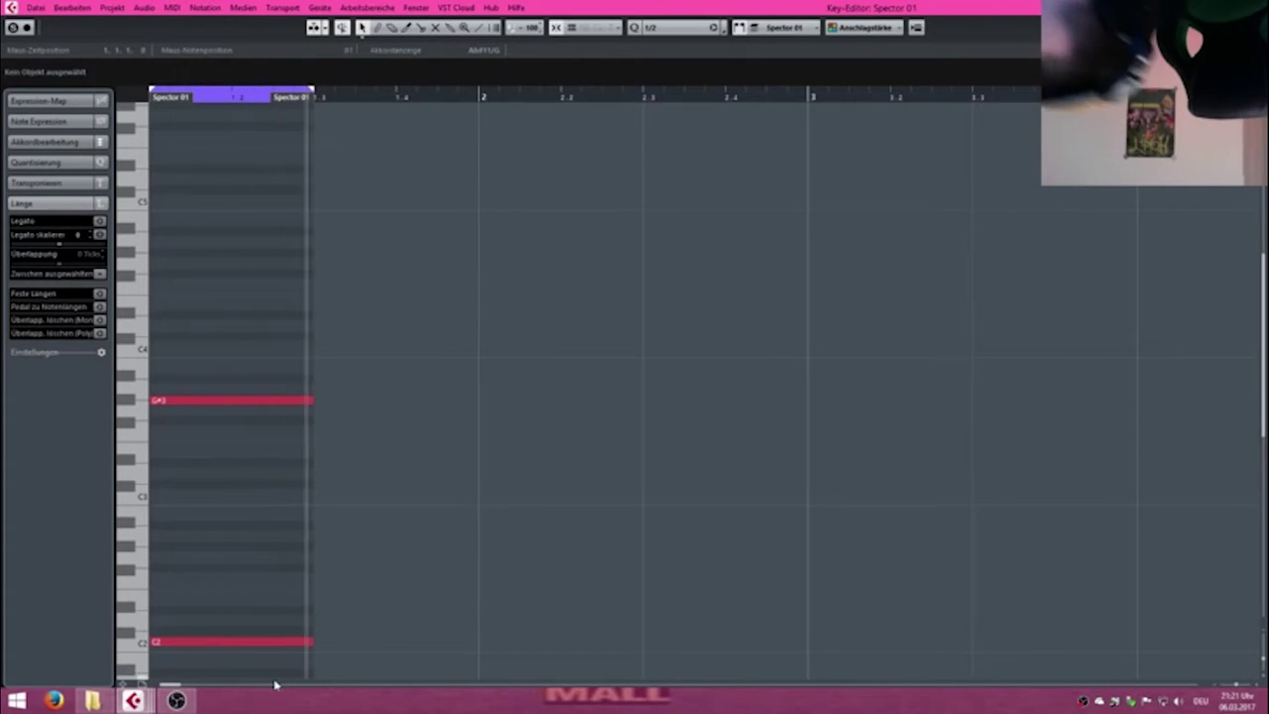
Select all notes in the Spector 01 part, set the quantize value to 1/8 and shorten the notes to an eighth.
{"action": "scroll", "coordinate": [300, 549], "scroll_direction": "down", "scroll_amount": 3}
{"action": "left_click_drag", "start_coordinate": [1265, 639], "coordinate": [1264, 637]}
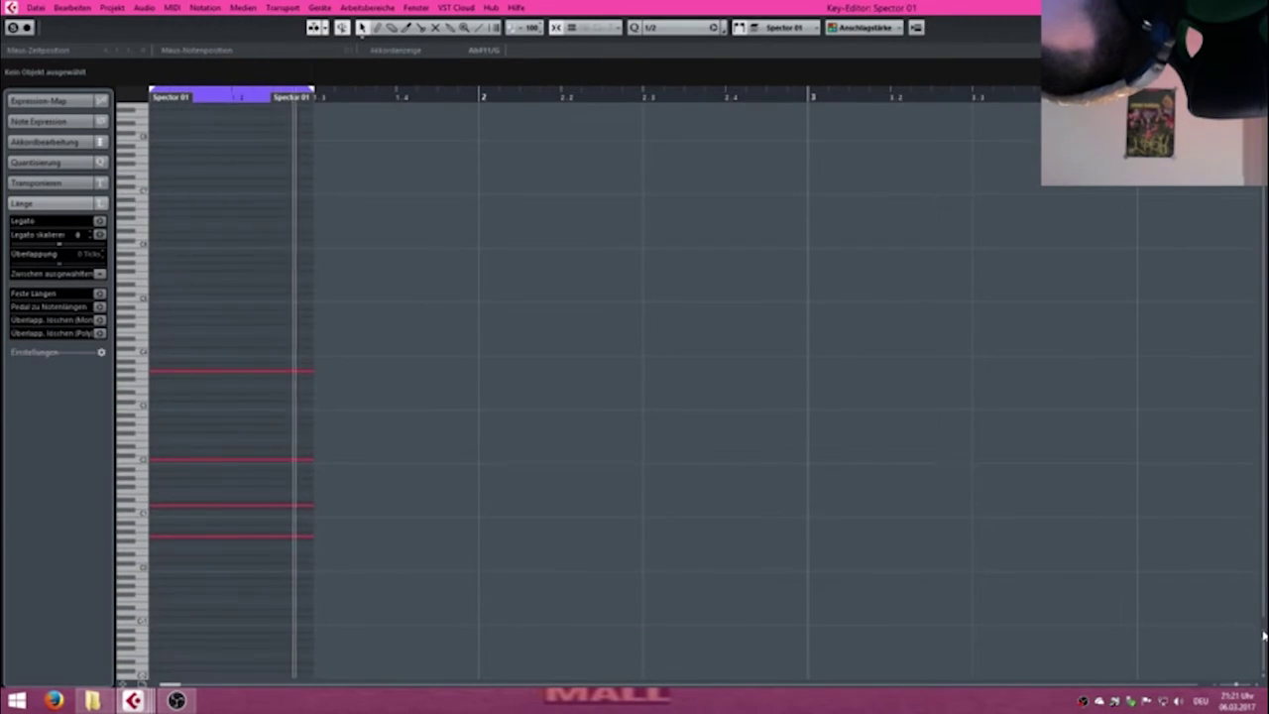
{"action": "key", "text": "ctrl+a"}
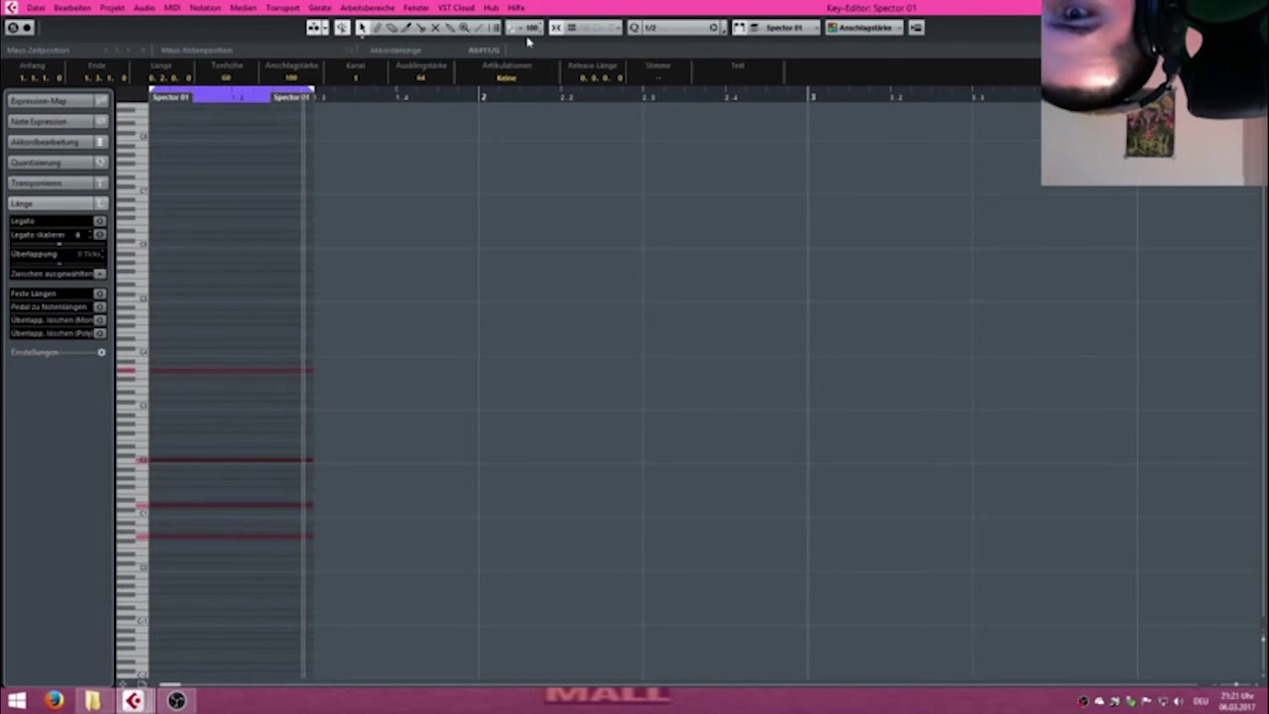
{"action": "left_click", "coordinate": [694, 27]}
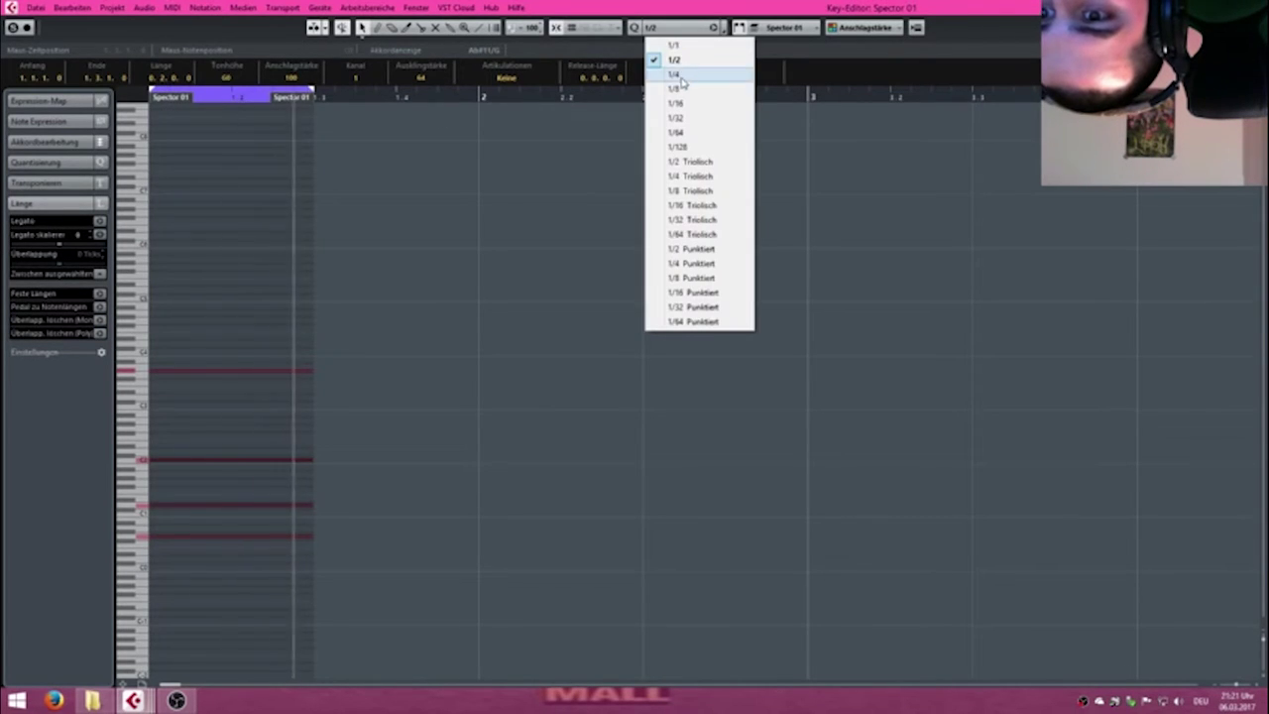
{"action": "left_click", "coordinate": [678, 89]}
{"action": "left_click_drag", "start_coordinate": [308, 370], "coordinate": [190, 371]}
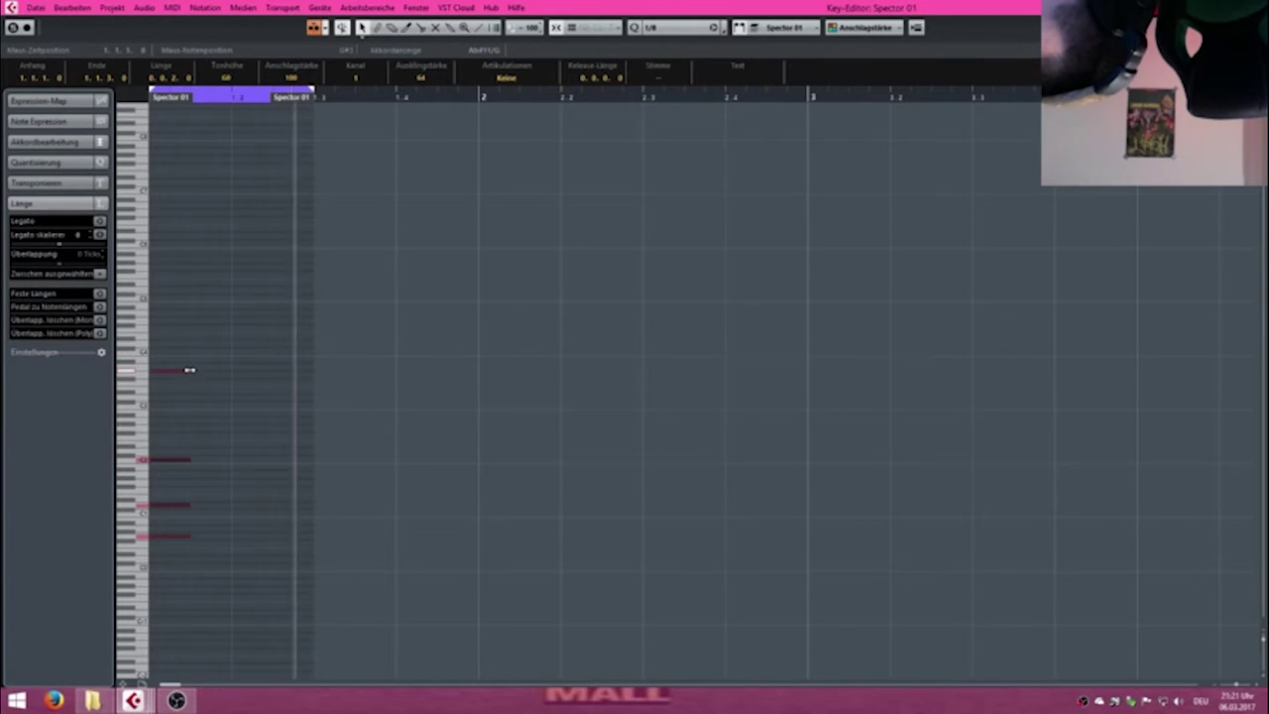
Set the quantize value to 1/4 and reopen the Spector 01 part in a separate Key Editor window.
{"action": "left_click", "coordinate": [683, 27]}
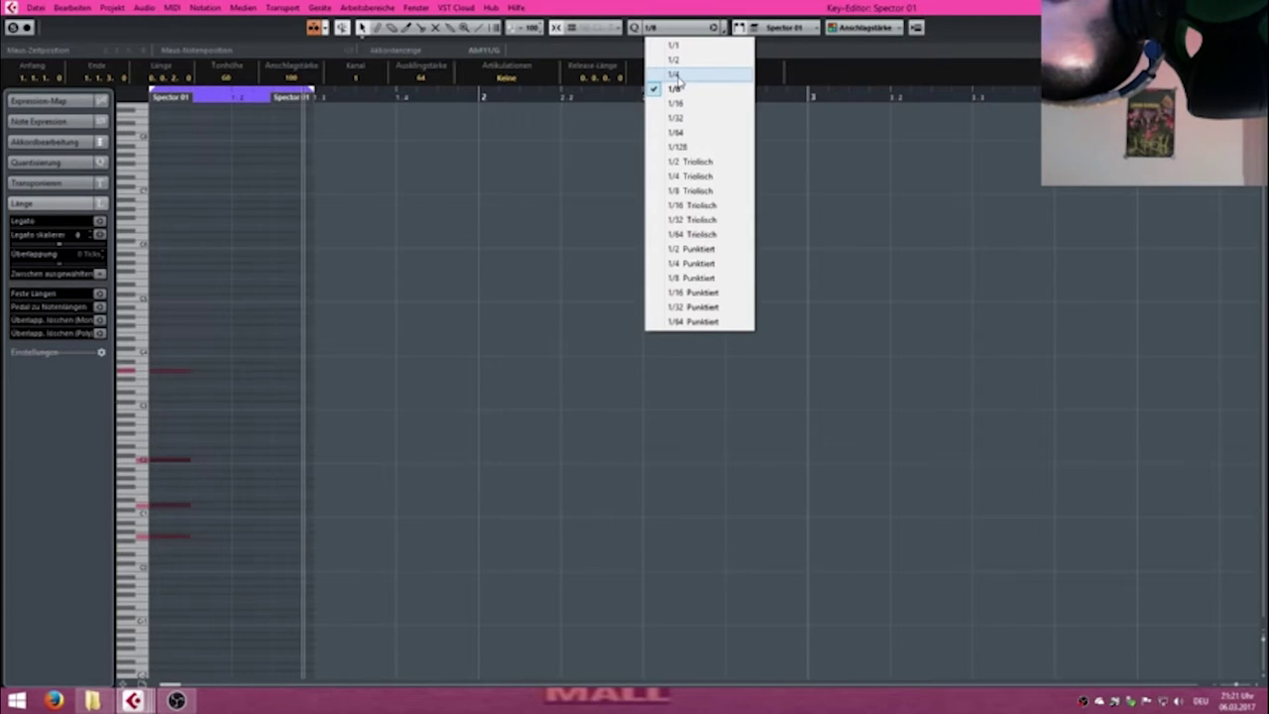
{"action": "left_click", "coordinate": [675, 76]}
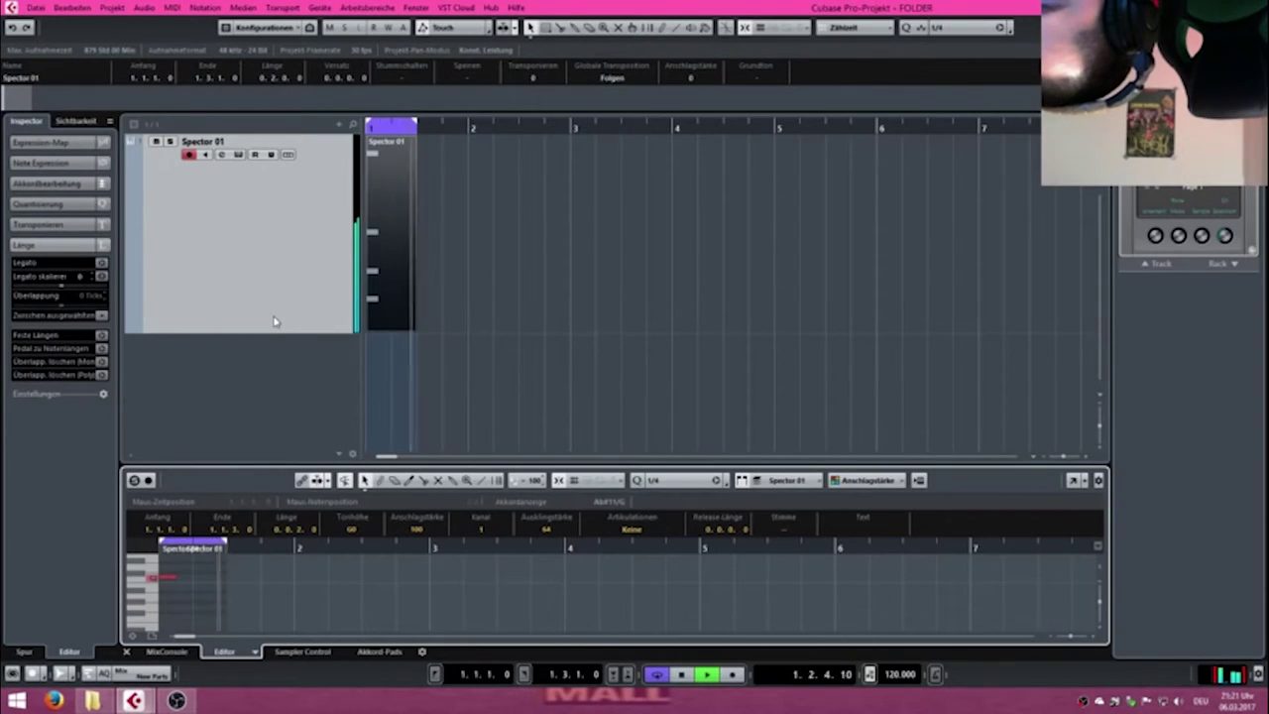
{"action": "double_click", "coordinate": [393, 268]}
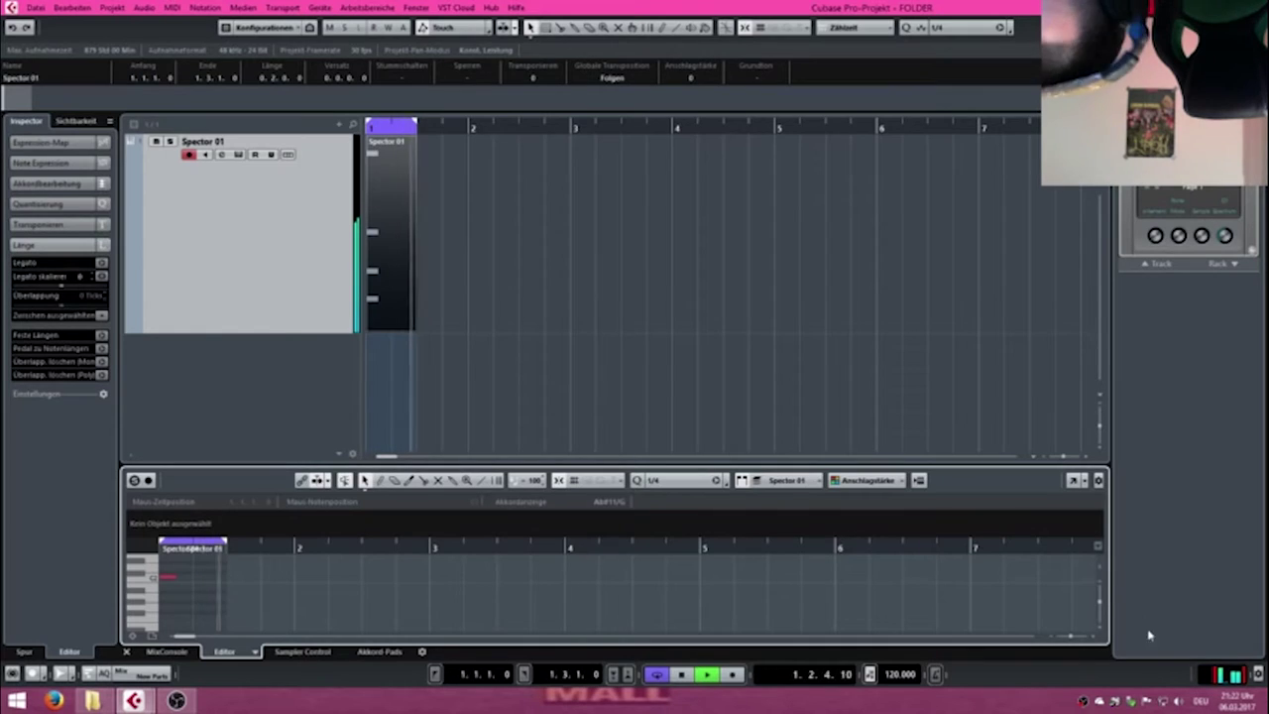
{"action": "left_click", "coordinate": [1072, 480]}
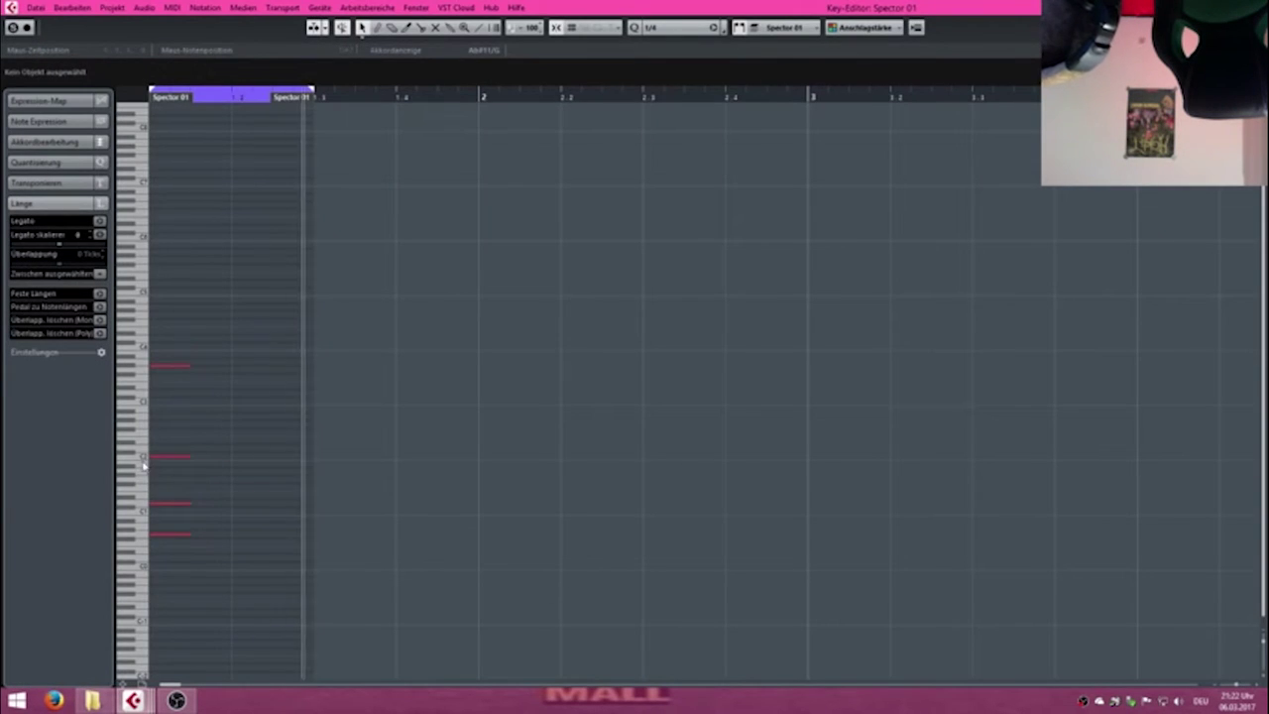
Move the lowest note to C0, the second-lowest to C1 and the highest to C3.
{"action": "left_click", "coordinate": [167, 537]}
{"action": "left_click_drag", "start_coordinate": [167, 536], "coordinate": [161, 567]}
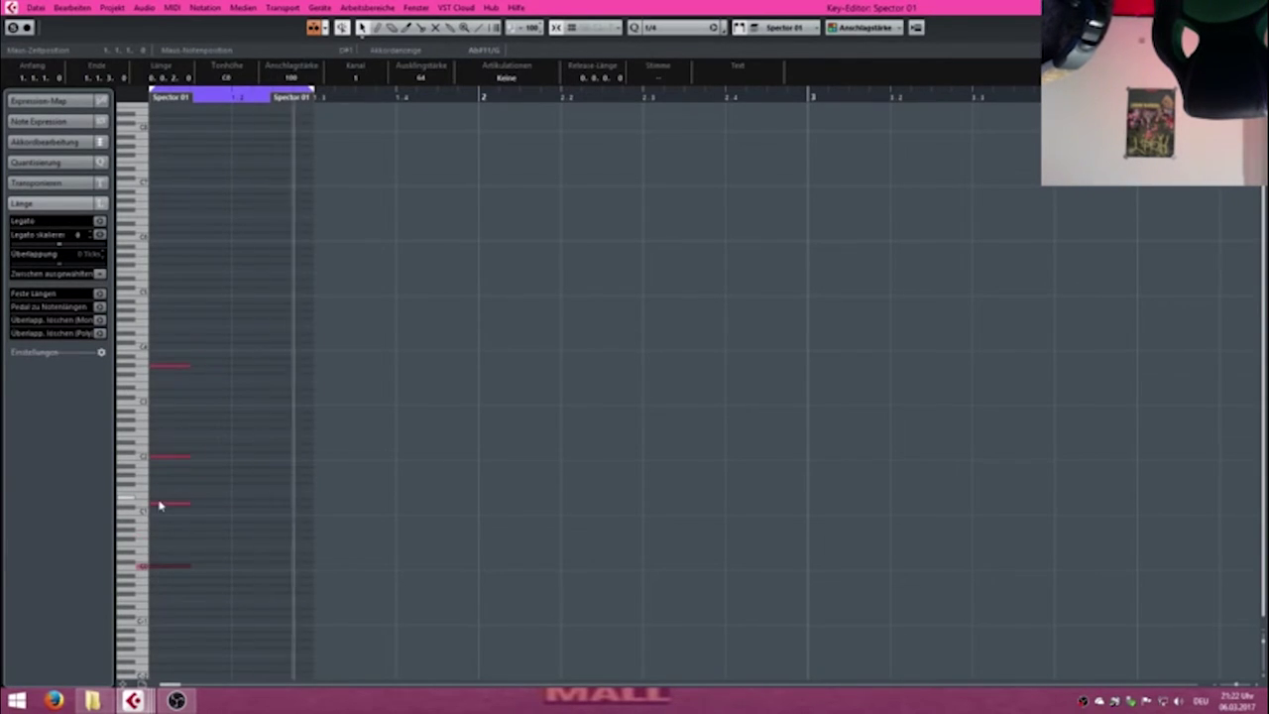
{"action": "left_click_drag", "start_coordinate": [159, 505], "coordinate": [159, 510]}
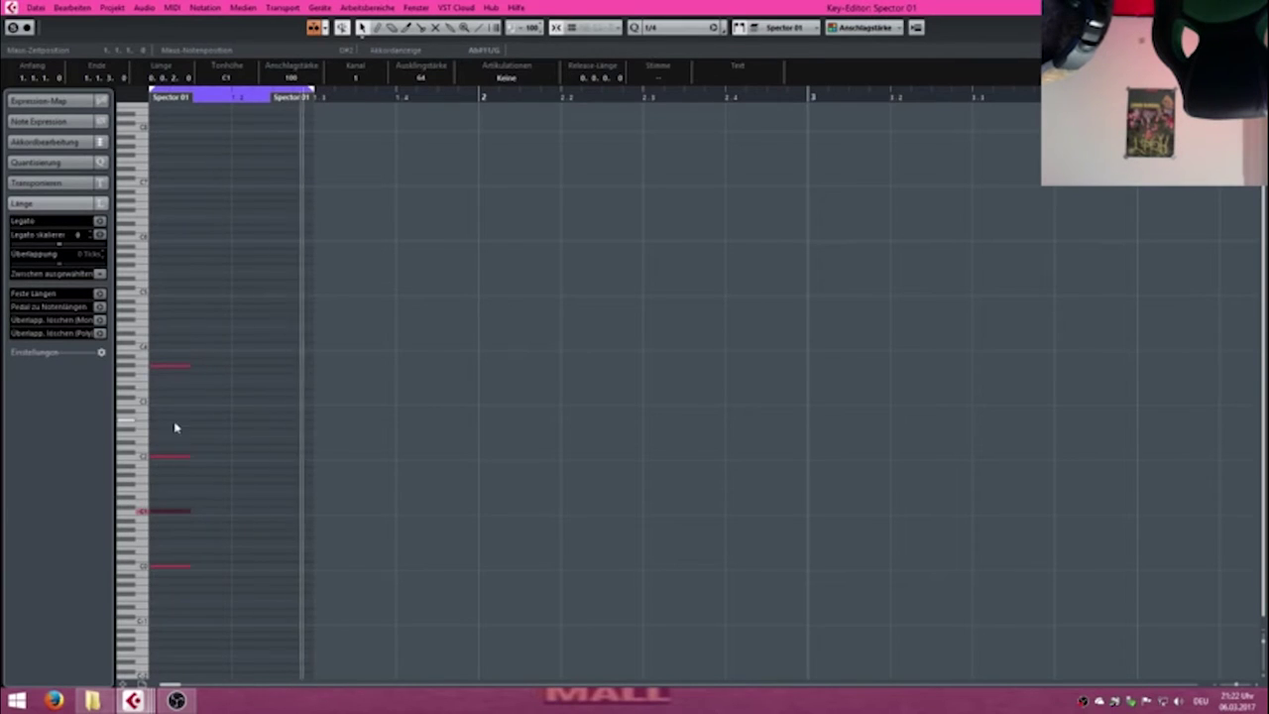
{"action": "left_click_drag", "start_coordinate": [170, 367], "coordinate": [205, 403]}
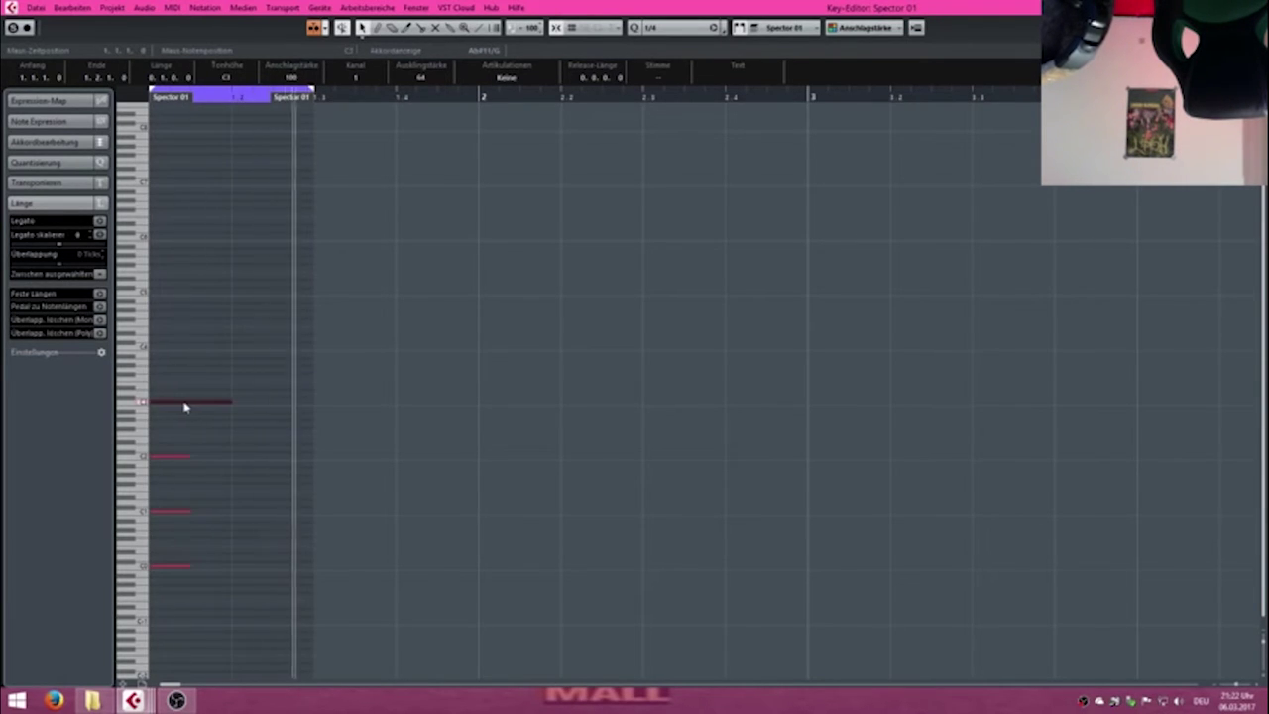
With 1/8 quantize, stagger the notes: C1 at 1.1.3, C2 at 1.2.1 and an eighth-long C3 at 1.2.3, and close the Key Editor.
{"action": "left_click_drag", "start_coordinate": [183, 407], "coordinate": [226, 406]}
{"action": "left_click", "coordinate": [674, 27]}
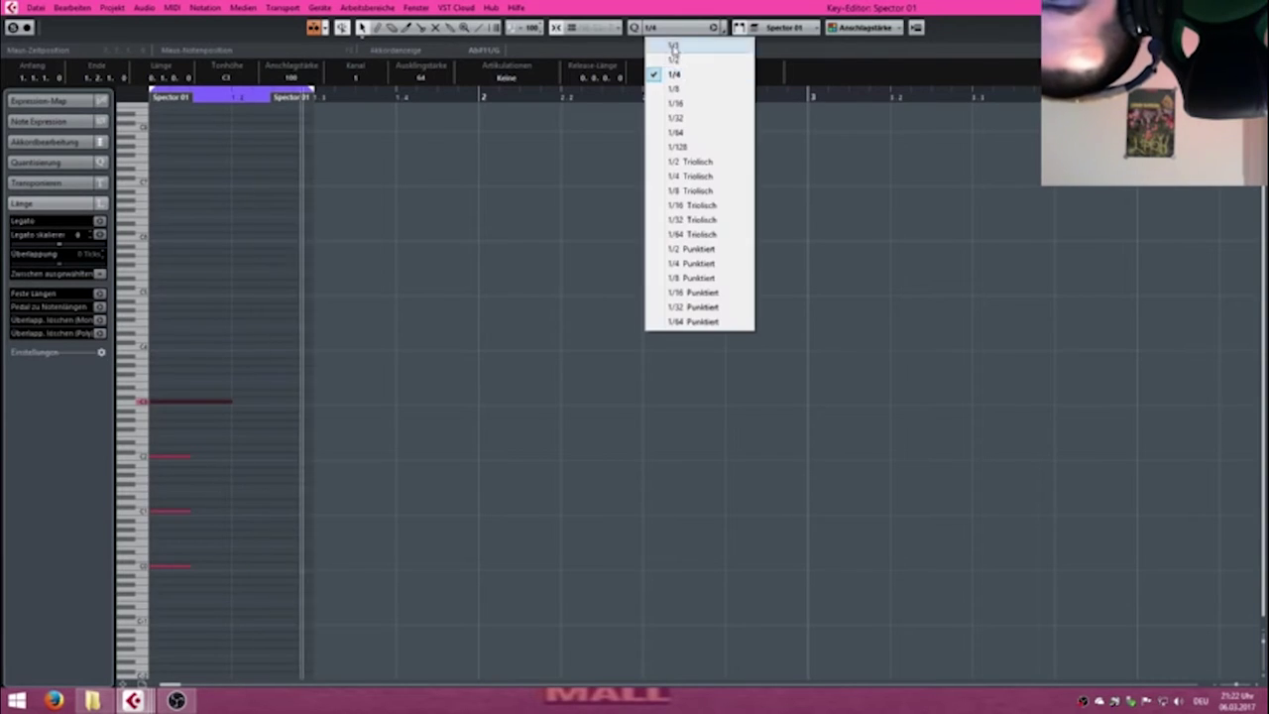
{"action": "left_click", "coordinate": [674, 88]}
{"action": "left_click_drag", "start_coordinate": [234, 404], "coordinate": [287, 405]}
{"action": "left_click_drag", "start_coordinate": [181, 510], "coordinate": [209, 509]}
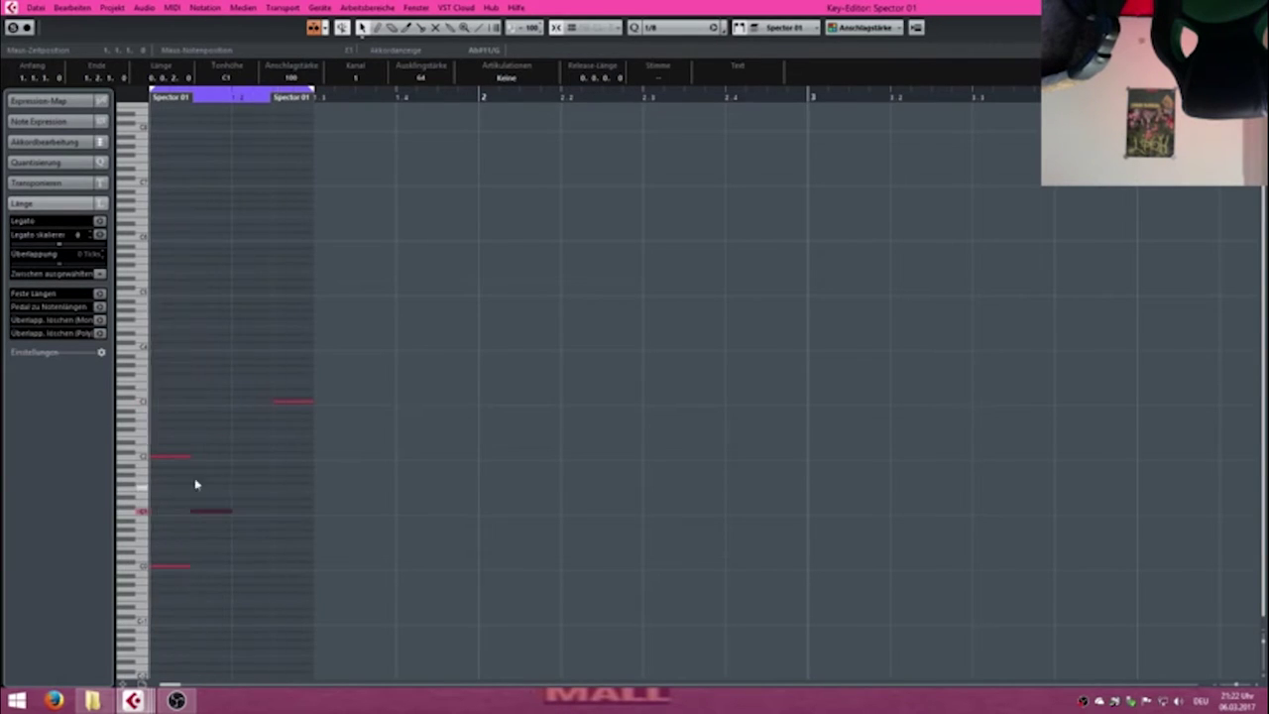
{"action": "left_click_drag", "start_coordinate": [175, 459], "coordinate": [255, 462]}
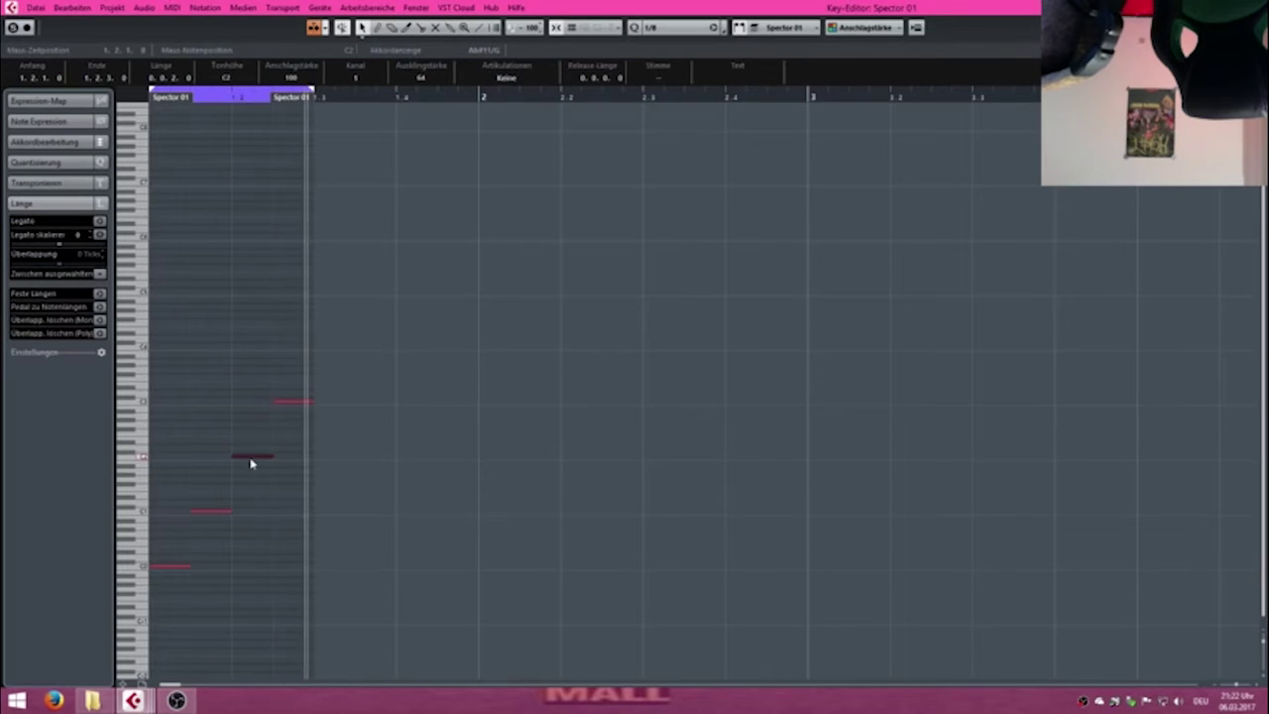
{"action": "left_click", "coordinate": [1256, 7]}
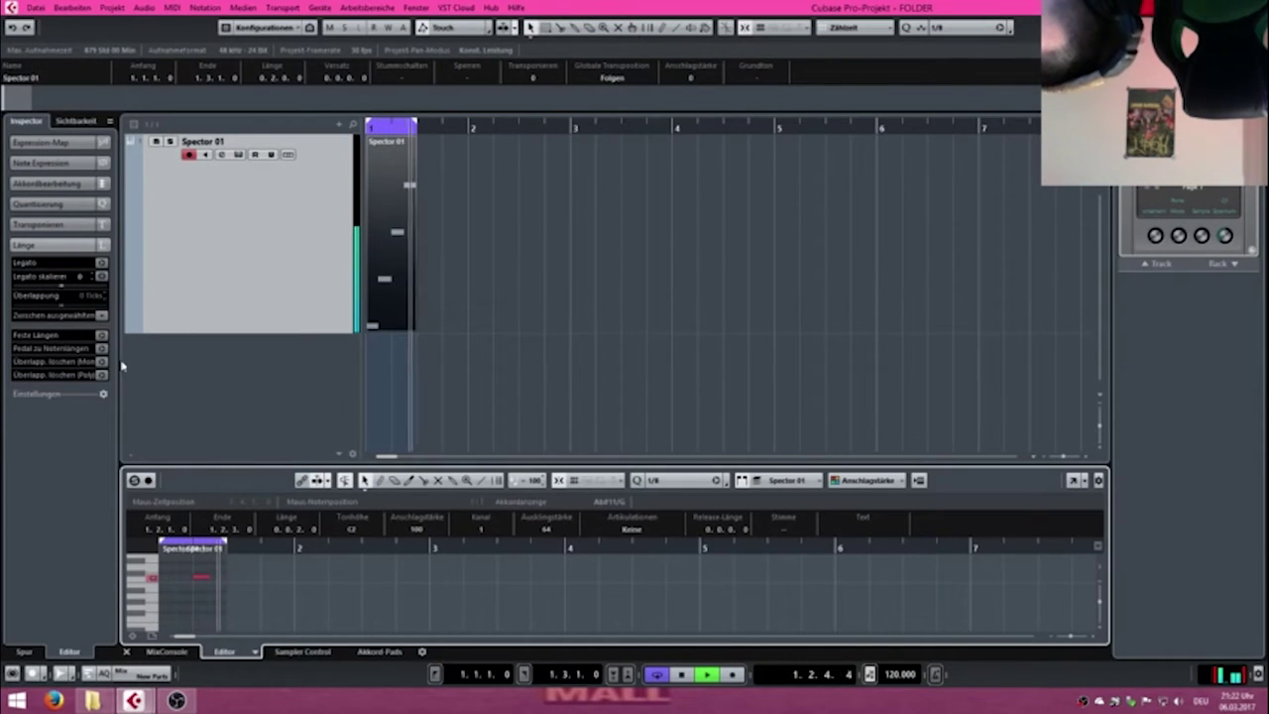
Assign the picture of the round drum on a tilted stand to the Spector 01 track.
{"action": "left_click", "coordinate": [166, 266]}
{"action": "double_click", "coordinate": [176, 266]}
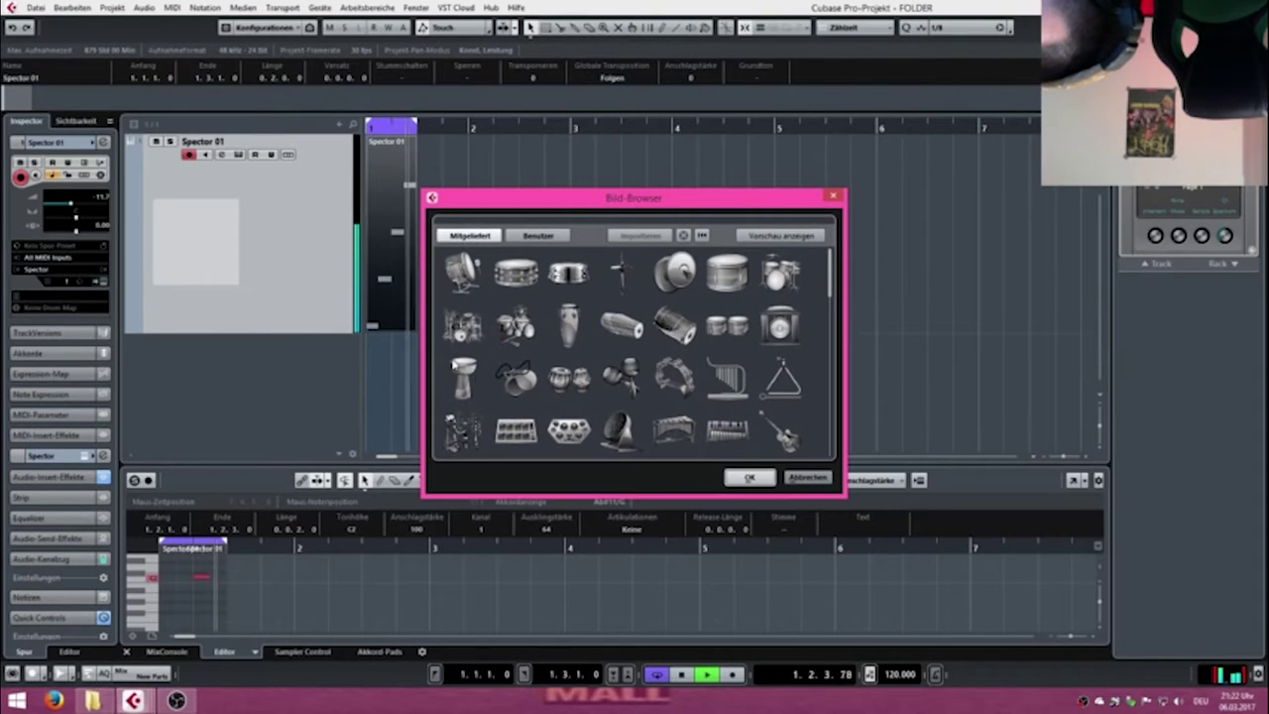
{"action": "left_click", "coordinate": [609, 437]}
{"action": "double_click", "coordinate": [609, 437]}
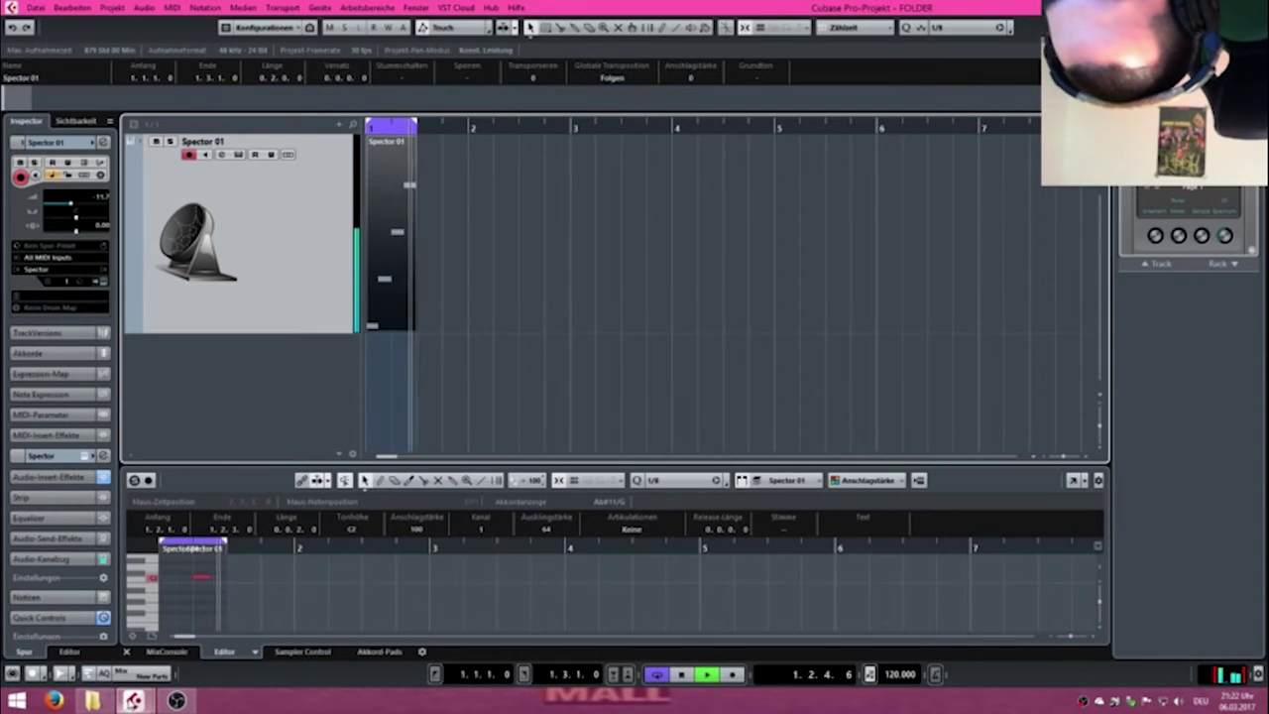
Check the stream in OBS and return to the Cubase project.
{"action": "left_click", "coordinate": [177, 701]}
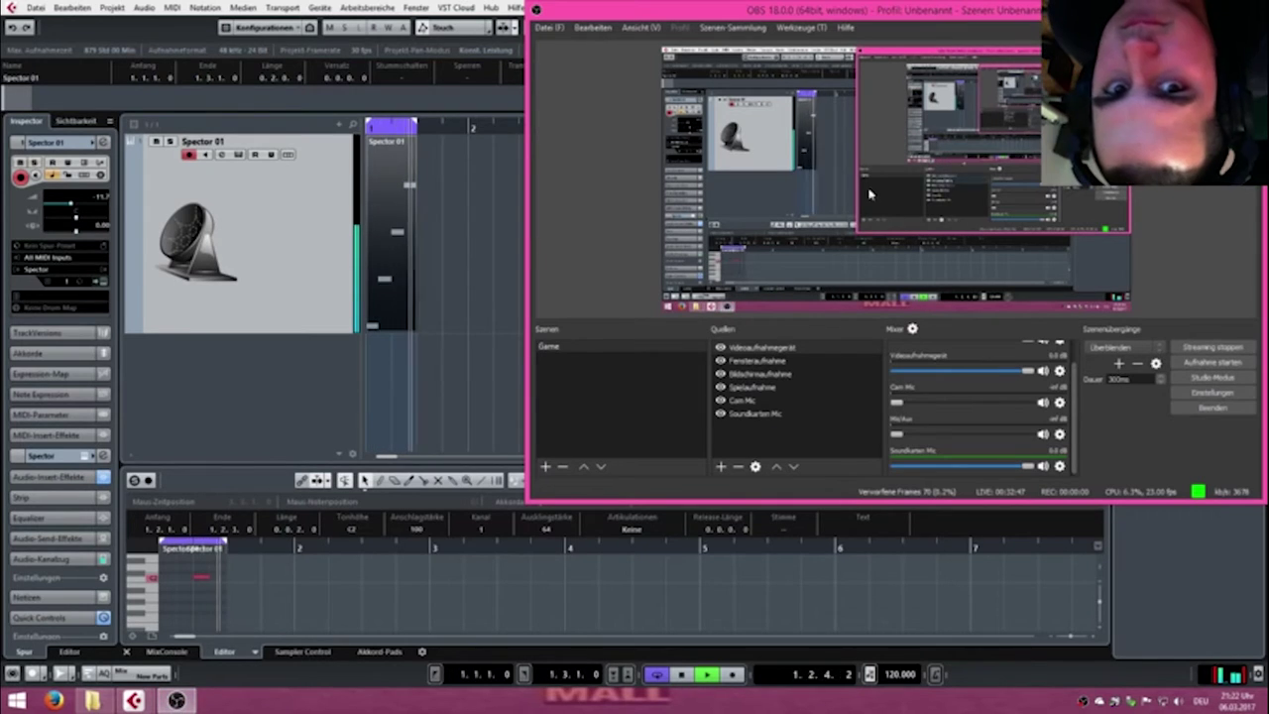
{"action": "left_click", "coordinate": [176, 701]}
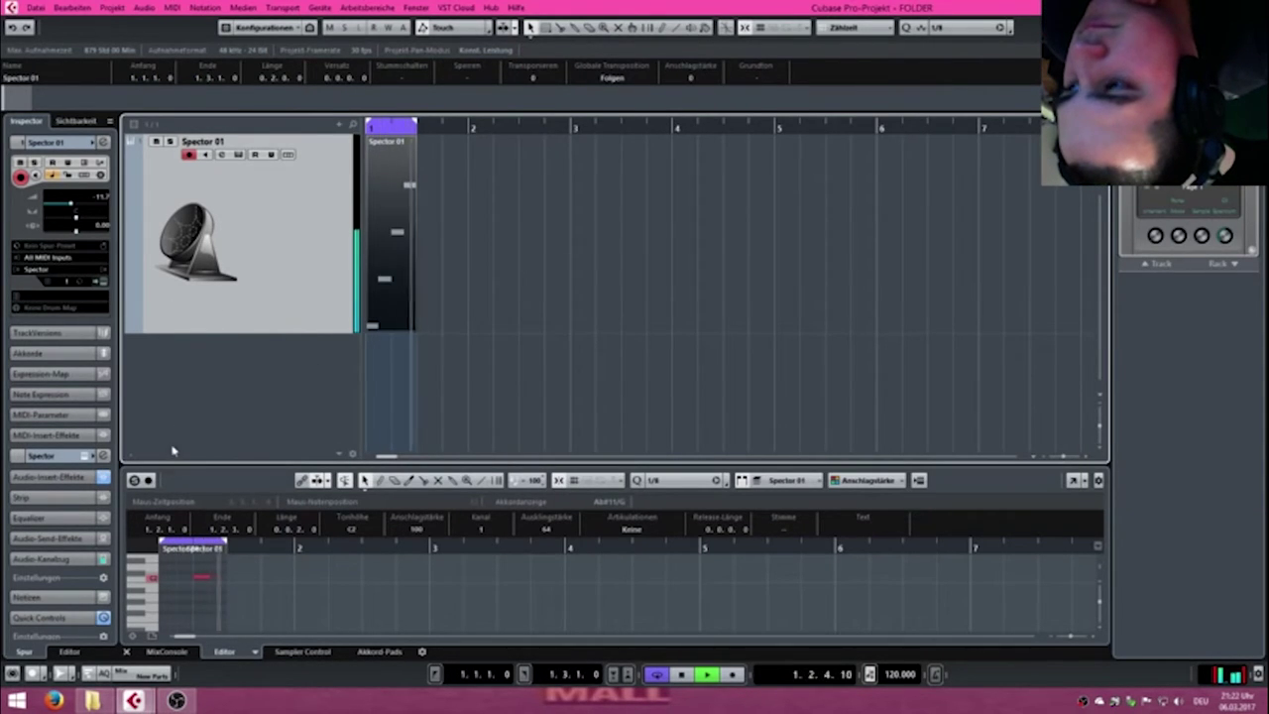
Open the Spector instrument, show its LFO page and set spectrum filter A to String body.
{"action": "left_click", "coordinate": [103, 282]}
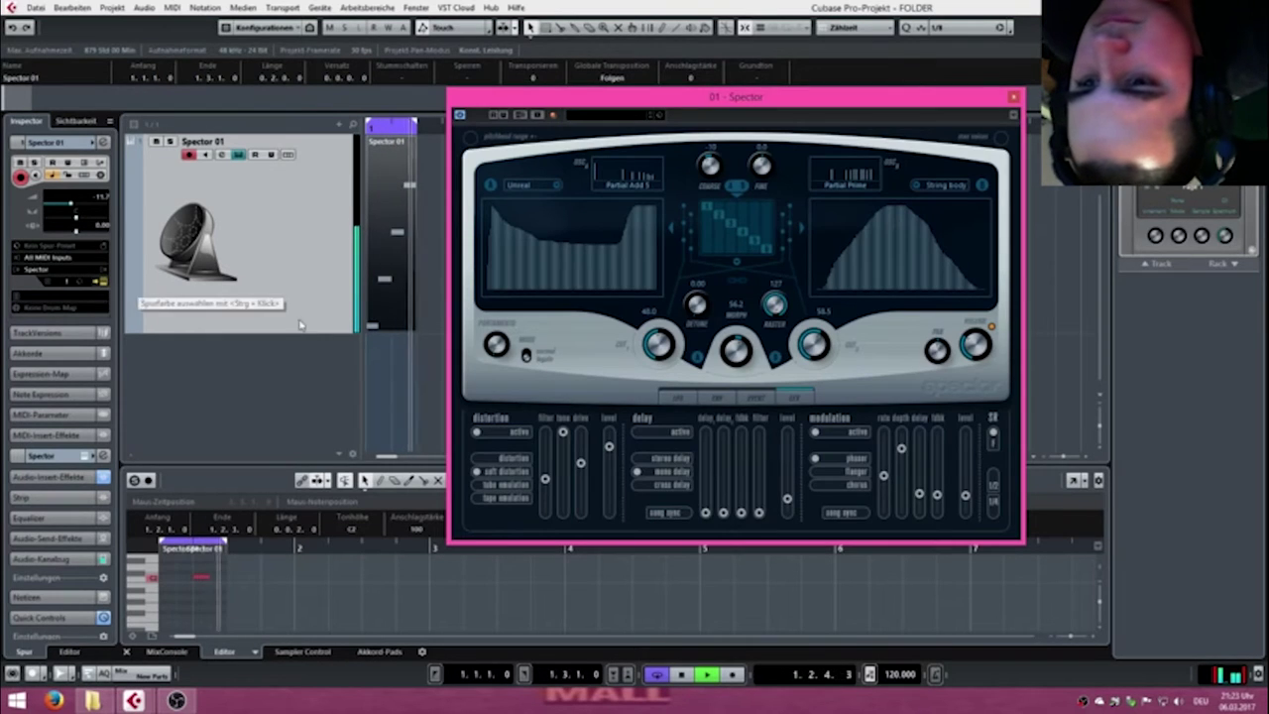
{"action": "left_click", "coordinate": [678, 398]}
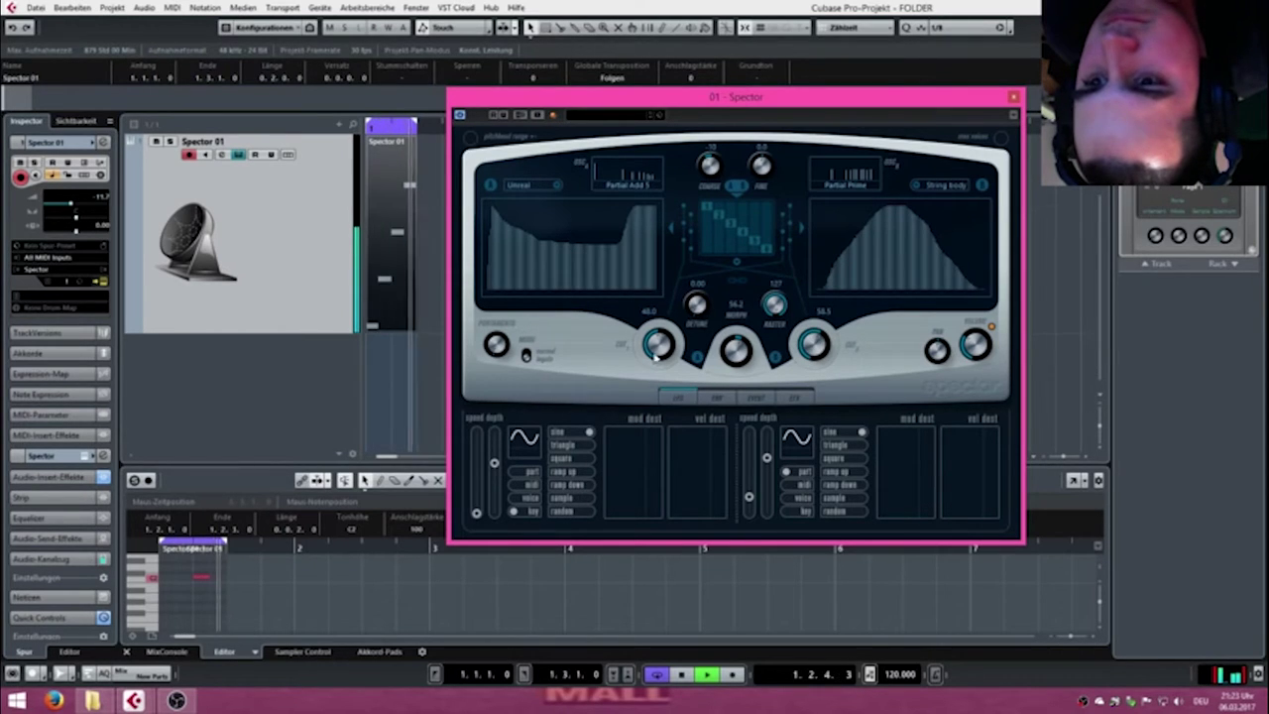
{"action": "left_click", "coordinate": [525, 184]}
{"action": "left_click", "coordinate": [540, 212]}
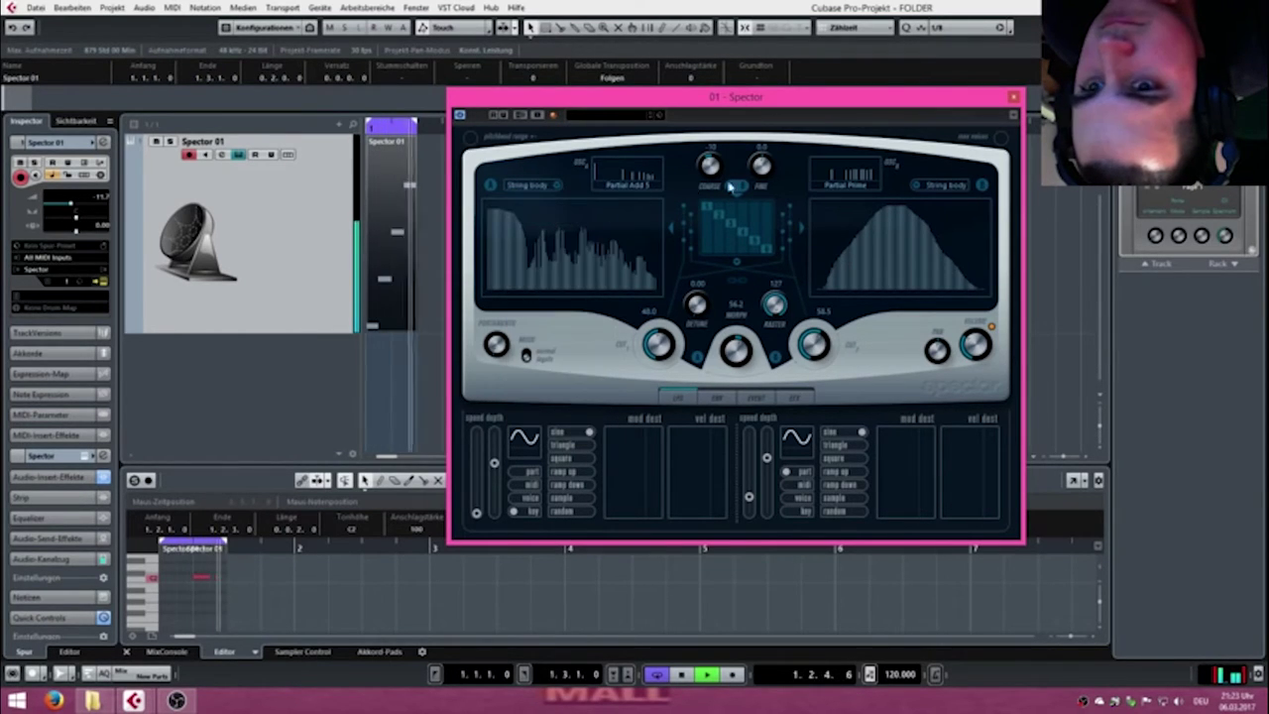
Try another curve for spectrum filter B, reload String body there and set the coarse tuning to 0.
{"action": "left_click", "coordinate": [957, 193]}
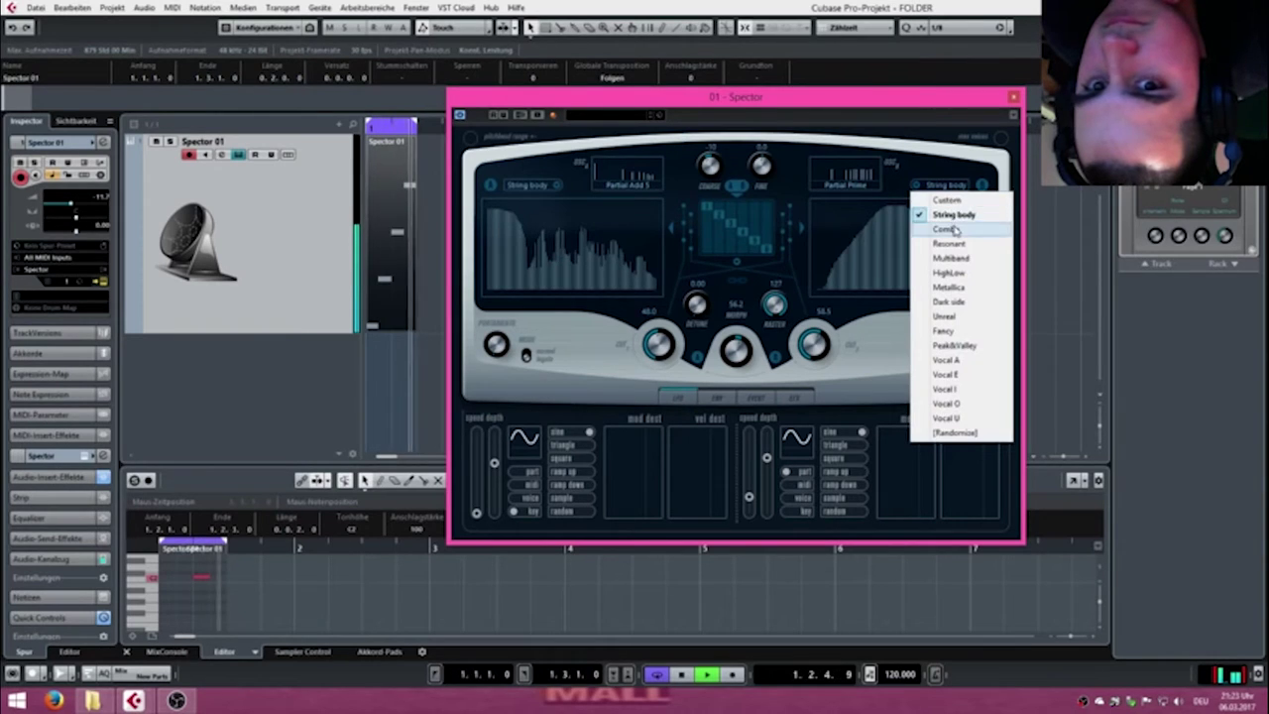
{"action": "left_click", "coordinate": [946, 229]}
{"action": "left_click", "coordinate": [952, 185]}
{"action": "left_click", "coordinate": [953, 215]}
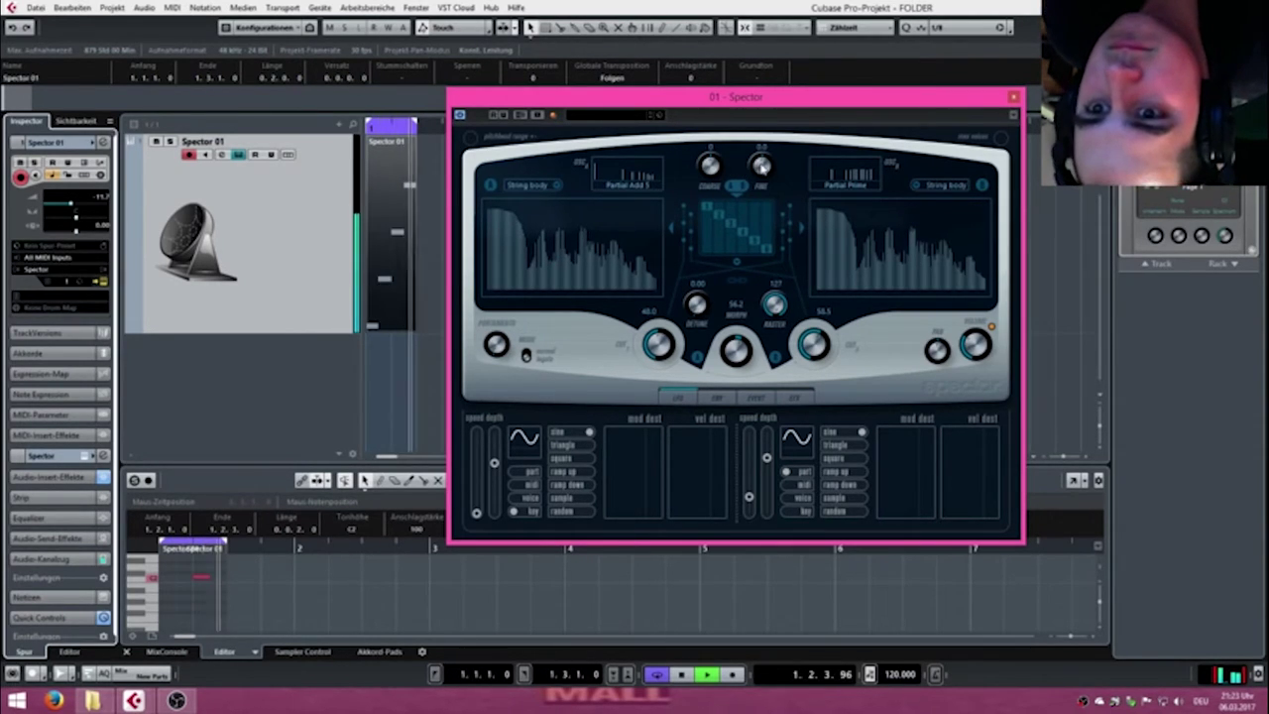
Set Spector's detune to 1.49 and both cut knobs to 100, and sweep raster down to 0 and back to 127.
{"action": "left_click_drag", "start_coordinate": [699, 301], "coordinate": [772, 303]}
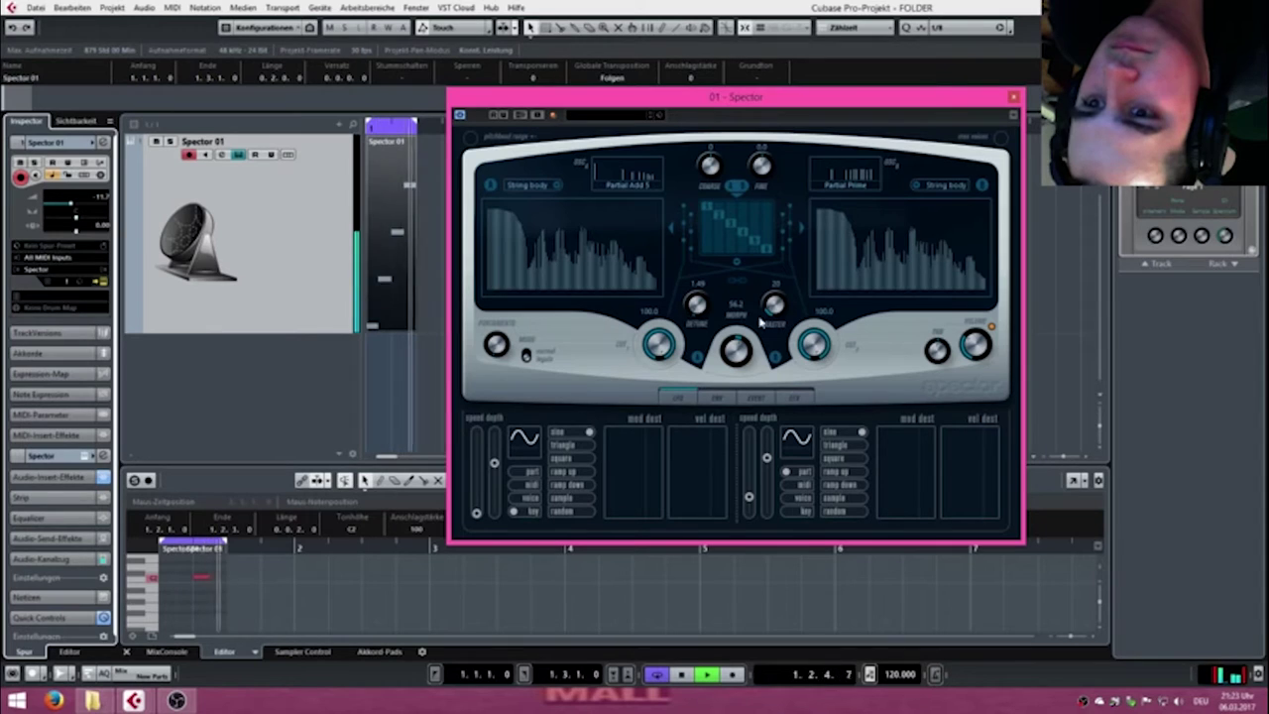
{"action": "left_click_drag", "start_coordinate": [788, 311], "coordinate": [763, 161]}
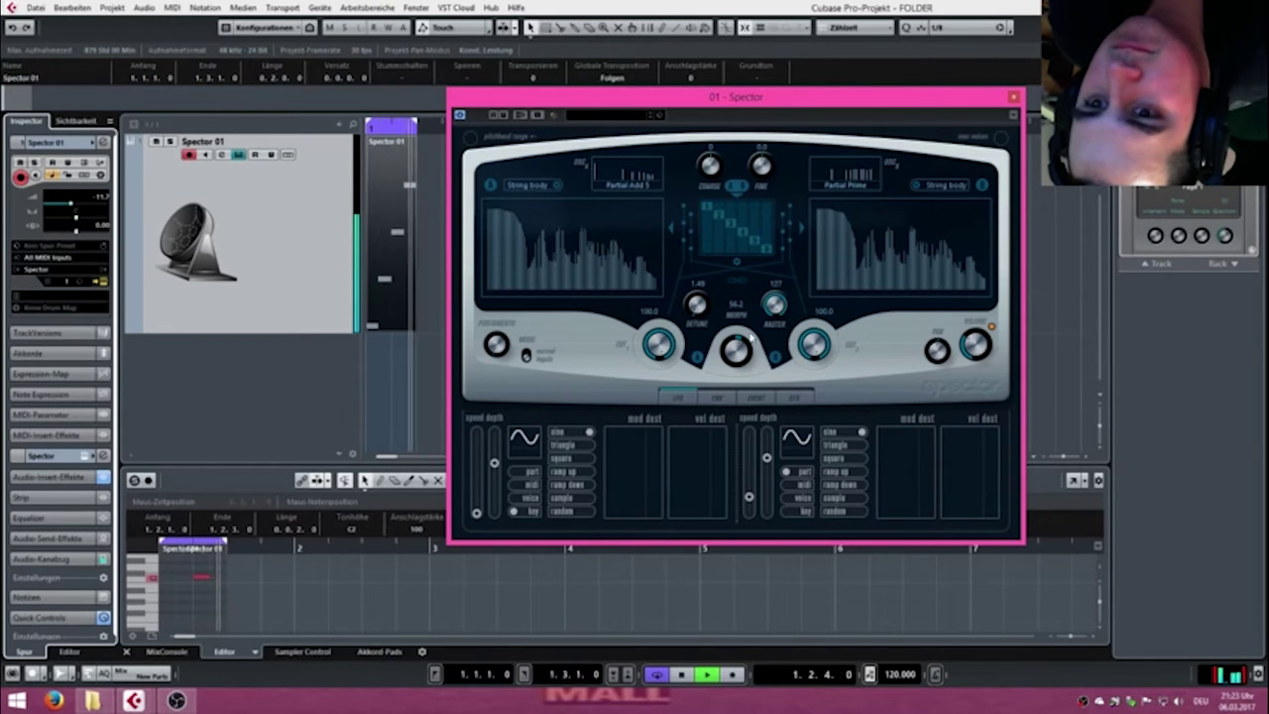
{"action": "left_click_drag", "start_coordinate": [774, 308], "coordinate": [806, 580]}
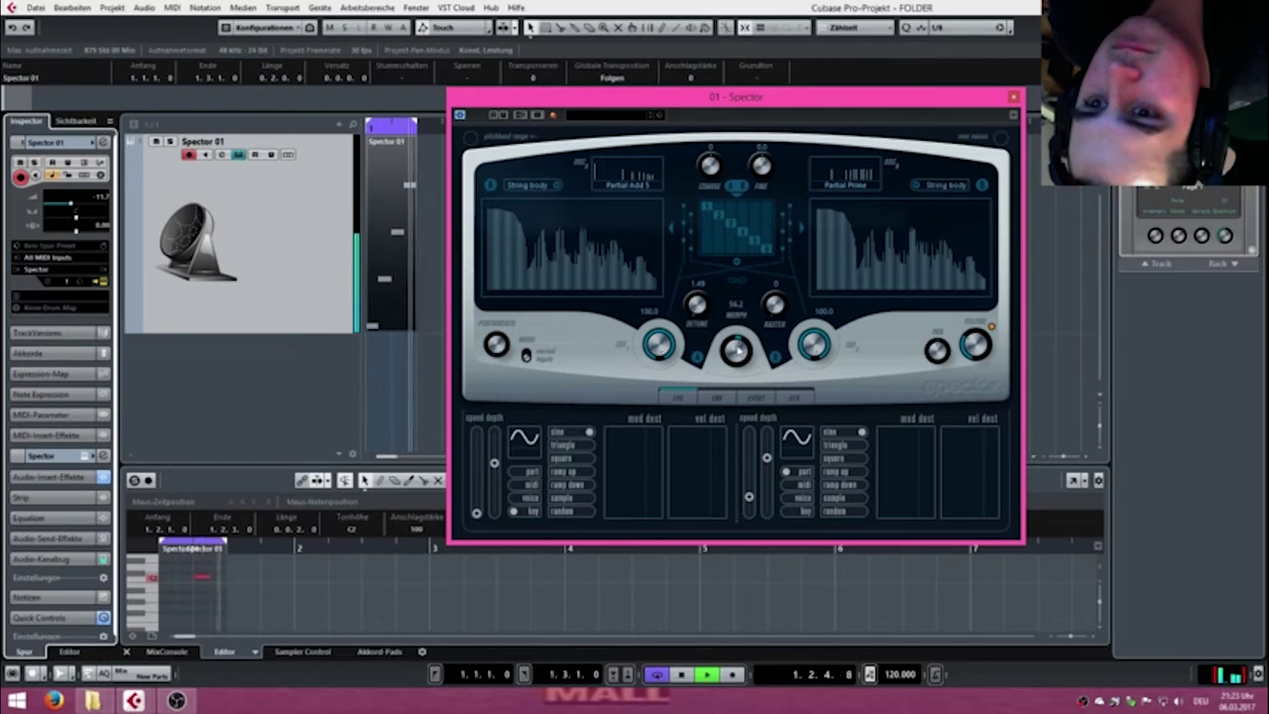
{"action": "left_click_drag", "start_coordinate": [772, 325], "coordinate": [787, 112]}
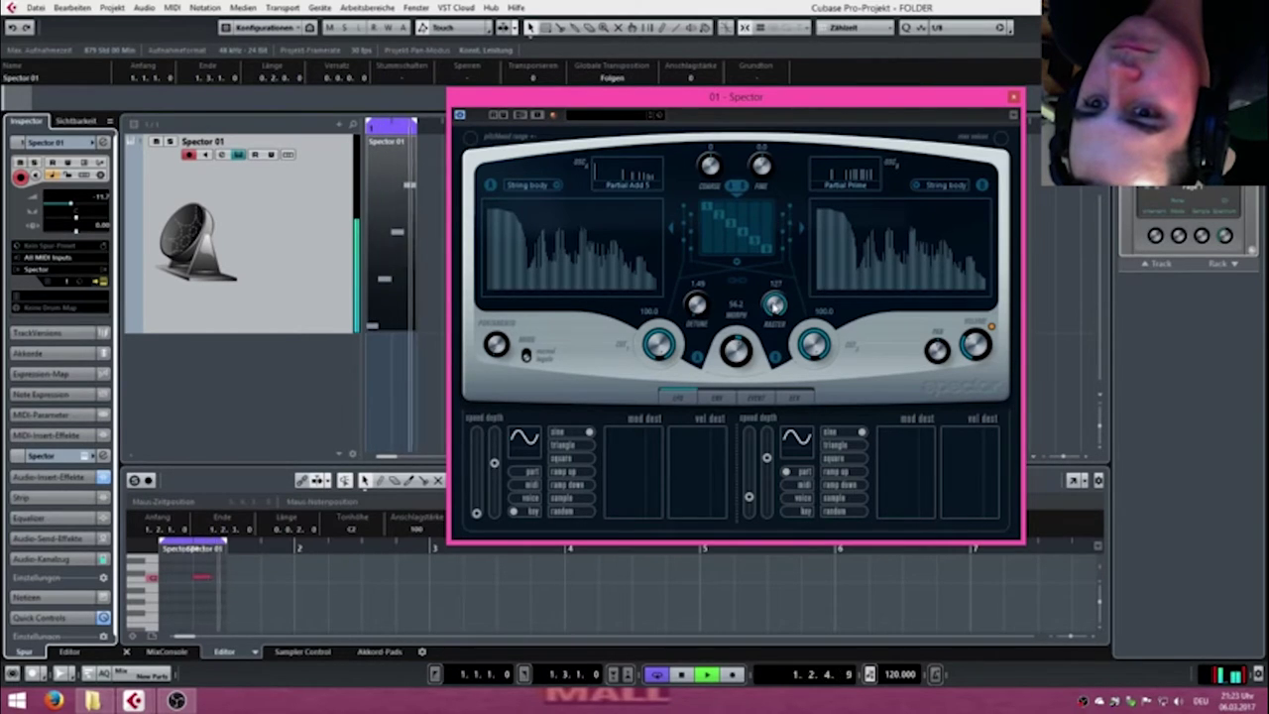
Set Spector's second cut to 54.0 and first cut to 51.0, and close the instrument window.
{"action": "left_click_drag", "start_coordinate": [813, 343], "coordinate": [814, 424]}
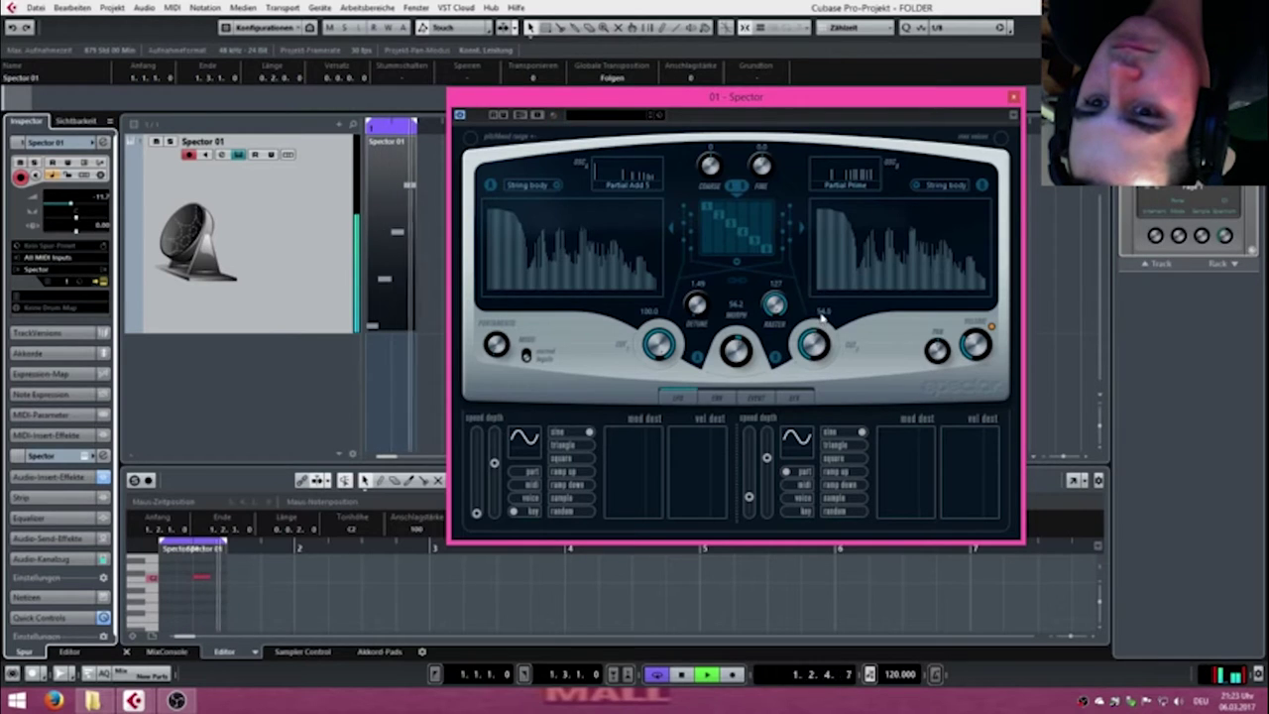
{"action": "left_click_drag", "start_coordinate": [657, 344], "coordinate": [666, 398]}
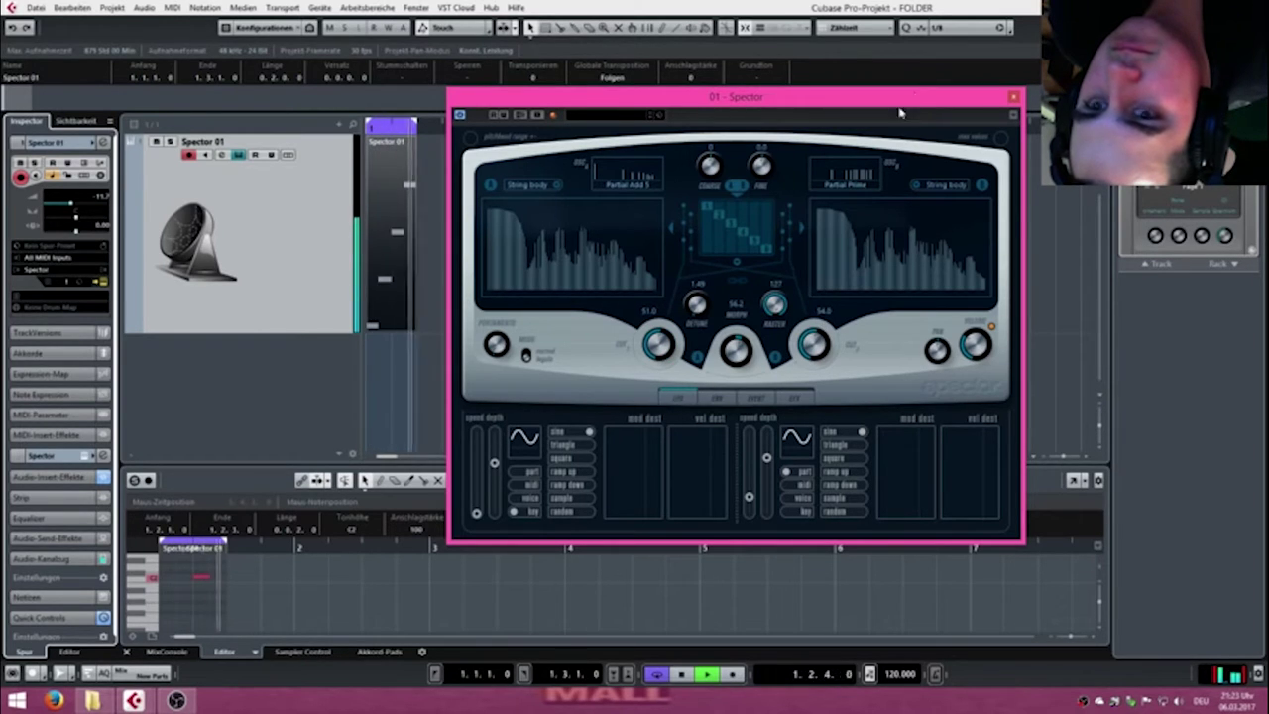
{"action": "left_click", "coordinate": [1011, 98]}
In a separate Key Editor window, try all Spector 01 notes an octave lower, raise them two octaves to start at C1, and close the editor.
{"action": "double_click", "coordinate": [398, 228]}
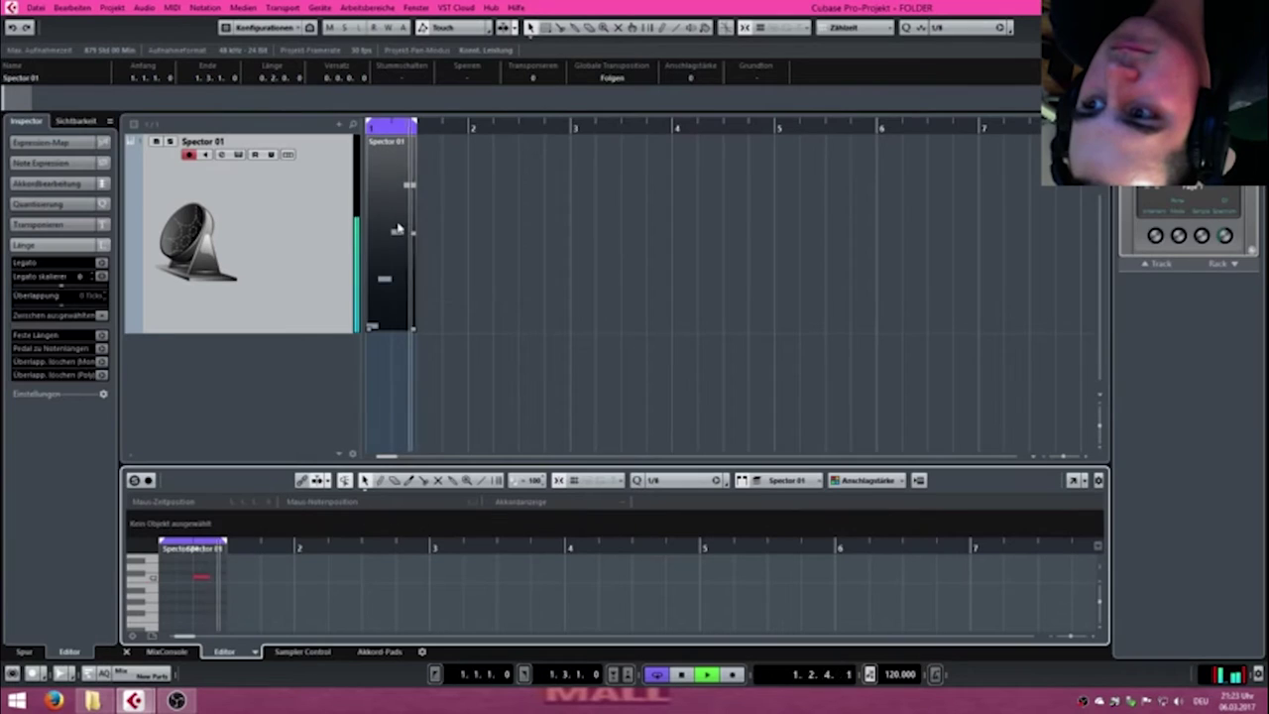
{"action": "left_click", "coordinate": [1072, 480]}
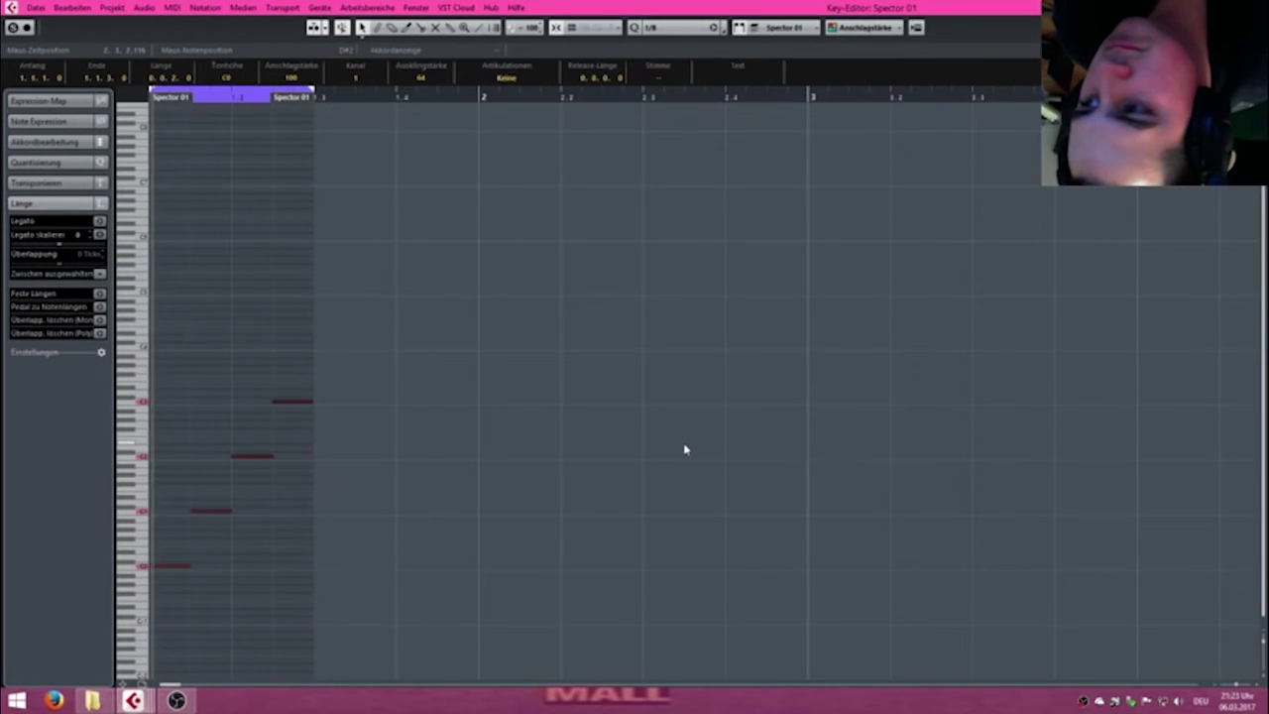
{"action": "key", "text": "shift+Down"}
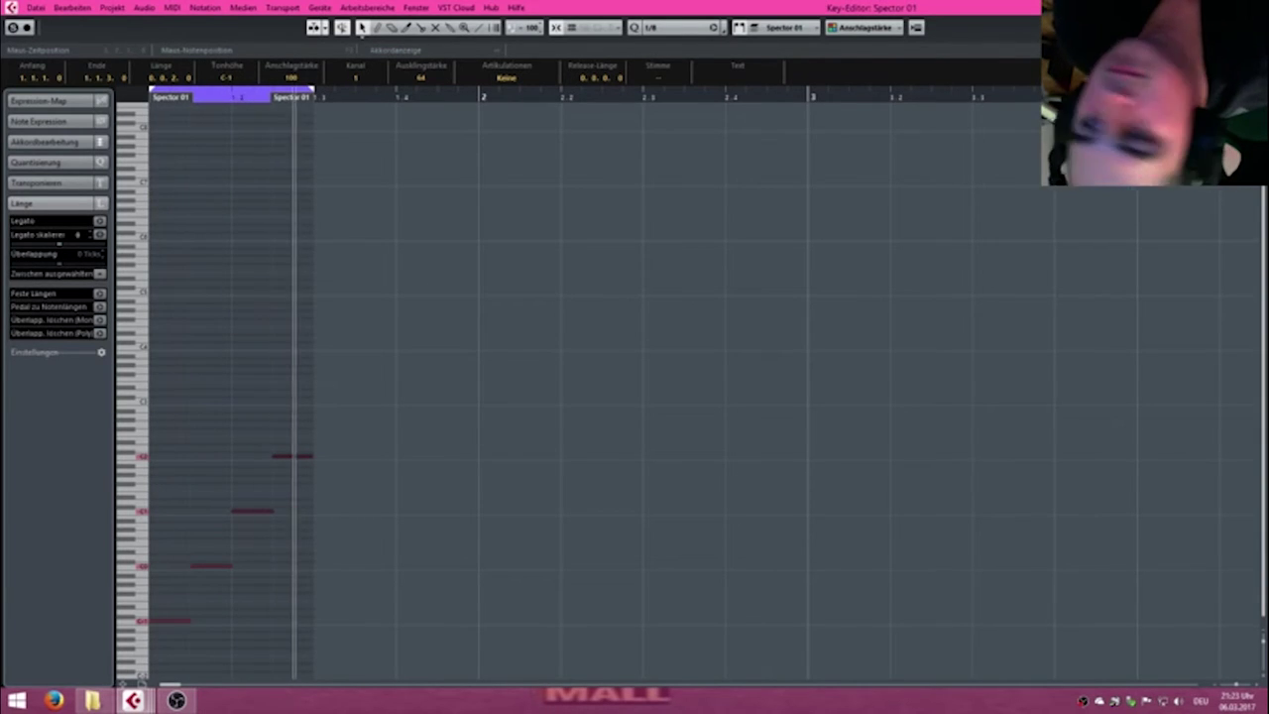
{"action": "key", "text": "shift+Up"}
{"action": "key", "text": "shift+Up"}
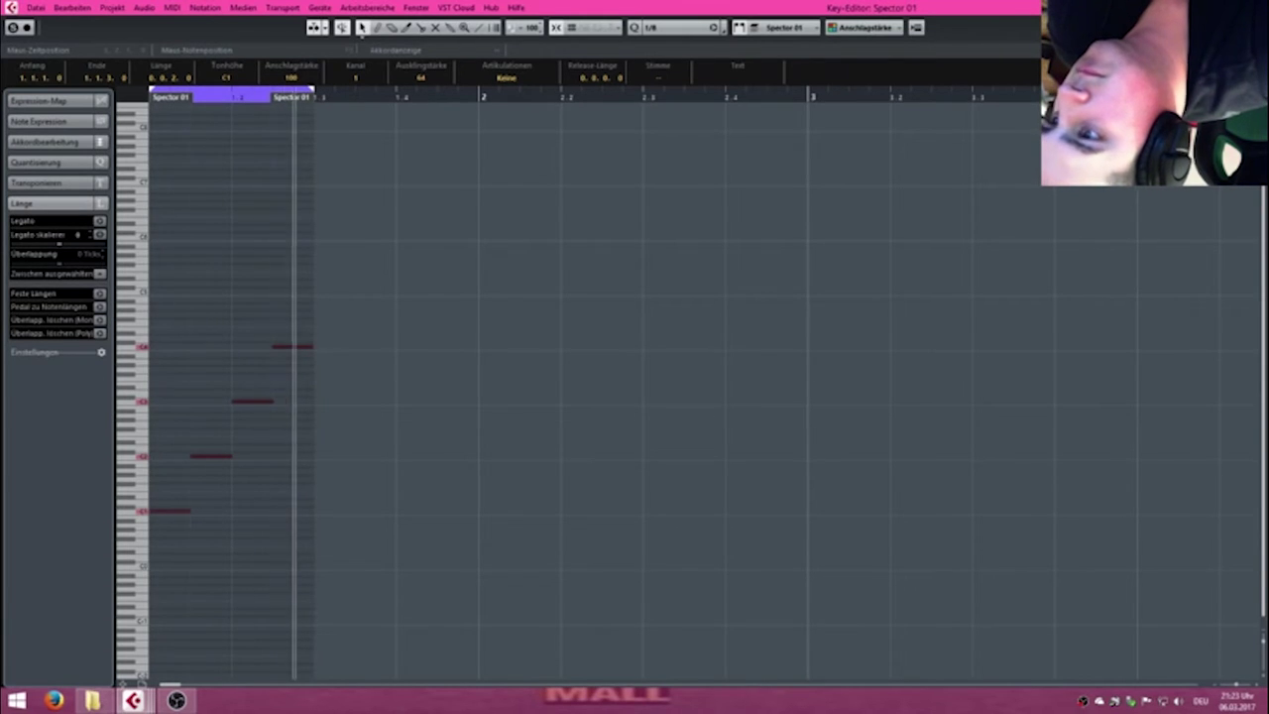
{"action": "left_click", "coordinate": [1256, 8]}
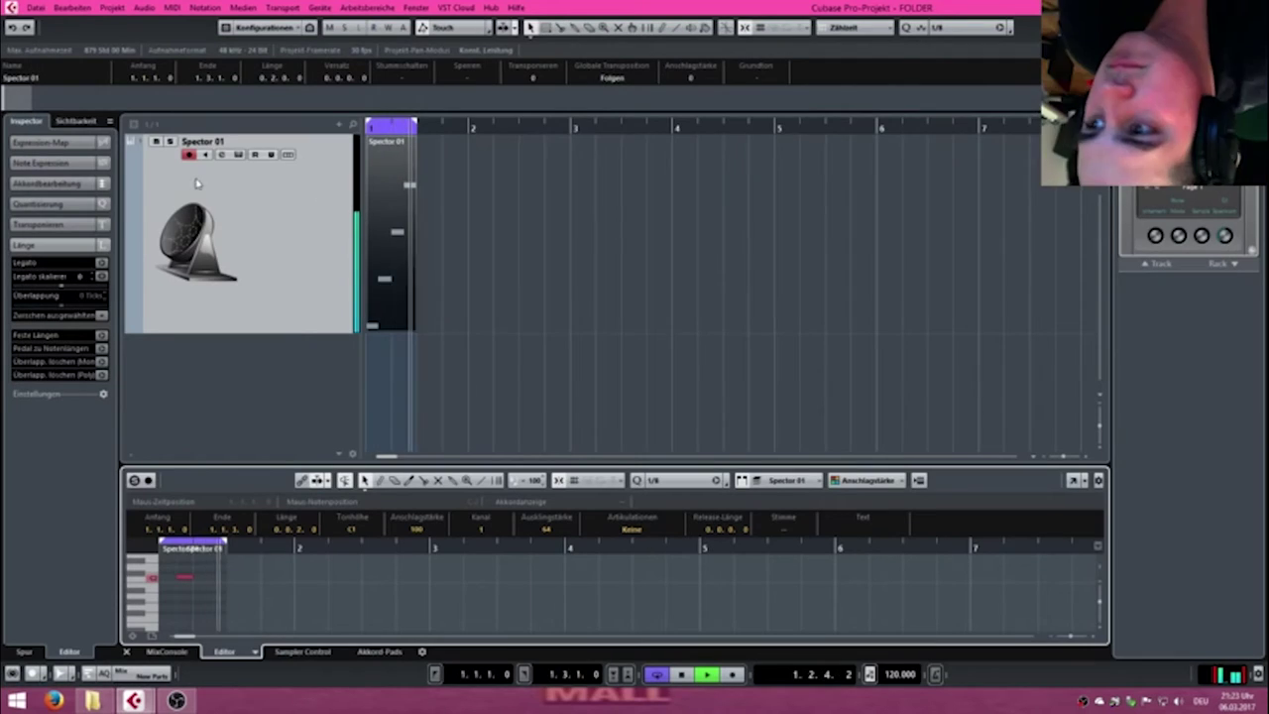
Reopen Spector's instrument window, set coarse tuning to 0, and lower the first cut to 42.5 and the second to 44.0.
{"action": "left_click", "coordinate": [182, 359]}
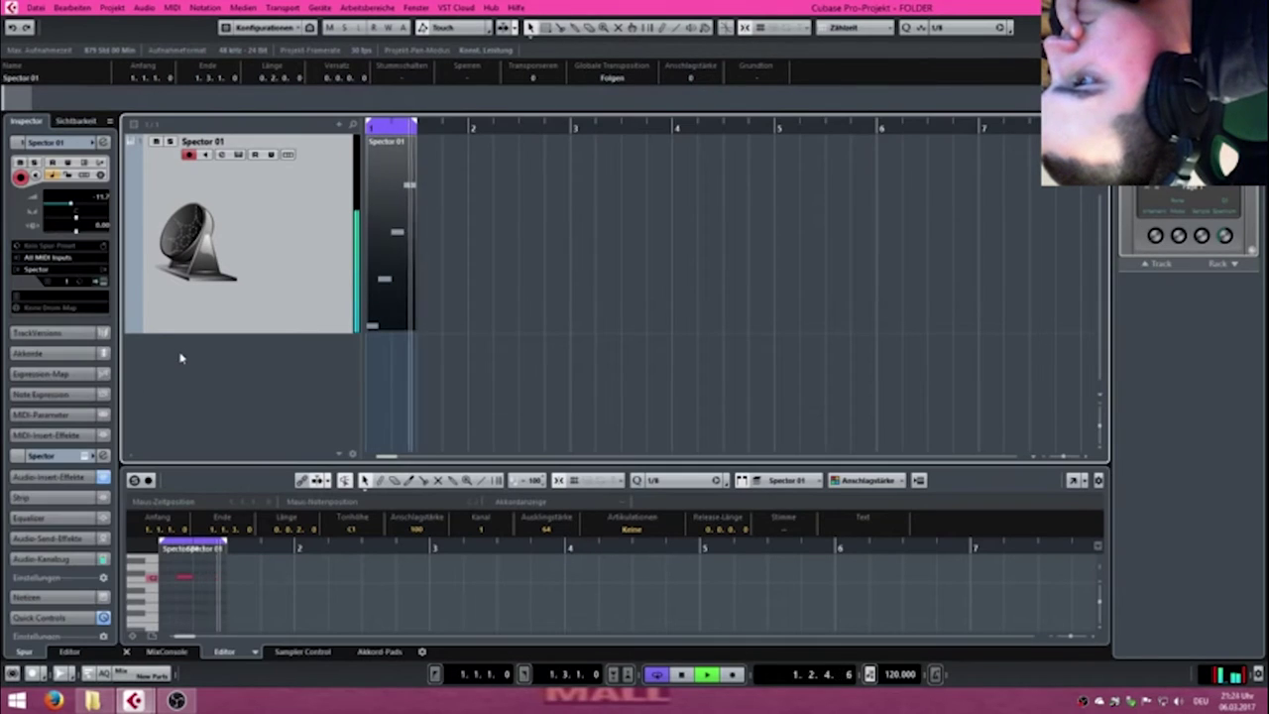
{"action": "left_click", "coordinate": [103, 283]}
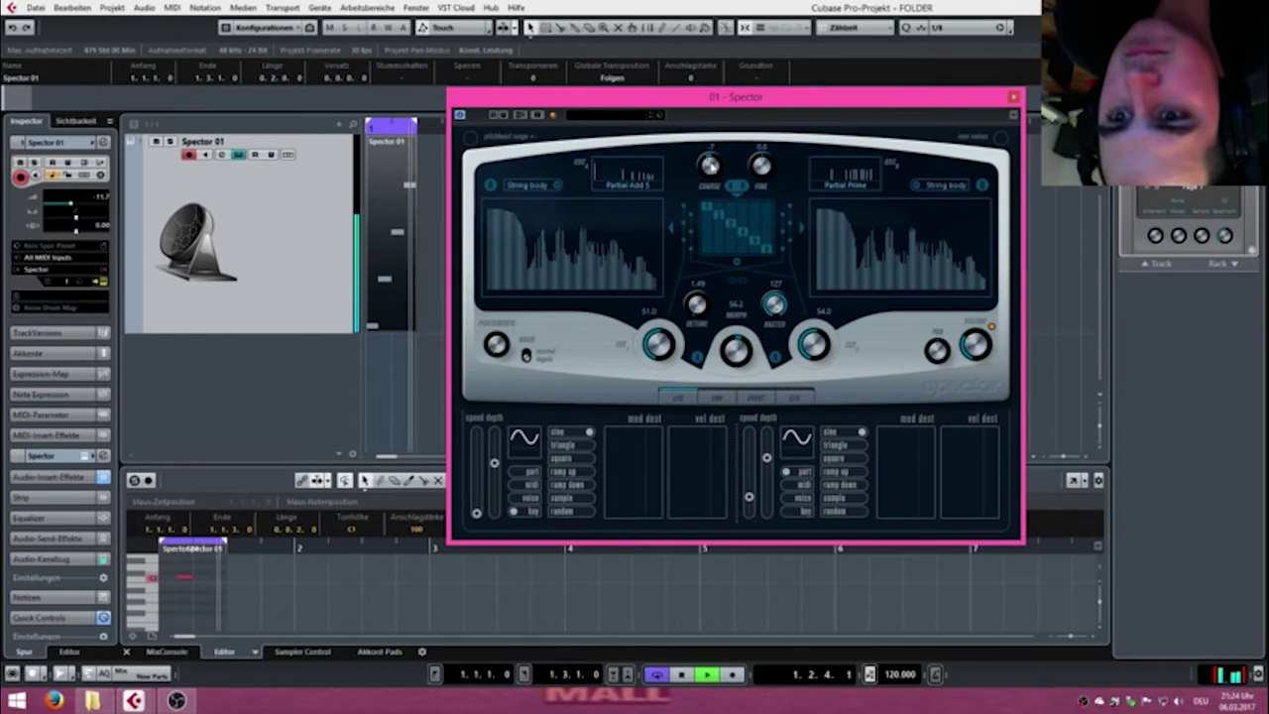
{"action": "left_click", "coordinate": [475, 139]}
{"action": "left_click", "coordinate": [474, 138]}
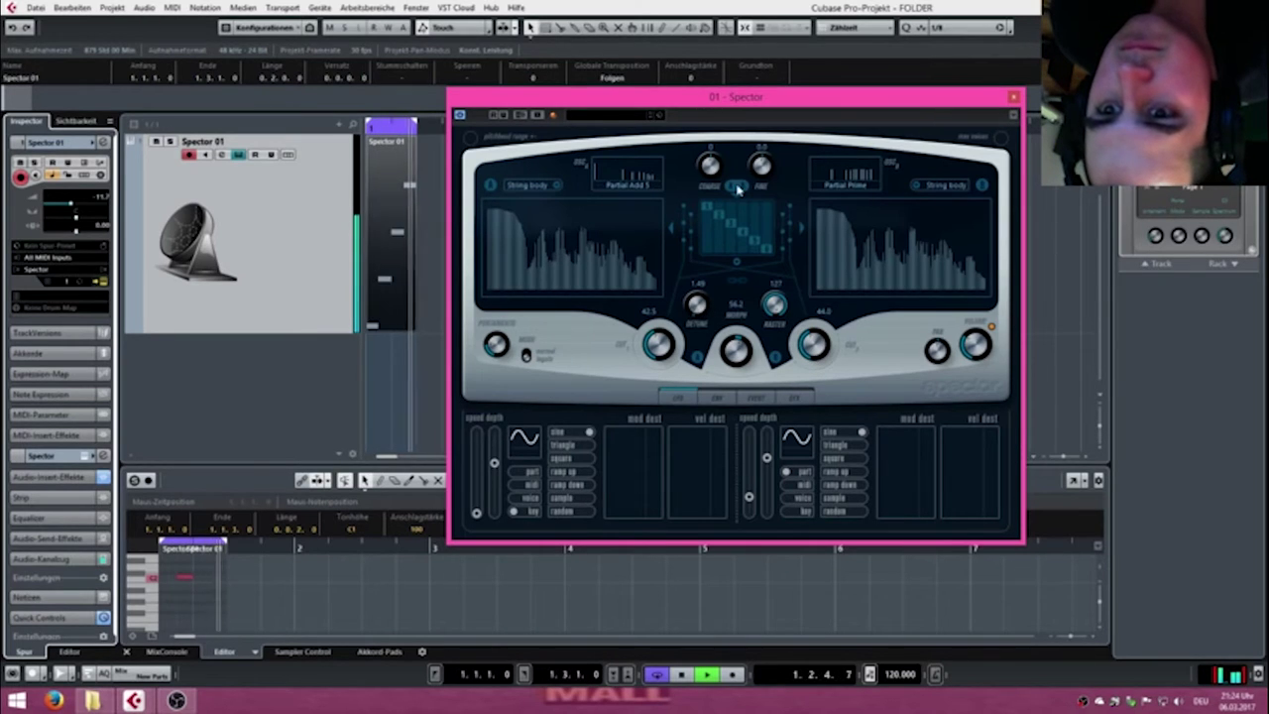
Switch Spector's oscillator configuration to 6 Osc and set both oscillator waveforms to Resonant Pulse.
{"action": "left_click", "coordinate": [742, 267]}
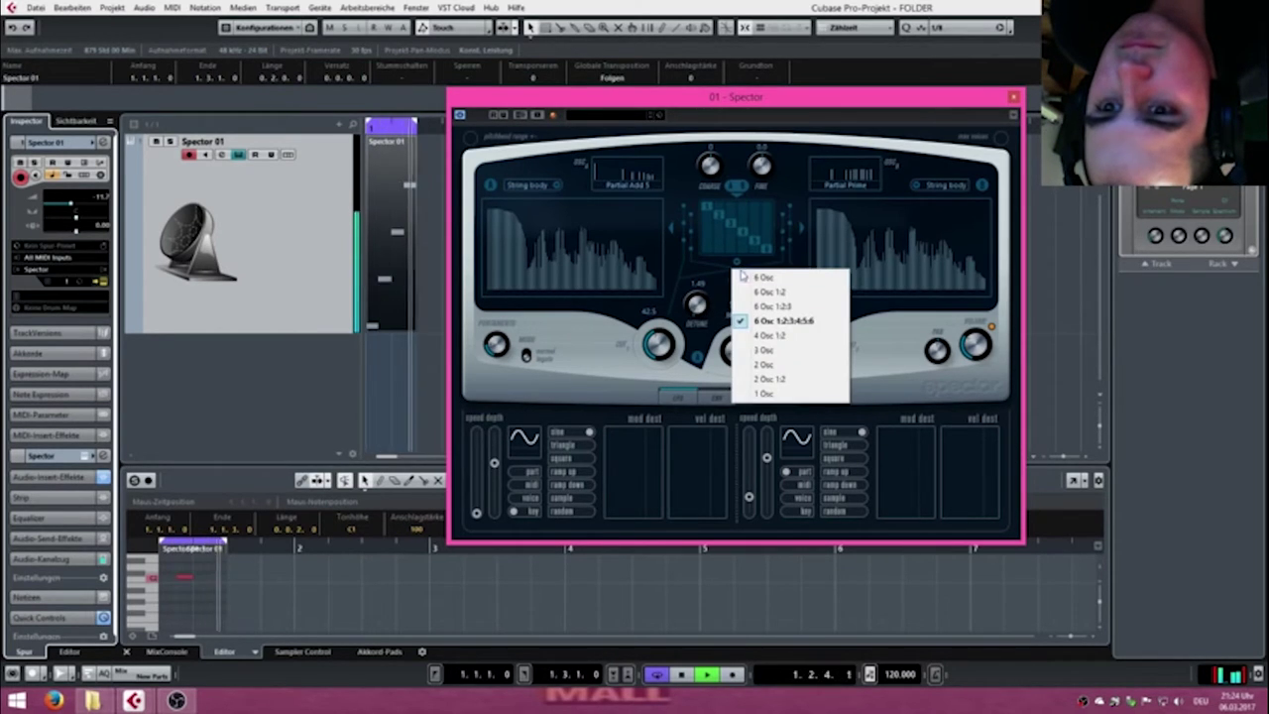
{"action": "left_click", "coordinate": [744, 271]}
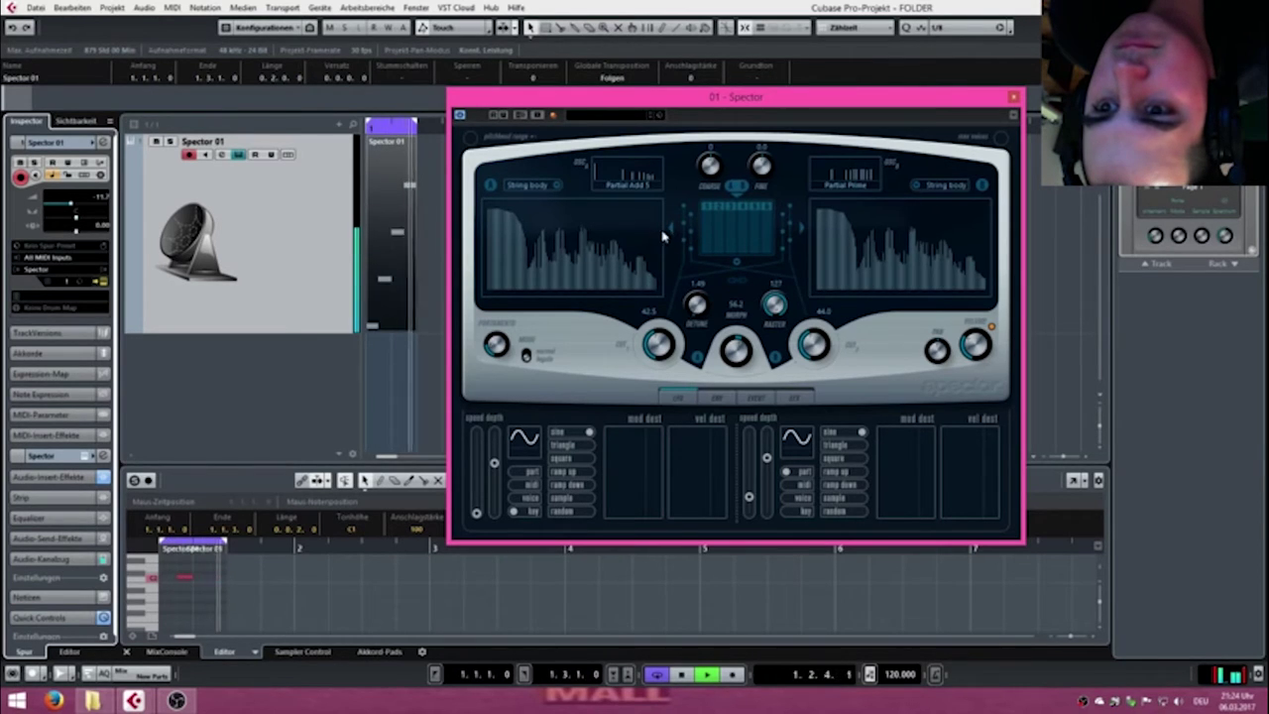
{"action": "left_click", "coordinate": [632, 187]}
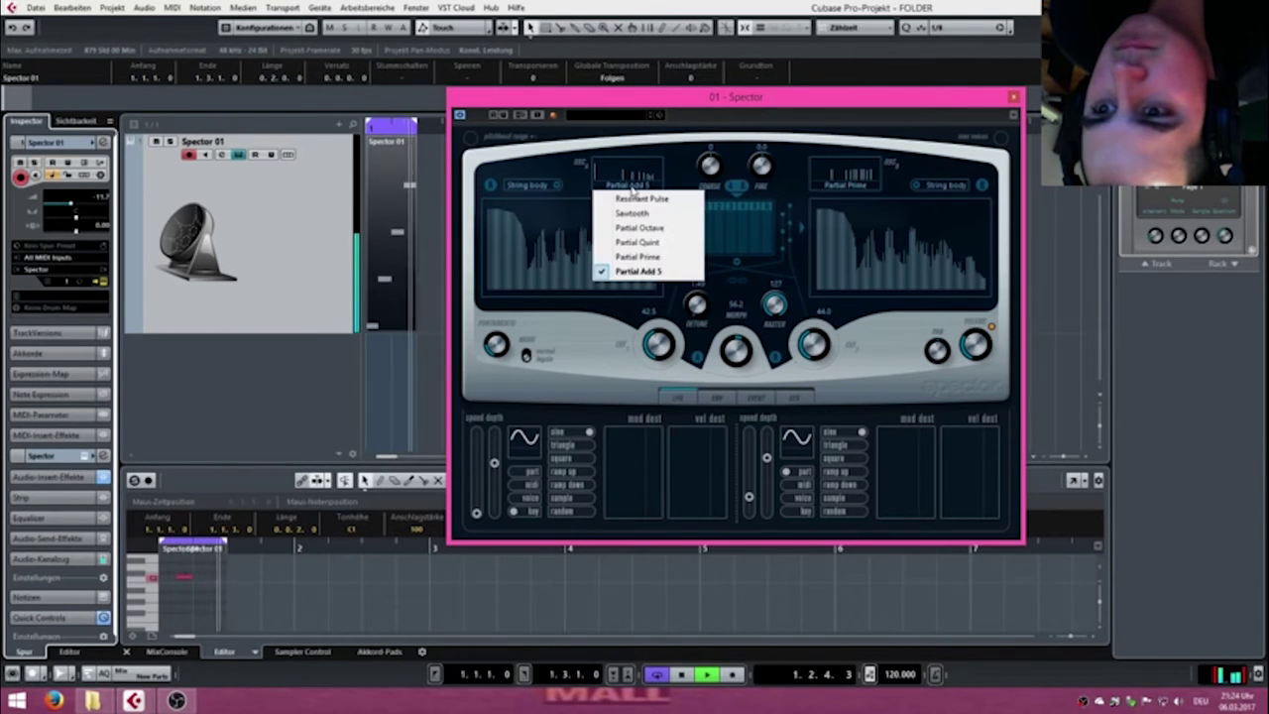
{"action": "left_click", "coordinate": [624, 198]}
{"action": "left_click", "coordinate": [836, 186]}
{"action": "left_click", "coordinate": [844, 198]}
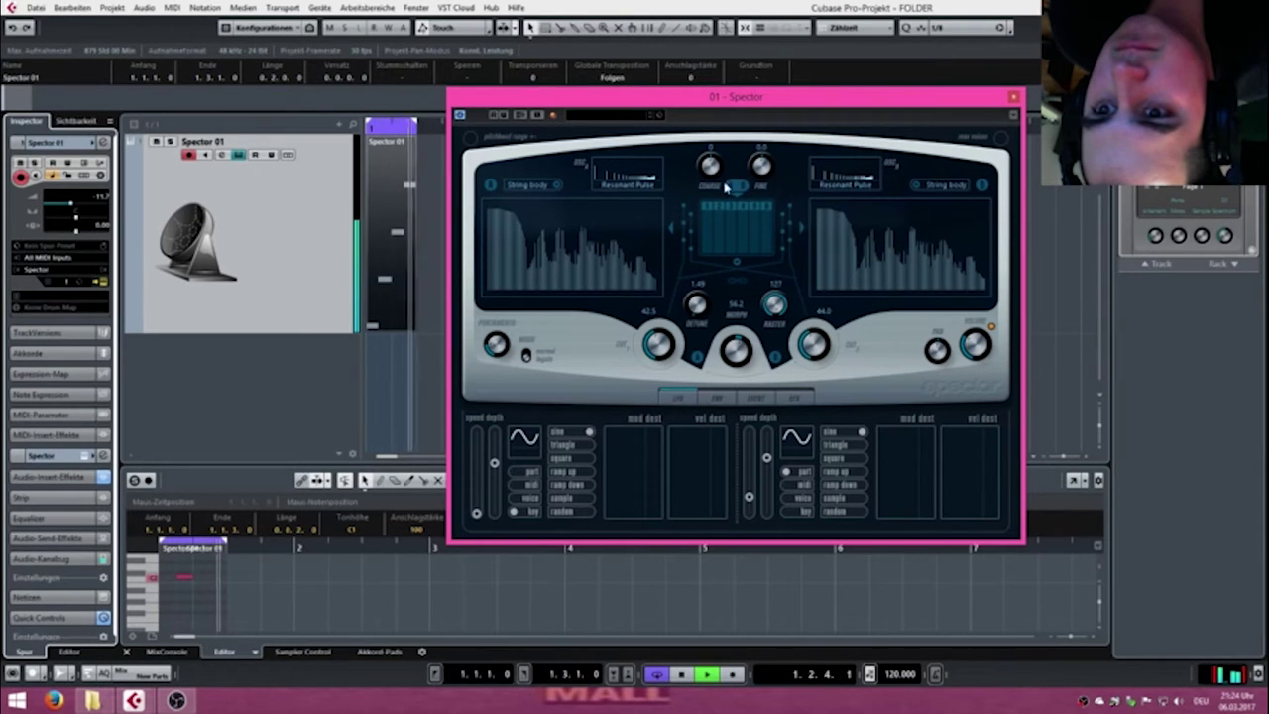
Try the Sawtooth waveform on the first oscillator, and return it to Resonant Pulse.
{"action": "left_click", "coordinate": [649, 191]}
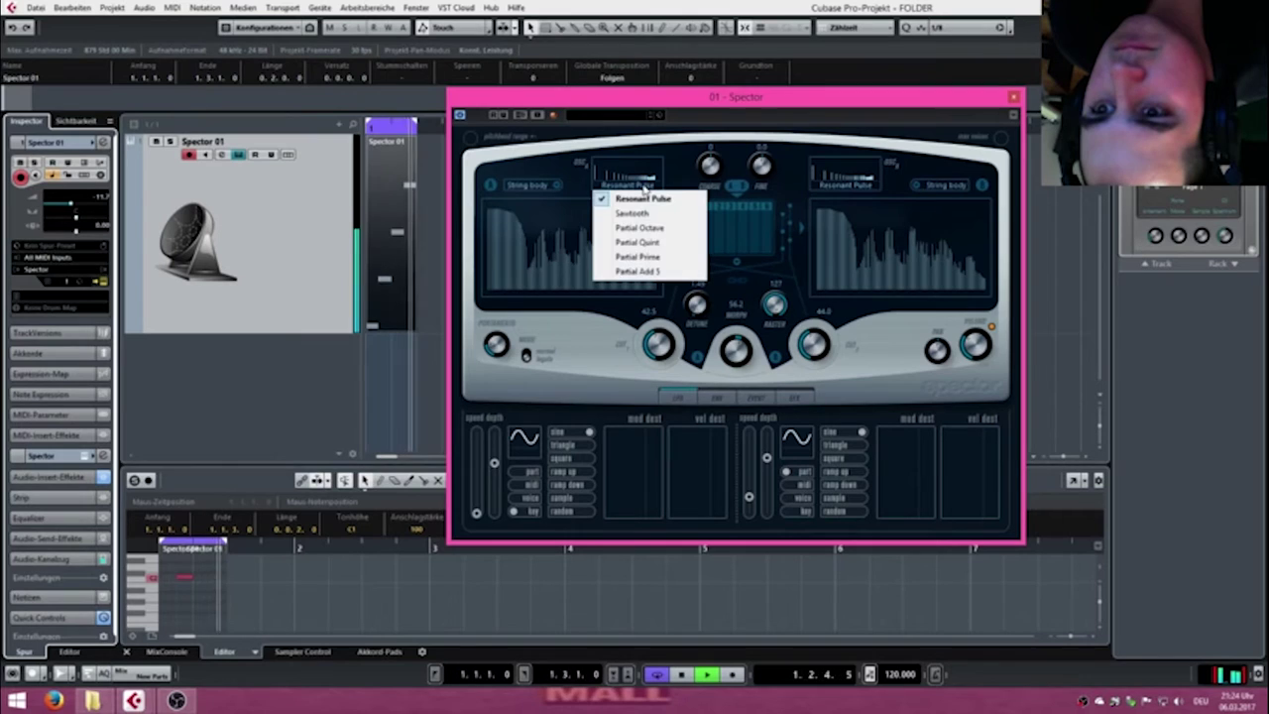
{"action": "left_click", "coordinate": [631, 214]}
{"action": "left_click", "coordinate": [637, 188]}
{"action": "left_click", "coordinate": [630, 200]}
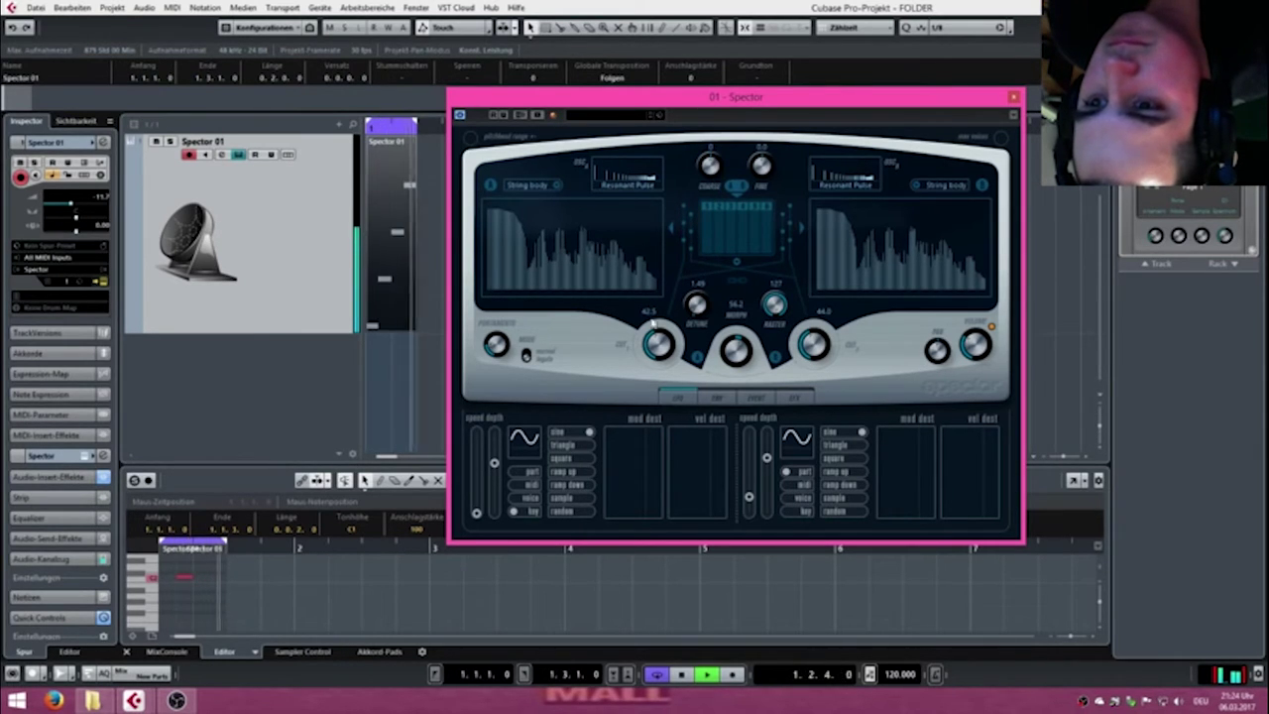
Assign Osc1 Pitch as the first LFO's modulation destination with an amount of -99.
{"action": "left_click", "coordinate": [617, 444]}
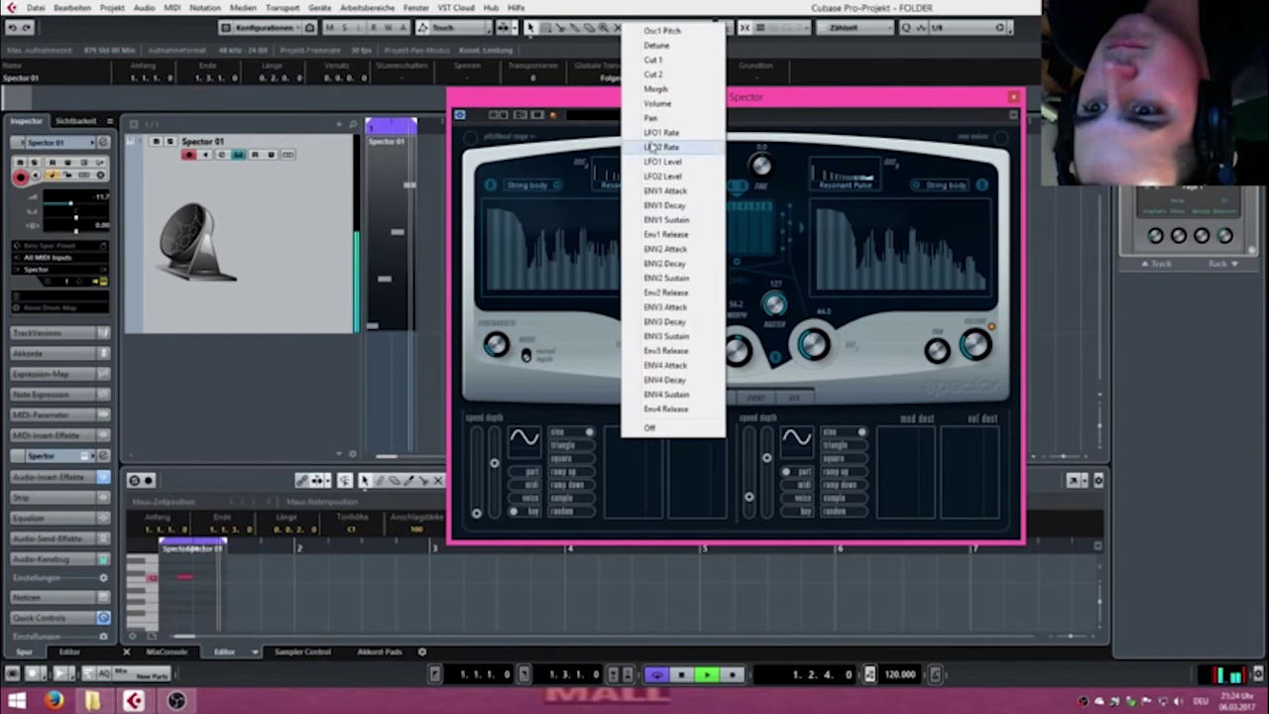
{"action": "left_click", "coordinate": [680, 31]}
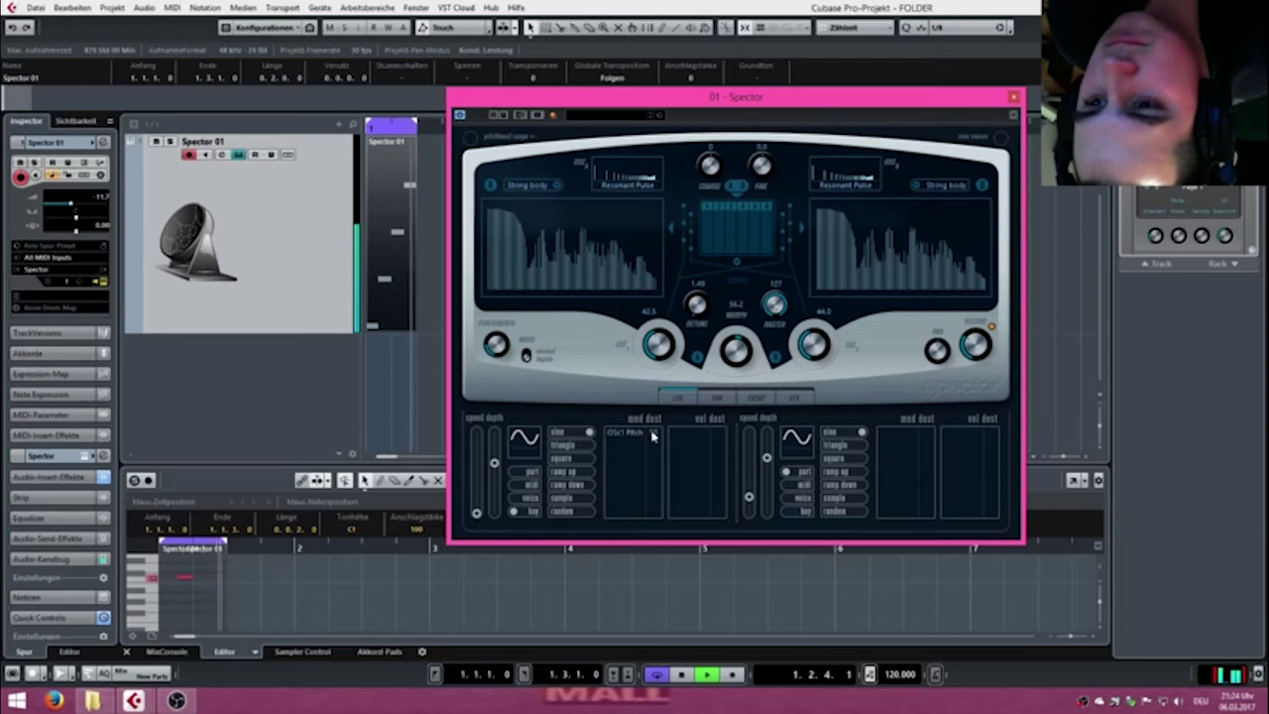
{"action": "left_click_drag", "start_coordinate": [657, 464], "coordinate": [668, 708]}
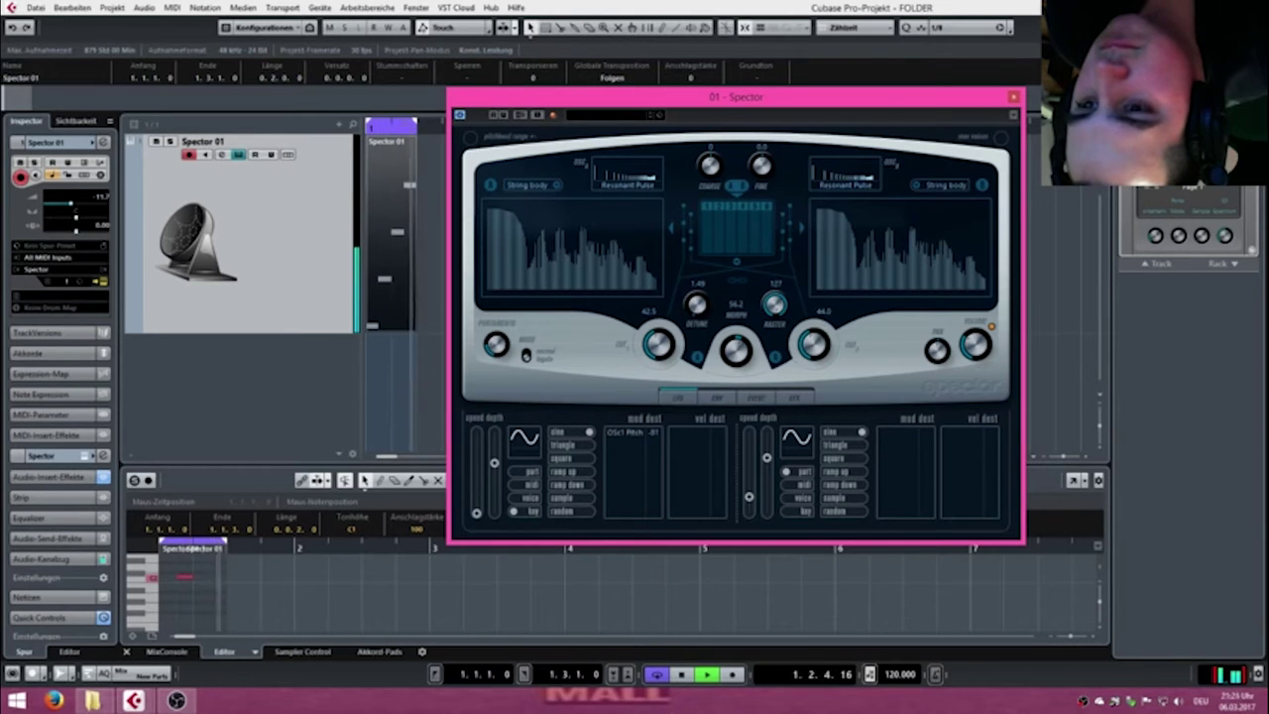
{"action": "left_click_drag", "start_coordinate": [652, 440], "coordinate": [658, 478]}
Raise both the depth and the speed of the first LFO to maximum.
{"action": "mouse_move", "coordinate": [476, 512]}
{"action": "left_mouse_down"}
{"action": "mouse_move", "coordinate": [477, 433]}
{"action": "mouse_move", "coordinate": [477, 524]}
{"action": "left_mouse_up"}
{"action": "left_click_drag", "start_coordinate": [497, 472], "coordinate": [496, 424]}
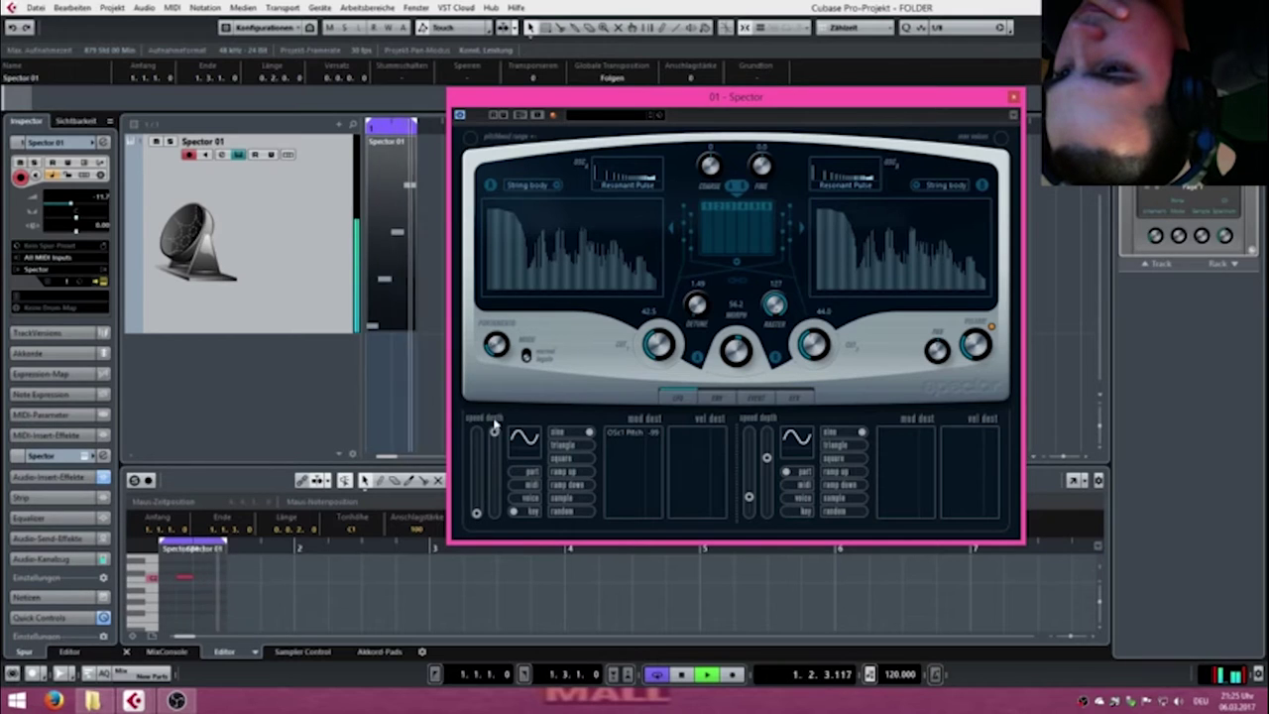
{"action": "left_click_drag", "start_coordinate": [477, 515], "coordinate": [478, 472]}
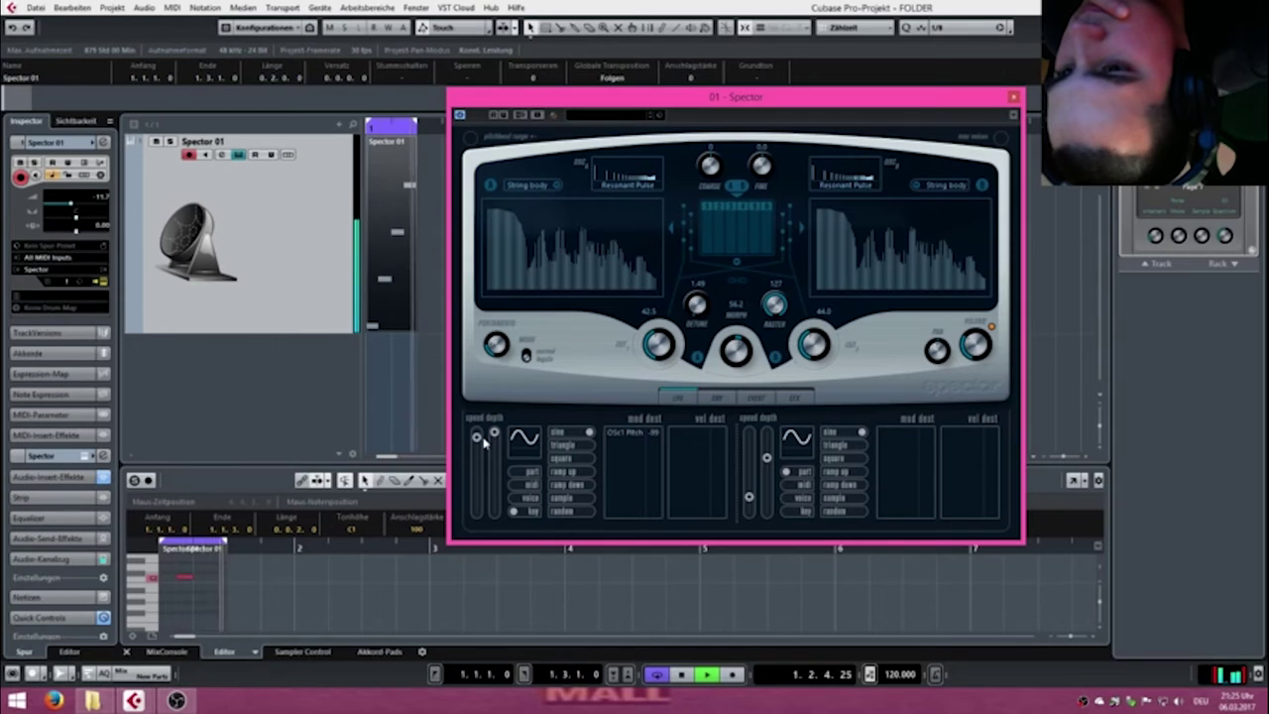
{"action": "left_click_drag", "start_coordinate": [483, 438], "coordinate": [509, 419]}
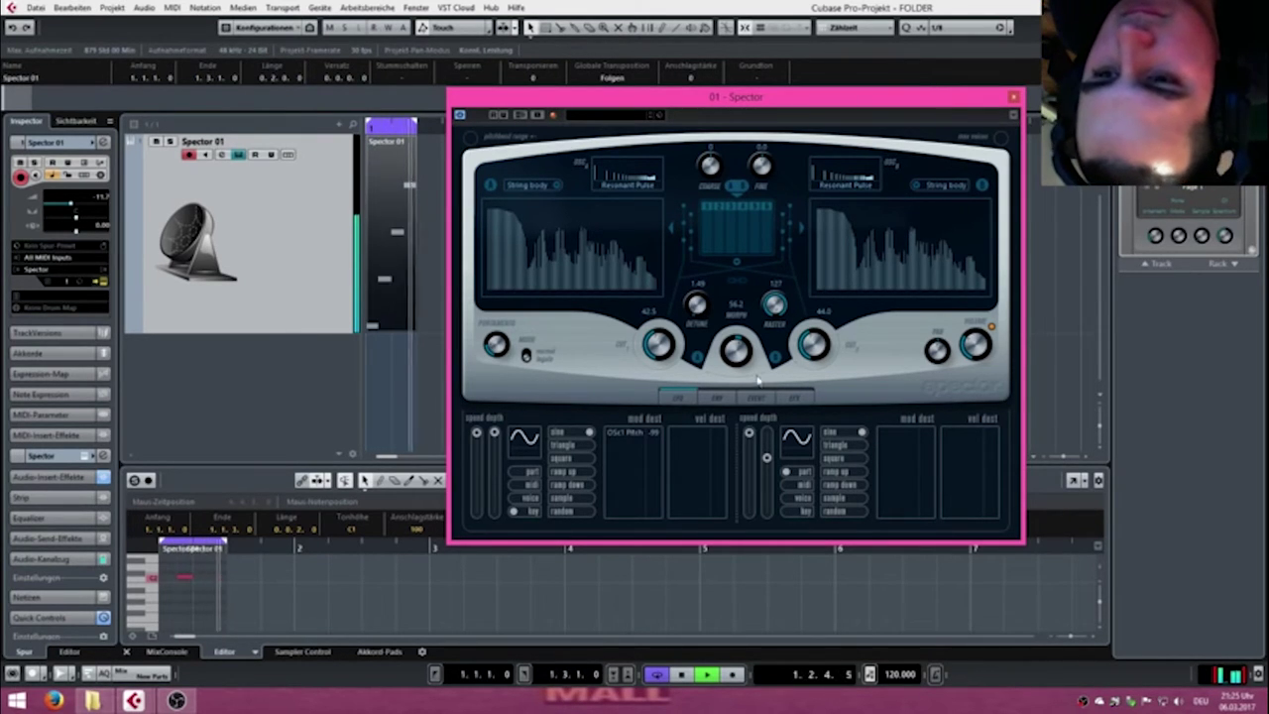
Set the second LFO to a triangle wave at maximum speed and depth, modulating Osc1 Pitch by 50.
{"action": "left_click_drag", "start_coordinate": [764, 458], "coordinate": [759, 377]}
{"action": "left_click", "coordinate": [863, 445]}
{"action": "left_click", "coordinate": [894, 441]}
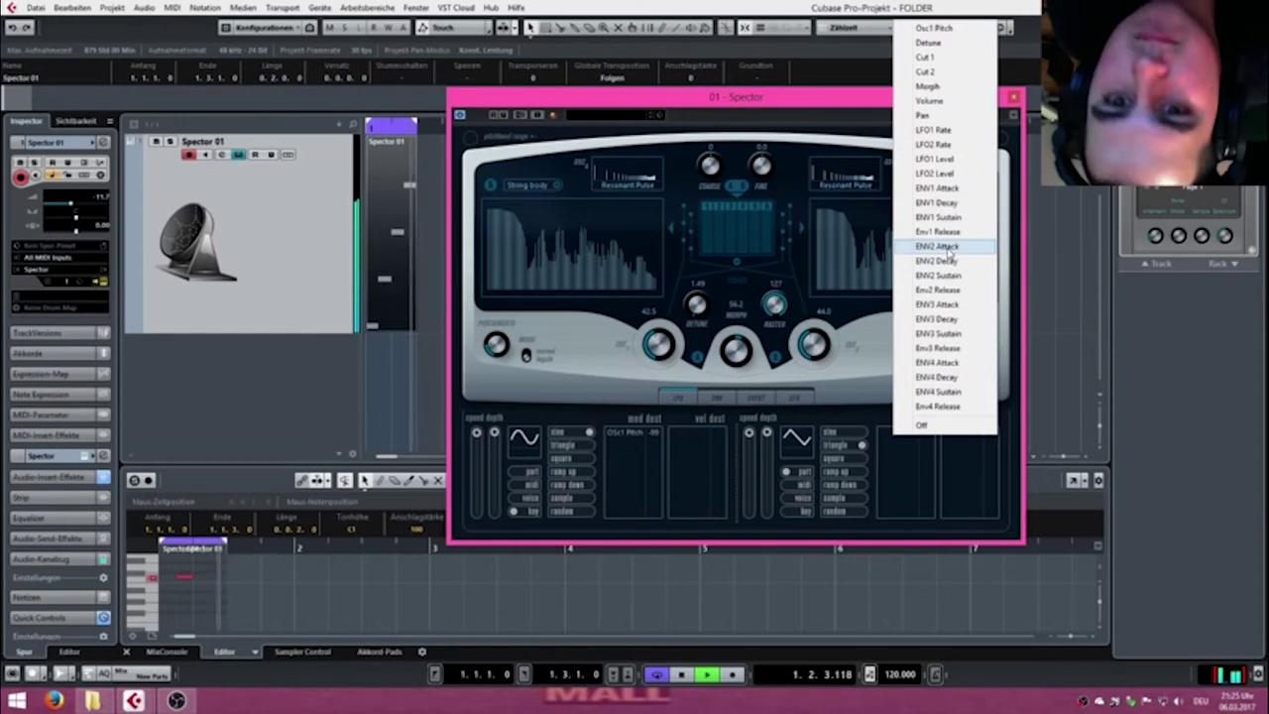
{"action": "left_click", "coordinate": [960, 44]}
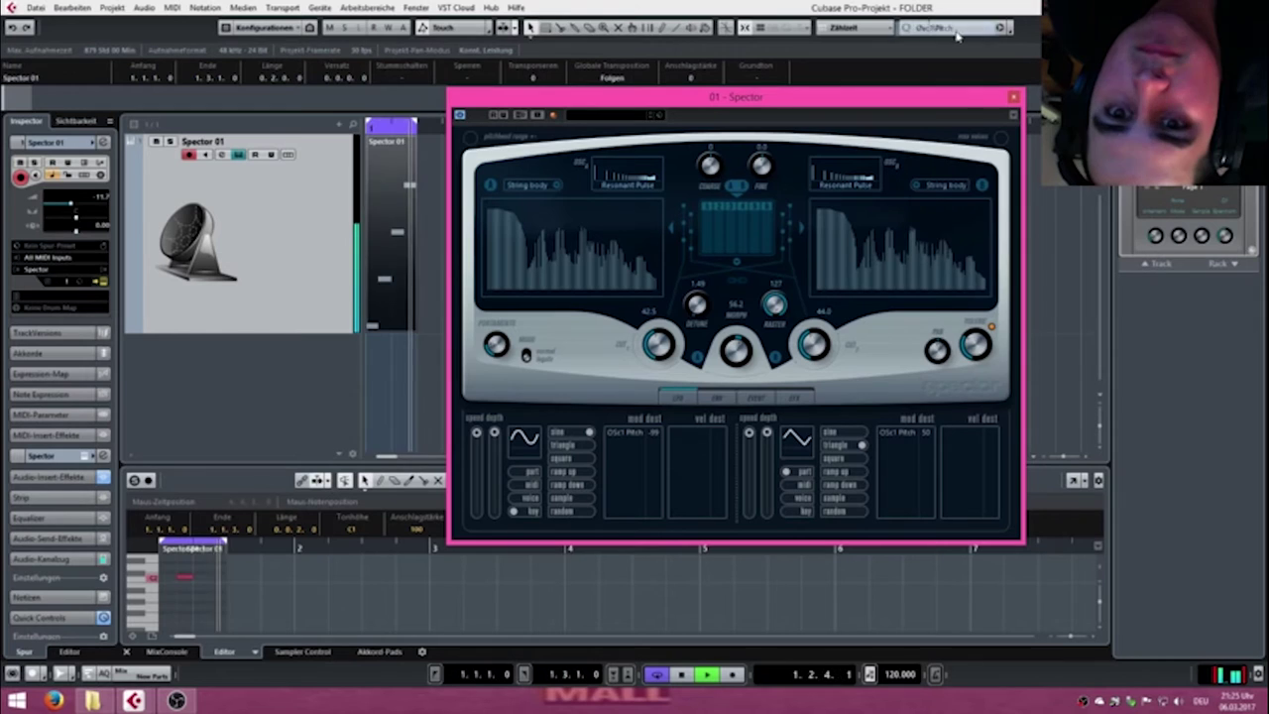
{"action": "left_click", "coordinate": [900, 439]}
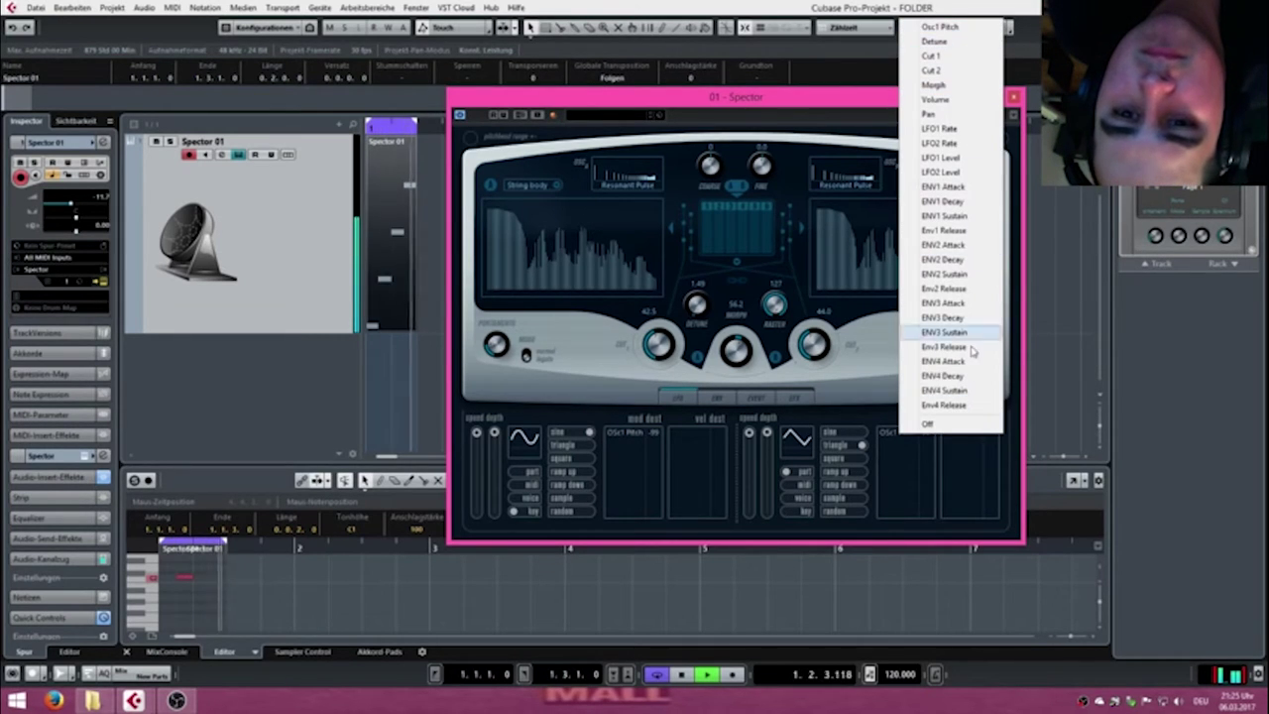
Set Spector's morph to 40.0, both cut knobs to 100.0 and raster to 20.
{"action": "left_click_drag", "start_coordinate": [739, 368], "coordinate": [732, 488]}
{"action": "left_click_drag", "start_coordinate": [741, 362], "coordinate": [753, 184]}
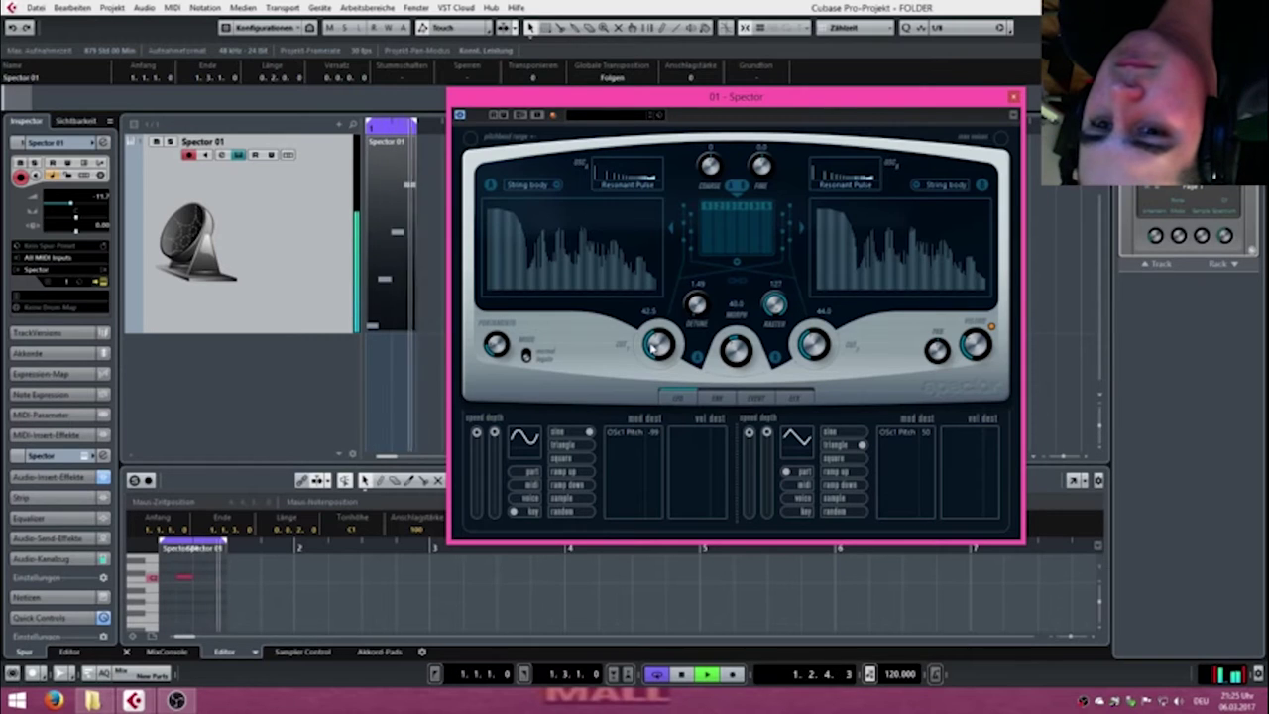
{"action": "left_click_drag", "start_coordinate": [653, 344], "coordinate": [721, 277]}
{"action": "left_click_drag", "start_coordinate": [816, 361], "coordinate": [776, 310]}
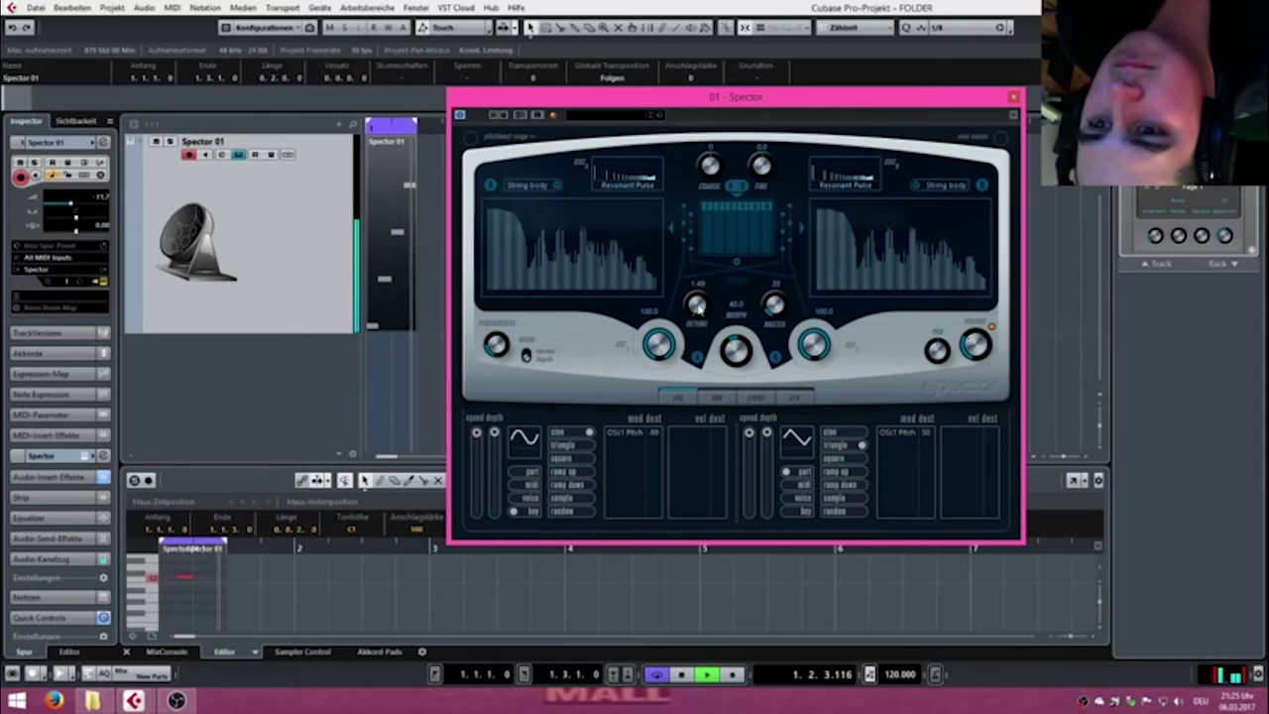
Try a detune of 63.50, reset it to 0.00, and switch the oscillator configuration to 1 Osc.
{"action": "left_click_drag", "start_coordinate": [697, 315], "coordinate": [699, 117]}
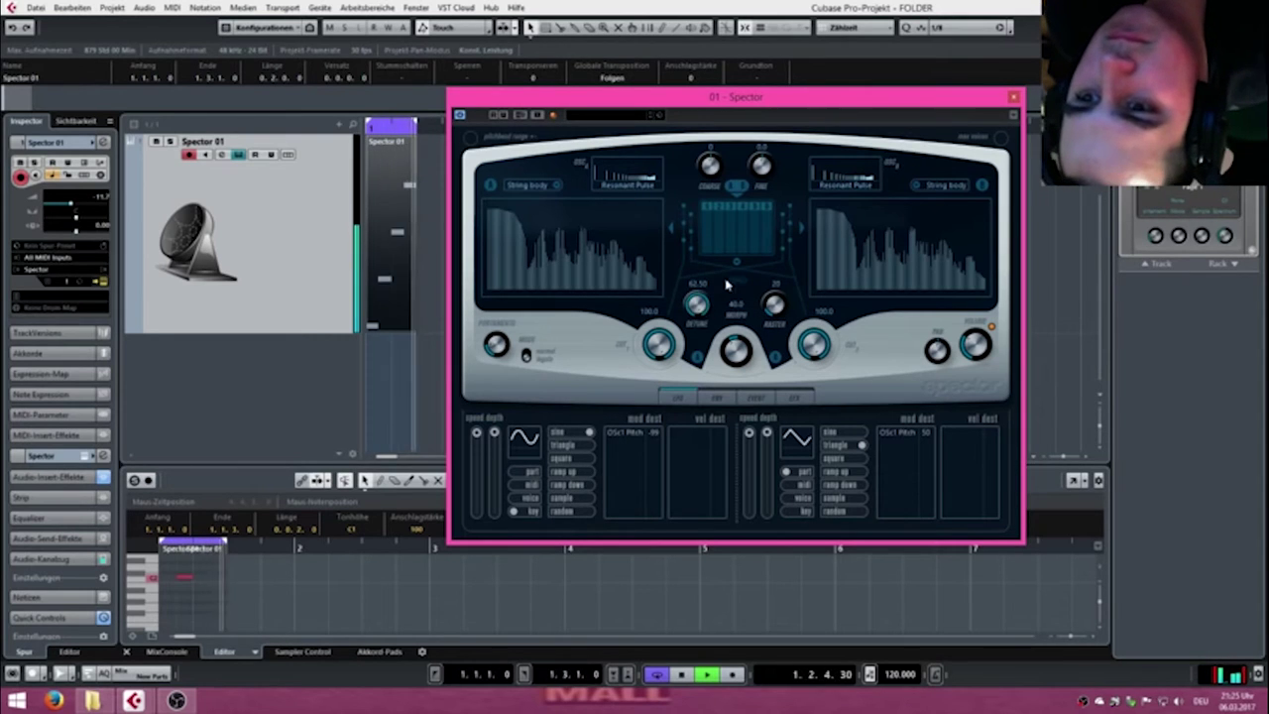
{"action": "left_click", "coordinate": [699, 308], "text": "ctrl"}
{"action": "left_click", "coordinate": [747, 263]}
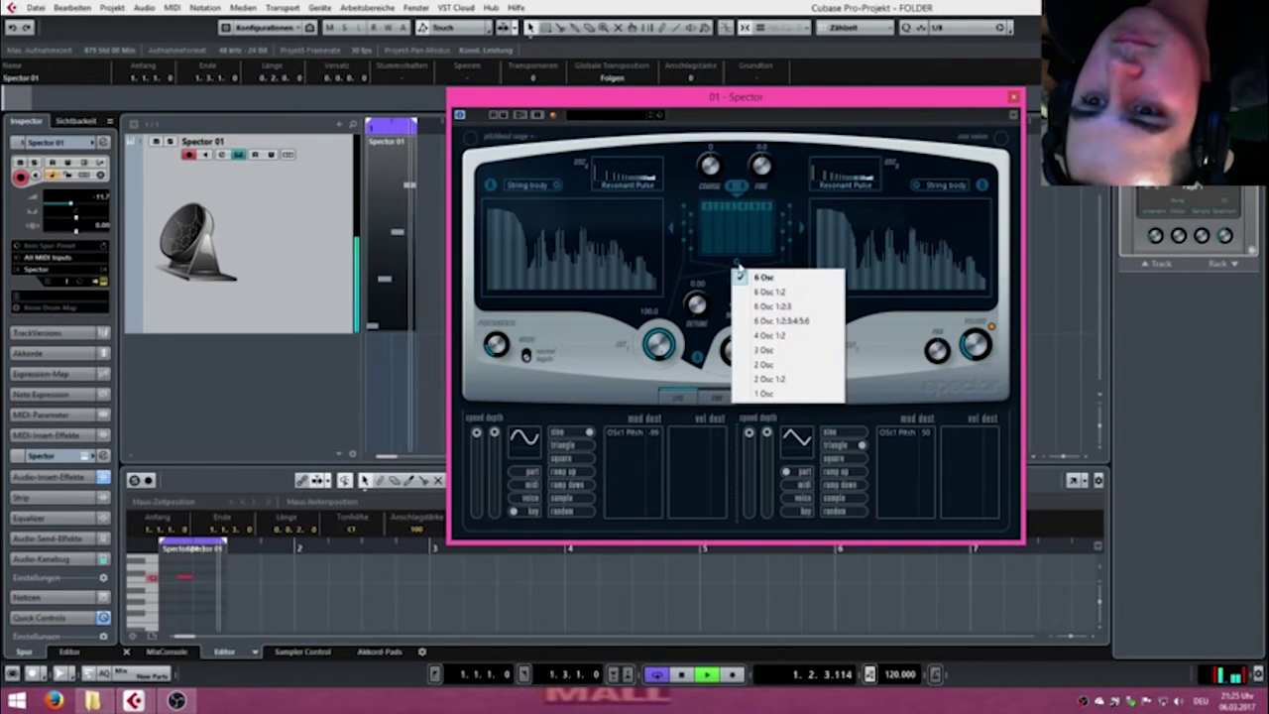
{"action": "left_click", "coordinate": [782, 394]}
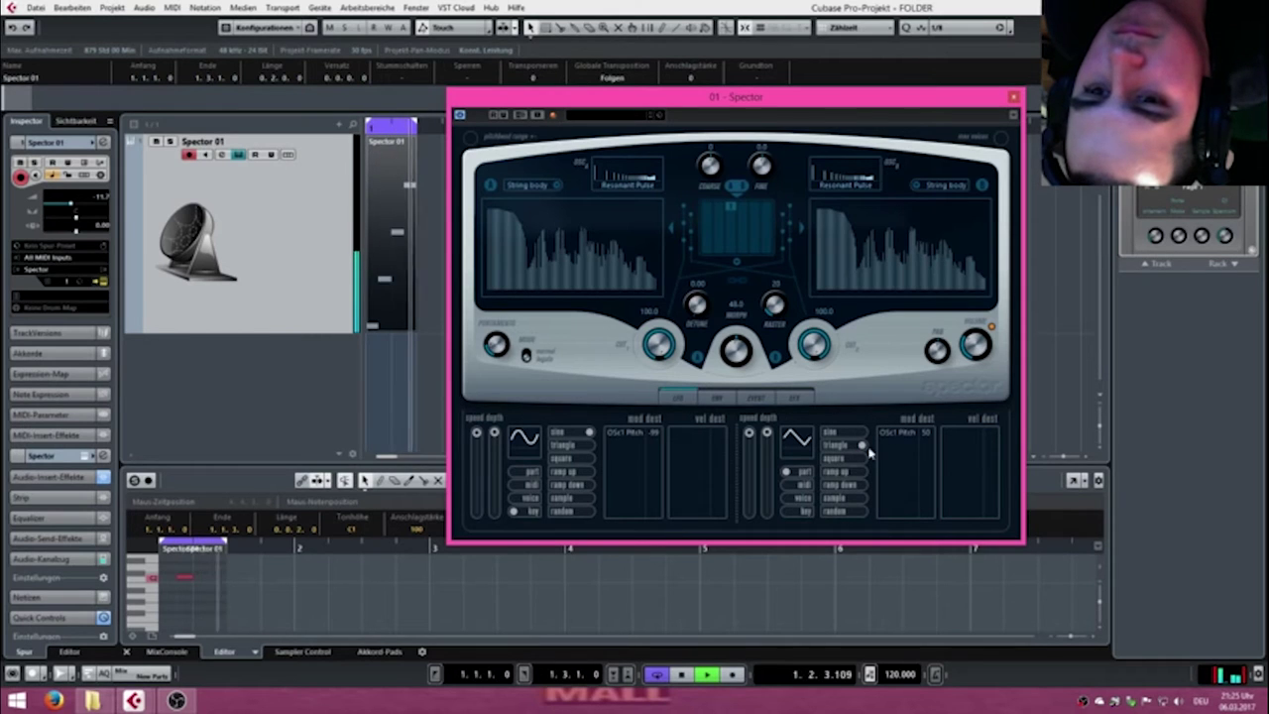
Remove the Osc1 Pitch destination from the second LFO and set the first LFO's Osc1 Pitch amount to -50.
{"action": "left_click", "coordinate": [911, 438]}
{"action": "left_click", "coordinate": [947, 428]}
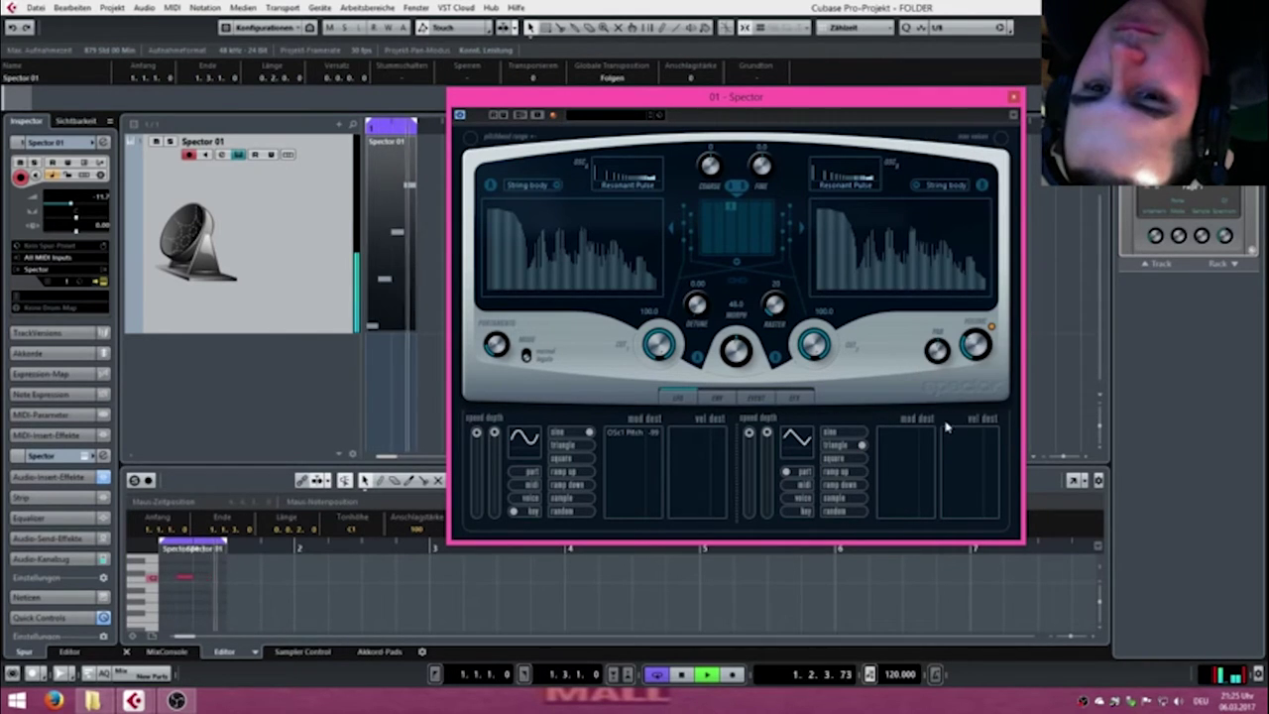
{"action": "left_click", "coordinate": [891, 440]}
{"action": "left_click", "coordinate": [912, 426]}
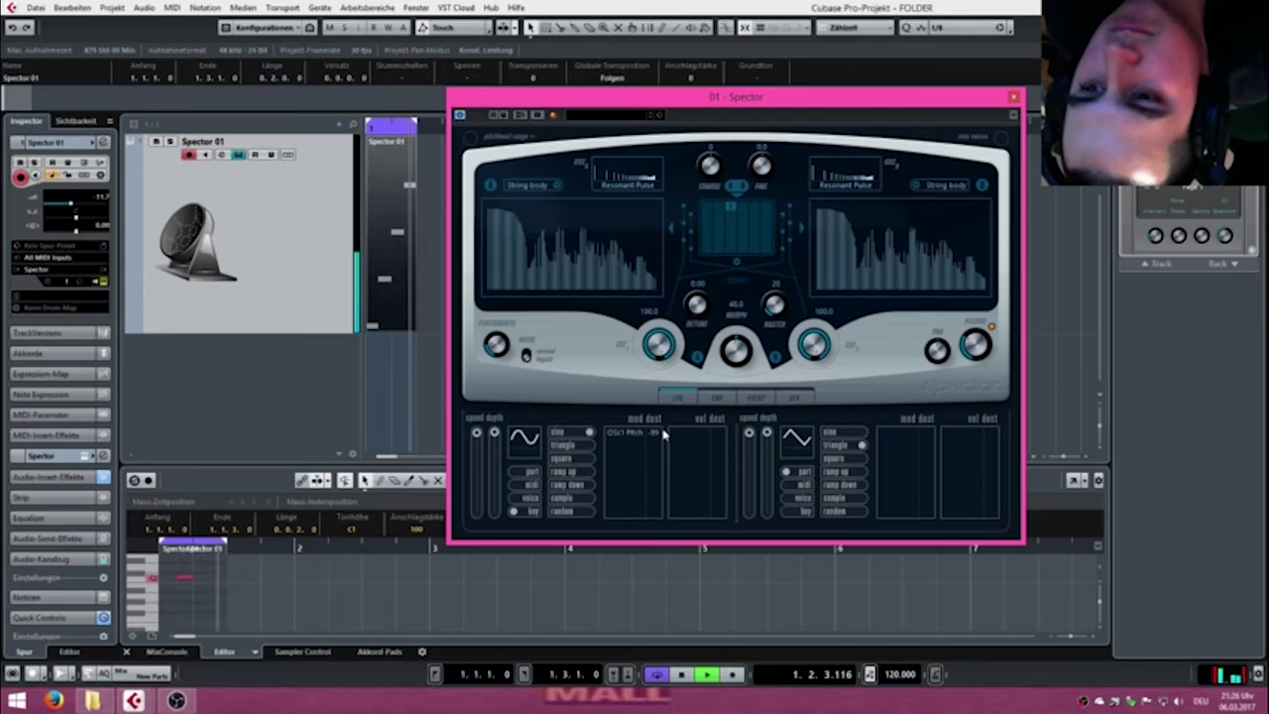
{"action": "type", "text": "-50"}
{"action": "key", "text": "Return"}
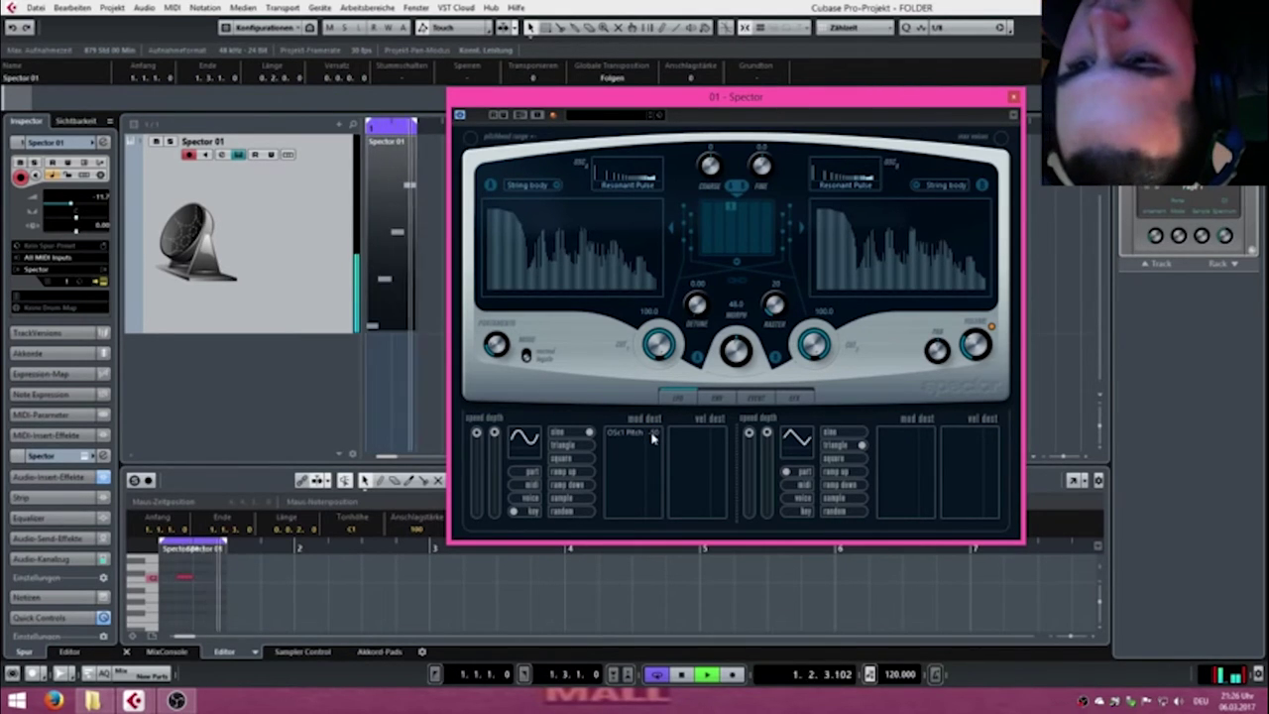
Try ENV2 Attack as the first LFO's velocity destination, and remove it again.
{"action": "left_click", "coordinate": [680, 438]}
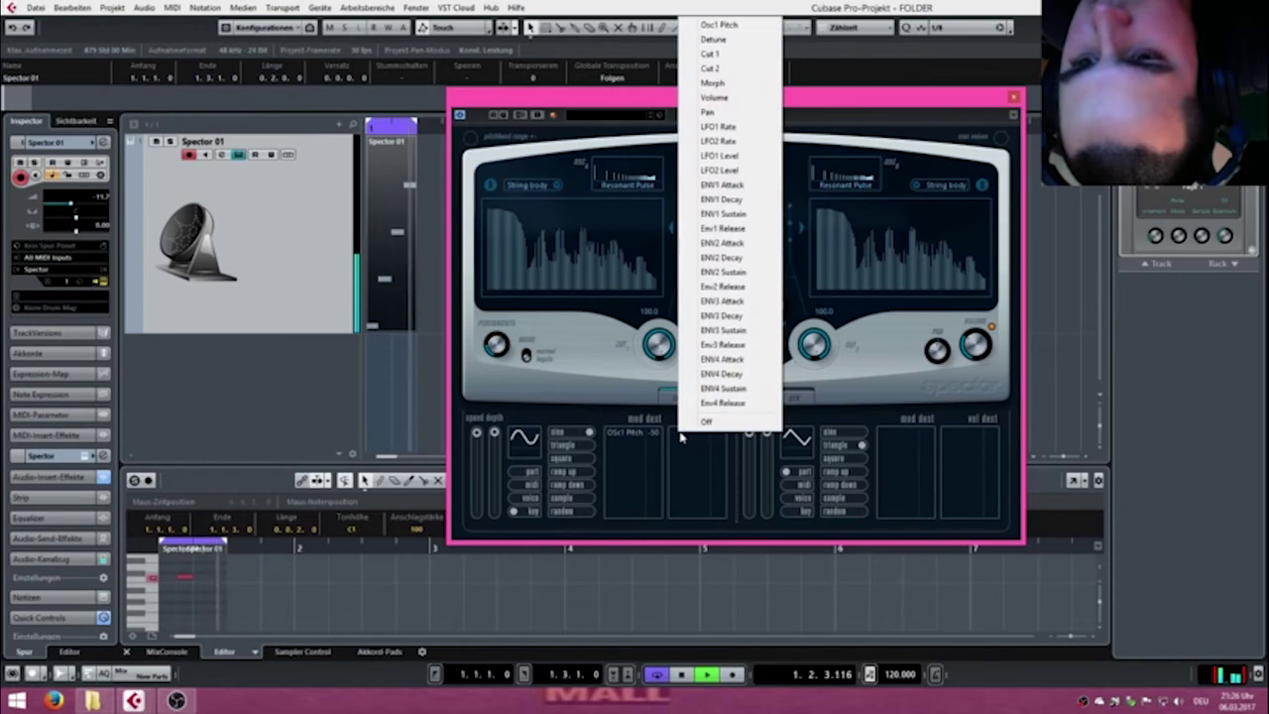
{"action": "left_click", "coordinate": [738, 243]}
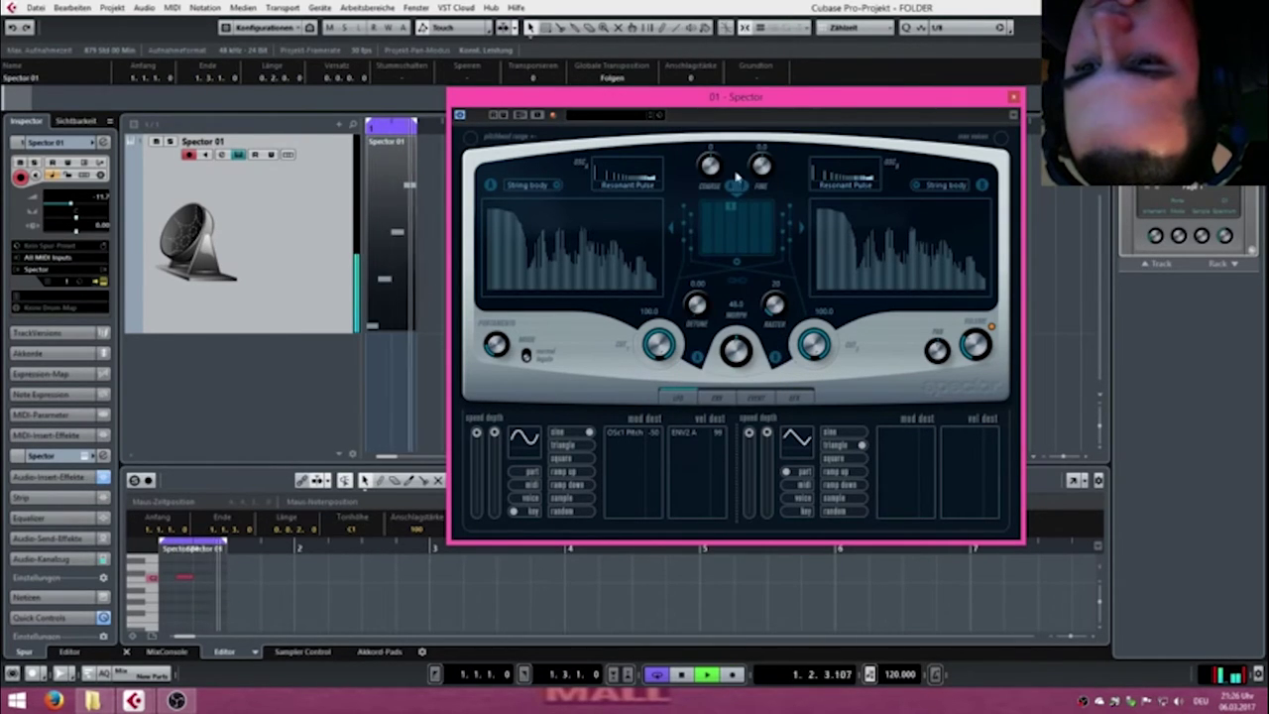
{"action": "left_click", "coordinate": [692, 433]}
{"action": "left_click", "coordinate": [722, 426]}
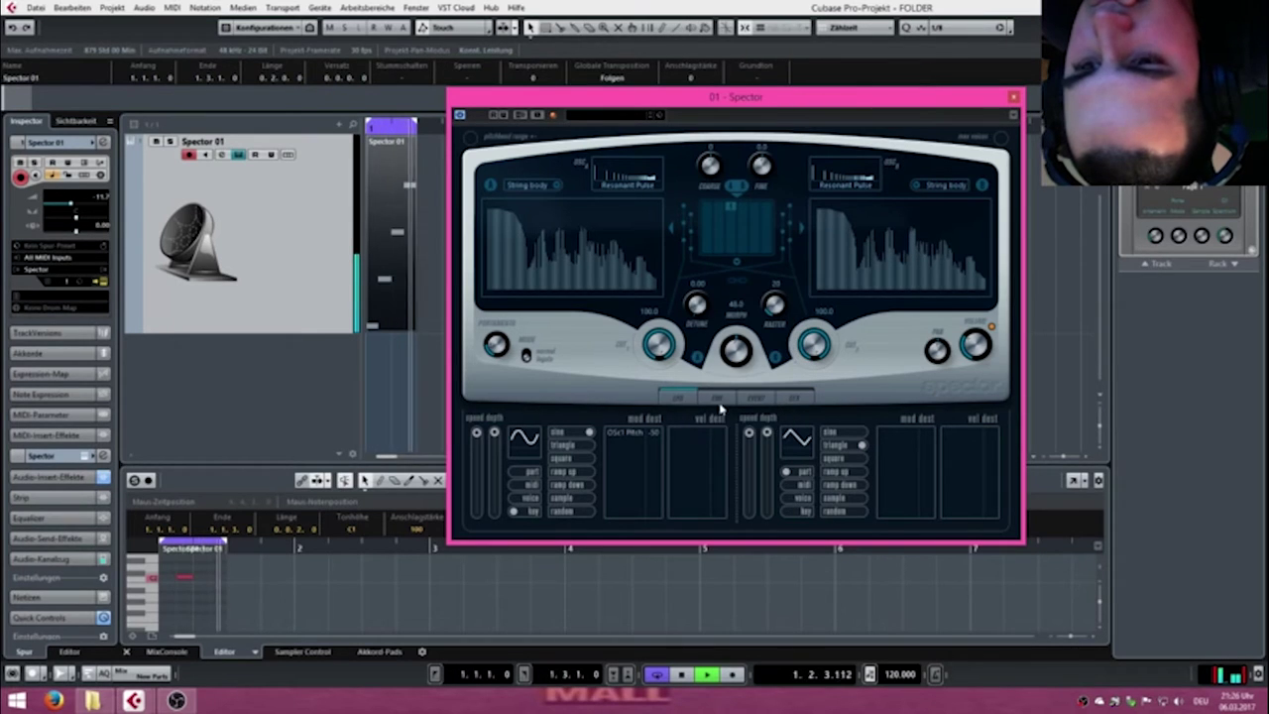
Raise the attack of envelope 1 to nearly maximum and bring up envelope 2's settings.
{"action": "left_click", "coordinate": [721, 404]}
{"action": "left_click_drag", "start_coordinate": [635, 437], "coordinate": [708, 437]}
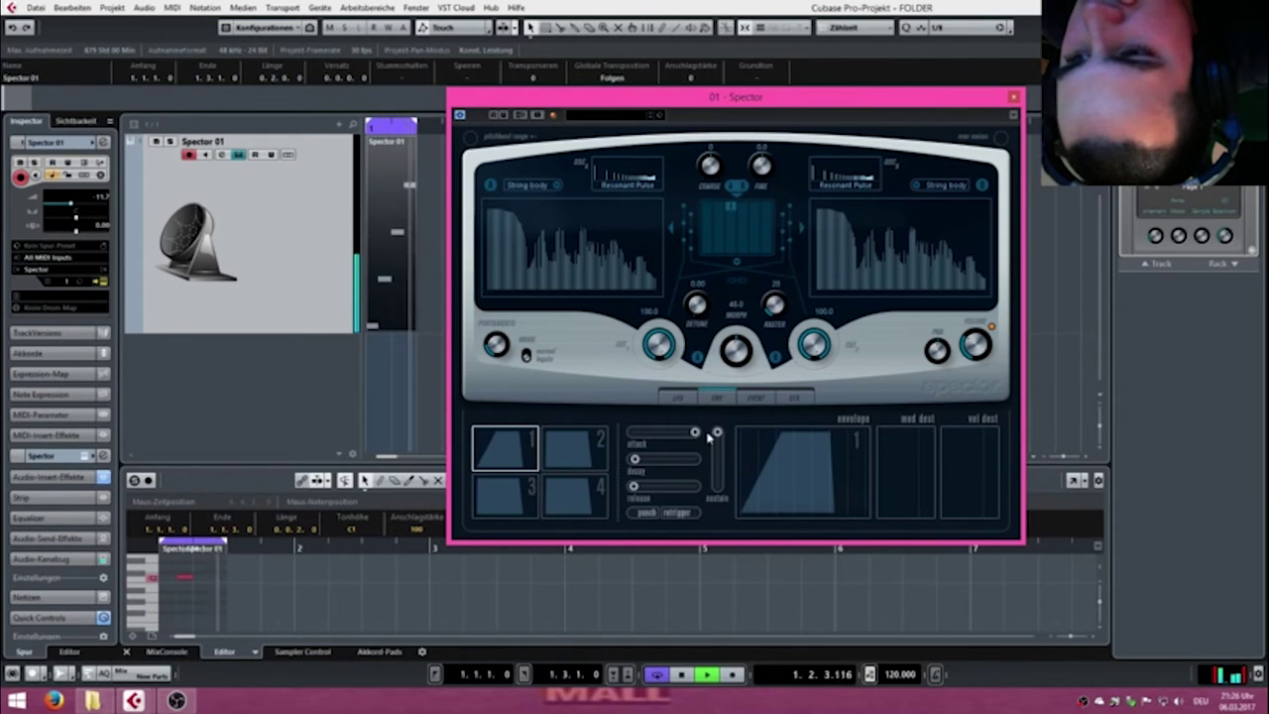
{"action": "left_click", "coordinate": [576, 442]}
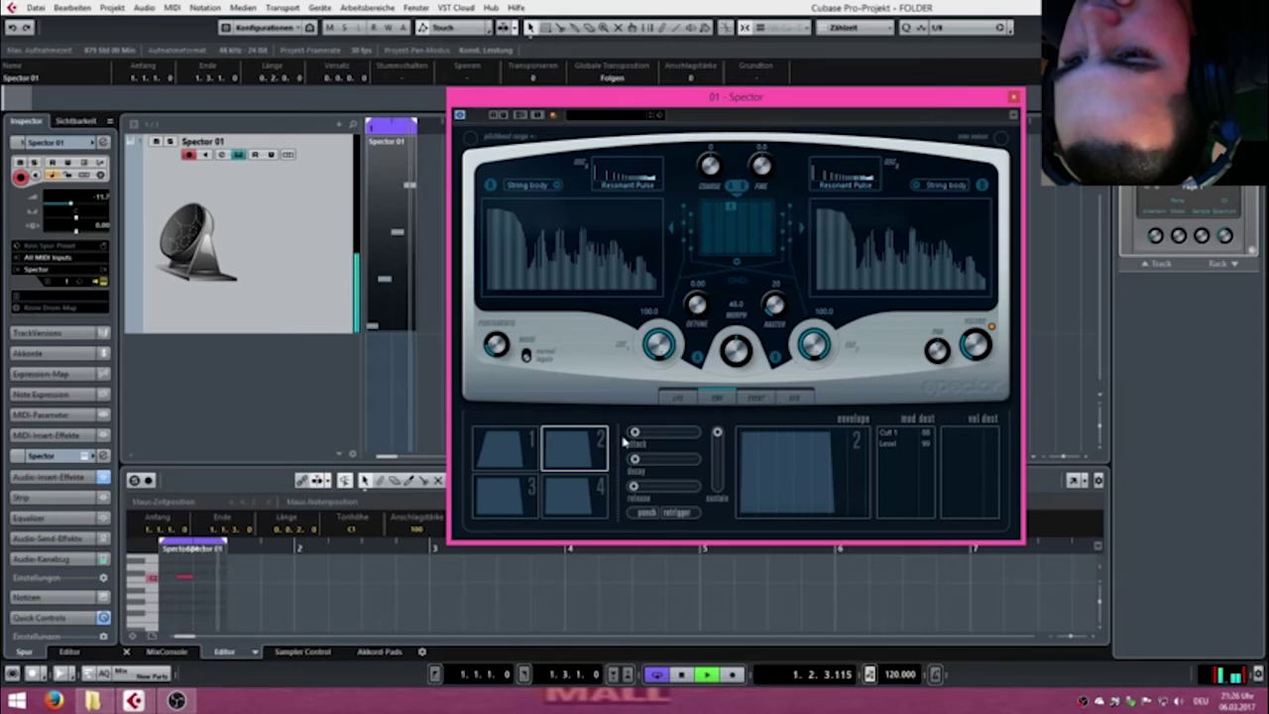
Raise envelope 3's attack to about half and toggle the punch option of envelope 4.
{"action": "left_click", "coordinate": [510, 495]}
{"action": "left_click_drag", "start_coordinate": [636, 434], "coordinate": [665, 437]}
{"action": "left_click", "coordinate": [564, 497]}
{"action": "left_click", "coordinate": [642, 516]}
{"action": "left_click", "coordinate": [517, 498]}
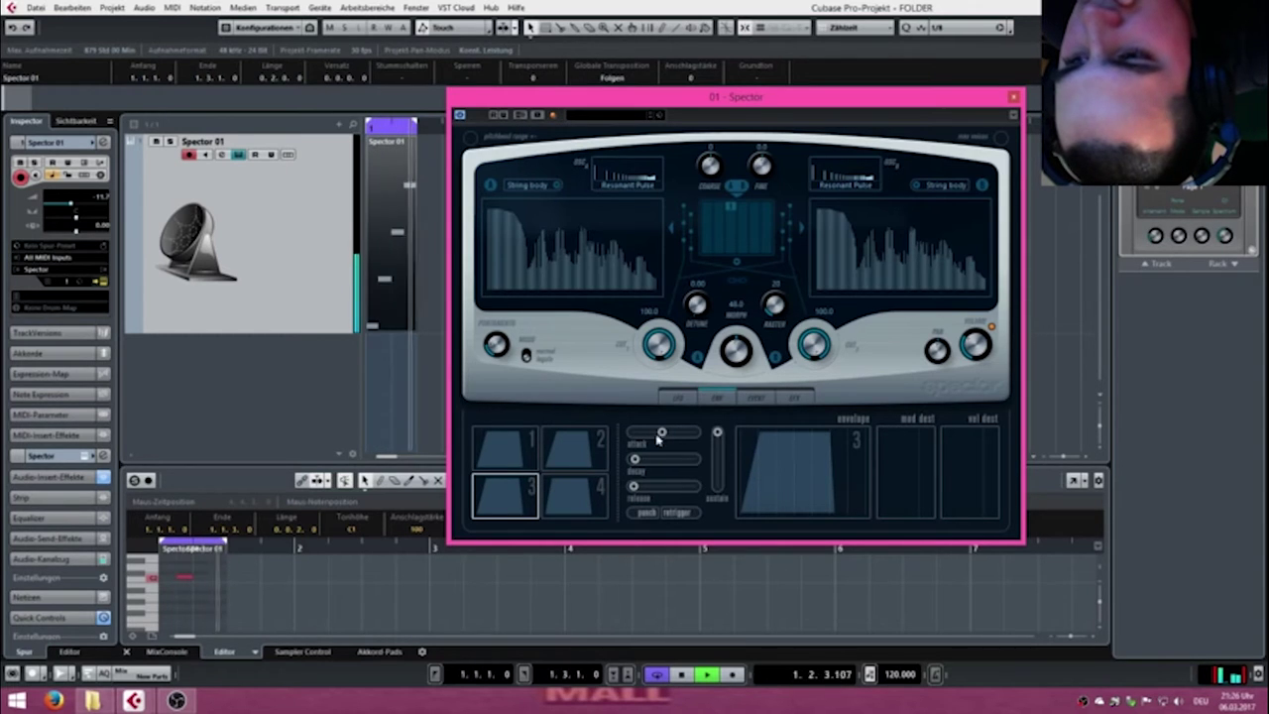
Activate Spector's built-in modulation effect and switch it from phaser to flanger.
{"action": "left_click", "coordinate": [752, 399]}
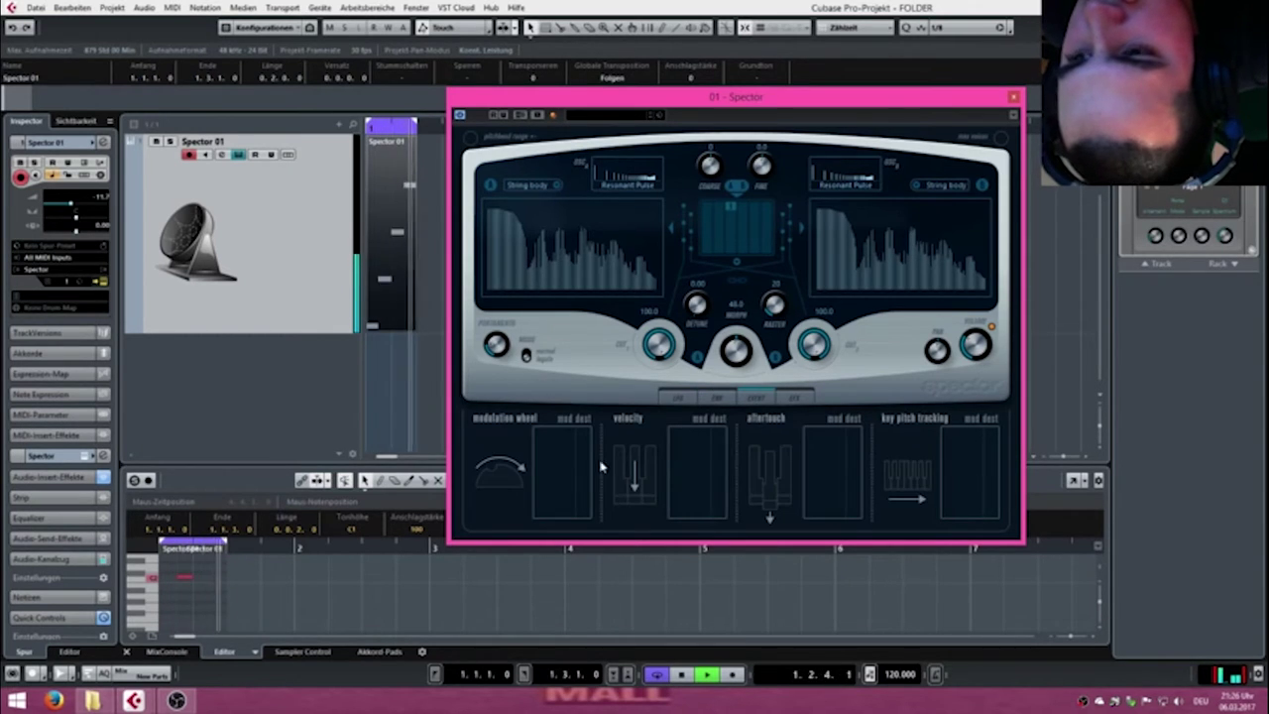
{"action": "left_click", "coordinate": [794, 398]}
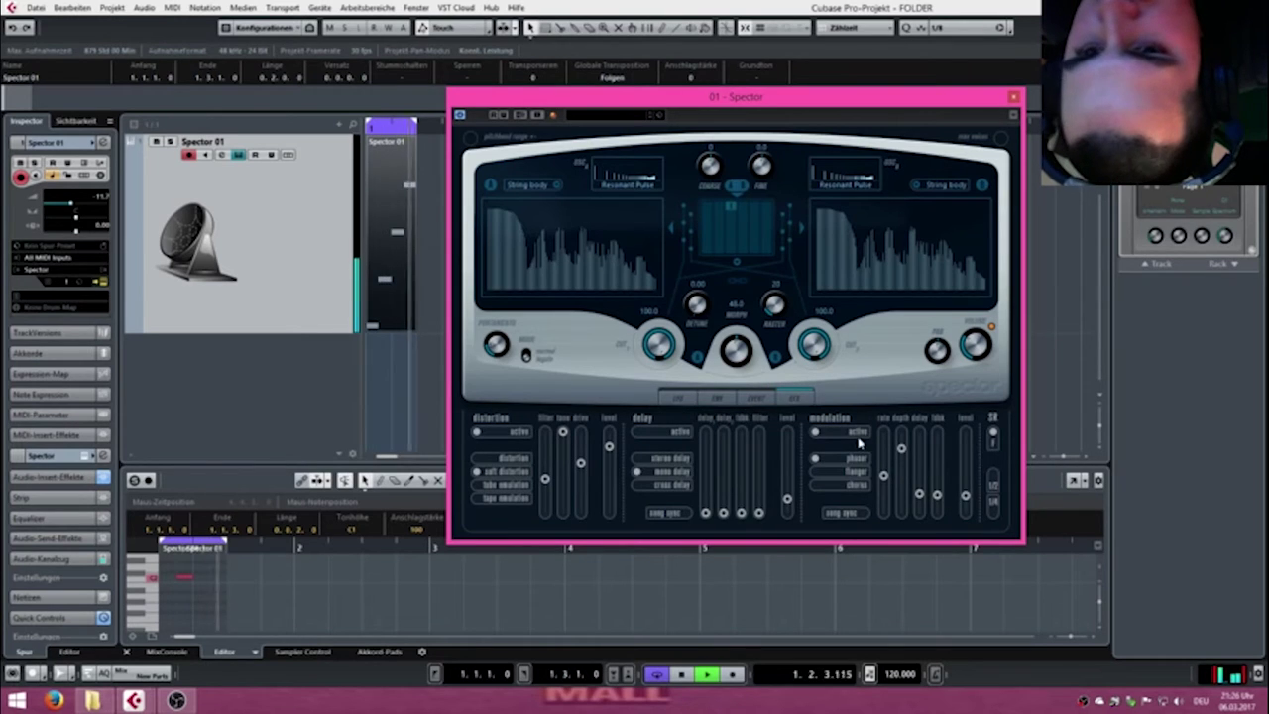
{"action": "left_click", "coordinate": [846, 434]}
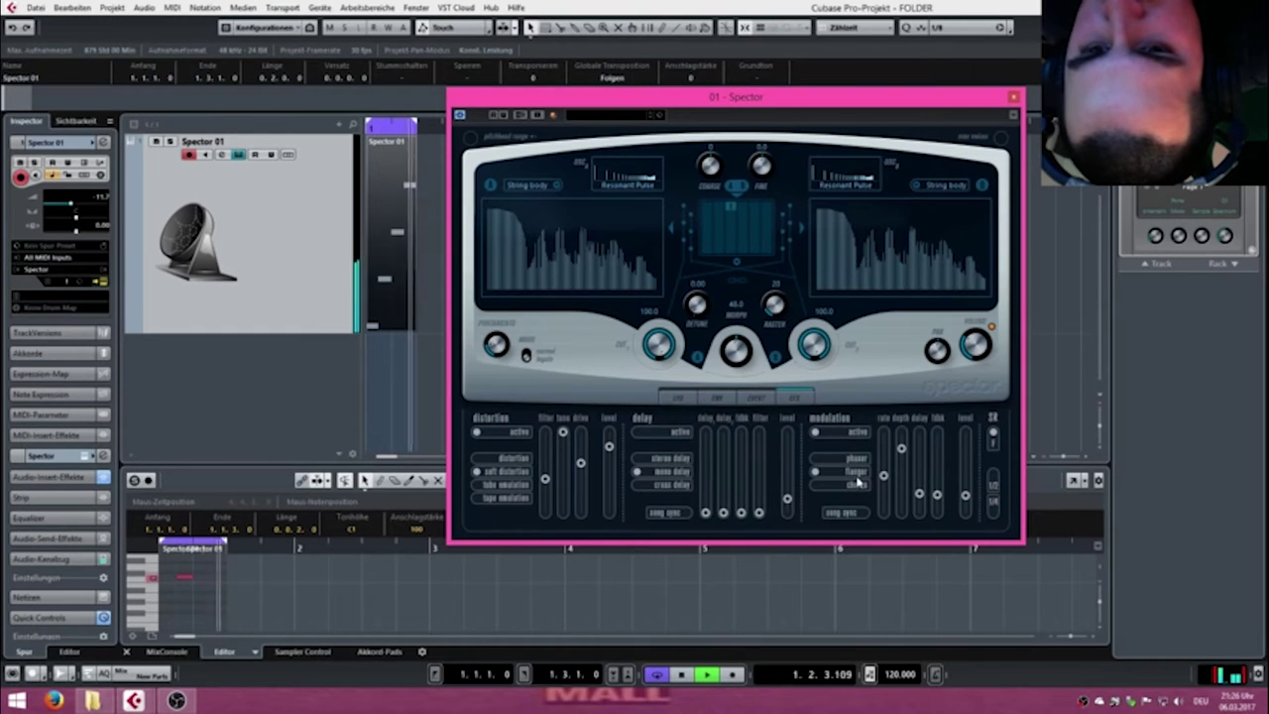
Set the modulation effect to a song-synced phaser with level at about half, depth at maximum and a slightly lower rate.
{"action": "left_click_drag", "start_coordinate": [966, 496], "coordinate": [968, 483]}
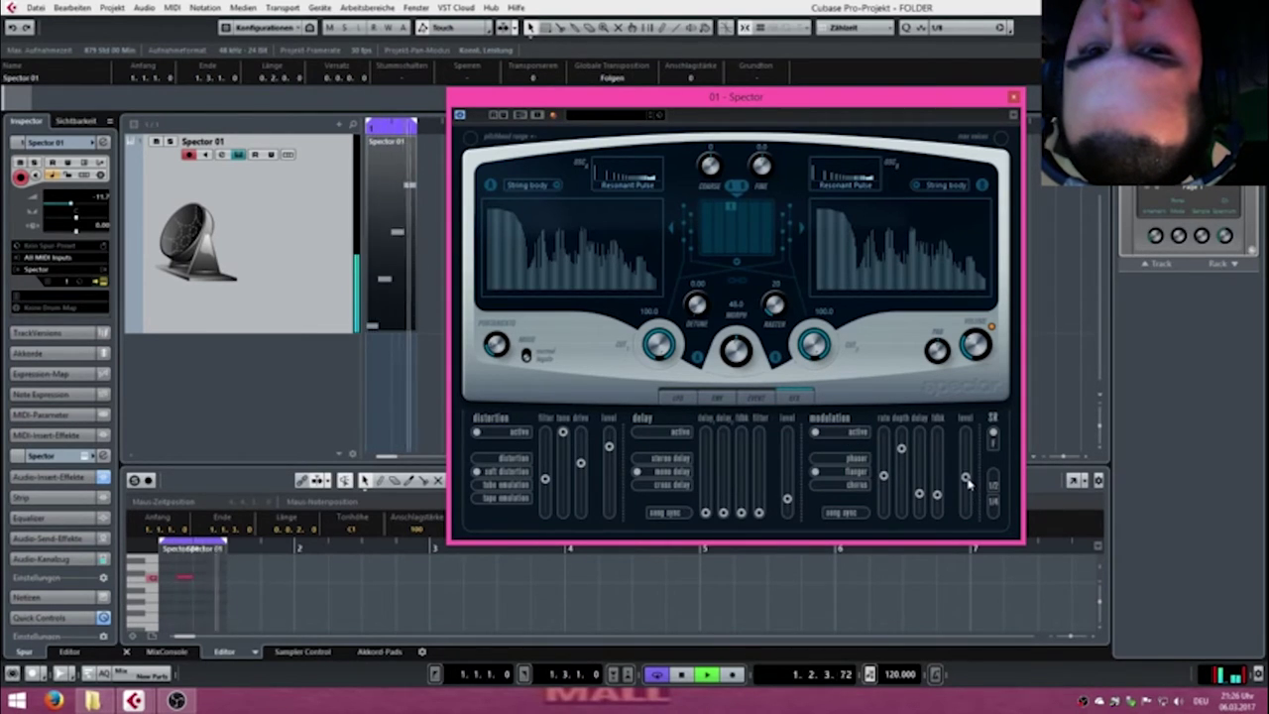
{"action": "left_click_drag", "start_coordinate": [901, 449], "coordinate": [903, 413]}
{"action": "left_click_drag", "start_coordinate": [885, 456], "coordinate": [900, 488]}
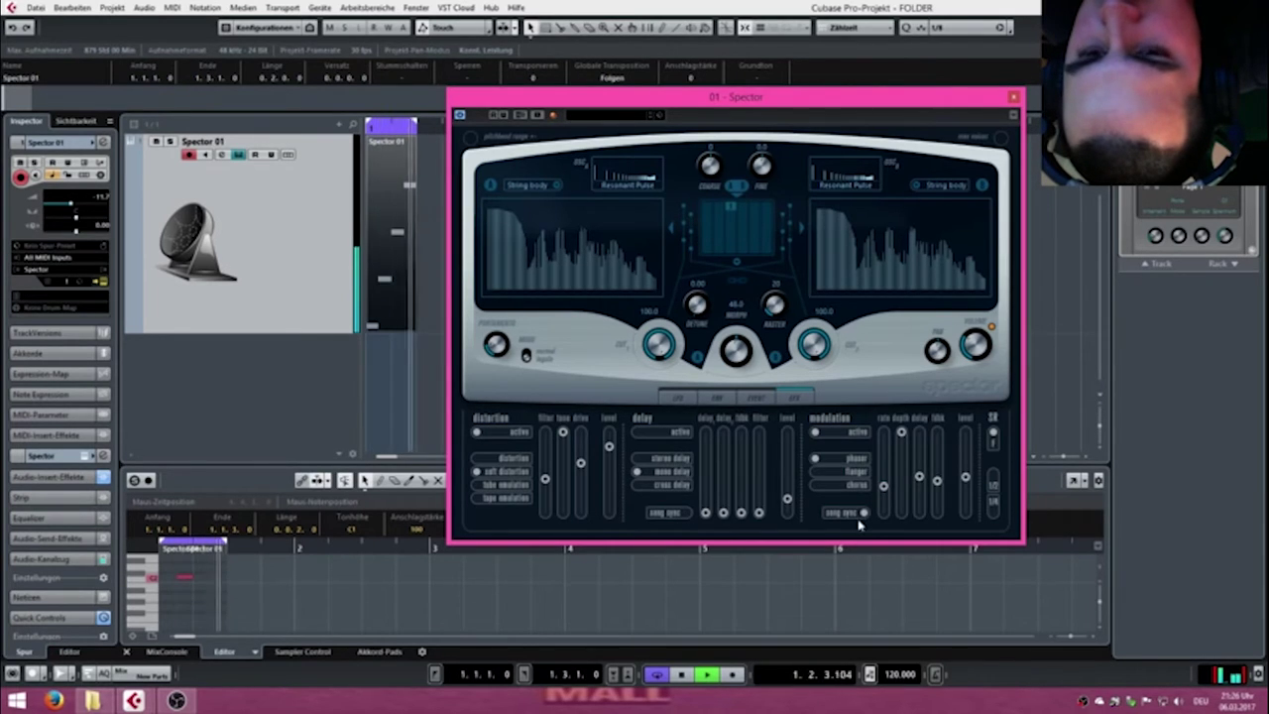
Set the modulation effect's delay slider to about two thirds, fine-tune the slider beside it, and close the Spector window.
{"action": "left_click_drag", "start_coordinate": [919, 483], "coordinate": [929, 428]}
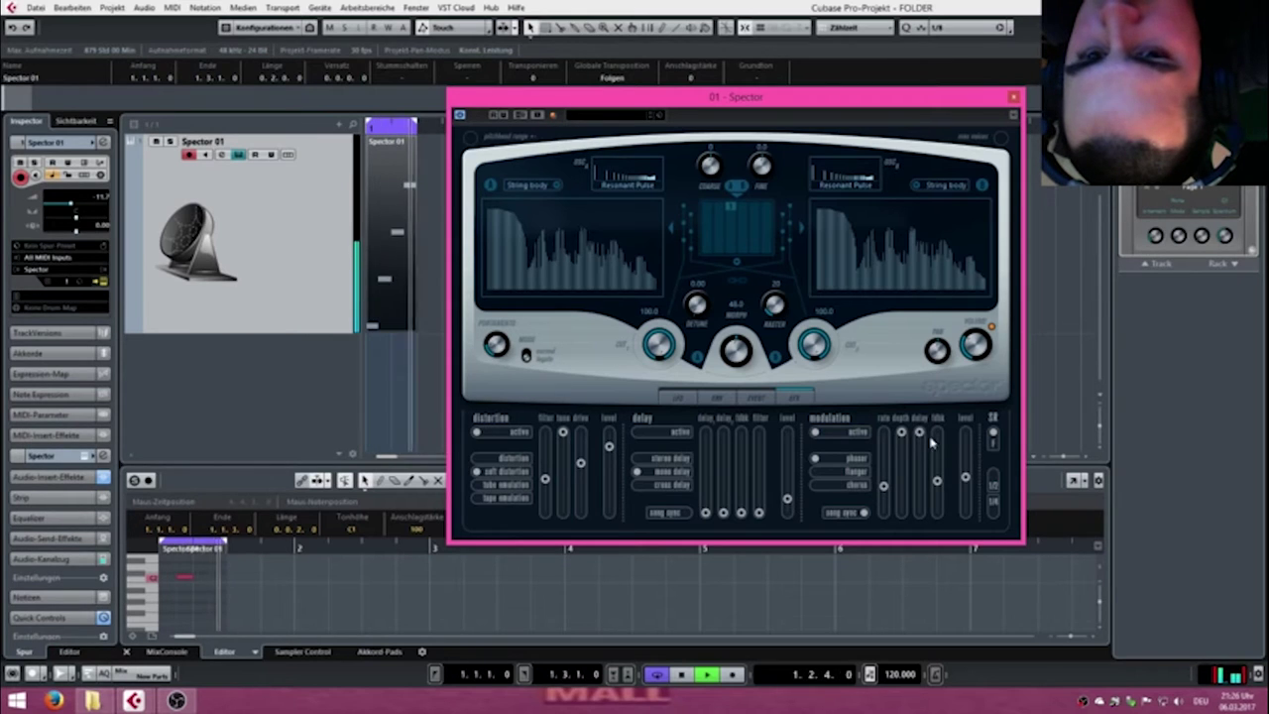
{"action": "left_click_drag", "start_coordinate": [922, 444], "coordinate": [946, 480]}
{"action": "left_click", "coordinate": [997, 495]}
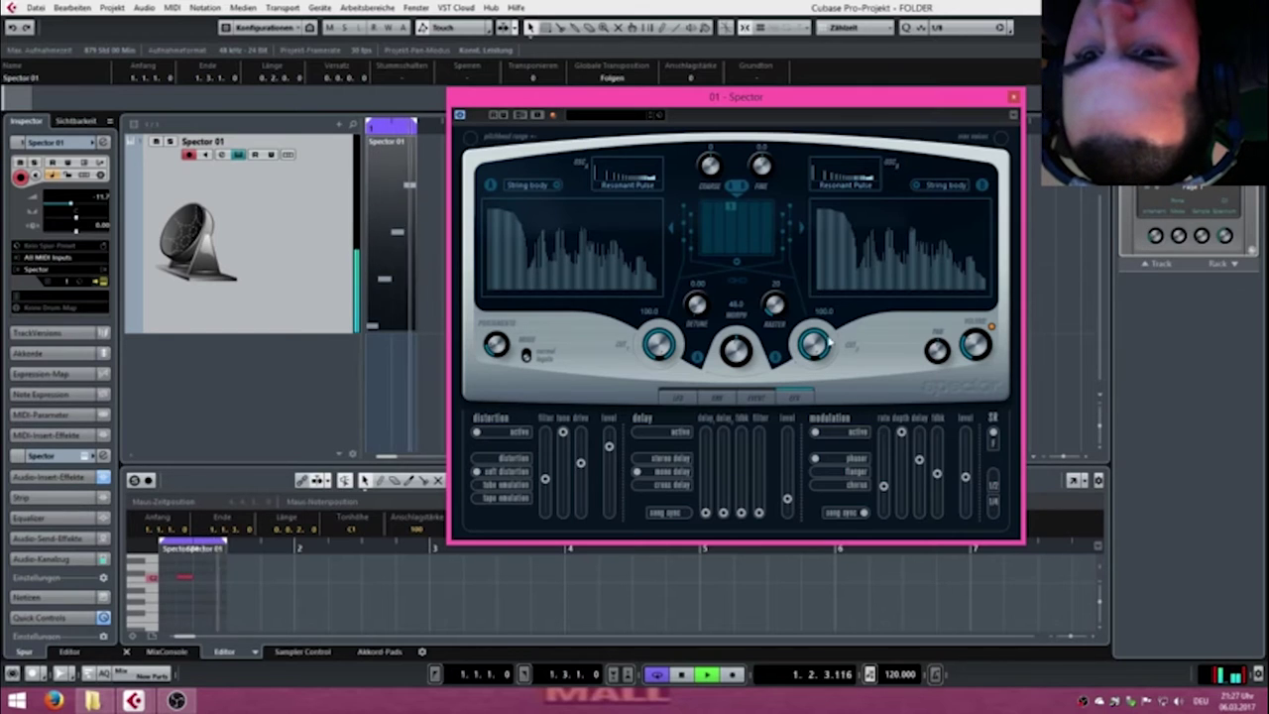
{"action": "left_click", "coordinate": [1014, 97]}
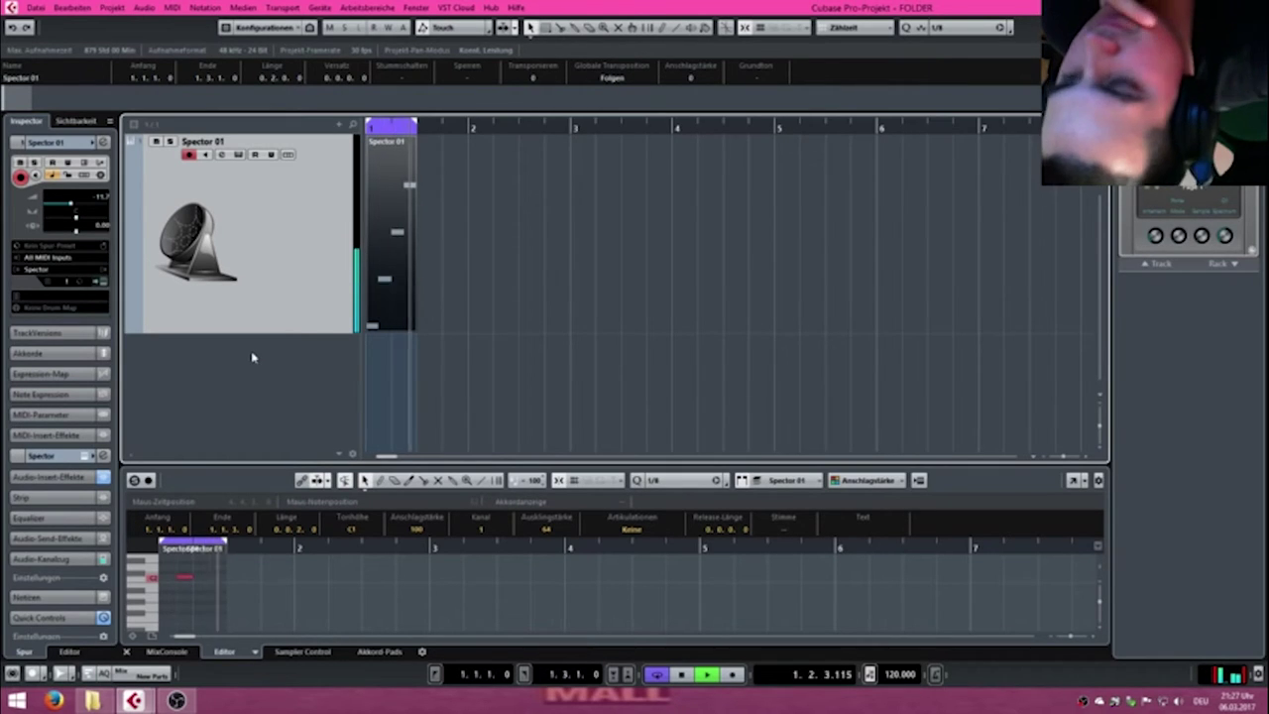
Bring up the MixConsole and load a second REVelation reverb into the sixth insert slot of Stereo Out.
{"action": "key", "text": "F3"}
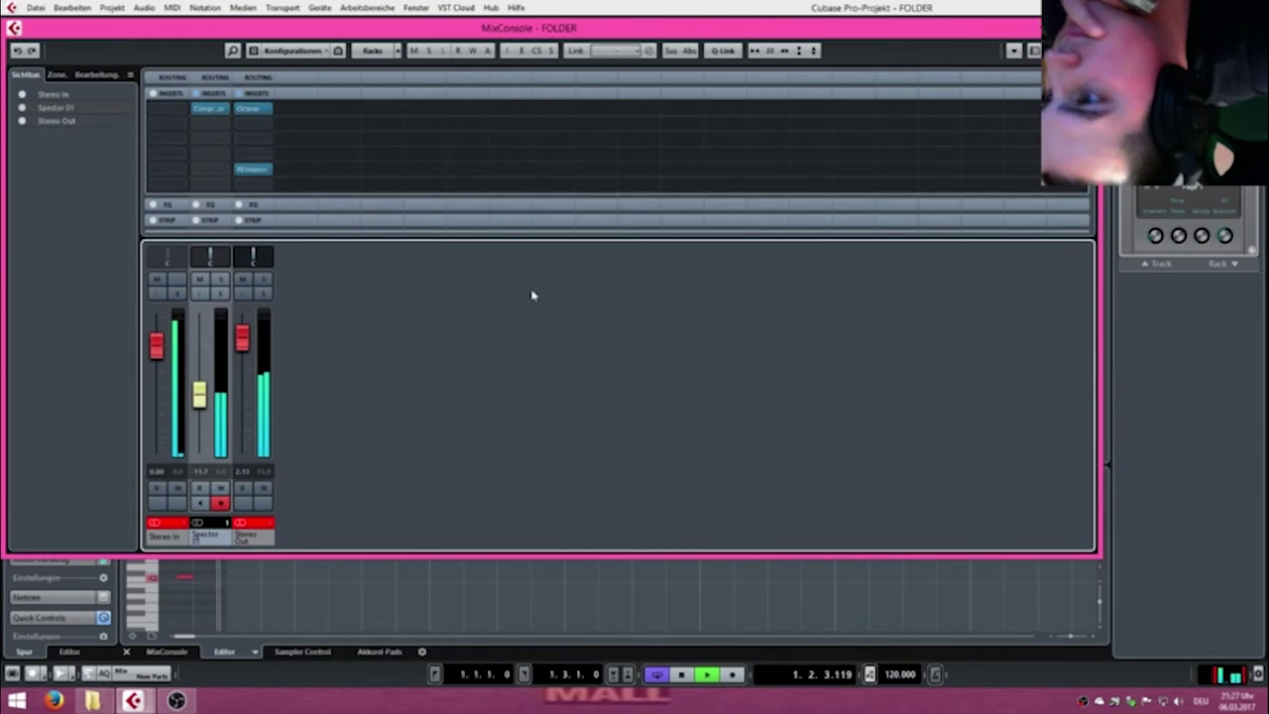
{"action": "left_click", "coordinate": [254, 185]}
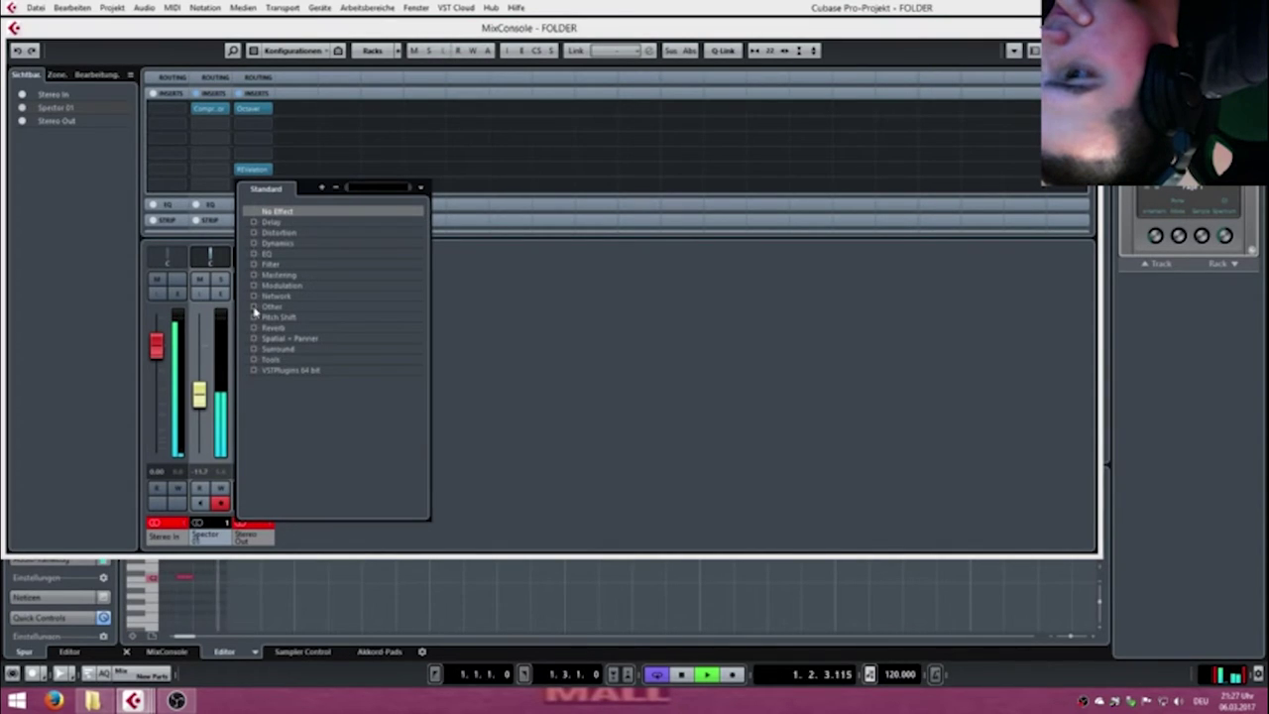
{"action": "left_click", "coordinate": [254, 349]}
{"action": "left_click", "coordinate": [256, 352]}
{"action": "left_click", "coordinate": [255, 331]}
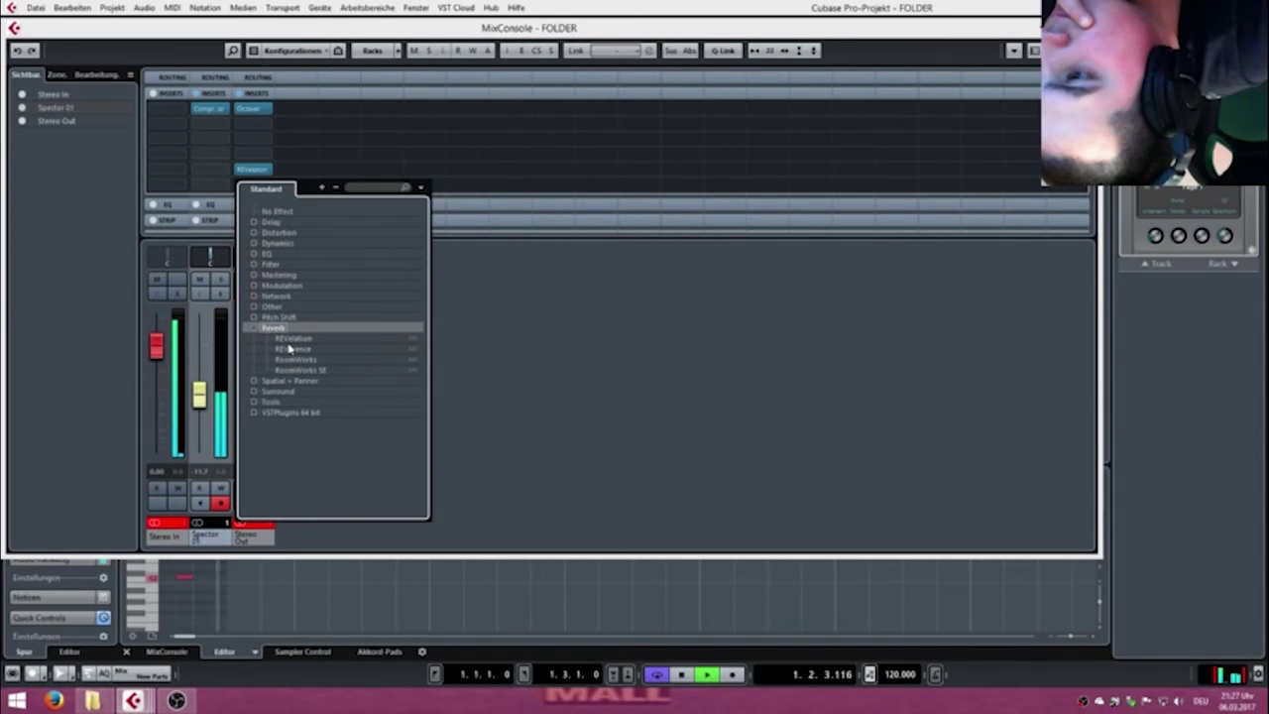
{"action": "left_click", "coordinate": [298, 339]}
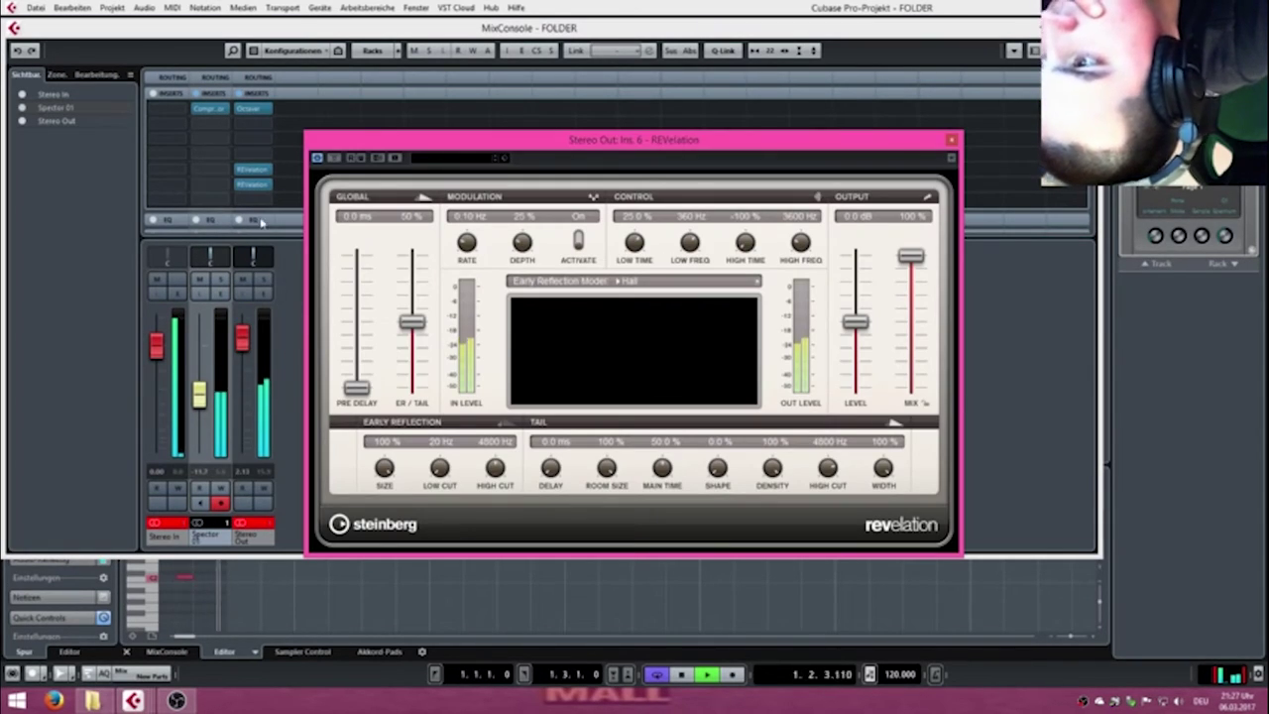
Add the REVerence reverb to the seventh insert slot of the Stereo Out channel.
{"action": "left_click", "coordinate": [257, 186]}
{"action": "left_click", "coordinate": [256, 185]}
{"action": "left_click", "coordinate": [262, 201]}
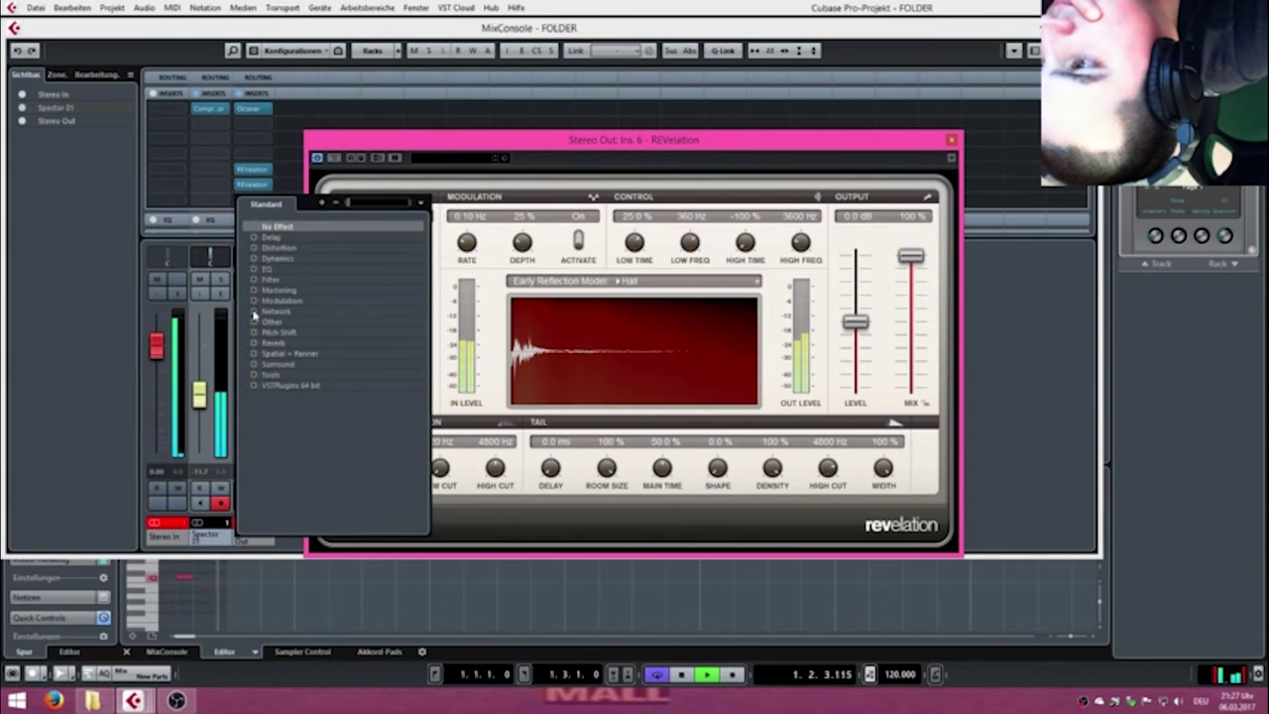
{"action": "left_click", "coordinate": [274, 342]}
{"action": "left_click", "coordinate": [299, 366]}
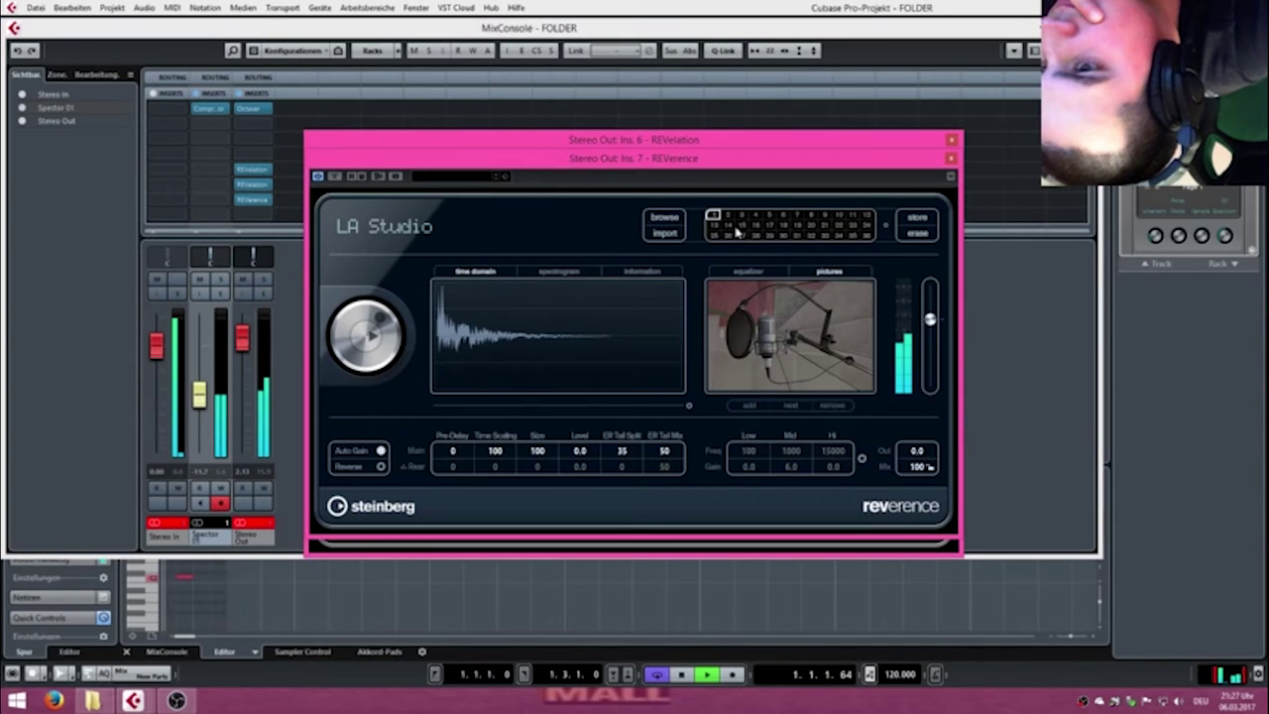
Load the Austrian Concert Hall preset in REVerence and close both reverb windows.
{"action": "left_click", "coordinate": [385, 226]}
{"action": "left_click", "coordinate": [486, 342]}
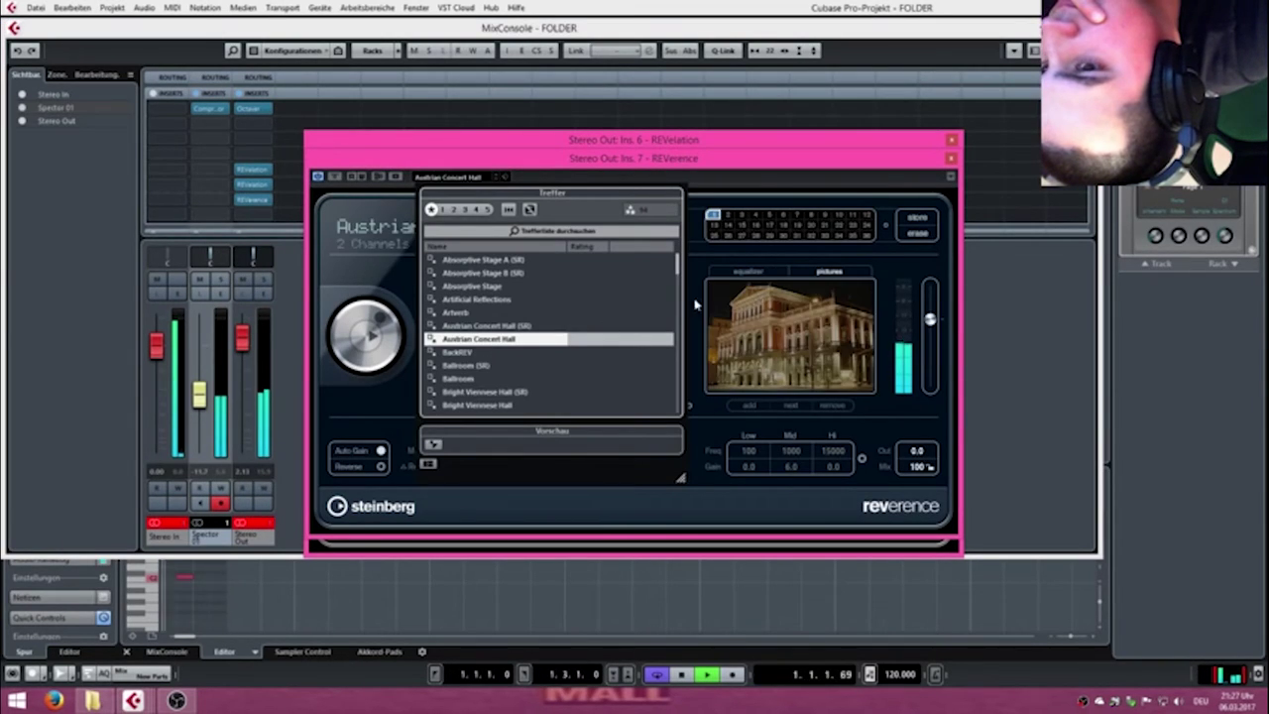
{"action": "left_click", "coordinate": [753, 256]}
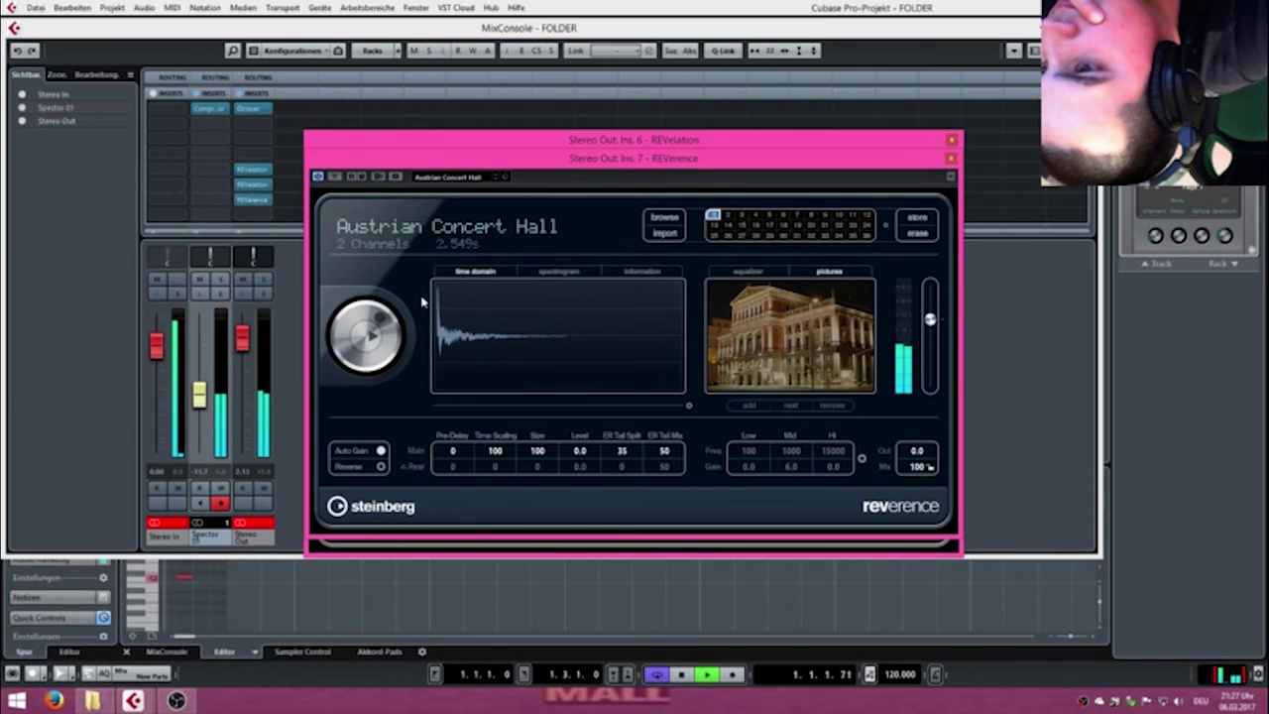
{"action": "left_click", "coordinate": [950, 139]}
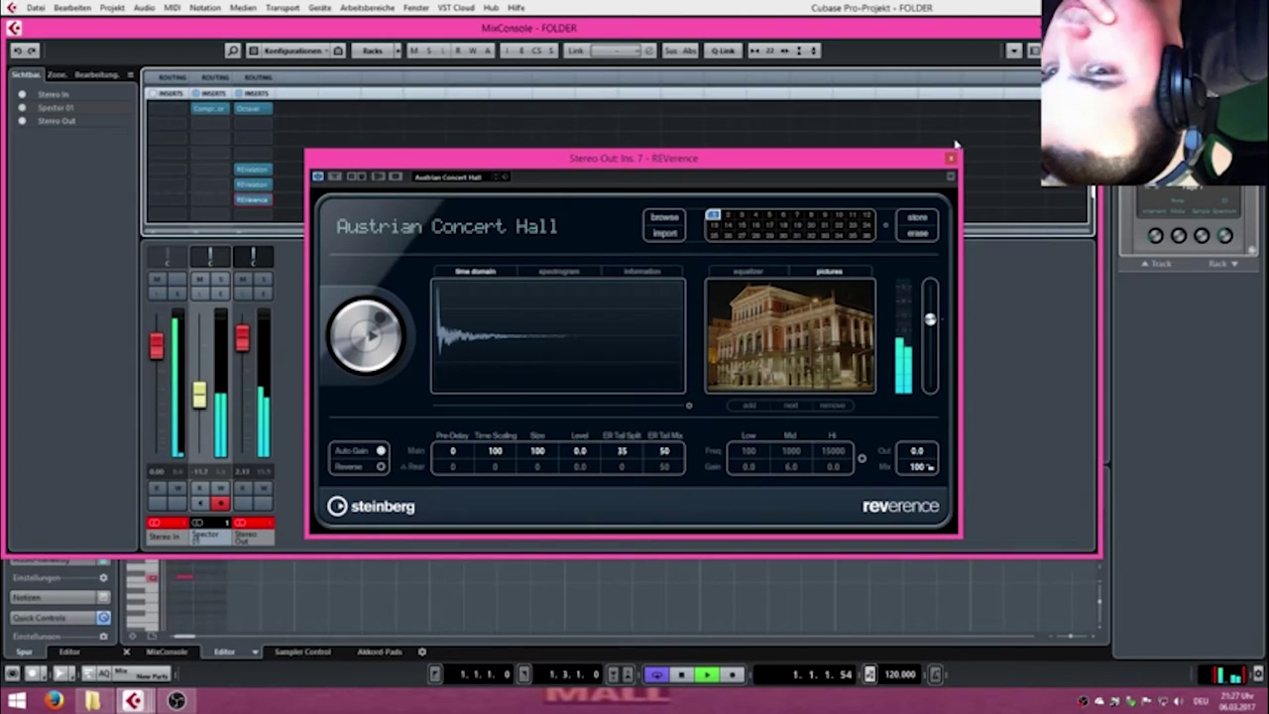
{"action": "left_click", "coordinate": [948, 158]}
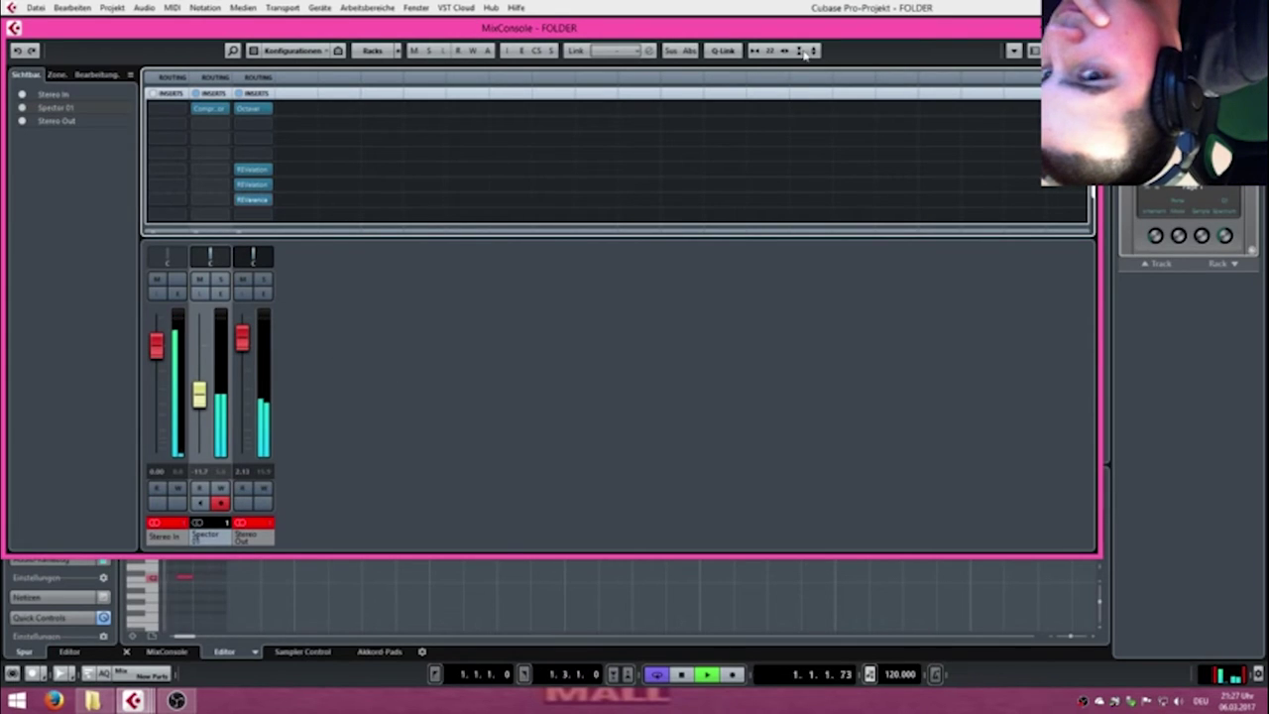
Maximize the MixConsole, cut the gain of Stereo Out's EQ band 1 to -24 dB, and toggle that channel's EQ state.
{"action": "double_click", "coordinate": [220, 28]}
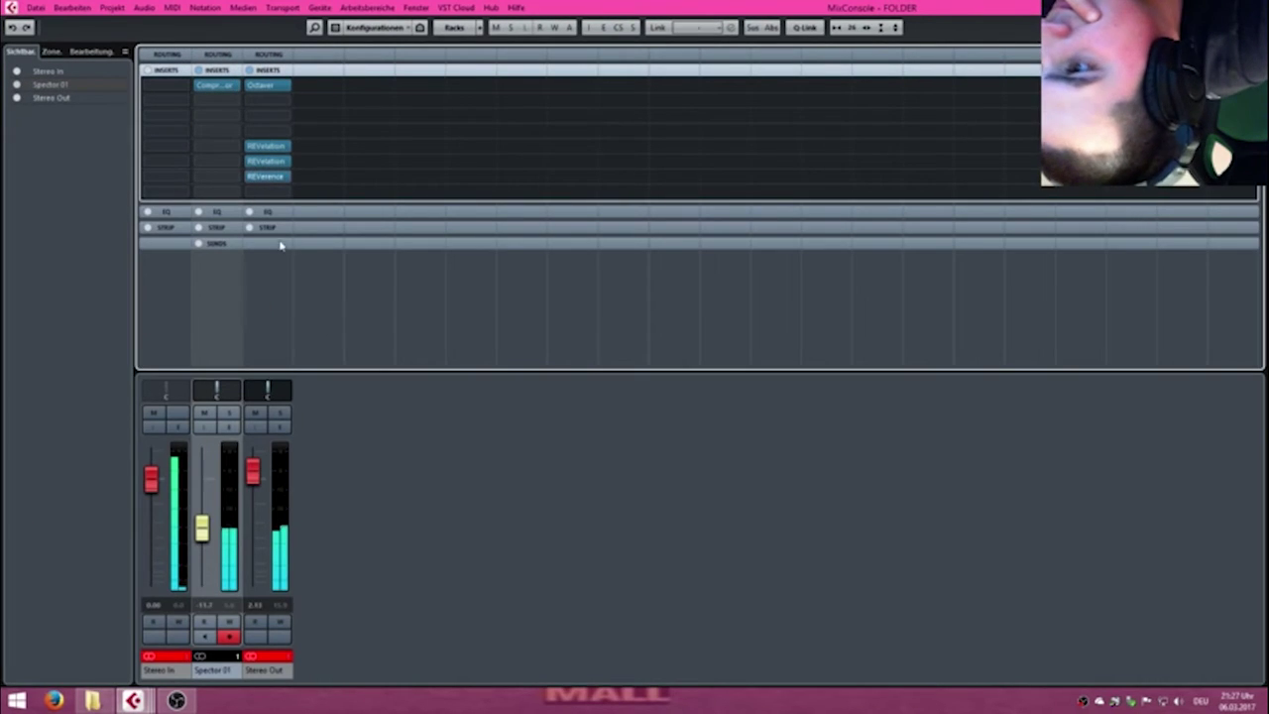
{"action": "left_click", "coordinate": [268, 211]}
{"action": "scroll", "coordinate": [275, 220], "scroll_direction": "down", "scroll_amount": 3}
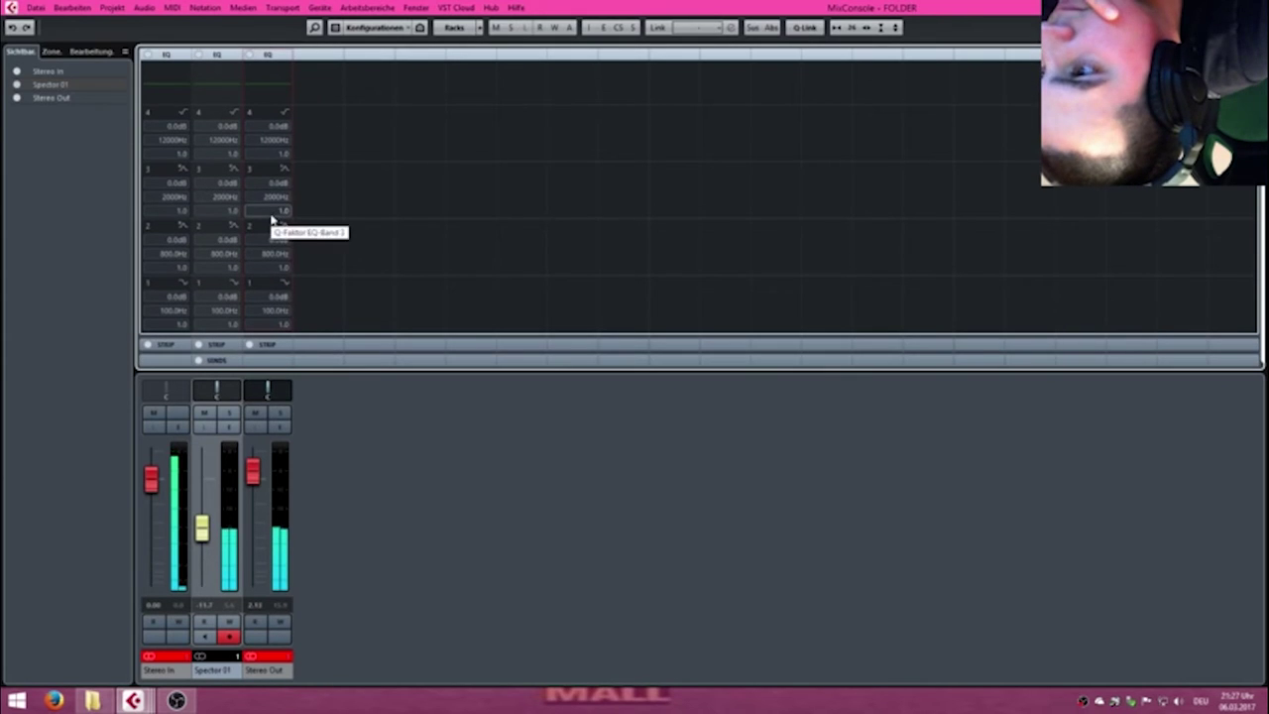
{"action": "left_click_drag", "start_coordinate": [278, 301], "coordinate": [306, 300]}
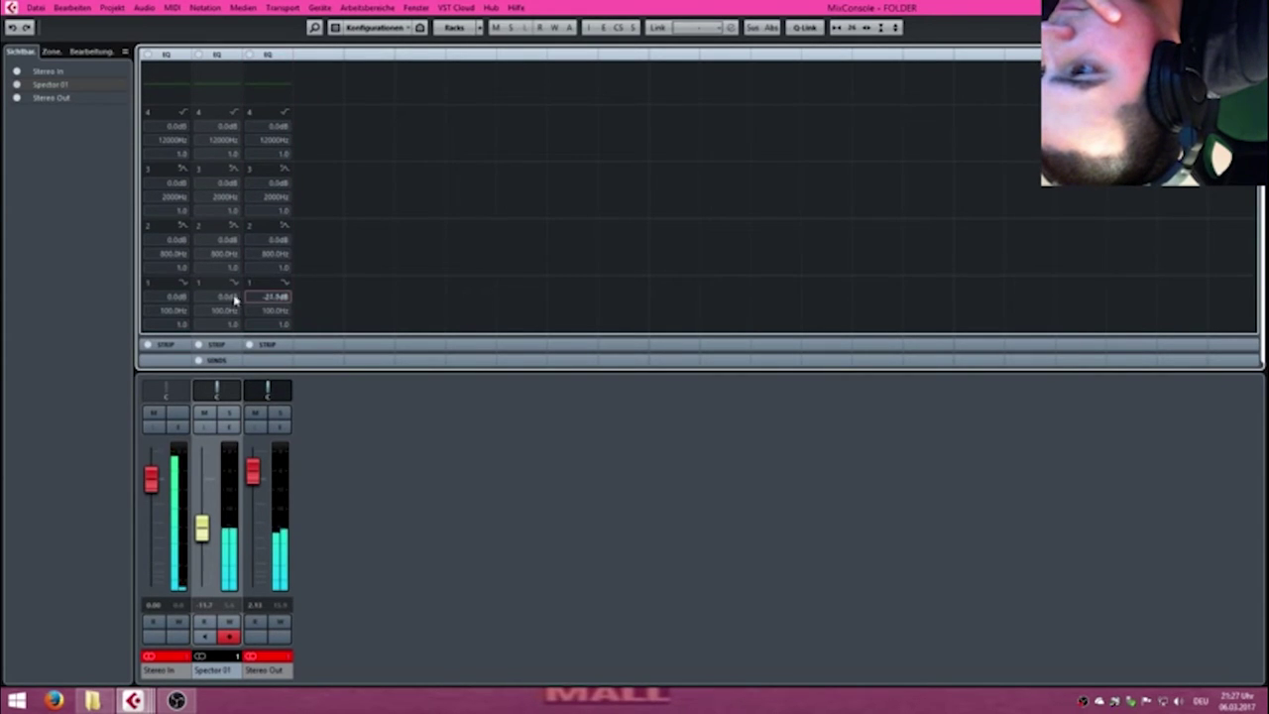
{"action": "scroll", "coordinate": [354, 275], "scroll_direction": "up", "scroll_amount": 5}
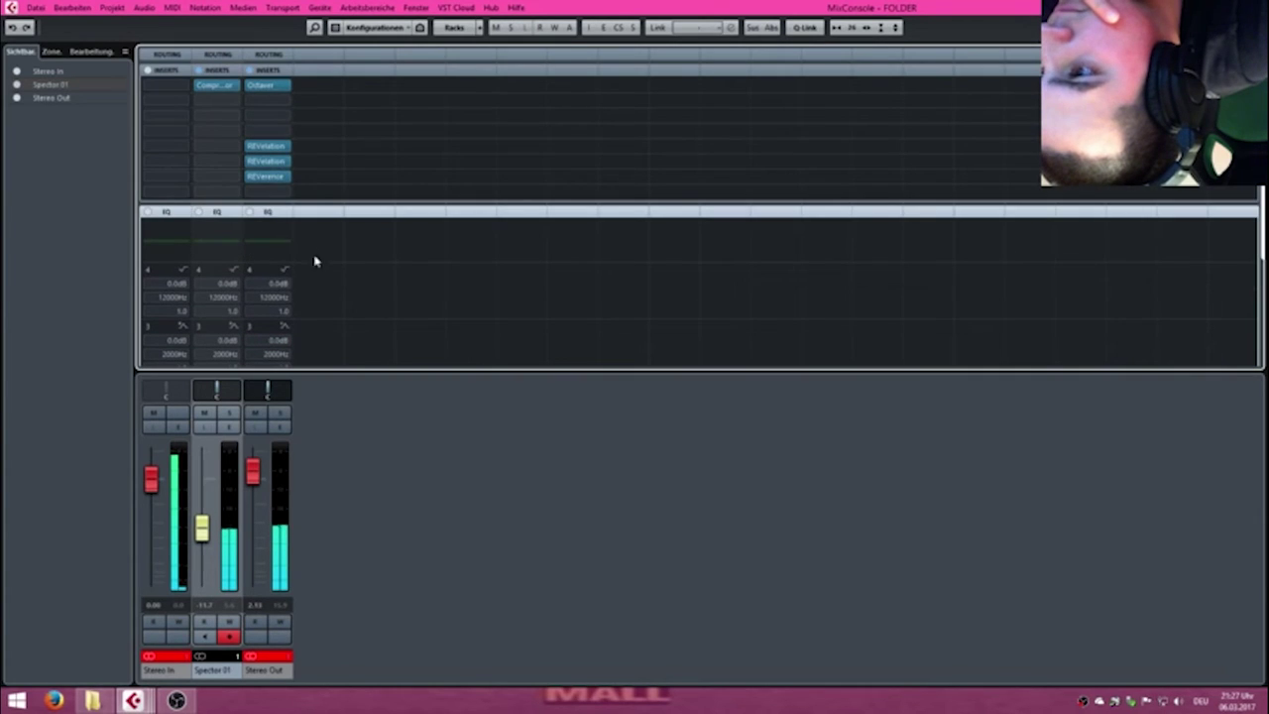
{"action": "left_click", "coordinate": [248, 213]}
{"action": "left_click", "coordinate": [250, 213]}
Set Stereo Out's EQ band 4 to 20000 Hz with a gain of about 22.8 dB and shape its curve's high end.
{"action": "scroll", "coordinate": [263, 210], "scroll_direction": "down", "scroll_amount": 4}
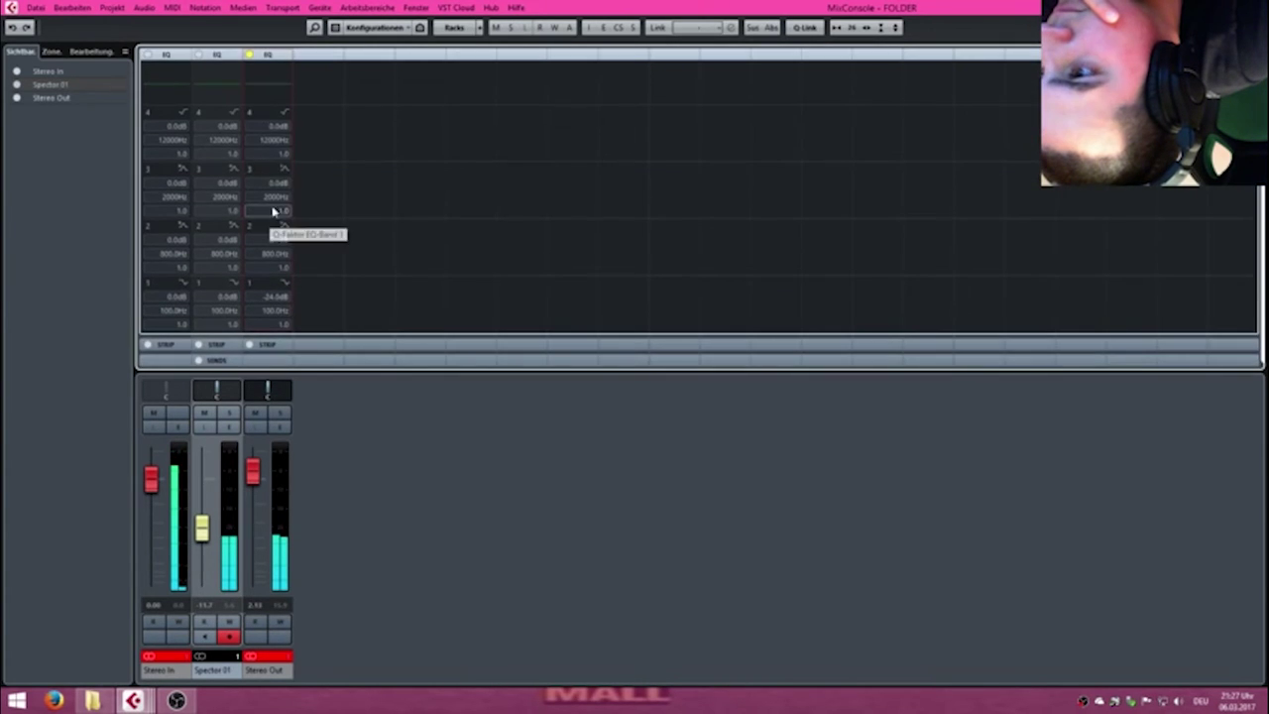
{"action": "left_click_drag", "start_coordinate": [274, 144], "coordinate": [312, 8]}
{"action": "left_click_drag", "start_coordinate": [264, 141], "coordinate": [245, 199]}
{"action": "left_click_drag", "start_coordinate": [279, 142], "coordinate": [286, 105]}
{"action": "left_click", "coordinate": [284, 156]}
{"action": "scroll", "coordinate": [335, 159], "scroll_direction": "up", "scroll_amount": 3}
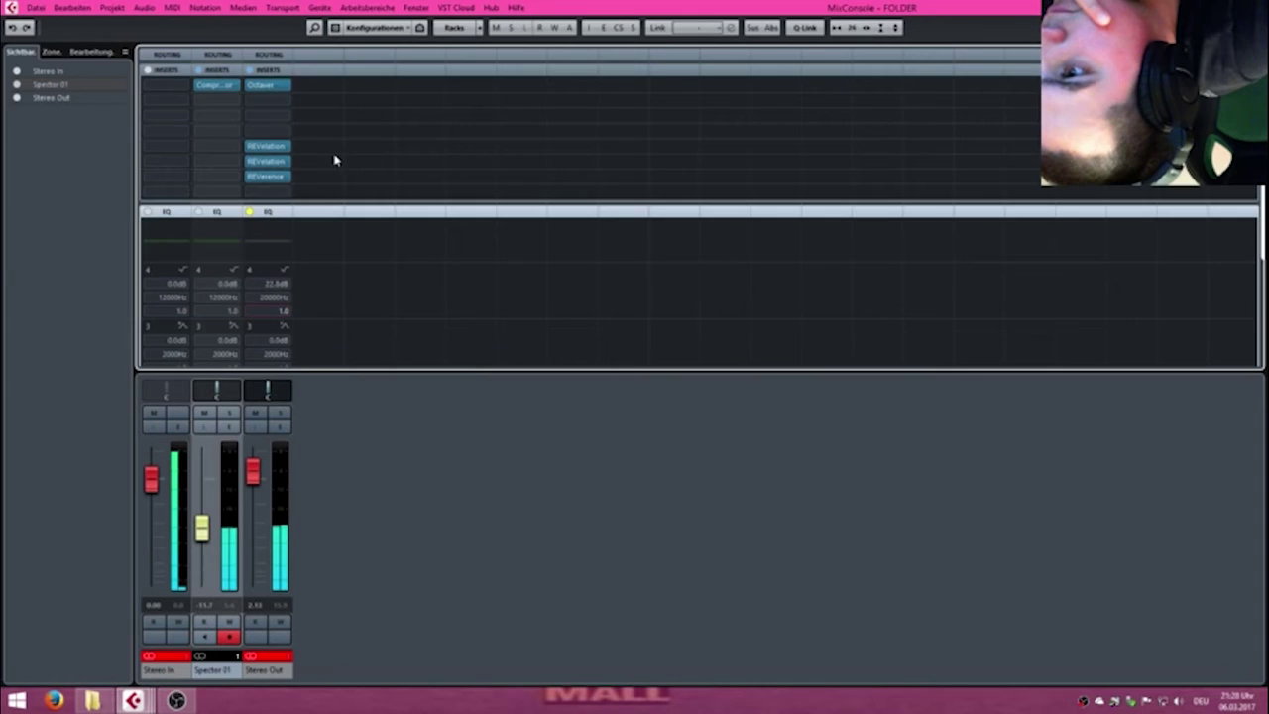
{"action": "left_click", "coordinate": [255, 232]}
{"action": "left_click_drag", "start_coordinate": [314, 240], "coordinate": [382, 179]}
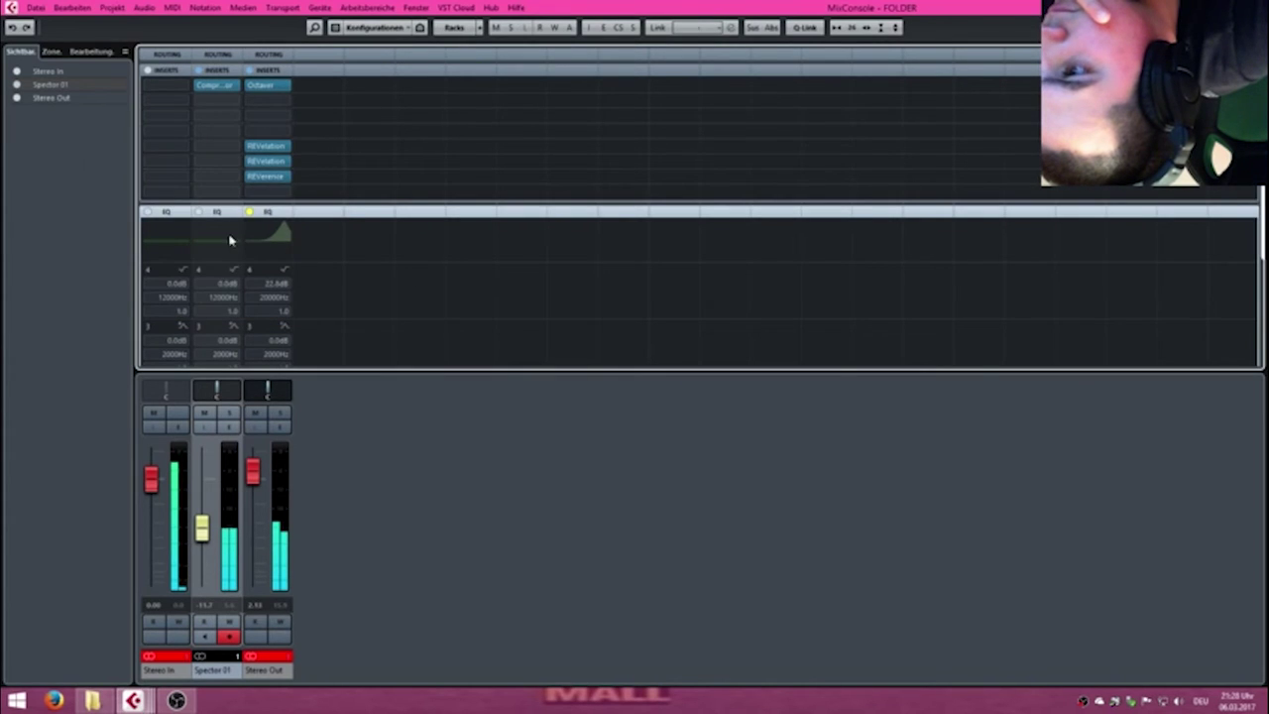
Shape Spector 01's EQ curve with a high boost near 10 kHz and a cut of about 5.7 dB near 30 Hz.
{"action": "left_click", "coordinate": [229, 240]}
{"action": "left_click_drag", "start_coordinate": [170, 245], "coordinate": [214, 211]}
{"action": "left_click_drag", "start_coordinate": [296, 205], "coordinate": [317, 227]}
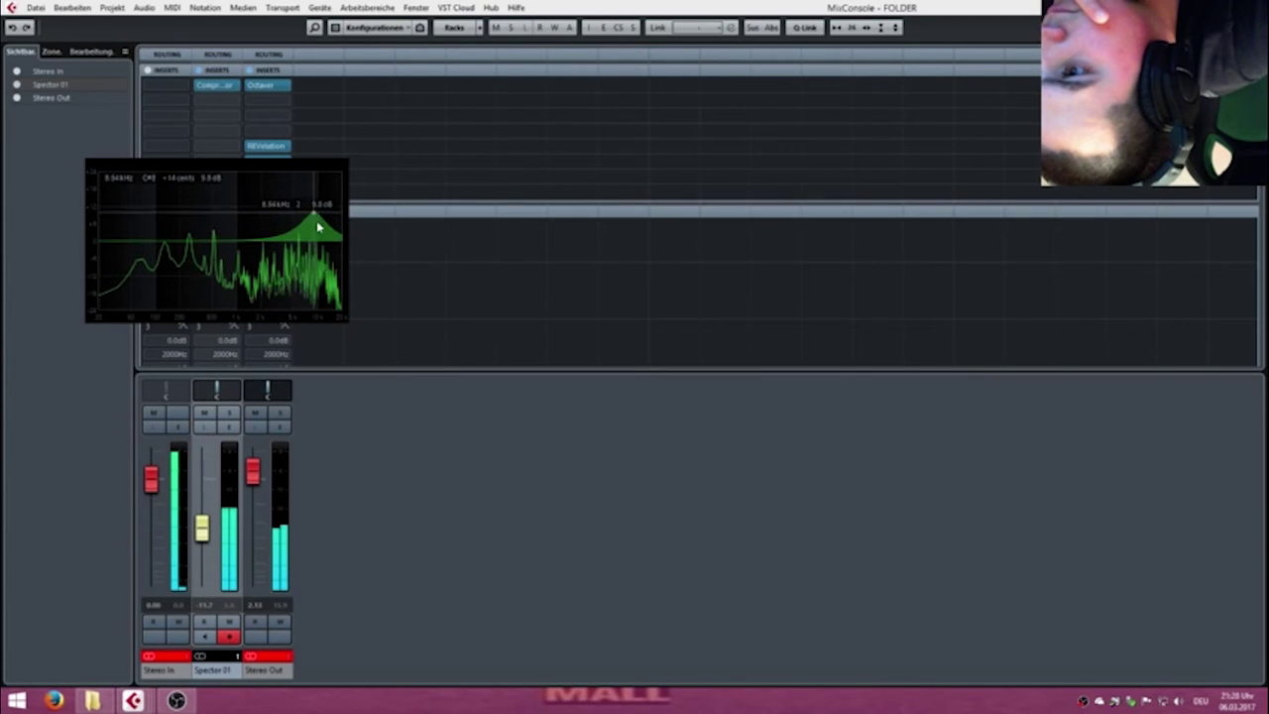
{"action": "left_click_drag", "start_coordinate": [176, 249], "coordinate": [132, 242]}
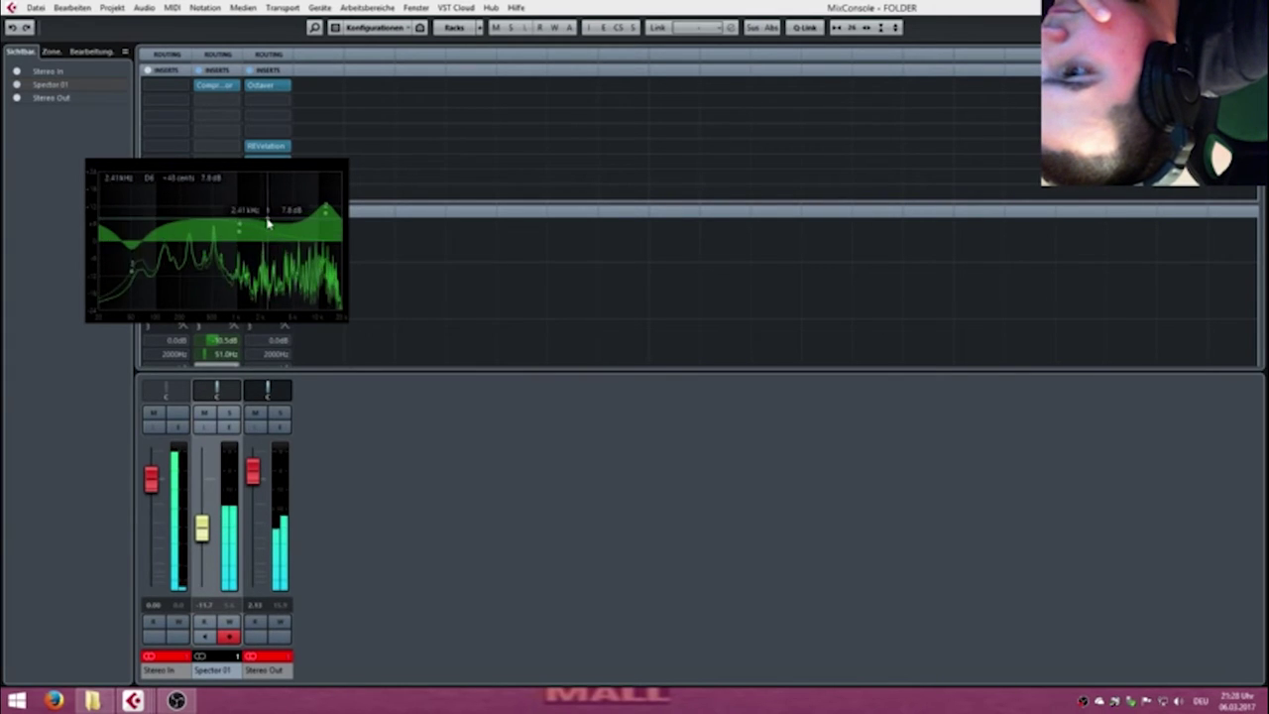
{"action": "left_click_drag", "start_coordinate": [173, 261], "coordinate": [177, 259]}
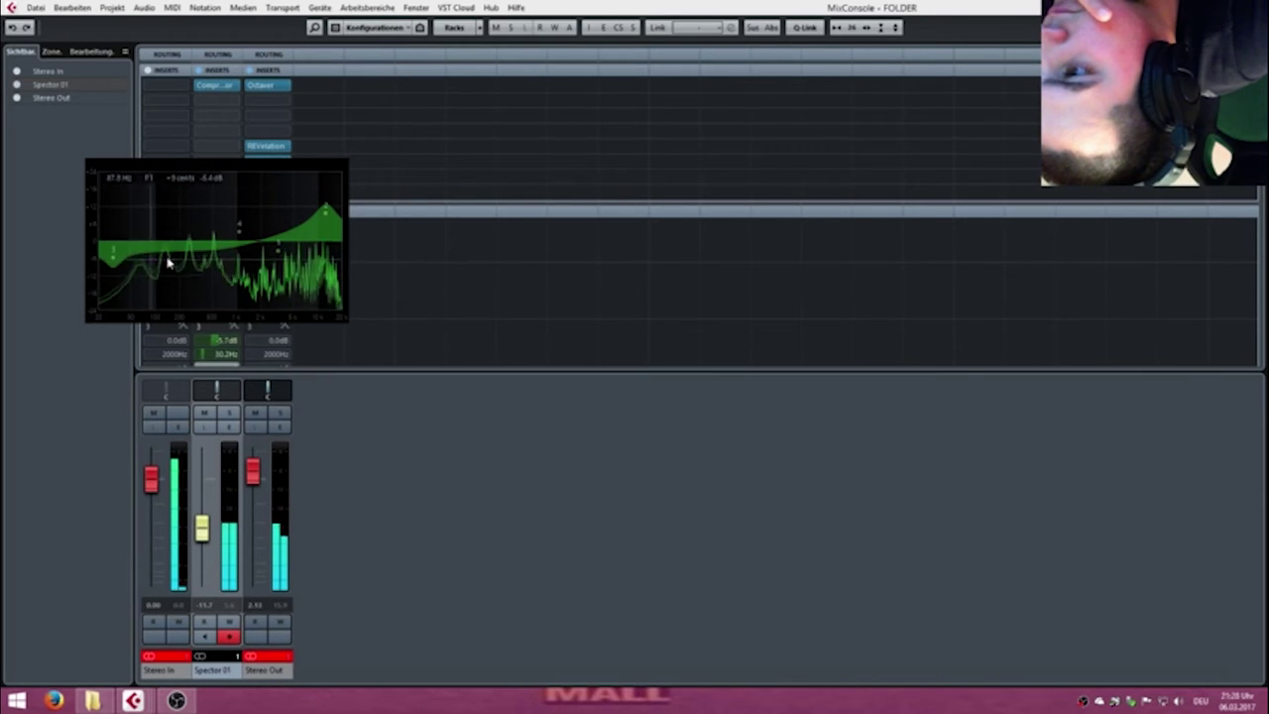
Shape Stereo In's EQ with a low-end cut and a boost of about 6.4 dB near 6.5 kHz, and close the MixConsole.
{"action": "mouse_move", "coordinate": [175, 238]}
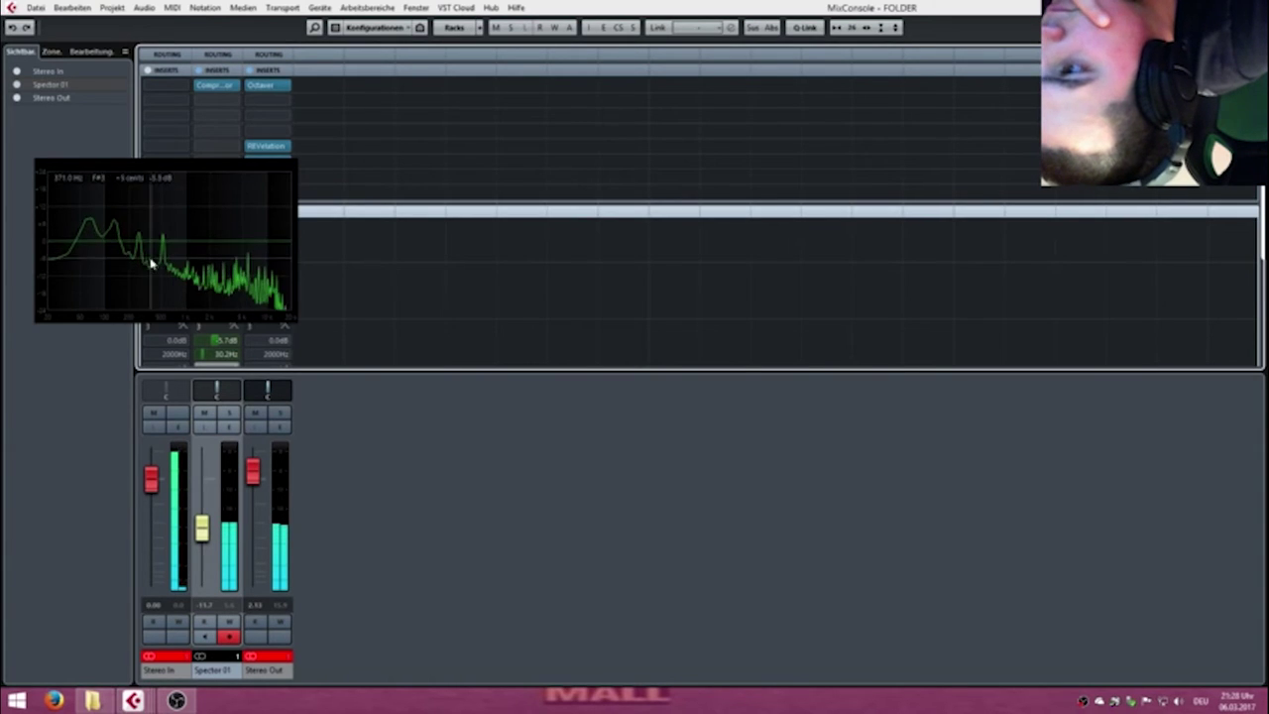
{"action": "left_click_drag", "start_coordinate": [159, 247], "coordinate": [251, 227]}
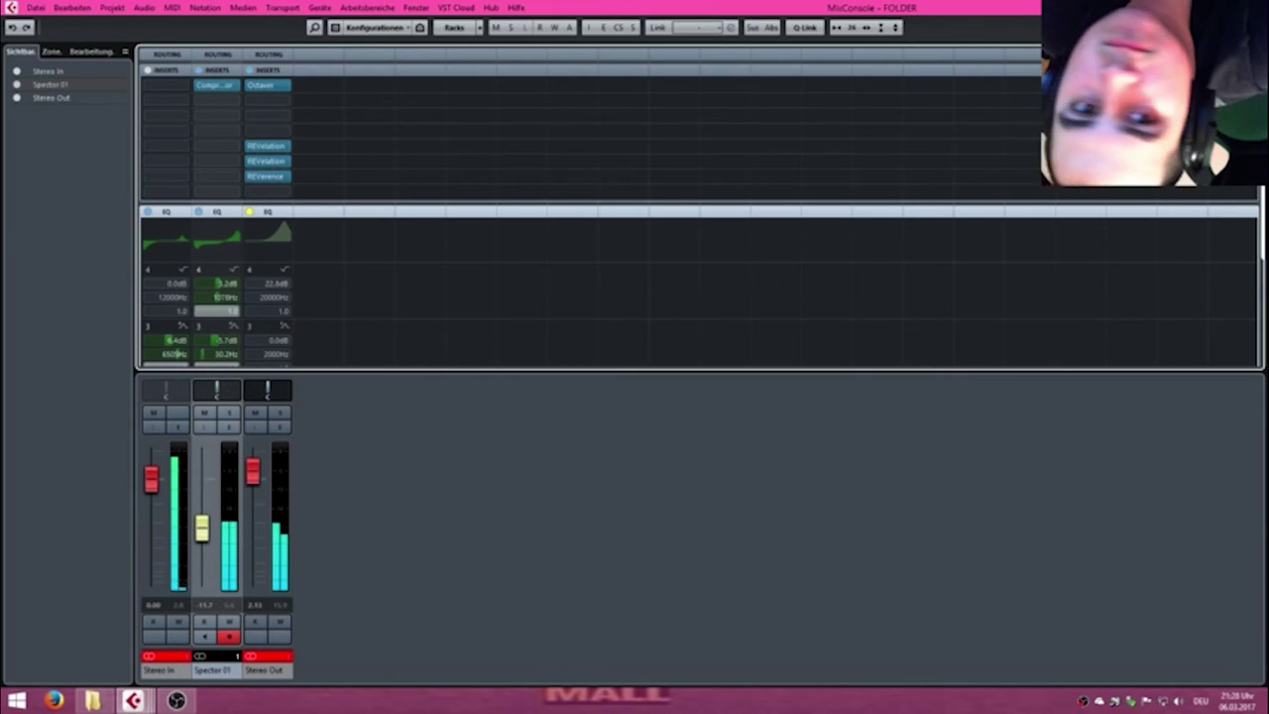
{"action": "key", "text": "F3"}
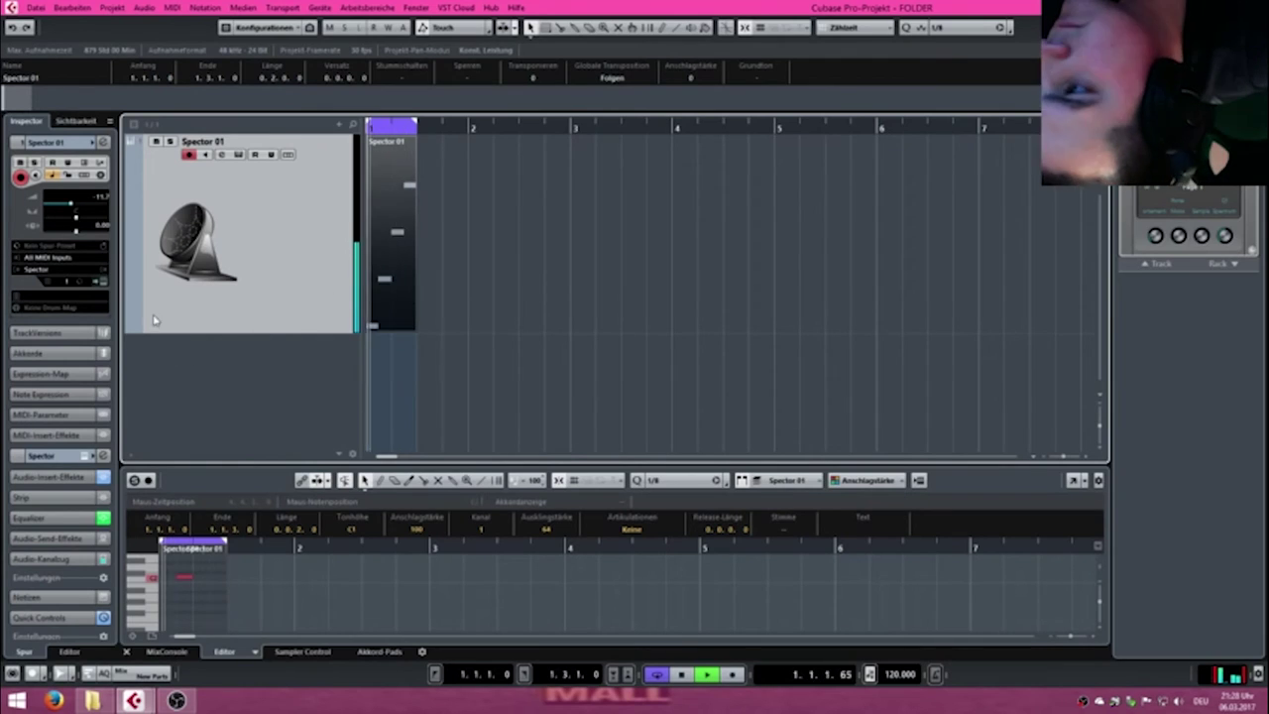
Change the Spector 01 track picture to the barrel drum.
{"action": "double_click", "coordinate": [196, 243]}
{"action": "double_click", "coordinate": [674, 327]}
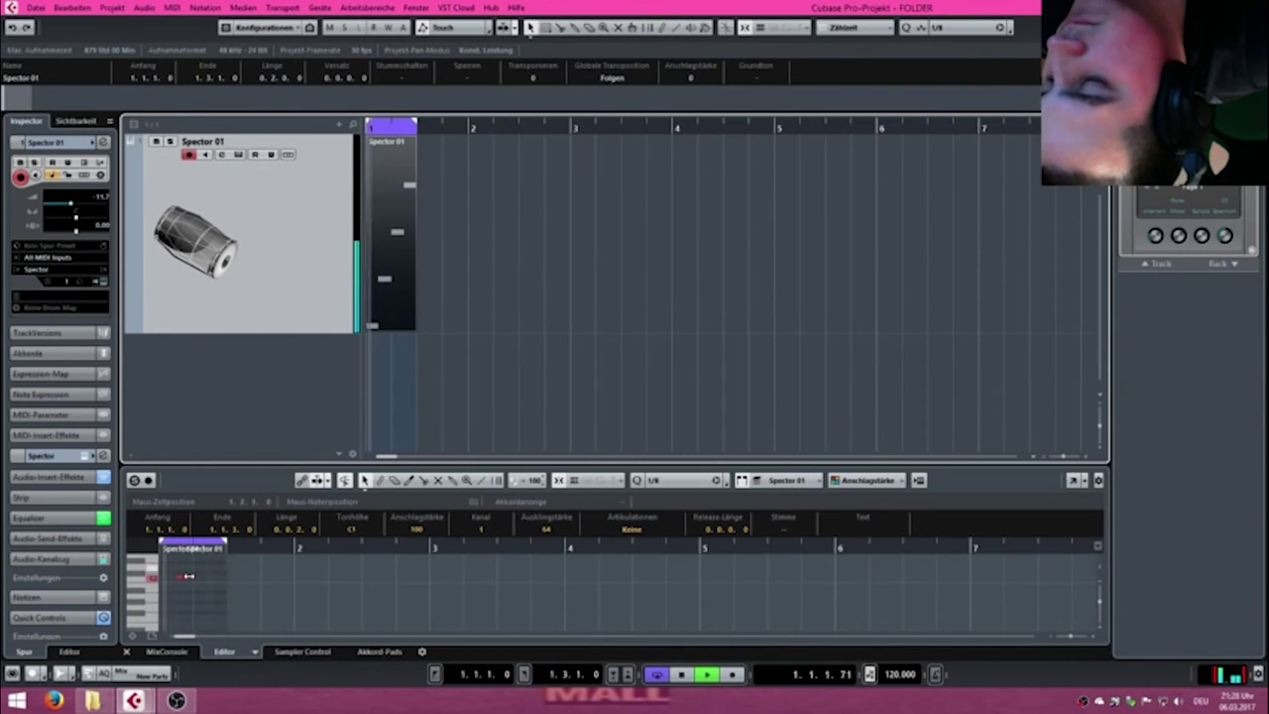
{"action": "left_click", "coordinate": [102, 281]}
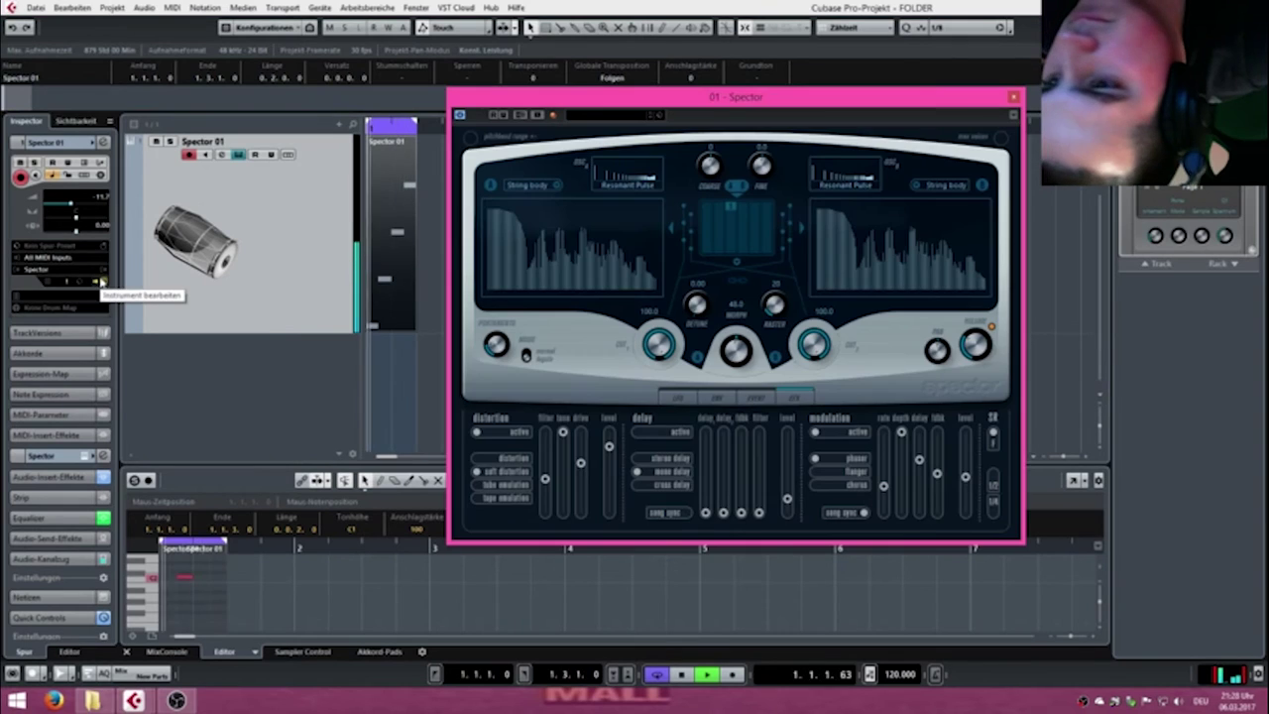
{"action": "left_click", "coordinate": [206, 375]}
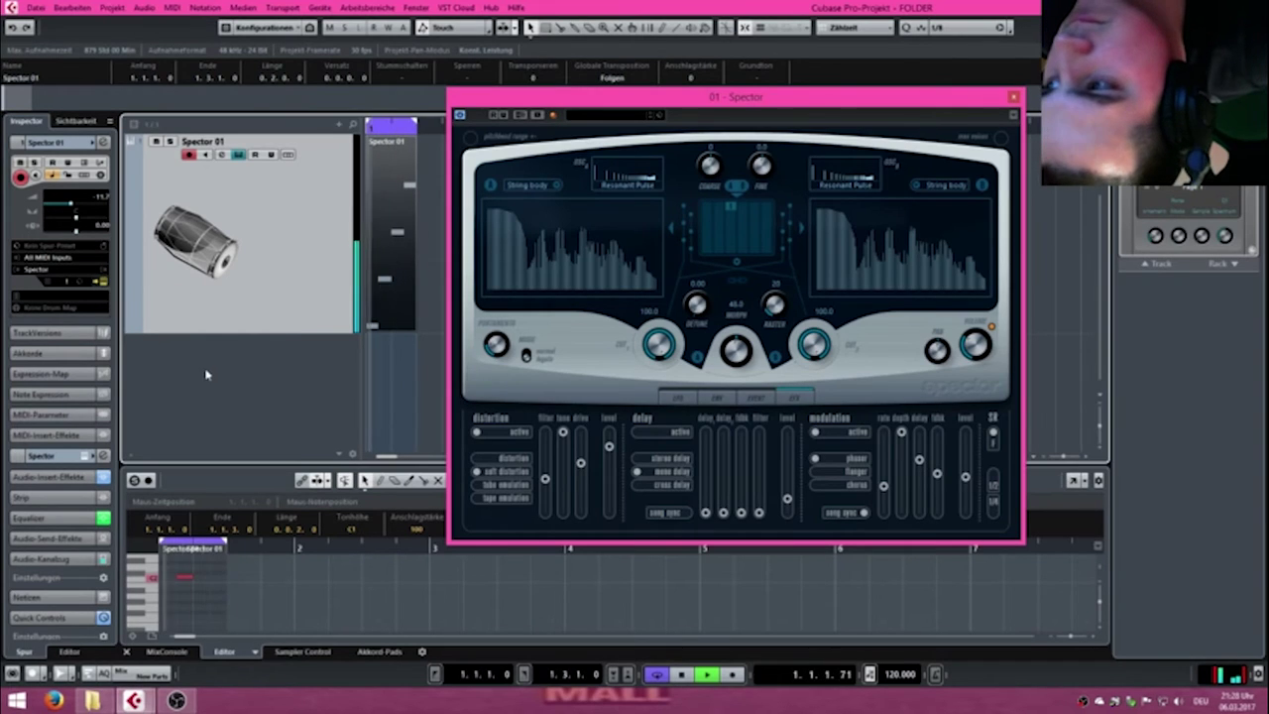
{"action": "left_click", "coordinate": [1015, 98]}
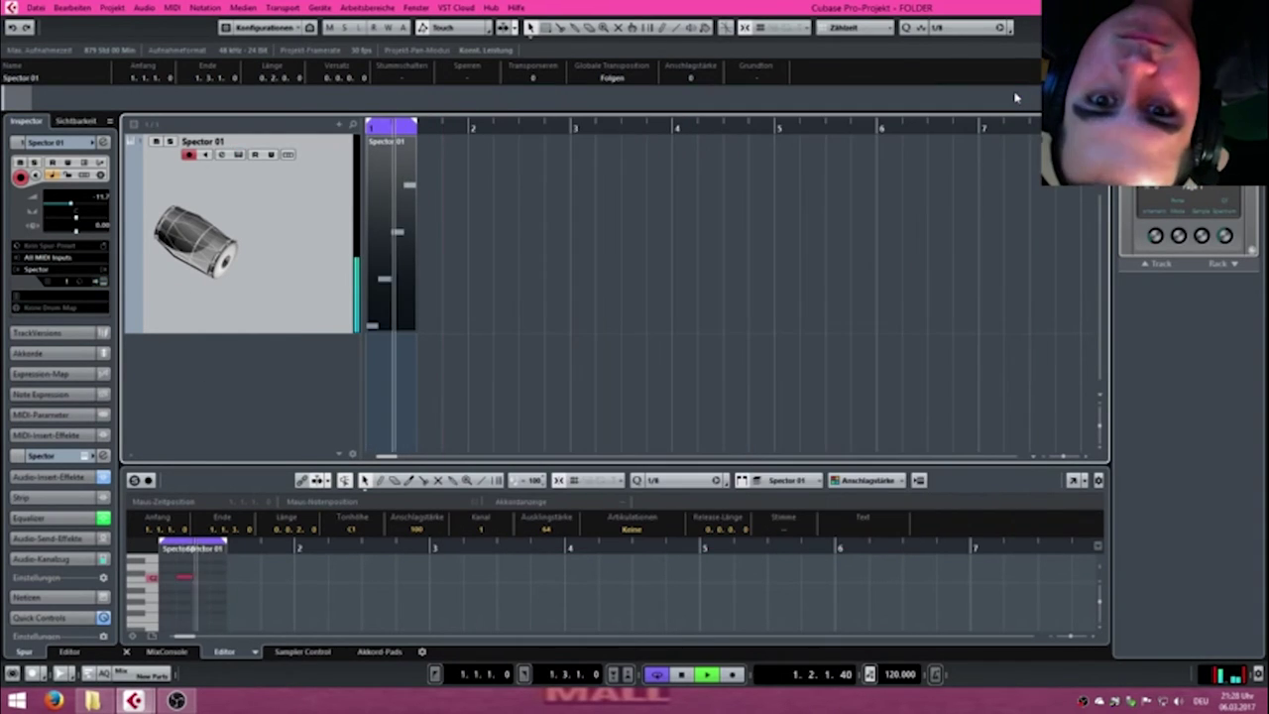
Reopen Spector from the track's instrument settings and set its maximum voices to 32.
{"action": "left_click", "coordinate": [103, 283]}
{"action": "left_click", "coordinate": [999, 141]}
{"action": "left_click", "coordinate": [1017, 155]}
{"action": "left_click", "coordinate": [1003, 141]}
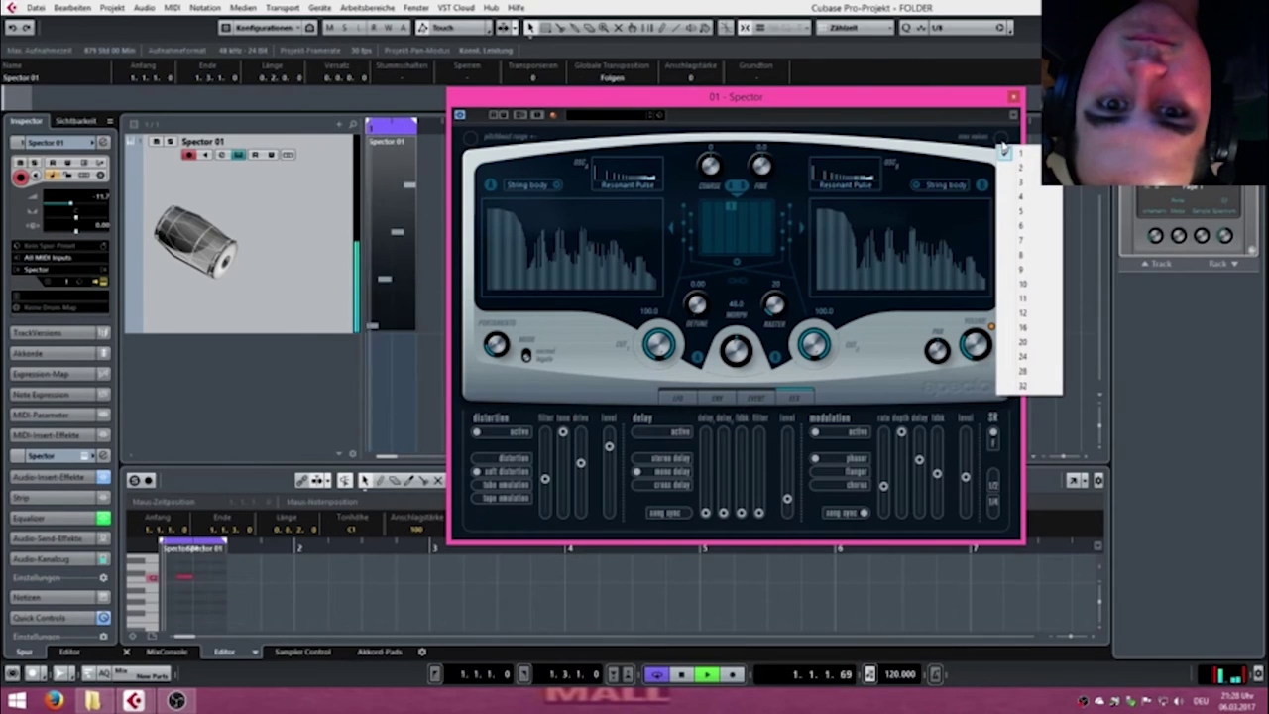
{"action": "left_click", "coordinate": [1021, 386]}
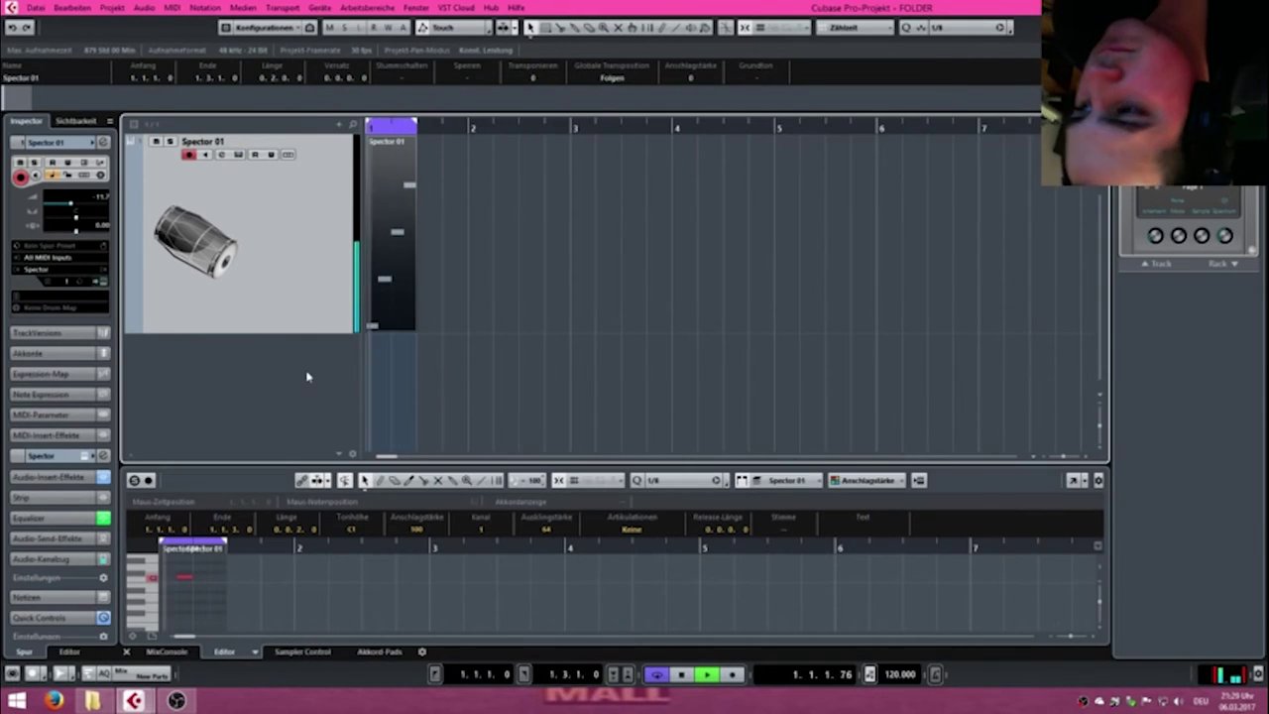
Add one Mystic instrument track routed to Stereo Out through the enlarged VST Instruments rack, and close the synth's window.
{"action": "key", "text": "F11"}
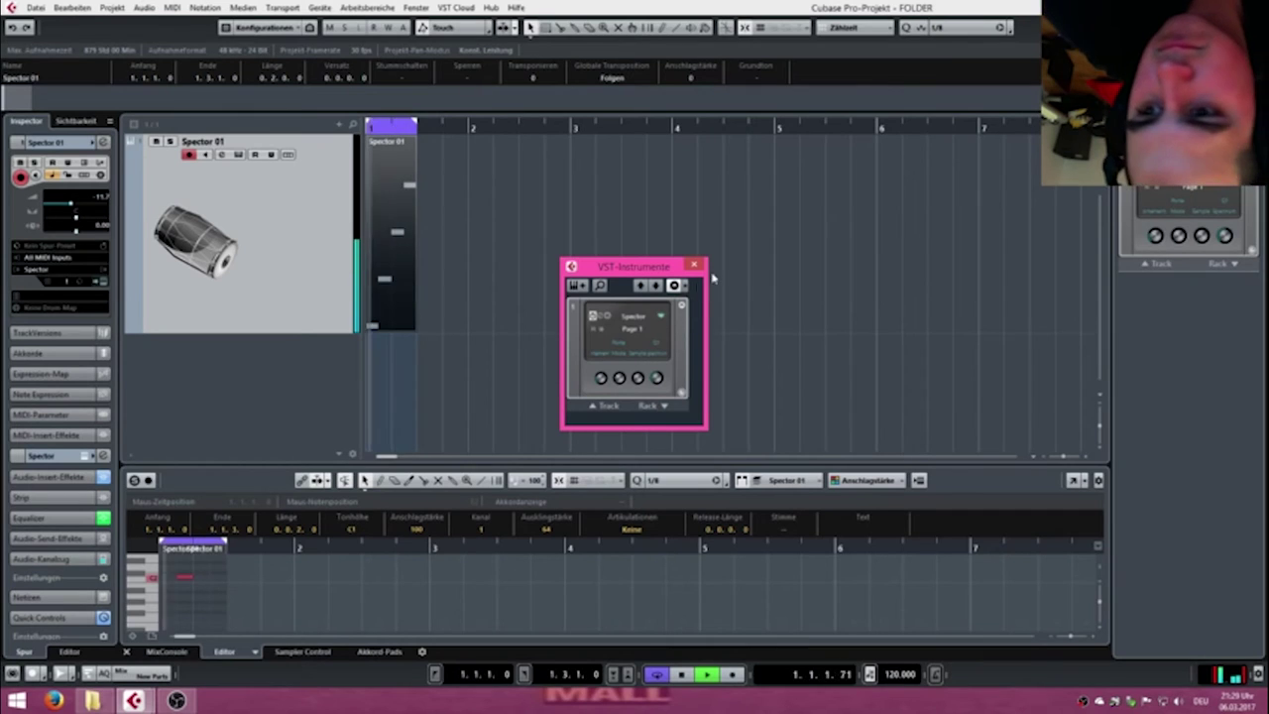
{"action": "left_click_drag", "start_coordinate": [710, 432], "coordinate": [846, 594]}
{"action": "left_click_drag", "start_coordinate": [634, 266], "coordinate": [1010, 100]}
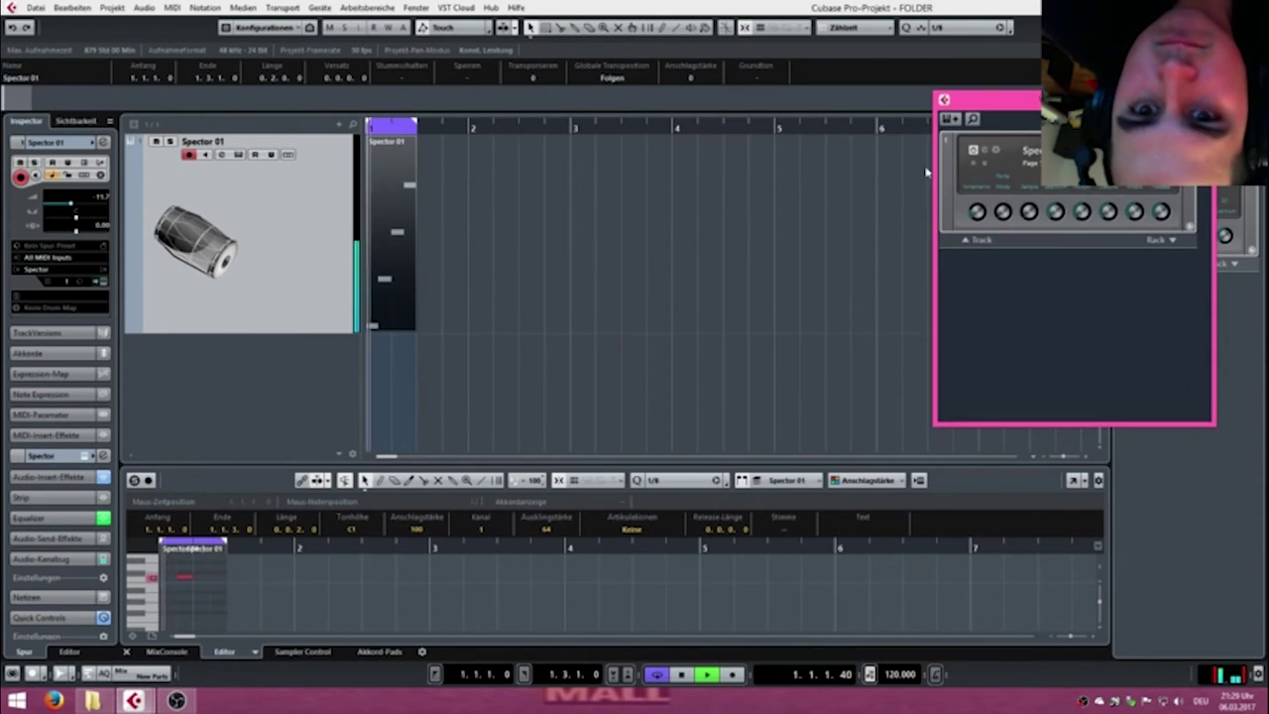
{"action": "left_click", "coordinate": [950, 119]}
{"action": "left_click", "coordinate": [573, 359]}
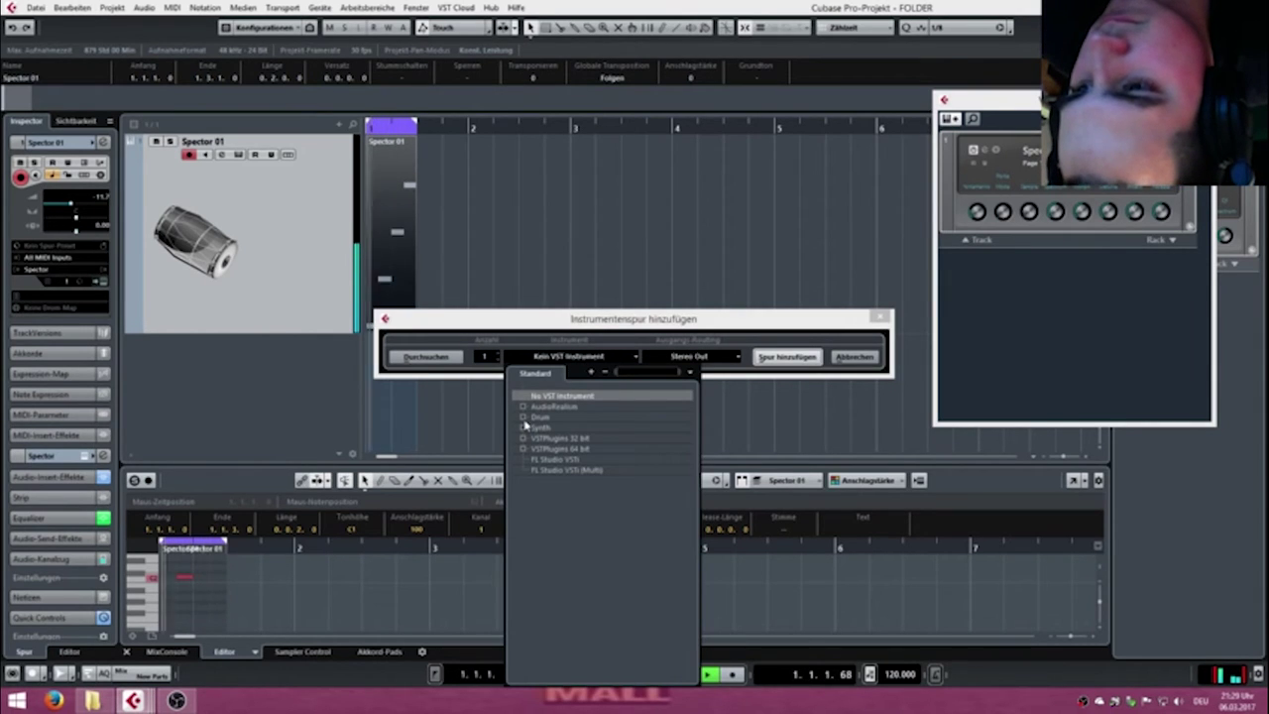
{"action": "left_click", "coordinate": [540, 427]}
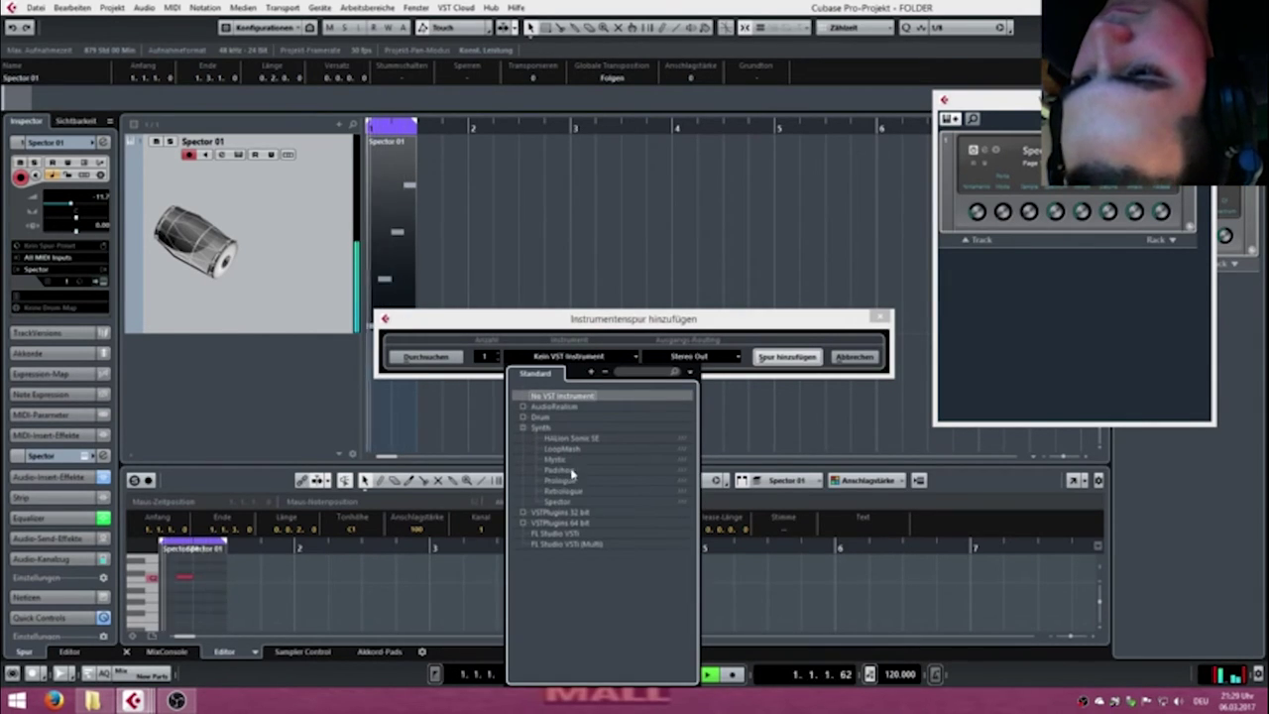
{"action": "left_click", "coordinate": [554, 459]}
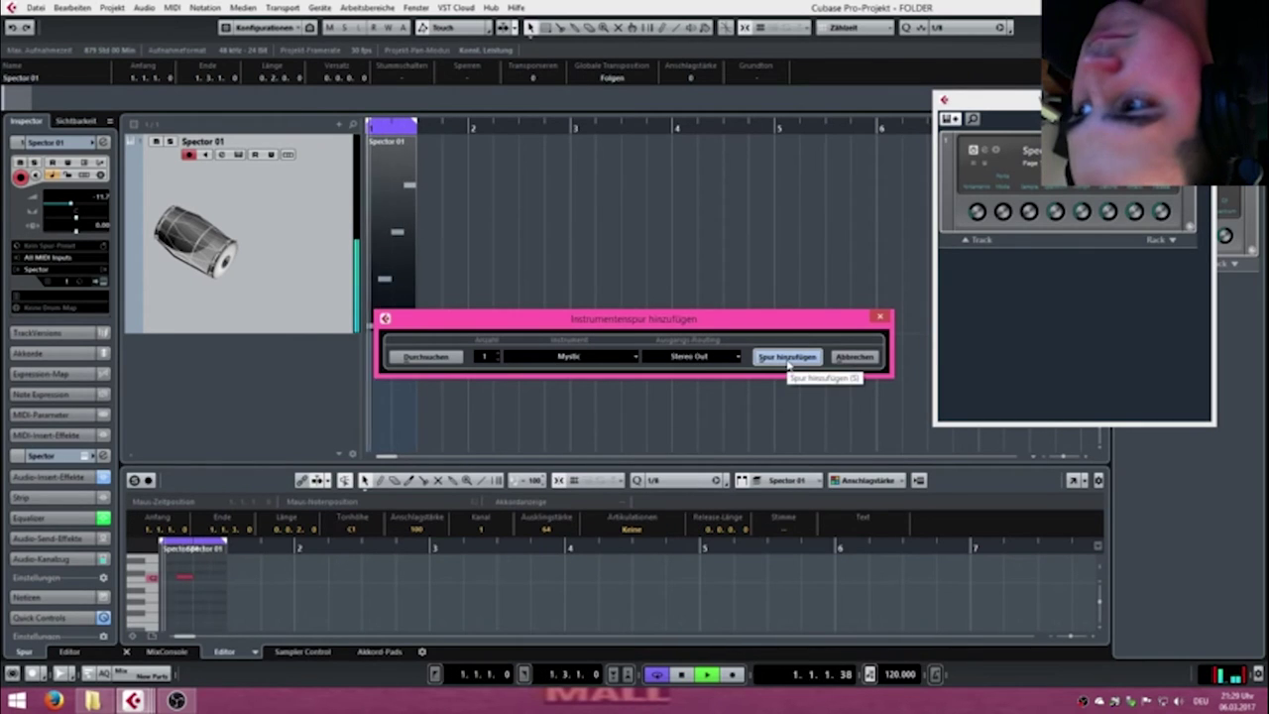
{"action": "left_click", "coordinate": [786, 356]}
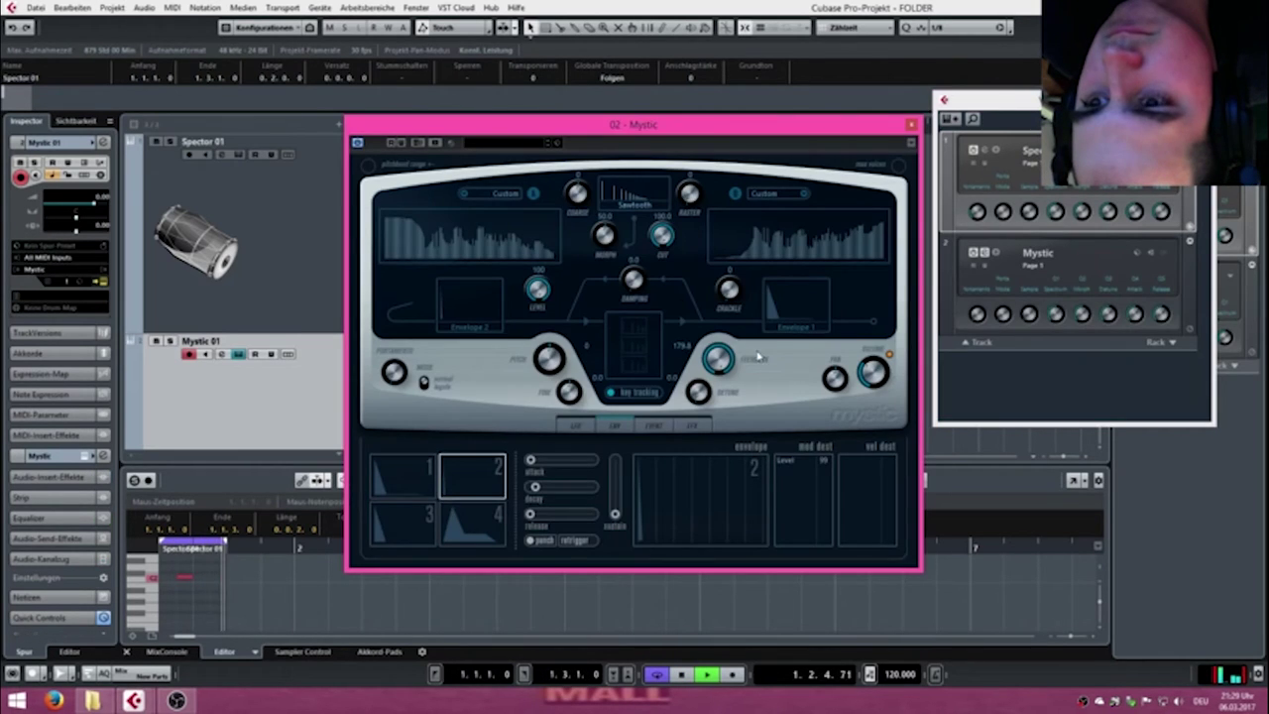
{"action": "left_click_drag", "start_coordinate": [510, 125], "coordinate": [740, 148]}
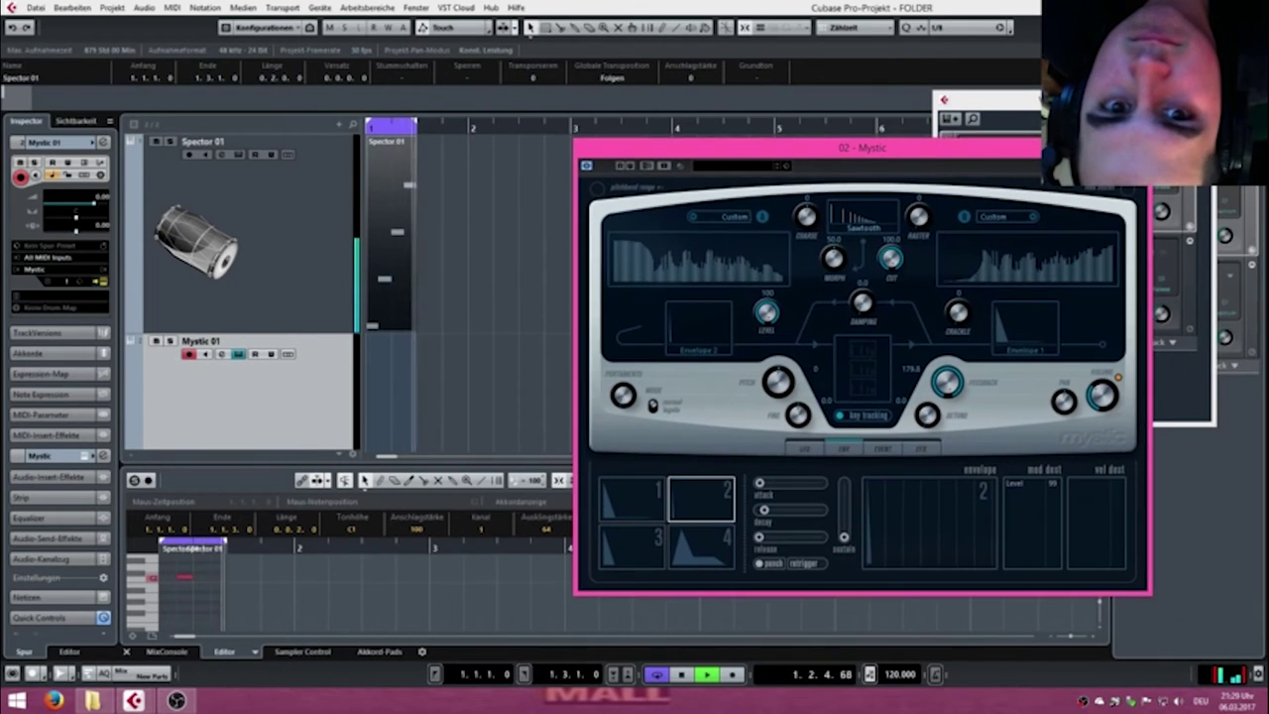
{"action": "left_click", "coordinate": [1136, 147]}
Draw a part on the Mystic 01 track from 1.1.1.0 to 1.3.1.0 and open it in the key editor.
{"action": "right_click", "coordinate": [375, 385]}
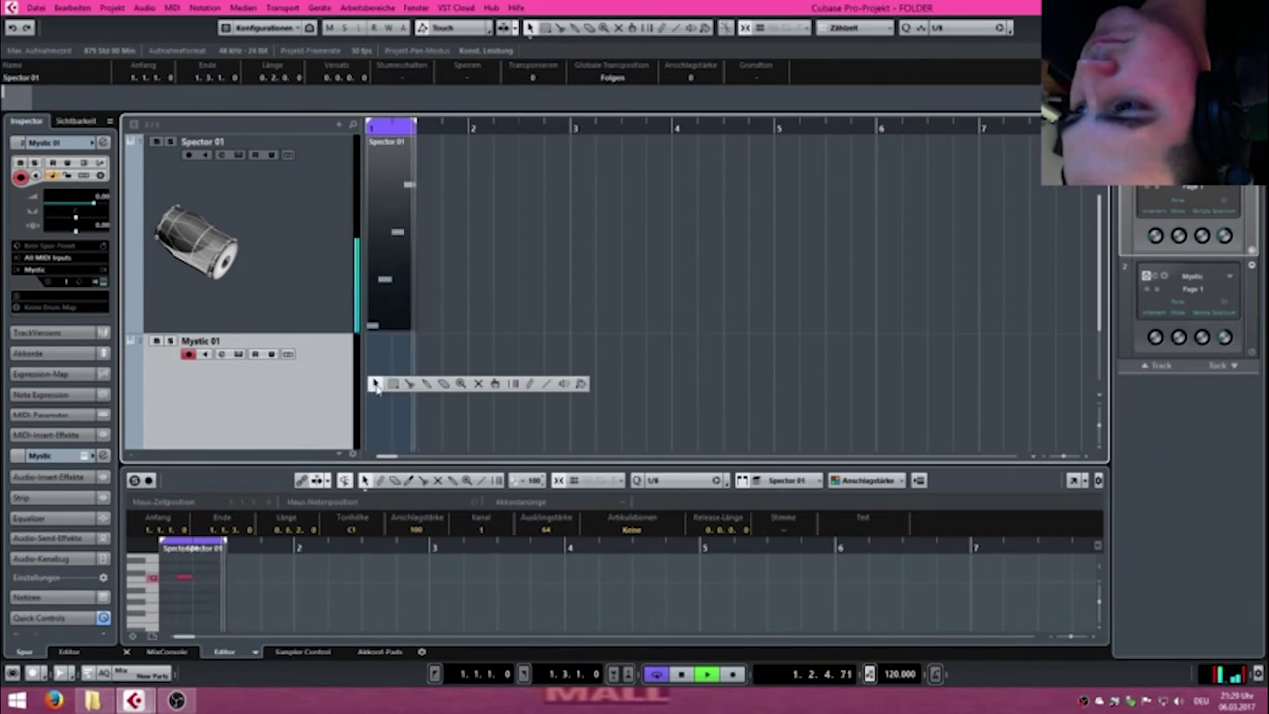
{"action": "left_click", "coordinate": [530, 384]}
{"action": "left_click_drag", "start_coordinate": [383, 388], "coordinate": [418, 385]}
{"action": "right_click", "coordinate": [388, 387]}
{"action": "left_click", "coordinate": [389, 389]}
{"action": "double_click", "coordinate": [387, 394]}
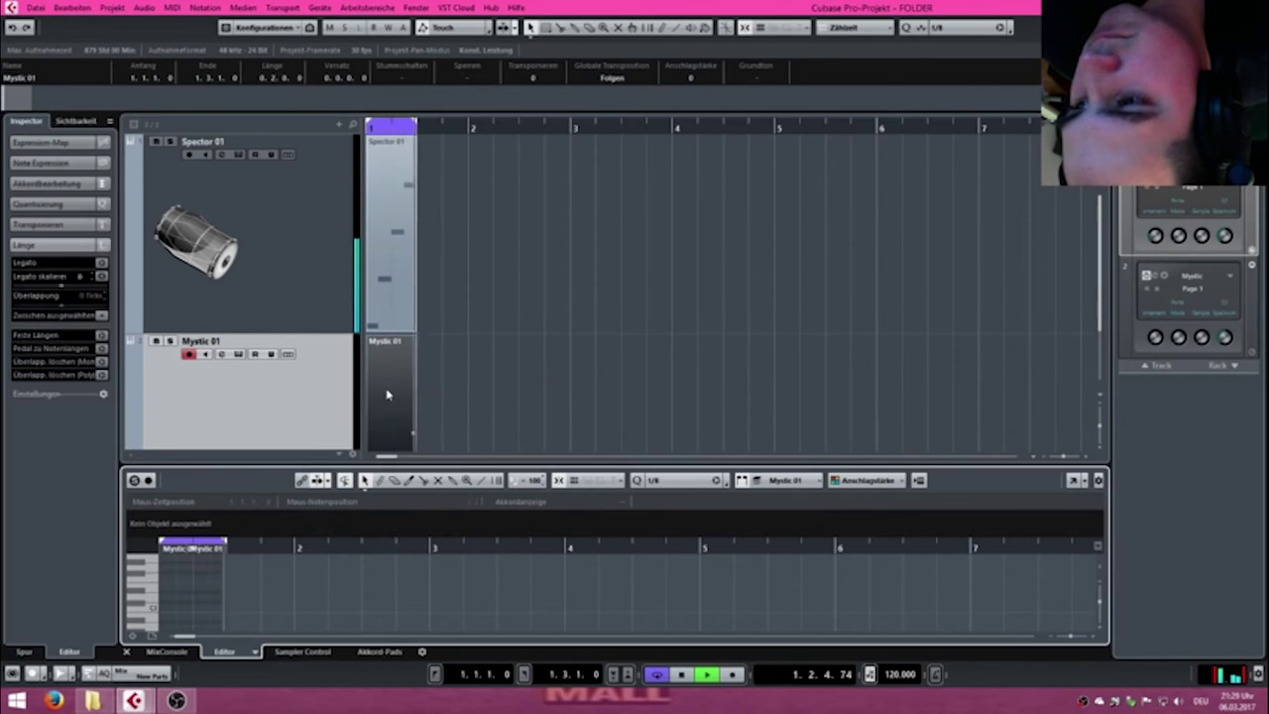
Enlarge the key editor, set quantize to 1/1 and enter a C1 note at the start of the Mystic part.
{"action": "left_click_drag", "start_coordinate": [355, 461], "coordinate": [355, 210]}
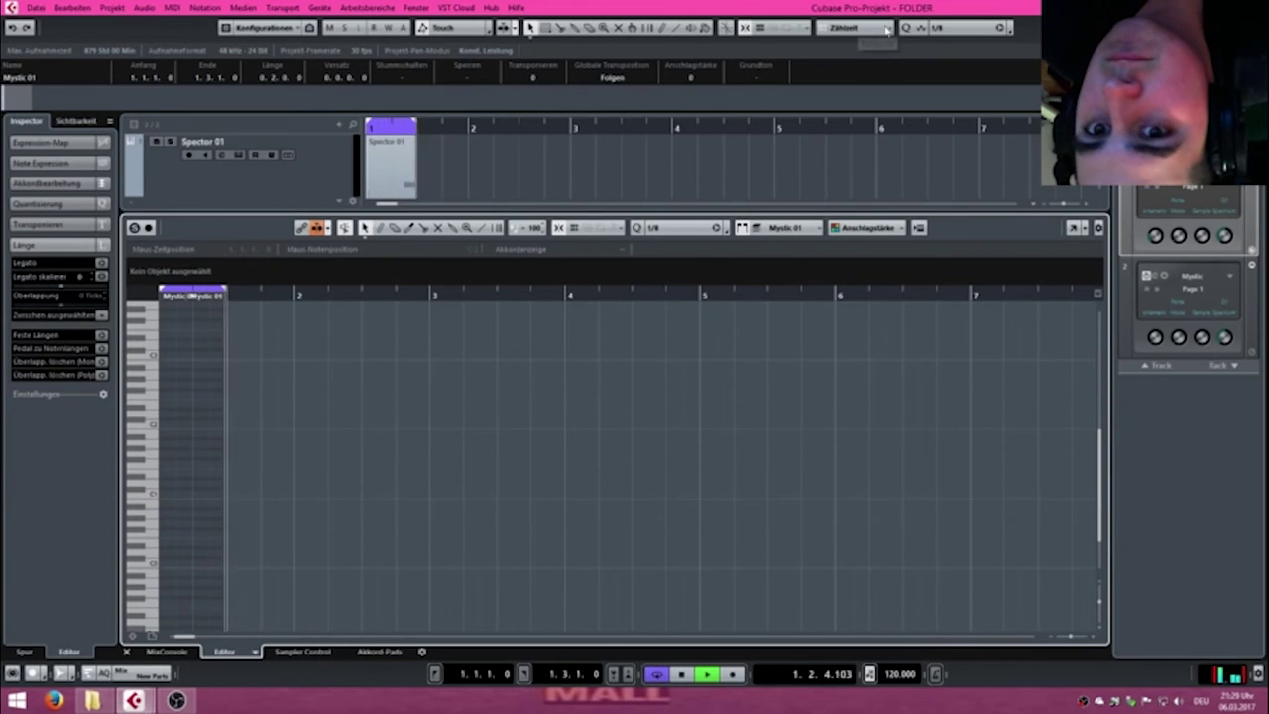
{"action": "left_click", "coordinate": [936, 27]}
{"action": "left_click", "coordinate": [952, 39]}
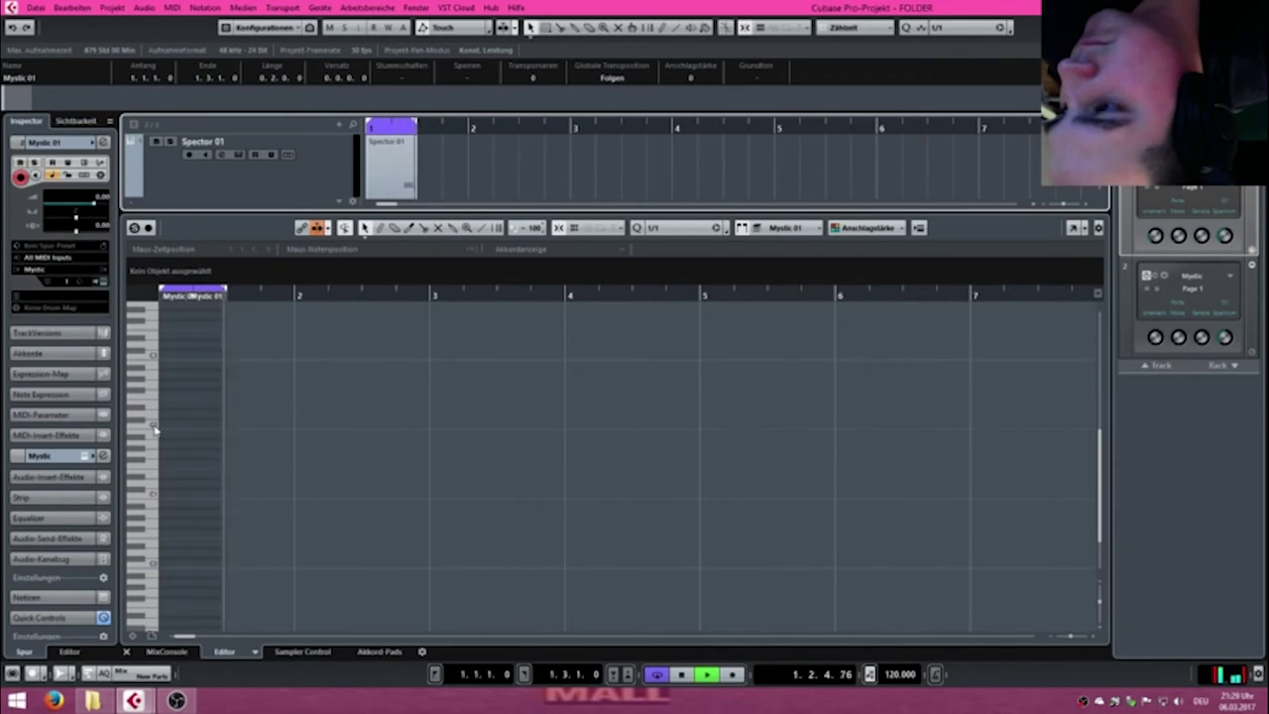
{"action": "left_click", "coordinate": [155, 495]}
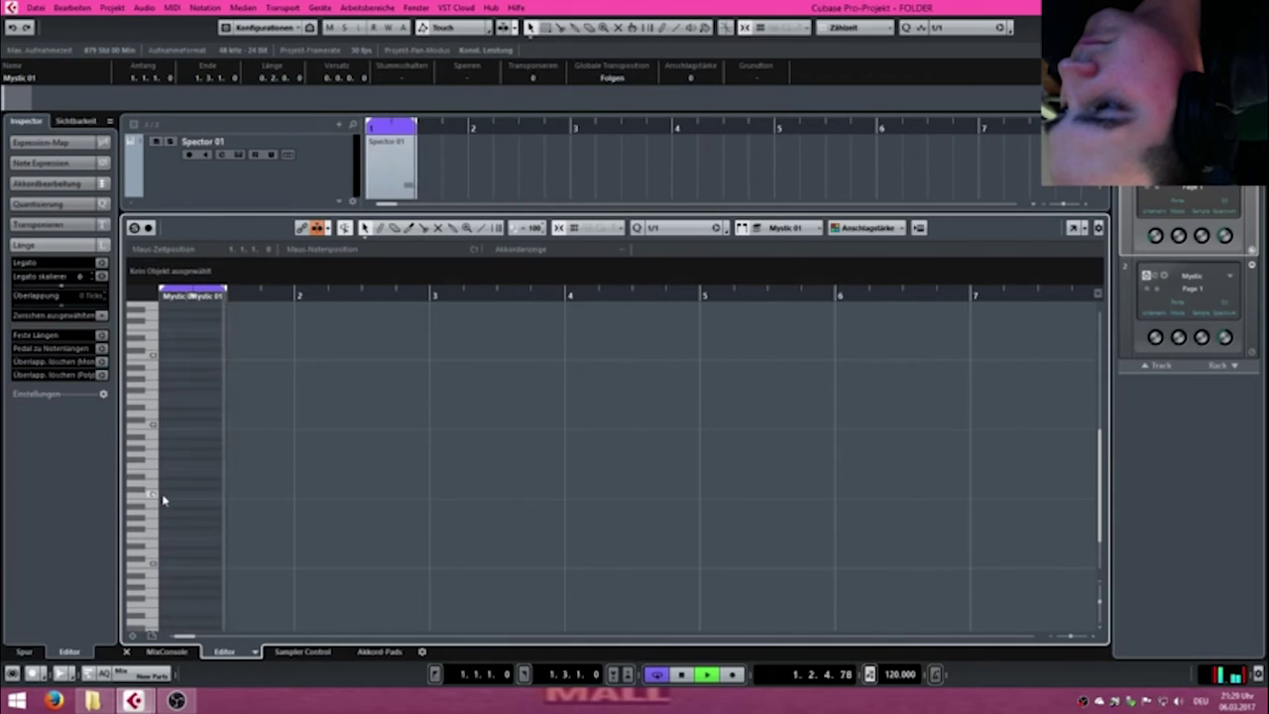
{"action": "double_click", "coordinate": [162, 494]}
Set quantize to 1/2, shorten the C1 note to end at 1.3.1.0, and shrink the key editor.
{"action": "left_click_drag", "start_coordinate": [292, 492], "coordinate": [216, 489]}
{"action": "left_click", "coordinate": [692, 230]}
{"action": "left_click", "coordinate": [674, 259]}
{"action": "left_click", "coordinate": [298, 483]}
{"action": "left_click_drag", "start_coordinate": [292, 492], "coordinate": [220, 493]}
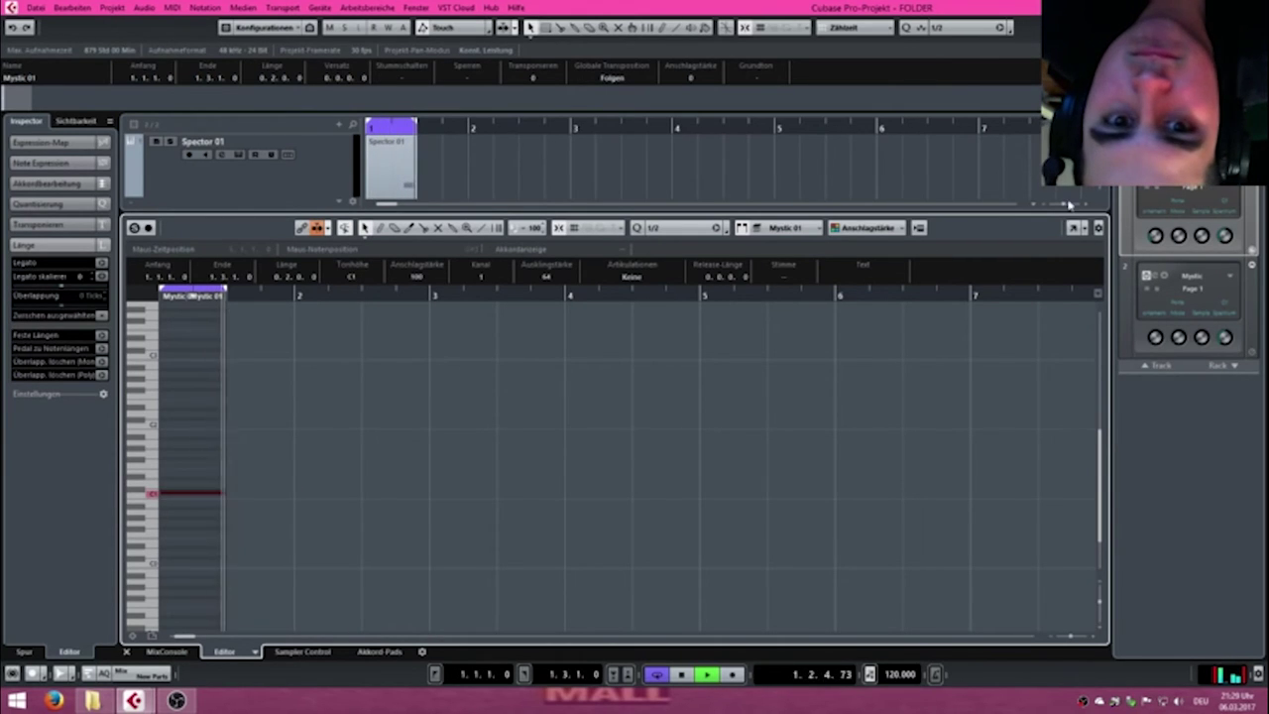
{"action": "left_click_drag", "start_coordinate": [857, 213], "coordinate": [674, 560]}
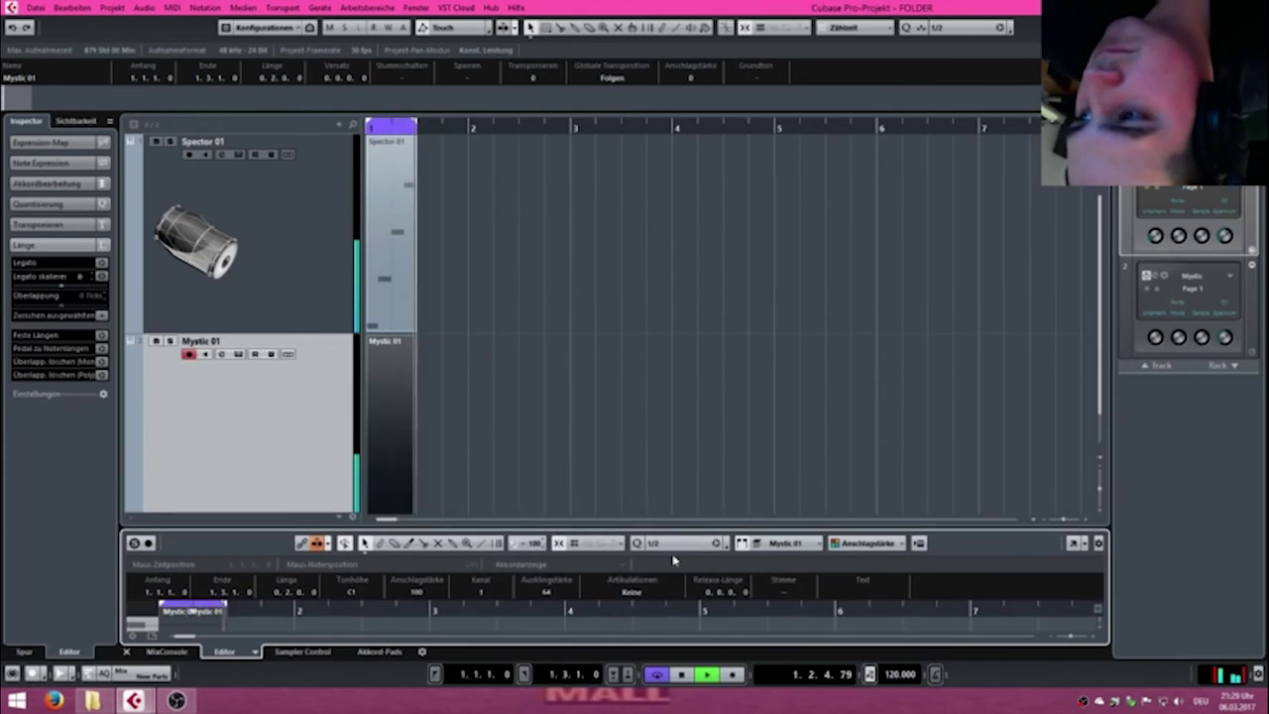
Examine the Mystic and Spector instrument windows while switching between the Mystic 01 and Spector 01 tracks.
{"action": "left_click", "coordinate": [301, 394]}
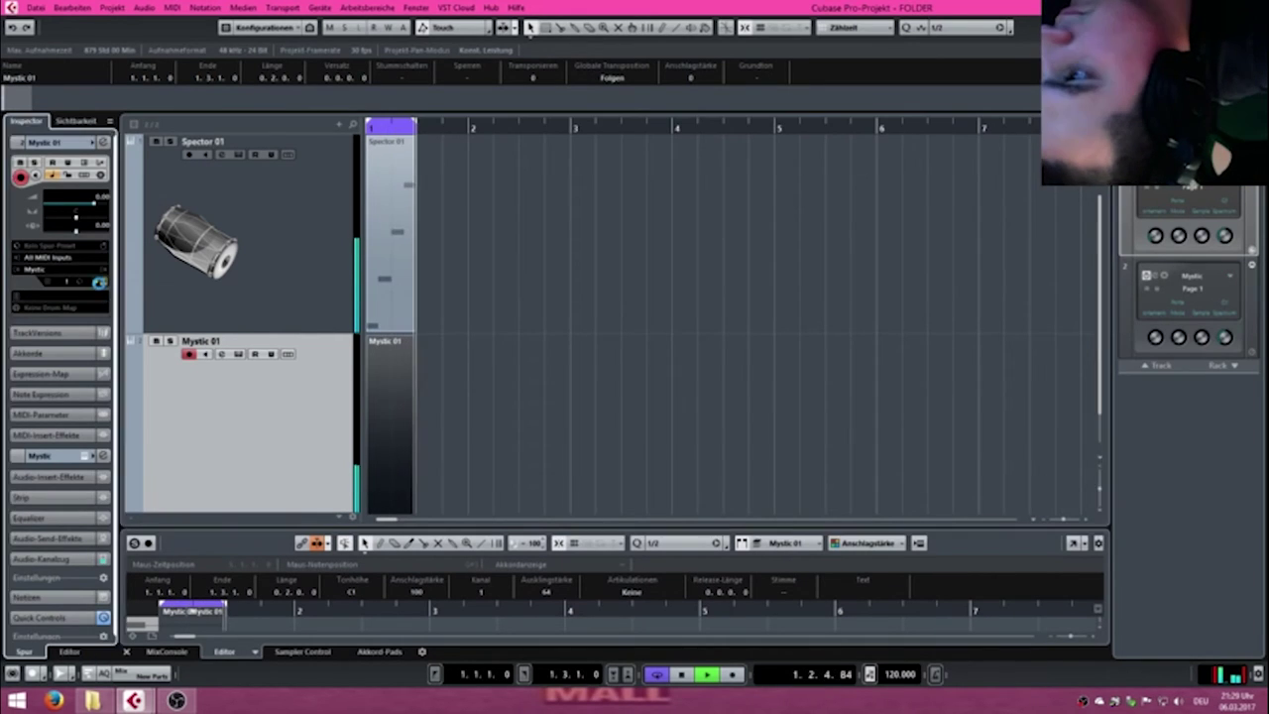
{"action": "left_click", "coordinate": [99, 283]}
{"action": "left_click", "coordinate": [268, 427]}
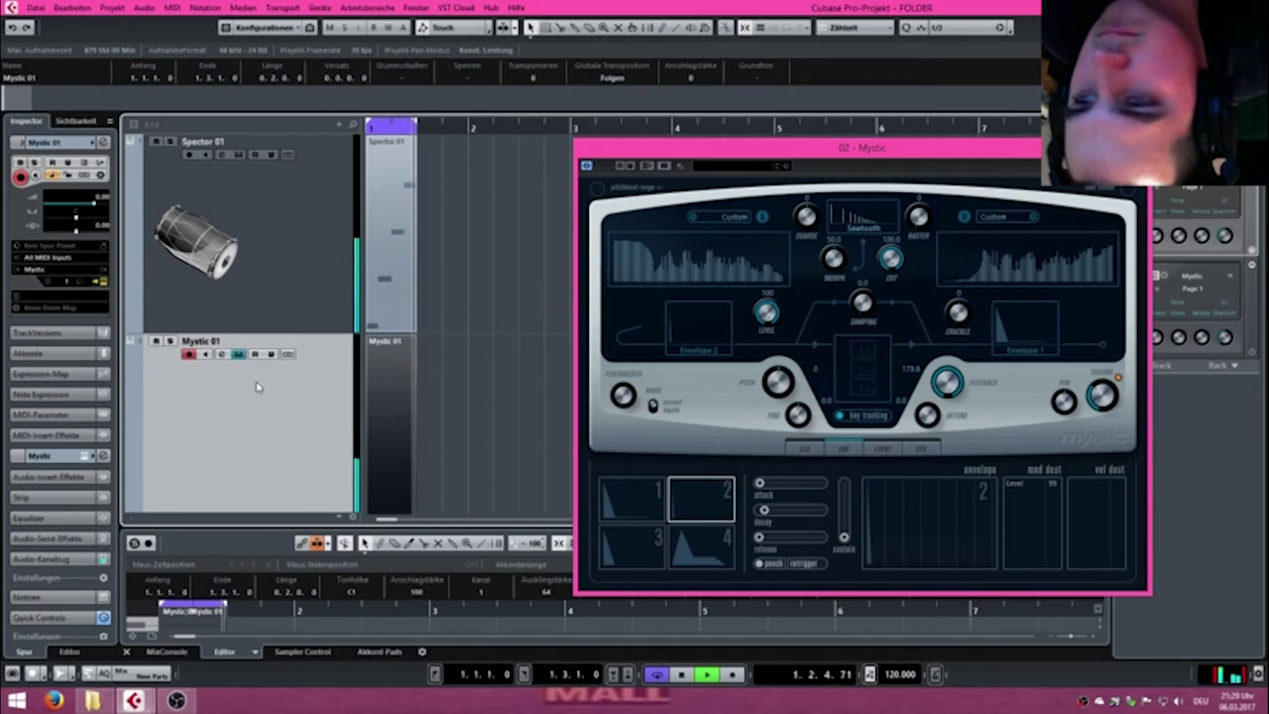
{"action": "left_click", "coordinate": [302, 270]}
{"action": "left_click", "coordinate": [103, 283]}
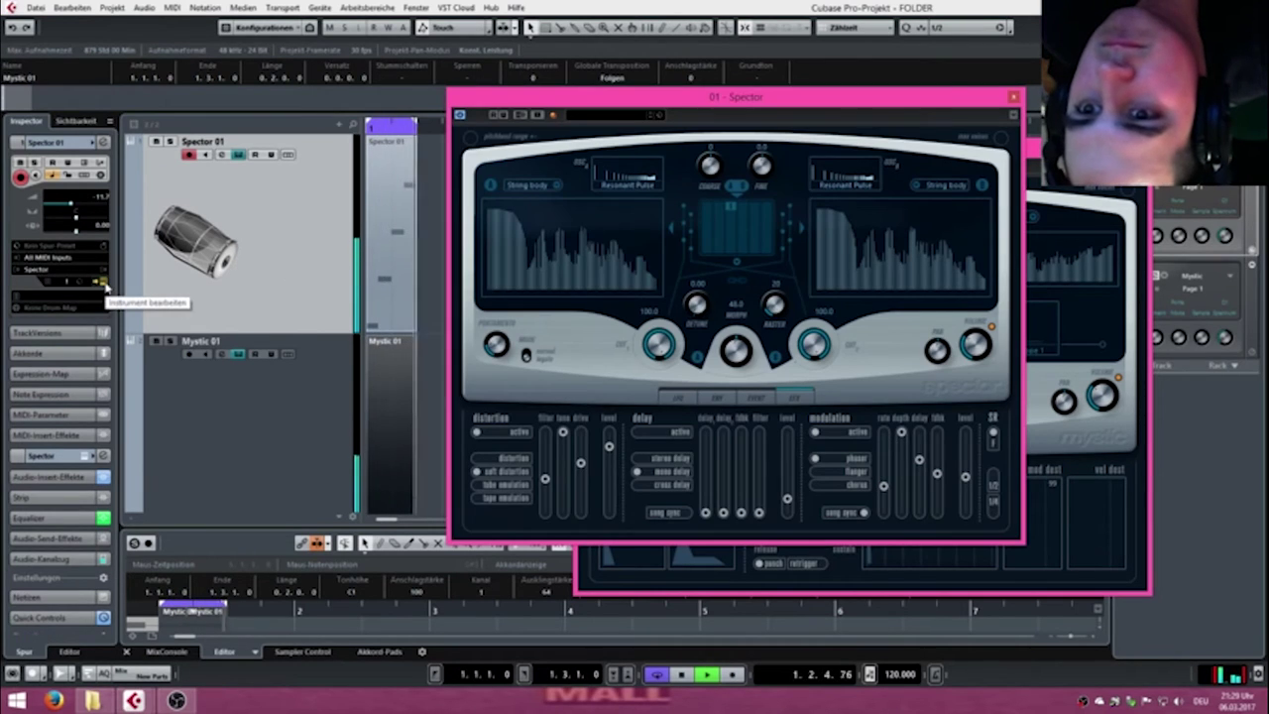
{"action": "left_click", "coordinate": [1013, 97]}
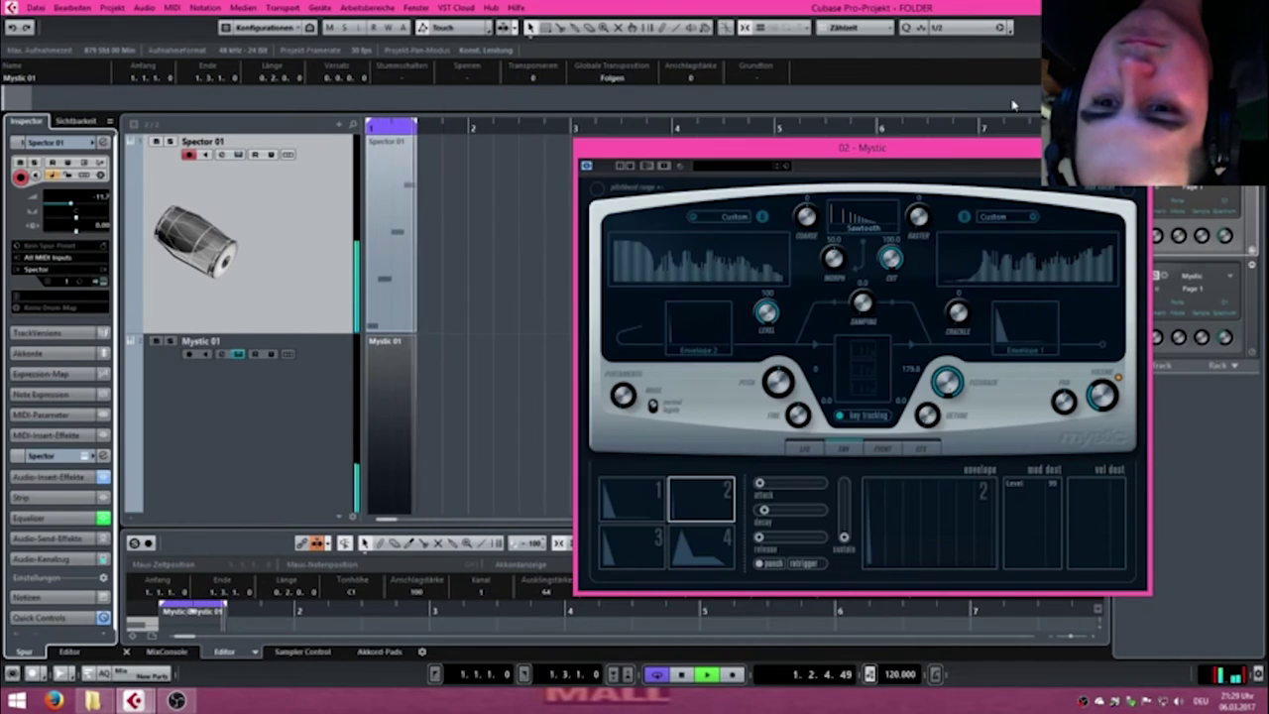
{"action": "left_click", "coordinate": [248, 426]}
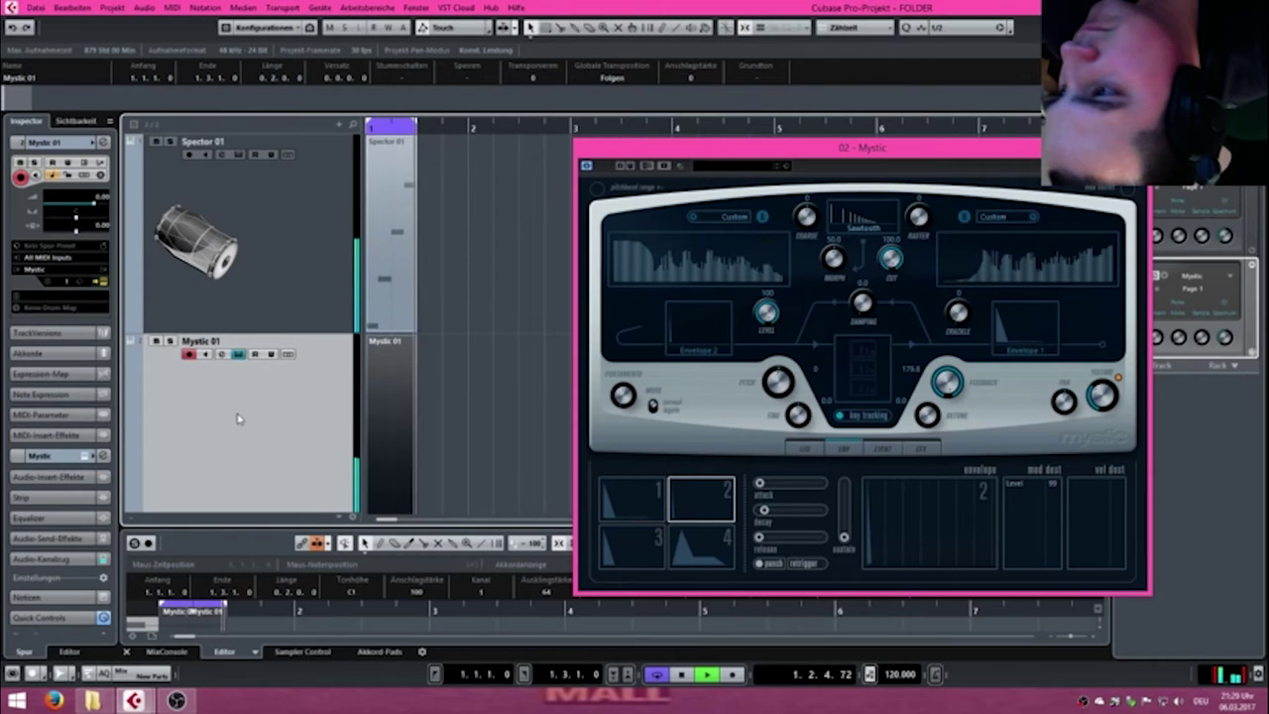
{"action": "left_click", "coordinate": [337, 262]}
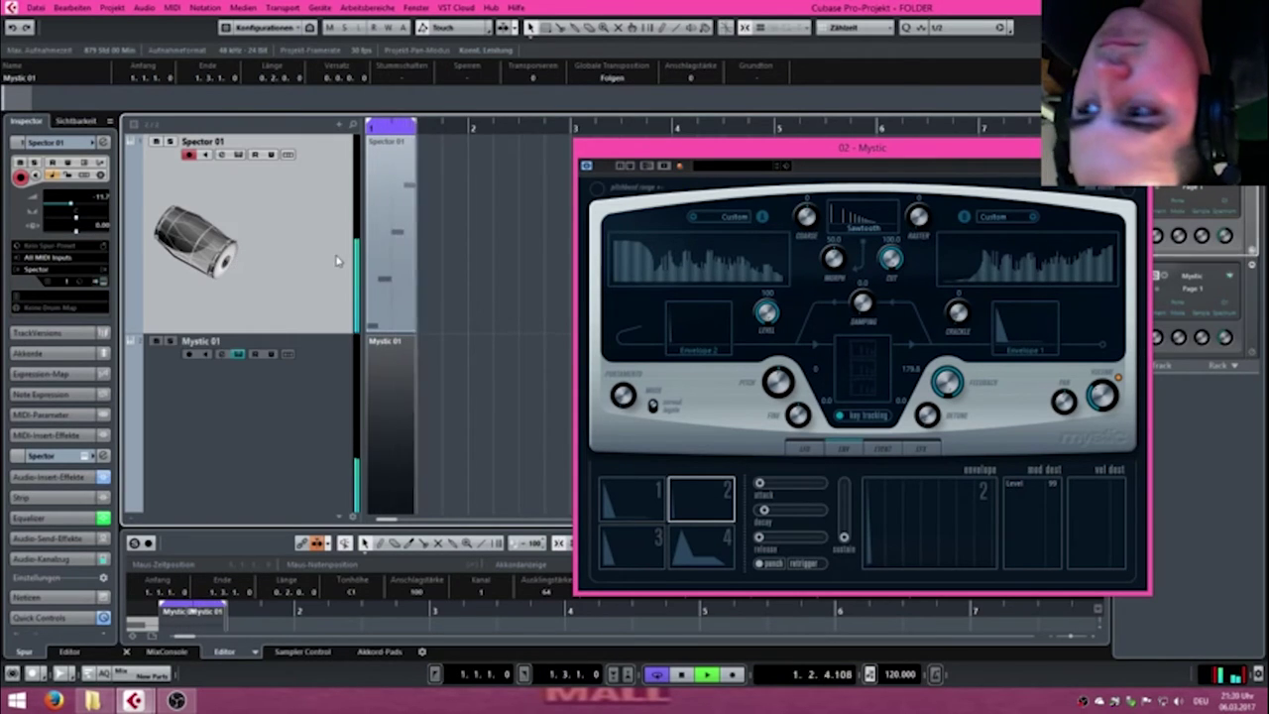
{"action": "left_click", "coordinate": [103, 283]}
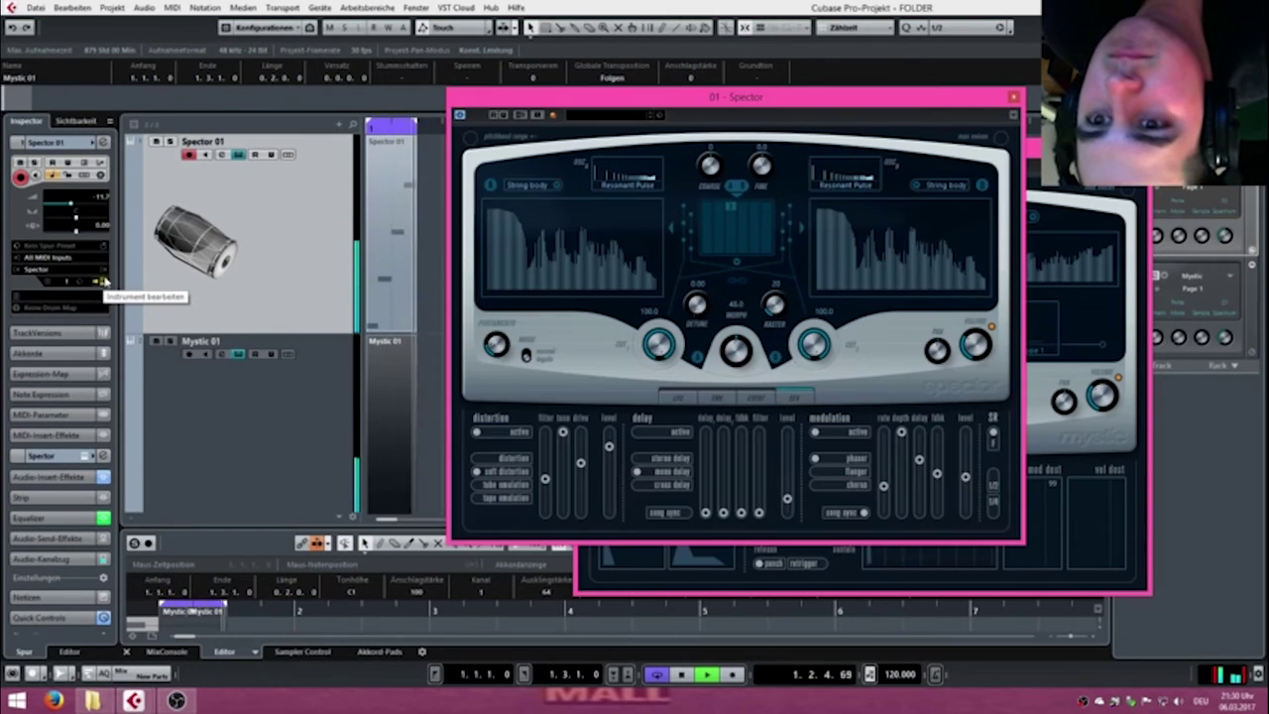
{"action": "key", "text": "Down"}
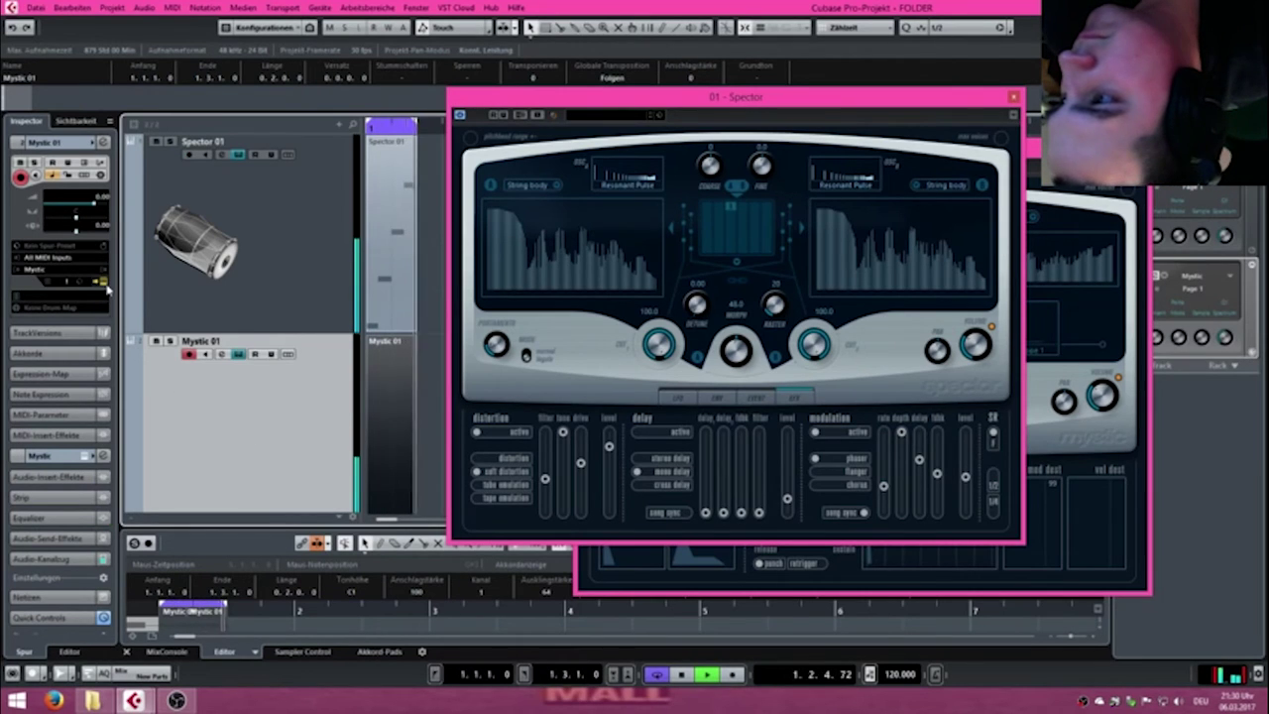
Load the Arhythmic Chaos preset into Mystic using the attribute filter, and close the Mystic and Spector windows.
{"action": "left_click", "coordinate": [103, 283]}
{"action": "left_click_drag", "start_coordinate": [807, 171], "coordinate": [648, 177]}
{"action": "left_click", "coordinate": [561, 187]}
{"action": "left_click", "coordinate": [583, 323]}
{"action": "left_click", "coordinate": [575, 243]}
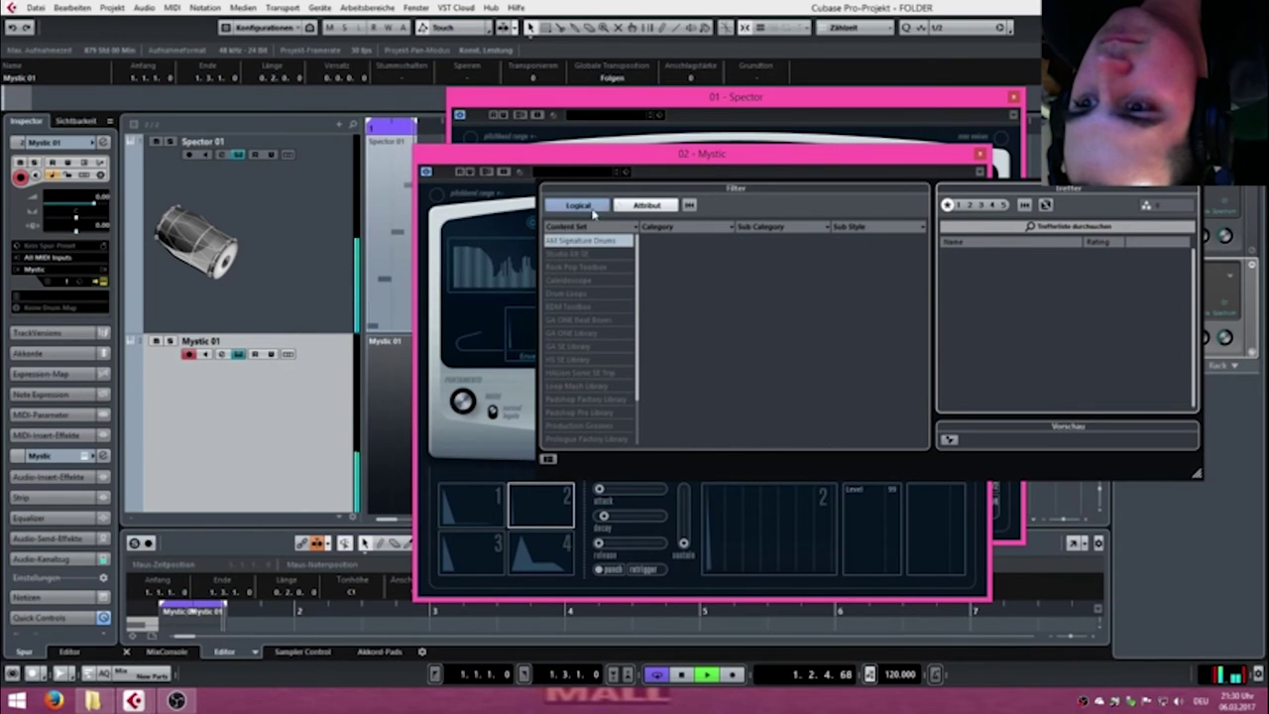
{"action": "left_click", "coordinate": [646, 206]}
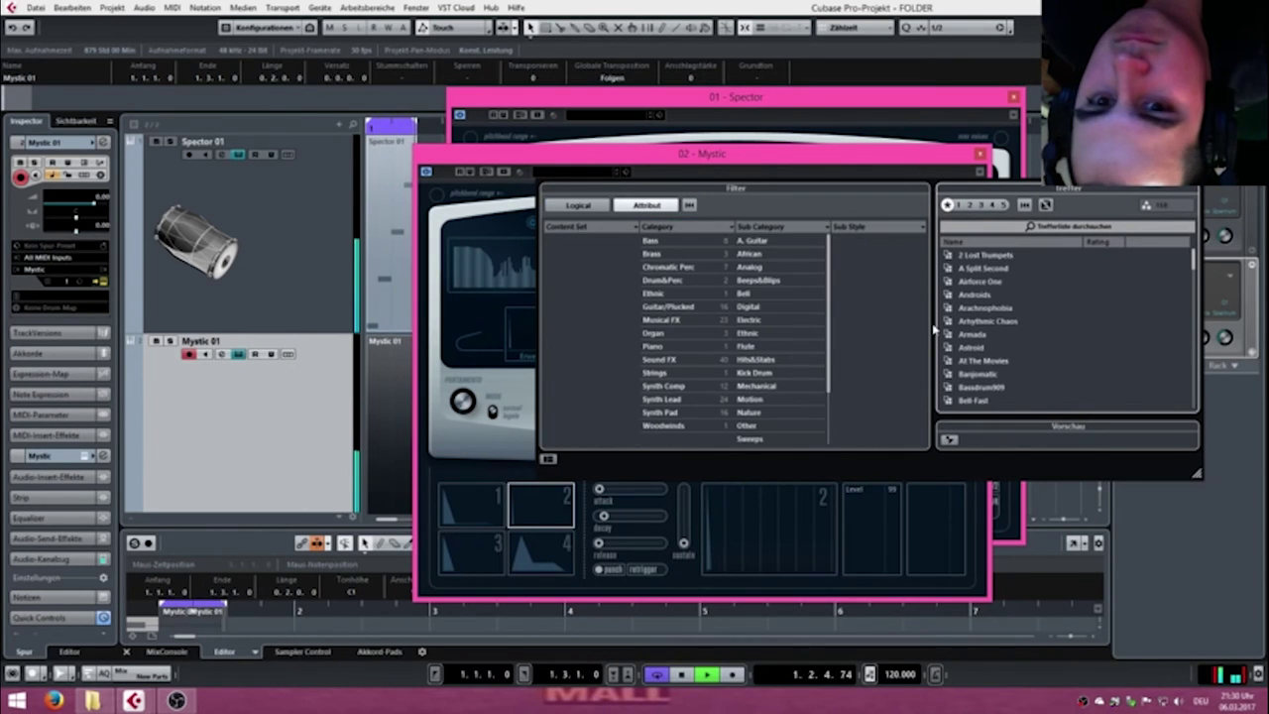
{"action": "double_click", "coordinate": [979, 323]}
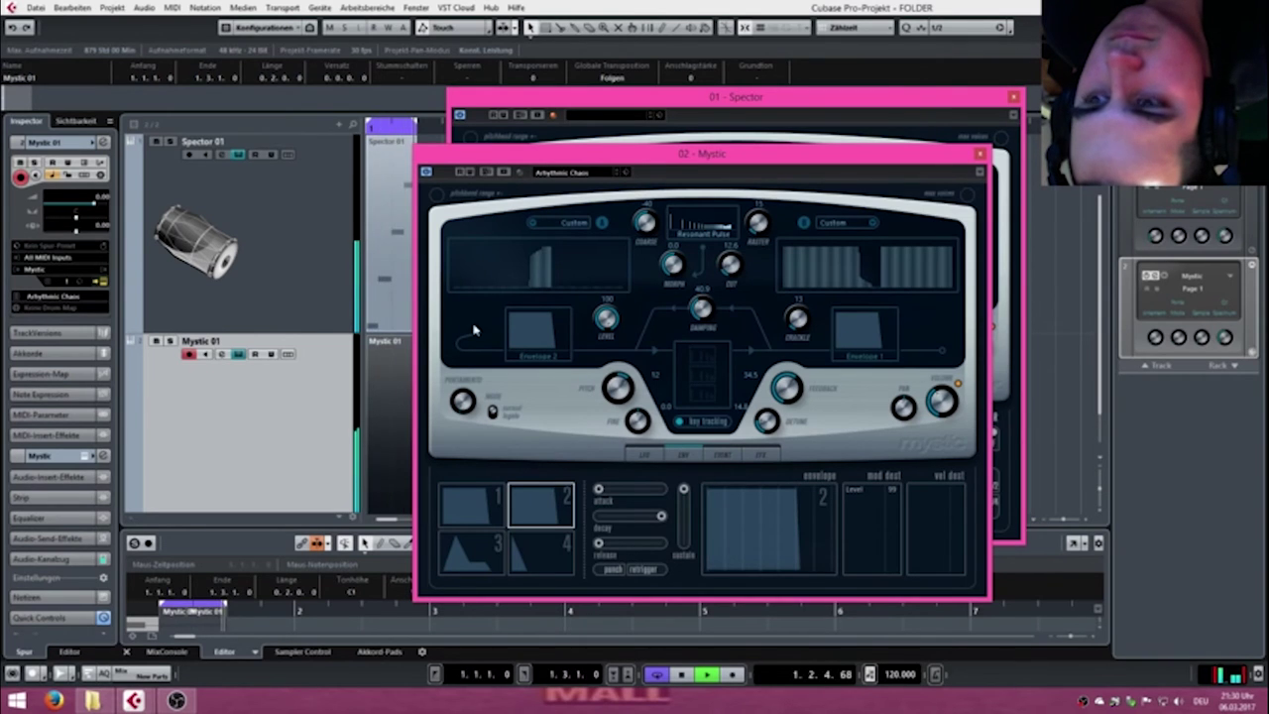
{"action": "left_click", "coordinate": [980, 152]}
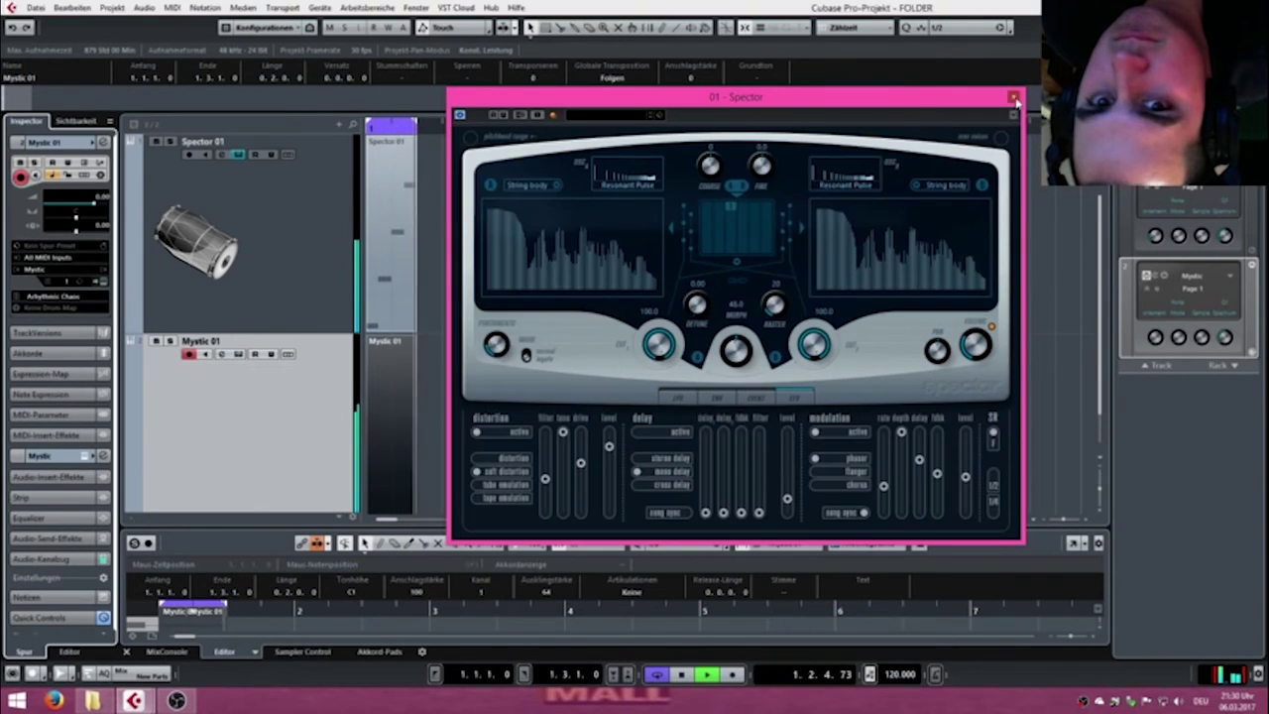
{"action": "left_click", "coordinate": [1013, 96]}
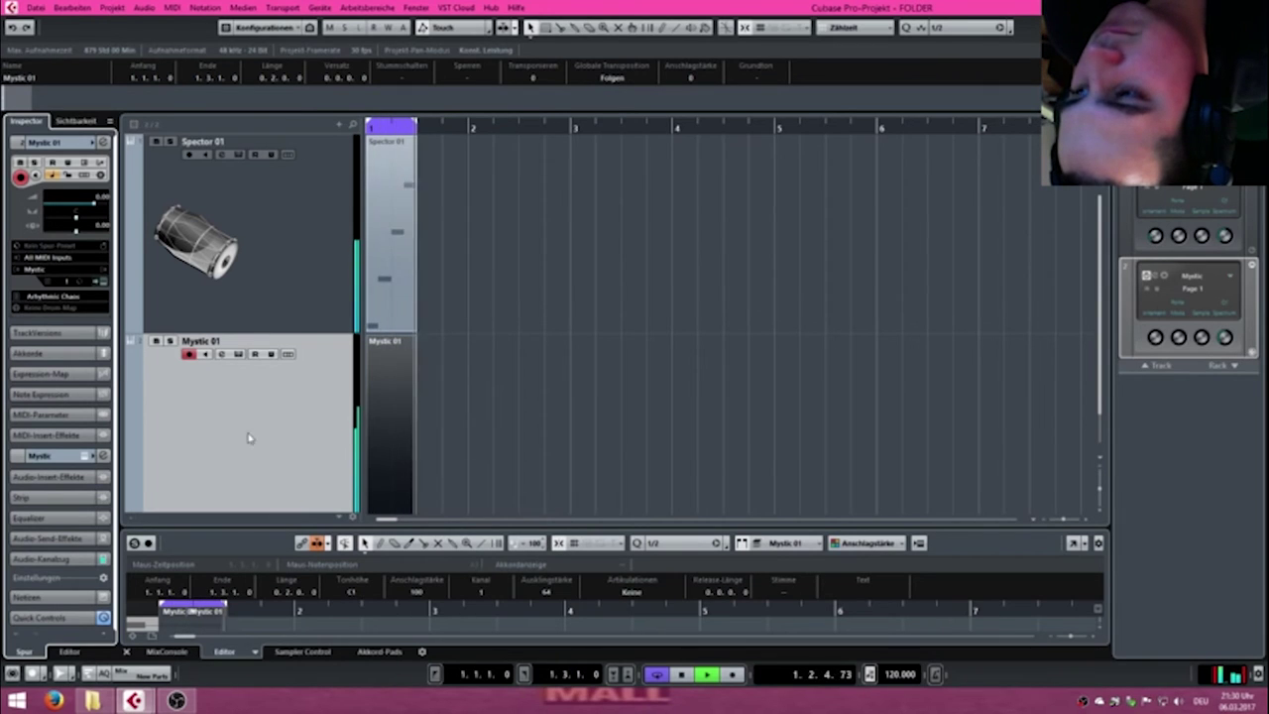
Switch to OBS to check the running stream and its audio levels, and minimise it again.
{"action": "left_click", "coordinate": [175, 701]}
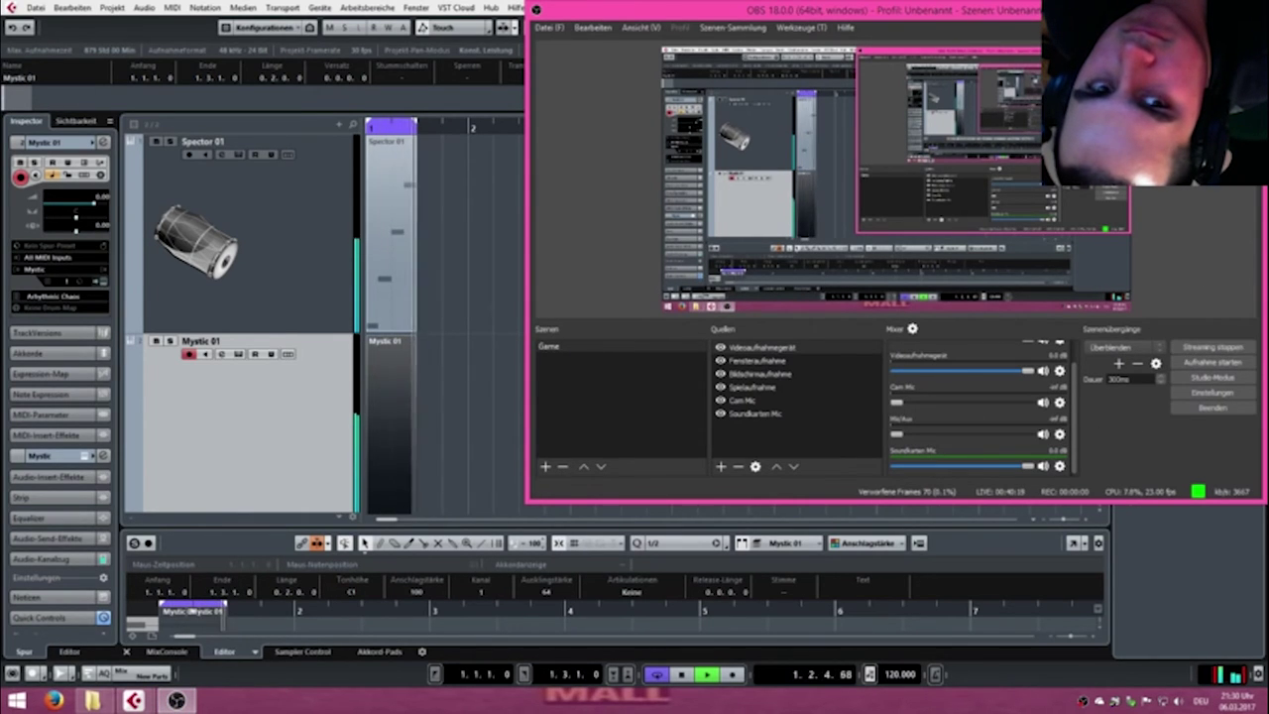
{"action": "left_click", "coordinate": [1202, 7]}
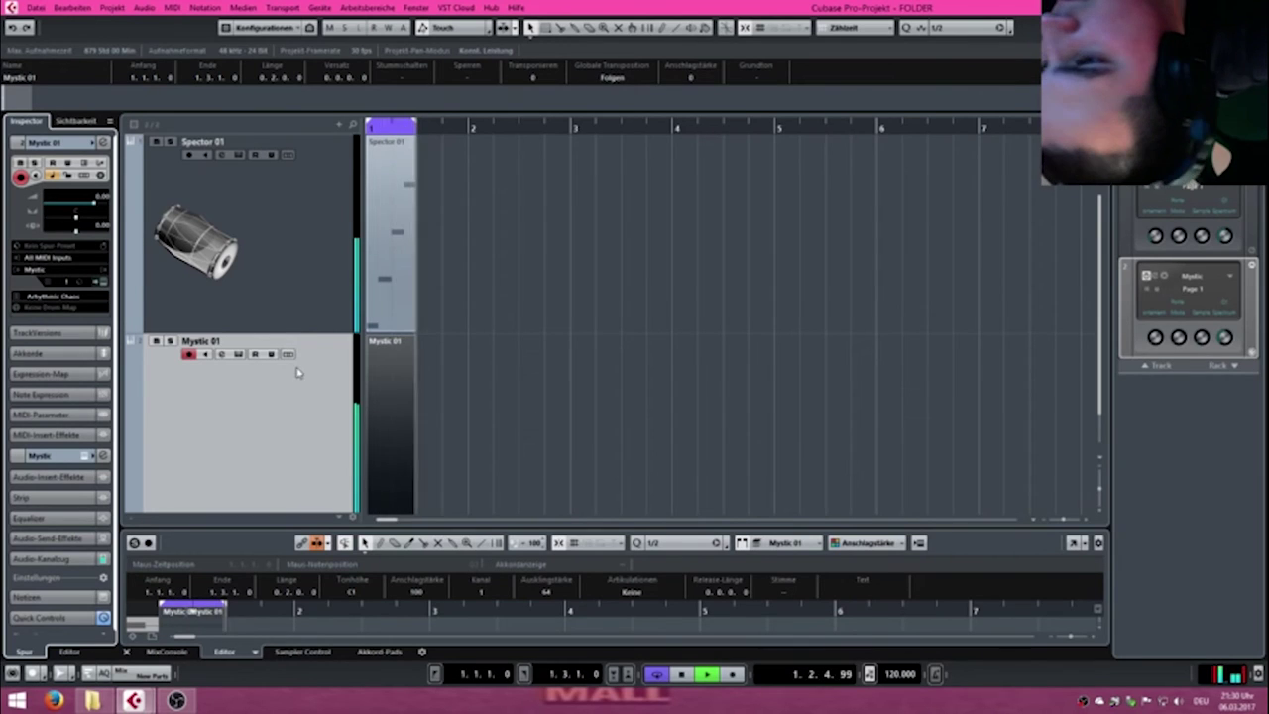
Insert the WahWah filter effect in Stereo Out's fourth insert slot in the MixConsole and close its window.
{"action": "left_click", "coordinate": [412, 214]}
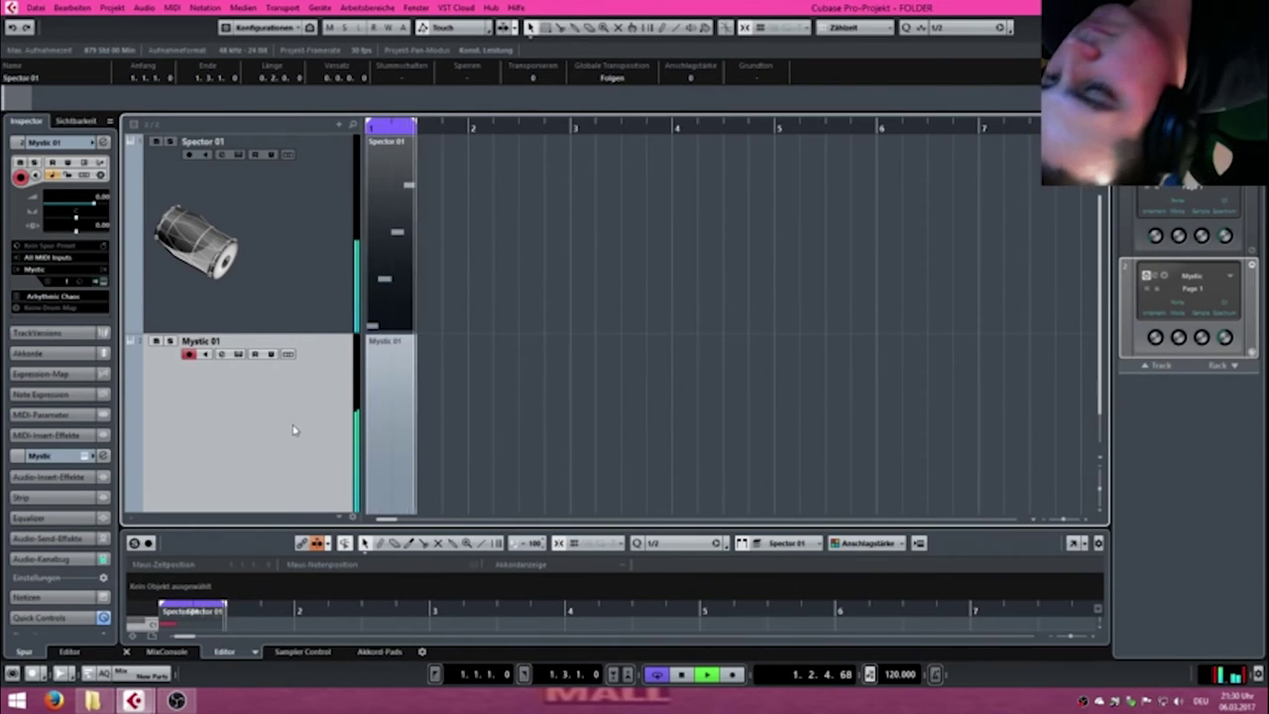
{"action": "key", "text": "F3"}
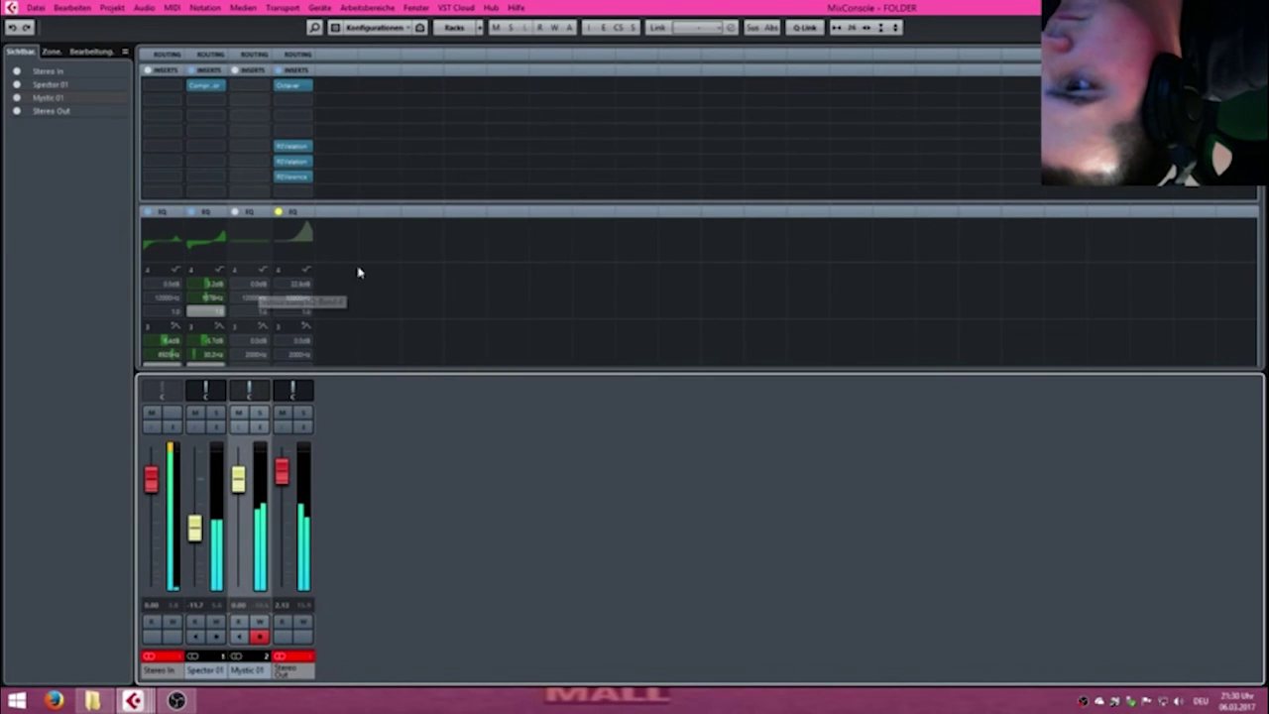
{"action": "left_click", "coordinate": [290, 135]}
{"action": "left_click", "coordinate": [291, 133]}
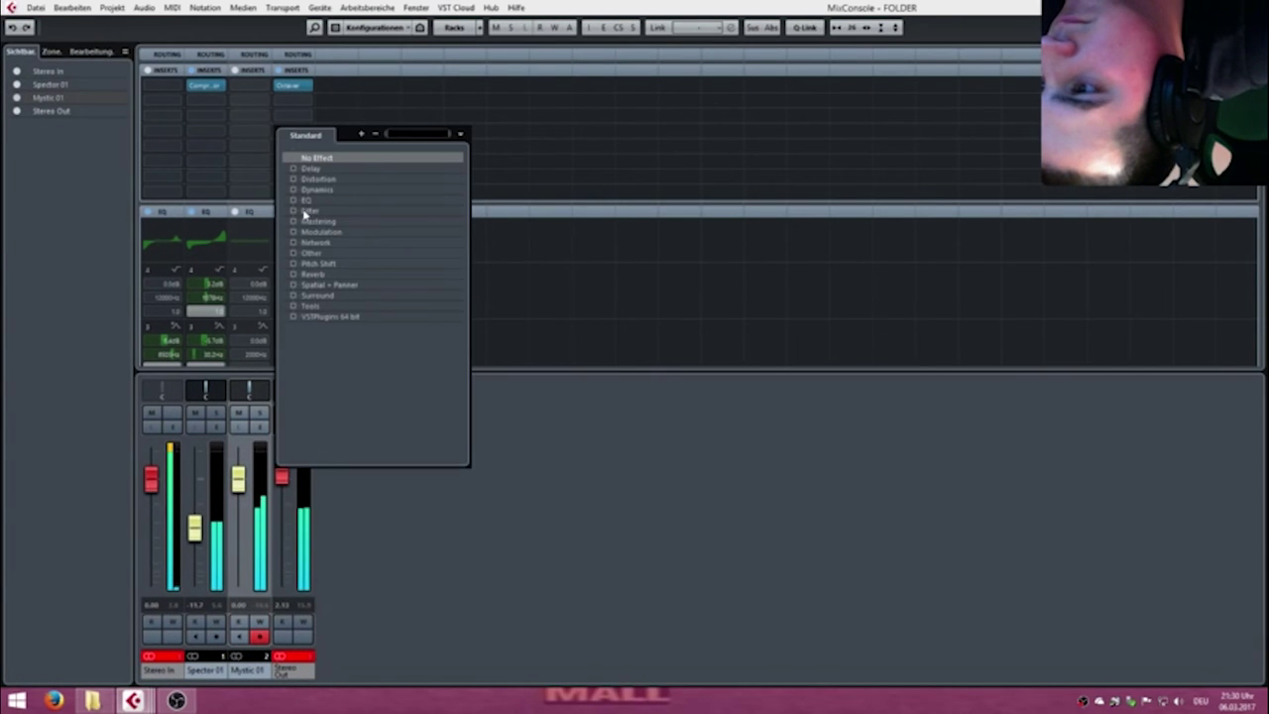
{"action": "left_click", "coordinate": [297, 214]}
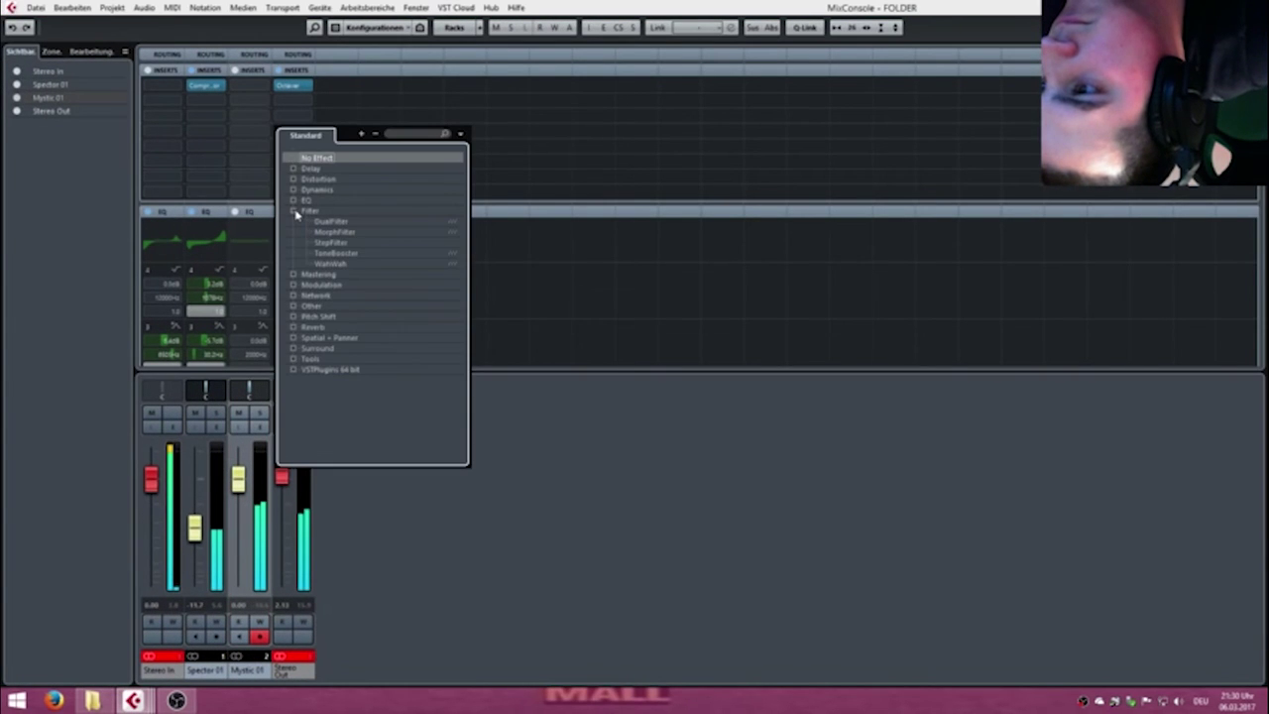
{"action": "left_click", "coordinate": [327, 262]}
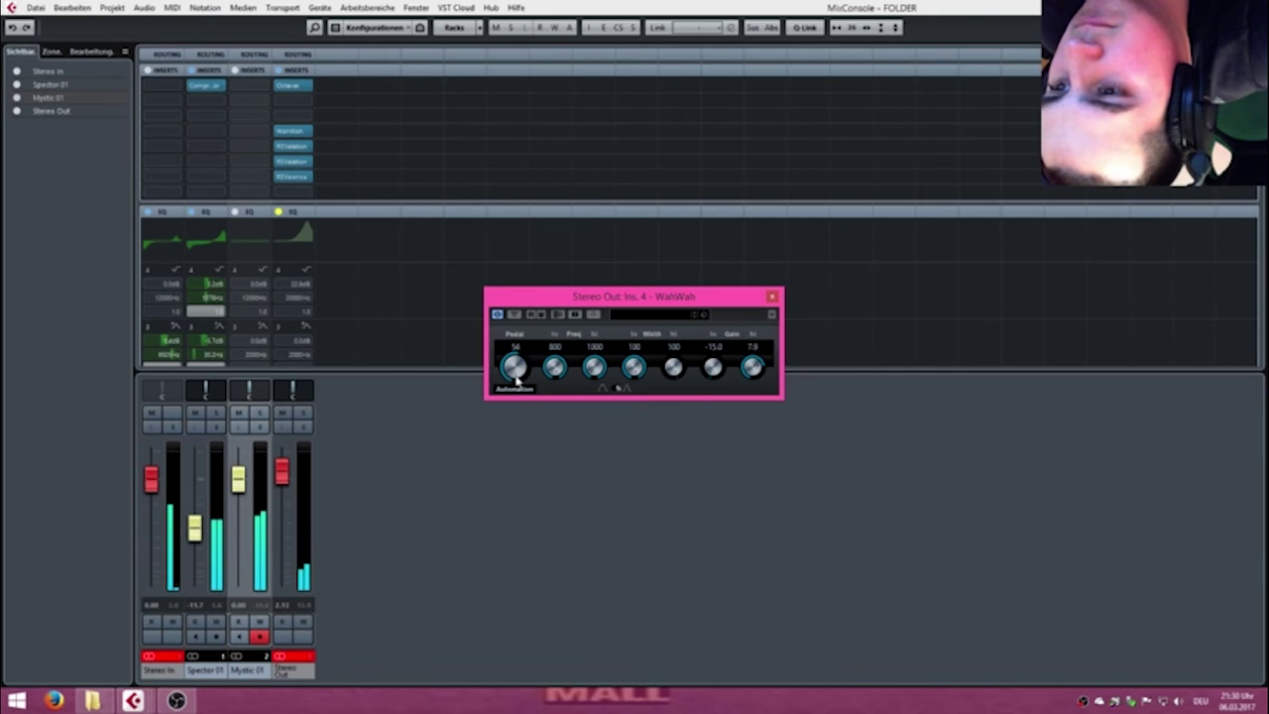
{"action": "left_click", "coordinate": [772, 297]}
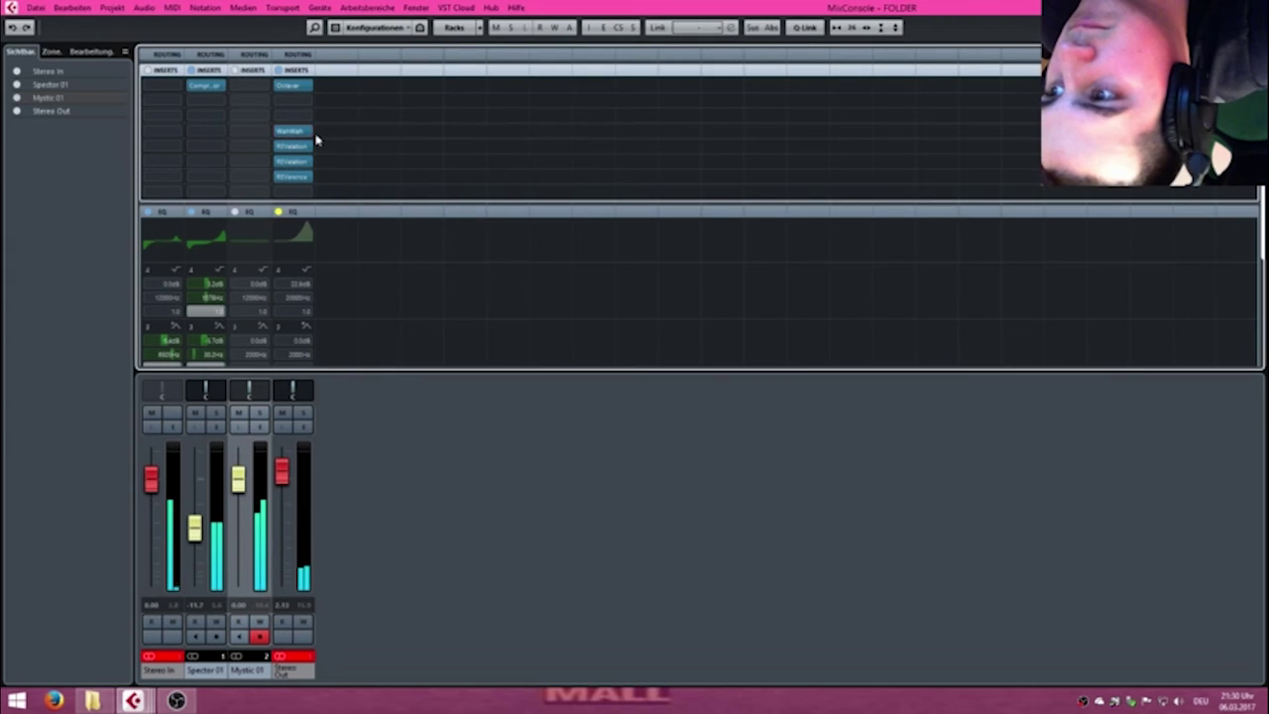
Replace WahWah in Stereo Out's fourth insert slot with ToneBooster, discarding the WahWah changes, and set Gain to 9.7 and Width to 69.
{"action": "left_click", "coordinate": [311, 133]}
{"action": "left_click", "coordinate": [335, 253]}
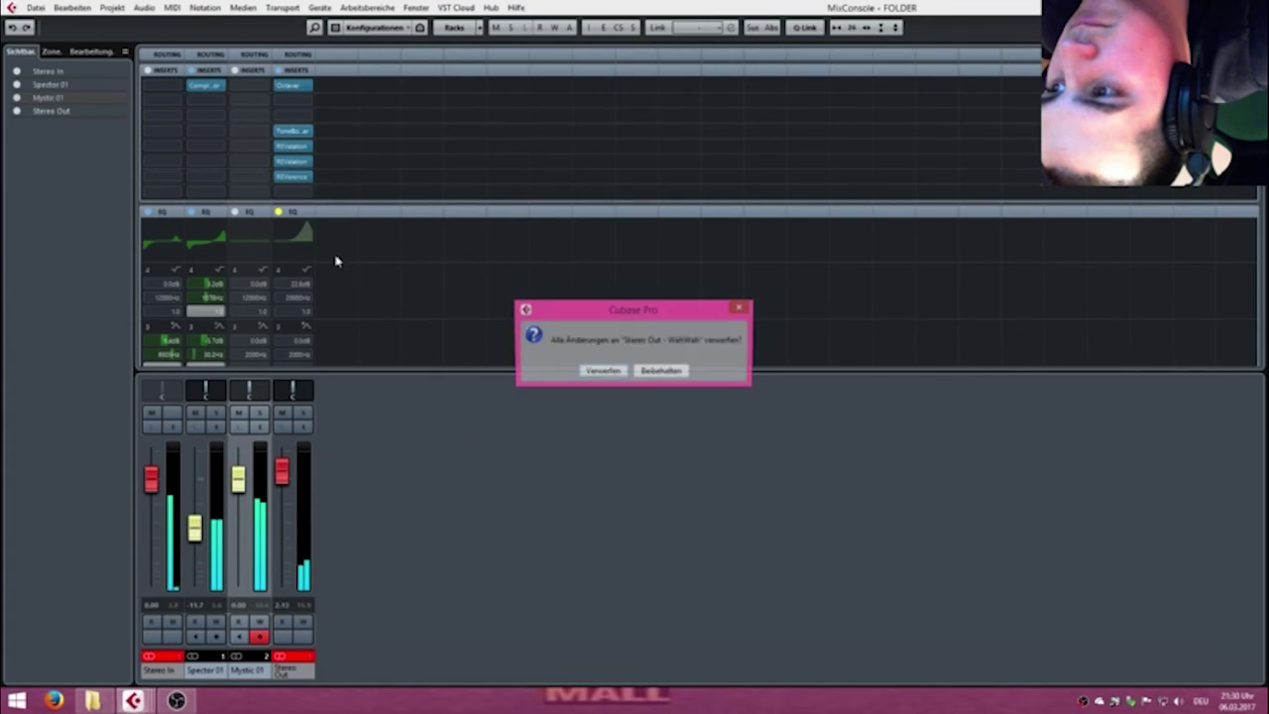
{"action": "left_click", "coordinate": [598, 369]}
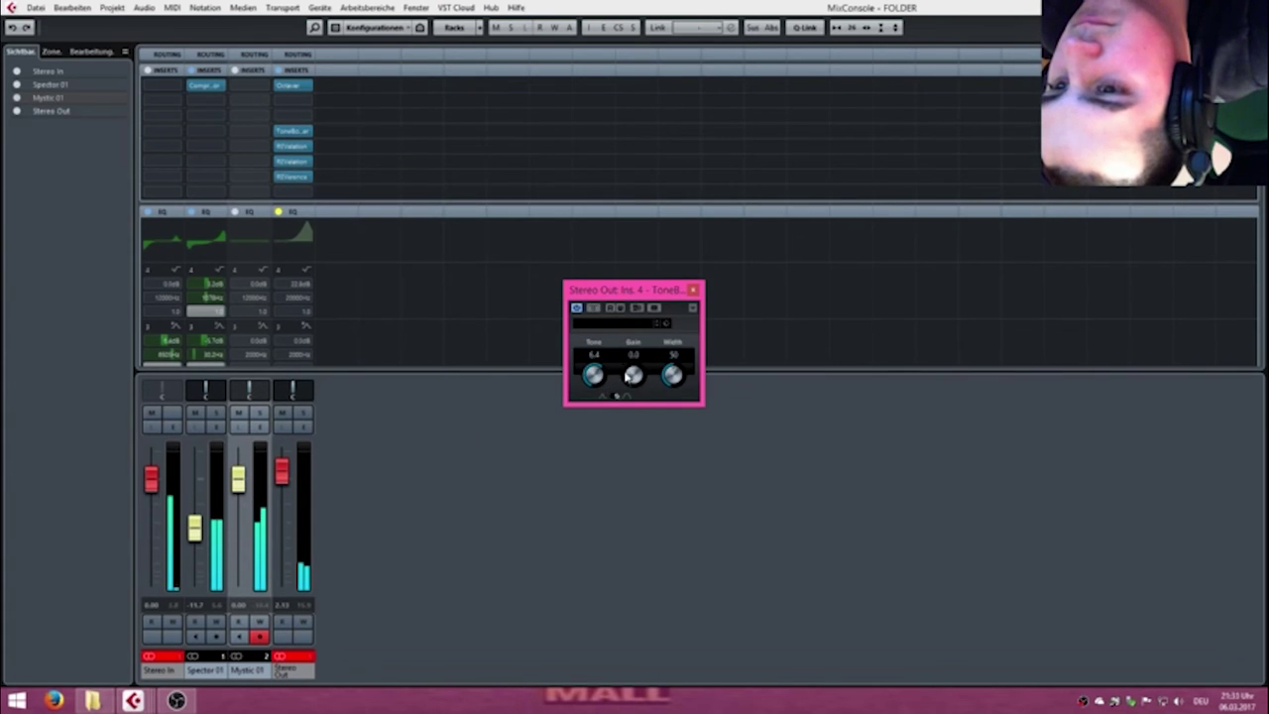
{"action": "left_click_drag", "start_coordinate": [632, 379], "coordinate": [633, 363]}
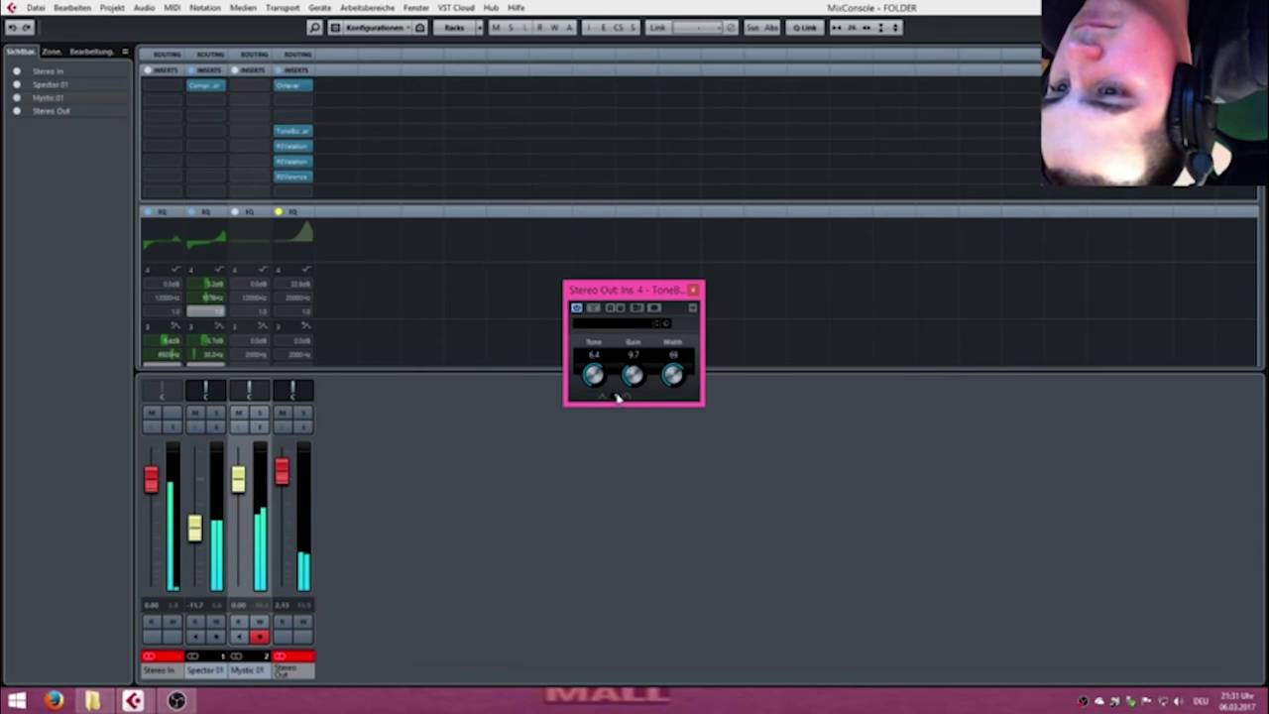
Insert Metalizer in Stereo Out's eighth insert slot and set Feedback and Sharpness to 100% and Tone to 0%.
{"action": "left_click", "coordinate": [288, 197]}
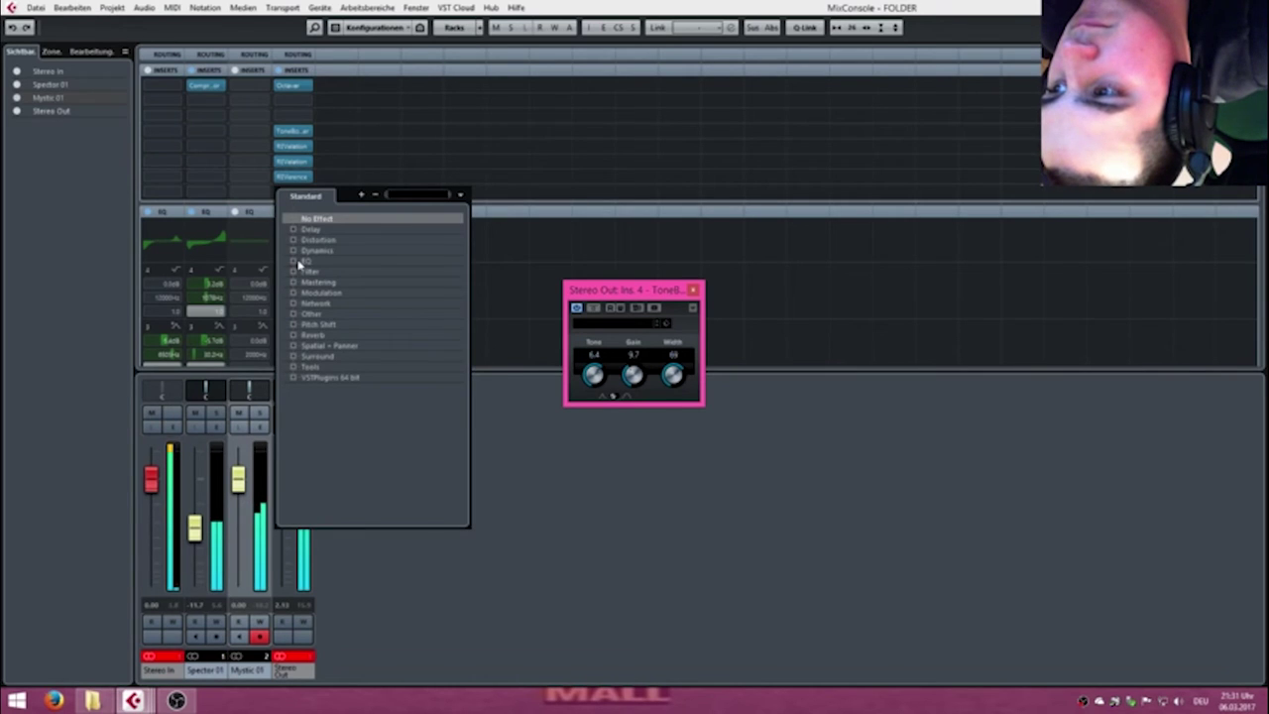
{"action": "left_click", "coordinate": [291, 295]}
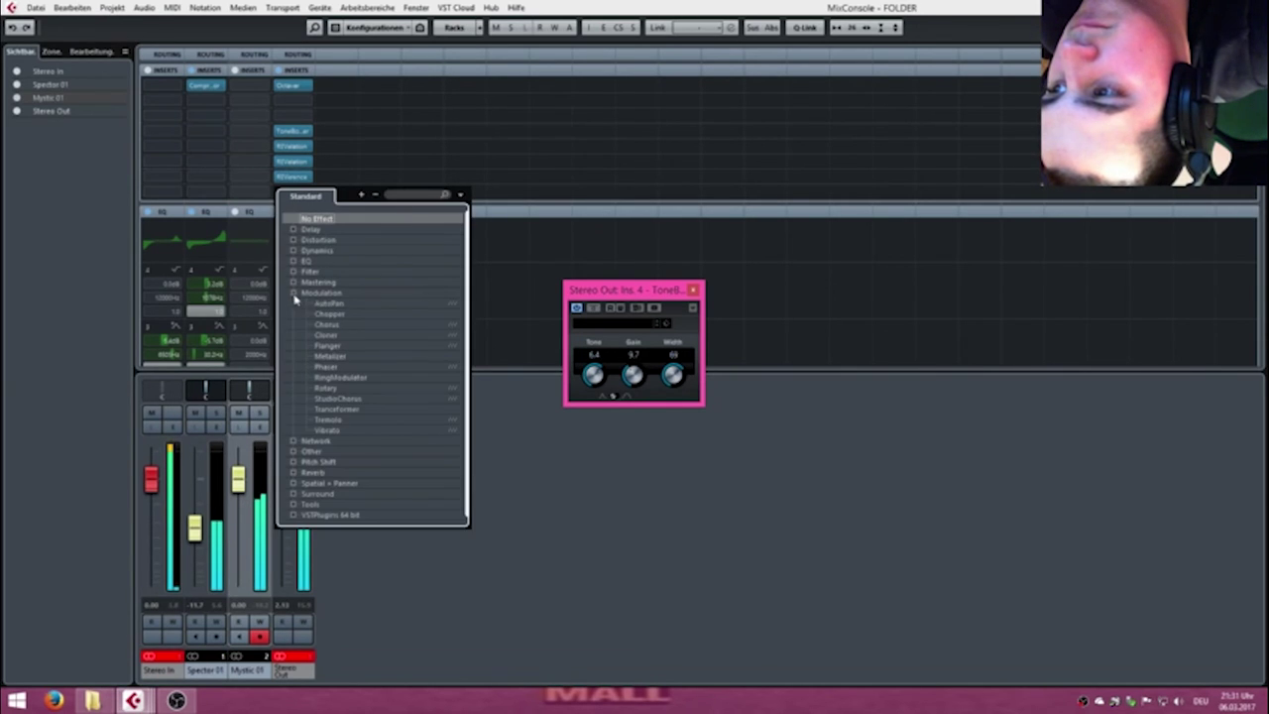
{"action": "left_click", "coordinate": [340, 355]}
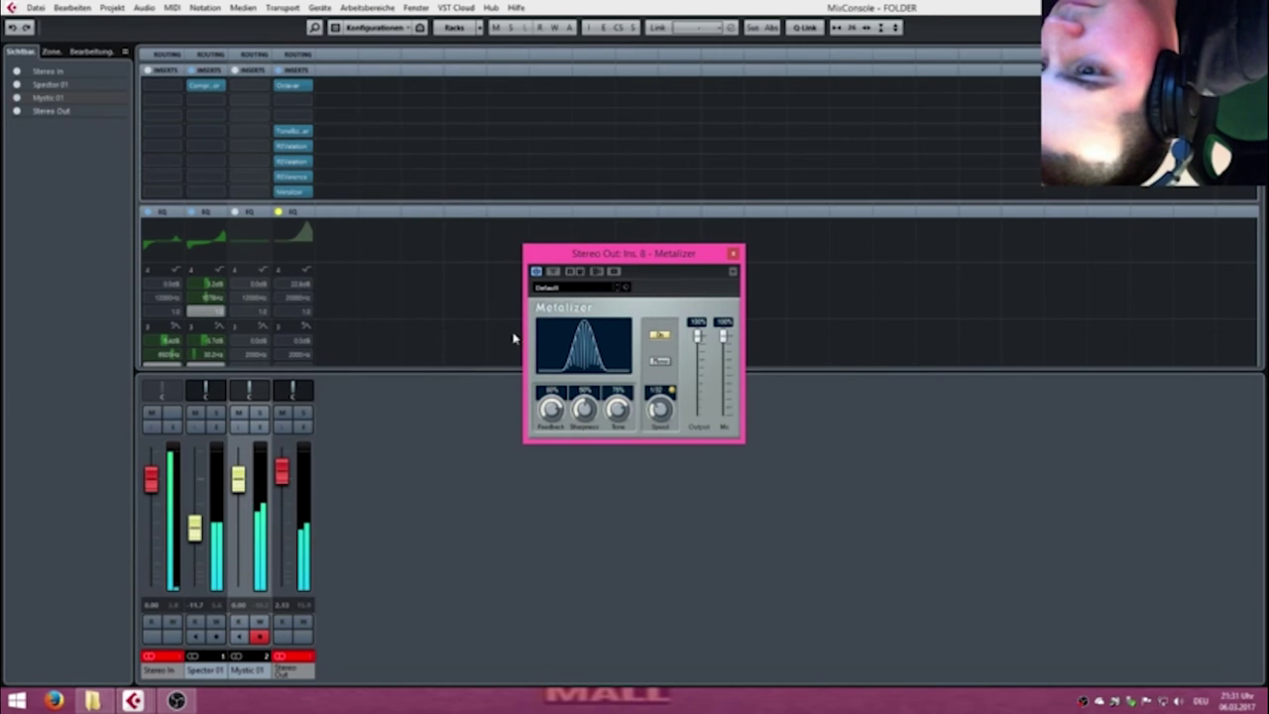
{"action": "left_click_drag", "start_coordinate": [557, 467], "coordinate": [558, 495]}
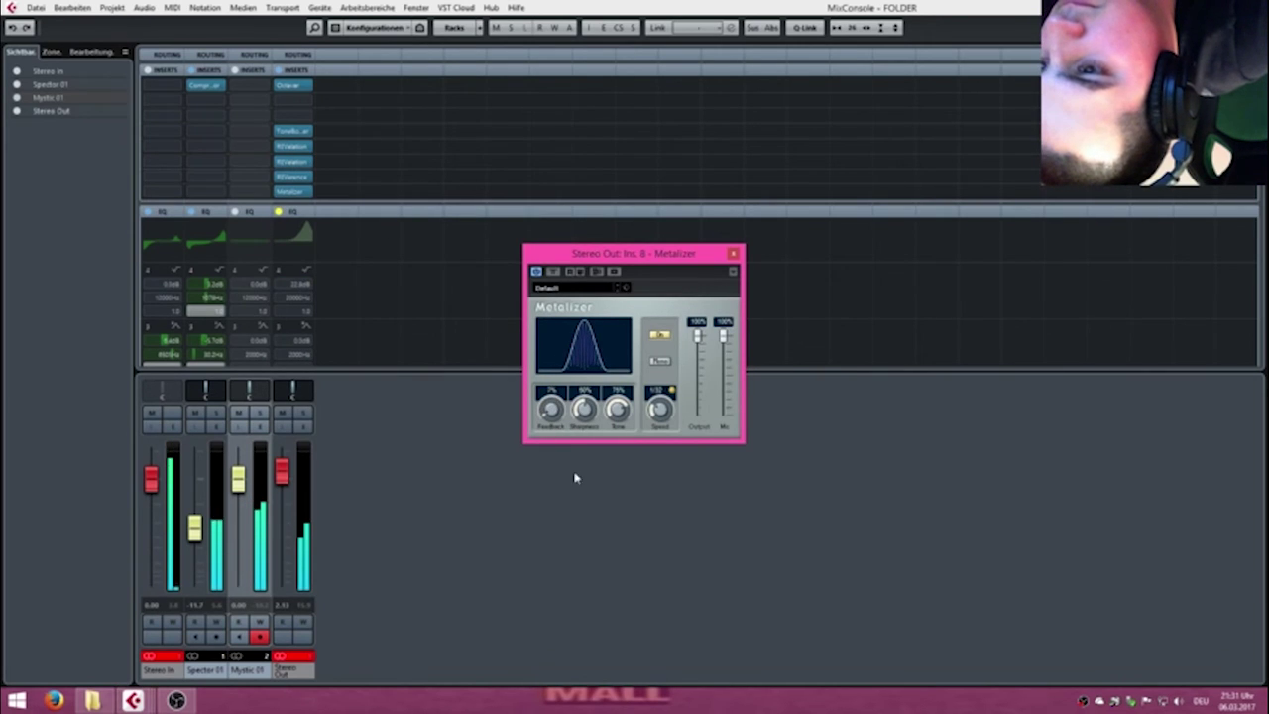
{"action": "left_click_drag", "start_coordinate": [587, 417], "coordinate": [588, 345]}
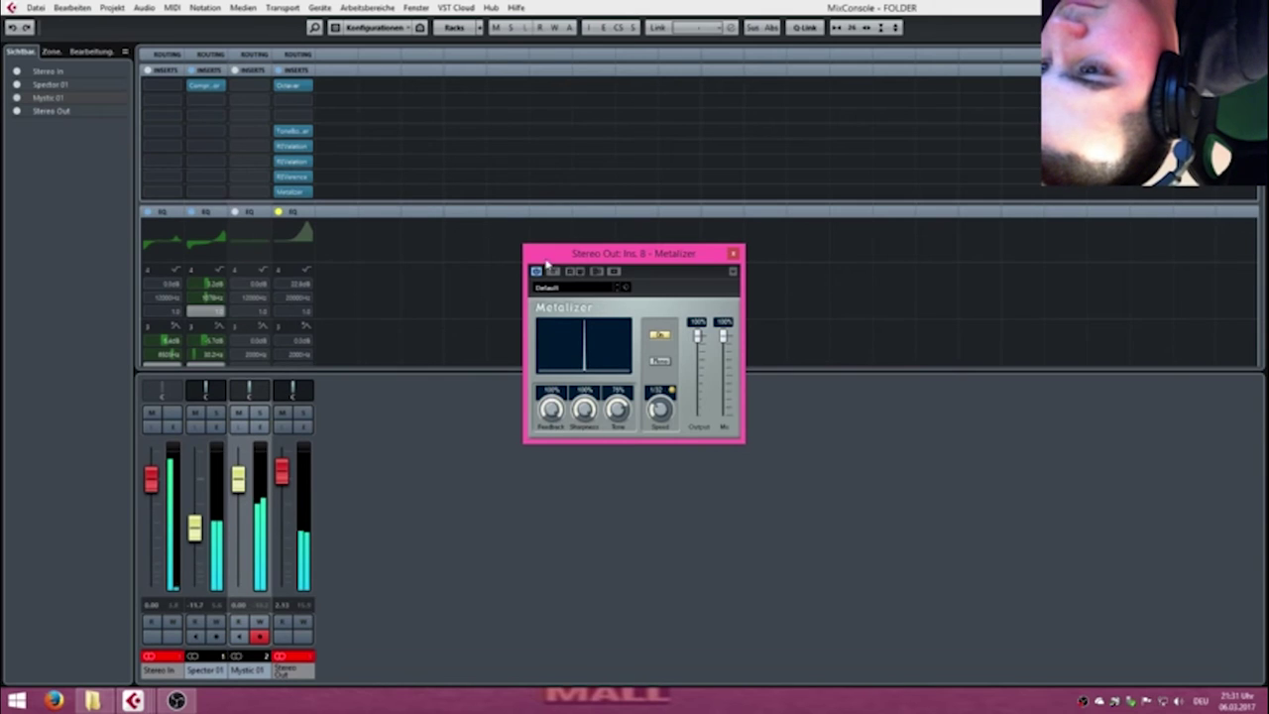
{"action": "left_click_drag", "start_coordinate": [548, 341], "coordinate": [603, 263]}
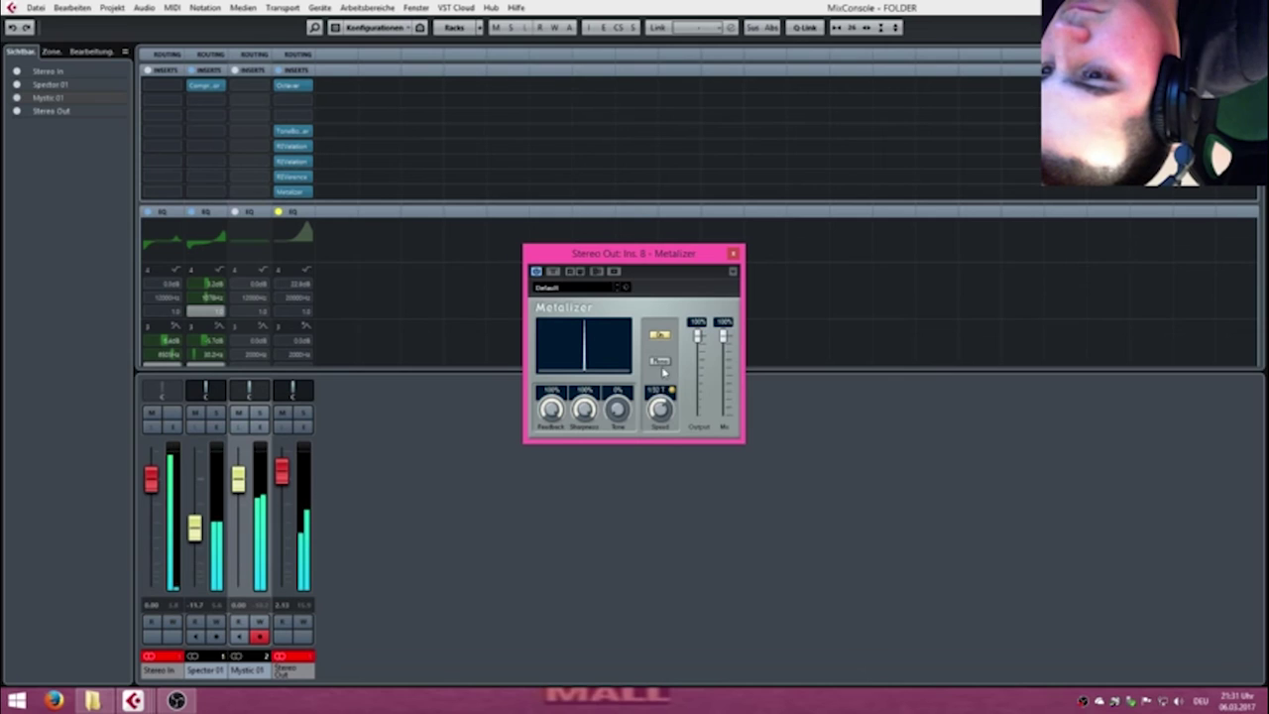
Adjust Metalizer to Mono with Speed 1/32 D, Feedback 100%, Sharpness 0%, Tone 37%, and both Output and Mix at 100%.
{"action": "left_click_drag", "start_coordinate": [665, 406], "coordinate": [670, 442]}
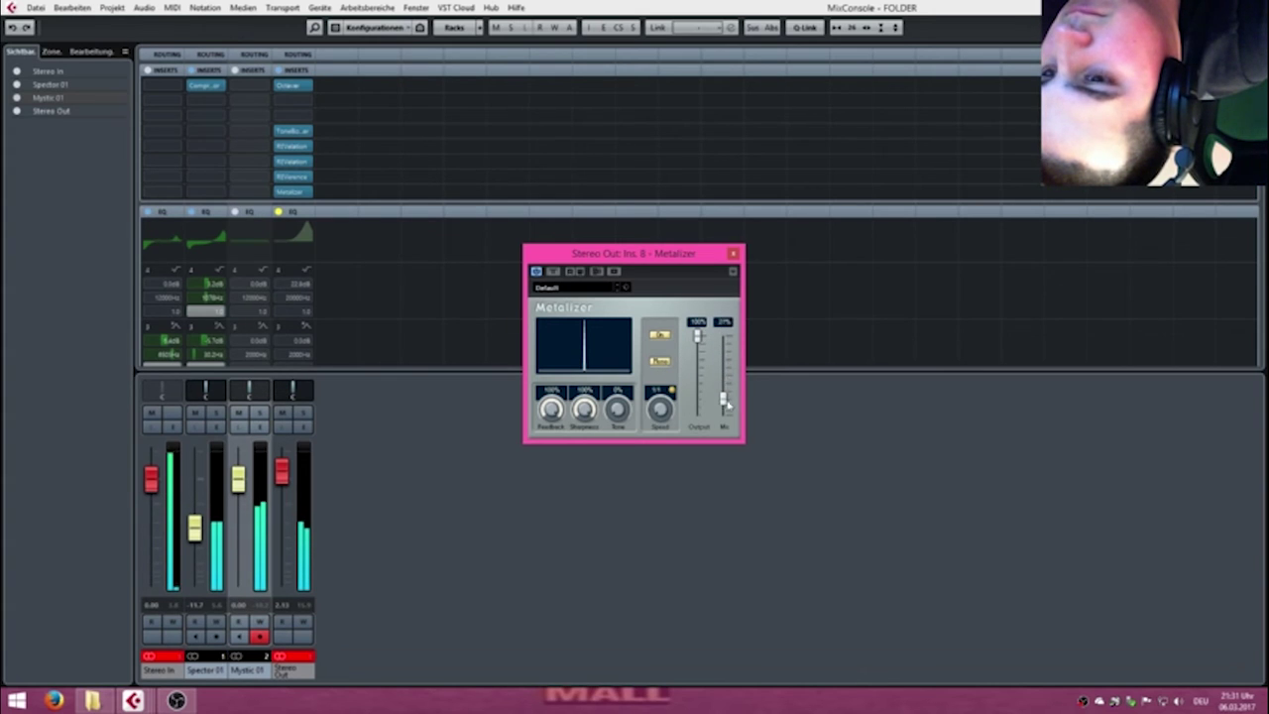
{"action": "left_click_drag", "start_coordinate": [698, 362], "coordinate": [699, 335]}
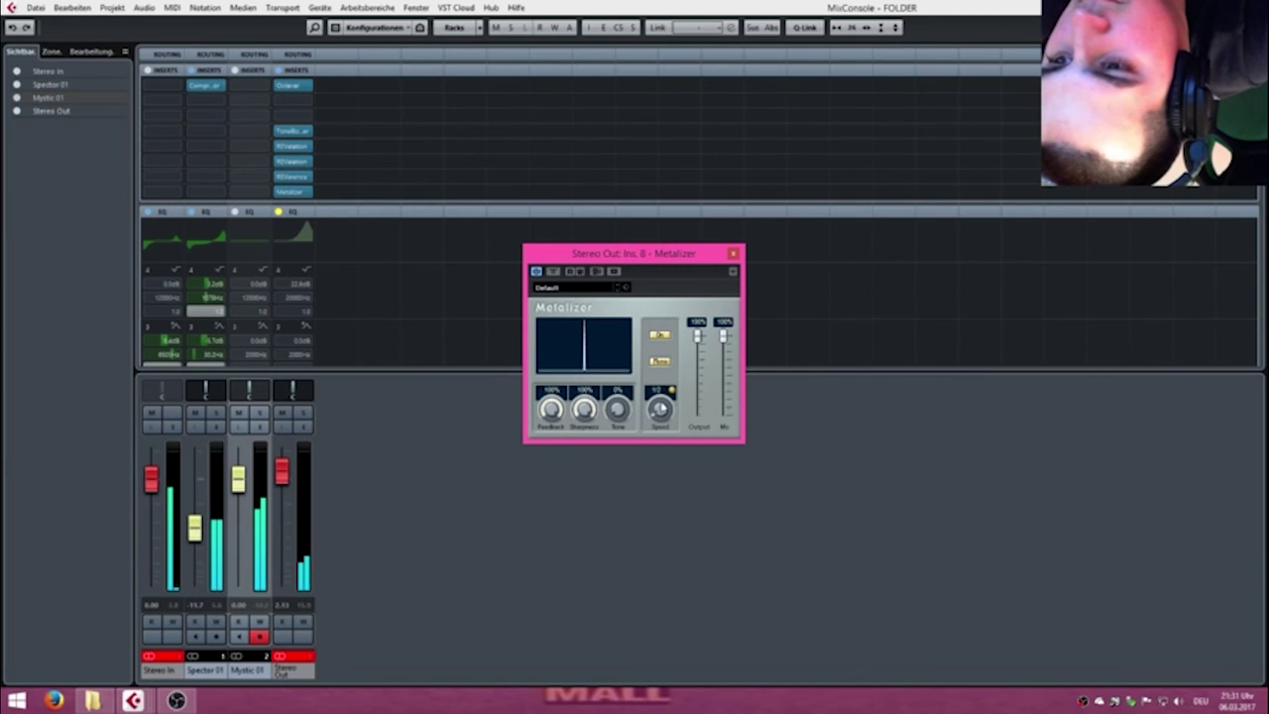
{"action": "left_click_drag", "start_coordinate": [669, 387], "coordinate": [671, 376]}
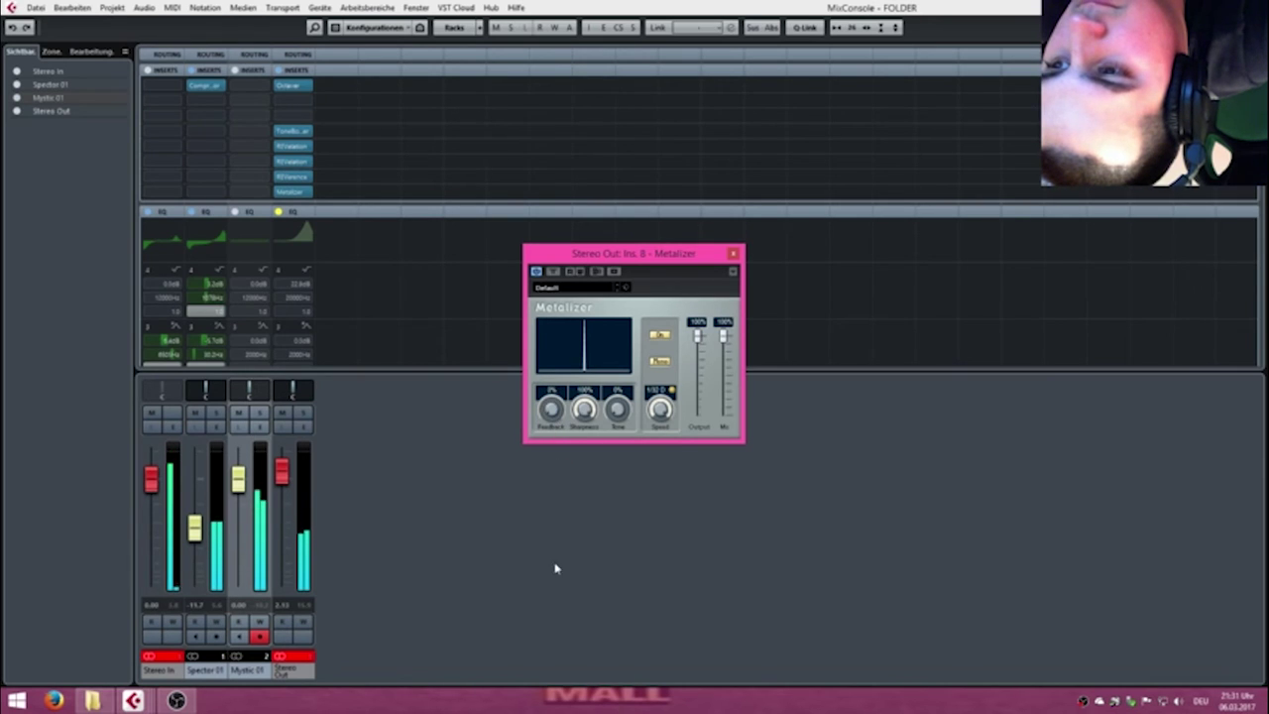
{"action": "left_click_drag", "start_coordinate": [585, 409], "coordinate": [598, 567]}
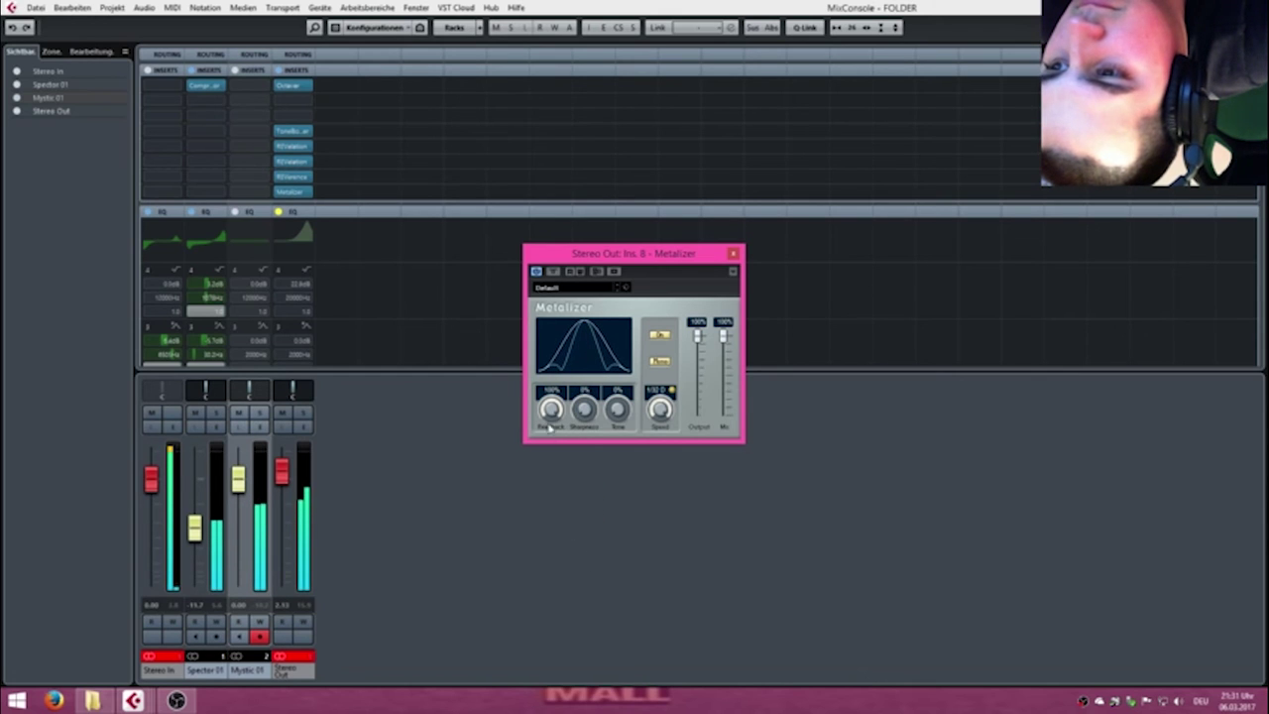
{"action": "left_click_drag", "start_coordinate": [615, 408], "coordinate": [649, 436]}
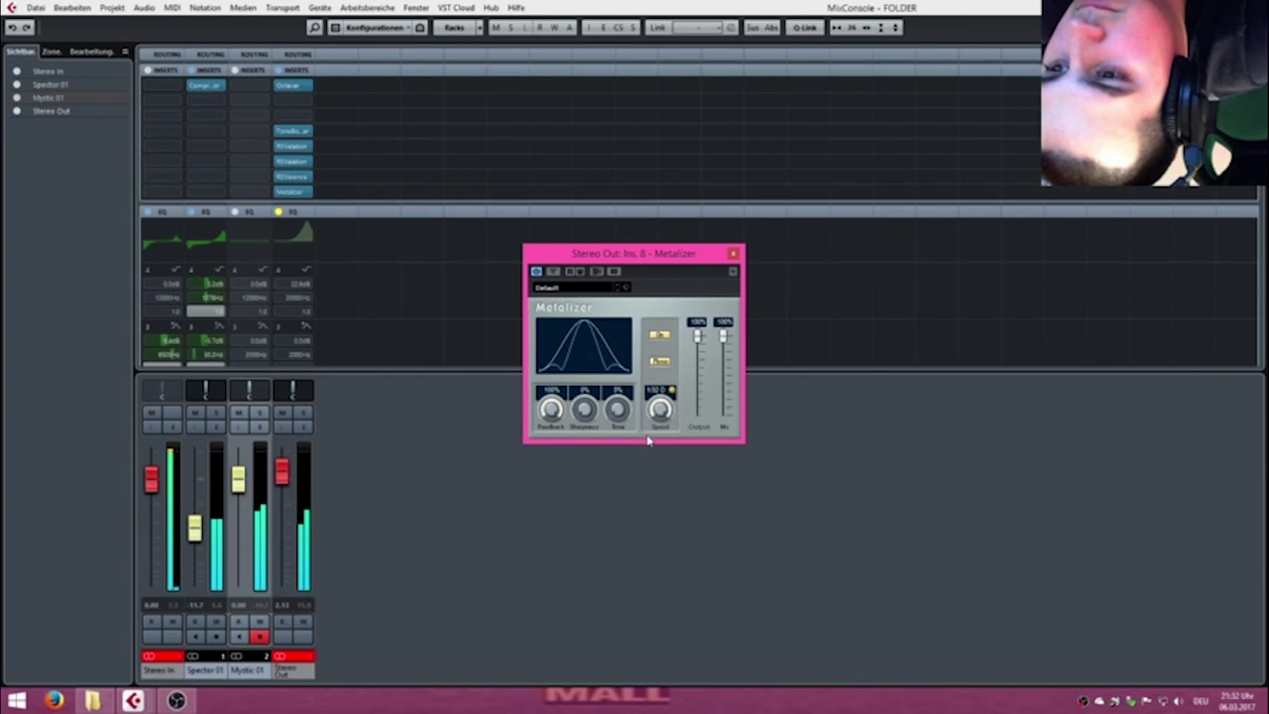
{"action": "mouse_move", "coordinate": [616, 409]}
{"action": "left_mouse_down"}
{"action": "mouse_move", "coordinate": [619, 375]}
{"action": "mouse_move", "coordinate": [620, 390]}
{"action": "left_mouse_up"}
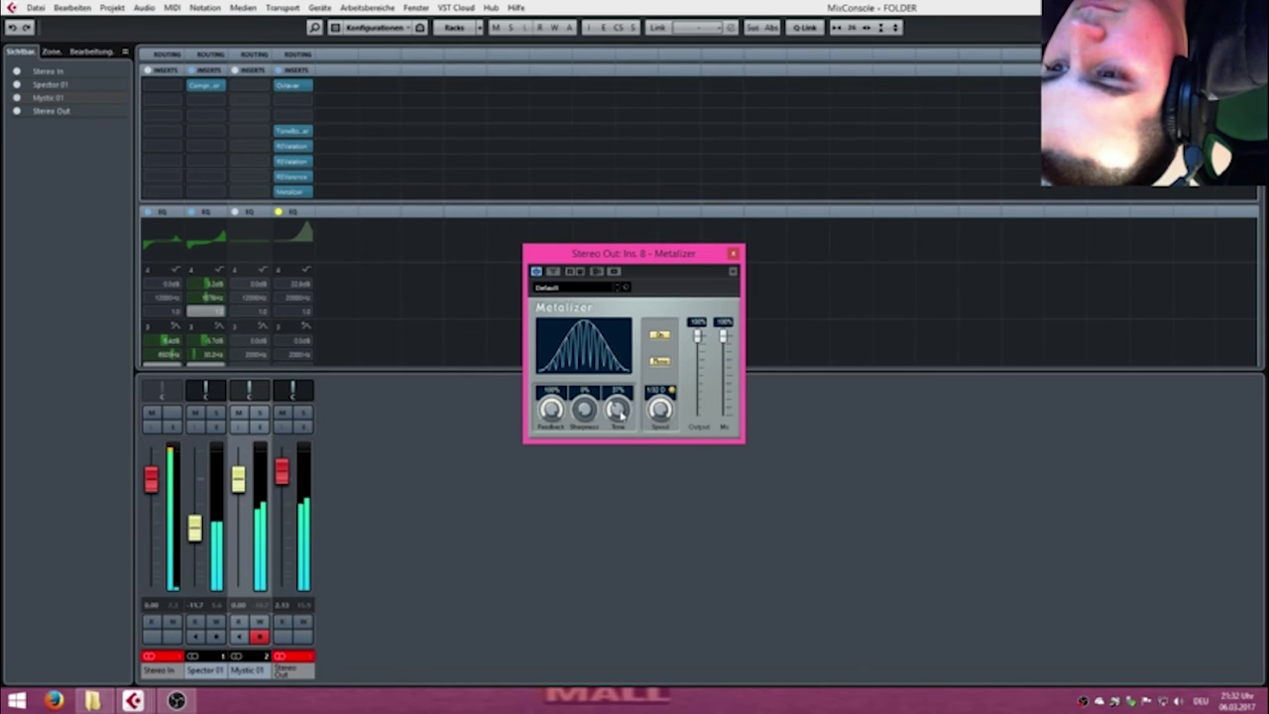
Browse the effect categories for Stereo Out's third insert slot and insert StepFilter there.
{"action": "left_click", "coordinate": [309, 117]}
{"action": "left_click", "coordinate": [294, 186]}
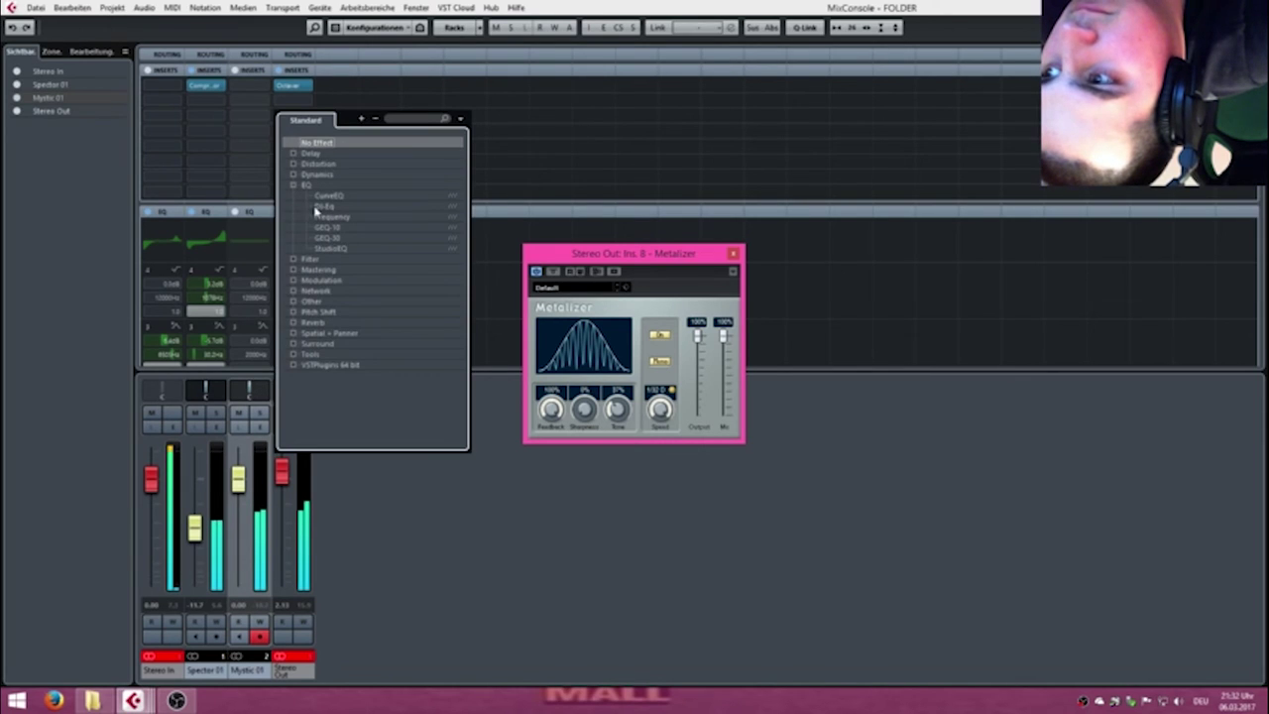
{"action": "left_click", "coordinate": [293, 292]}
{"action": "left_click", "coordinate": [293, 291]}
{"action": "left_click", "coordinate": [294, 303]}
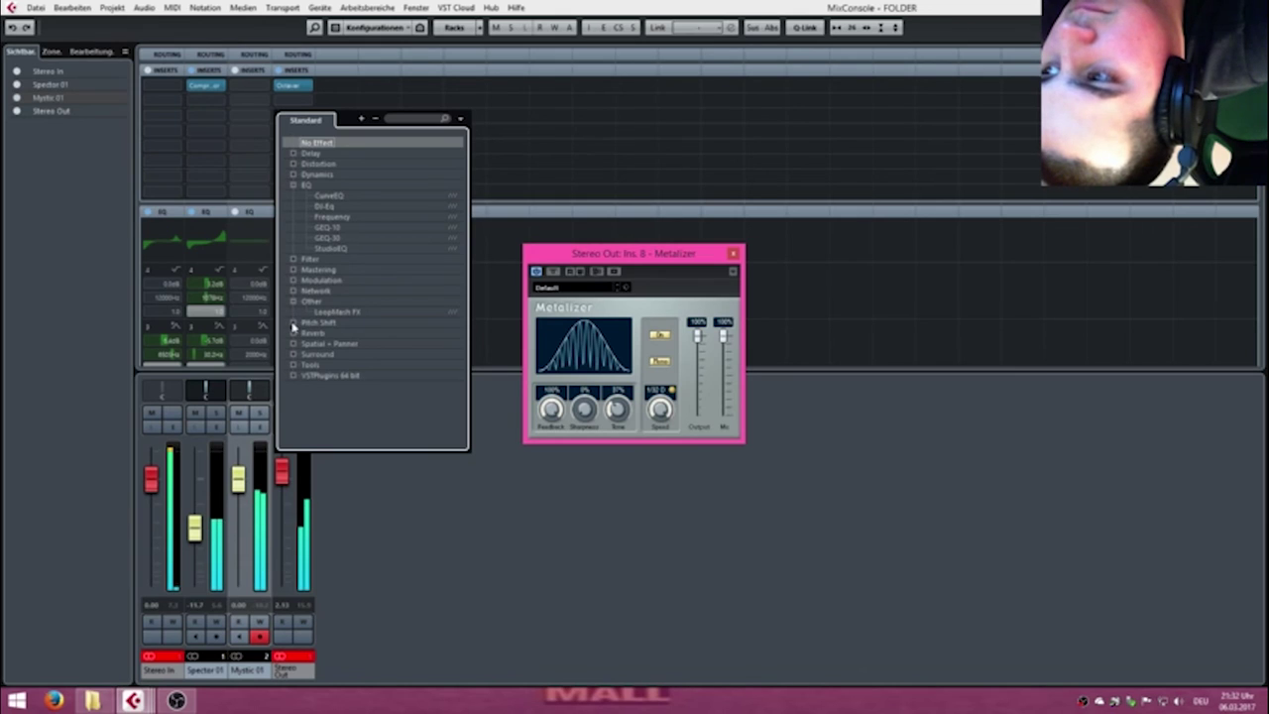
{"action": "left_click", "coordinate": [293, 343]}
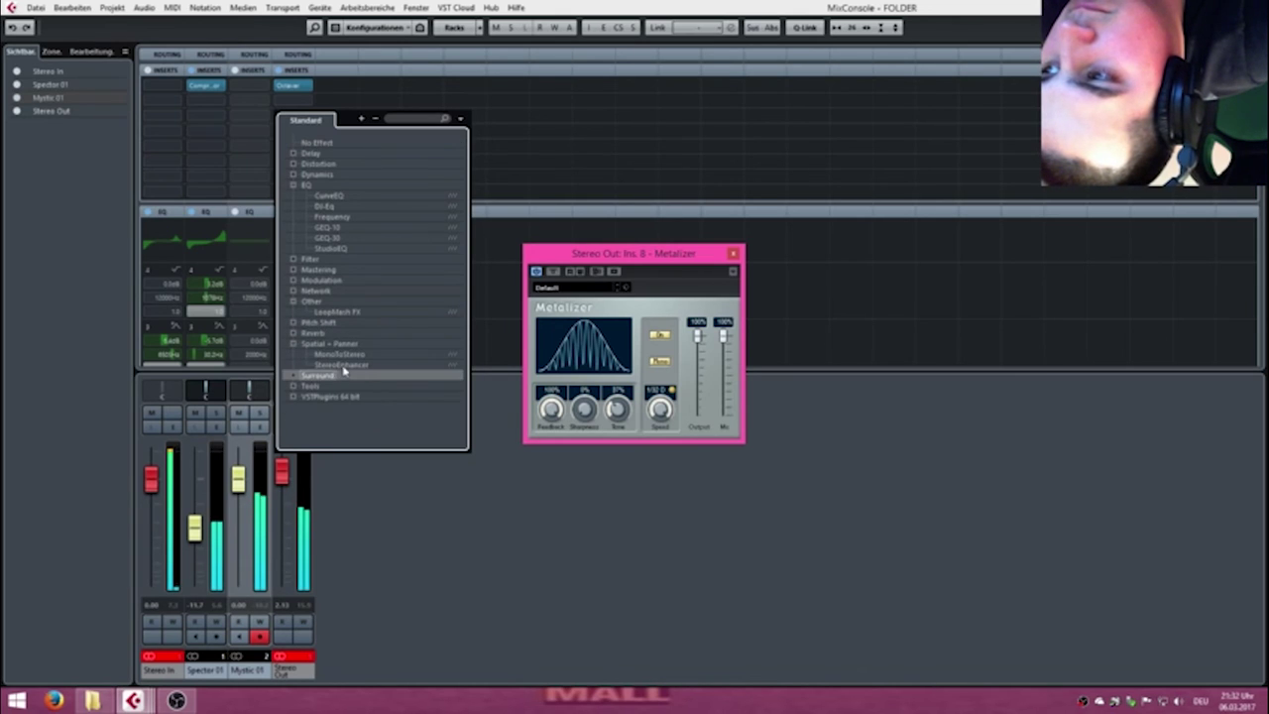
{"action": "left_click", "coordinate": [294, 260]}
{"action": "left_click", "coordinate": [292, 262]}
{"action": "left_click", "coordinate": [291, 263]}
{"action": "left_click", "coordinate": [343, 291]}
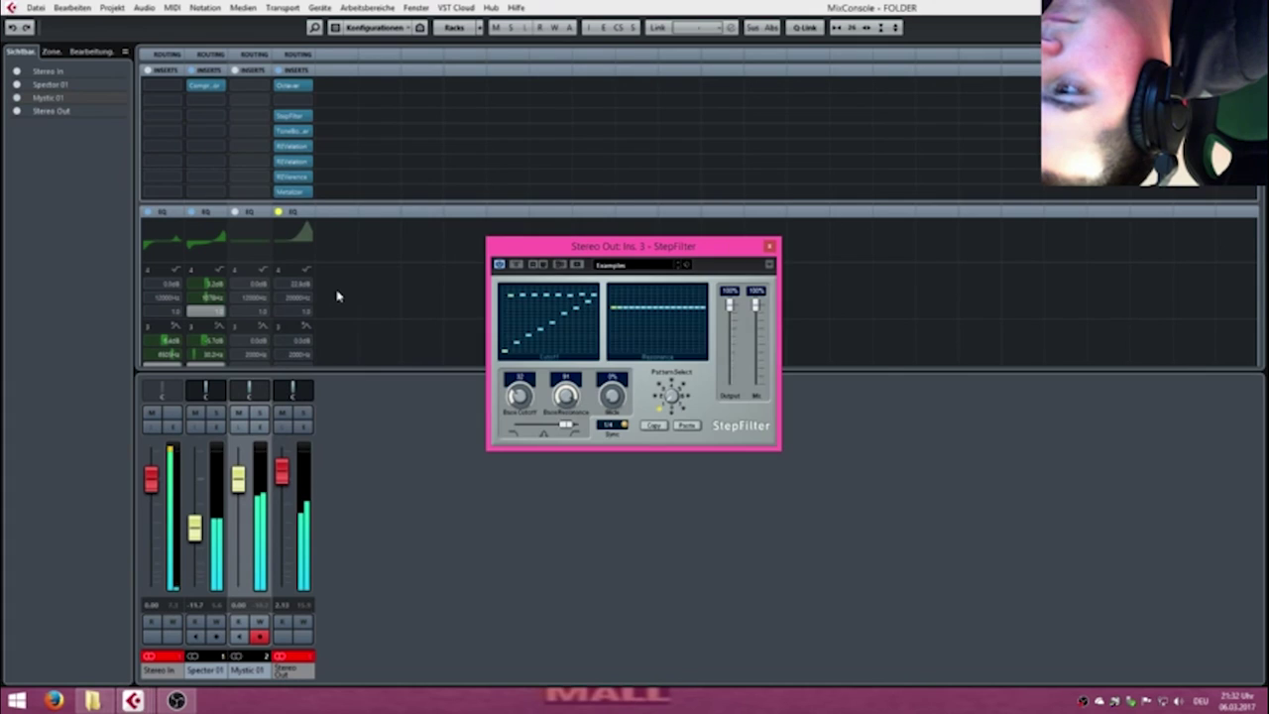
Insert Compressor in Stereo Out's second insert slot, choose the Backing Vocals 2 preset and close its window.
{"action": "left_click", "coordinate": [310, 103]}
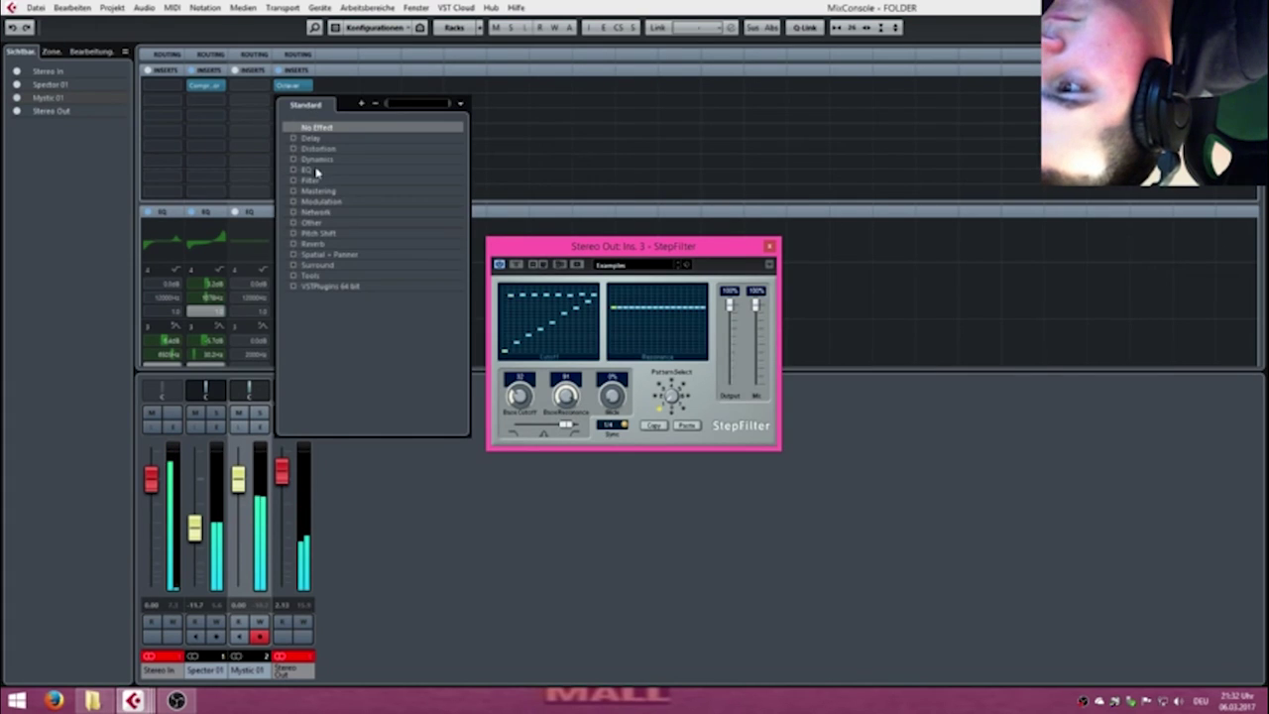
{"action": "left_click", "coordinate": [293, 170]}
{"action": "left_click", "coordinate": [295, 160]}
{"action": "left_click", "coordinate": [333, 182]}
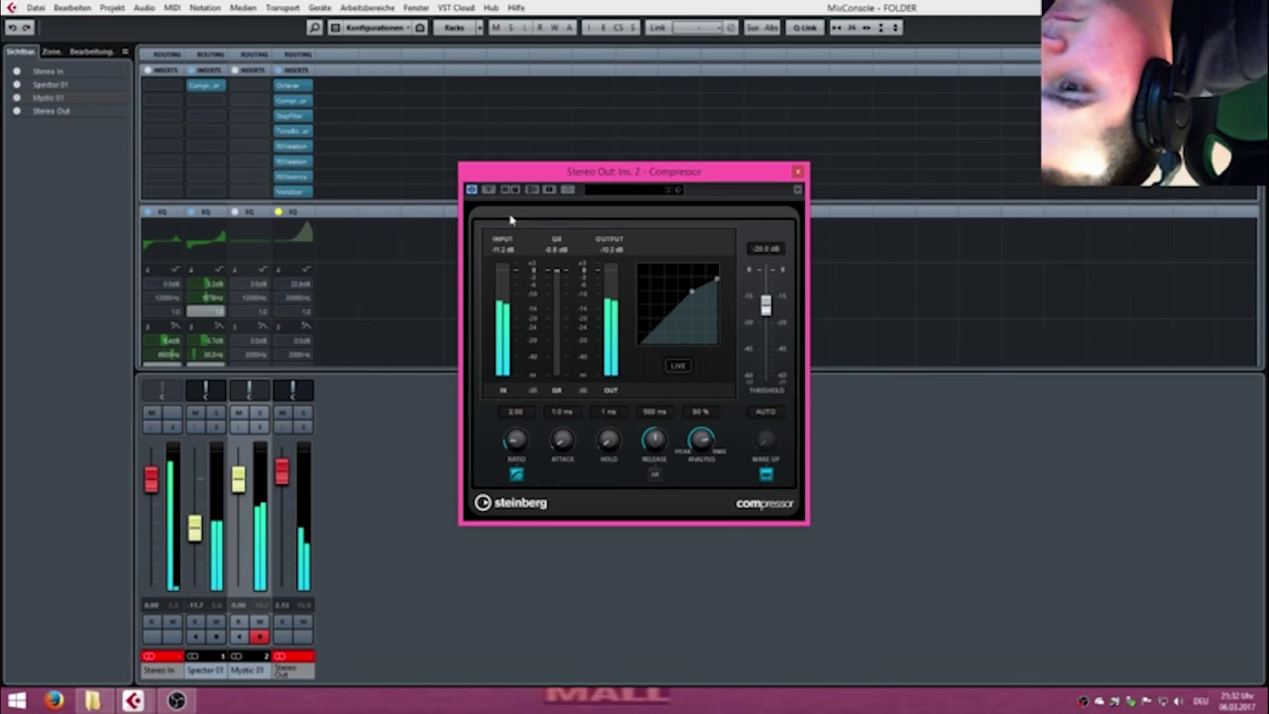
{"action": "left_click", "coordinate": [595, 190]}
{"action": "left_click", "coordinate": [673, 287]}
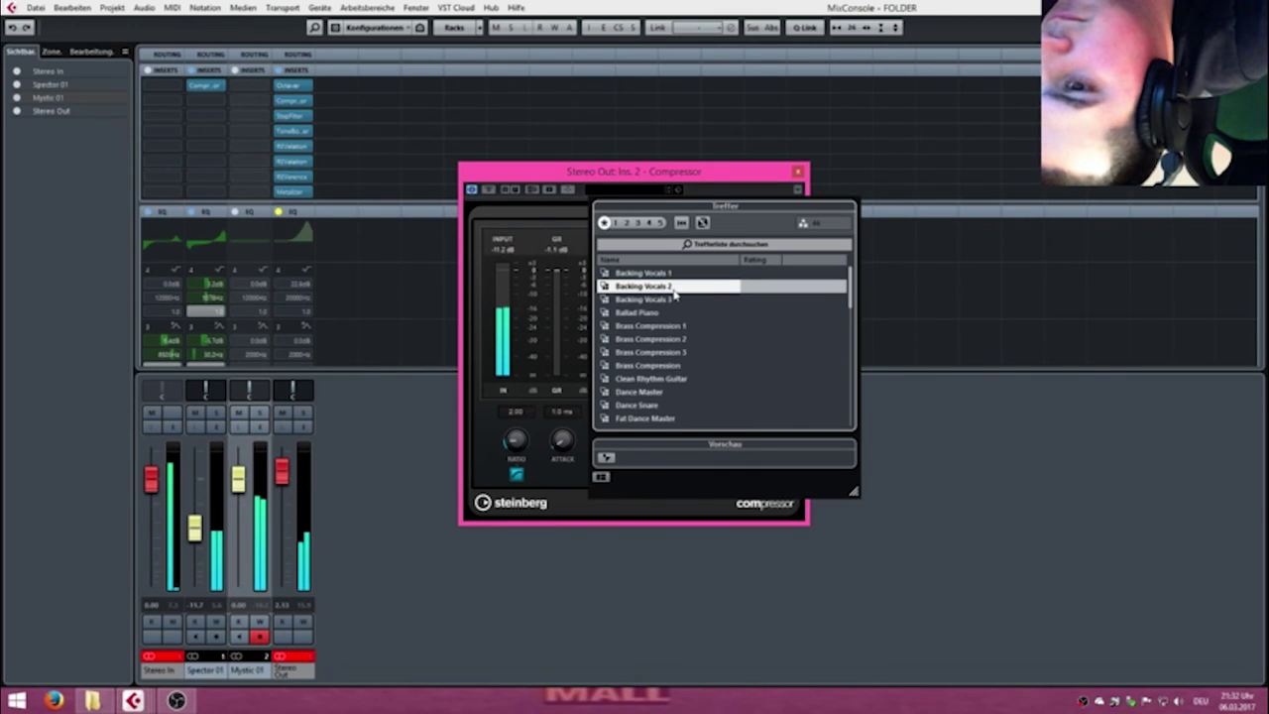
{"action": "left_click", "coordinate": [797, 176]}
{"action": "left_click", "coordinate": [798, 172]}
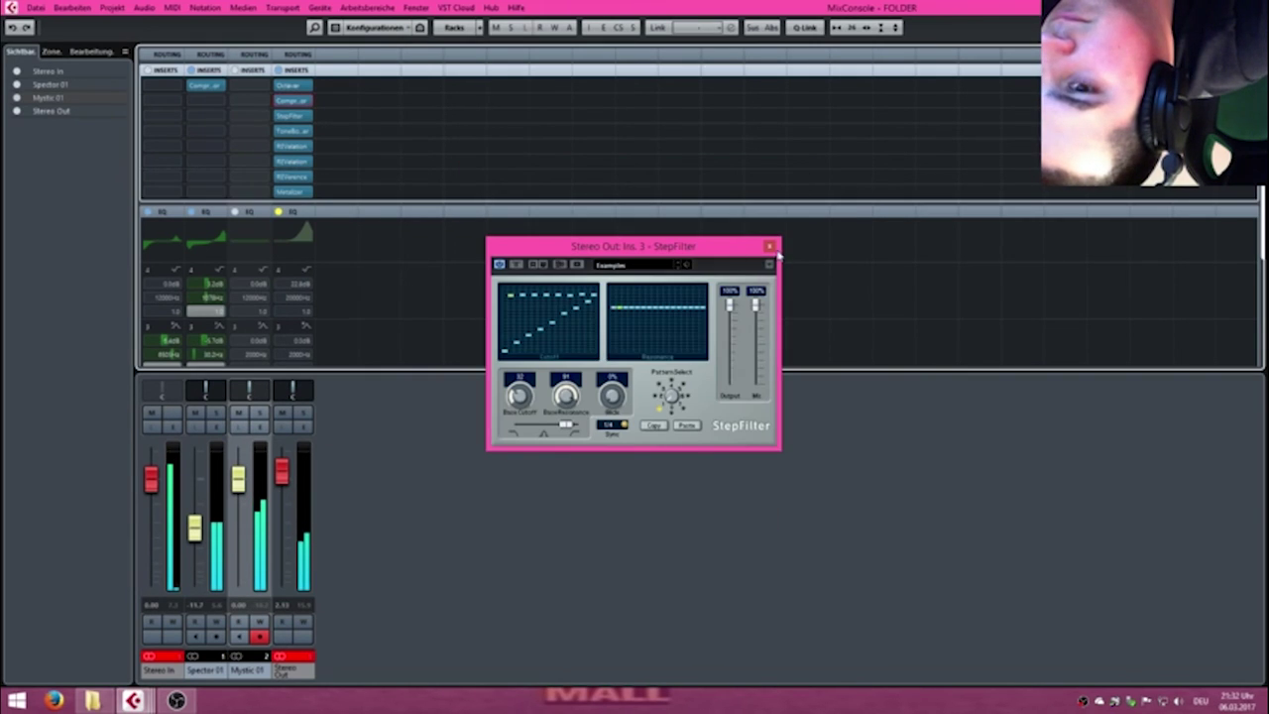
Shape StepFilter with another pattern, 1/32 D sync, a falling resonance curve and a lower Mix, and close all open effect windows.
{"action": "left_click_drag", "start_coordinate": [566, 396], "coordinate": [520, 418]}
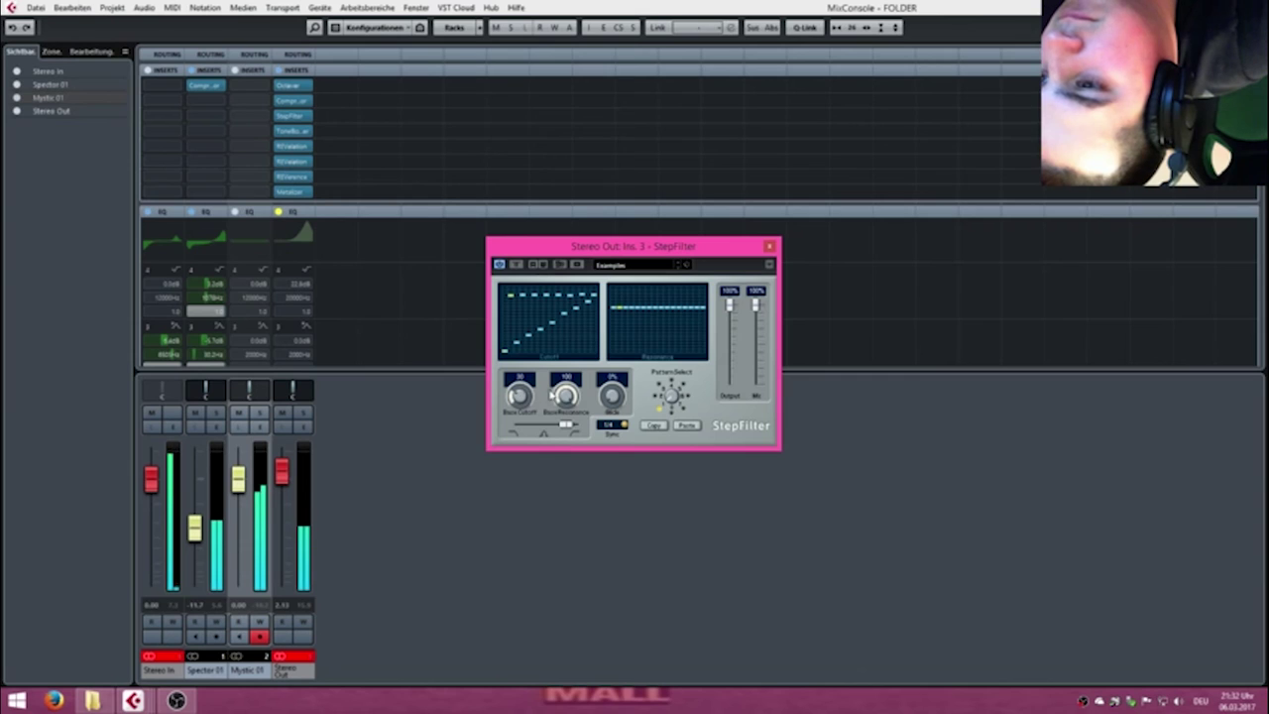
{"action": "left_click_drag", "start_coordinate": [612, 393], "coordinate": [621, 322]}
{"action": "left_click_drag", "start_coordinate": [570, 395], "coordinate": [549, 426]}
{"action": "left_click", "coordinate": [619, 428]}
{"action": "left_click", "coordinate": [616, 414]}
{"action": "left_click_drag", "start_coordinate": [674, 402], "coordinate": [693, 269]}
{"action": "left_click_drag", "start_coordinate": [694, 312], "coordinate": [702, 351]}
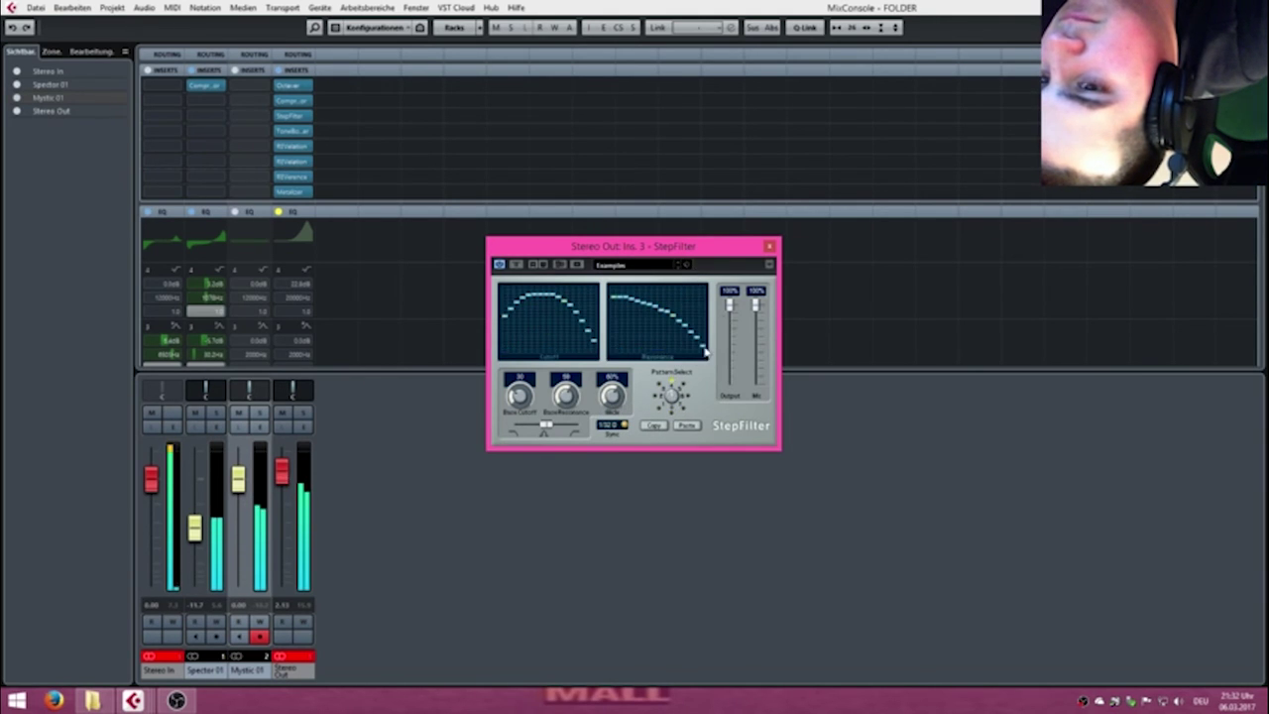
{"action": "left_click_drag", "start_coordinate": [756, 306], "coordinate": [757, 335]}
{"action": "left_click", "coordinate": [769, 246]}
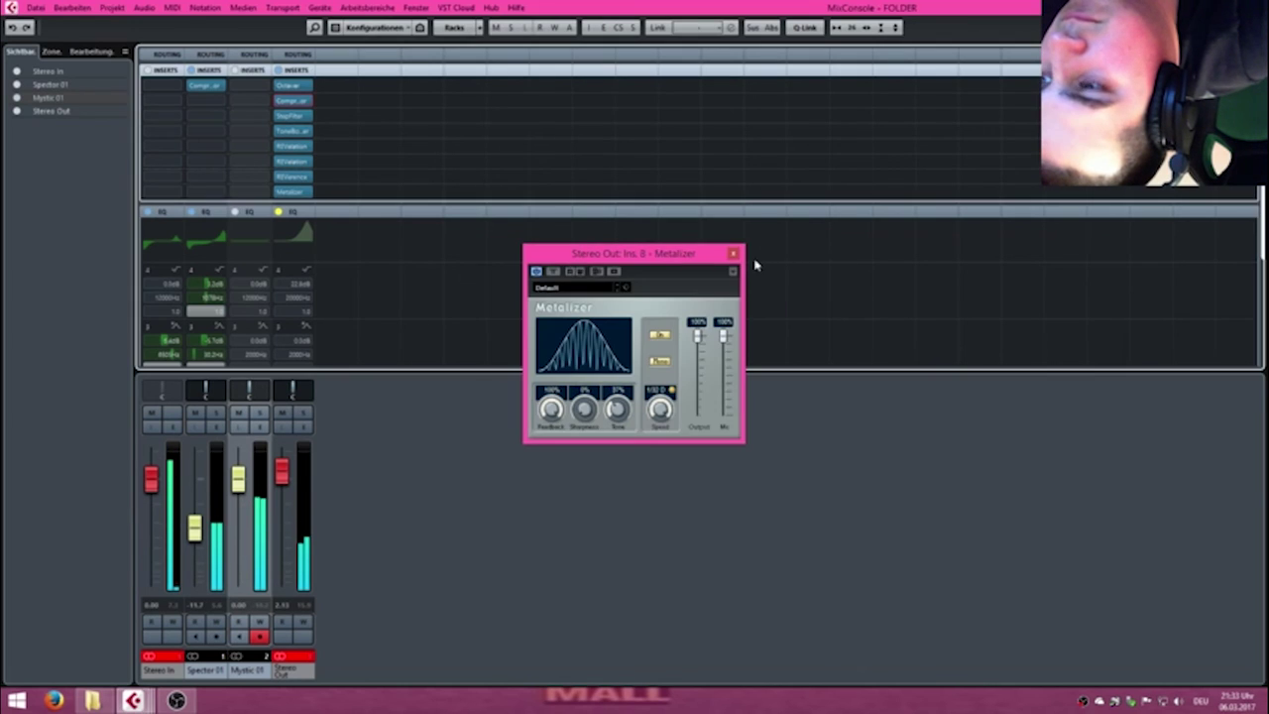
{"action": "left_click", "coordinate": [733, 252]}
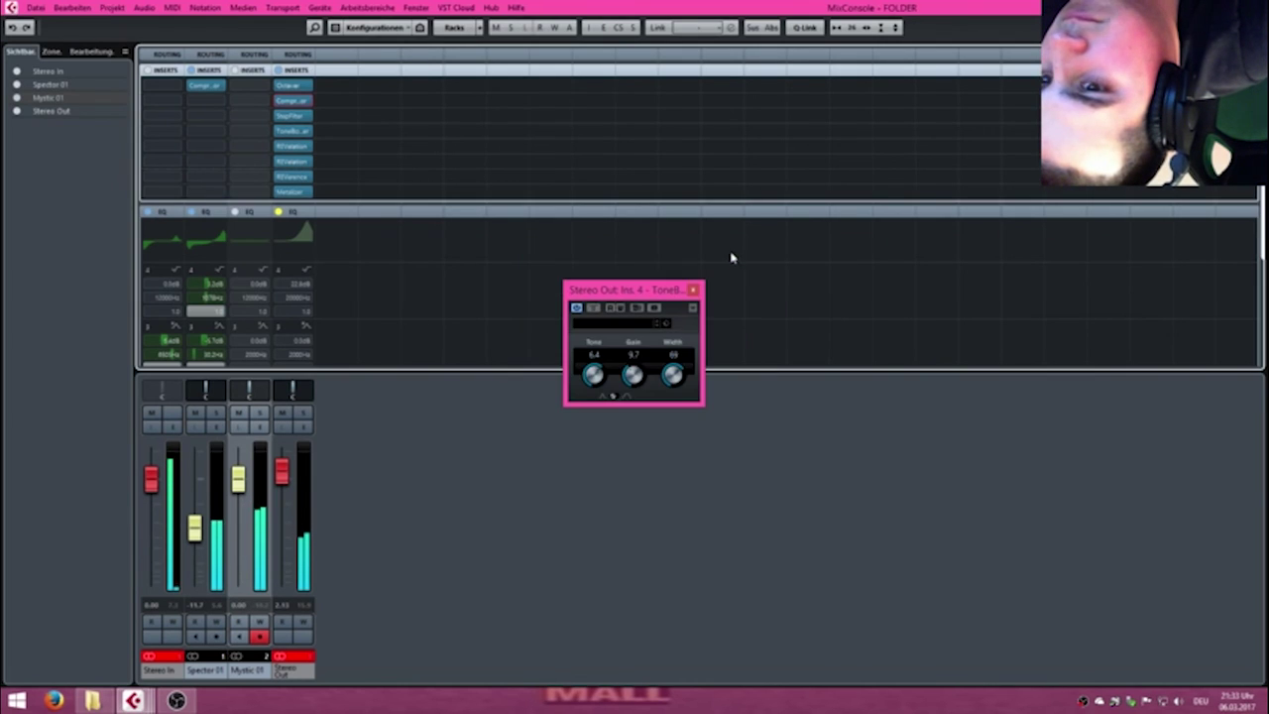
{"action": "left_click", "coordinate": [693, 289]}
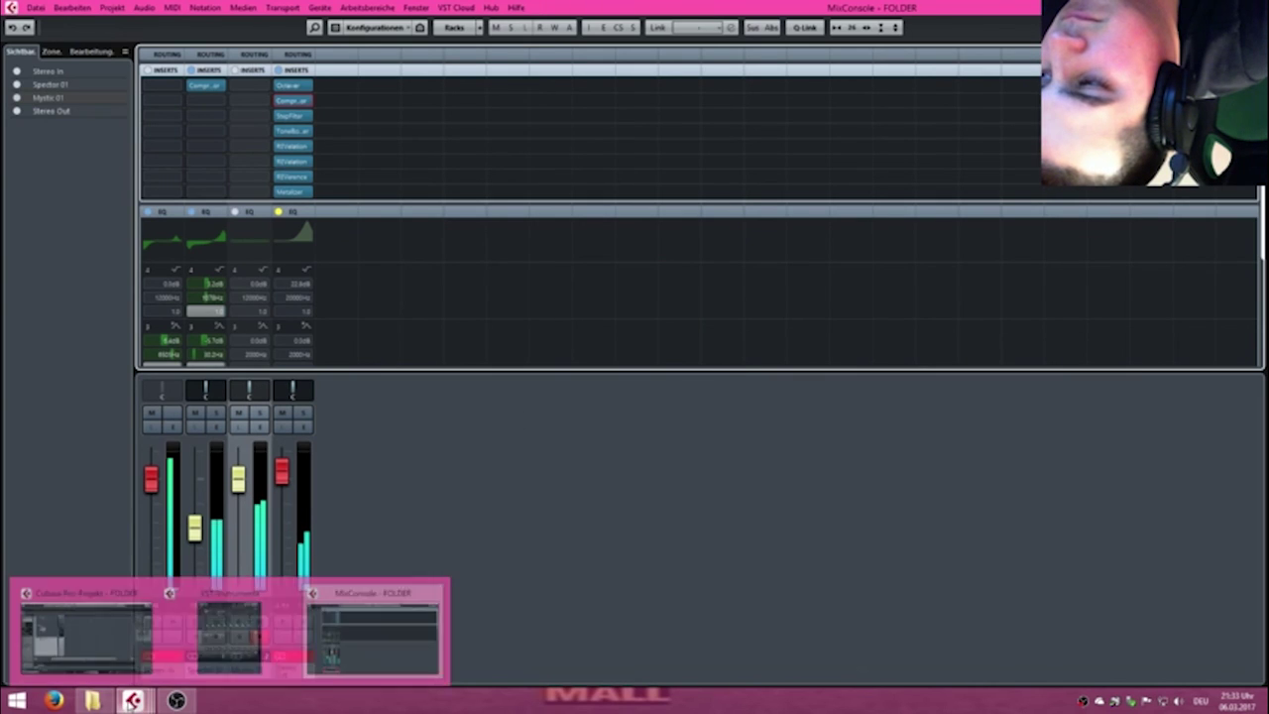
Switch to OBS to check the stream and audio levels, and return to the Cubase MixConsole.
{"action": "left_click", "coordinate": [175, 701]}
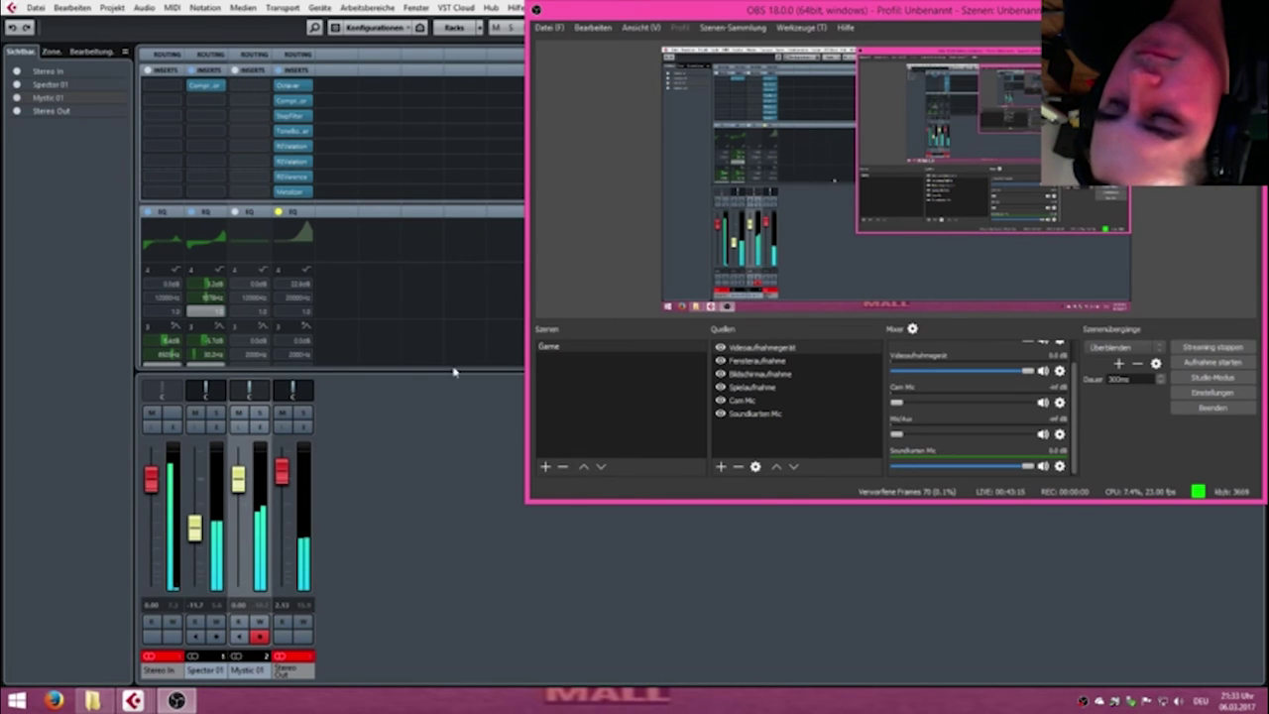
{"action": "left_click", "coordinate": [433, 424]}
Raise the Stereo Out, Mystic 01 and Spector 01 faders to 6.02 and the fourth EQ band's gain to 24 dB across the mixer channels.
{"action": "left_click_drag", "start_coordinate": [285, 470], "coordinate": [240, 452]}
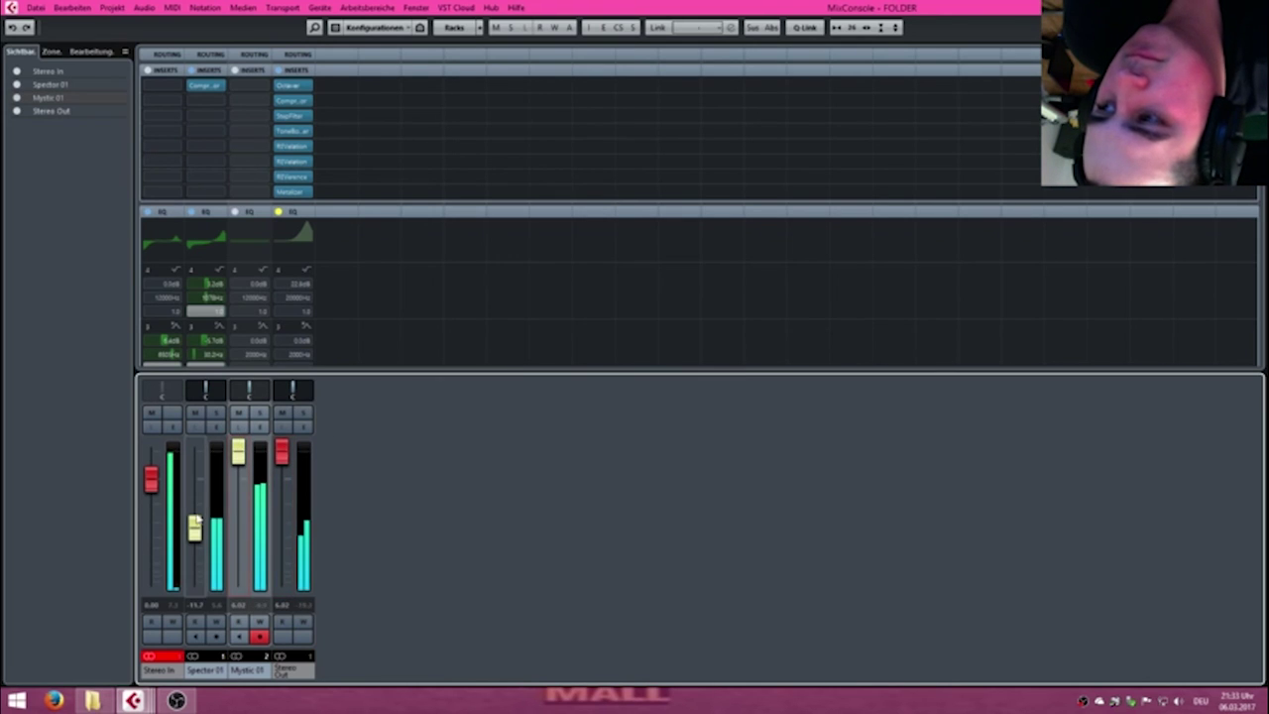
{"action": "left_click_drag", "start_coordinate": [196, 520], "coordinate": [195, 451]}
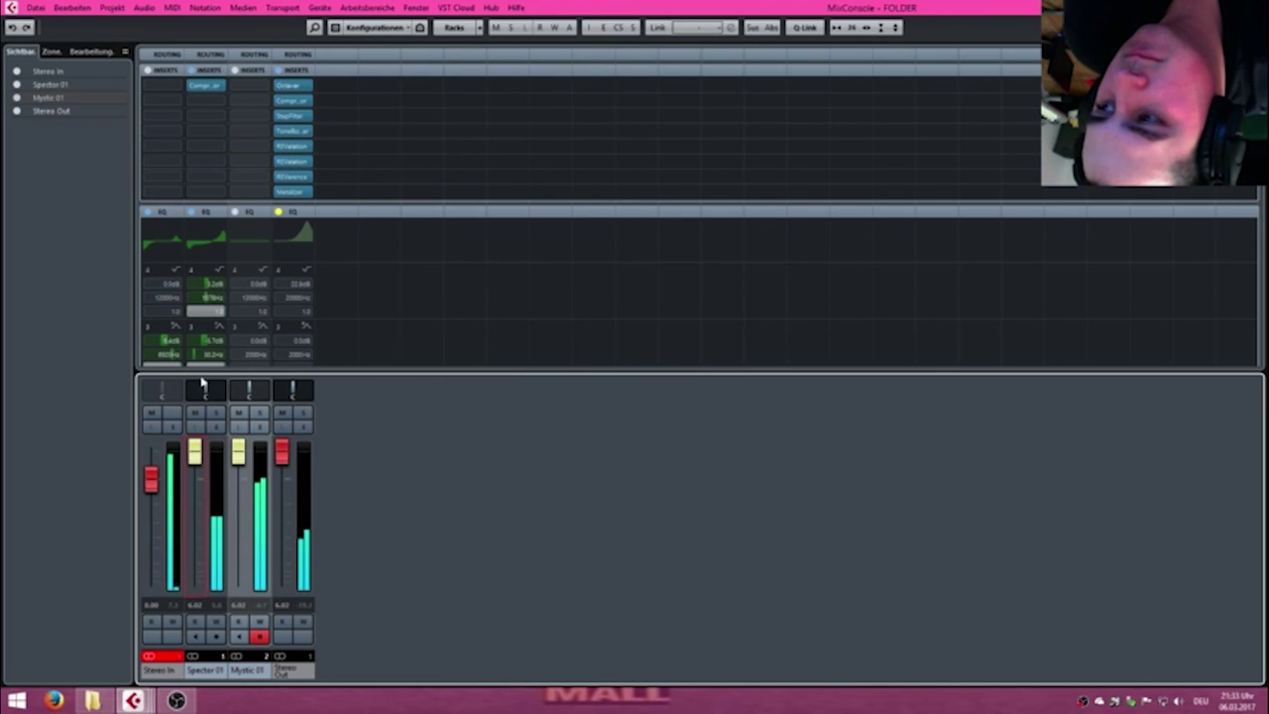
{"action": "left_click", "coordinate": [207, 245]}
{"action": "left_click", "coordinate": [215, 283]}
{"action": "left_click_drag", "start_coordinate": [251, 248], "coordinate": [427, 249]}
{"action": "left_click_drag", "start_coordinate": [261, 284], "coordinate": [413, 286]}
{"action": "left_click_drag", "start_coordinate": [296, 289], "coordinate": [397, 289]}
{"action": "left_click_drag", "start_coordinate": [158, 286], "coordinate": [436, 267]}
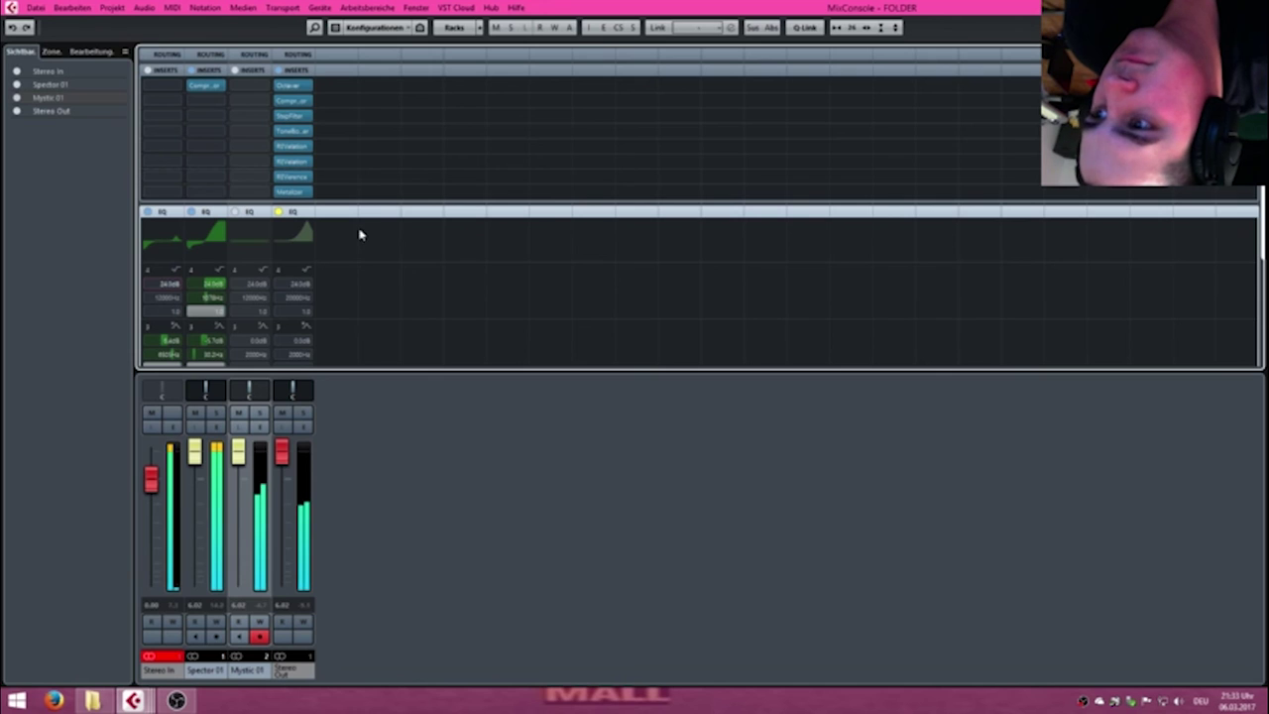
Insert the Chorus modulation effect in Mystic 01's first insert slot.
{"action": "left_click", "coordinate": [256, 90]}
{"action": "left_click", "coordinate": [264, 181]}
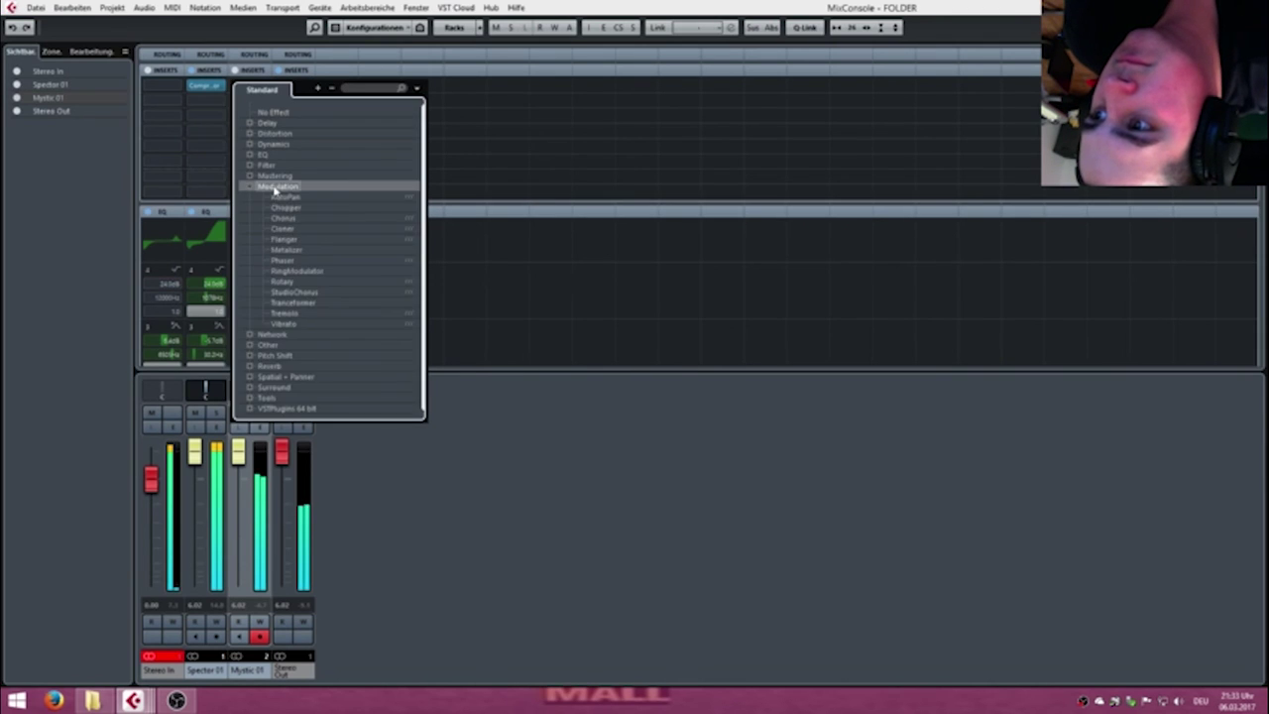
{"action": "left_click", "coordinate": [270, 211]}
{"action": "double_click", "coordinate": [296, 240]}
Insert the GEQ-30 equaliser in Mystic 01's eighth insert slot.
{"action": "left_click", "coordinate": [227, 122]}
{"action": "left_click", "coordinate": [206, 130]}
{"action": "left_click", "coordinate": [183, 168]}
{"action": "left_click", "coordinate": [243, 192]}
{"action": "left_click", "coordinate": [227, 226]}
{"action": "left_click", "coordinate": [247, 191]}
{"action": "left_click", "coordinate": [268, 261]}
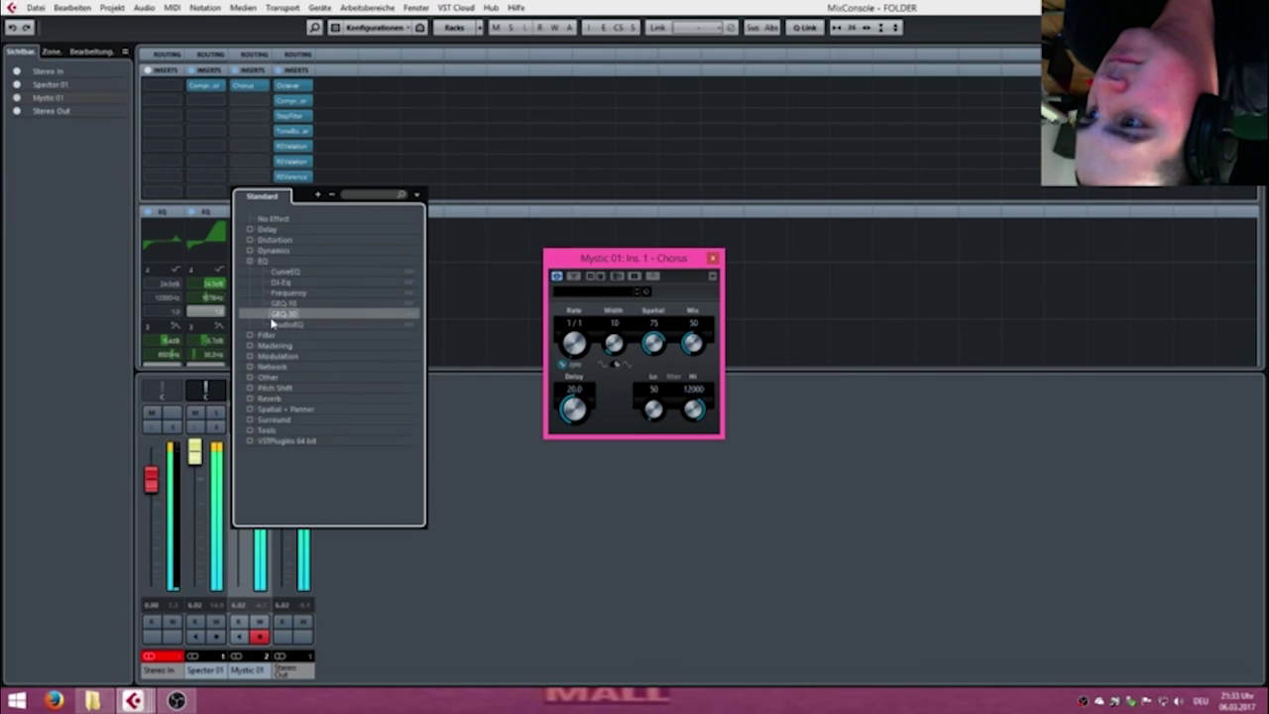
{"action": "left_click", "coordinate": [273, 311]}
Insert the REVelation reverb in Mystic 01's third insert slot.
{"action": "left_click", "coordinate": [247, 115]}
{"action": "left_click", "coordinate": [272, 229]}
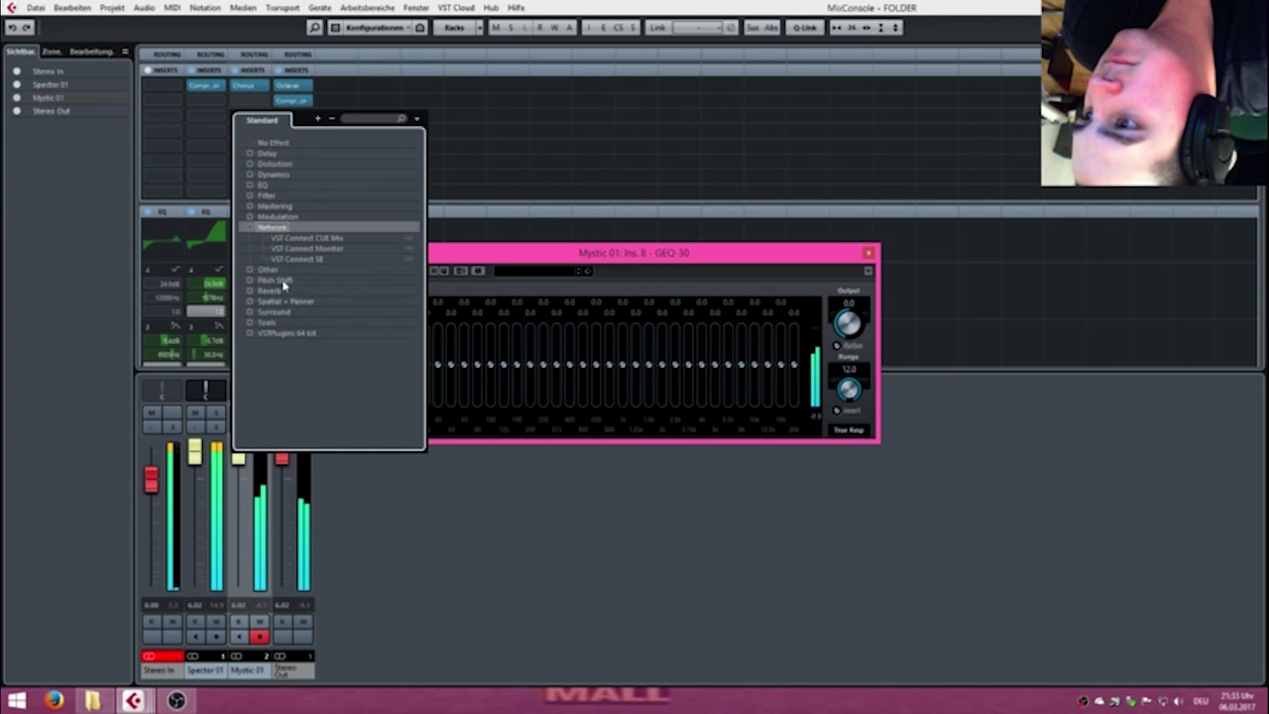
{"action": "left_click", "coordinate": [286, 289]}
{"action": "left_click", "coordinate": [283, 321]}
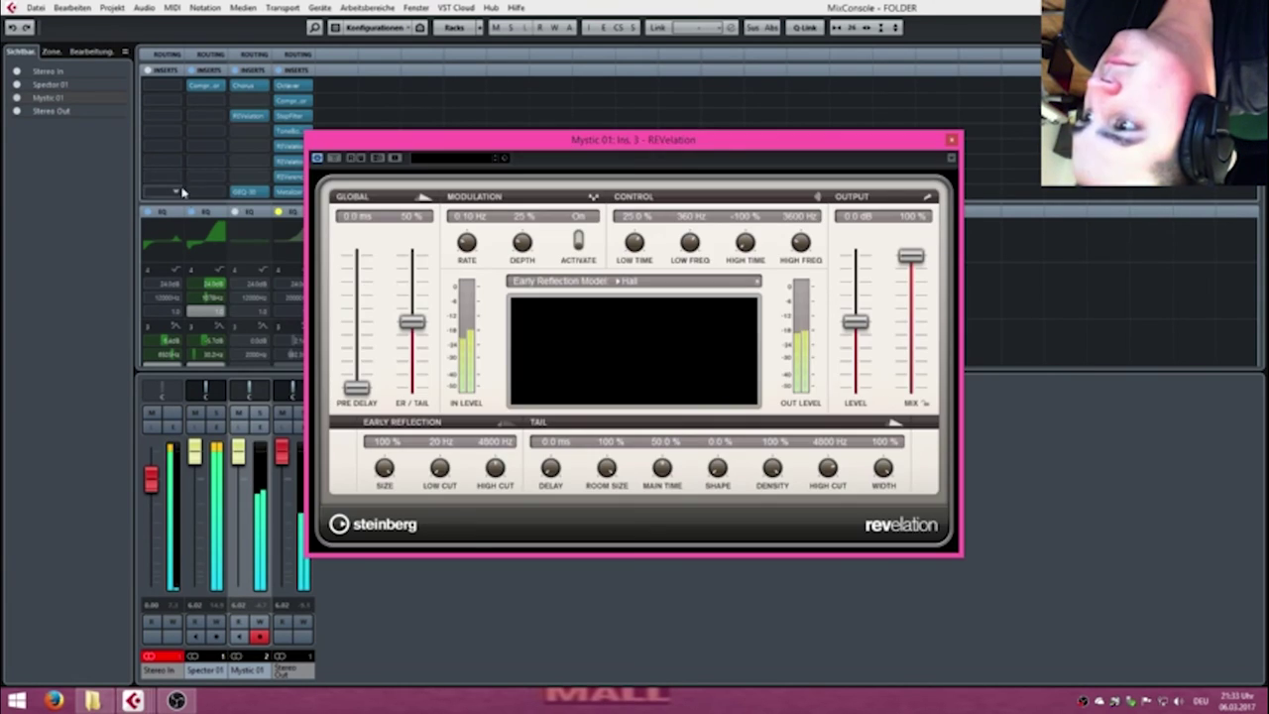
Insert the RoomWorks SE reverb in Spector 01's fifth insert slot.
{"action": "left_click", "coordinate": [196, 153]}
{"action": "left_click", "coordinate": [228, 290]}
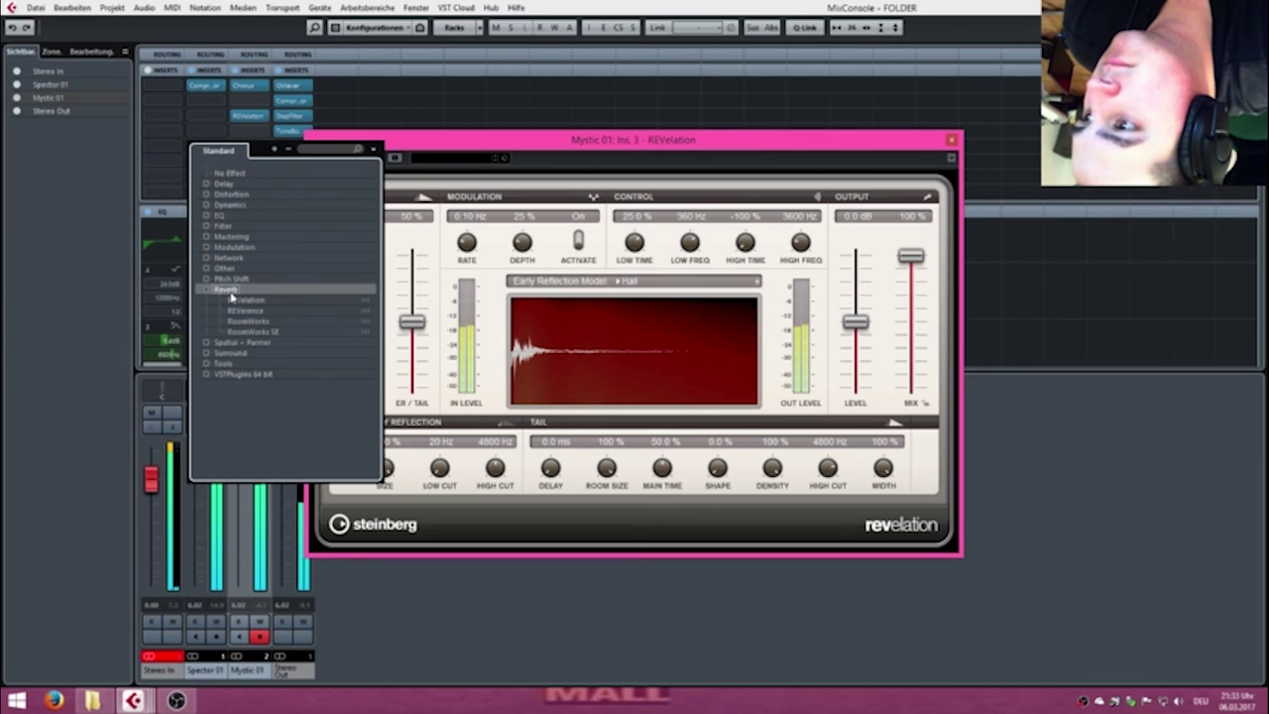
{"action": "left_click", "coordinate": [245, 342]}
Insert the Octaver pitch effect in Spector 01's seventh insert slot and set its Direct level to 100.
{"action": "left_click", "coordinate": [206, 191]}
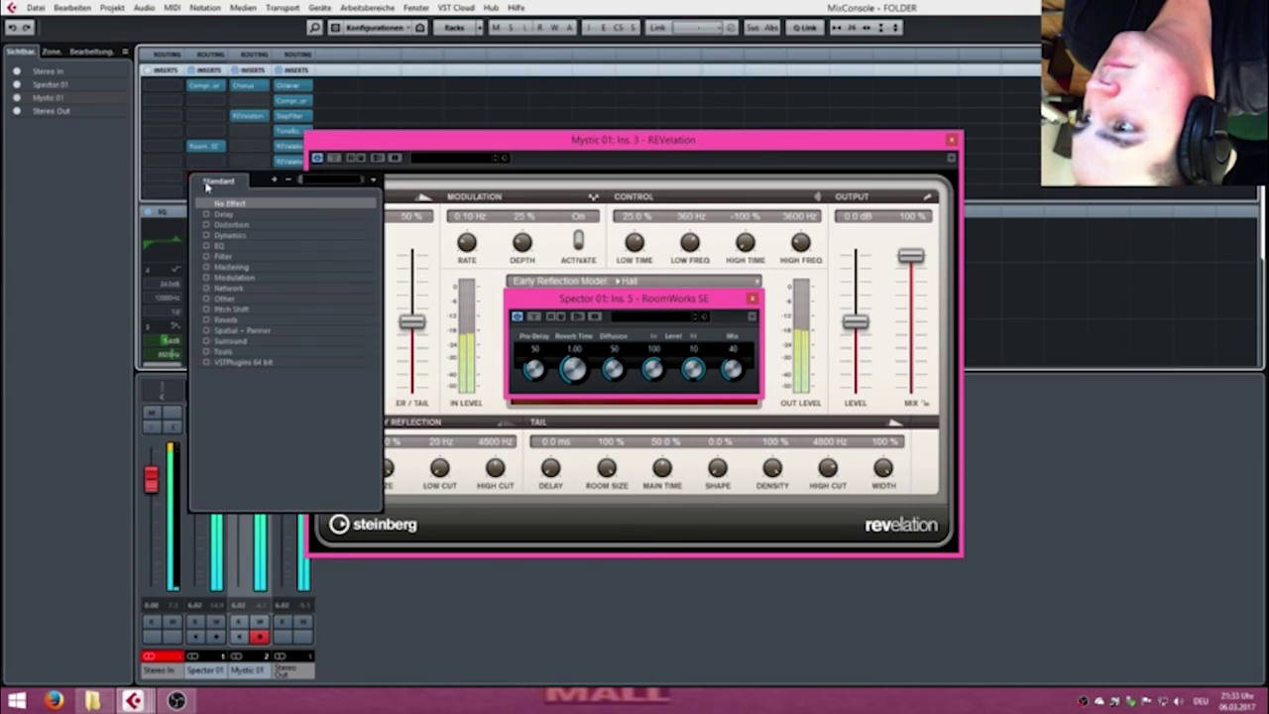
{"action": "left_click", "coordinate": [228, 311]}
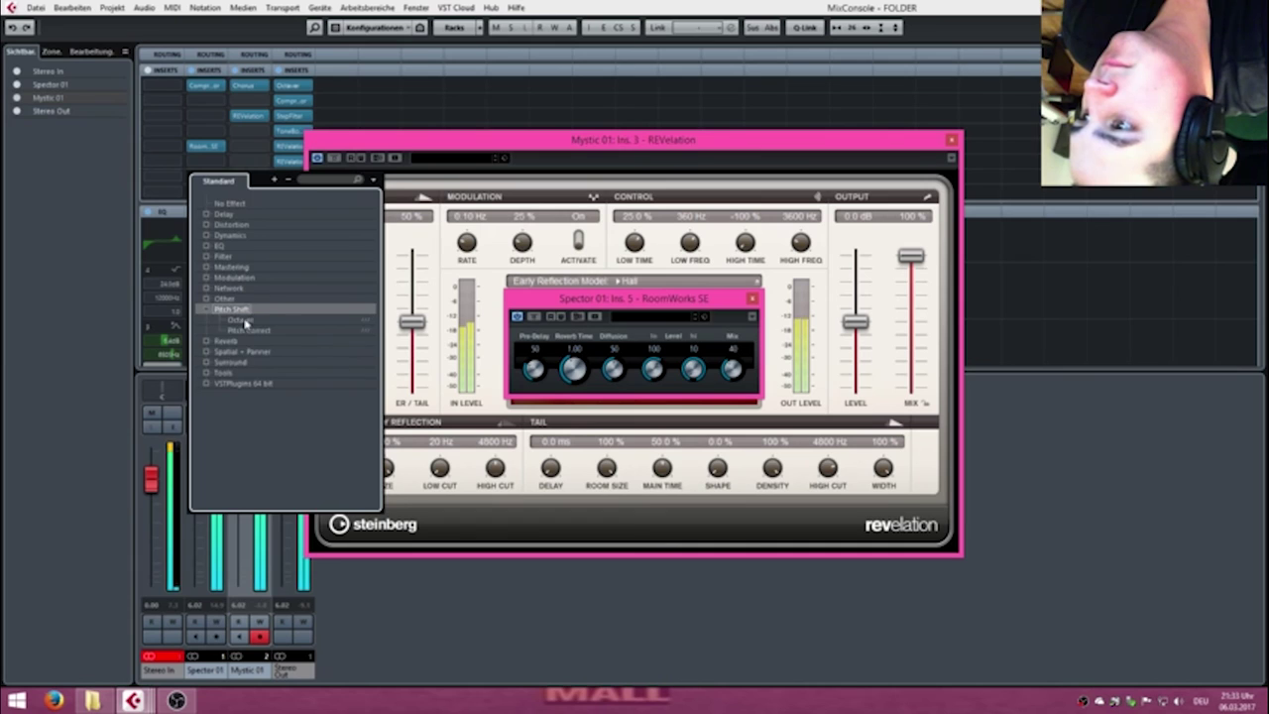
{"action": "left_click", "coordinate": [240, 321]}
{"action": "left_click_drag", "start_coordinate": [629, 373], "coordinate": [725, 548]}
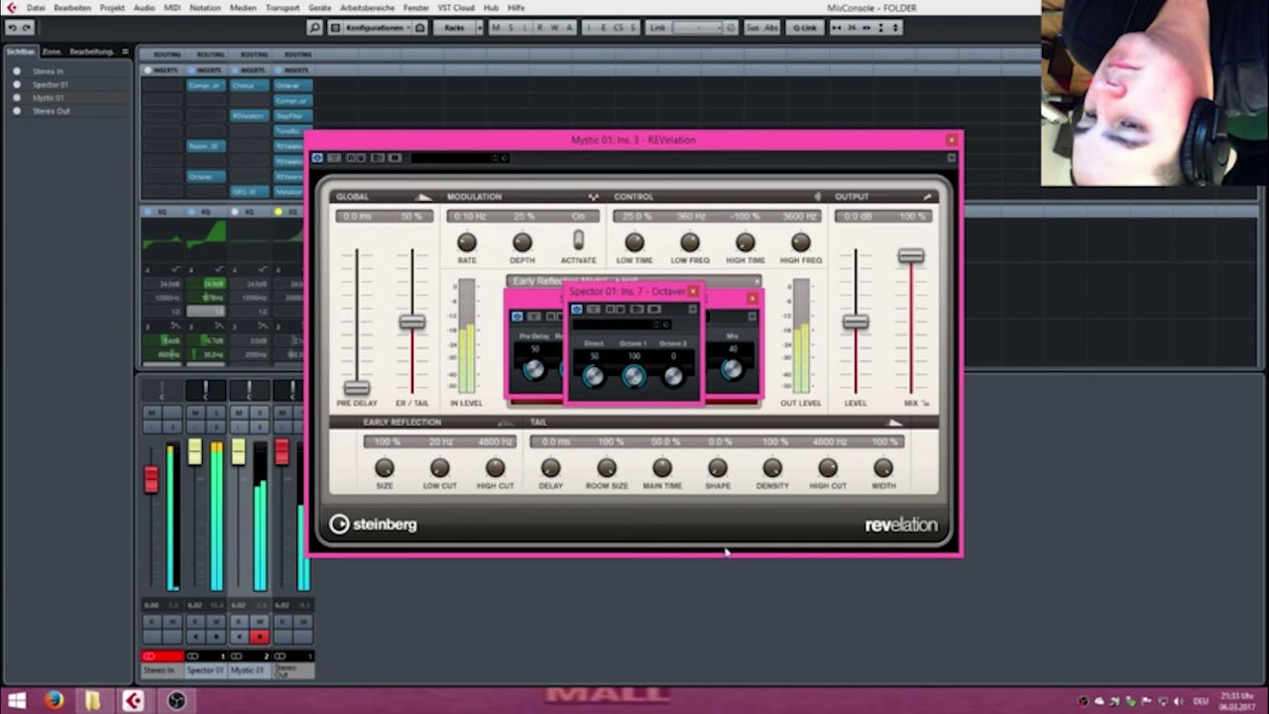
{"action": "left_click_drag", "start_coordinate": [597, 389], "coordinate": [599, 337]}
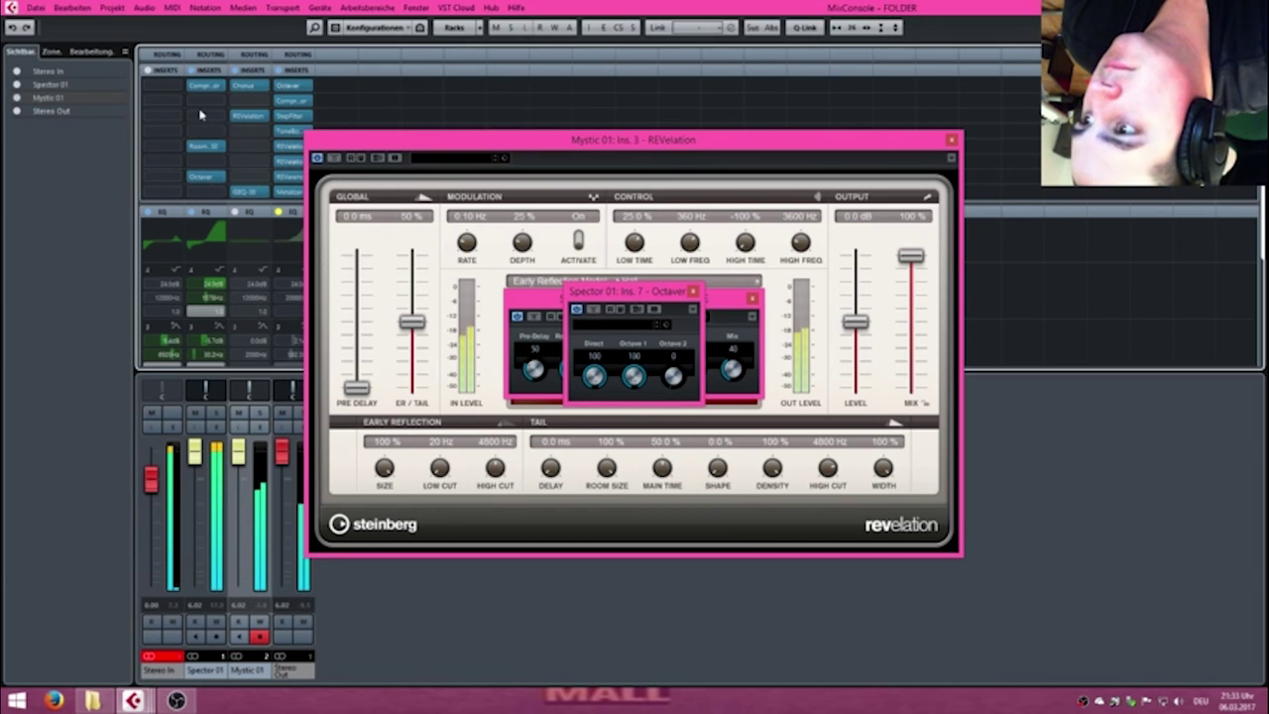
Insert the BitCrusher distortion in Spector 01's second insert slot.
{"action": "left_click", "coordinate": [205, 102]}
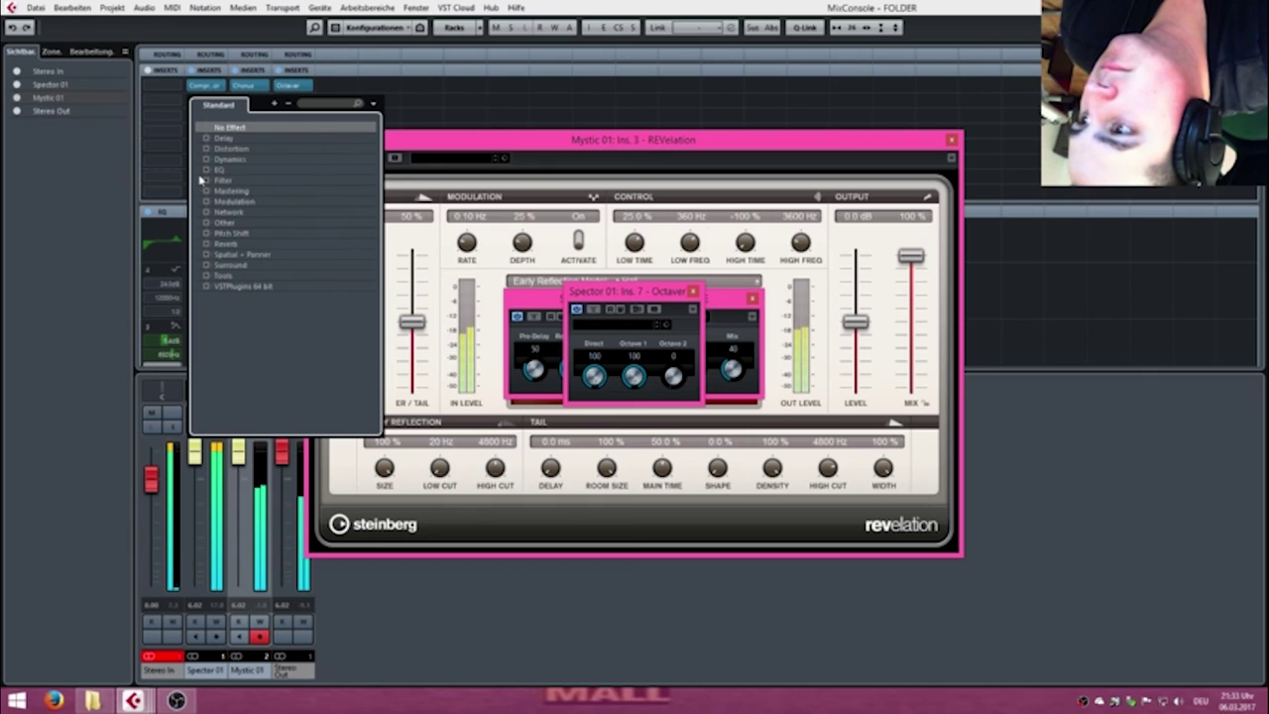
{"action": "left_click", "coordinate": [206, 150]}
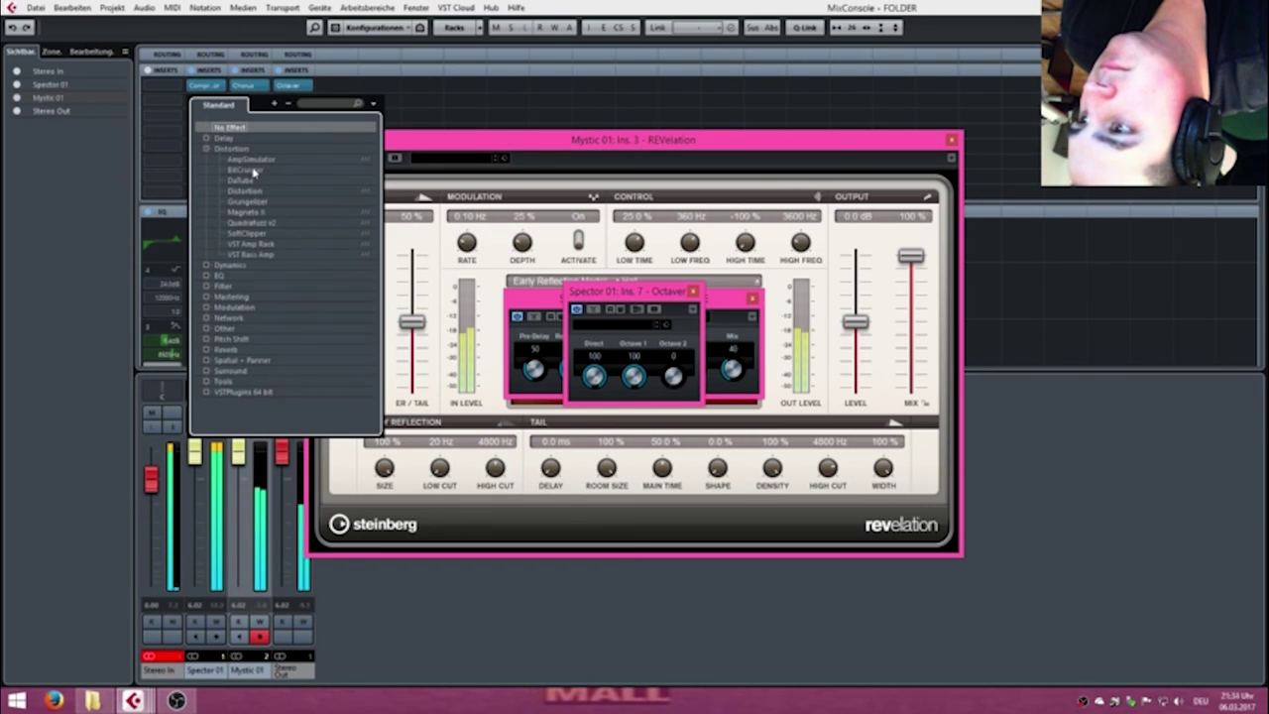
{"action": "left_click", "coordinate": [254, 172]}
Insert StereoDelay in Spector 01's third insert slot and load its Ambience preset.
{"action": "left_click", "coordinate": [199, 117]}
{"action": "left_click", "coordinate": [206, 163]}
{"action": "left_click", "coordinate": [206, 163]}
{"action": "left_click", "coordinate": [206, 155]}
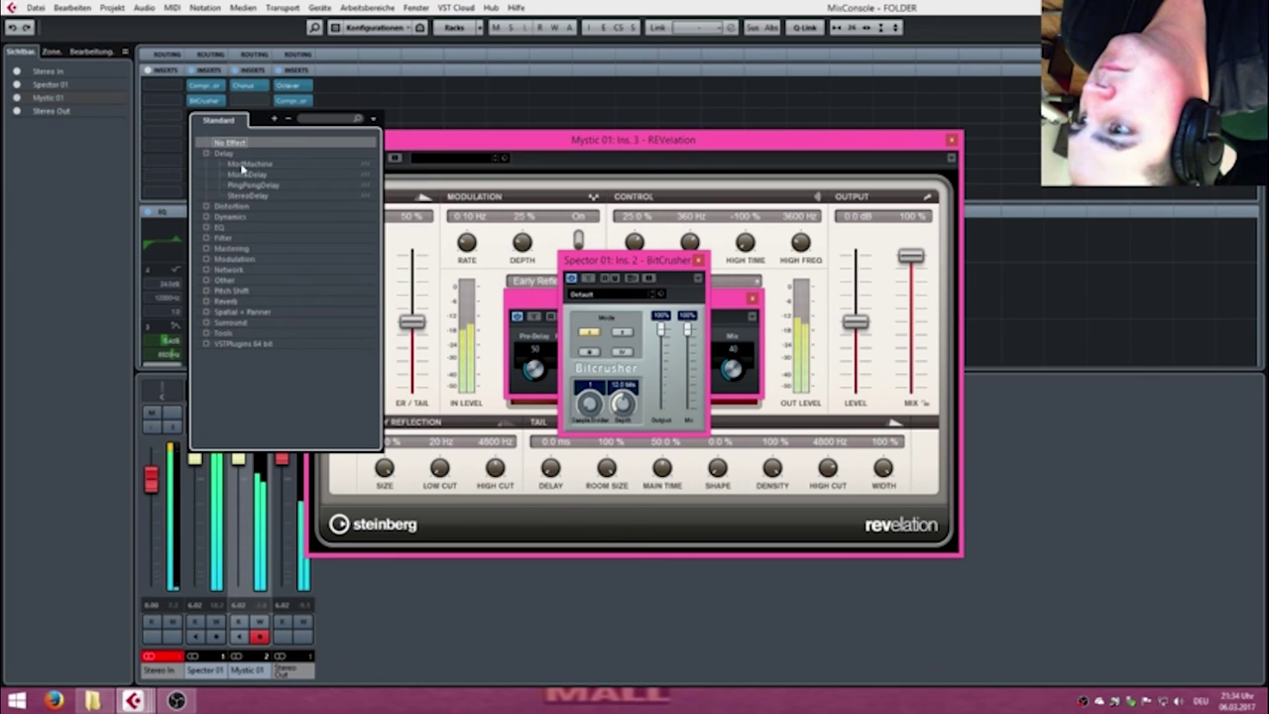
{"action": "left_click", "coordinate": [249, 195]}
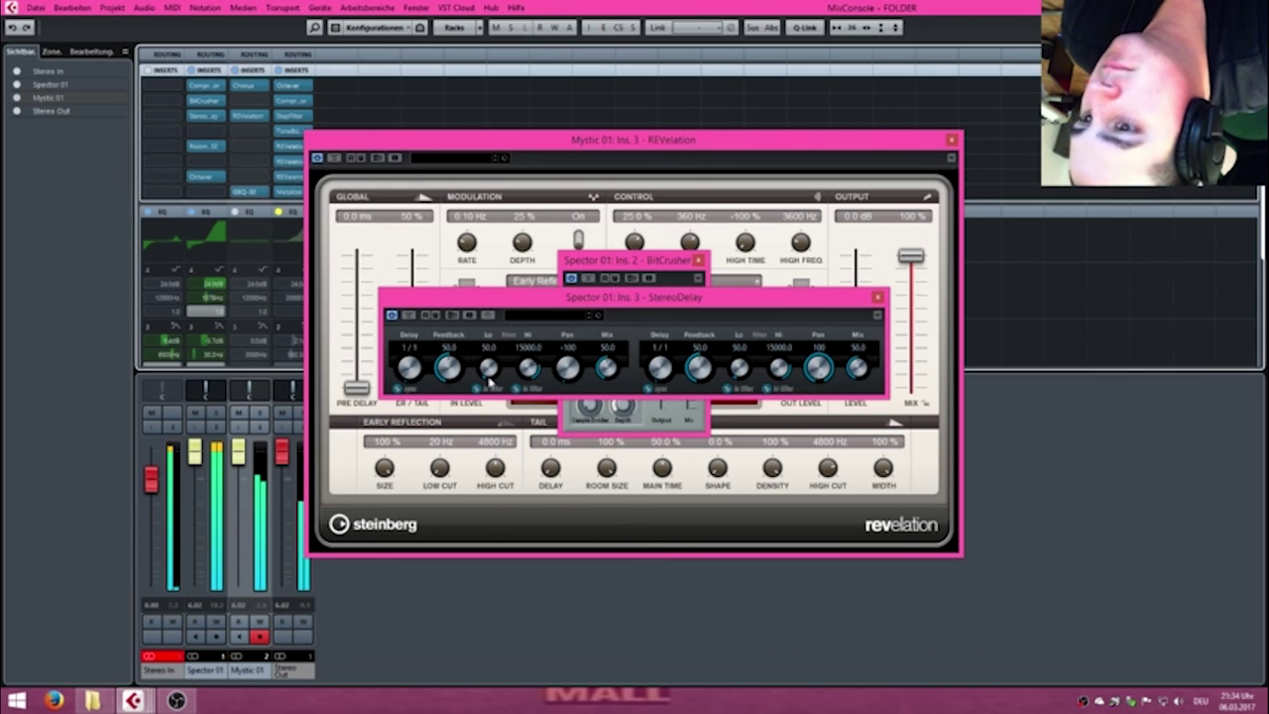
{"action": "left_click", "coordinate": [551, 315]}
{"action": "left_click", "coordinate": [751, 412]}
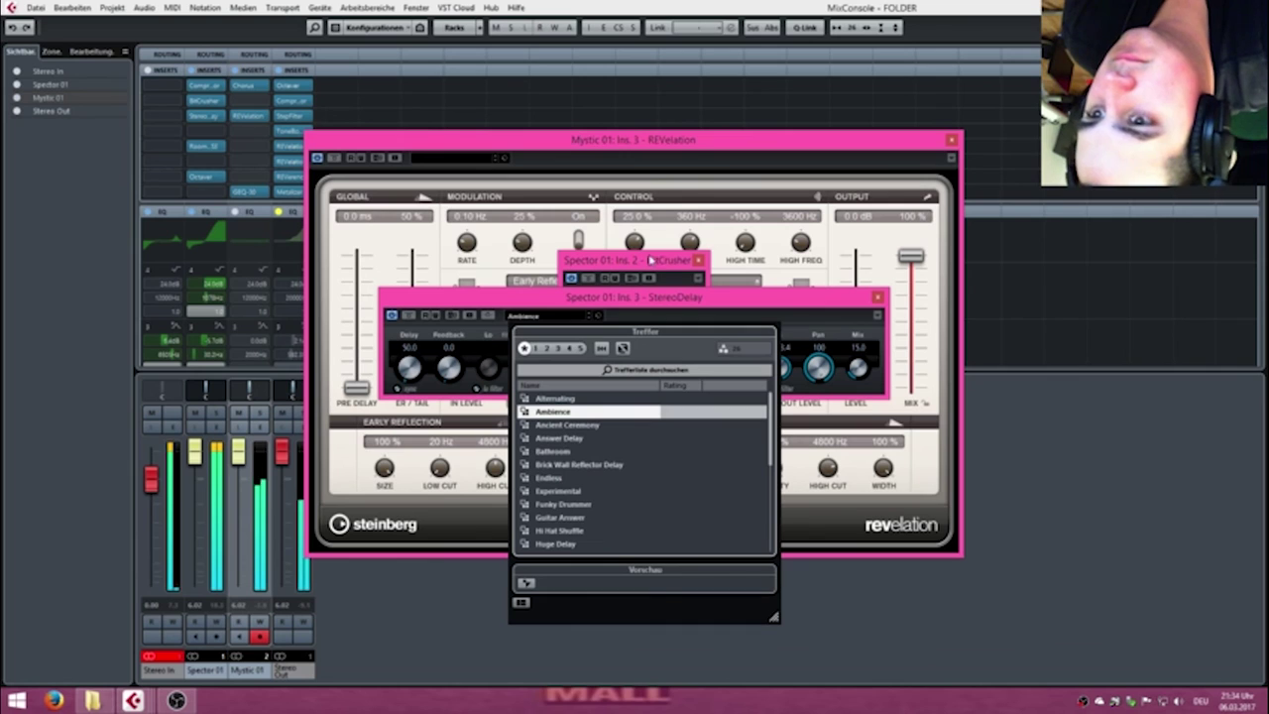
{"action": "left_click", "coordinate": [874, 313]}
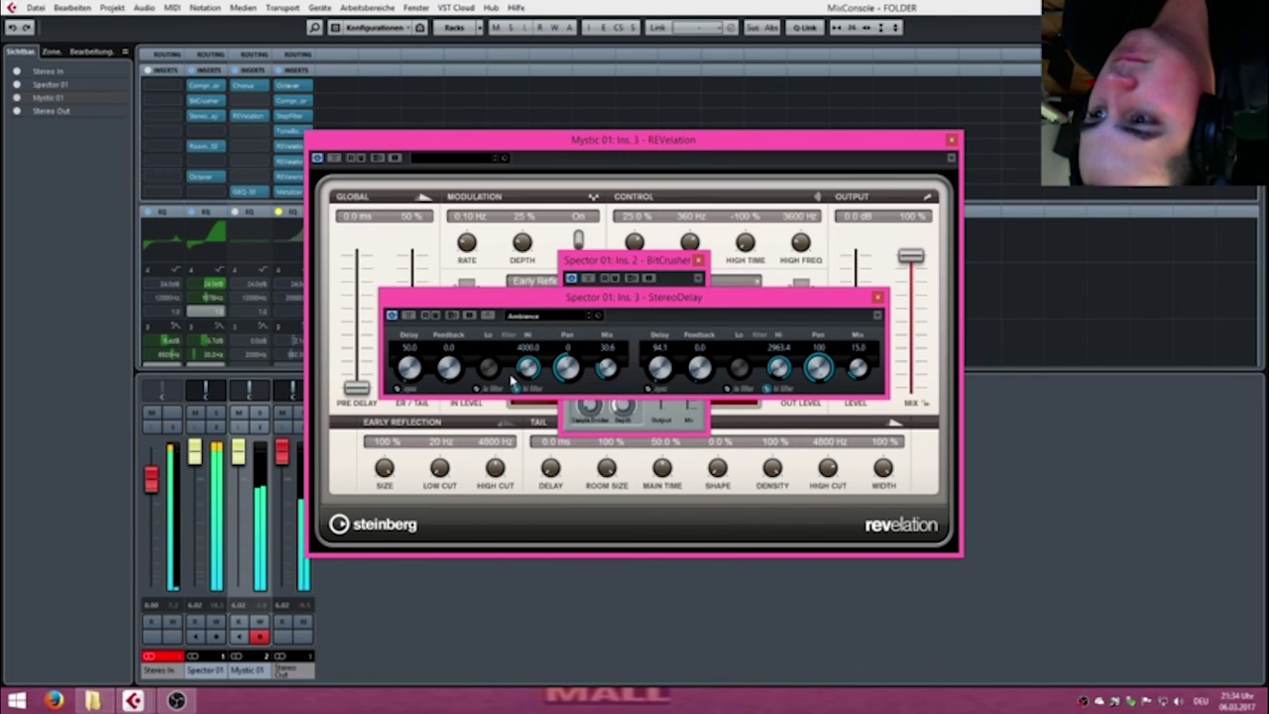
Raise the StereoDelay's first-channel mix to 66.6 and feedback to 42, and close the StereoDelay and BitCrusher windows.
{"action": "left_click_drag", "start_coordinate": [608, 373], "coordinate": [676, 369]}
{"action": "left_click_drag", "start_coordinate": [448, 369], "coordinate": [463, 370]}
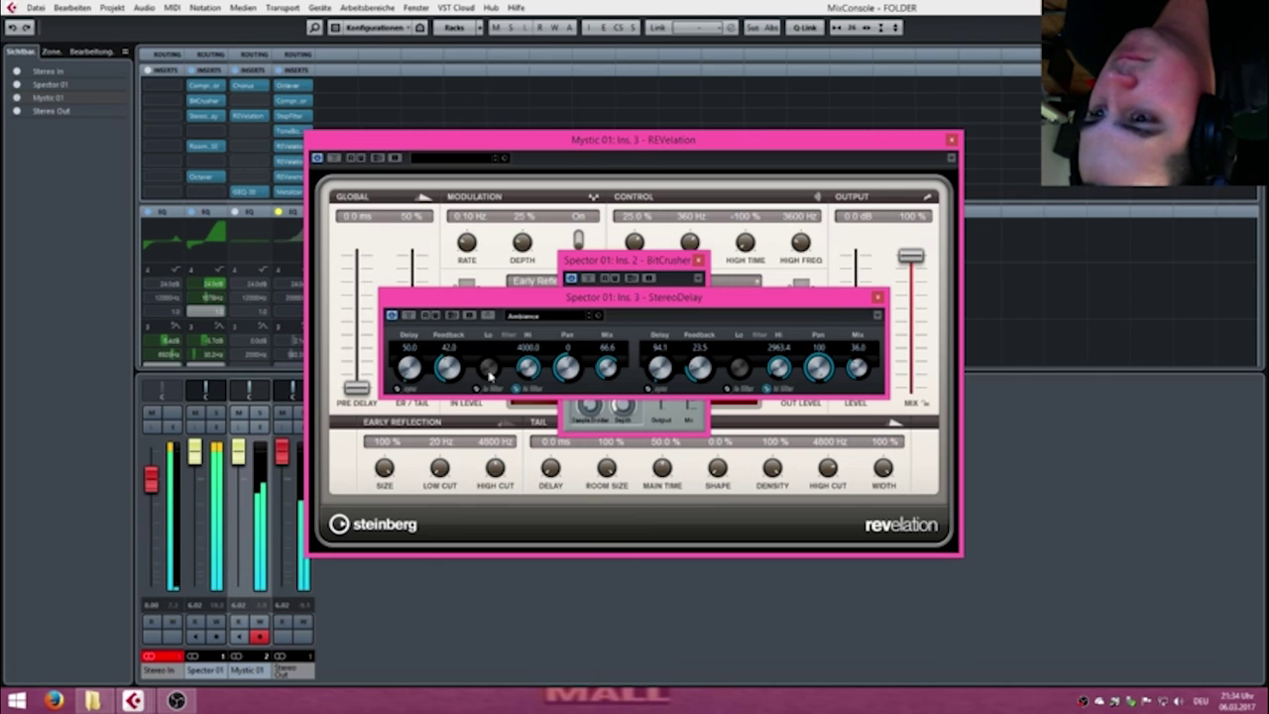
{"action": "left_click", "coordinate": [877, 297]}
{"action": "left_click", "coordinate": [698, 260]}
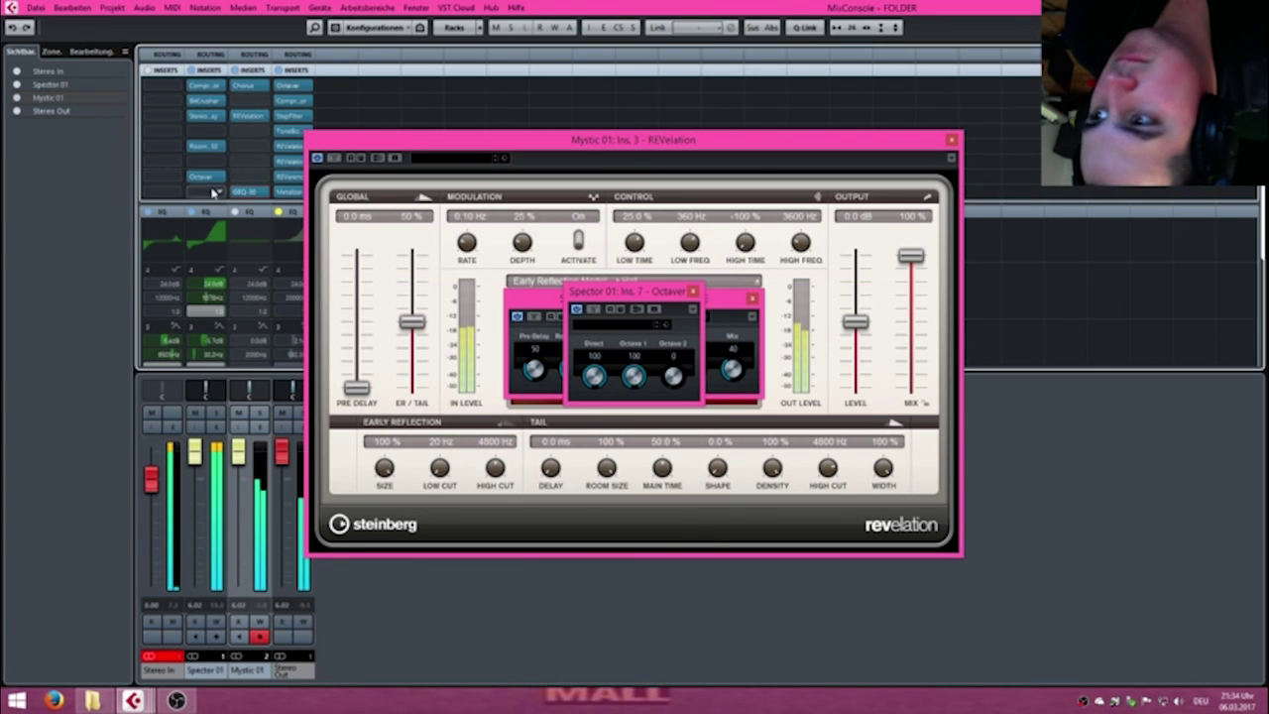
Insert MonoDelay in Spector 01's fourth insert slot.
{"action": "left_click", "coordinate": [201, 149]}
{"action": "left_click", "coordinate": [207, 171]}
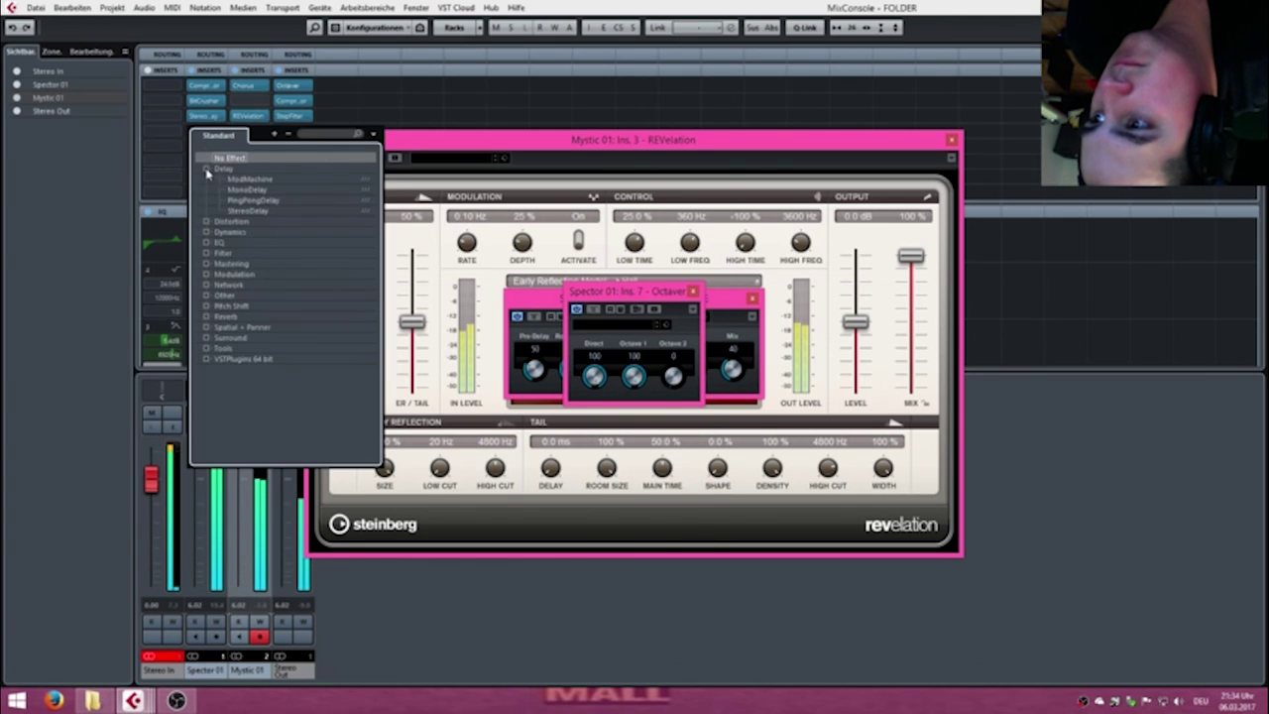
{"action": "left_click", "coordinate": [245, 190]}
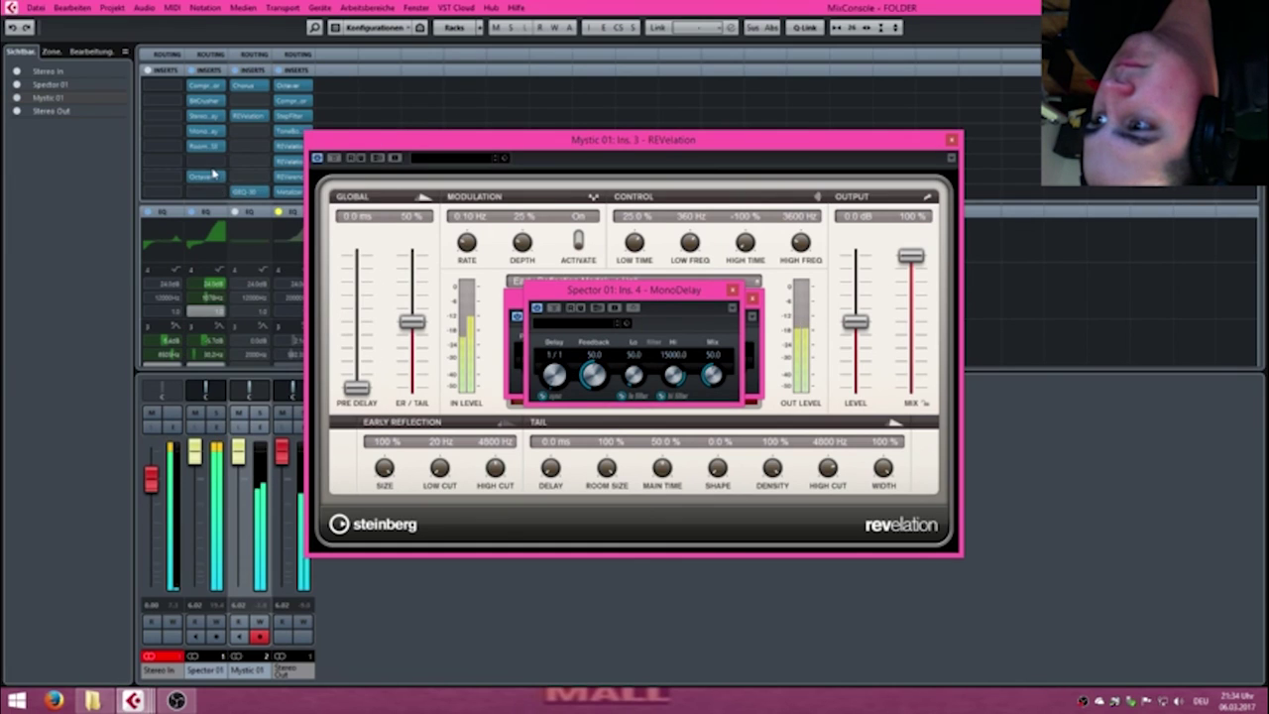
Insert the Flanger in Spector 01's sixth insert slot, with its low range at 99 and mix at 100, and close its window.
{"action": "left_click", "coordinate": [216, 164]}
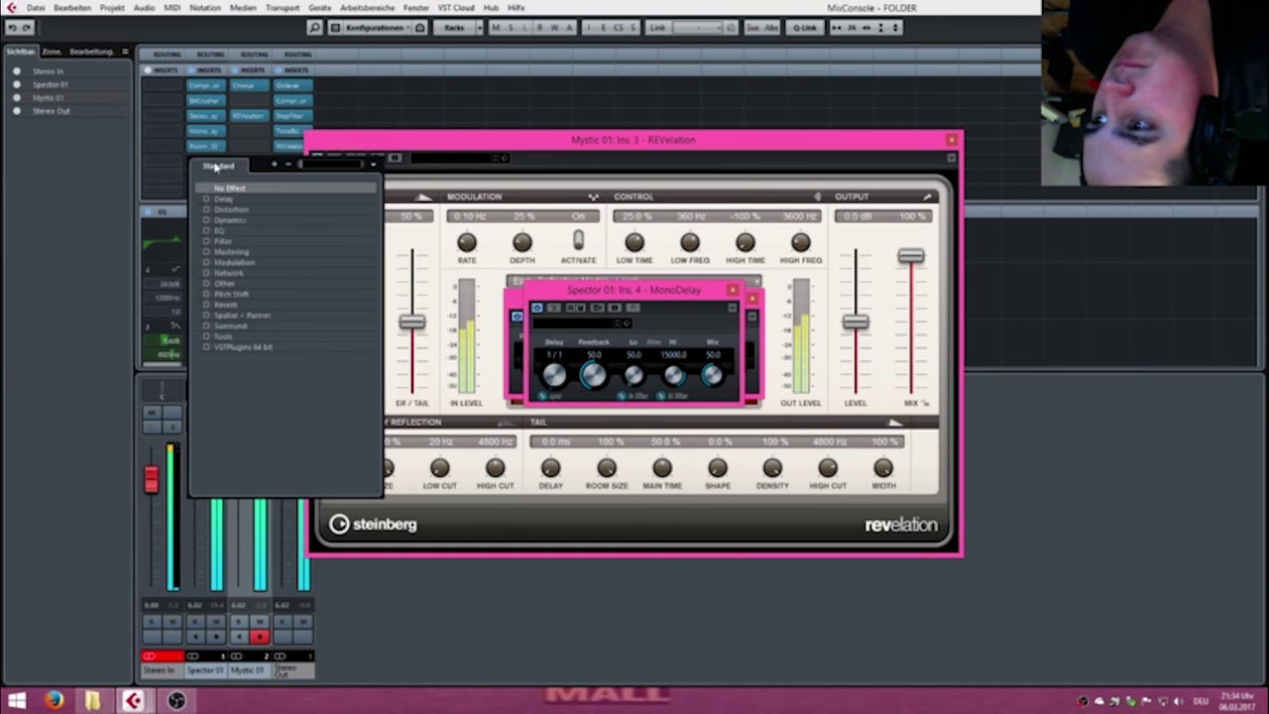
{"action": "left_click", "coordinate": [206, 263]}
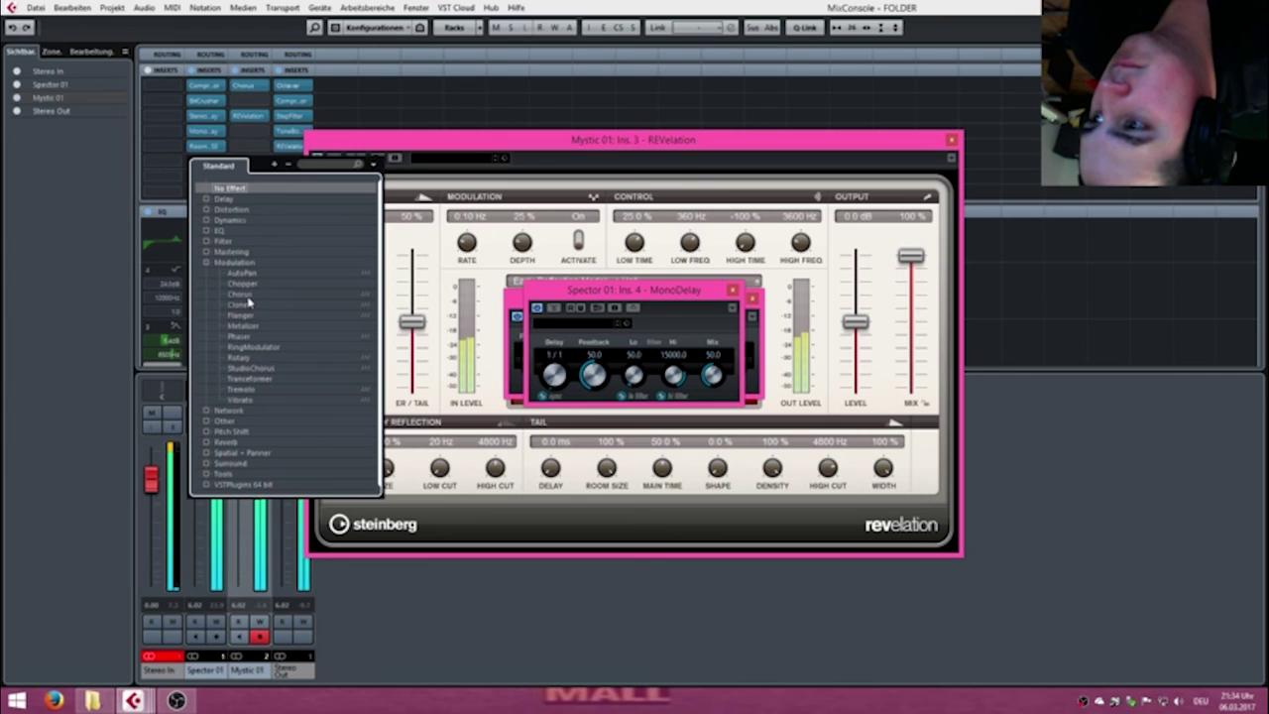
{"action": "left_click", "coordinate": [244, 316]}
{"action": "left_click_drag", "start_coordinate": [575, 325], "coordinate": [604, 308]}
{"action": "left_click_drag", "start_coordinate": [526, 338], "coordinate": [554, 241]}
{"action": "left_click_drag", "start_coordinate": [538, 347], "coordinate": [538, 363]}
{"action": "left_click_drag", "start_coordinate": [731, 342], "coordinate": [741, 263]}
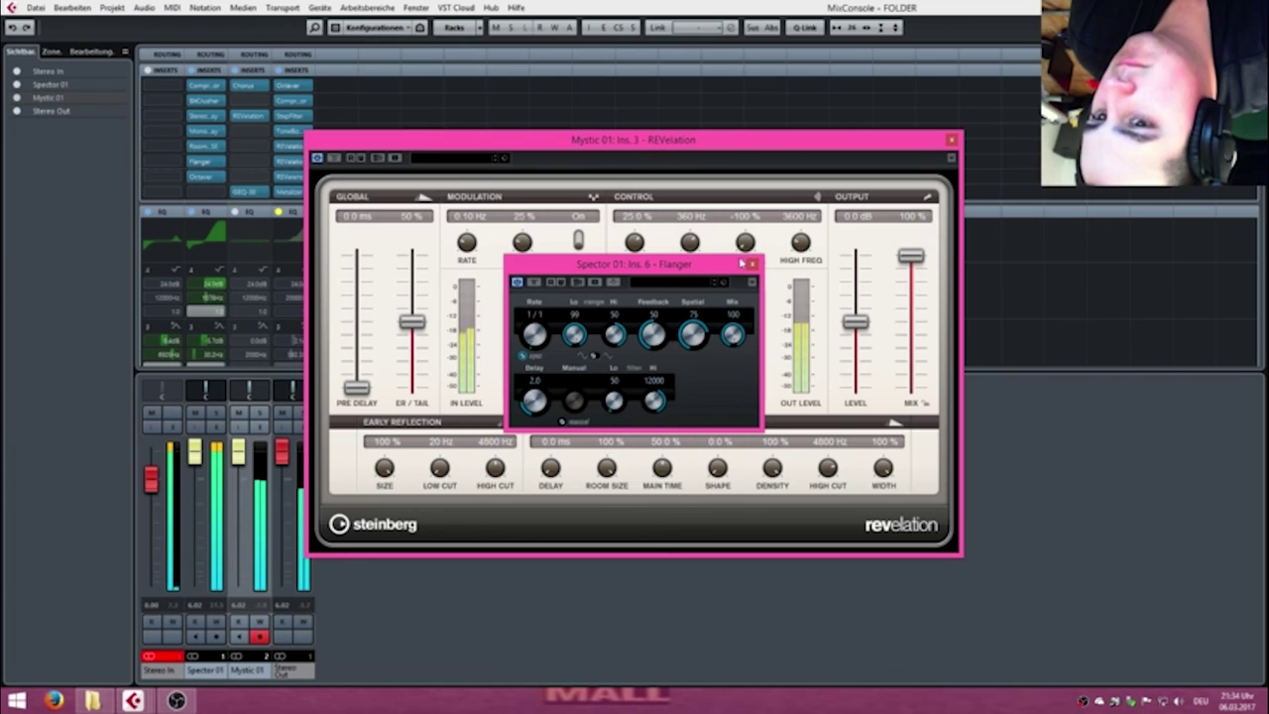
{"action": "left_click", "coordinate": [751, 266]}
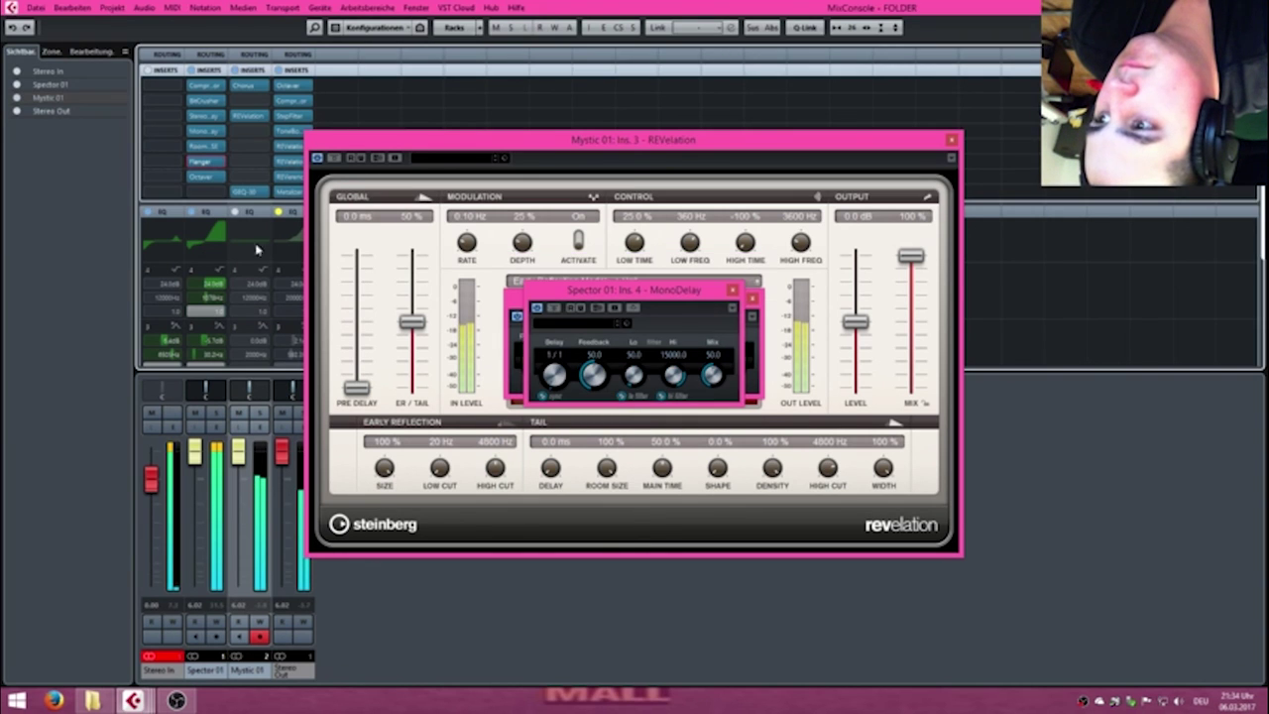
Reshape the EQ curves of Mystic 01 and Spector 01, cutting the fourth band of each to -24 dB.
{"action": "left_click", "coordinate": [203, 244]}
{"action": "left_click", "coordinate": [252, 240]}
{"action": "left_click_drag", "start_coordinate": [289, 240], "coordinate": [383, 297]}
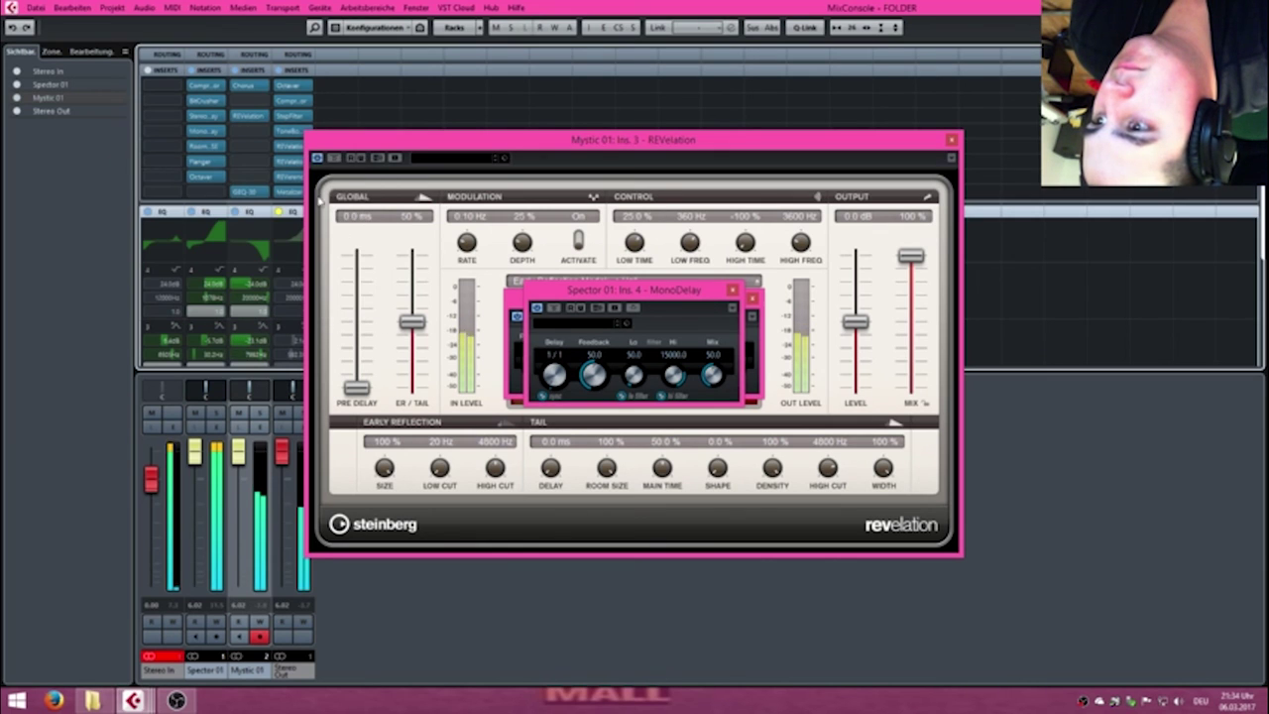
{"action": "left_click", "coordinate": [255, 254]}
{"action": "left_click", "coordinate": [238, 148]}
{"action": "left_click", "coordinate": [214, 239]}
{"action": "mouse_move", "coordinate": [211, 240]}
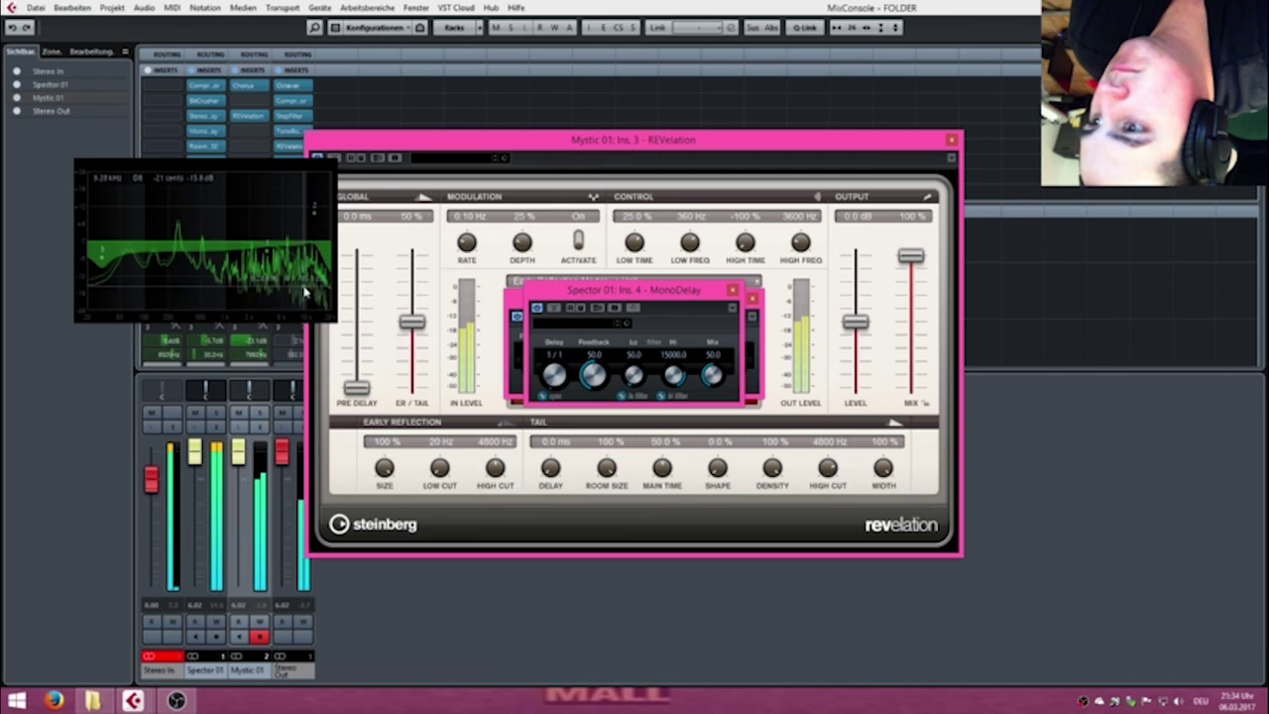
{"action": "left_click", "coordinate": [241, 148]}
Reshape the Stereo In channel's EQ curve with a fourth-band cut of about -22.4 dB.
{"action": "left_click", "coordinate": [181, 249]}
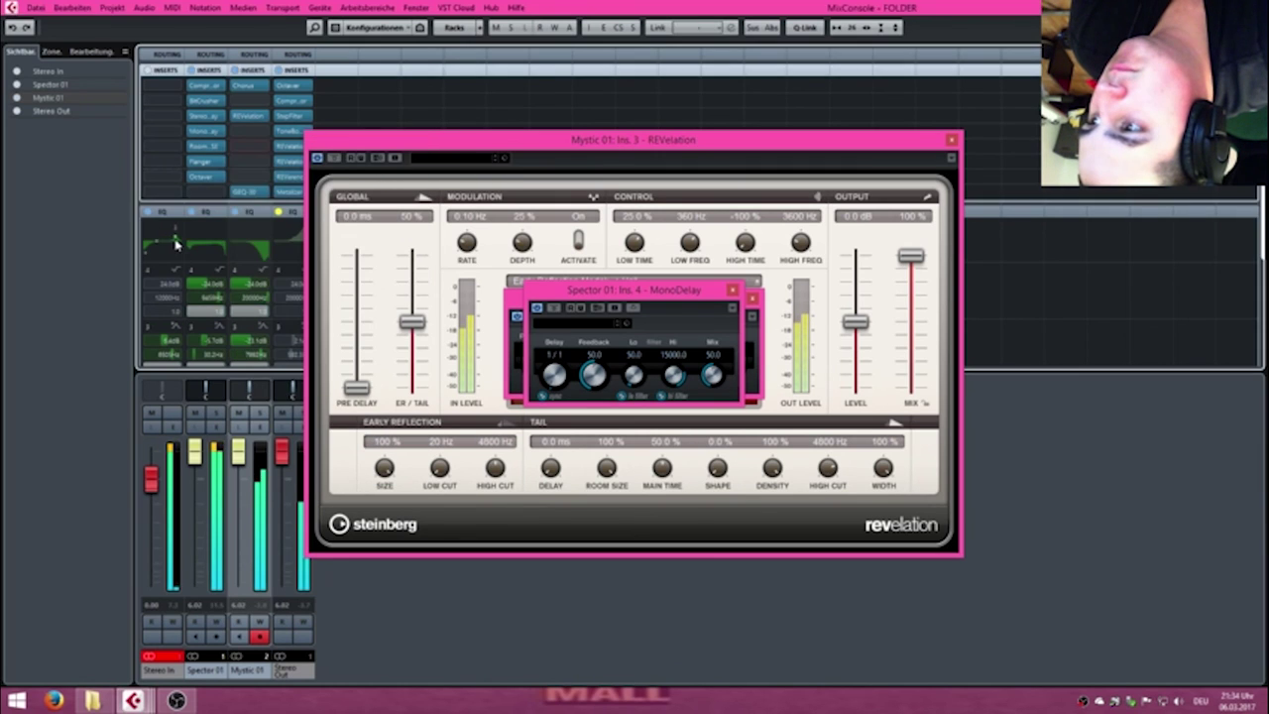
{"action": "left_click", "coordinate": [176, 243]}
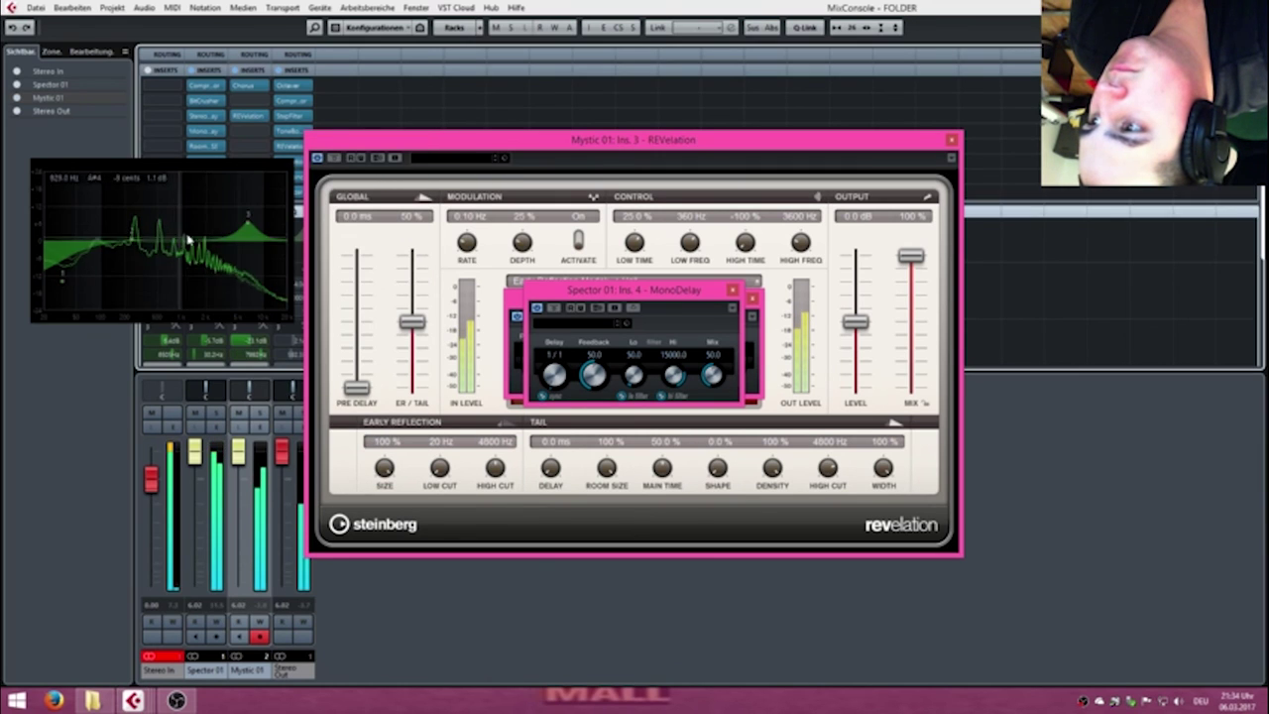
{"action": "left_click", "coordinate": [158, 134]}
{"action": "left_click", "coordinate": [160, 117]}
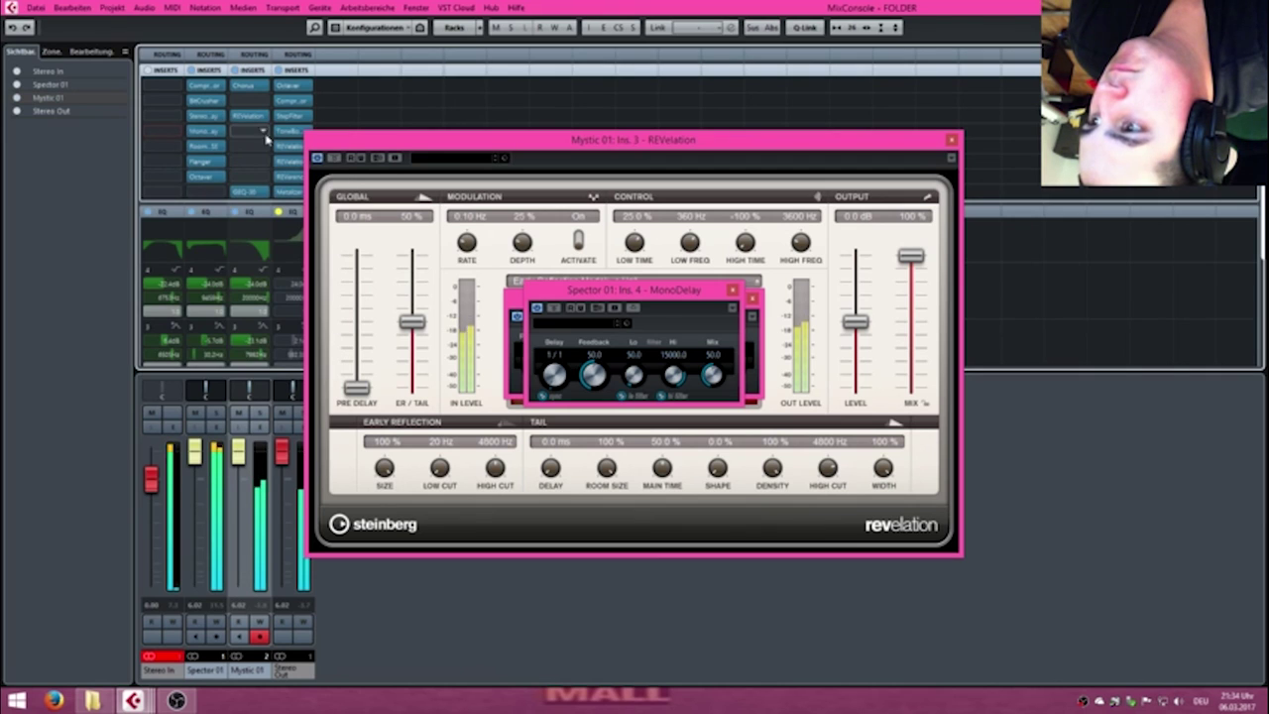
Insert ModMachine with the Attack Slap Back preset in Stereo In's seventh slot, and close the ModMachine and REVelation windows.
{"action": "left_click", "coordinate": [163, 177]}
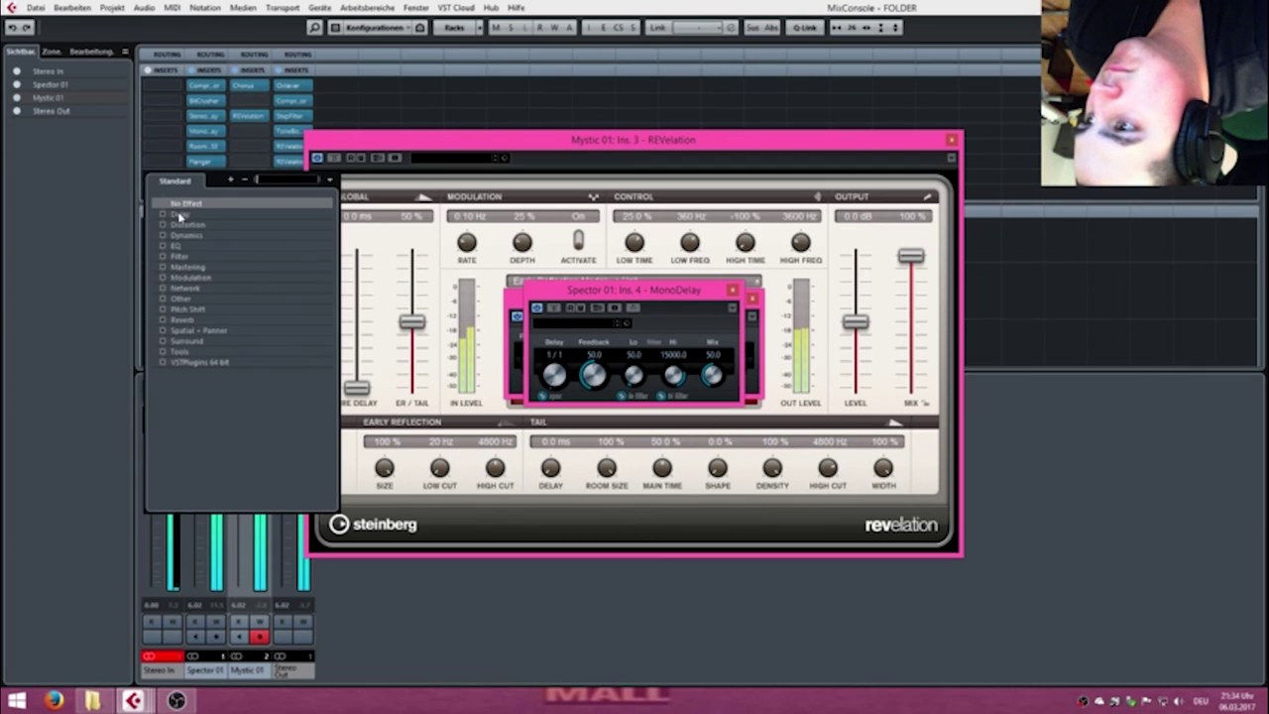
{"action": "left_click", "coordinate": [171, 214]}
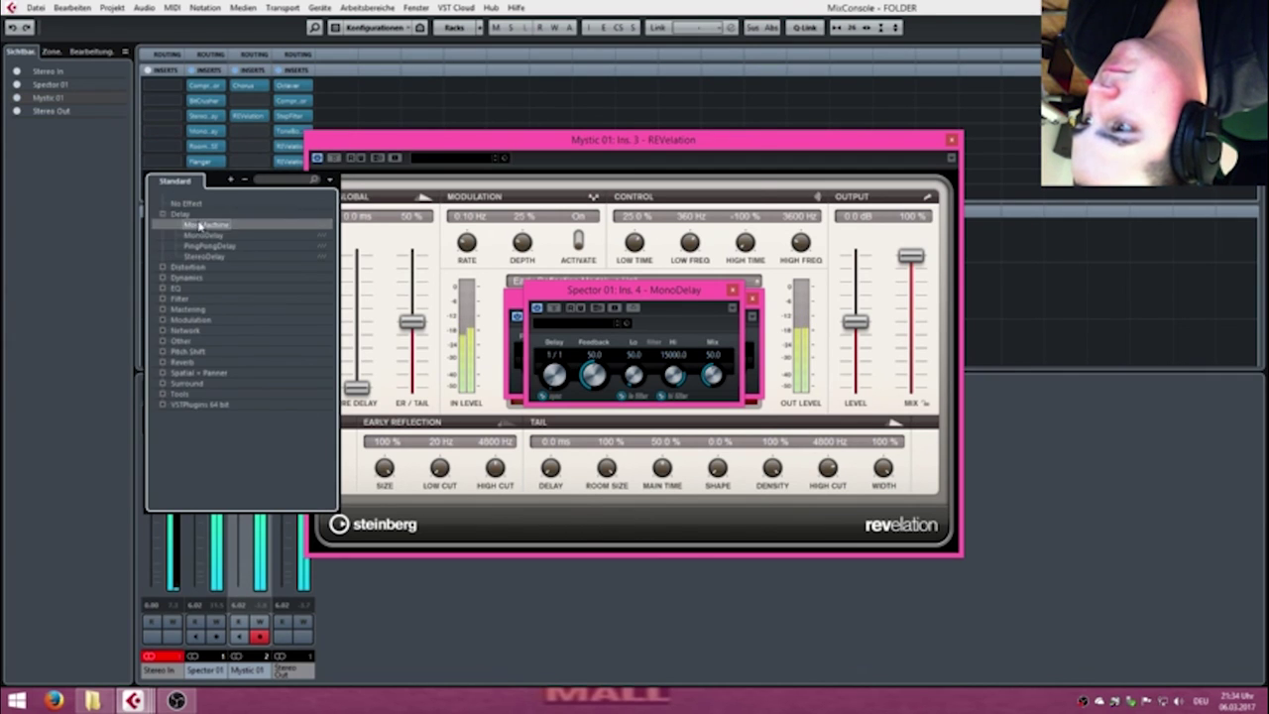
{"action": "left_click", "coordinate": [198, 225]}
{"action": "left_click", "coordinate": [643, 183]}
{"action": "left_click", "coordinate": [674, 318]}
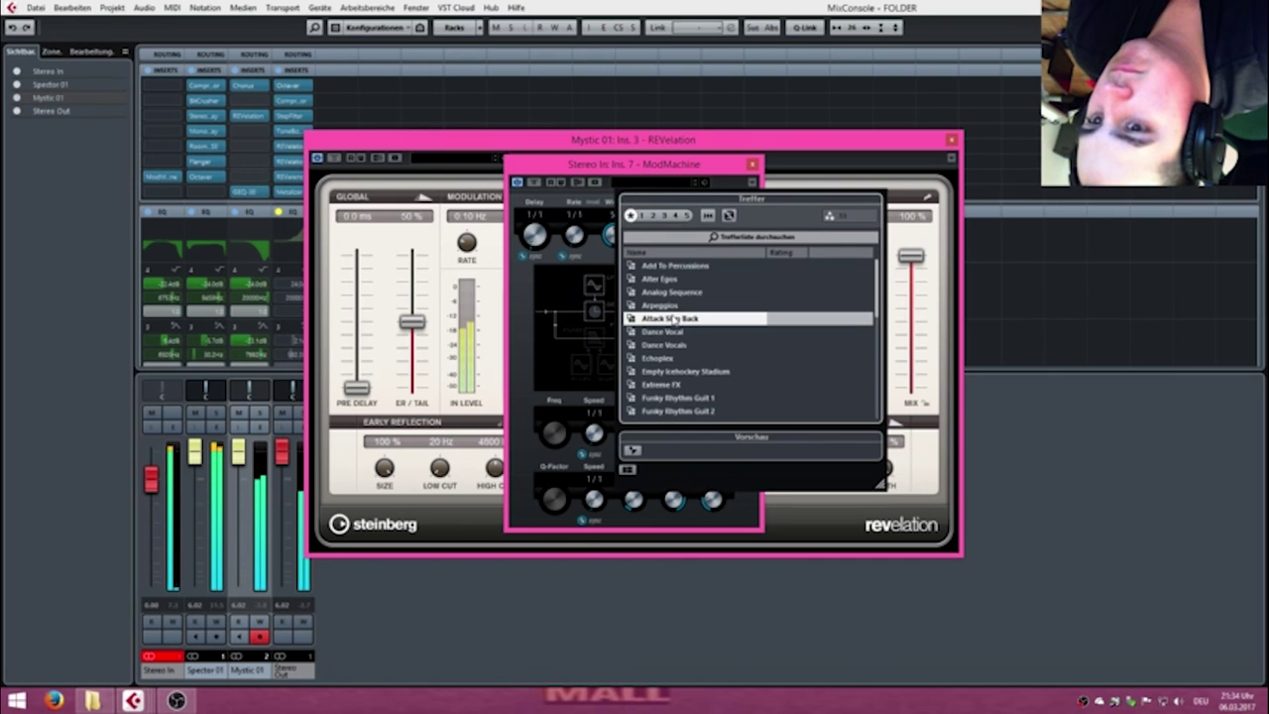
{"action": "left_click", "coordinate": [767, 168]}
{"action": "left_click", "coordinate": [752, 163]}
{"action": "left_click", "coordinate": [951, 139]}
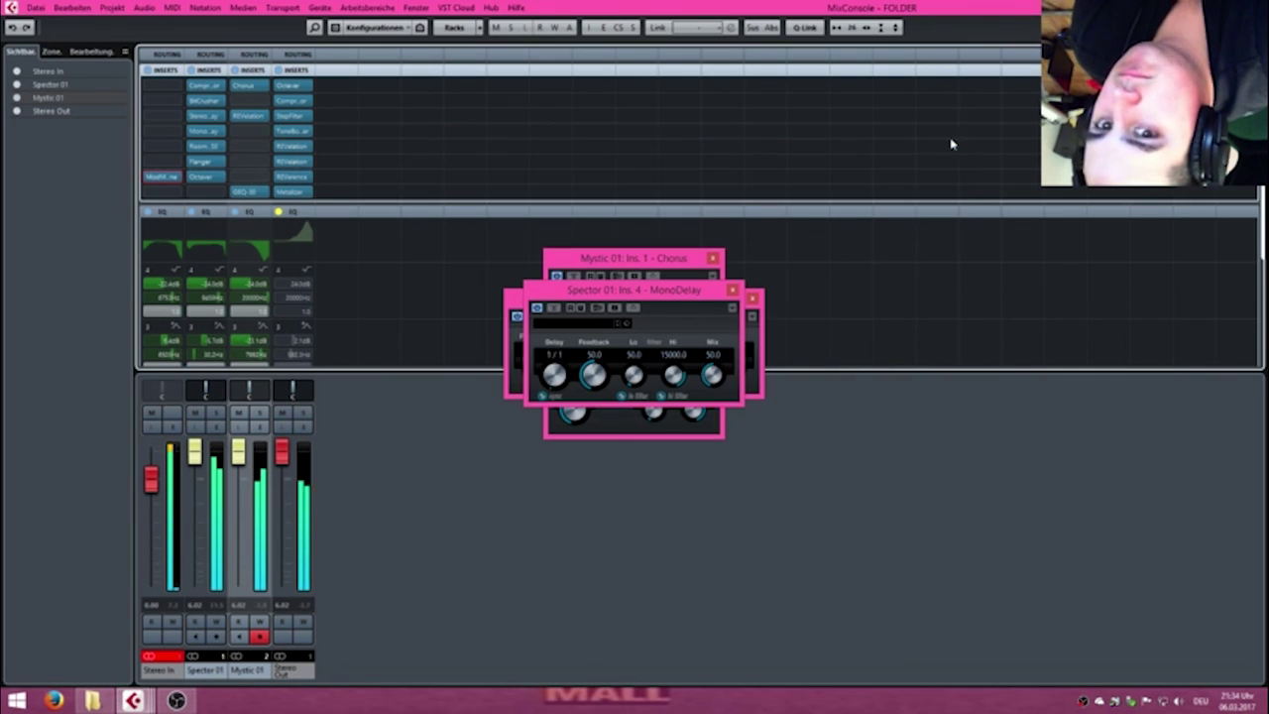
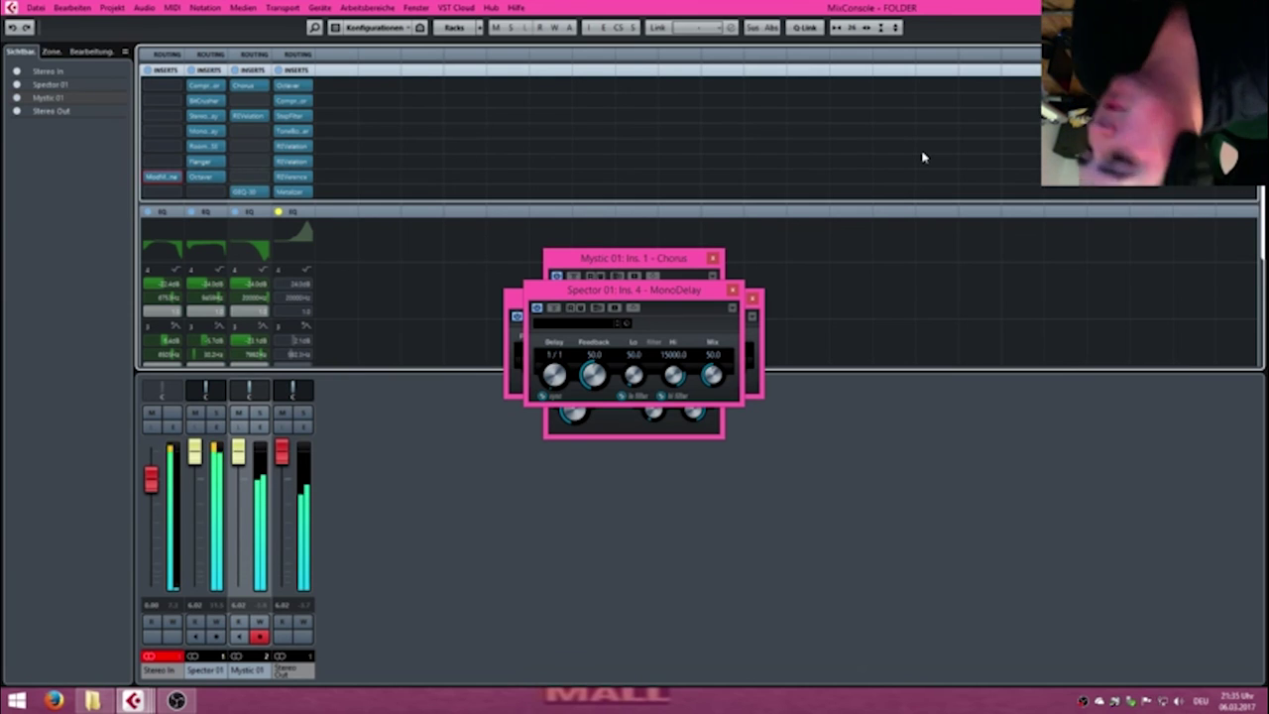
Switch to OBS to check the stream and audio levels, and return to the Cubase mixer.
{"action": "mouse_move", "coordinate": [177, 700]}
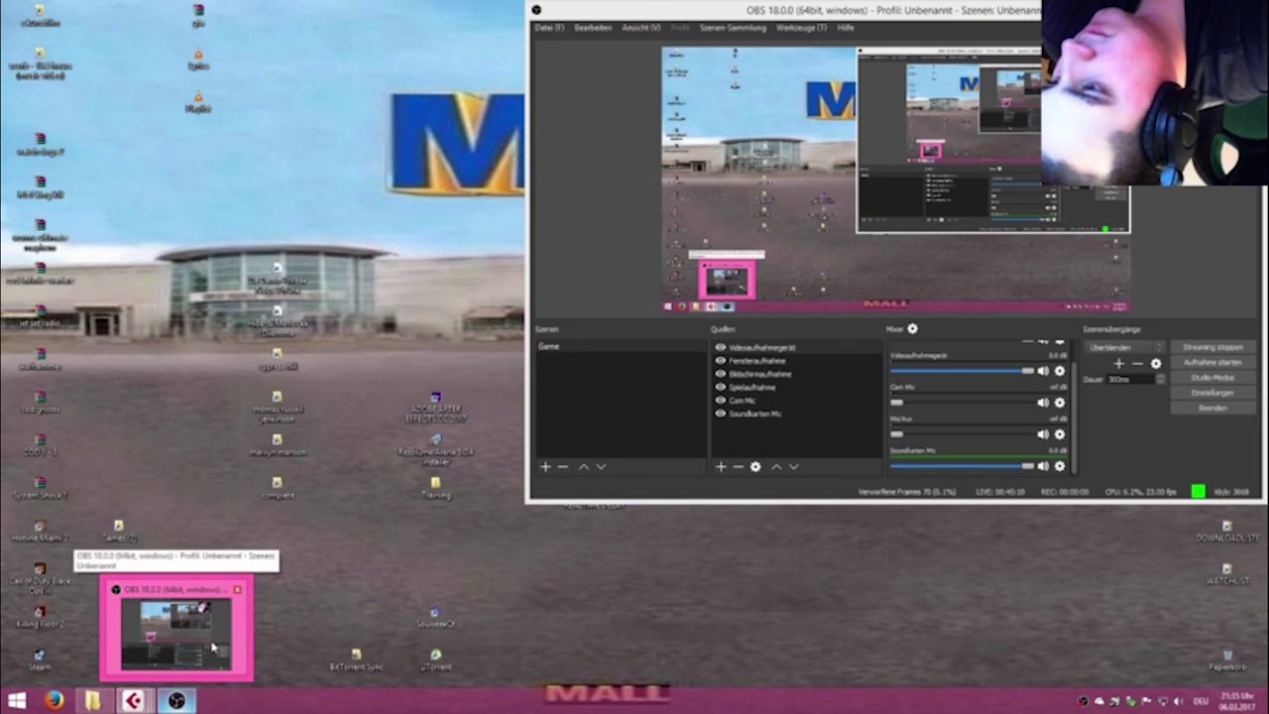
{"action": "left_click", "coordinate": [204, 644]}
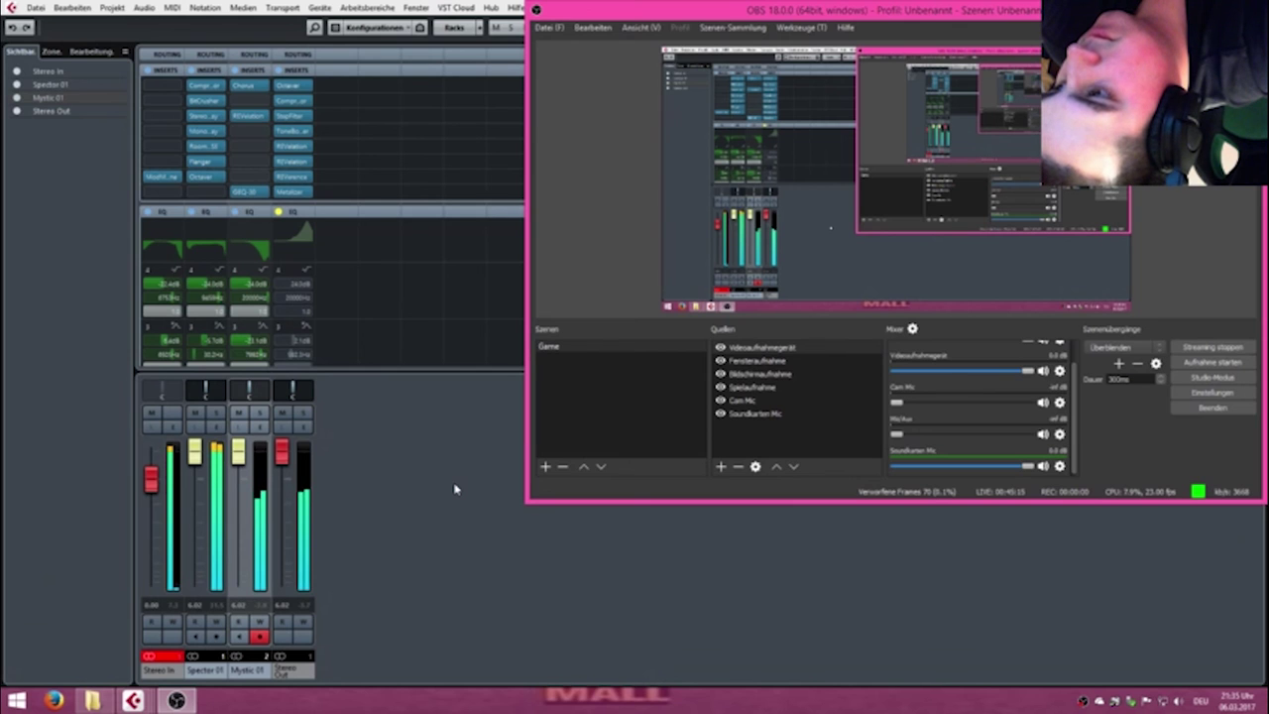
{"action": "left_click", "coordinate": [420, 493]}
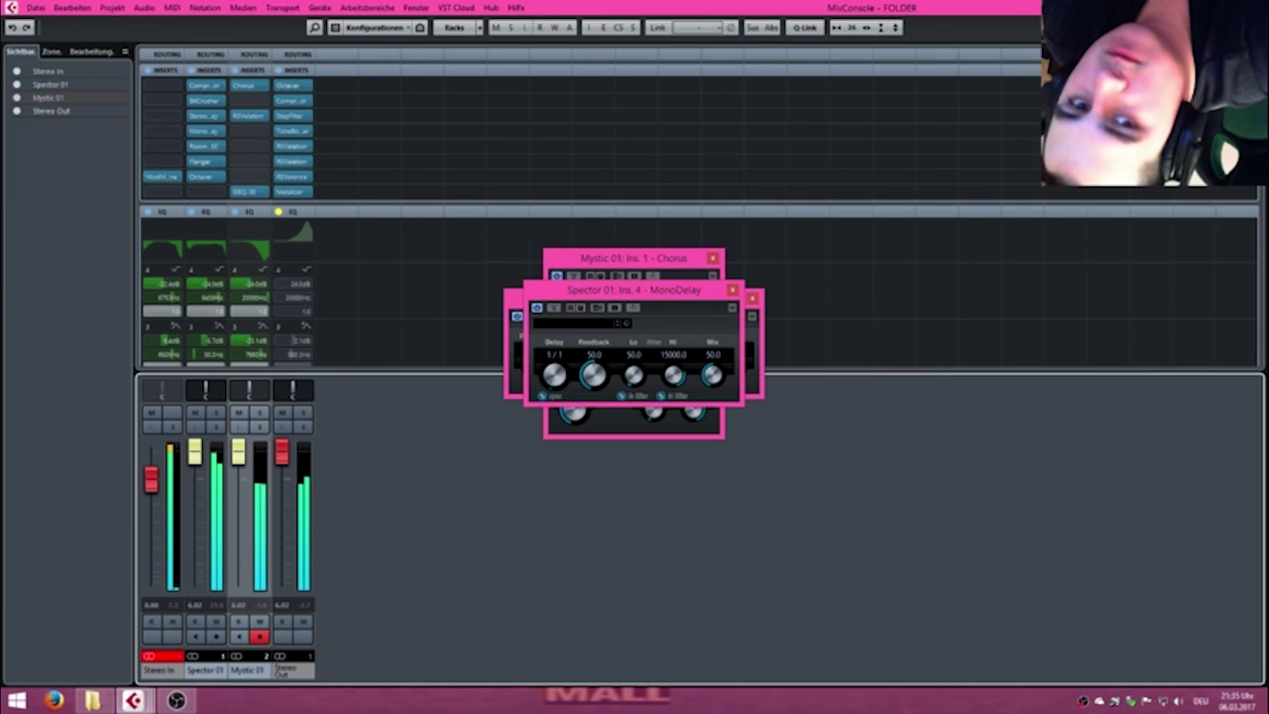
Raise the tempo to 300 from the floating transport in the project window and stop playback.
{"action": "left_click", "coordinate": [1255, 7]}
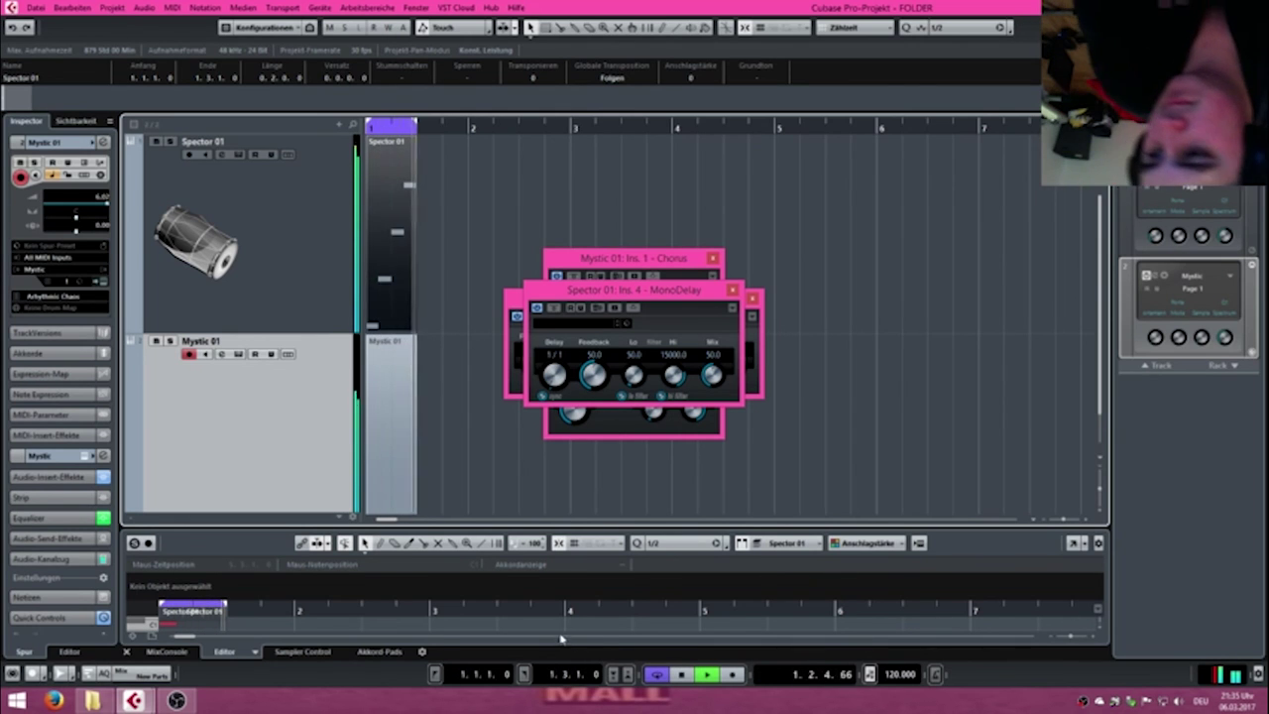
{"action": "key", "text": "F2"}
{"action": "left_click_drag", "start_coordinate": [764, 654], "coordinate": [778, 12]}
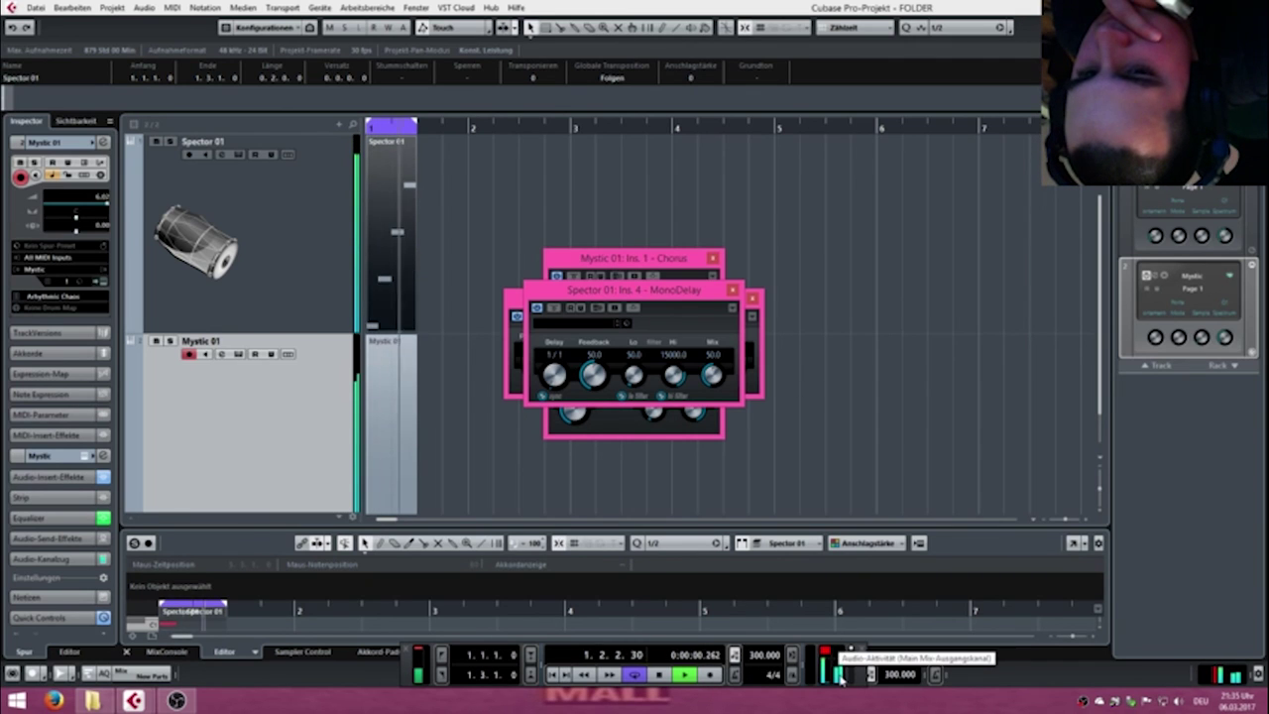
{"action": "key", "text": "space"}
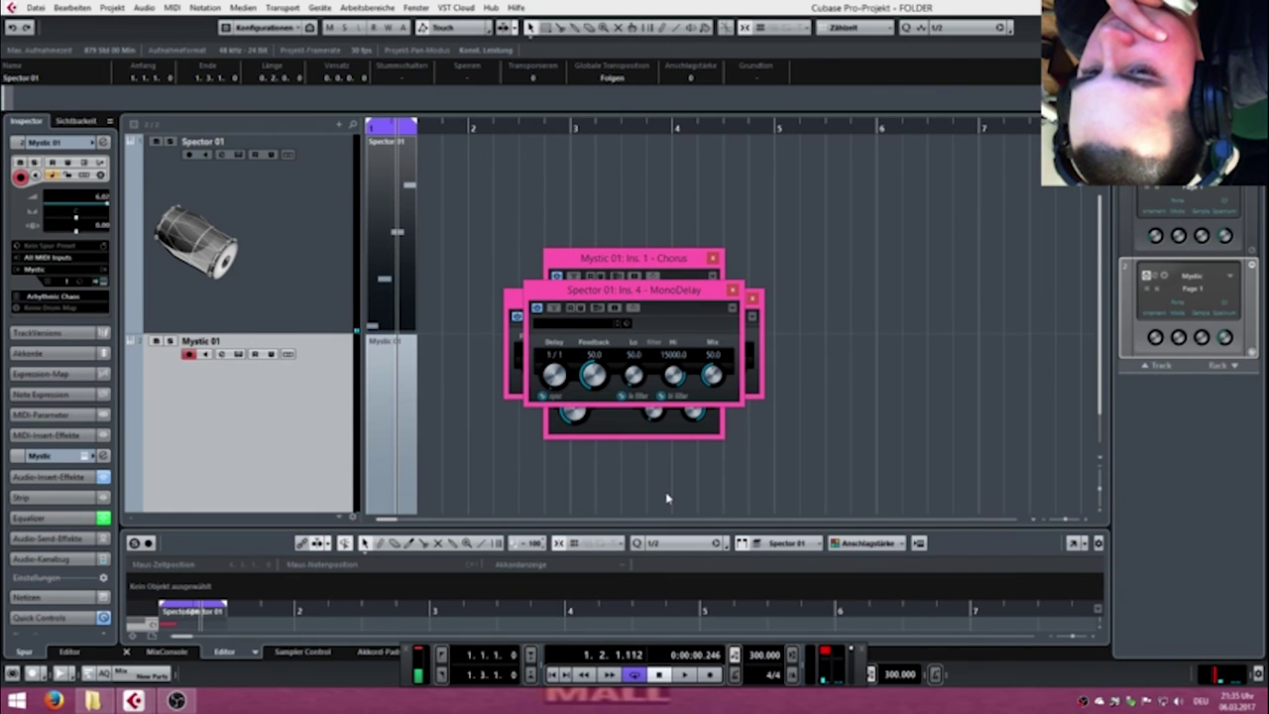
Switch to OBS to check the audio levels with playback stopped.
{"action": "left_click", "coordinate": [176, 700]}
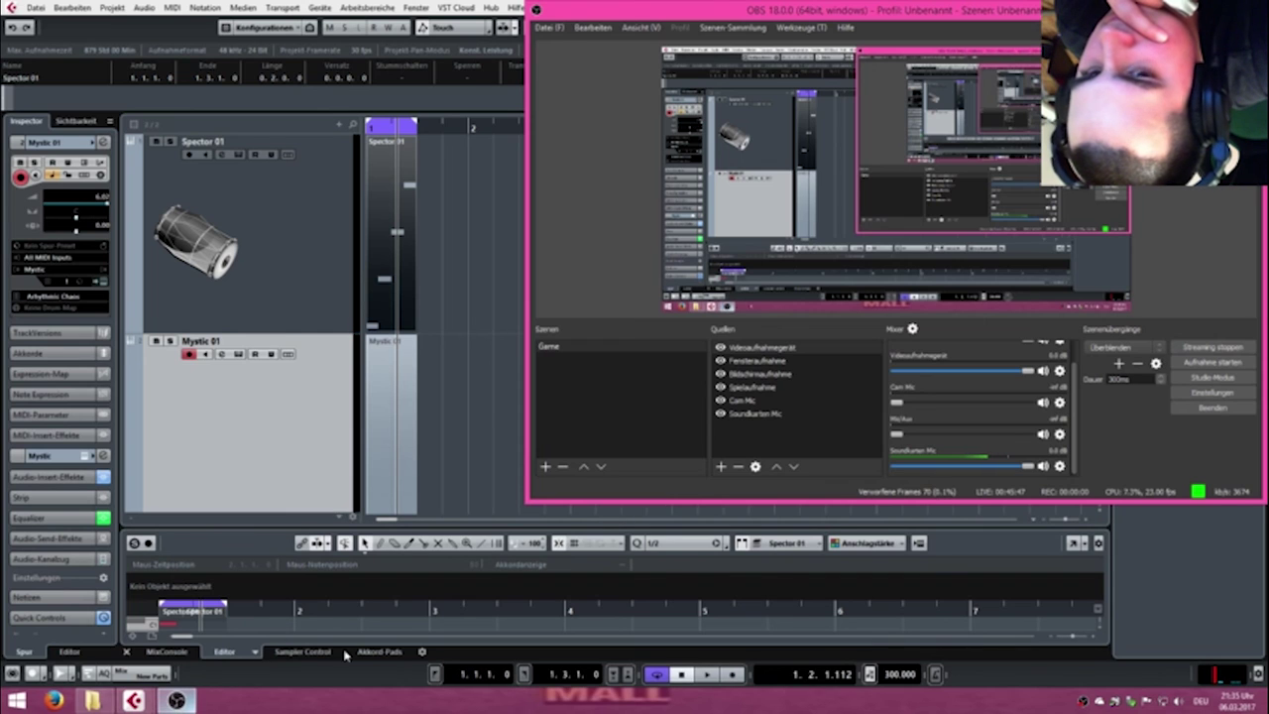